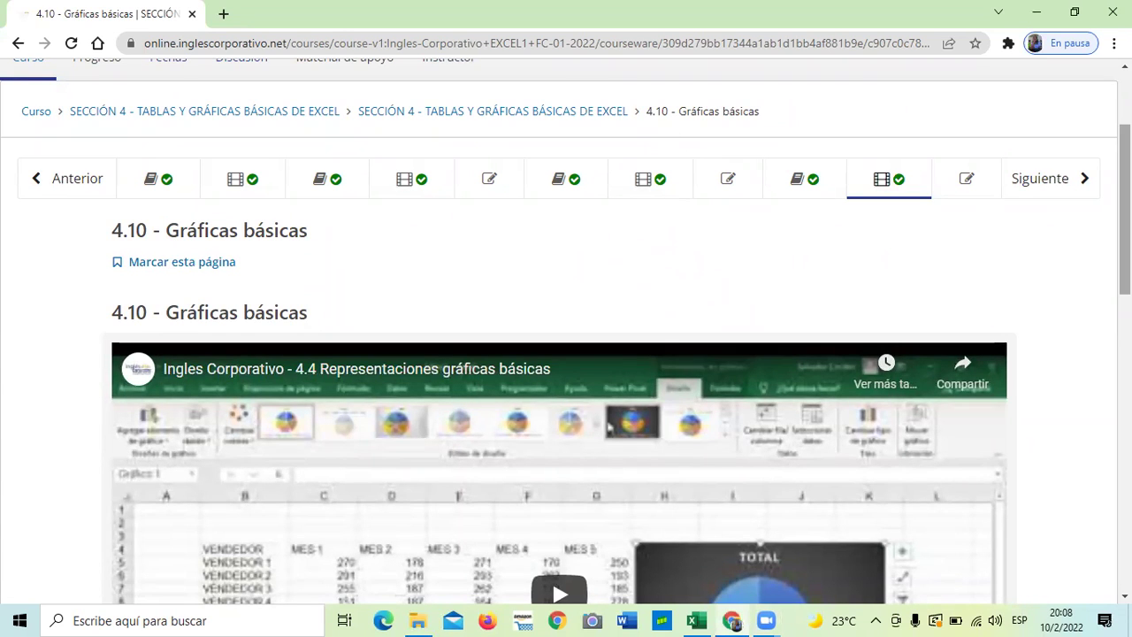
Look over the 4.10 - Gráficas básicas lesson page, including its section navigation and embedded video
scroll(566, 354, "up", 2)
scroll(566, 354, "down", 9)
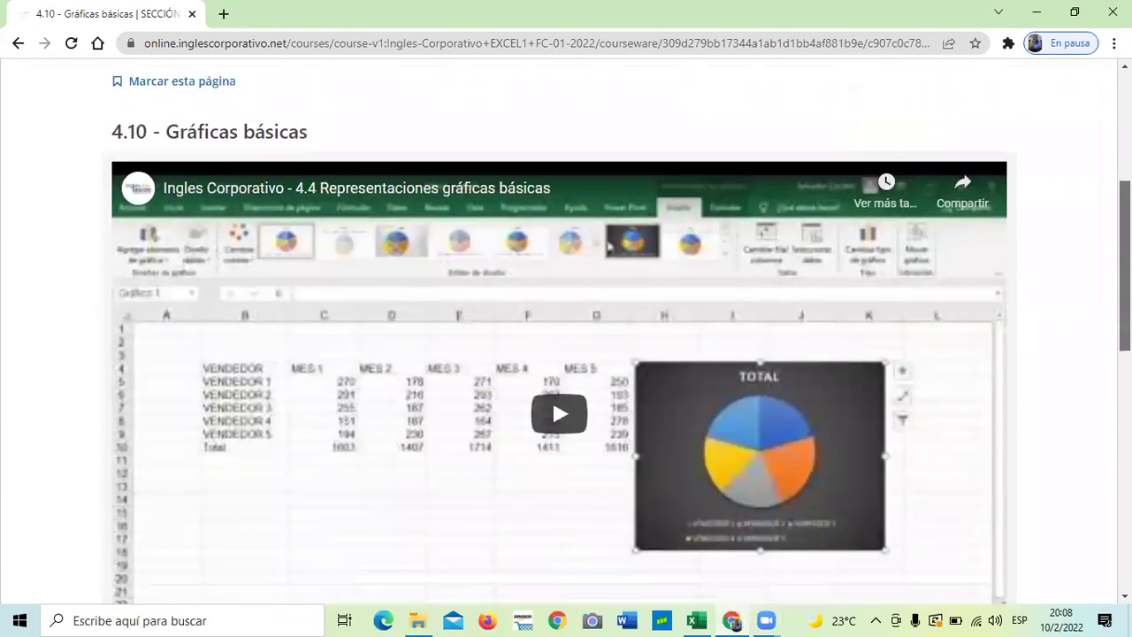
scroll(566, 354, "up", 5)
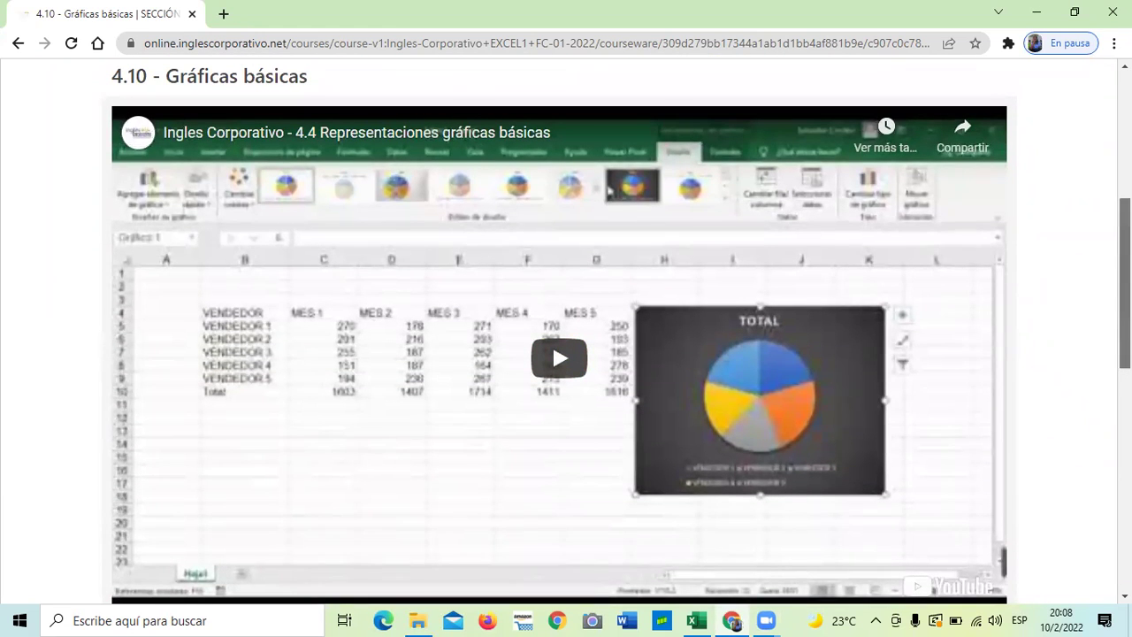
scroll(567, 354, "up", 1)
scroll(552, 333, "down", 1)
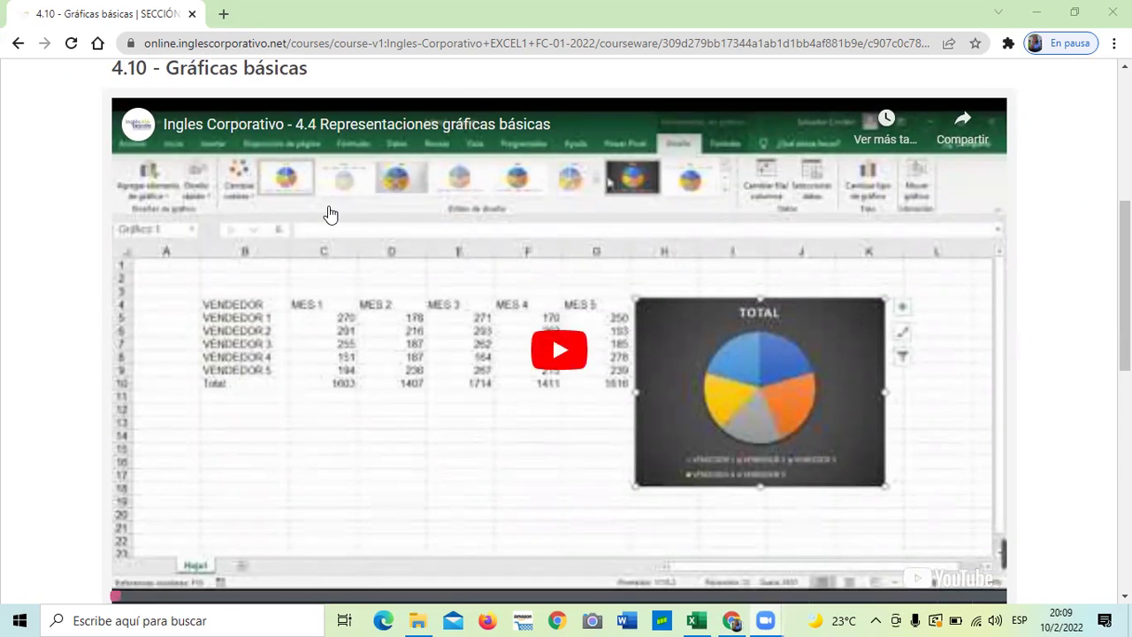
scroll(490, 273, "up", 5)
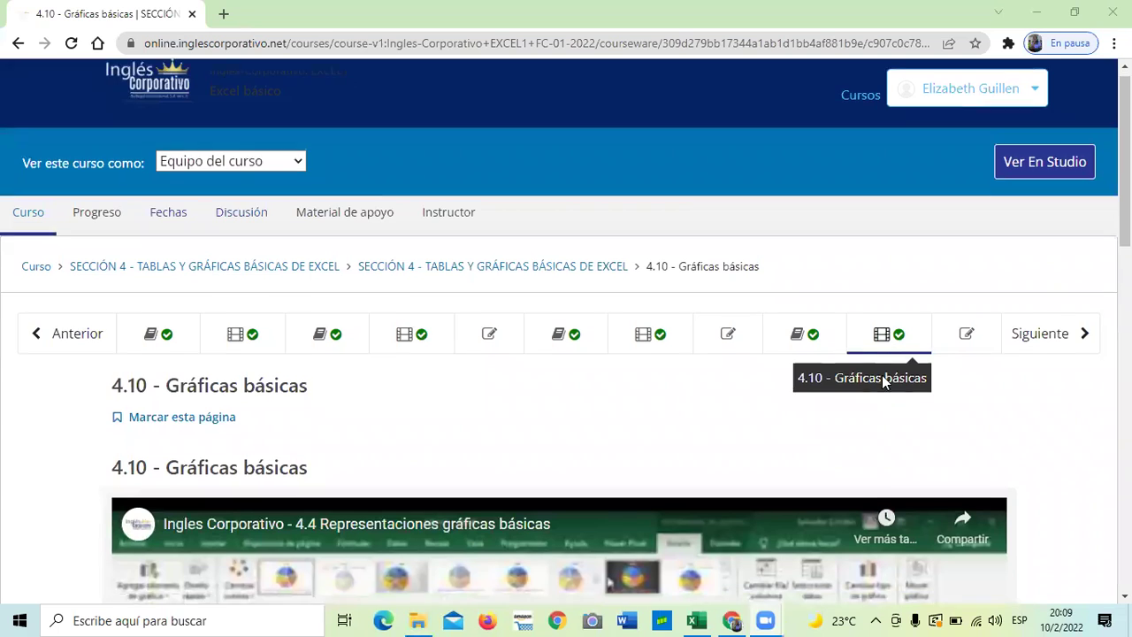
scroll(885, 381, "down", 3)
scroll(616, 465, "down", 1)
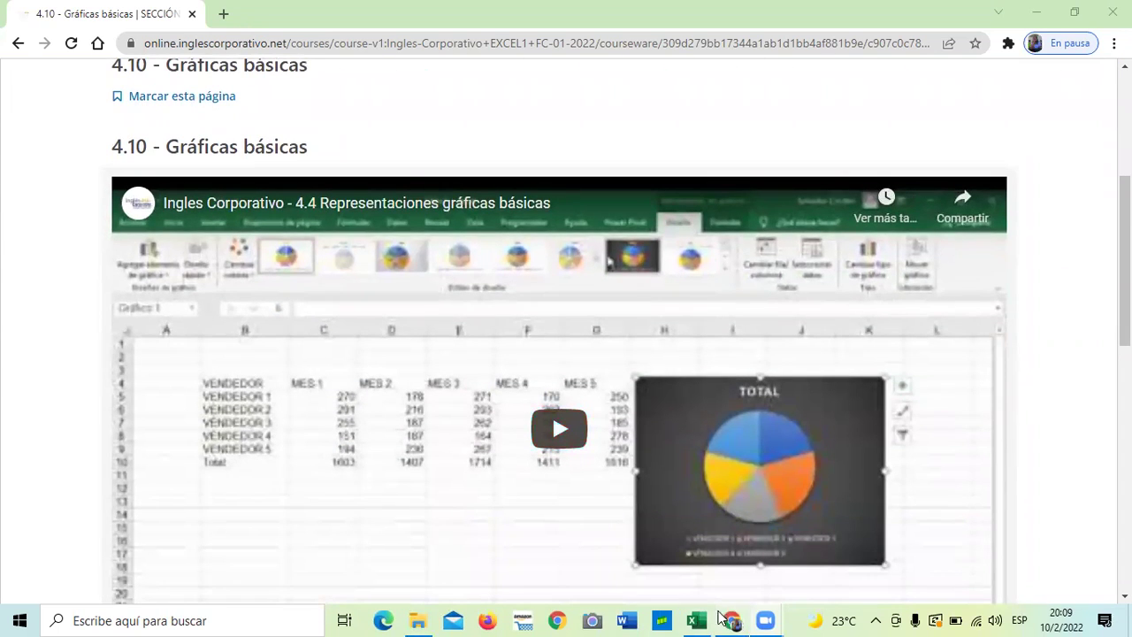
Switch to the Gráficos workbook in Excel and browse its chart sheets, finishing on the Datos sheet
mouse_move(696, 620)
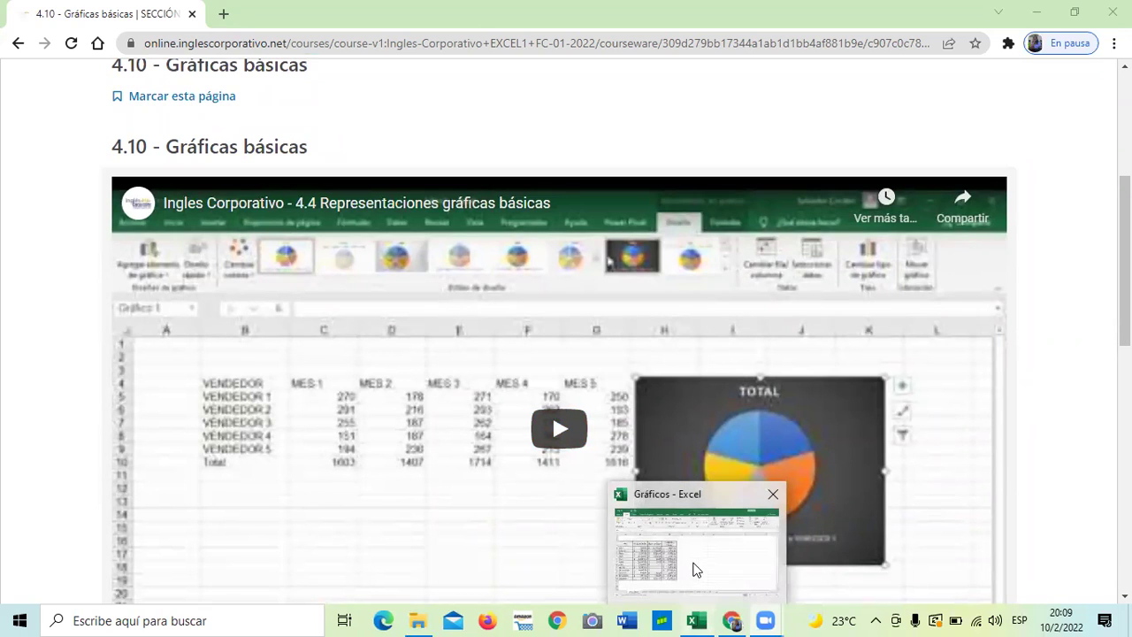
left_click(695, 567)
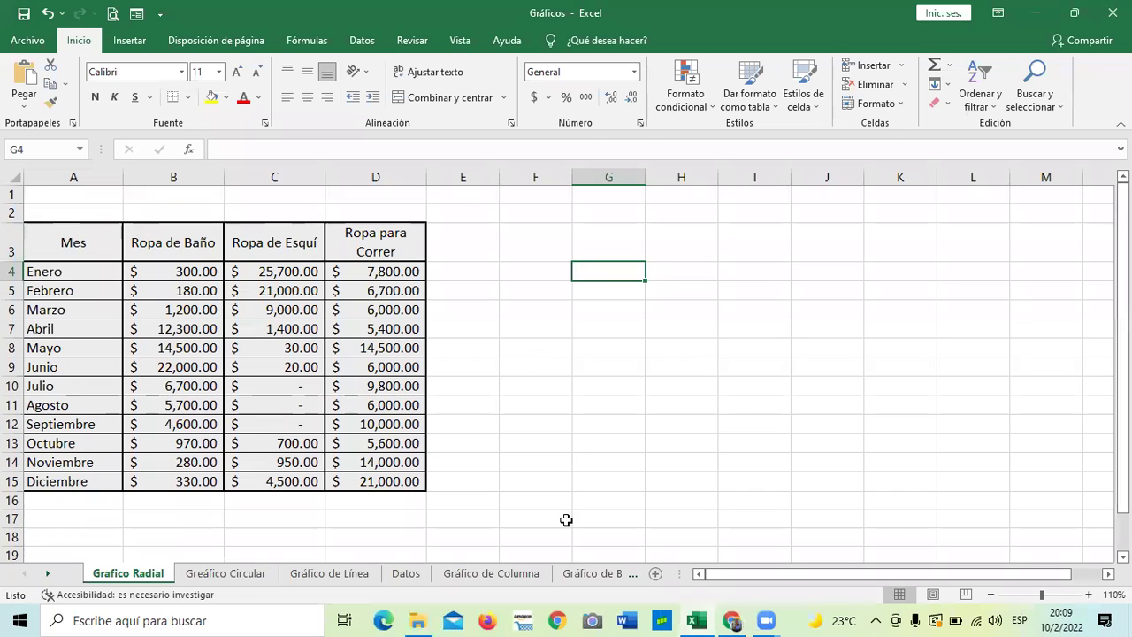
left_click(221, 574)
left_click(328, 574)
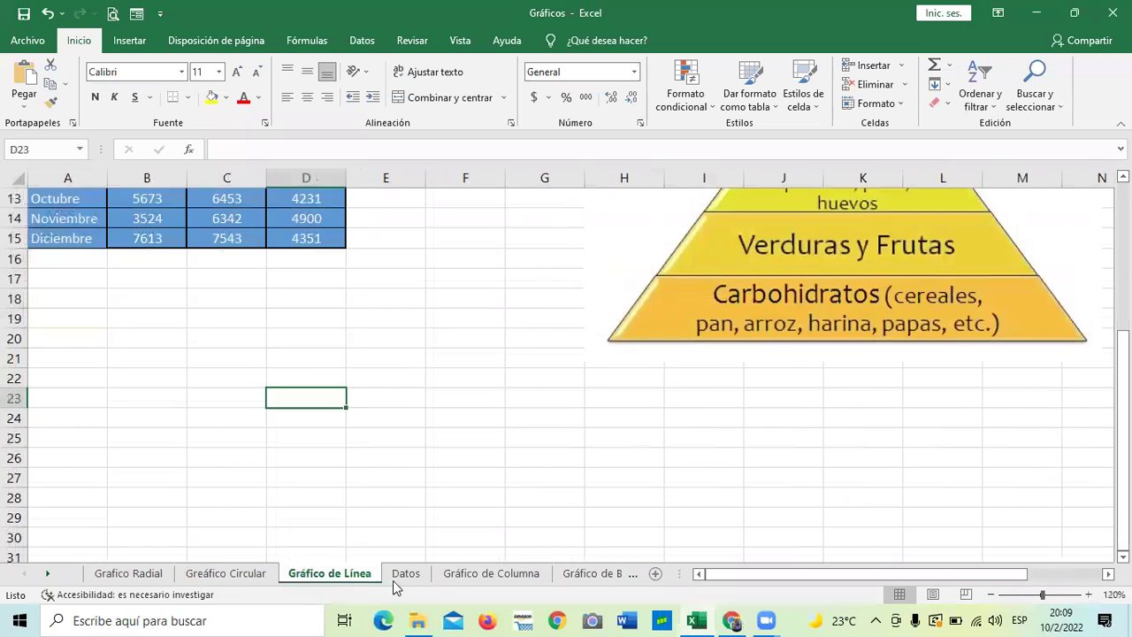
left_click(405, 573)
left_click(491, 573)
left_click(564, 577)
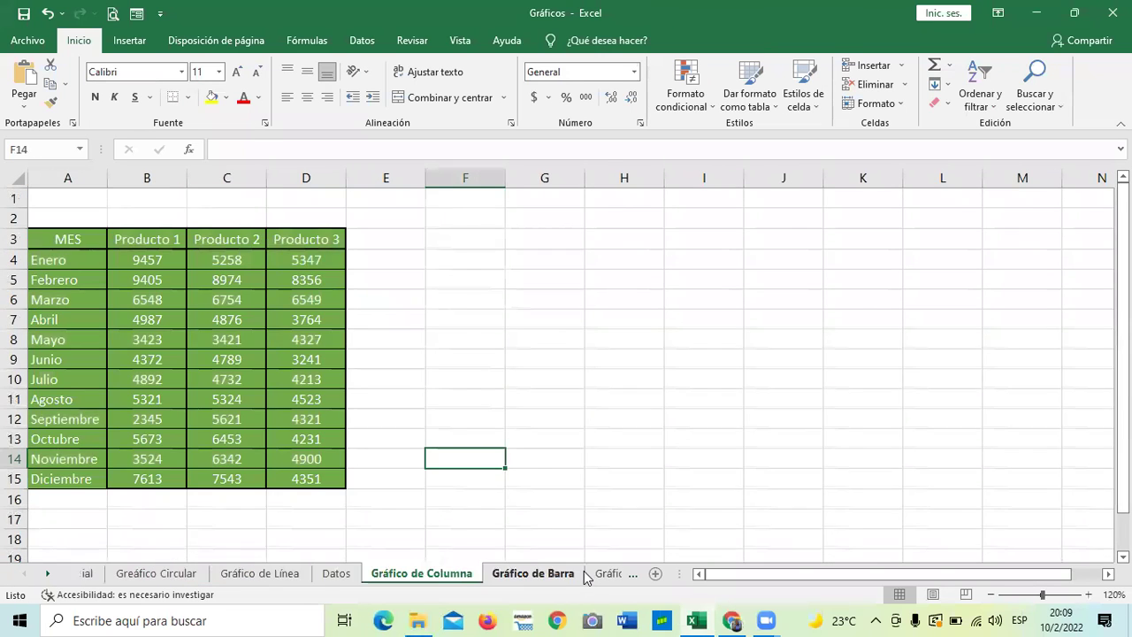
left_click(320, 577)
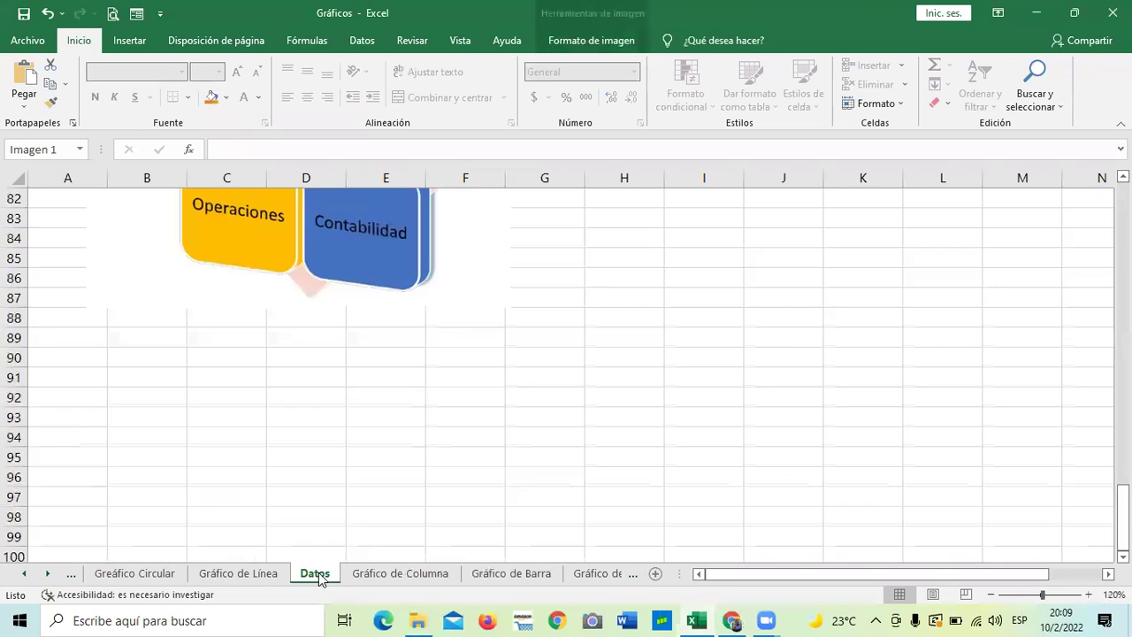
Review the matrix and four-stage process pictures on the Datos sheet, and return to its first rows
left_click(367, 365)
scroll(366, 364, "up", 3)
left_click(618, 370)
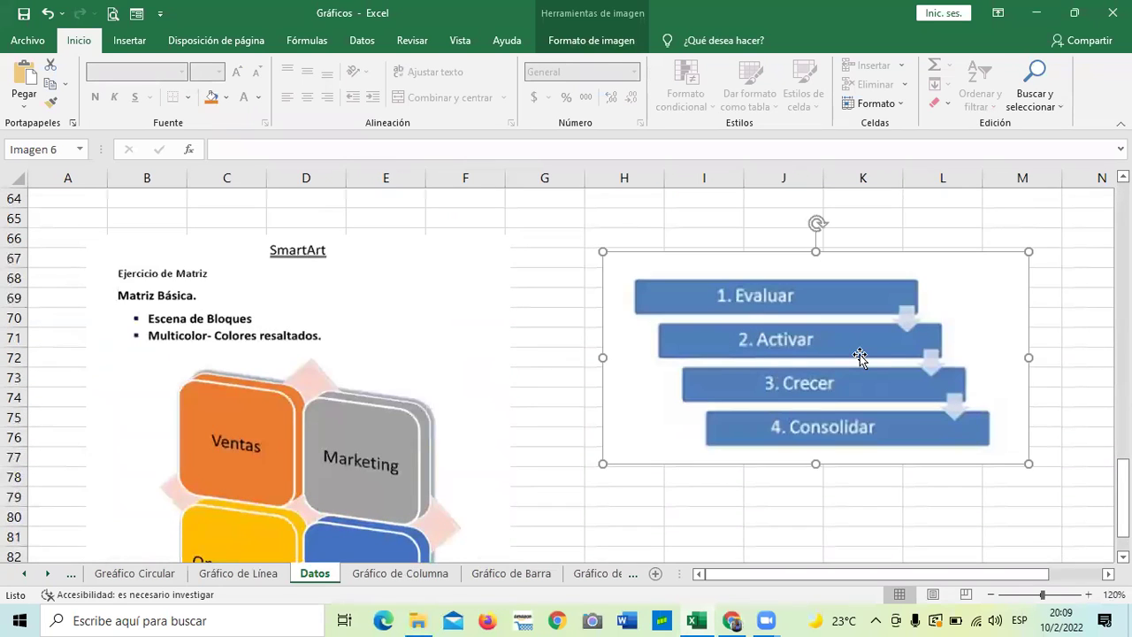
scroll(769, 433, "up", 1)
scroll(763, 436, "up", 20)
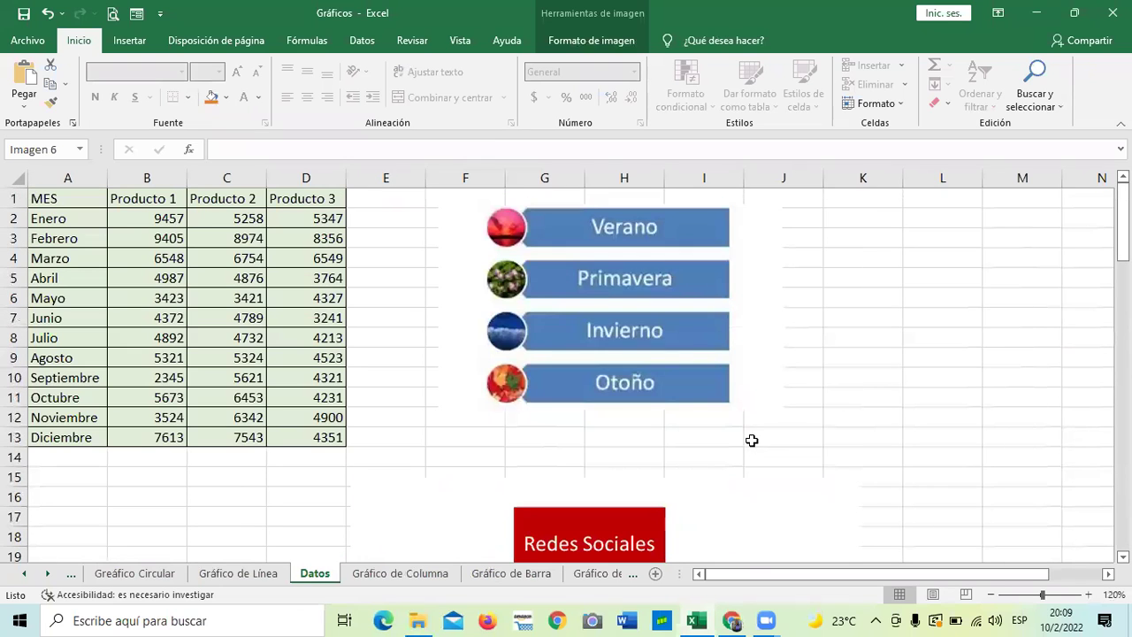
Examine the seasons list and the Redes Sociales hierarchy pictures on the Datos sheet
left_click(663, 329)
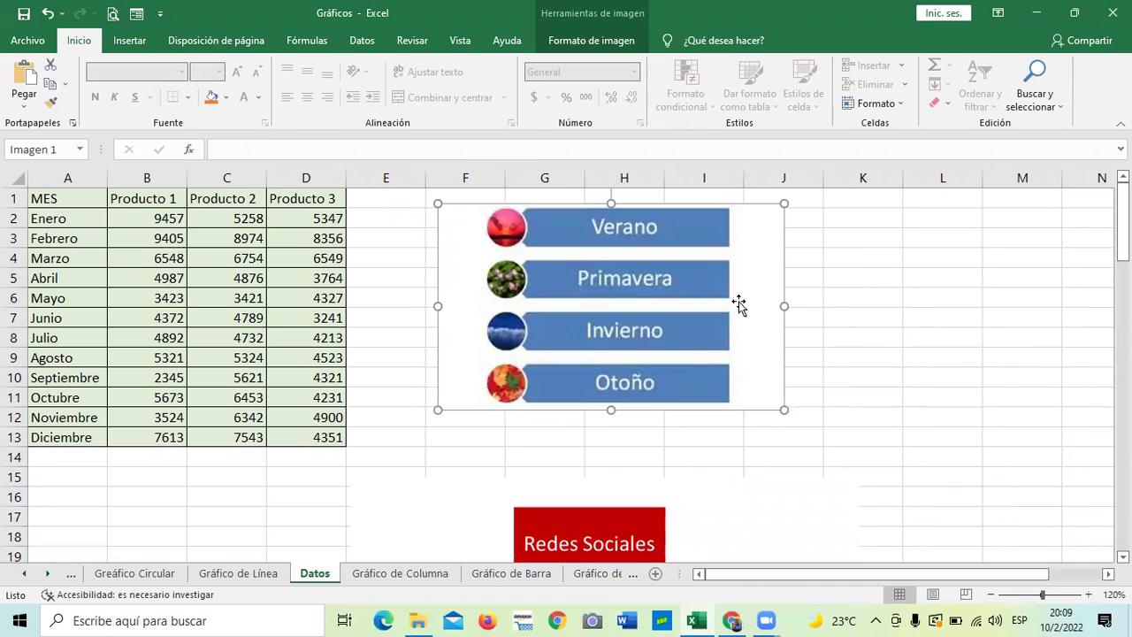
scroll(740, 305, "down", 3)
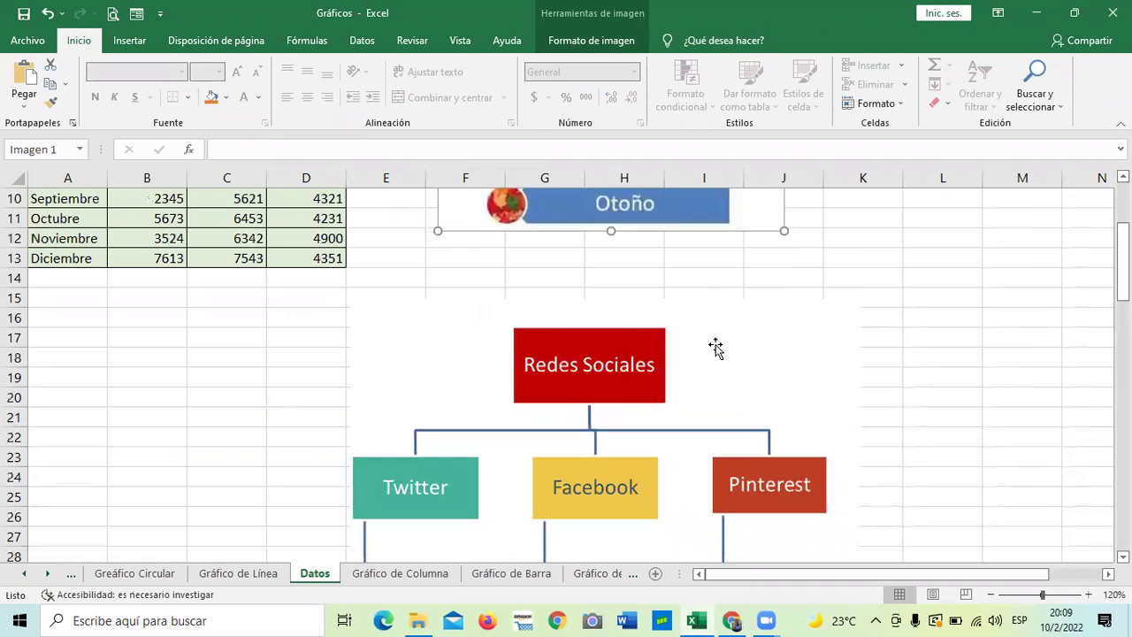
scroll(730, 332, "up", 3)
scroll(881, 418, "down", 3)
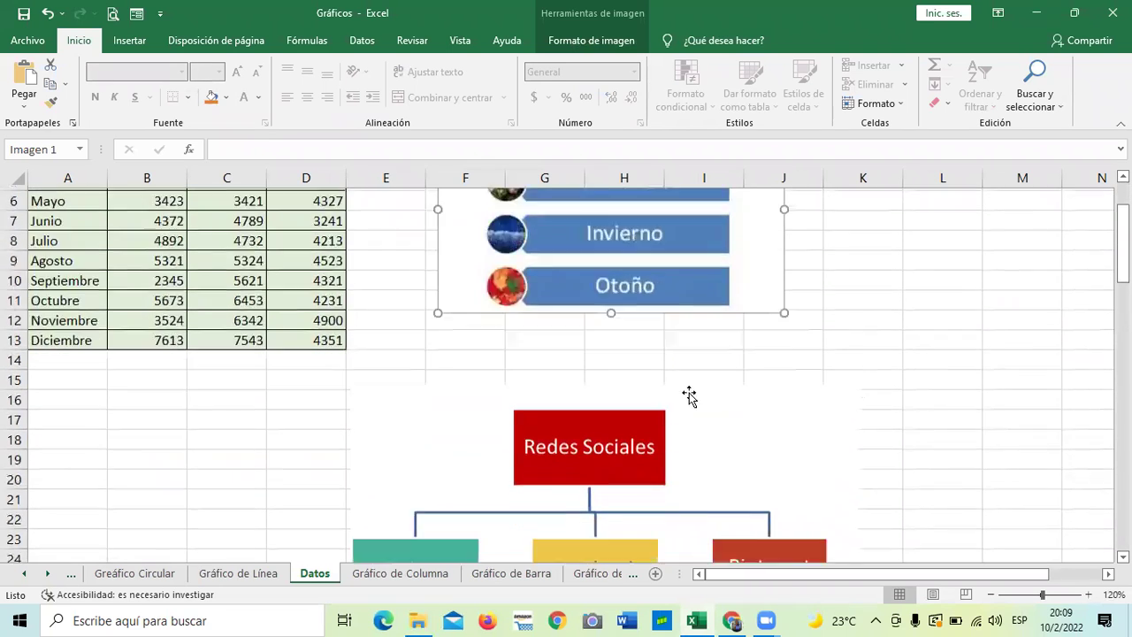
left_click(666, 395)
scroll(665, 395, "down", 7)
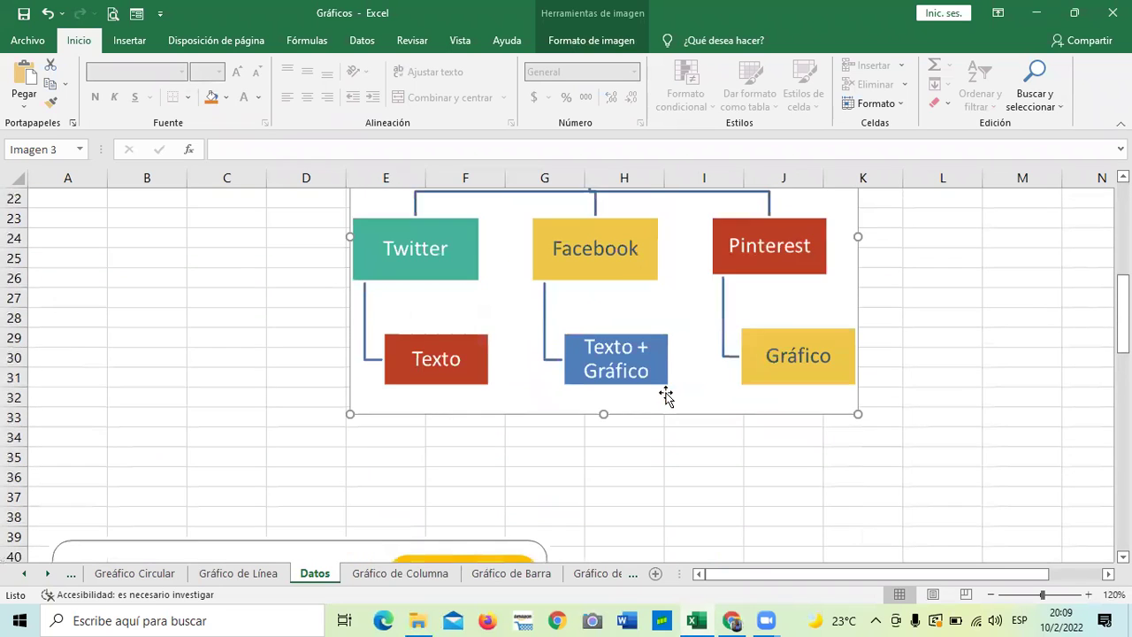
Examine the Ciclo del agua cycle, the SmartArt matrix exercise and the Evaluar-to-Consolidar process pictures on the Datos sheet
left_click(419, 421)
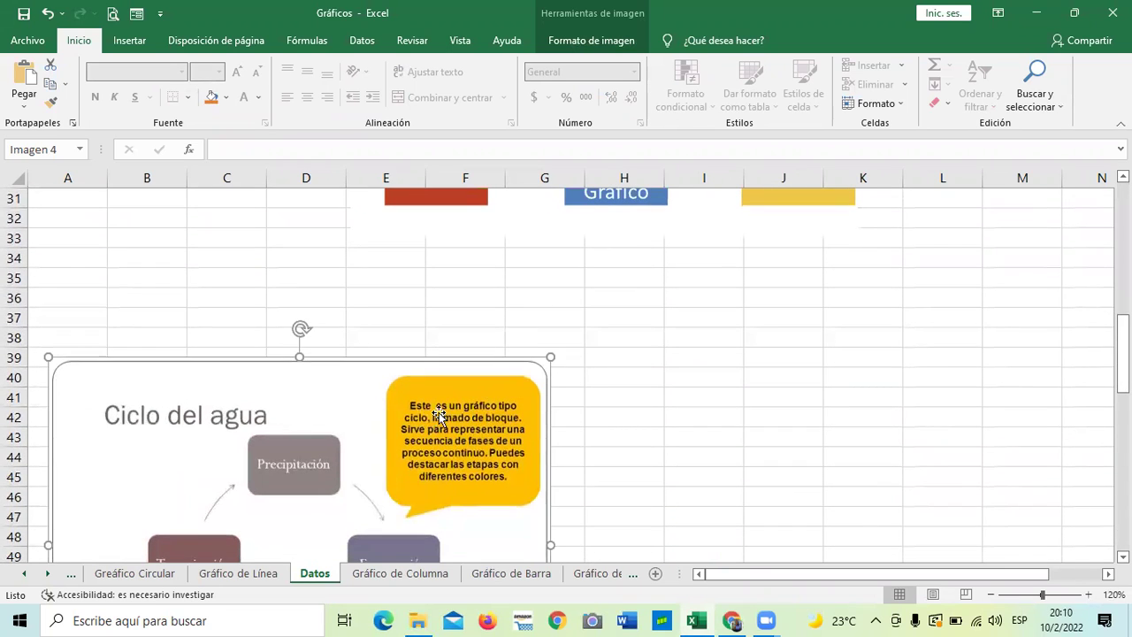
scroll(447, 416, "down", 5)
scroll(679, 423, "down", 1)
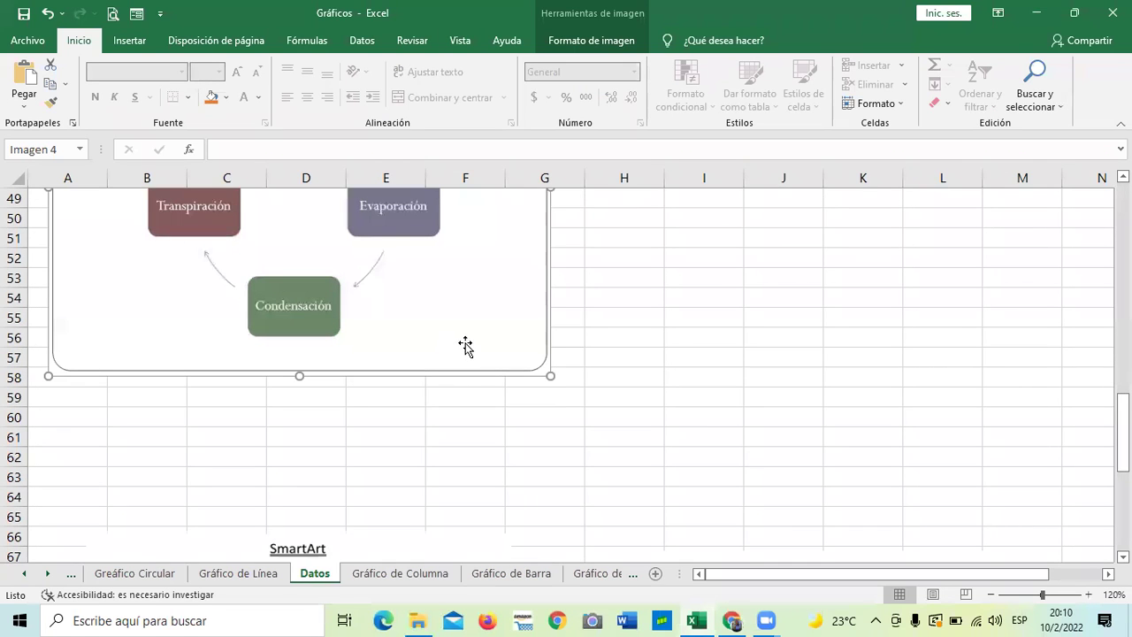
scroll(663, 457, "down", 2)
left_click(328, 455)
scroll(413, 454, "down", 2)
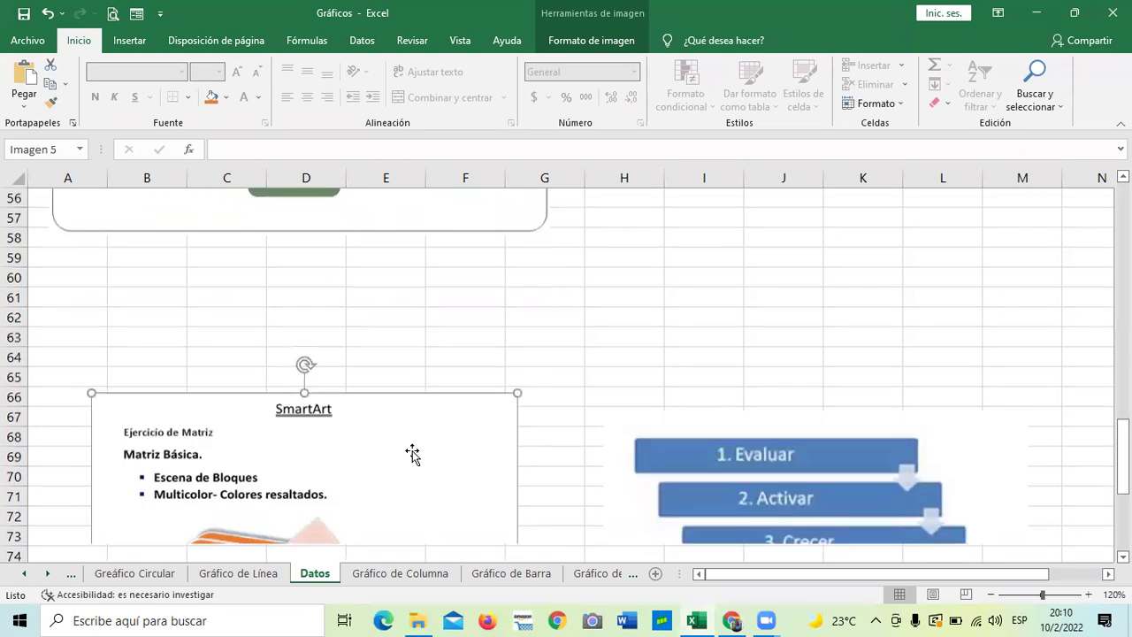
left_click(808, 381)
scroll(808, 381, "down", 4)
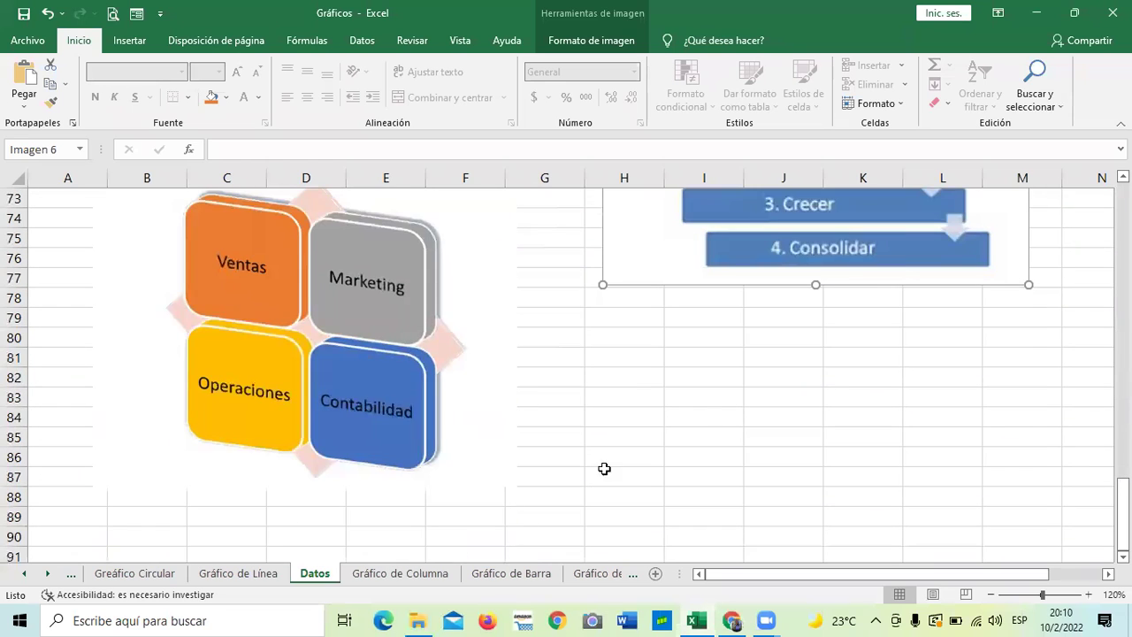
scroll(604, 468, "up", 3)
scroll(740, 473, "up", 1)
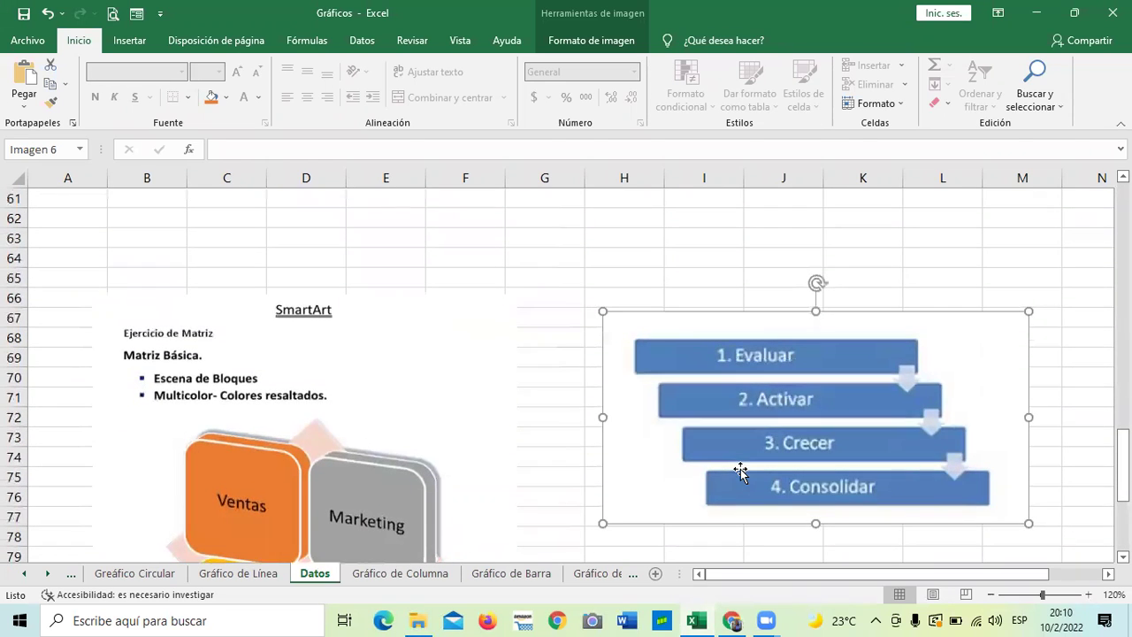
scroll(737, 466, "up", 5)
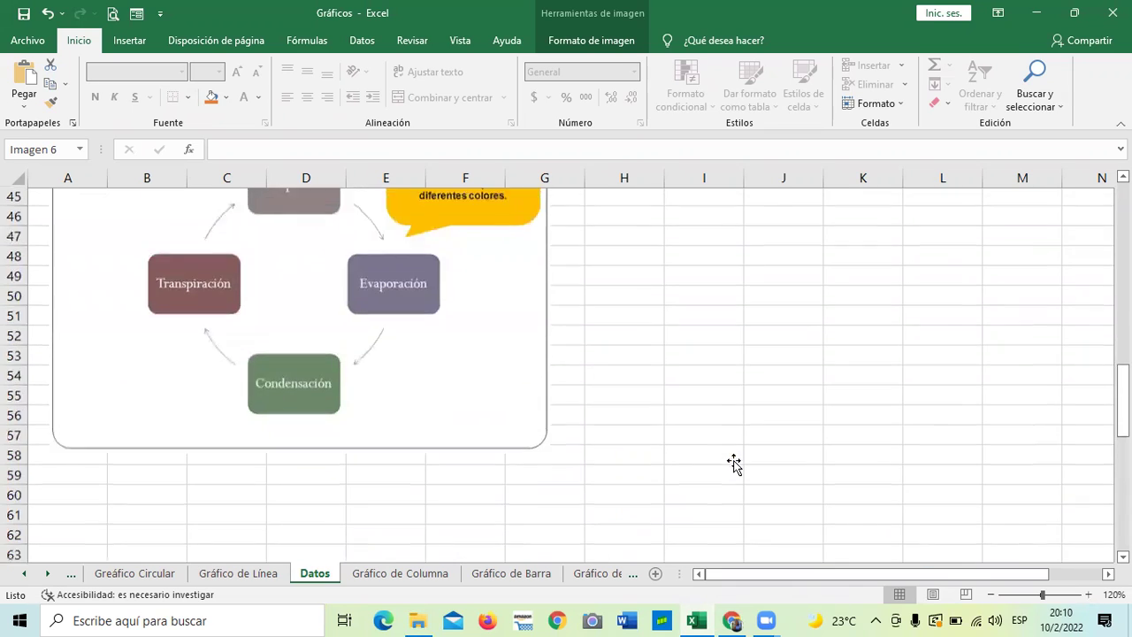
scroll(734, 465, "up", 12)
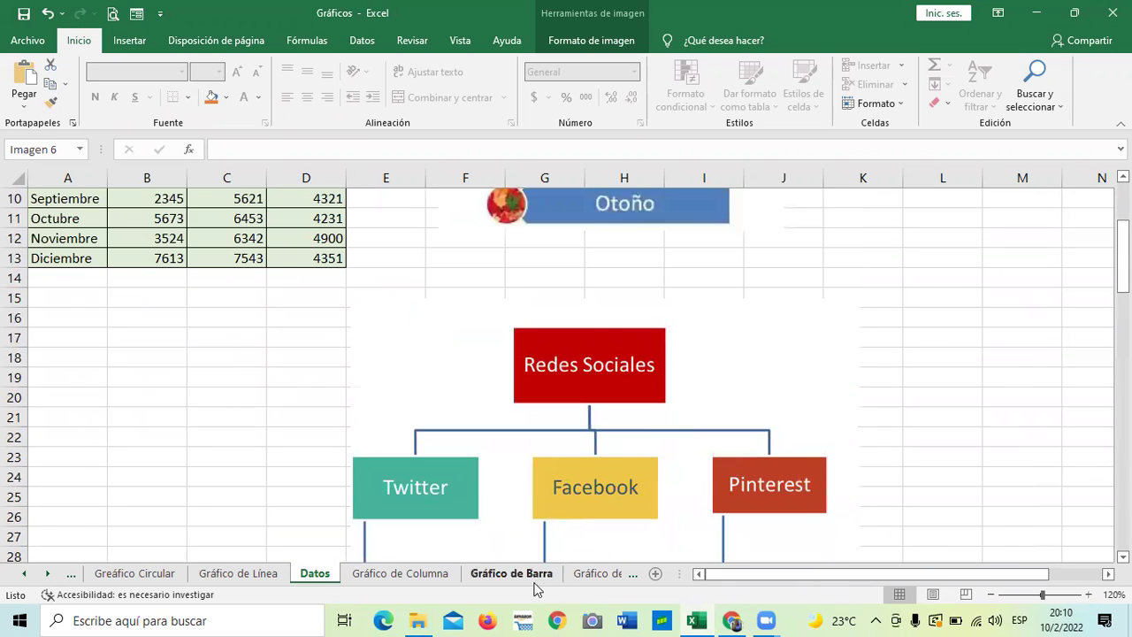
Open the SmartArt sheet and examine the JERARQUIA DE LA INFORMÁTICA hierarchy diagram and its branches
left_click(47, 573)
left_click(47, 573)
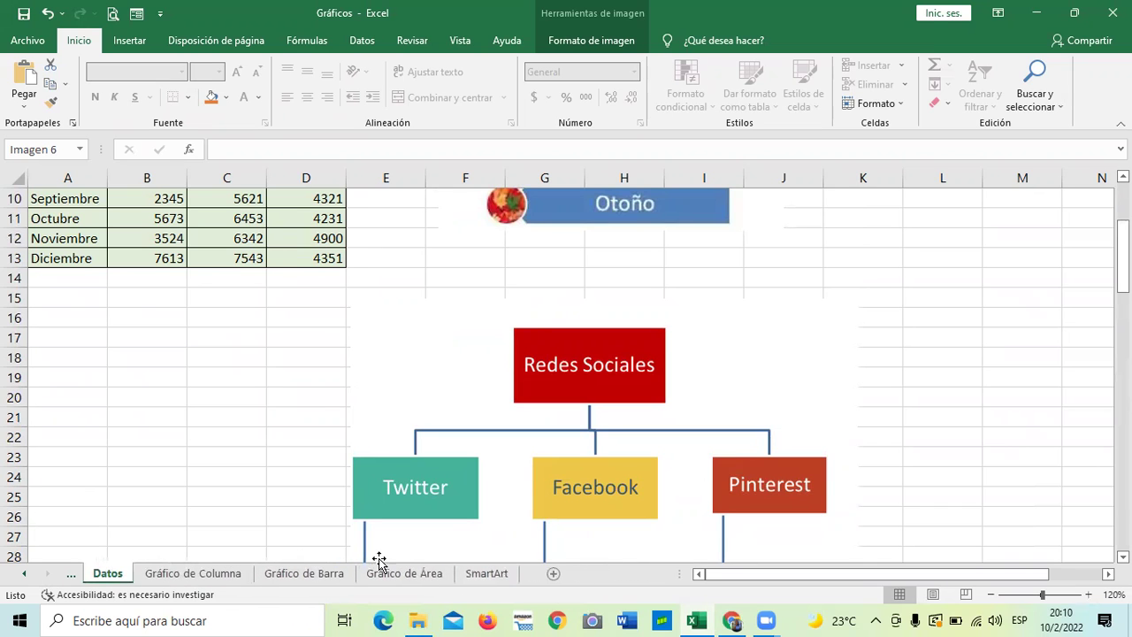
left_click(477, 575)
scroll(690, 464, "up", 3)
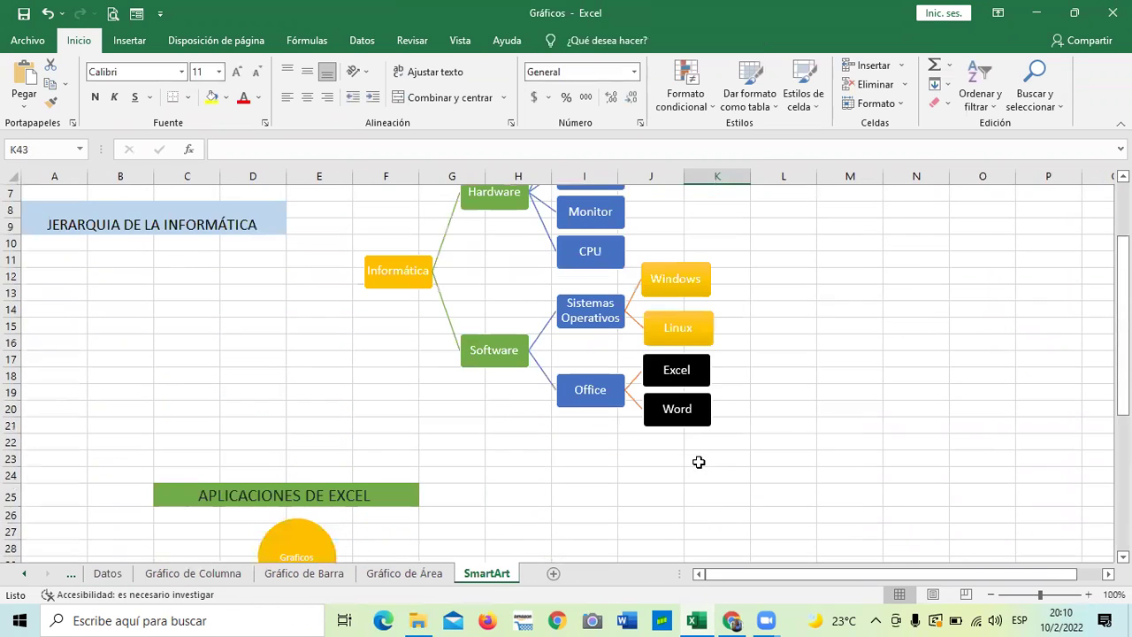
scroll(699, 462, "up", 1)
left_click(615, 362)
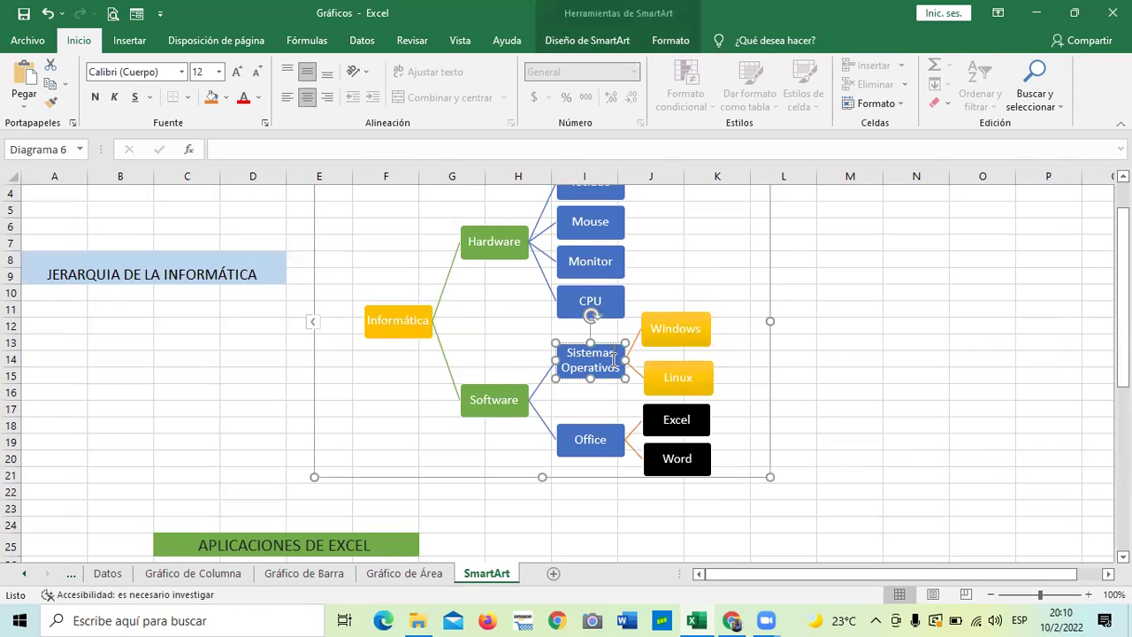
scroll(637, 312, "up", 1)
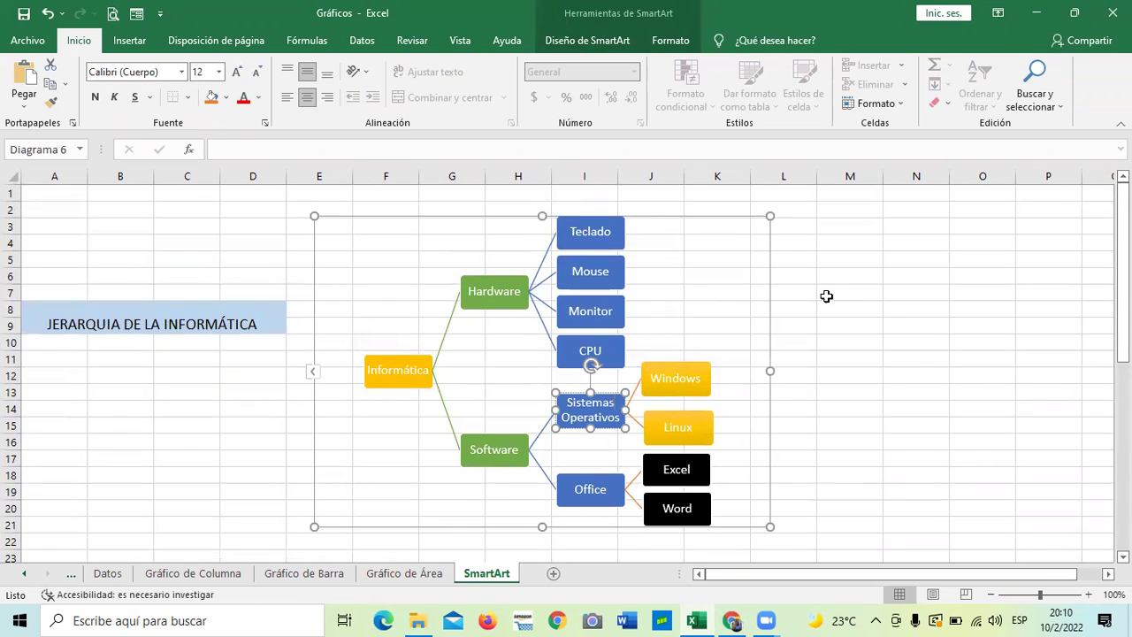
left_click(863, 305)
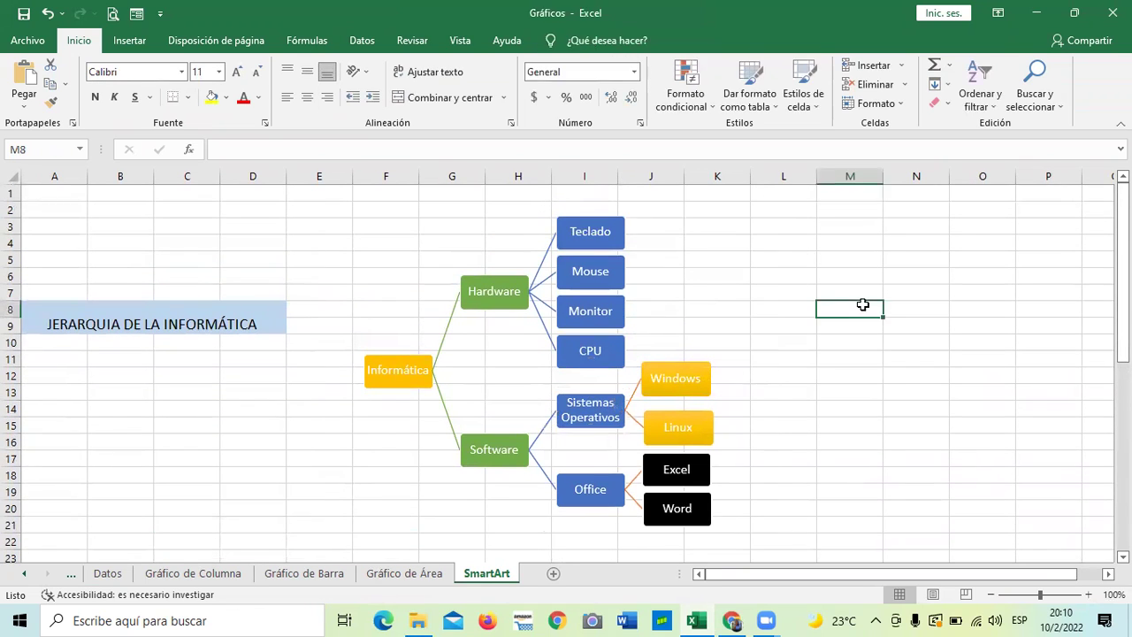
left_click(681, 317)
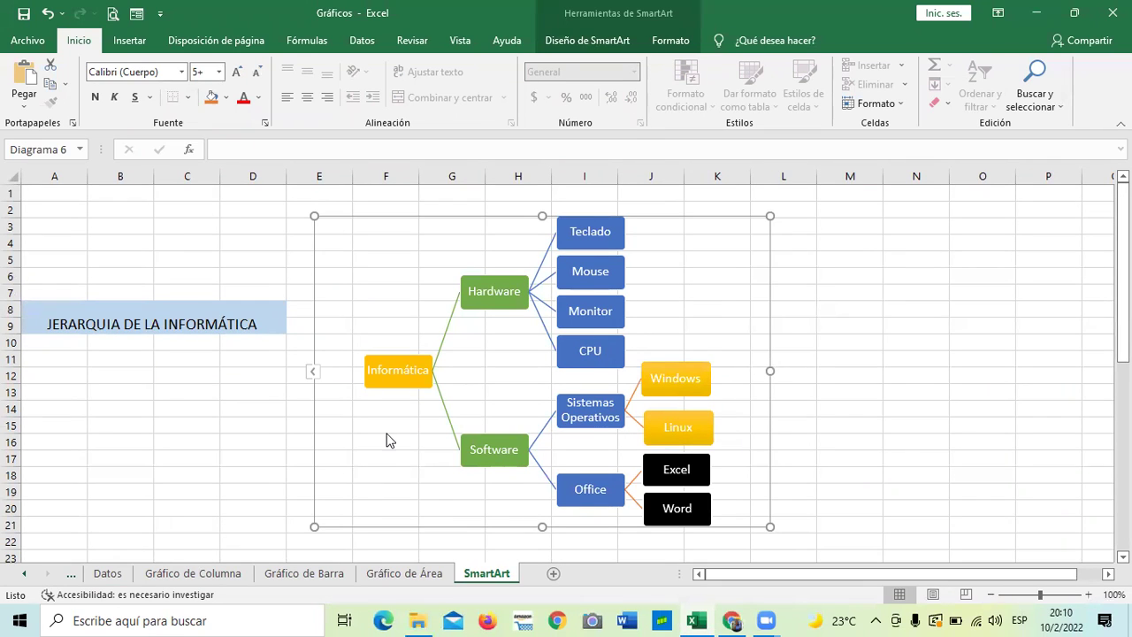
scroll(513, 421, "down", 1)
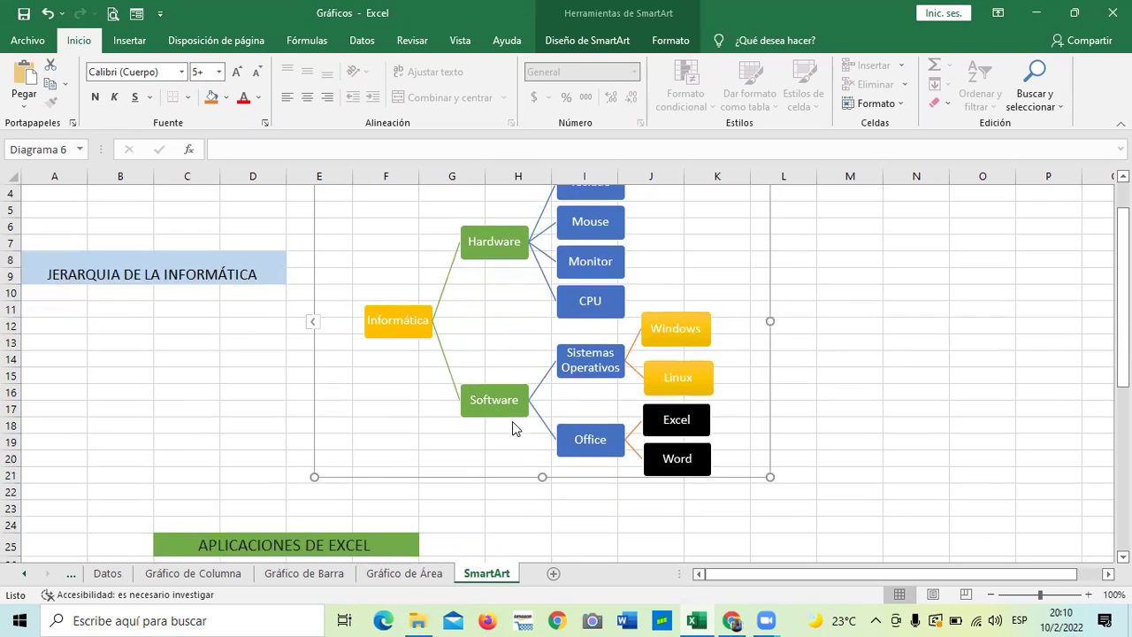
scroll(512, 421, "down", 2)
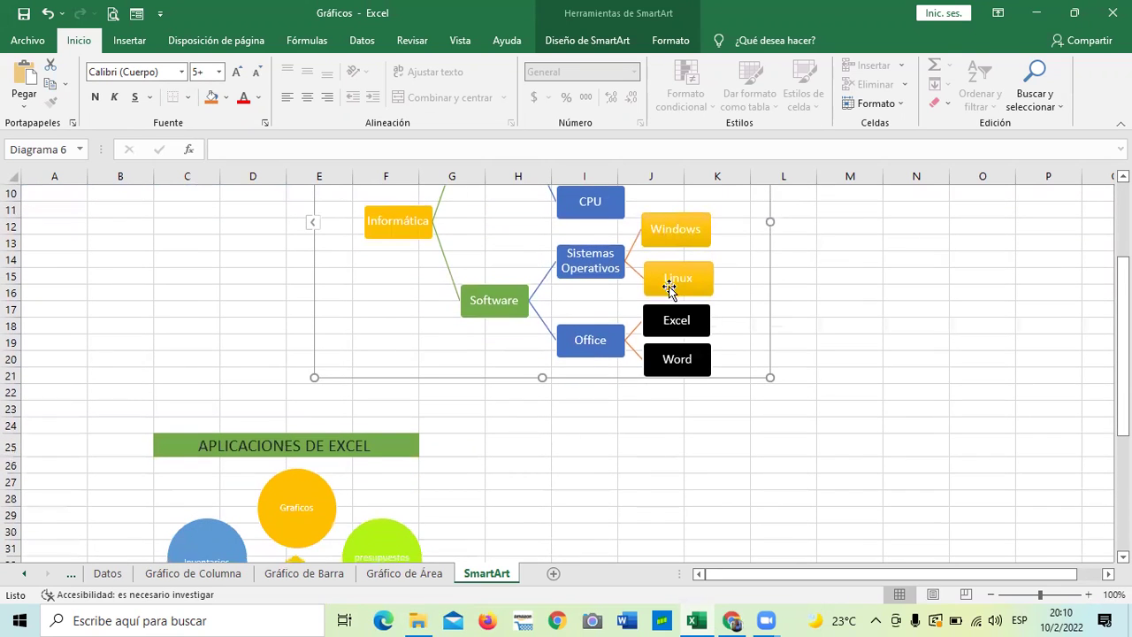
Examine the APLICACIONES DE EXCEL radial diagram on the SmartArt sheet and select it
scroll(336, 443, "down", 2)
left_click(341, 448)
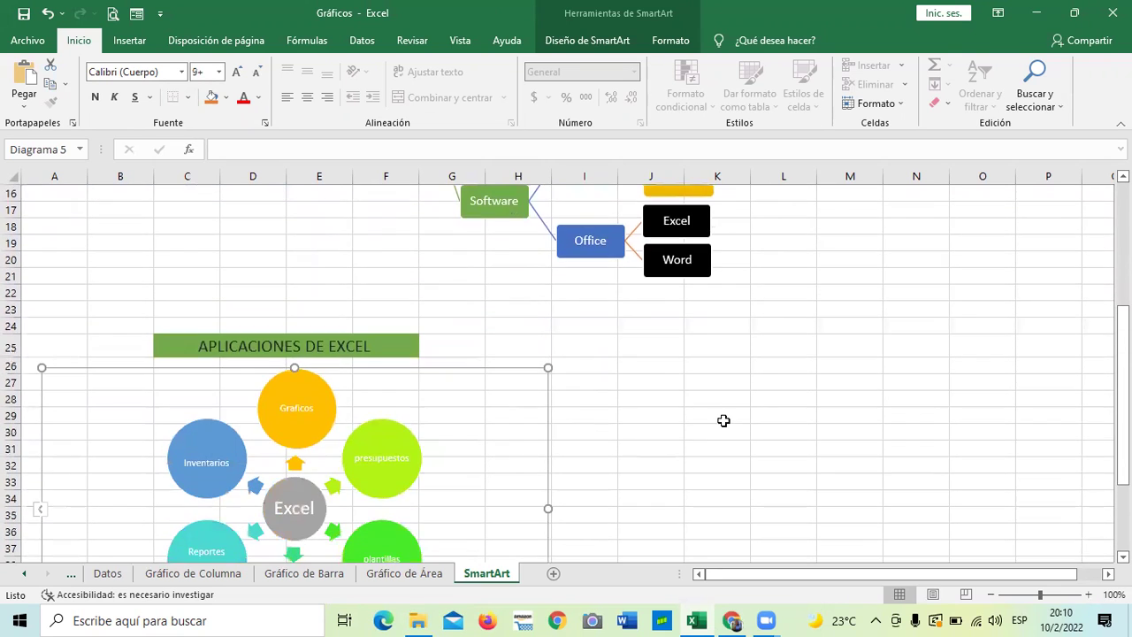
left_click(693, 444)
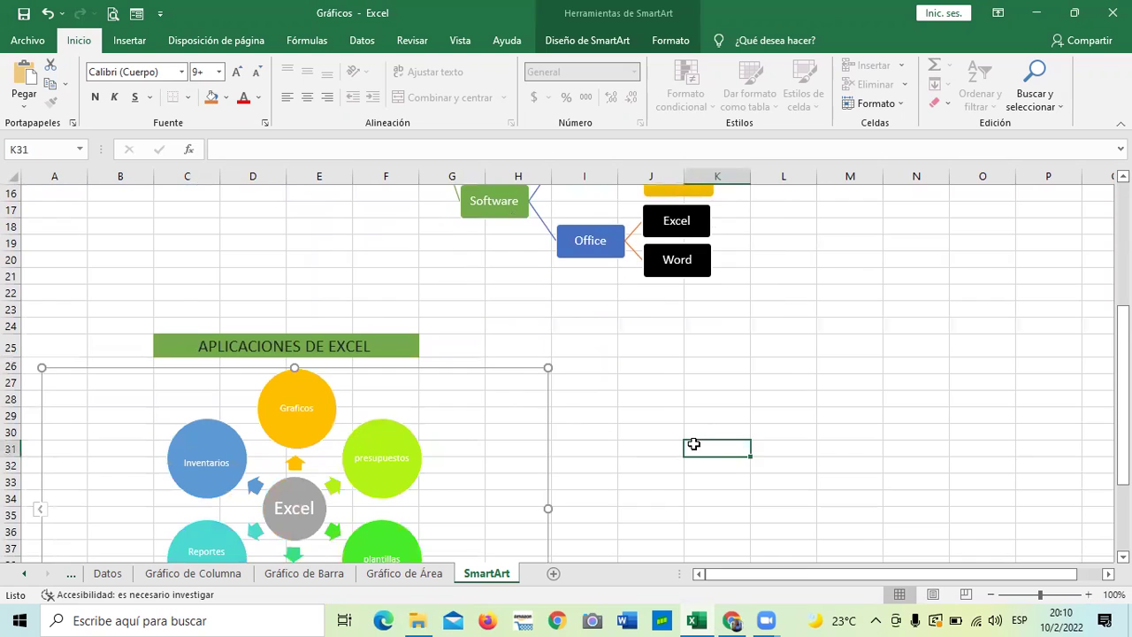
left_click(499, 415)
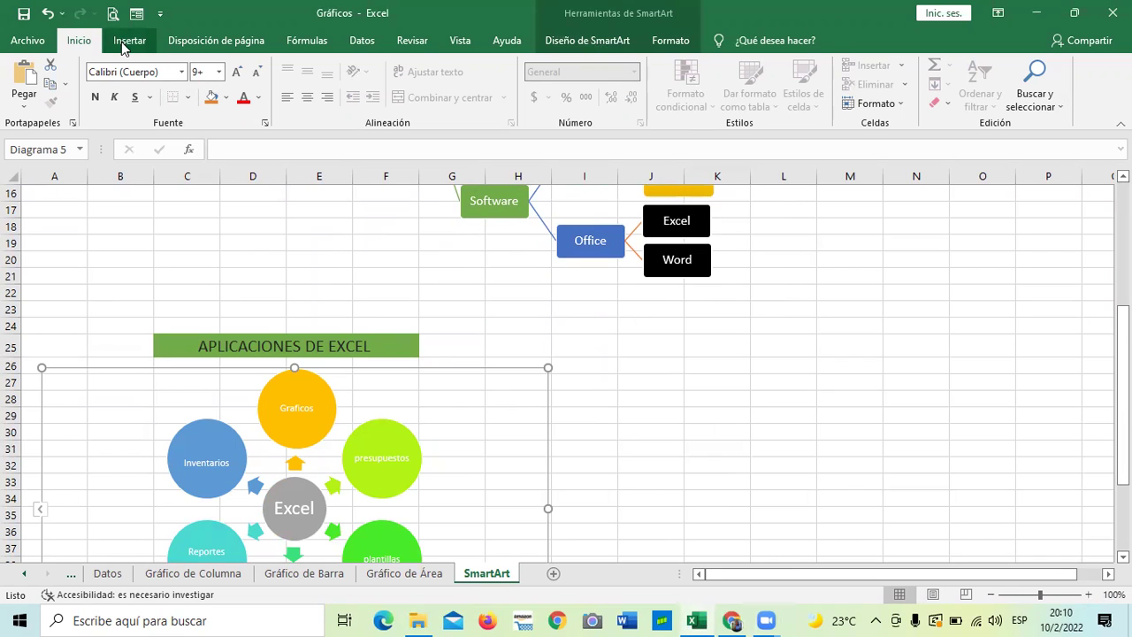
Open the dialog for choosing and inserting a SmartArt graphic
left_click(138, 42)
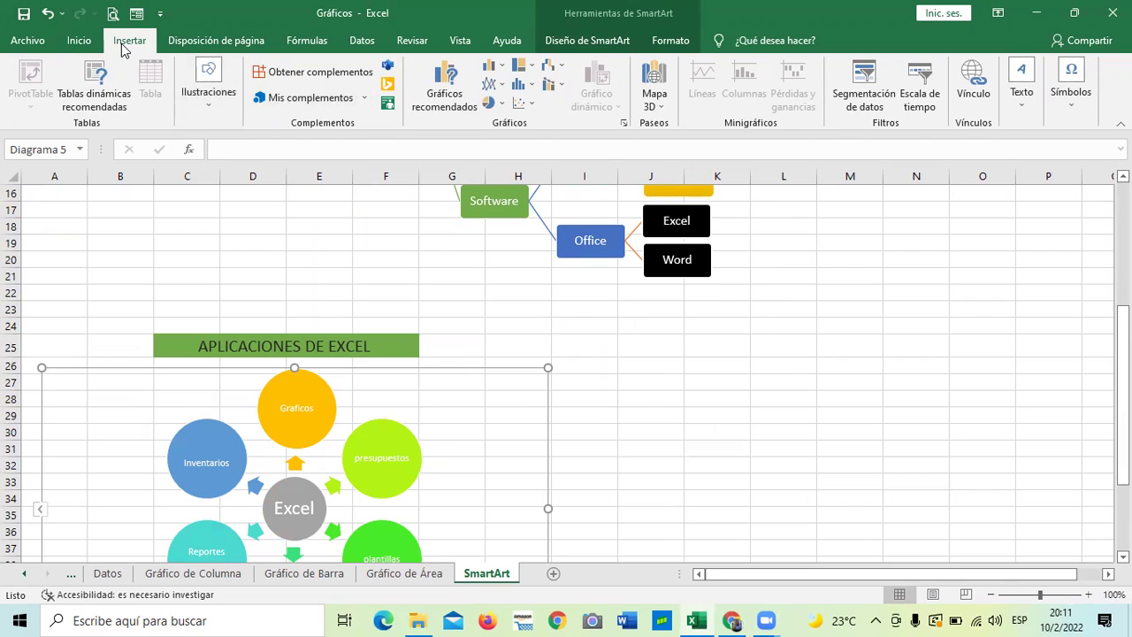
left_click(205, 109)
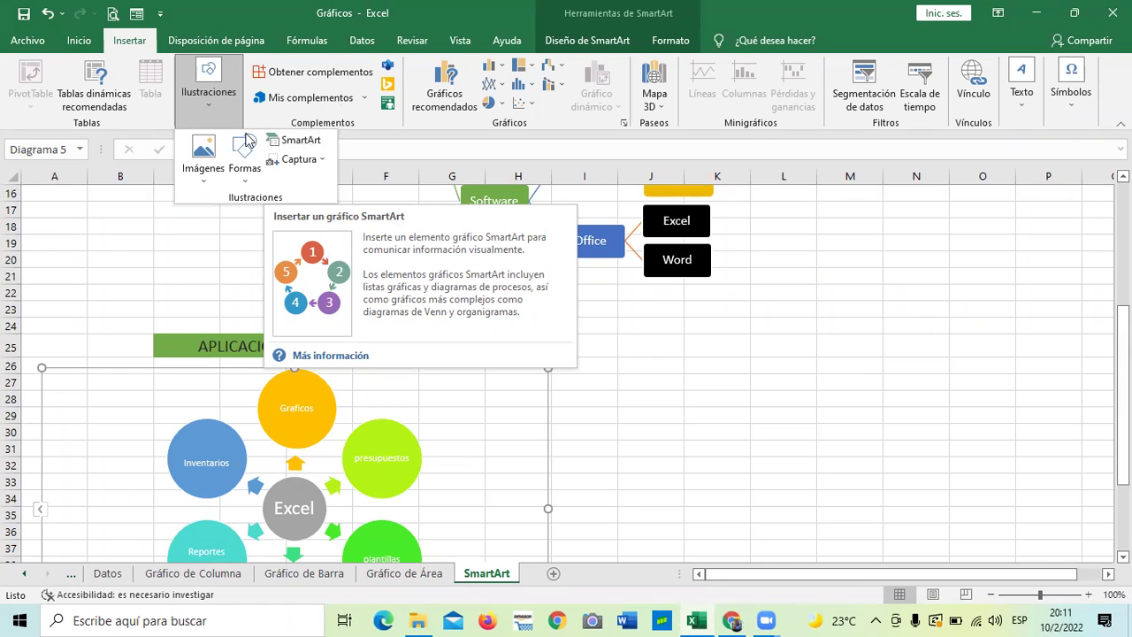
key("F1")
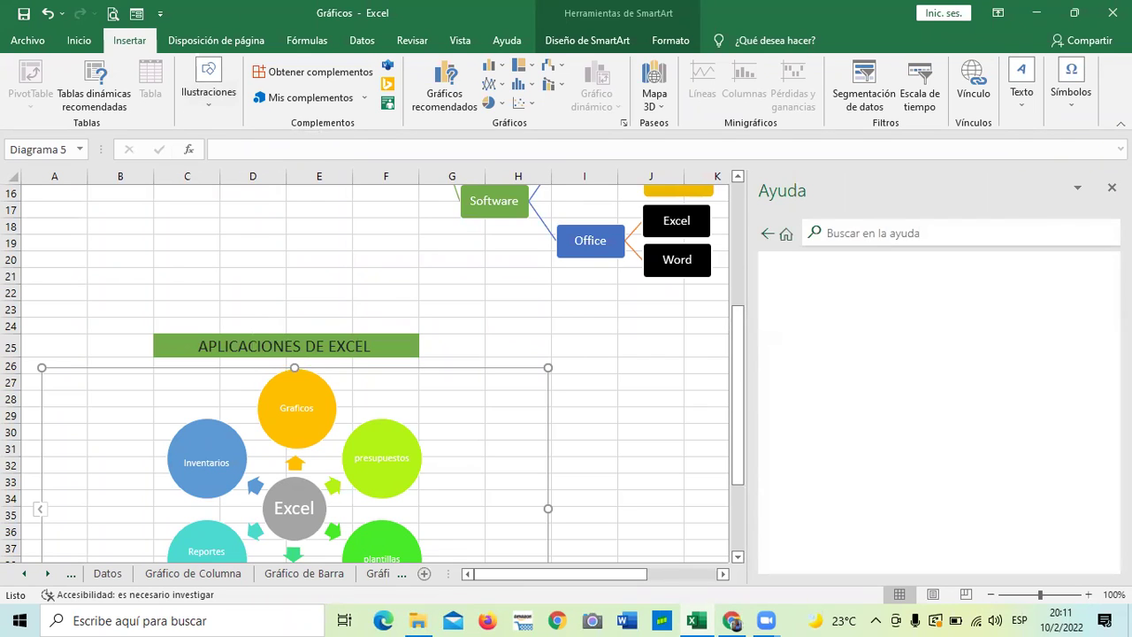
left_click(1112, 187)
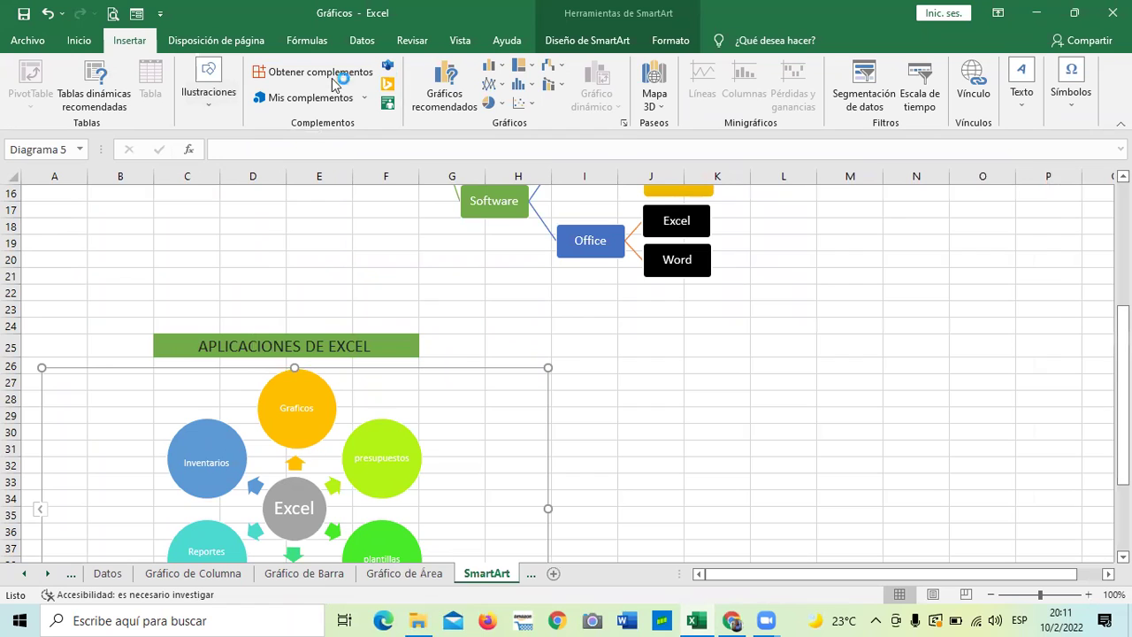
left_click(217, 104)
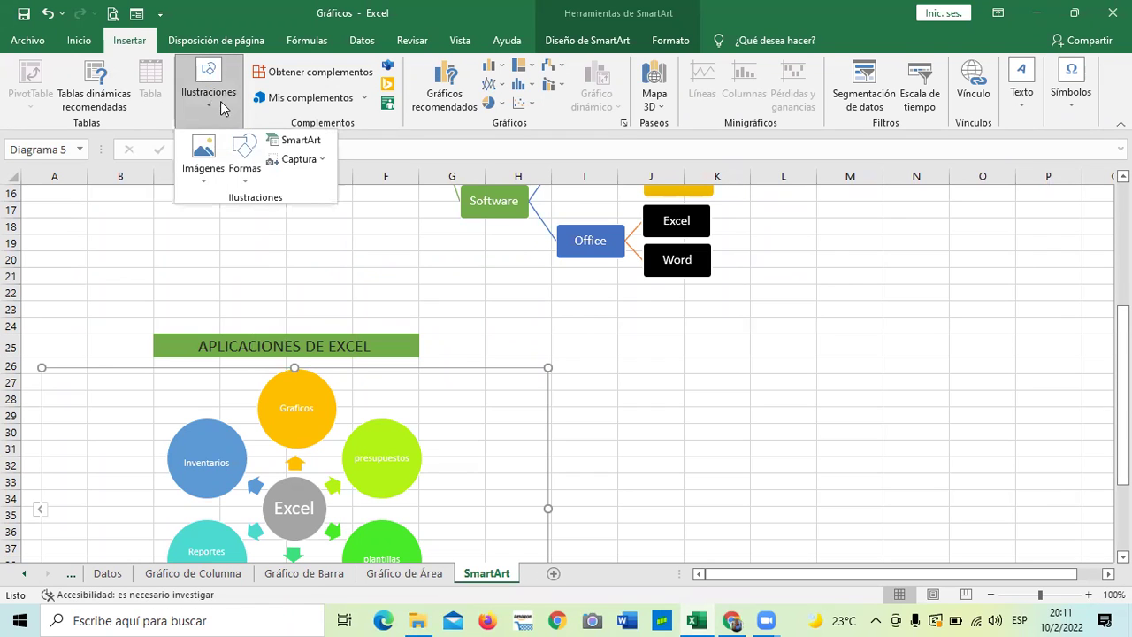
left_click(290, 139)
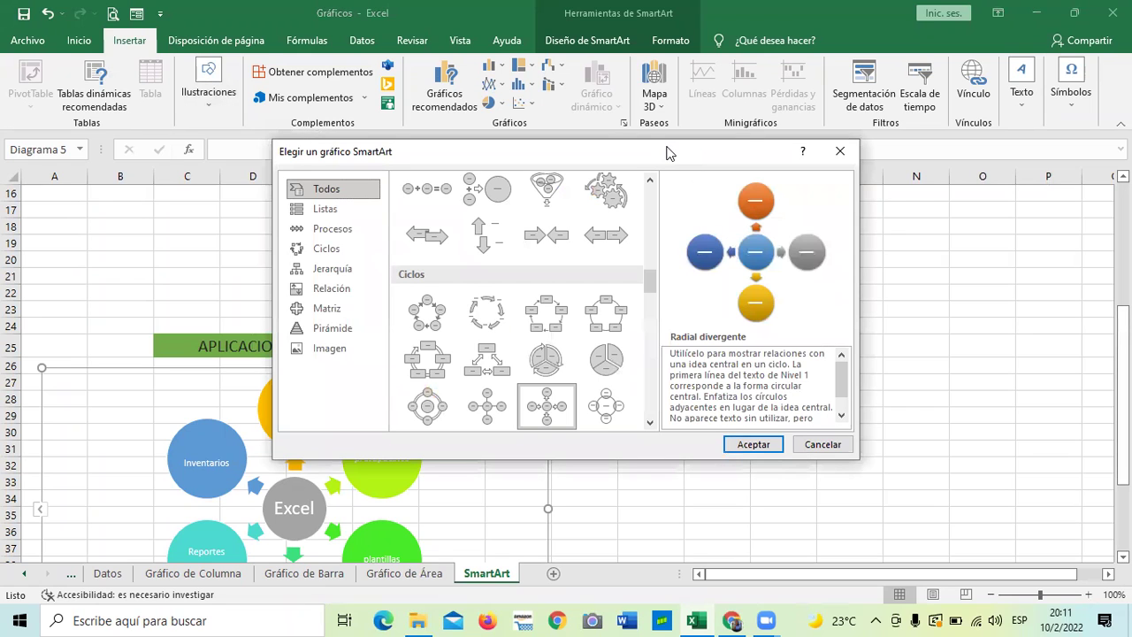
Examine the full SmartArt layout gallery from its first category, along with the Radial divergente preview and description
left_click_drag(668, 153, 695, 151)
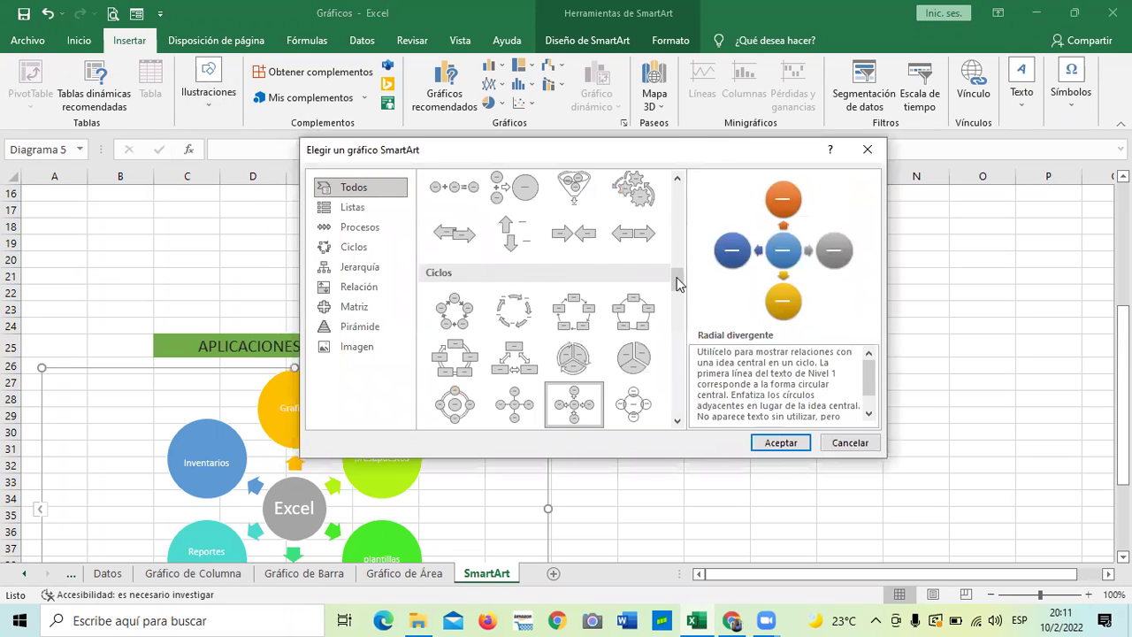
left_click_drag(678, 281, 678, 177)
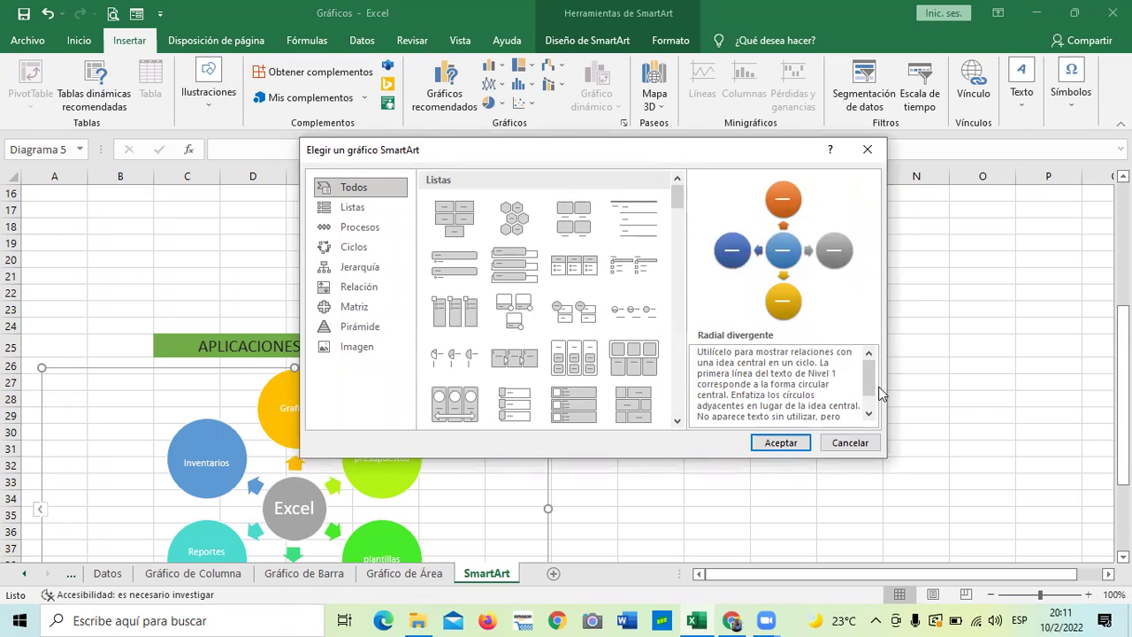
mouse_move(869, 386)
left_mouse_down()
mouse_move(873, 403)
mouse_move(871, 376)
left_mouse_up()
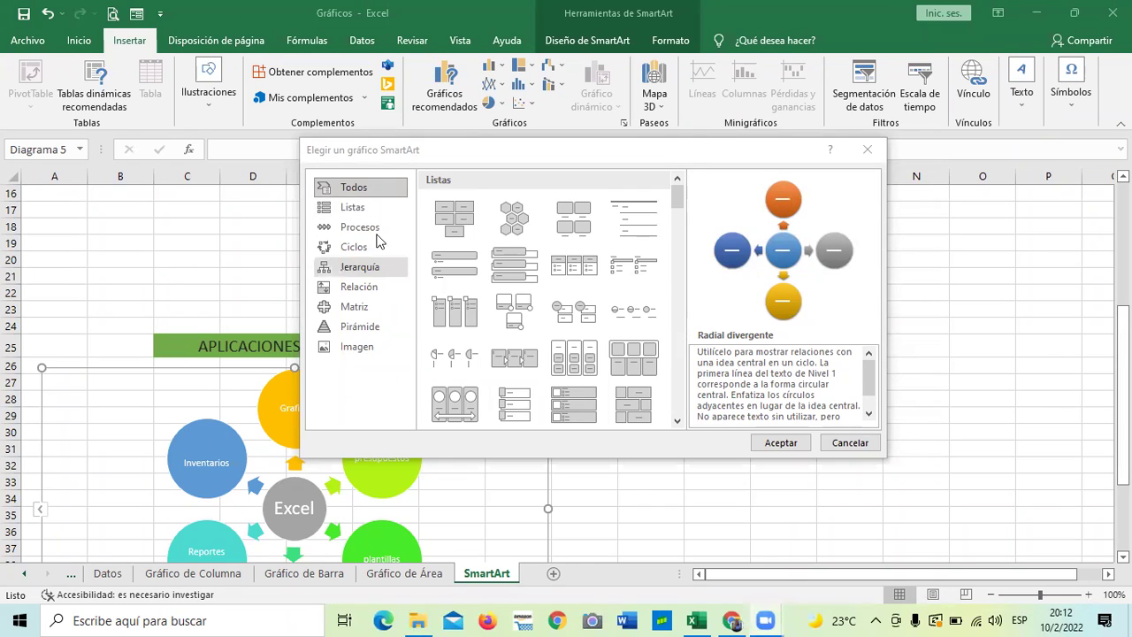
Preview the first Listas layouts, including Lista con líneas, Lista de títulos de imágenes, Lista de bloques básica and Lista vertical de viñetas
left_click(361, 208)
left_click(628, 213)
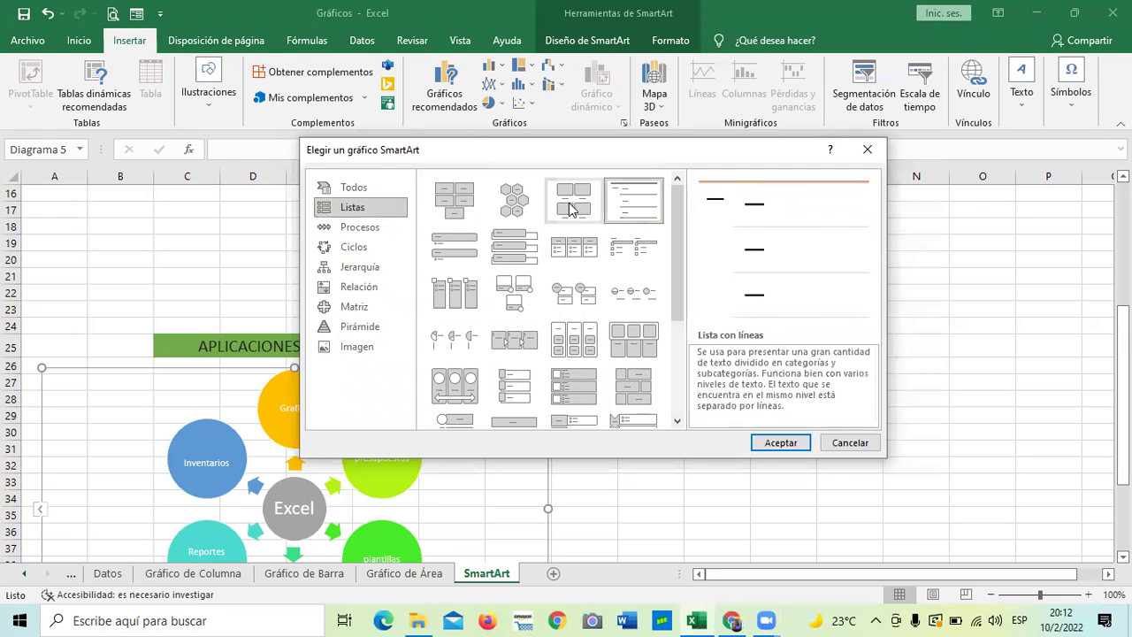
left_click(571, 209)
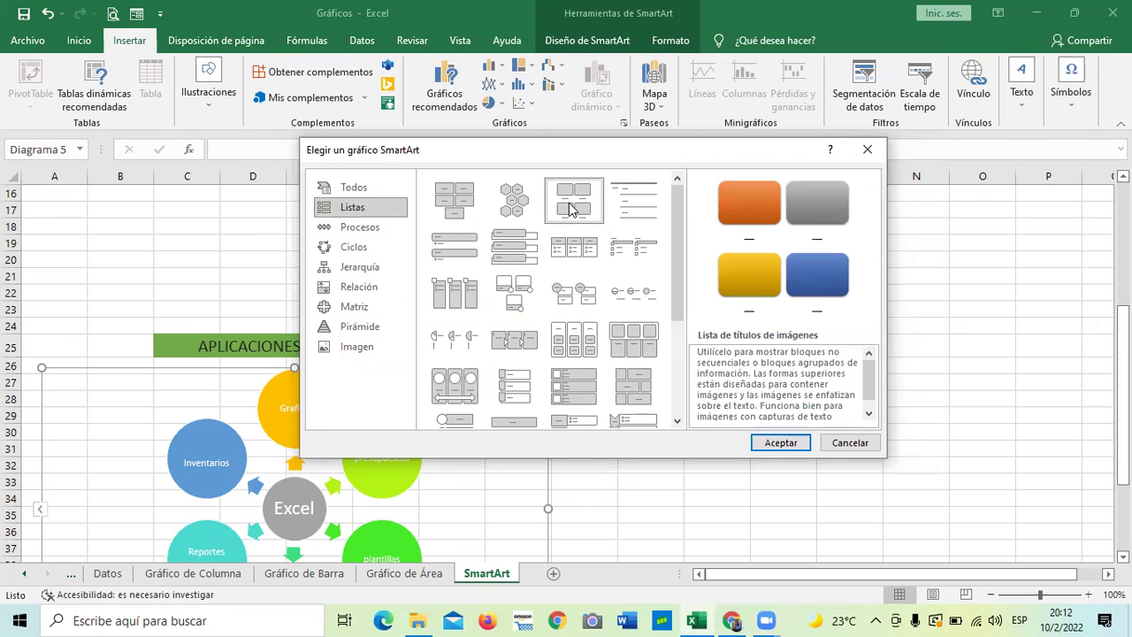
left_click(522, 204)
left_click(459, 200)
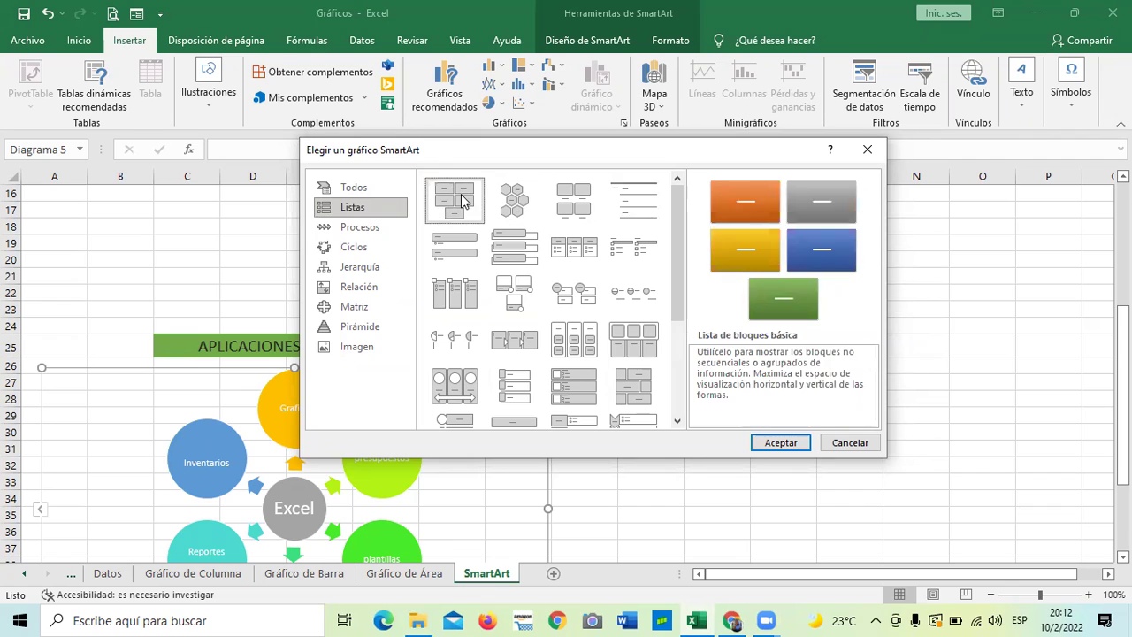
left_click(451, 255)
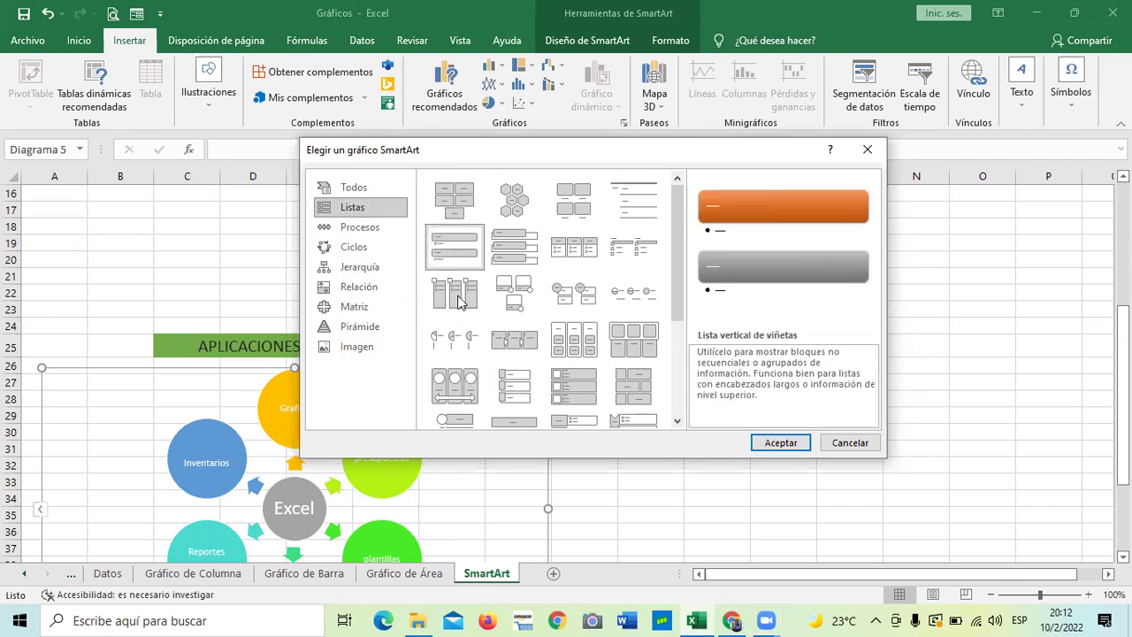
left_click(577, 340)
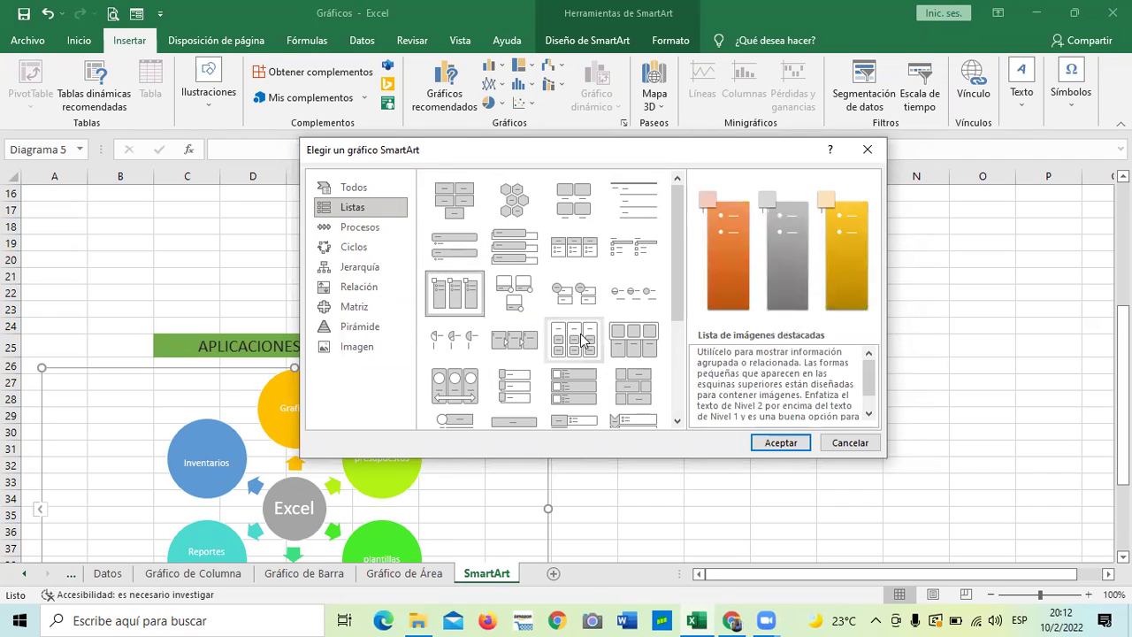
left_click(634, 340)
left_click(646, 395)
Preview further Listas layouts, including Lista vertical de bloques, Lista vertical de flechas and Proceso circular
left_click(678, 421)
left_click(677, 421)
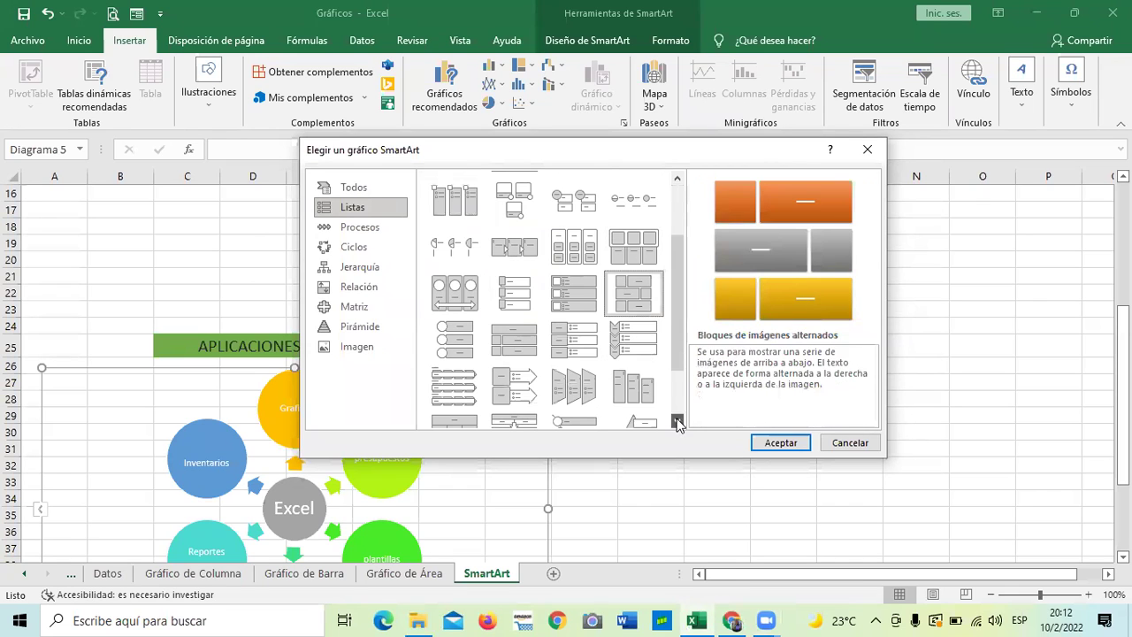
left_click(644, 394)
left_click(576, 344)
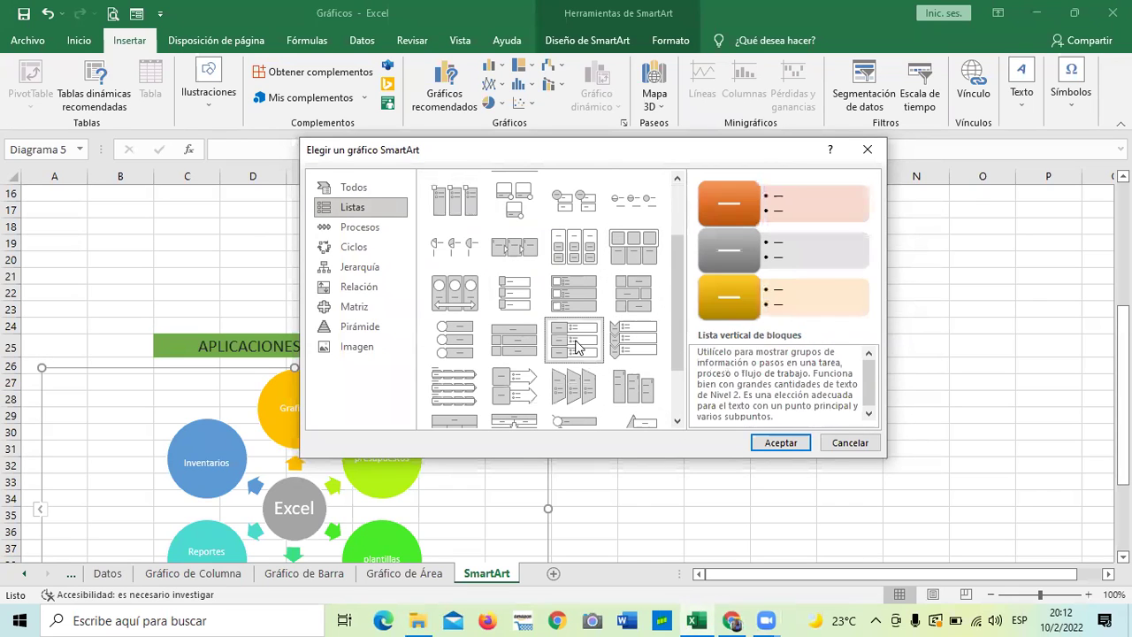
left_click(512, 344)
left_click(455, 339)
left_click(455, 385)
left_click(517, 396)
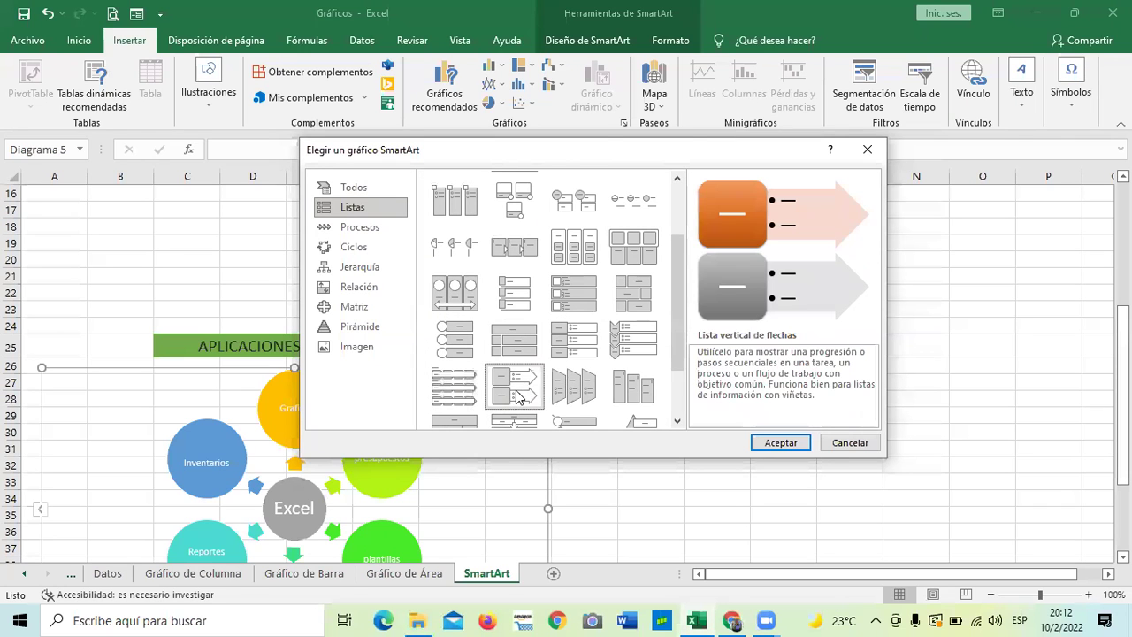
left_click(458, 291)
left_click(453, 248)
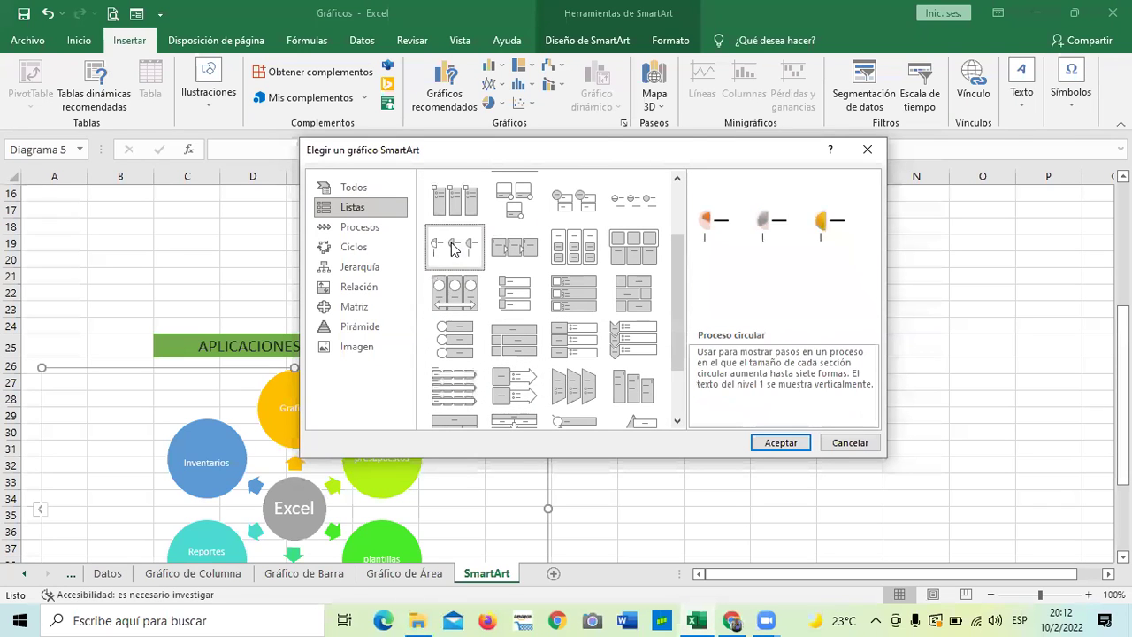
Preview the remaining Listas layouts, including Lista con círculos en vertical, Jerarquía de tabla and Lista de imágenes continua
scroll(513, 327, "down", 3)
left_click(469, 402)
left_click(513, 405)
left_click(574, 400)
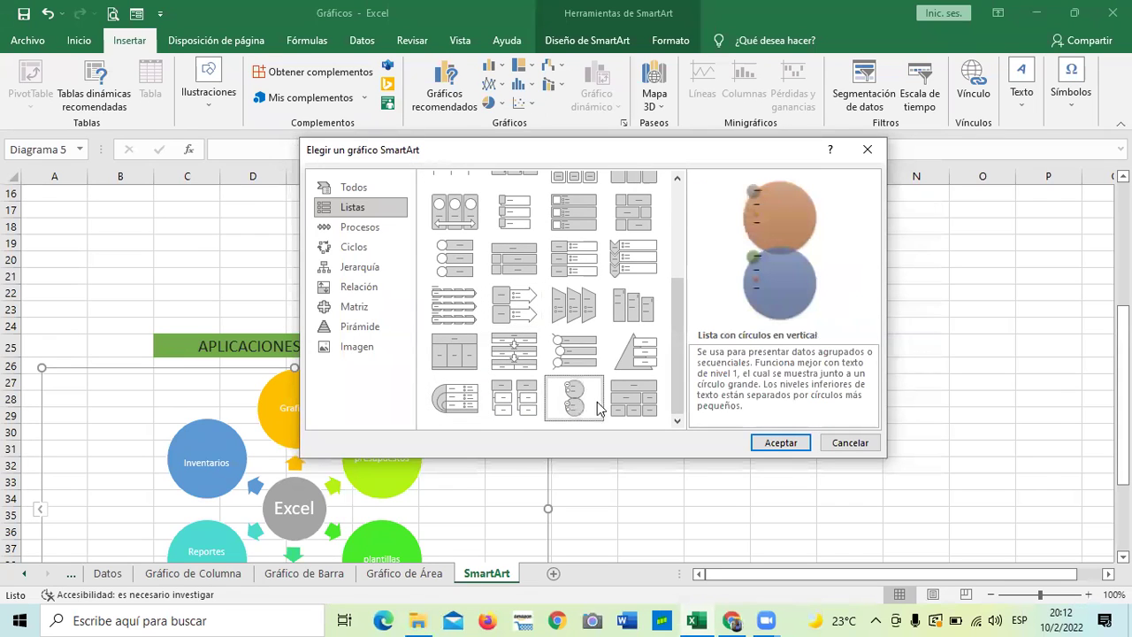
left_click(643, 403)
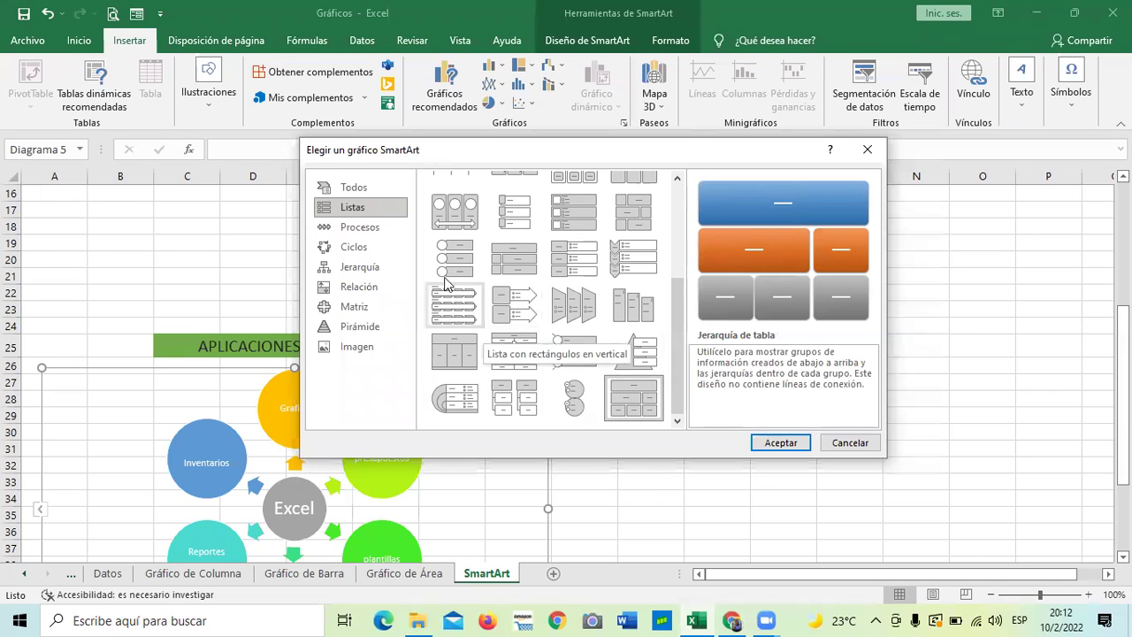
left_click(574, 257)
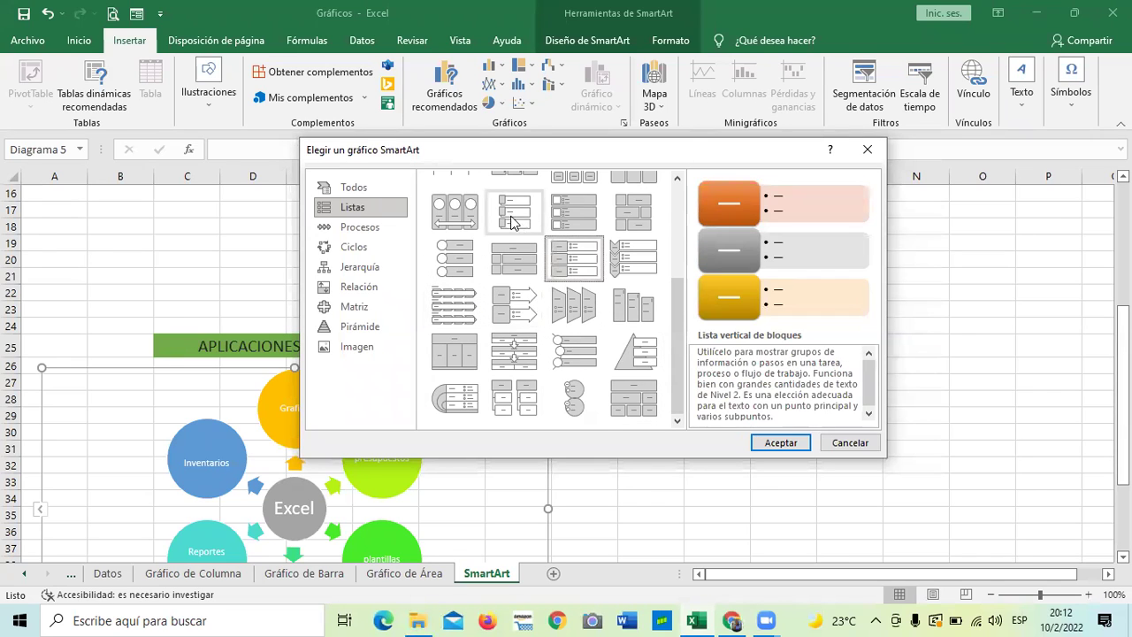
left_click(467, 213)
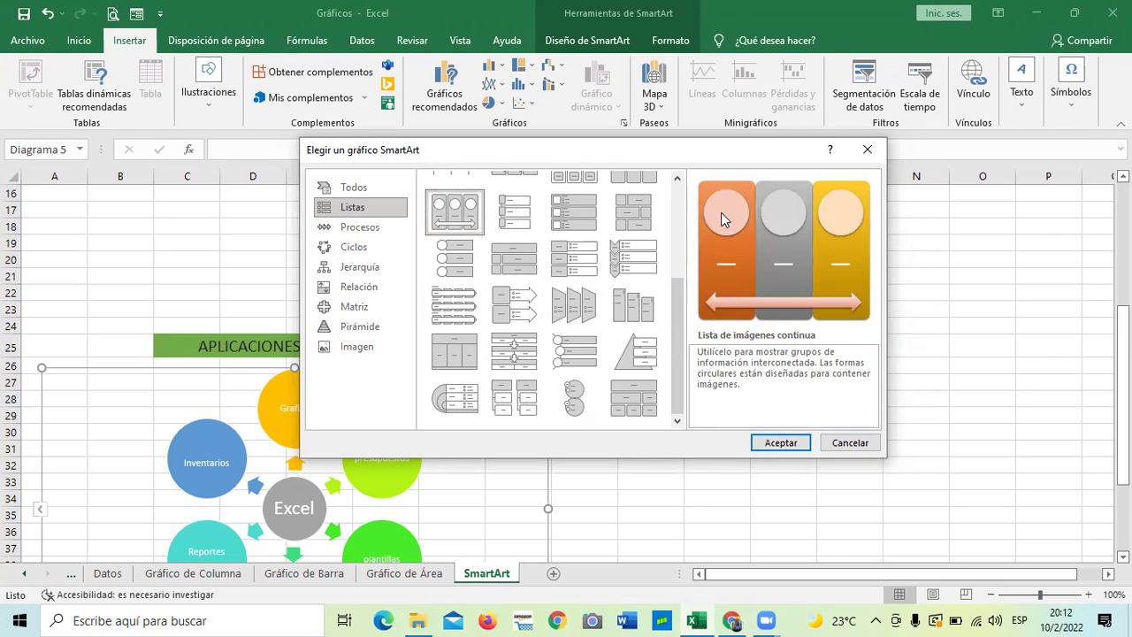
Preview SmartArt layouts in the Procesos category, including Lista de cheurones, Engranaje, Proceso descendente and Ecuación
left_click(364, 232)
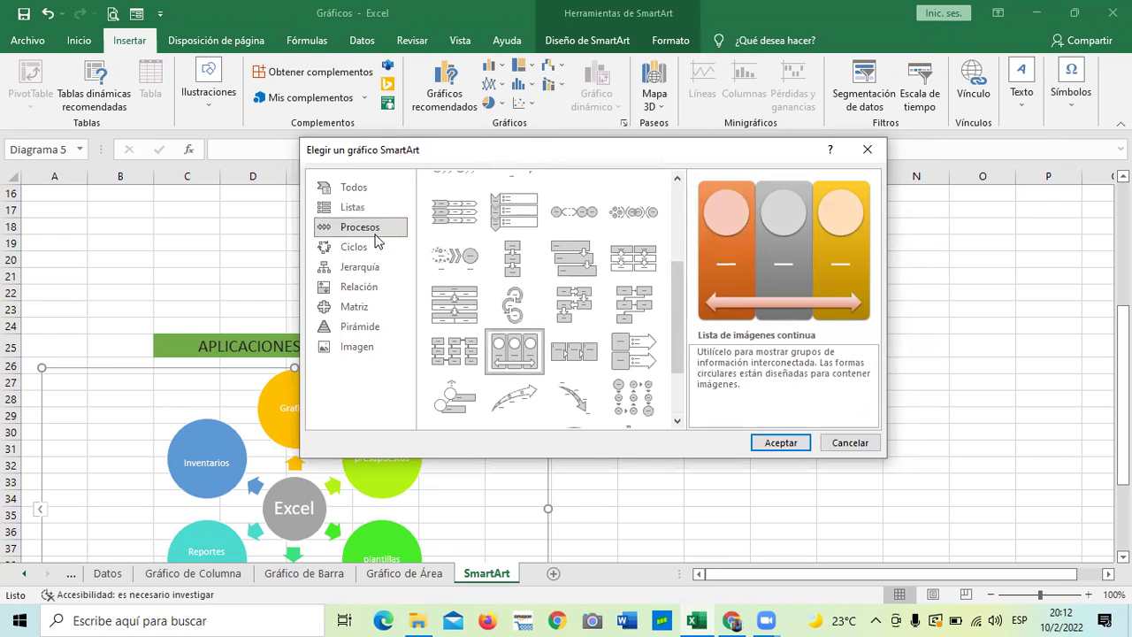
left_click(469, 214)
scroll(468, 214, "down", 3)
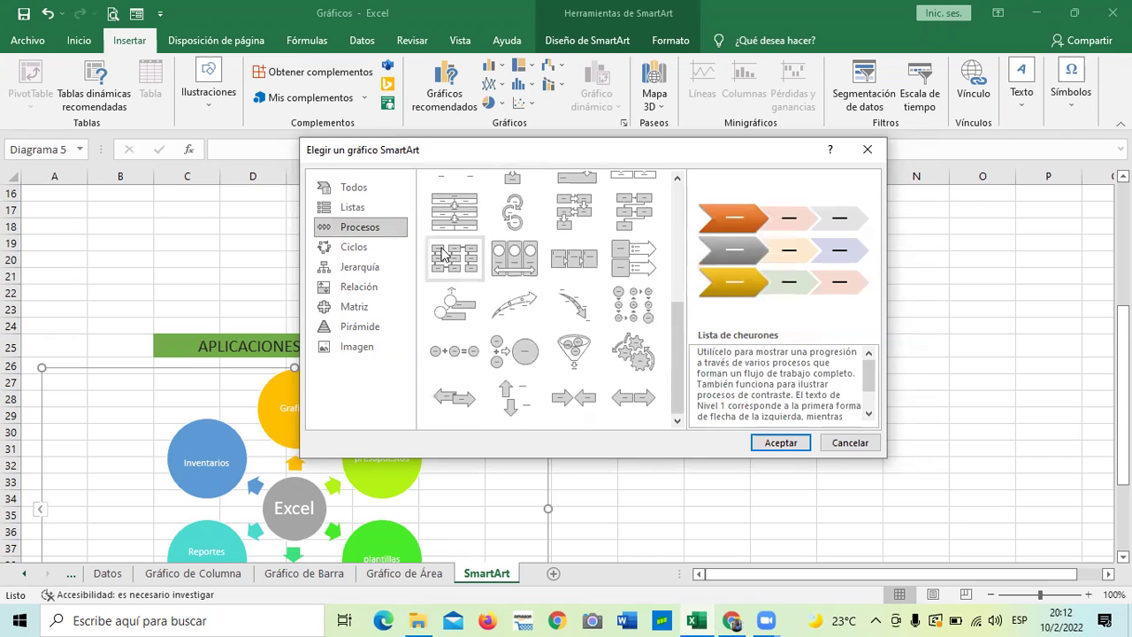
left_click(635, 359)
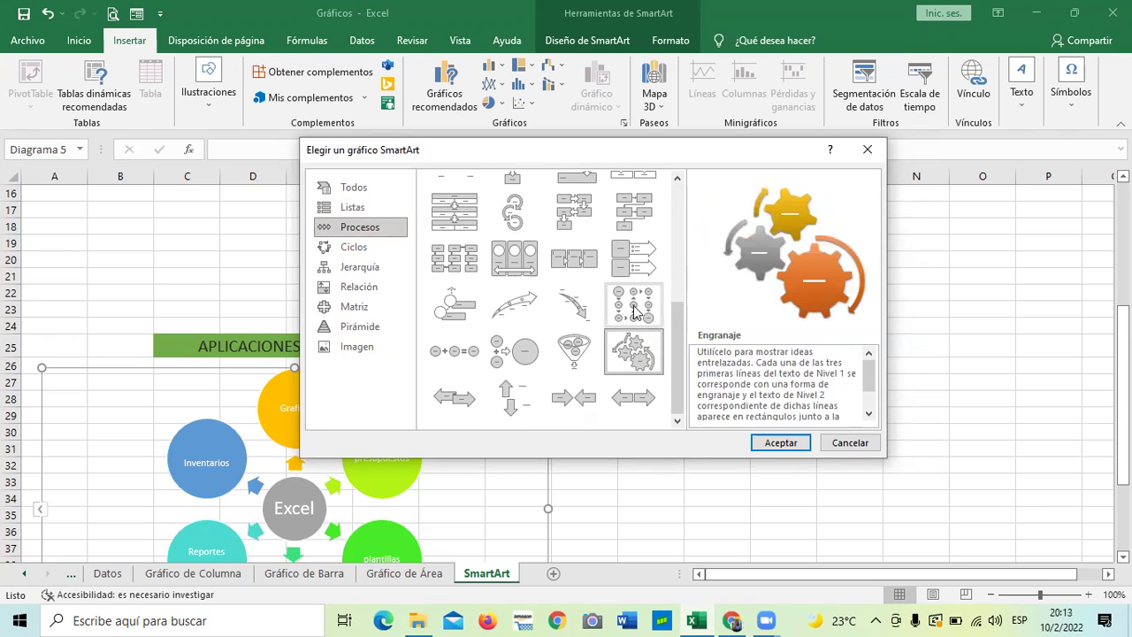
left_click(633, 310)
left_click(575, 305)
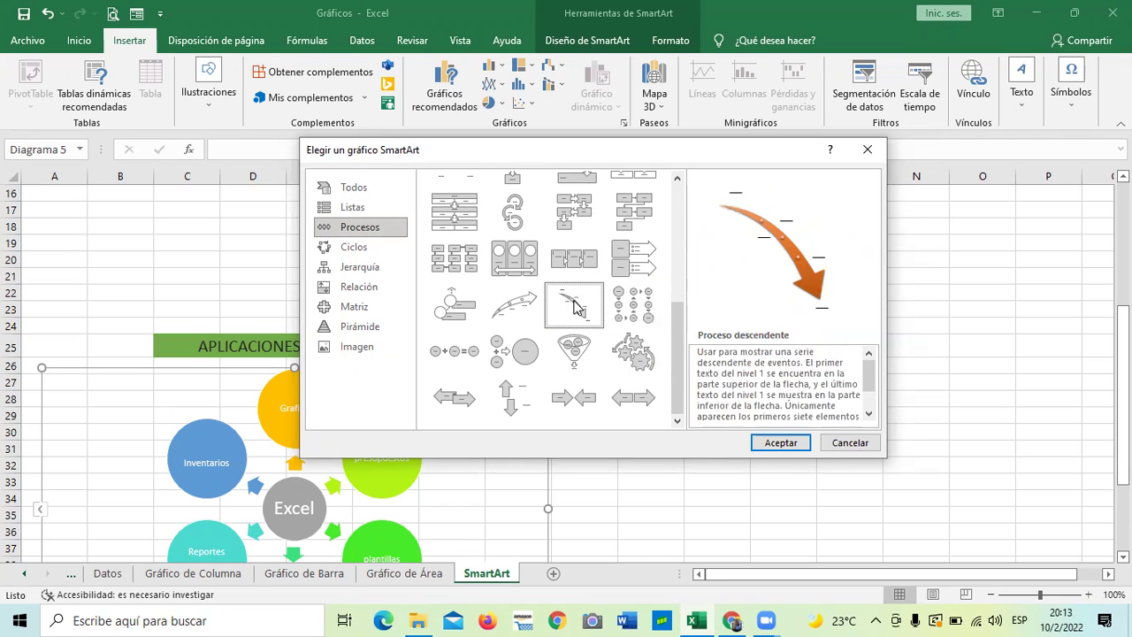
left_click(526, 358)
left_click(471, 360)
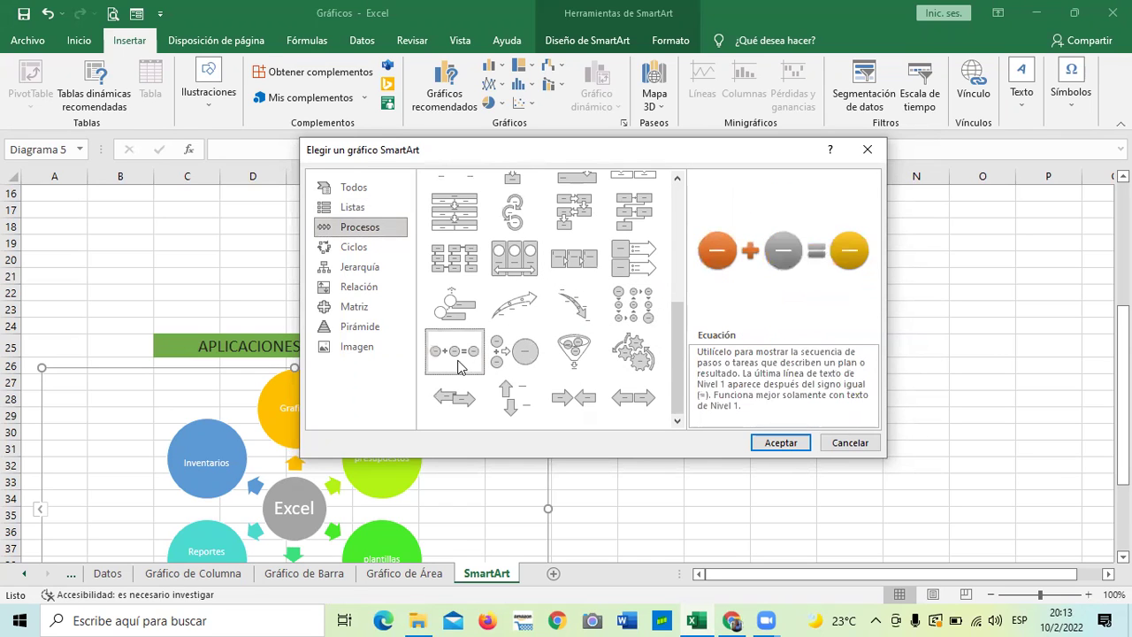
Preview more Procesos layouts, including the ascending picture accent process, Proceso segmentado and Proceso curvo repetitivo
left_click(457, 412)
left_click(456, 315)
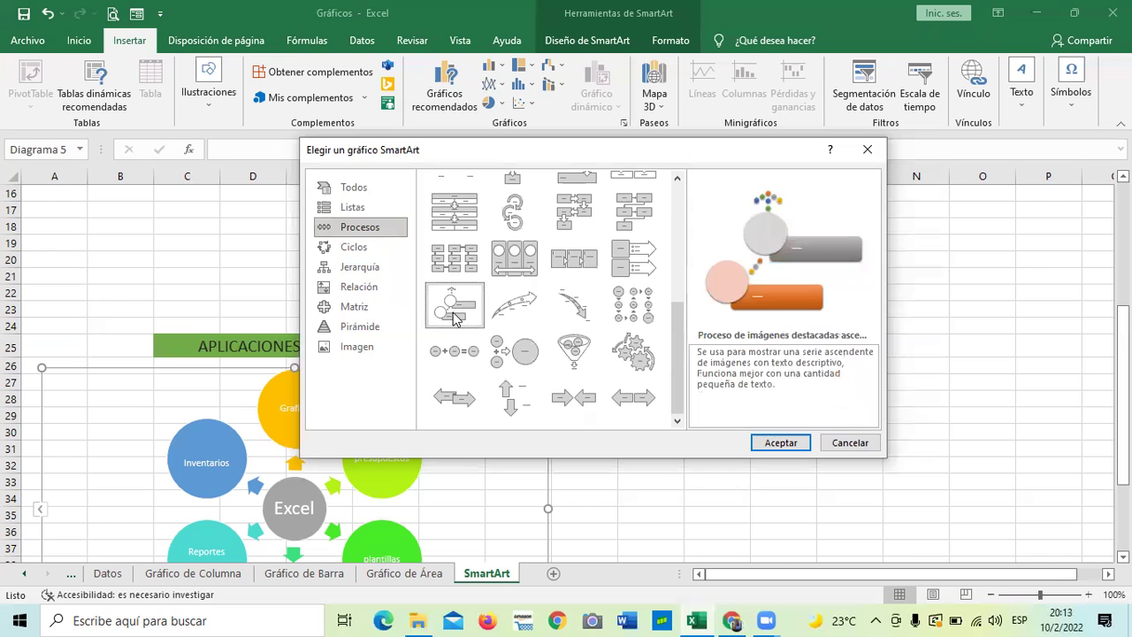
left_click(455, 265)
left_click(454, 220)
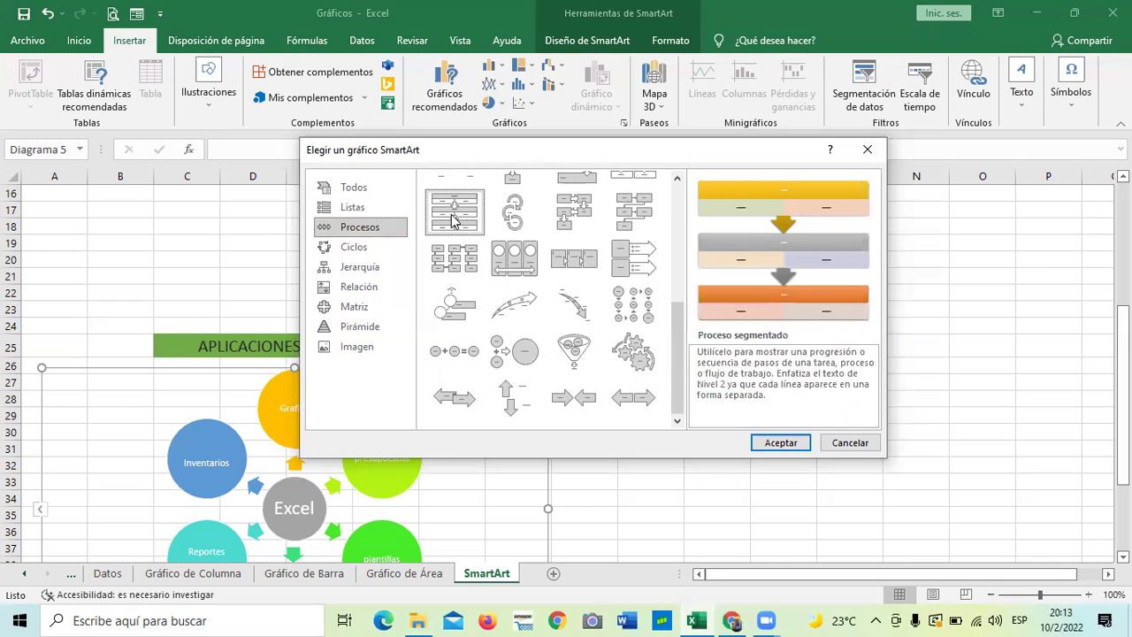
left_click(522, 217)
left_click(584, 220)
left_click(632, 221)
scroll(635, 250, "up", 3)
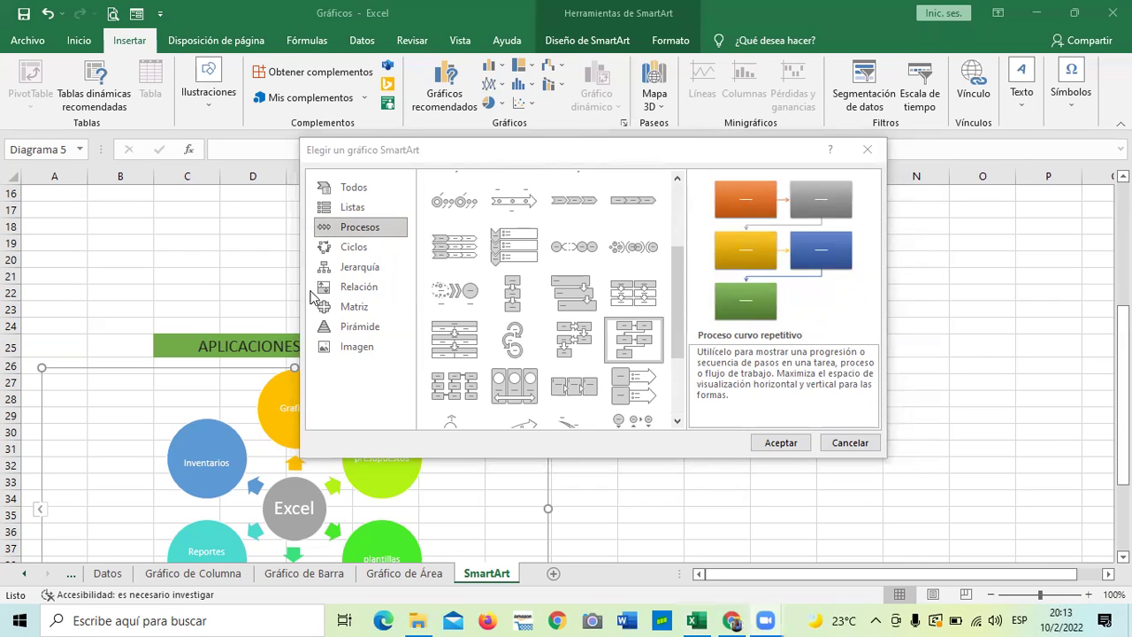
Preview SmartArt layouts in the Ciclos category, including Ciclo de texto, Circular básico, Venn radial and Proceso de círculos con flecha
left_click(352, 266)
left_click(360, 252)
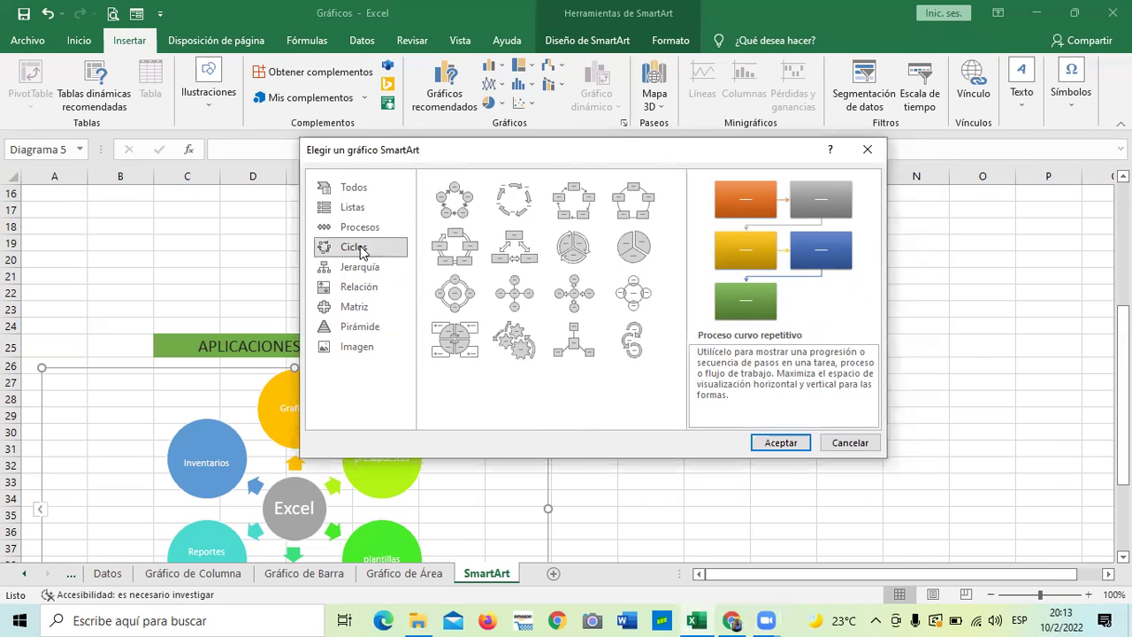
left_click(451, 213)
left_click(515, 209)
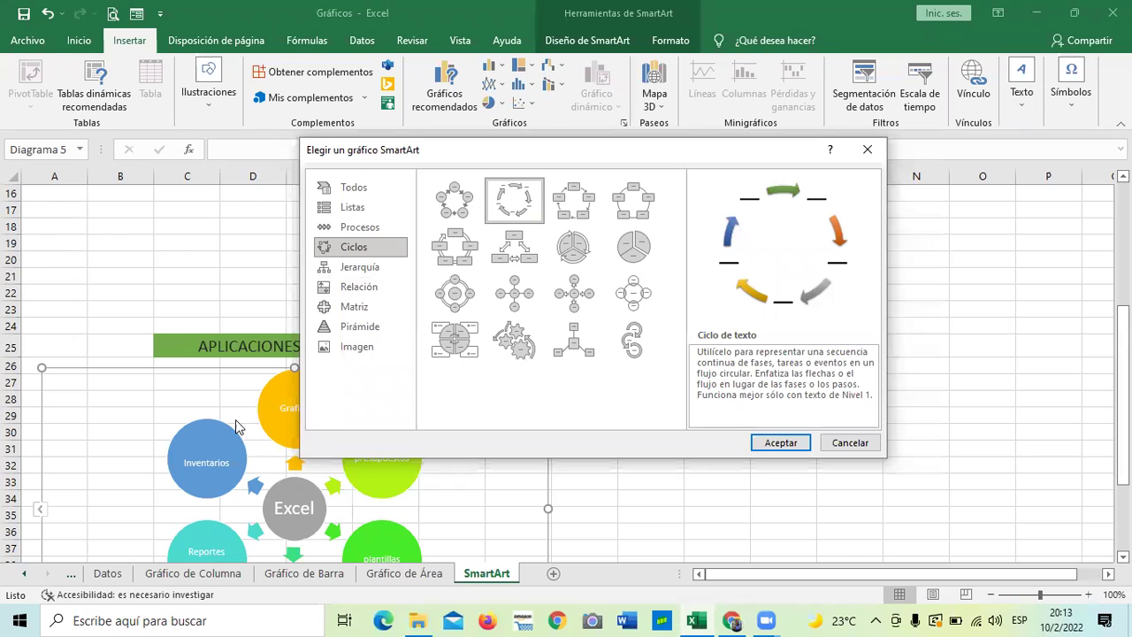
left_click(577, 201)
left_click(620, 201)
left_click(643, 249)
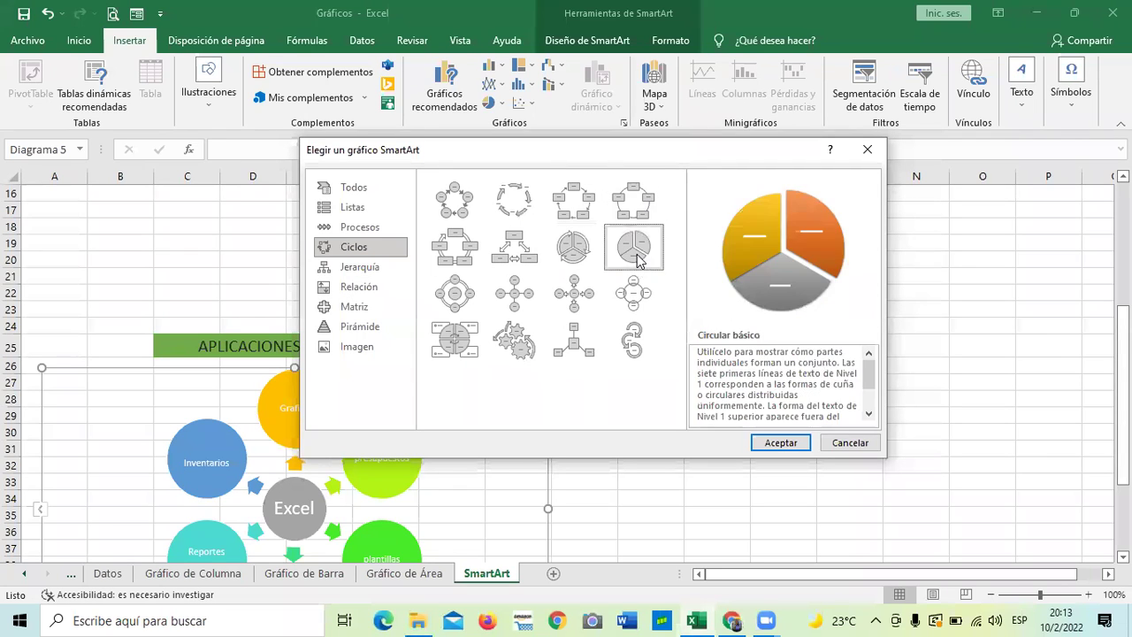
left_click(643, 301)
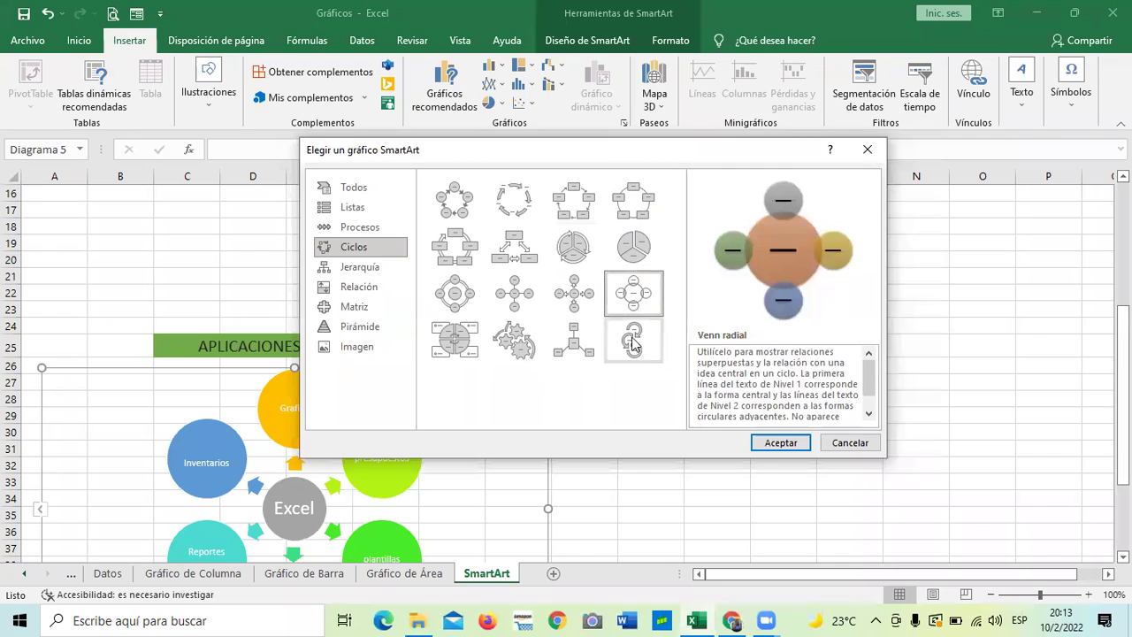
left_click(633, 343)
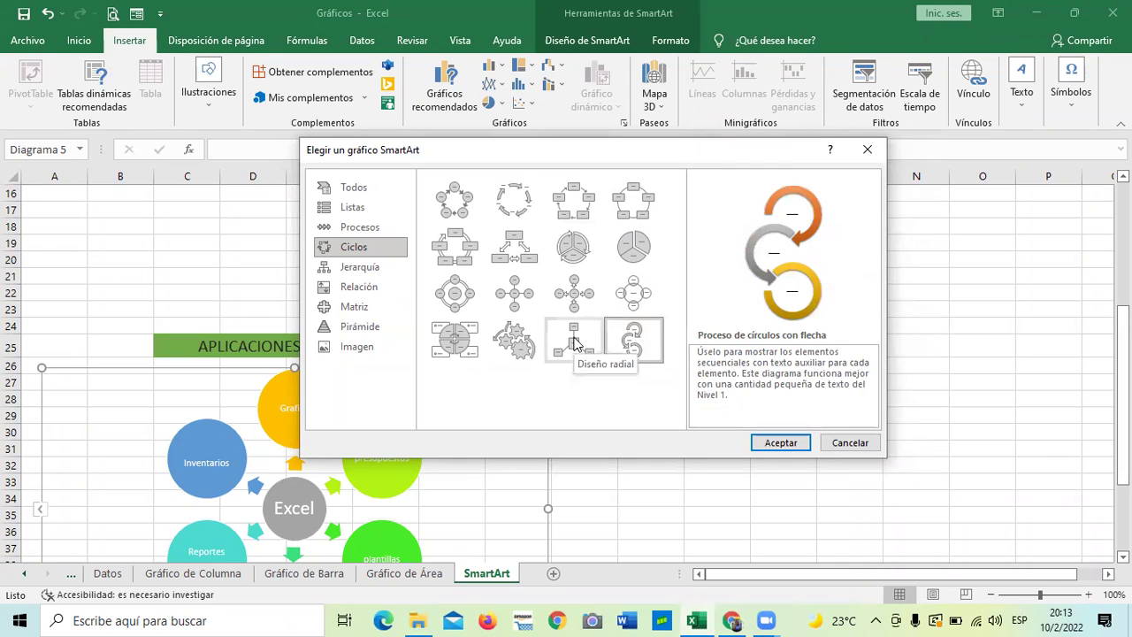
Preview more Ciclos layouts, including Diseño radial, Engranaje, Matriz de ciclo and Ciclo radial
left_click(574, 343)
left_click(518, 344)
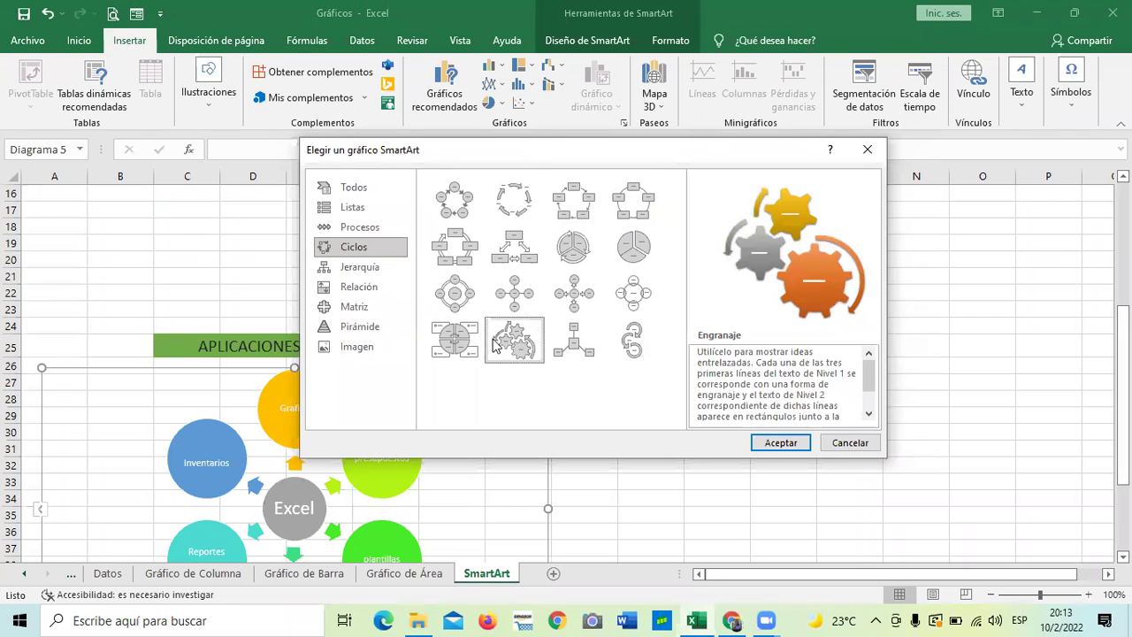
left_click(456, 339)
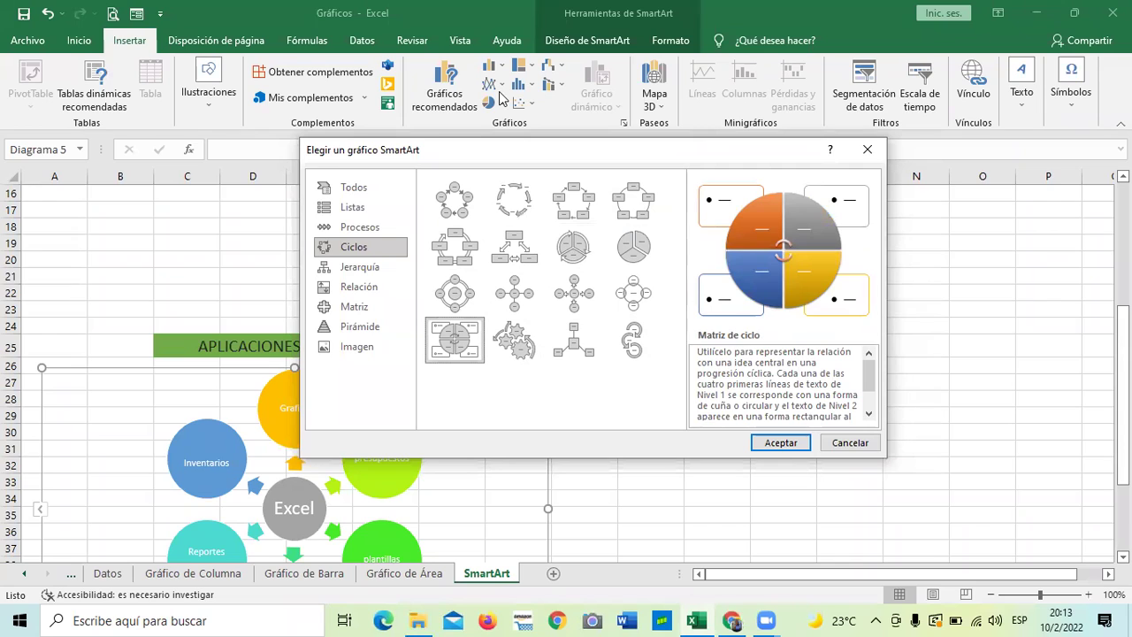
left_click(562, 126)
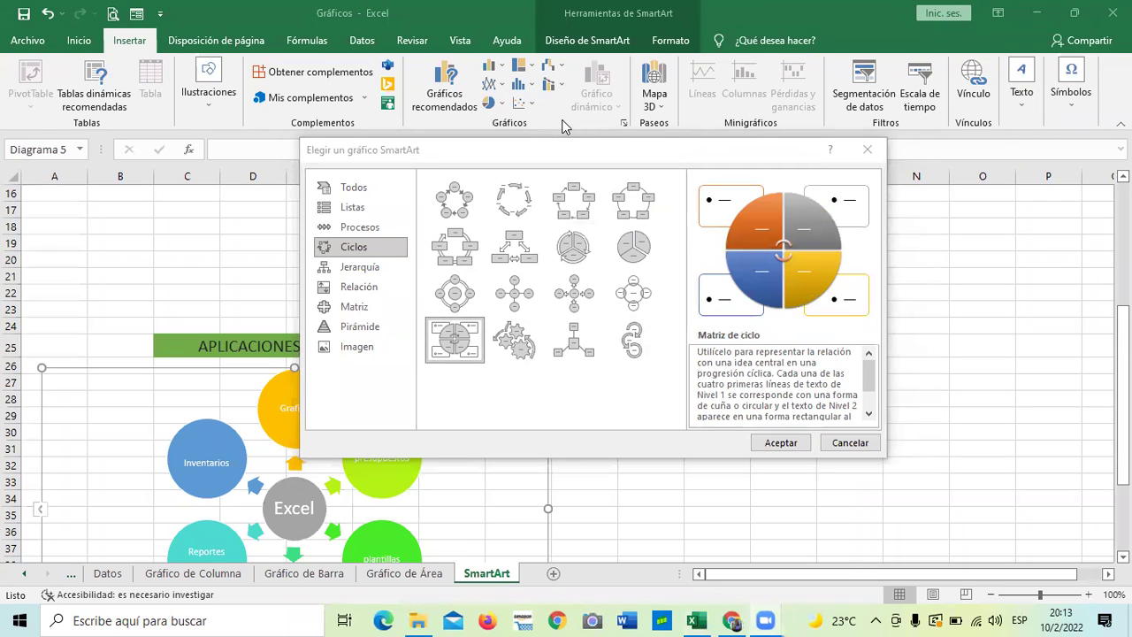
left_click(454, 295)
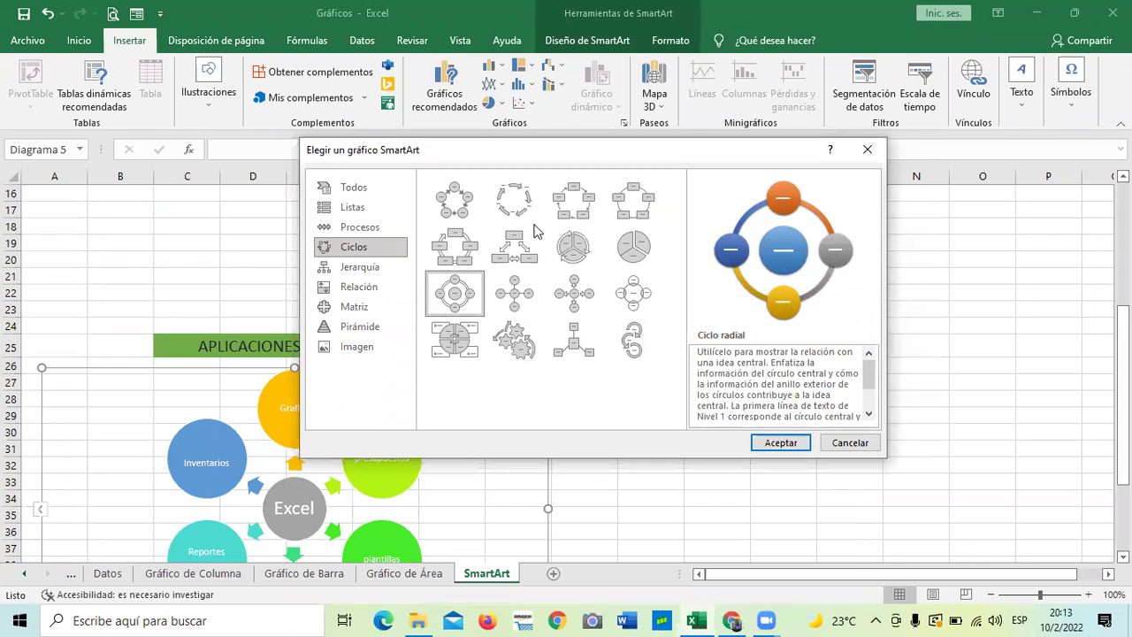
Preview SmartArt layouts in the Jerarquía category, including Organigrama, Jerarquía con imágenes en círculos and Jerarquía horizontal
left_click(353, 270)
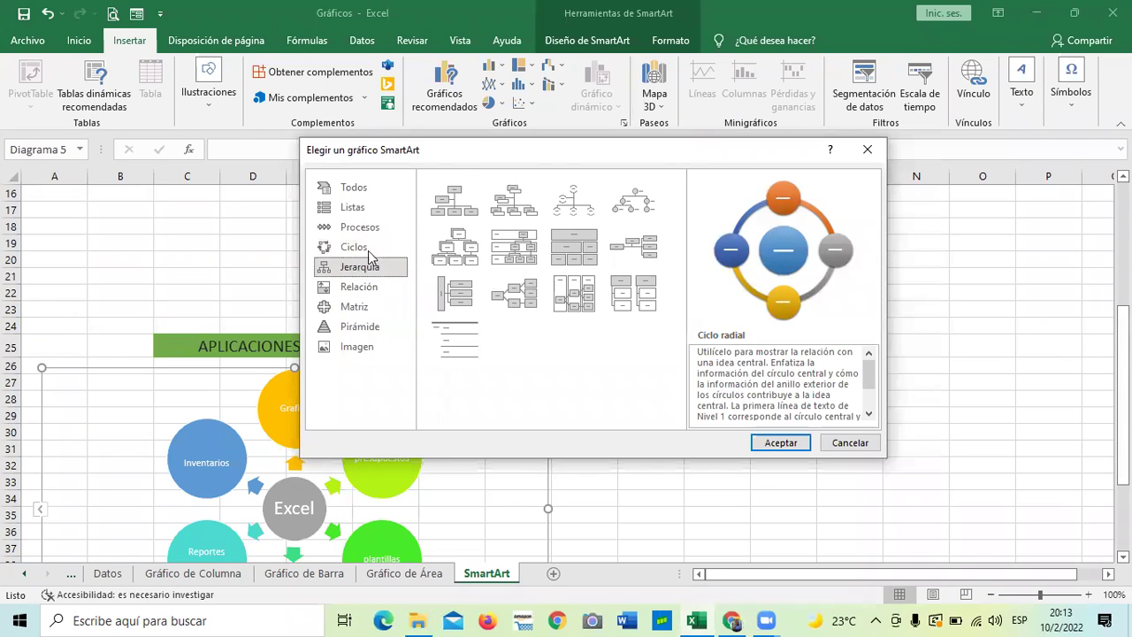
left_click(457, 200)
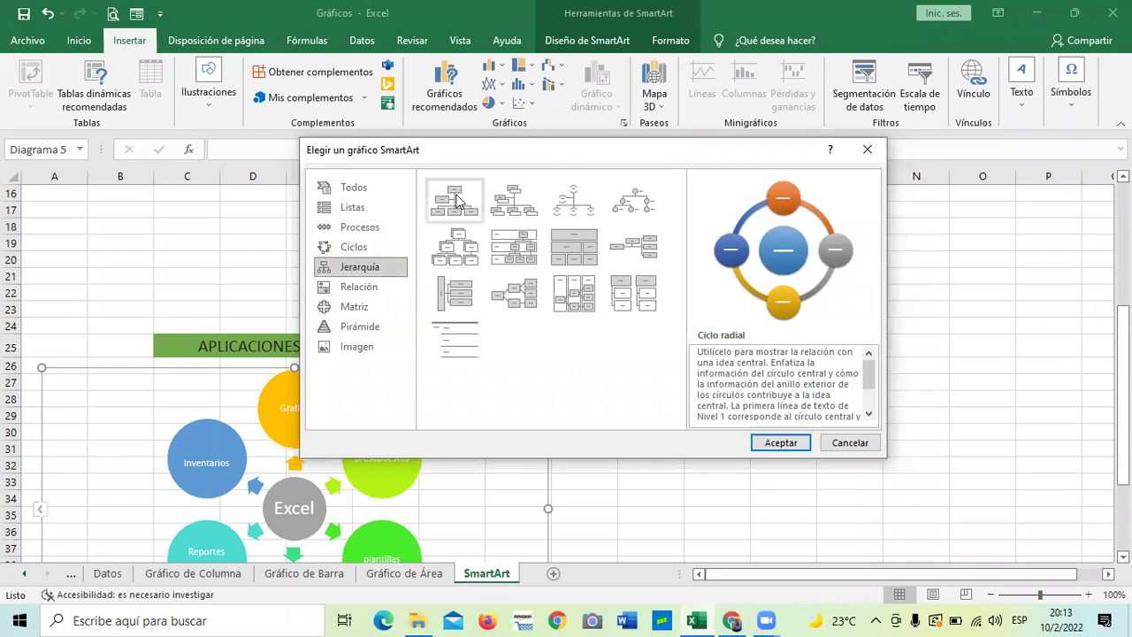
left_click(529, 204)
left_click(582, 202)
left_click(633, 204)
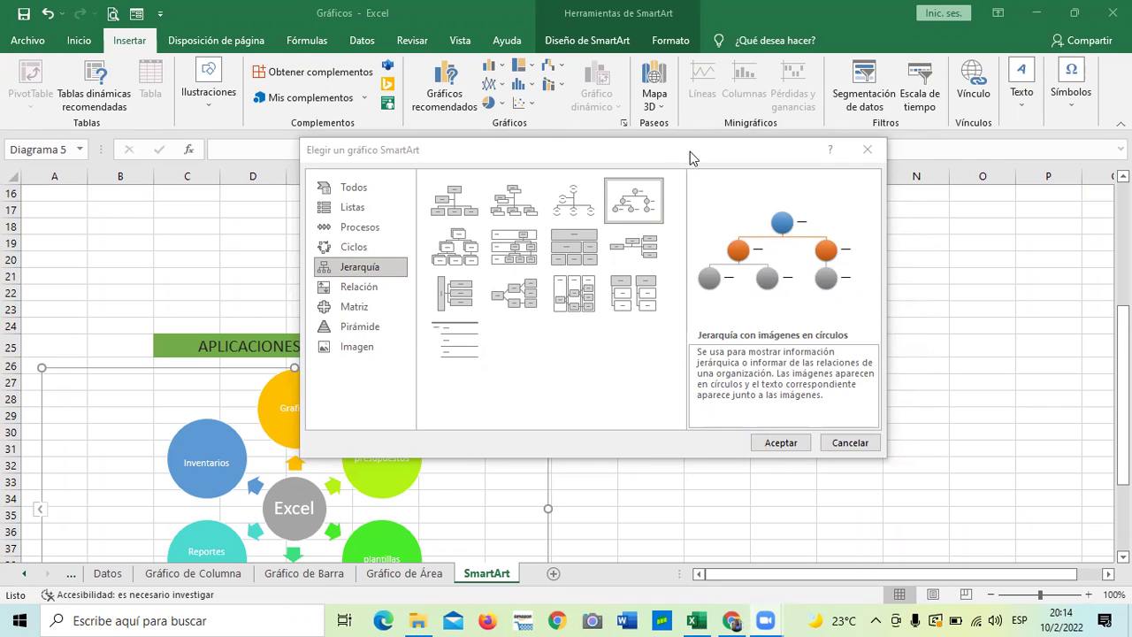
left_click(459, 206)
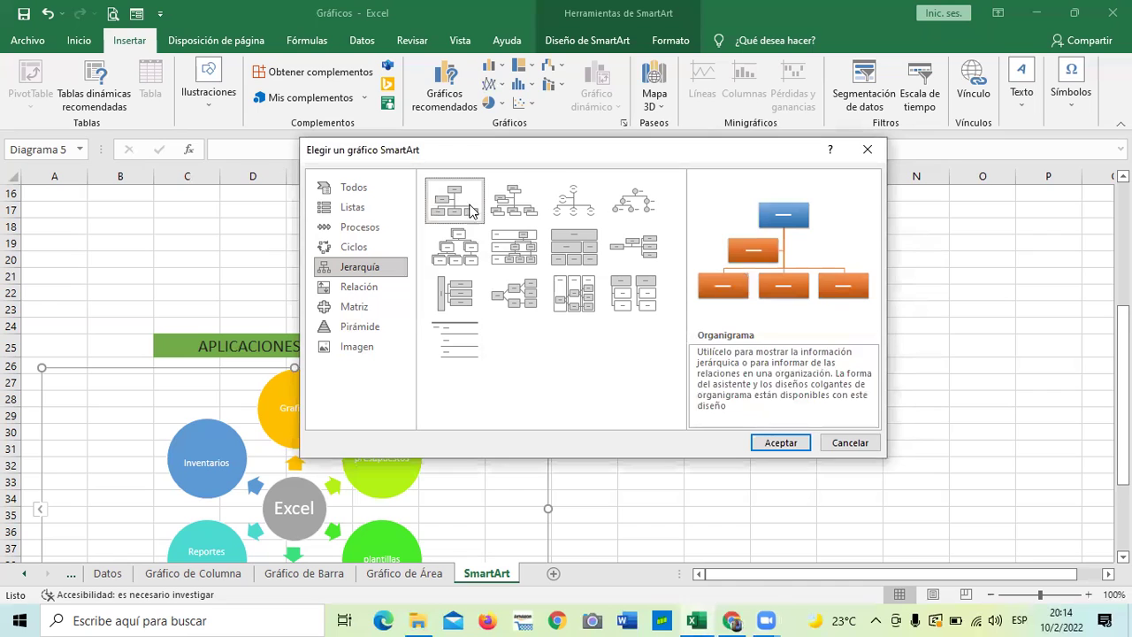
left_click(525, 295)
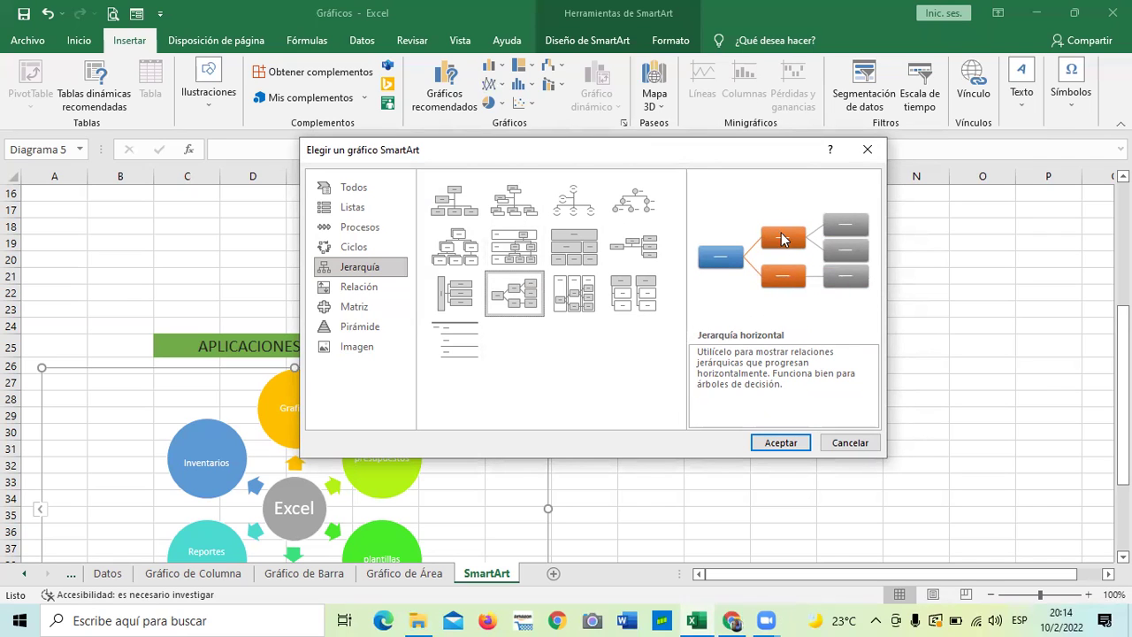
Preview SmartArt layouts in the Relación category, including Embudo, Lista de imágenes destacadas, Ecuación and Ecuación vertical
left_click(380, 288)
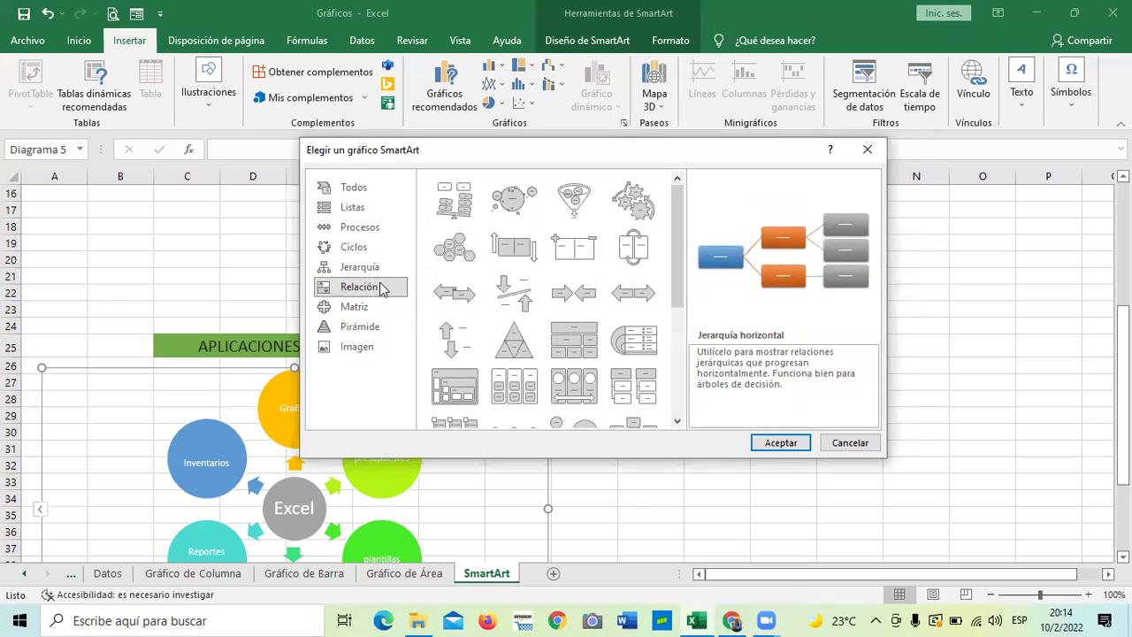
left_click(585, 200)
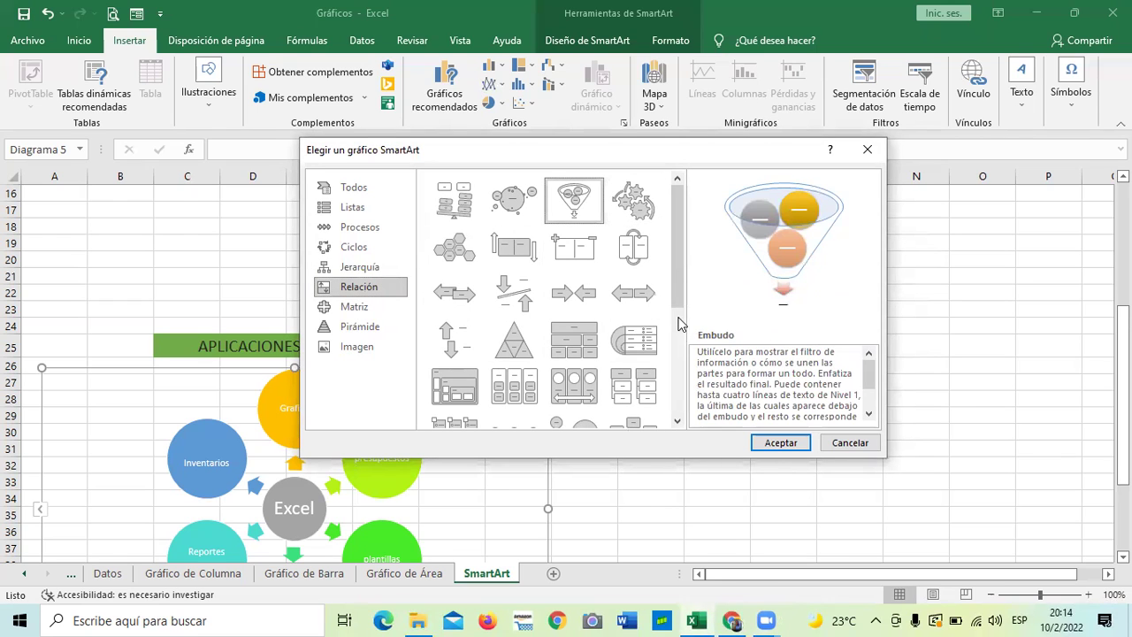
scroll(679, 299, "down", 2)
left_click(433, 338)
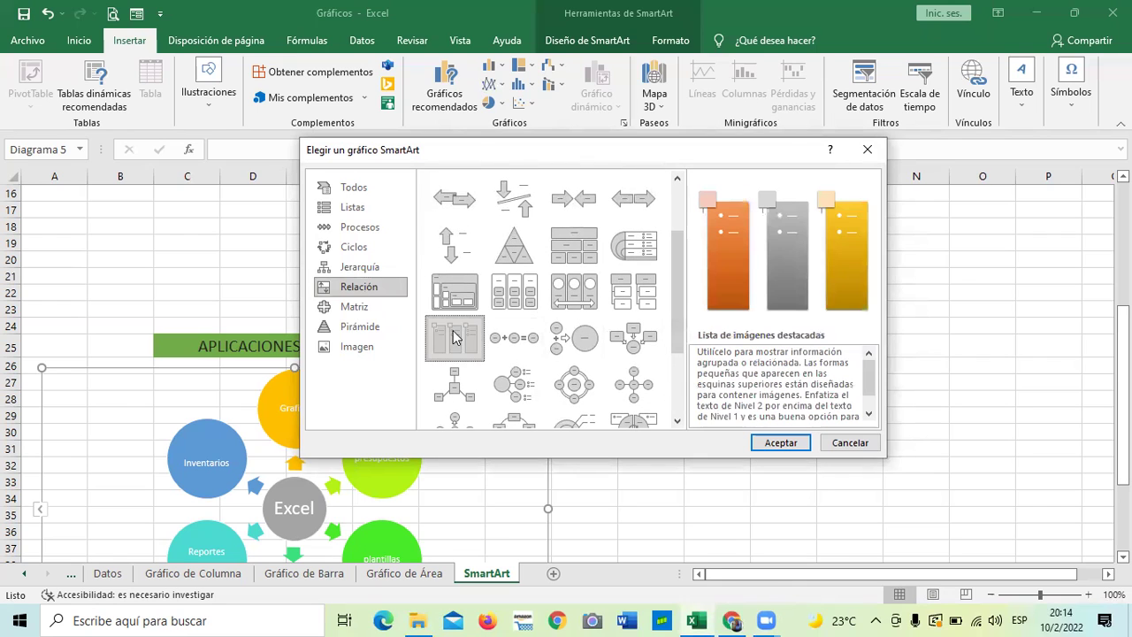
left_click(528, 341)
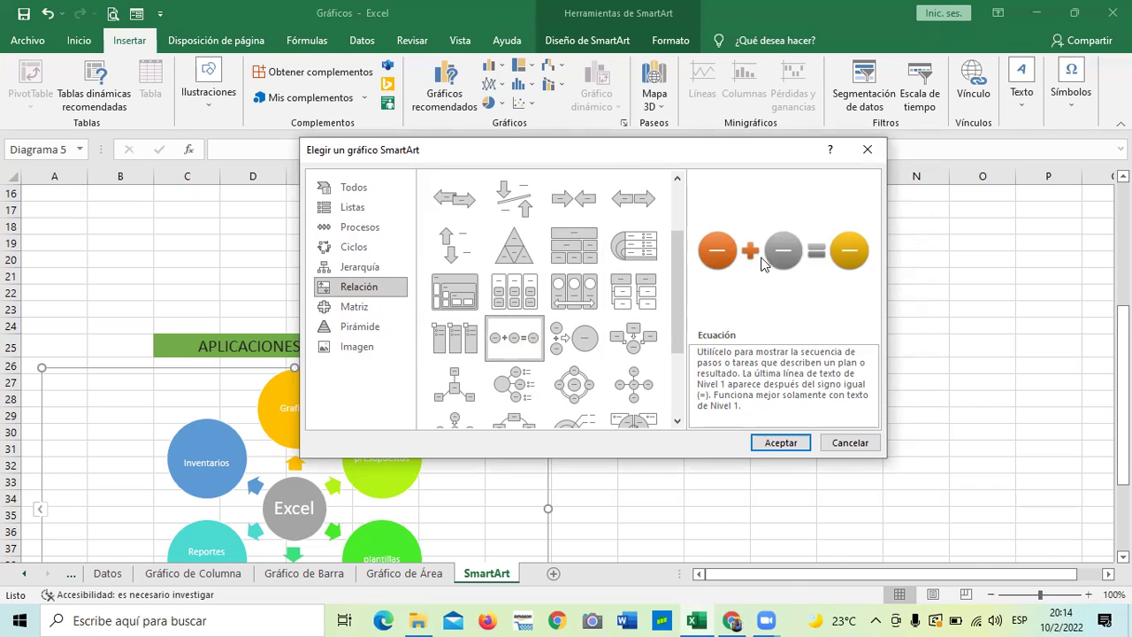
left_click(583, 339)
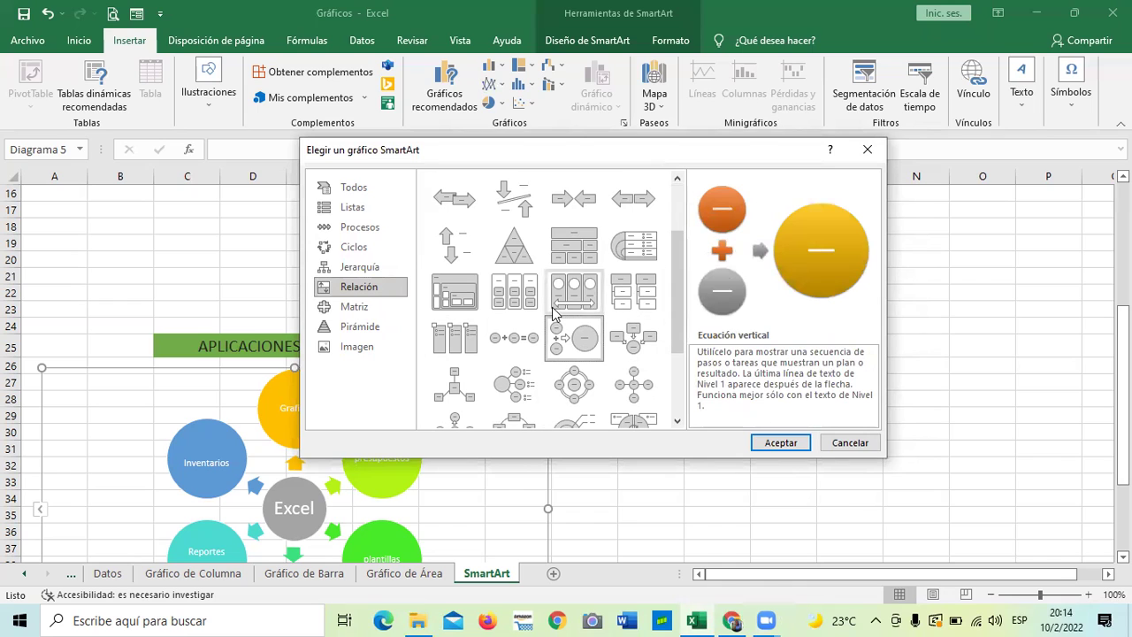
Preview all four SmartArt layouts in the Matriz category, including Matriz básica, Matriz de cuadrícula and Matriz de ciclo
left_click(367, 308)
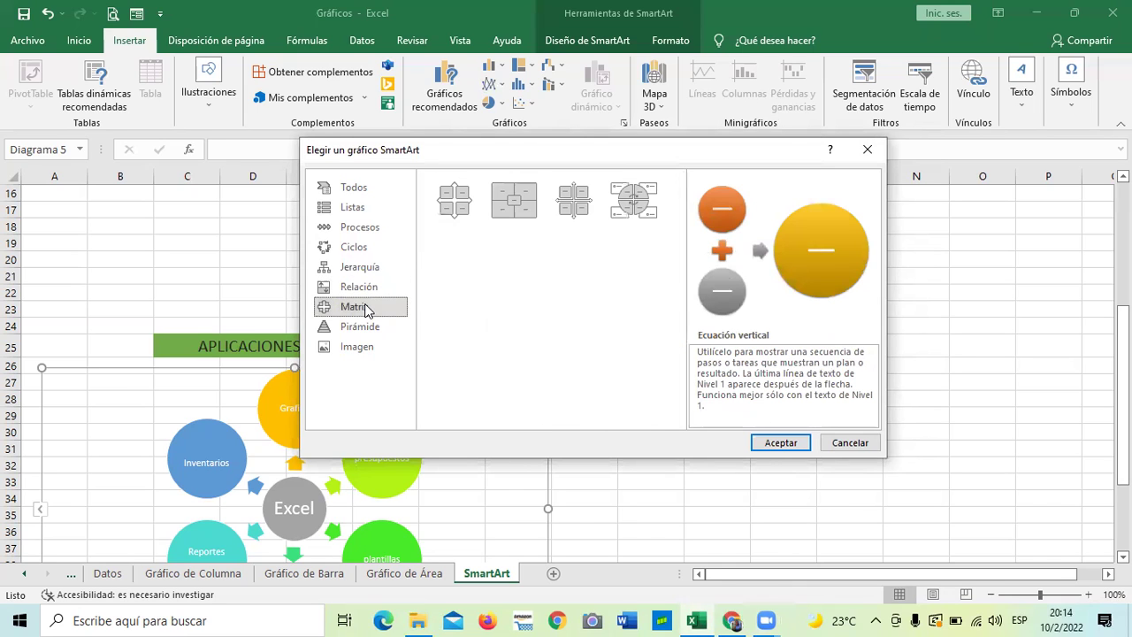
left_click(456, 200)
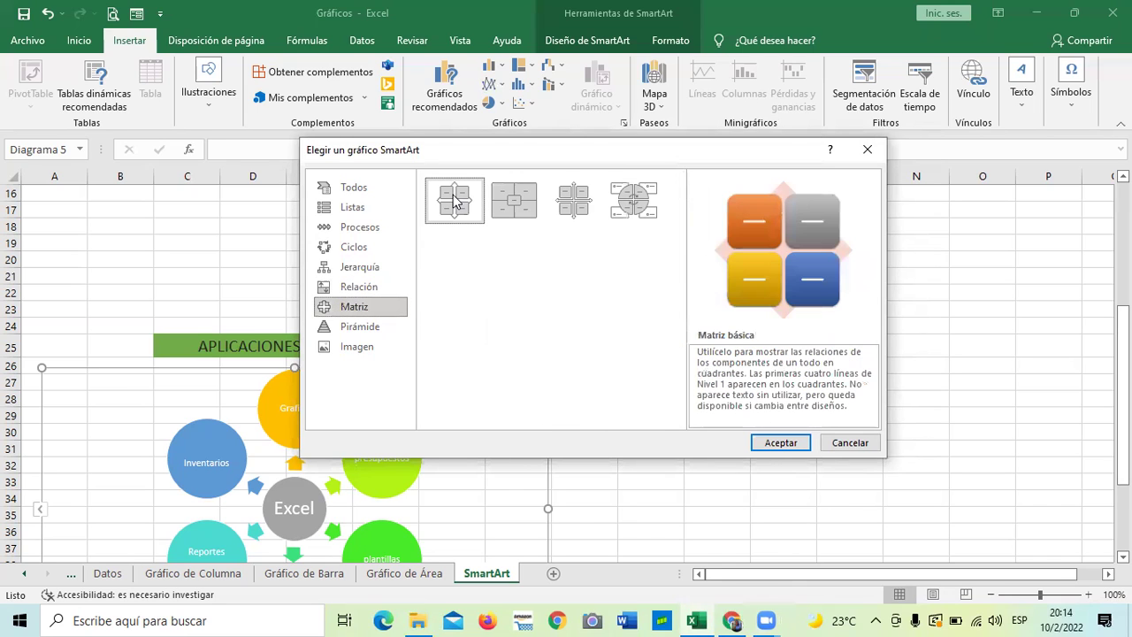
left_click(522, 209)
left_click(570, 205)
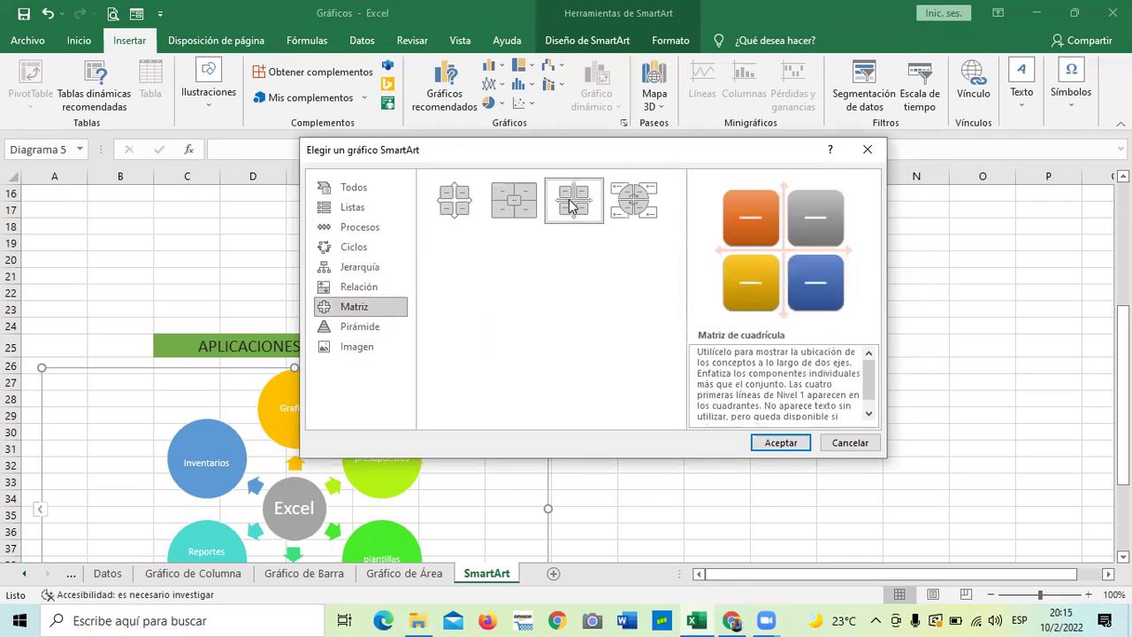
left_click(637, 203)
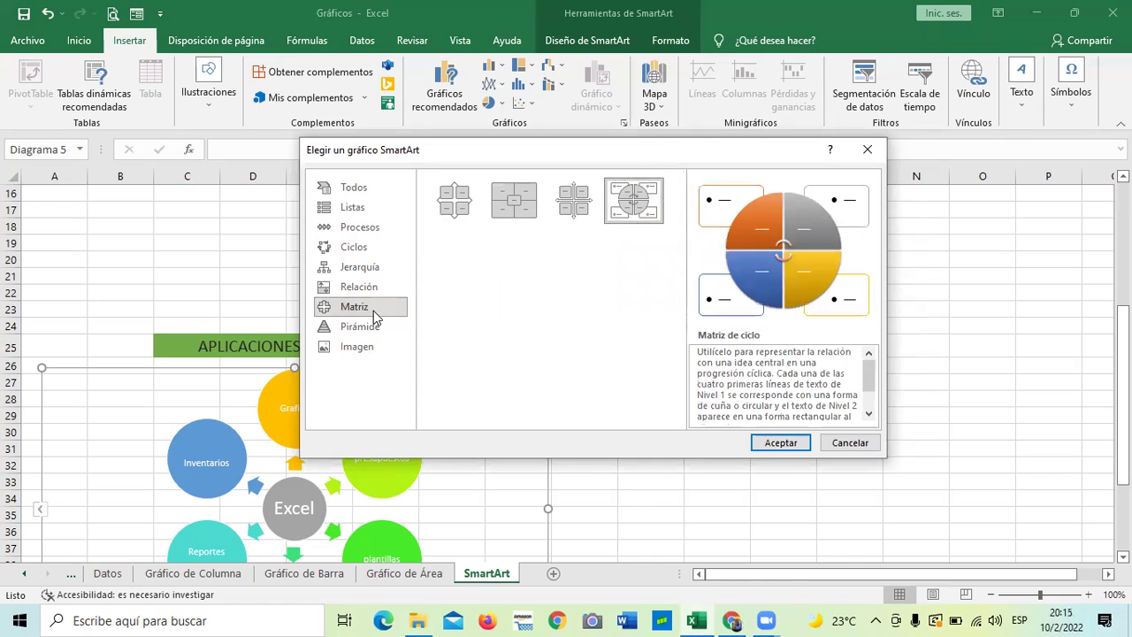
Preview the SmartArt layouts in the Pirámide category, including Pirámide básica, Lista en pirámide and Pirámide invertida
left_click(371, 329)
left_click(460, 200)
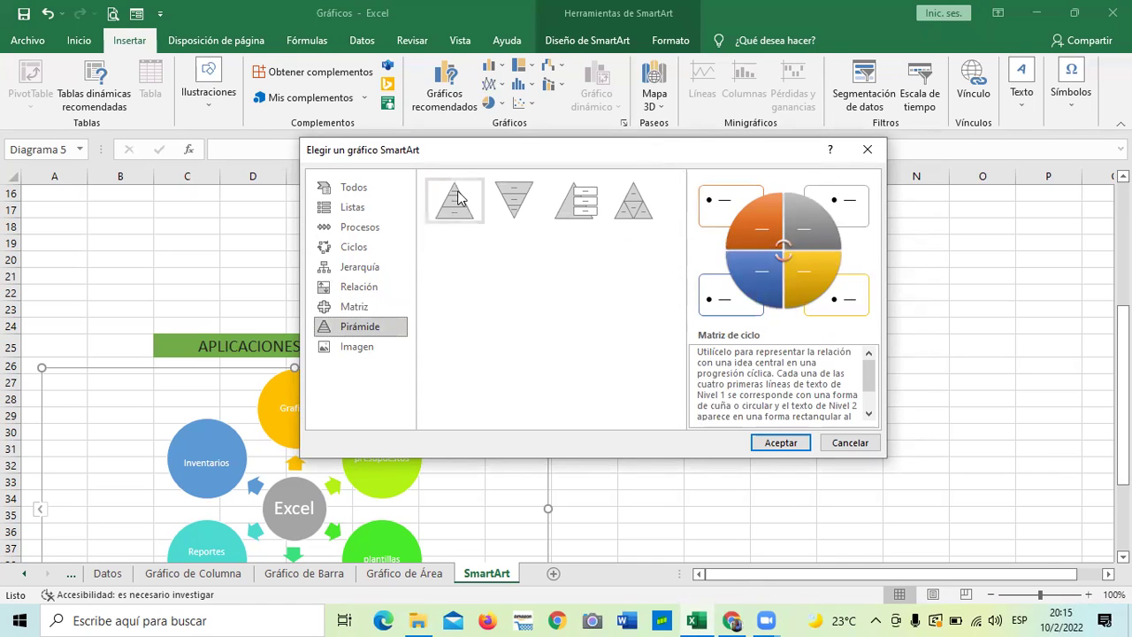
left_click(513, 200)
left_click(577, 209)
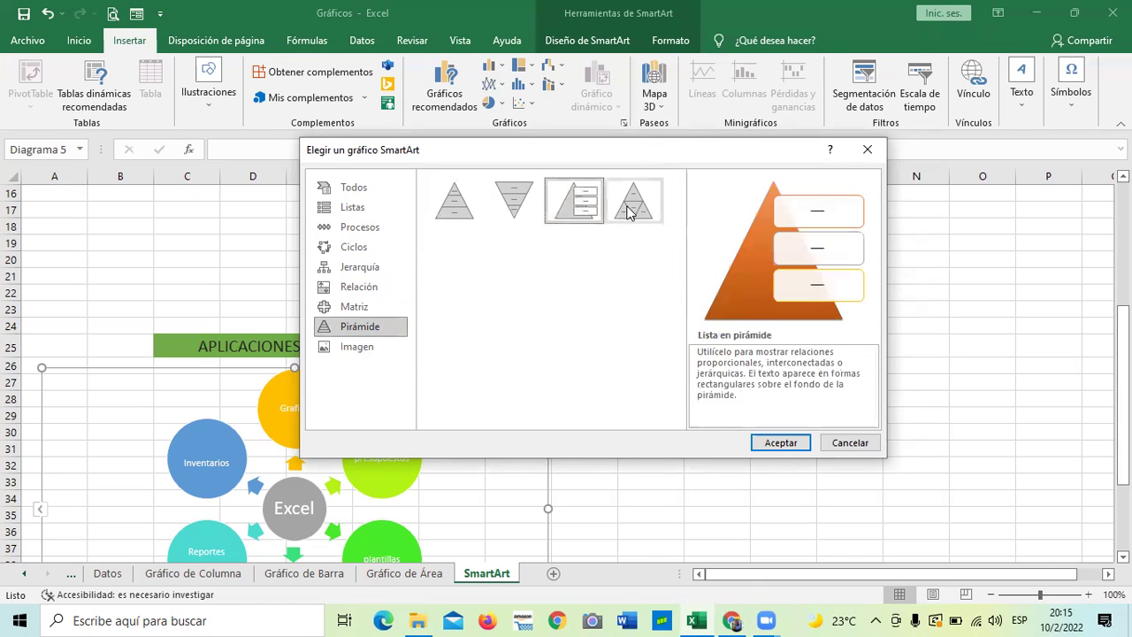
left_click(633, 210)
key("Left")
key("Left")
key("Left")
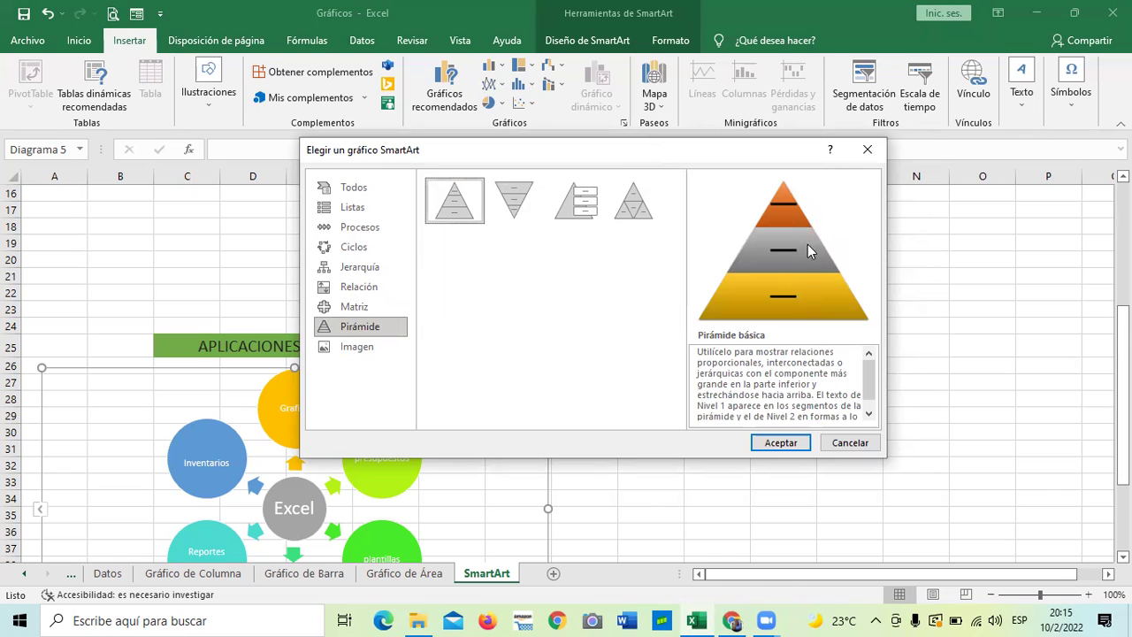
left_click(581, 207)
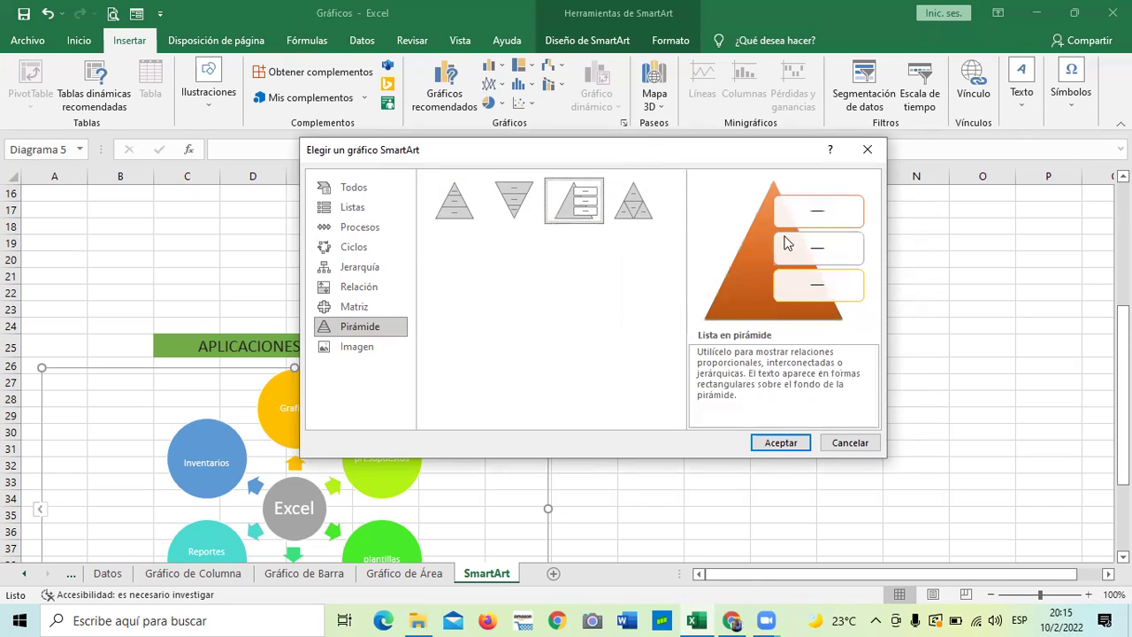
left_click(467, 201)
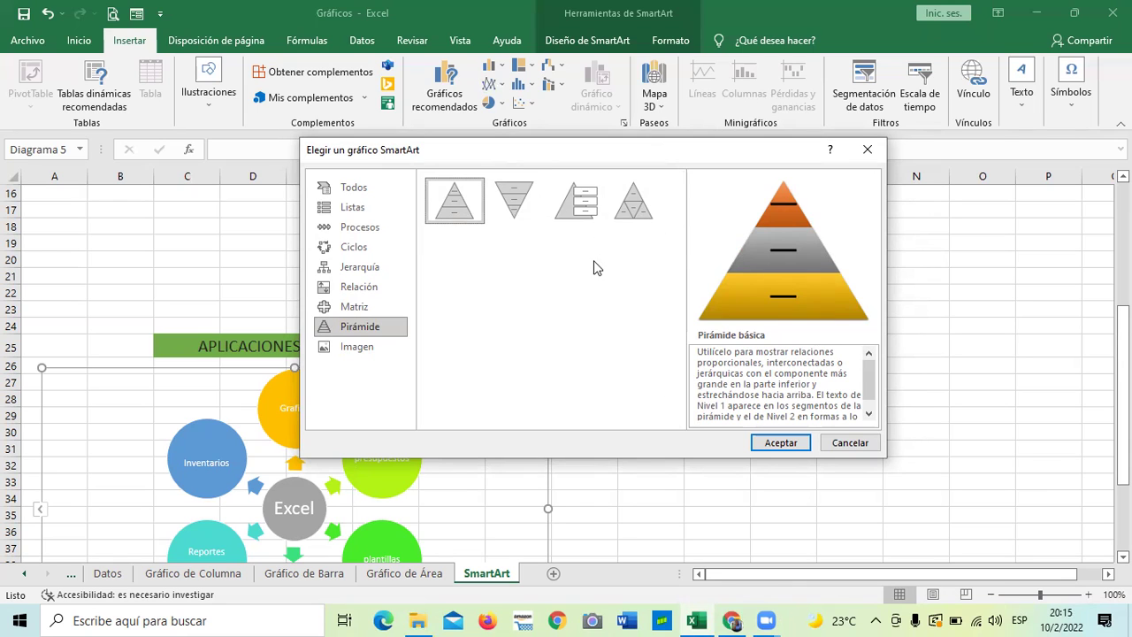
left_click(521, 197)
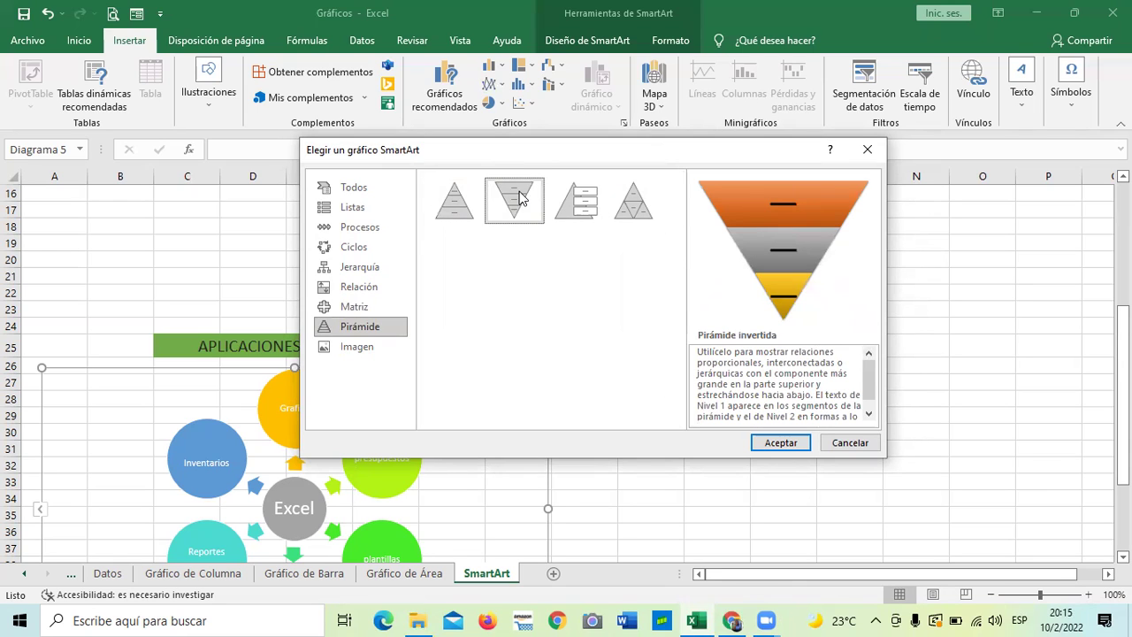
Preview SmartArt layouts in the Imagen category, including Imagen destacada, Llamada de imágenes circulares, Lista de títulos de imágenes and Lista vertical de imágenes
left_click(346, 350)
left_click(451, 206)
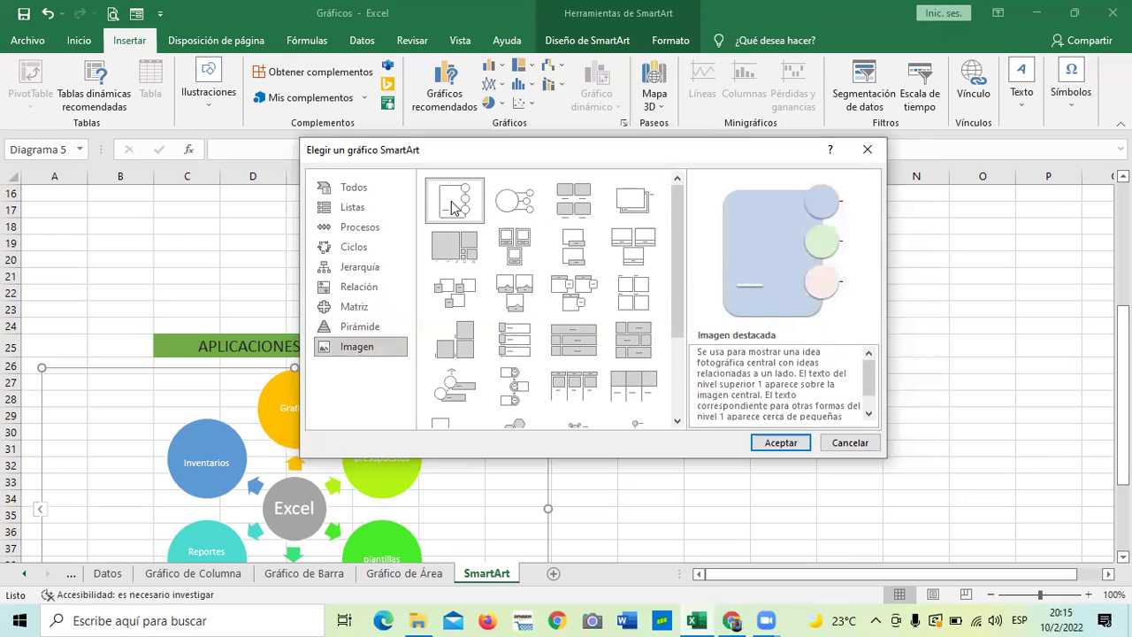
left_click(520, 201)
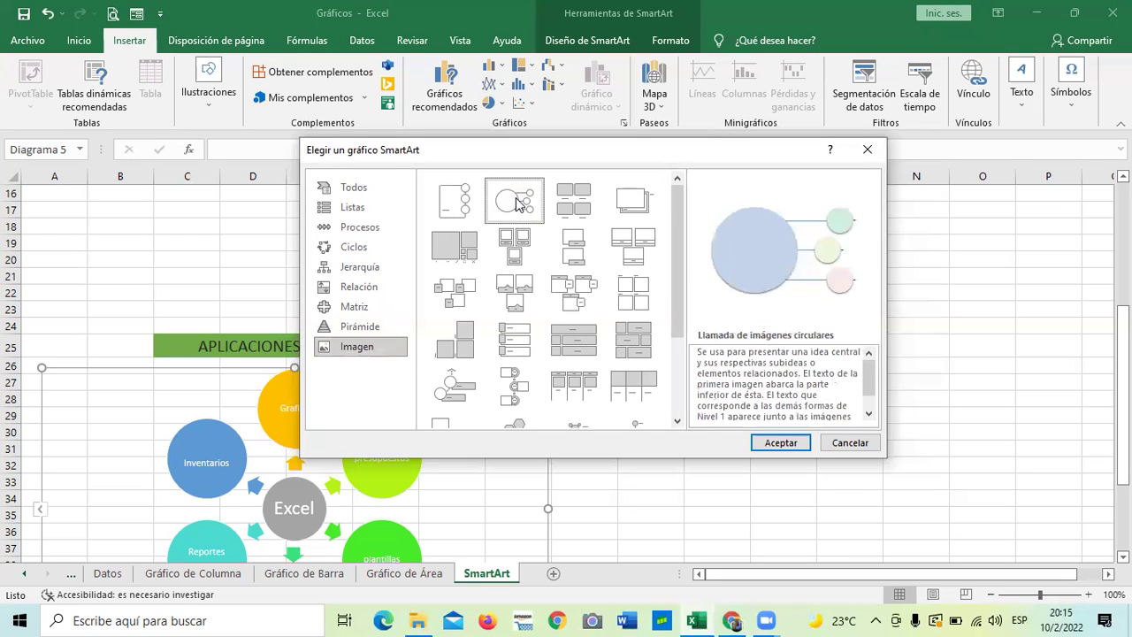
left_click(471, 392)
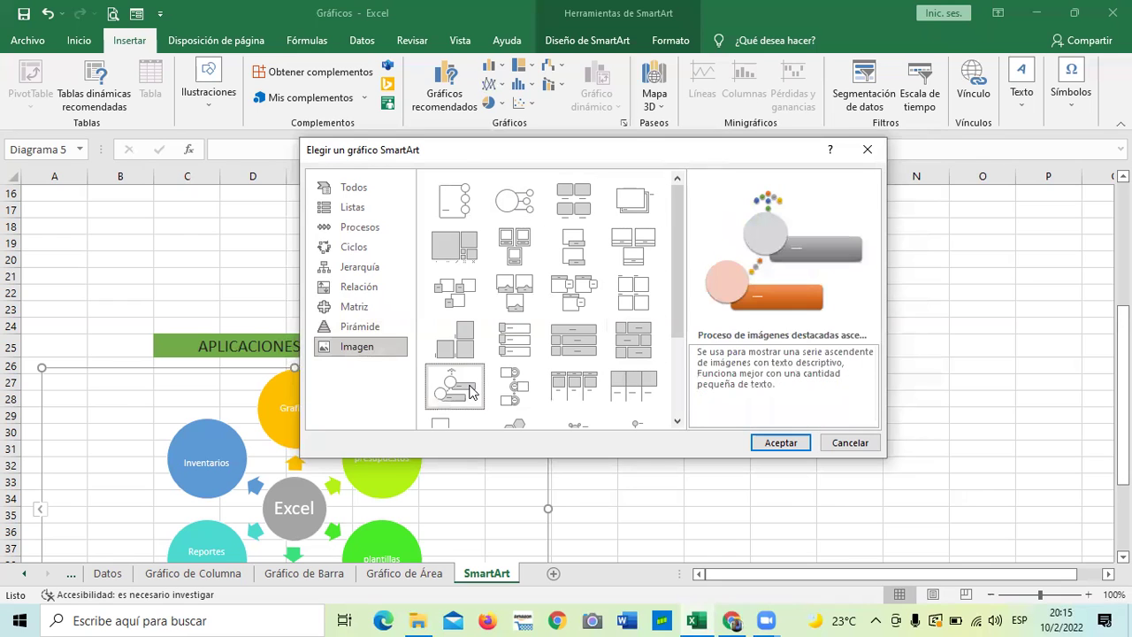
left_click(515, 340)
left_click(518, 295)
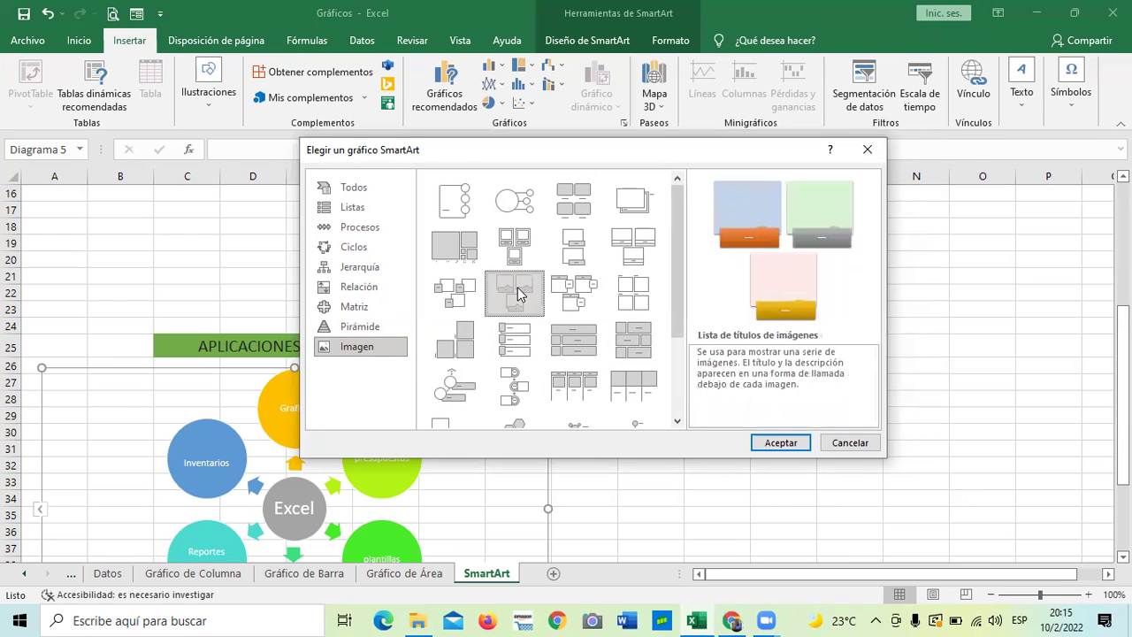
left_click(576, 292)
left_click(636, 295)
left_click_drag(676, 305, 674, 378)
left_click(576, 358)
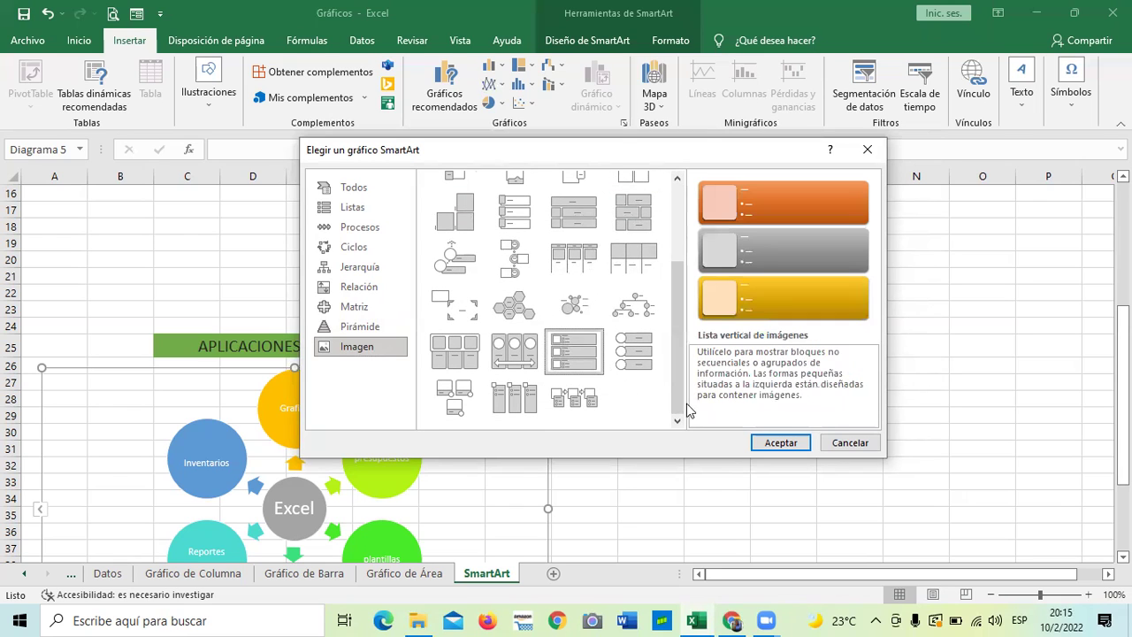
left_click_drag(672, 298, 683, 209)
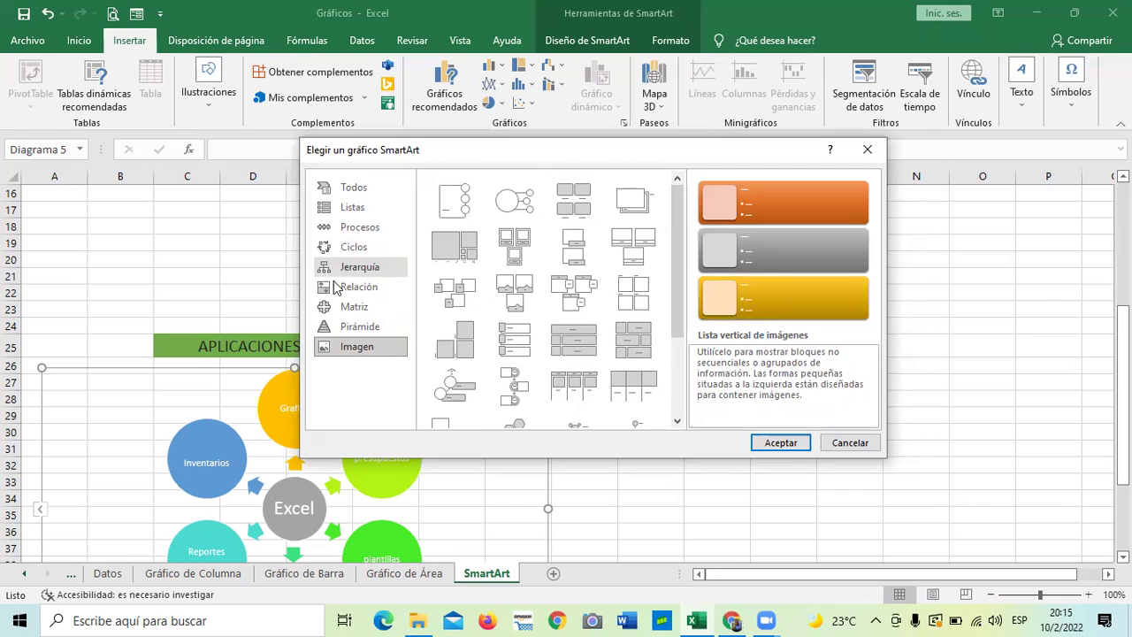
Review the layout galleries of the Ciclos, Matriz and Procesos categories again
left_click(354, 248)
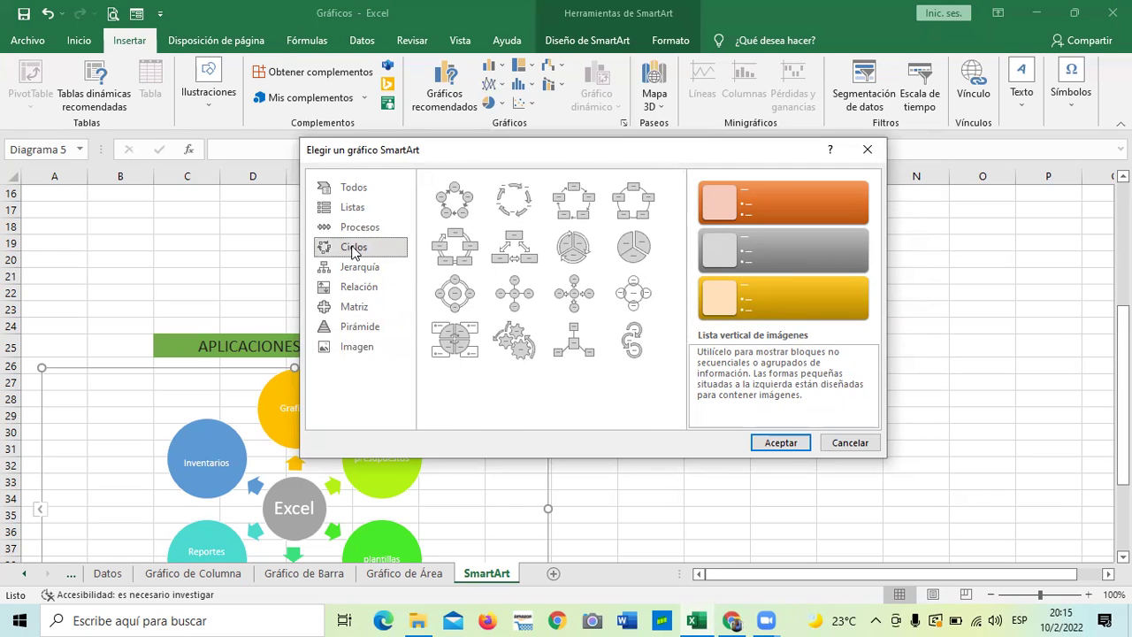
left_click(355, 307)
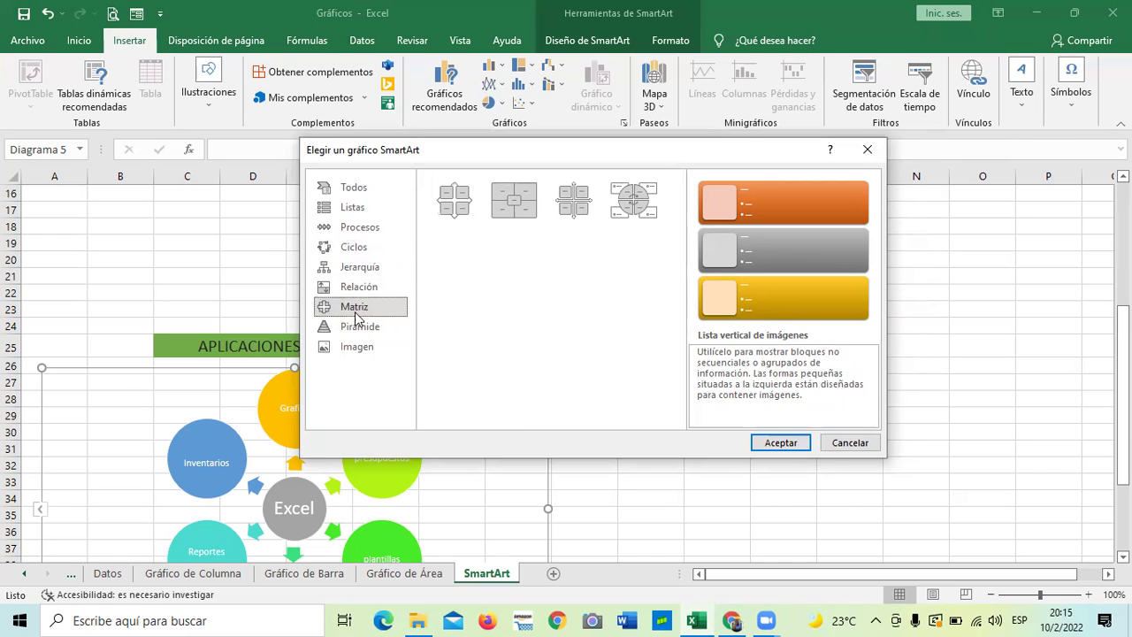
left_click(355, 250)
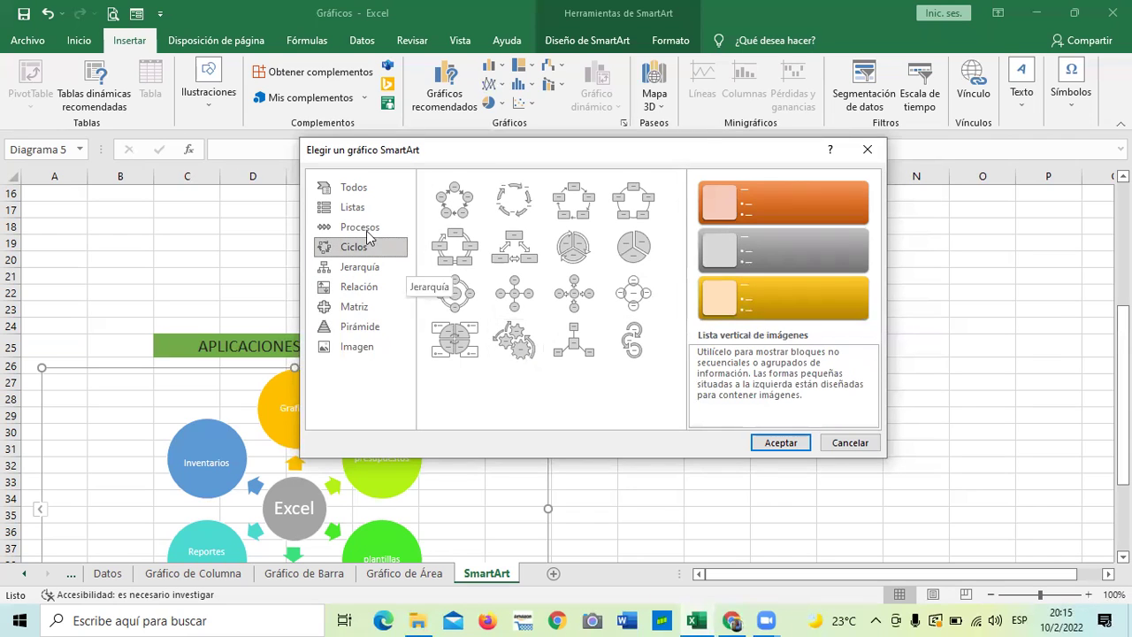
left_click(361, 228)
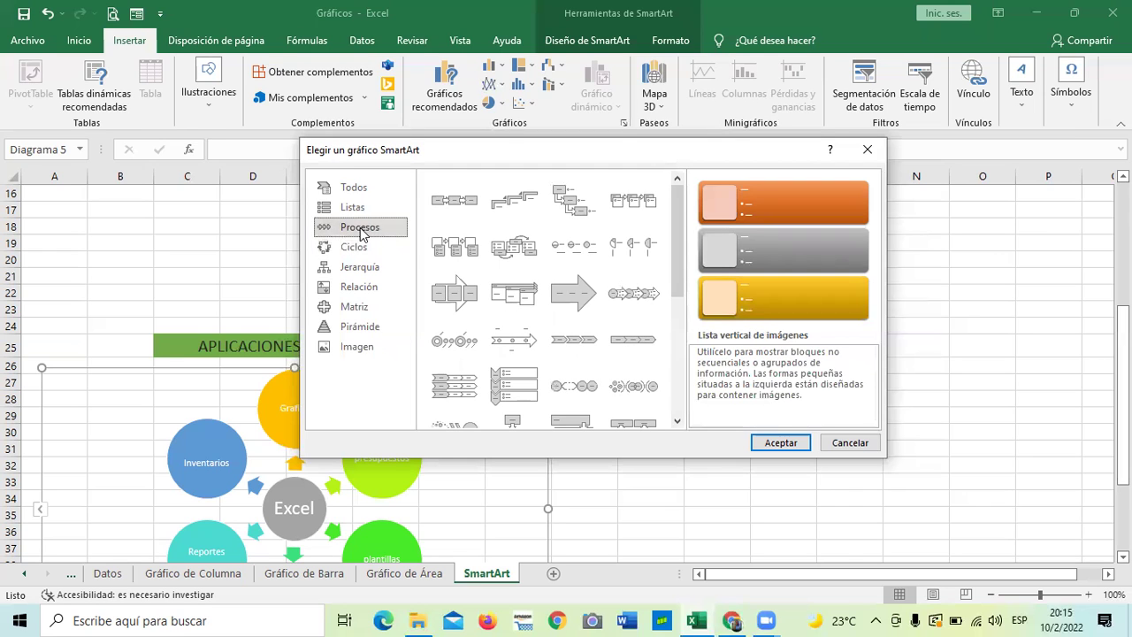
left_click(356, 307)
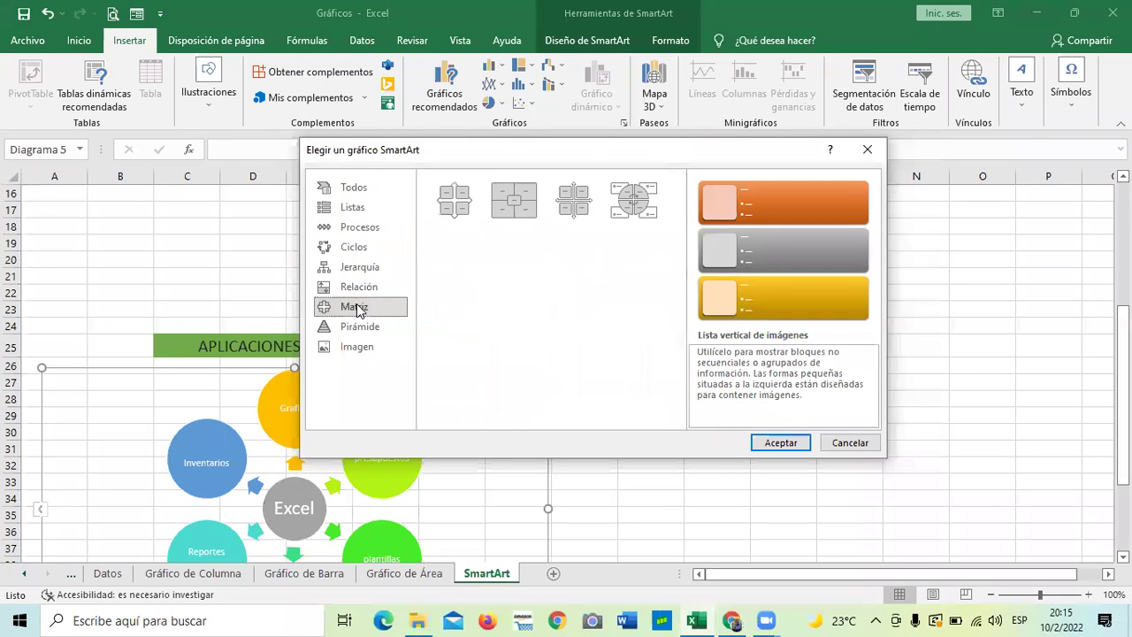
Insert an Ecuación SmartArt graphic from the Relación category into the SmartArt sheet
left_click(349, 296)
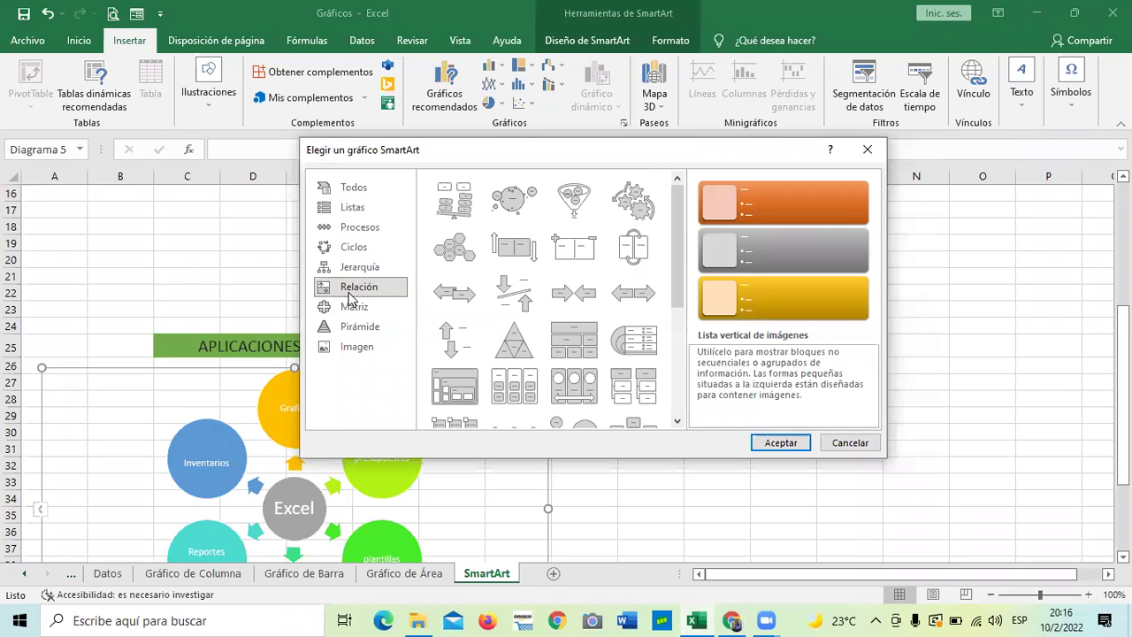
left_click_drag(678, 255, 677, 303)
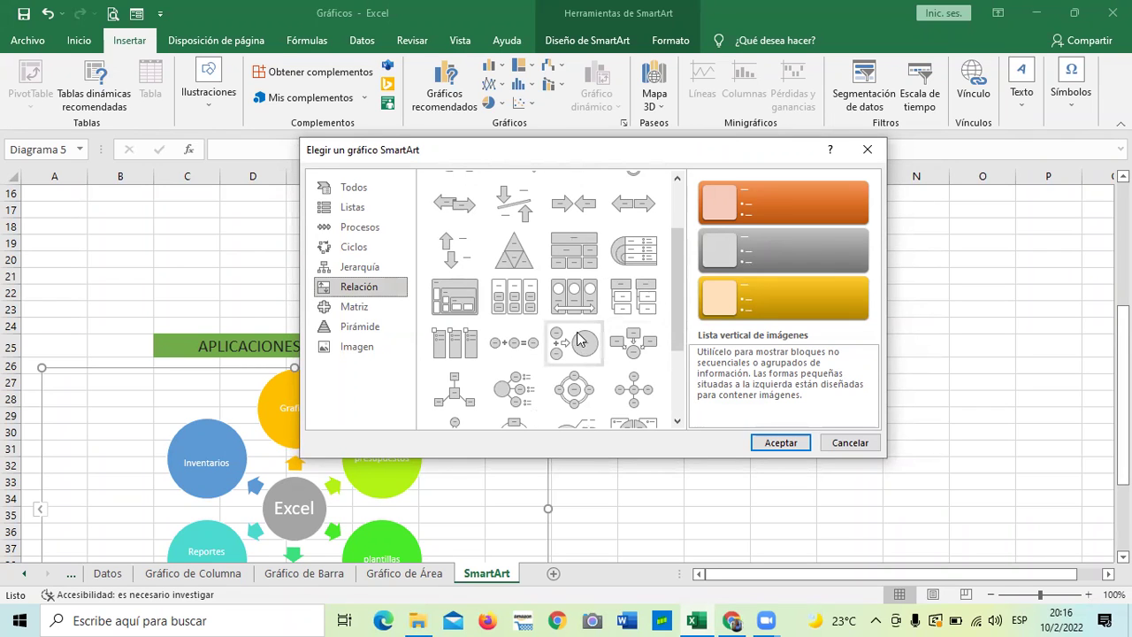
left_click(514, 342)
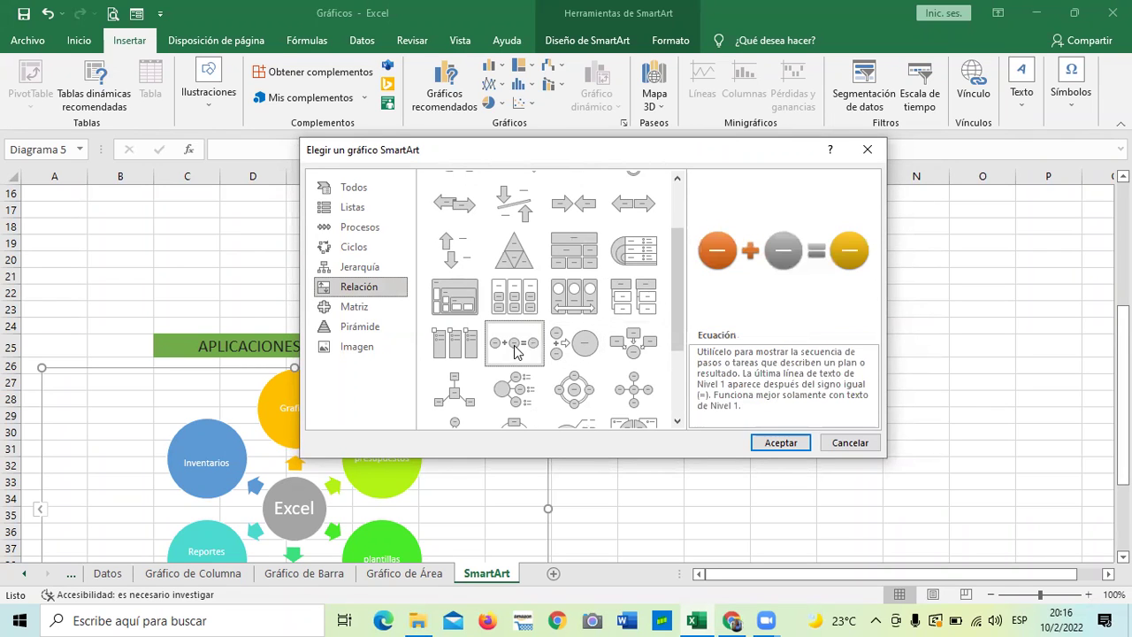
left_click(781, 444)
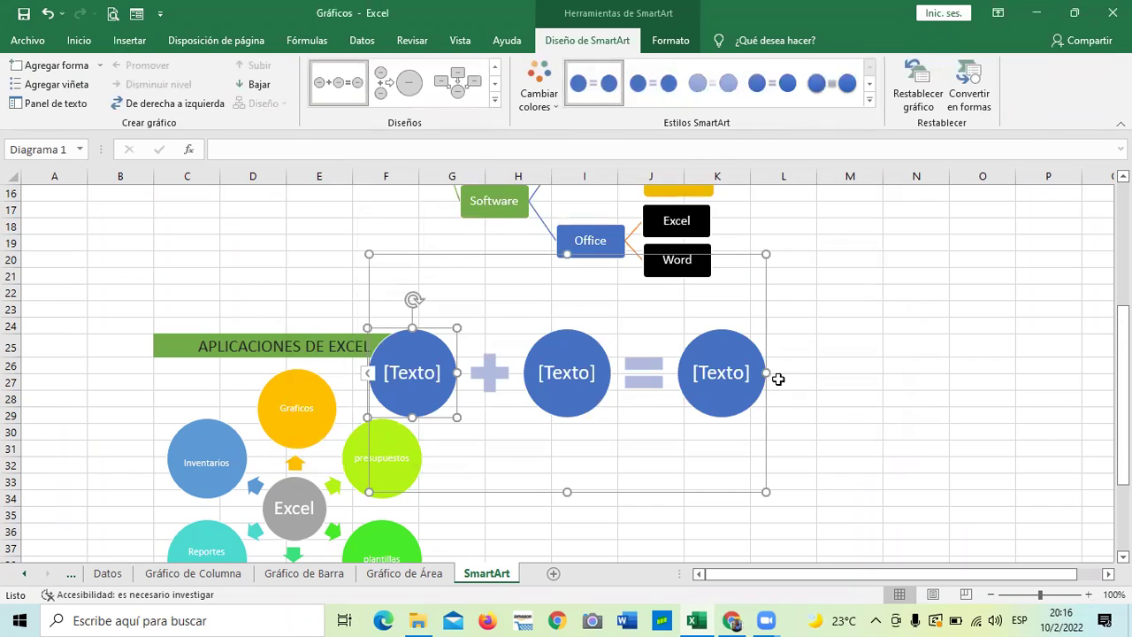
Shrink the equation graphic and place it across columns I to M, beside the APLICACIONES DE EXCEL diagram and below the hierarchy
left_click_drag(370, 255, 452, 303)
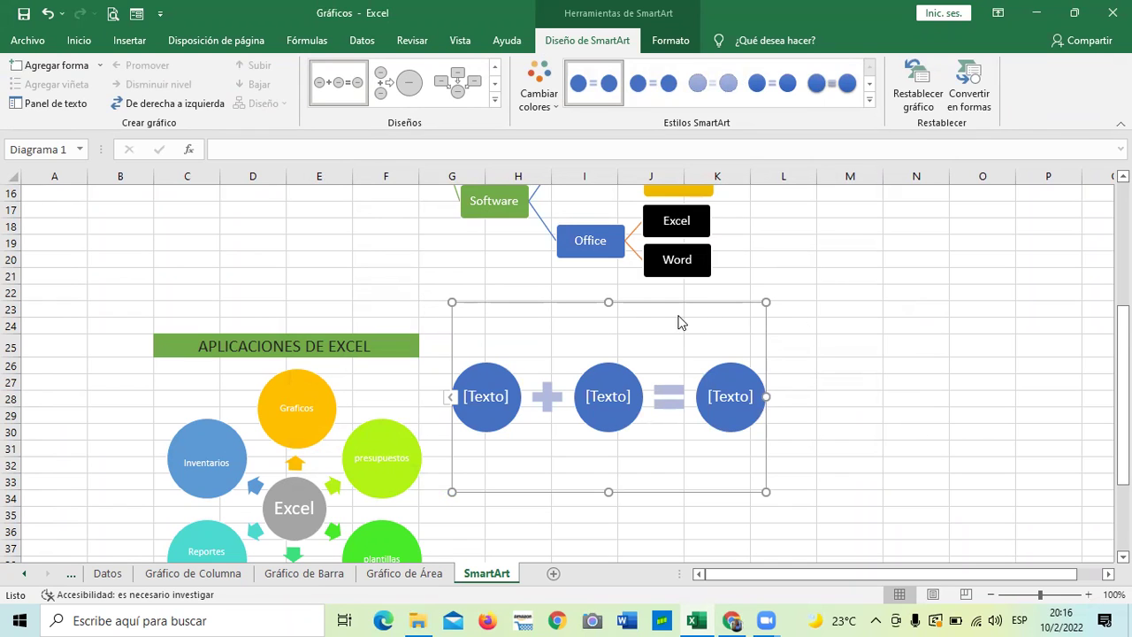
left_click(913, 386)
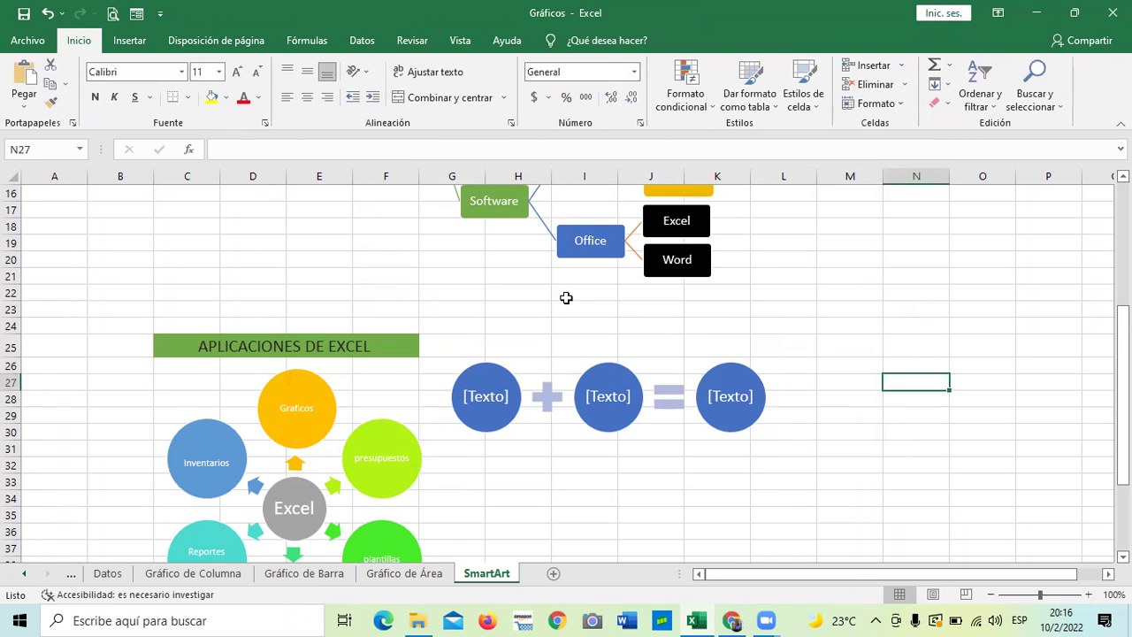
left_click(558, 352)
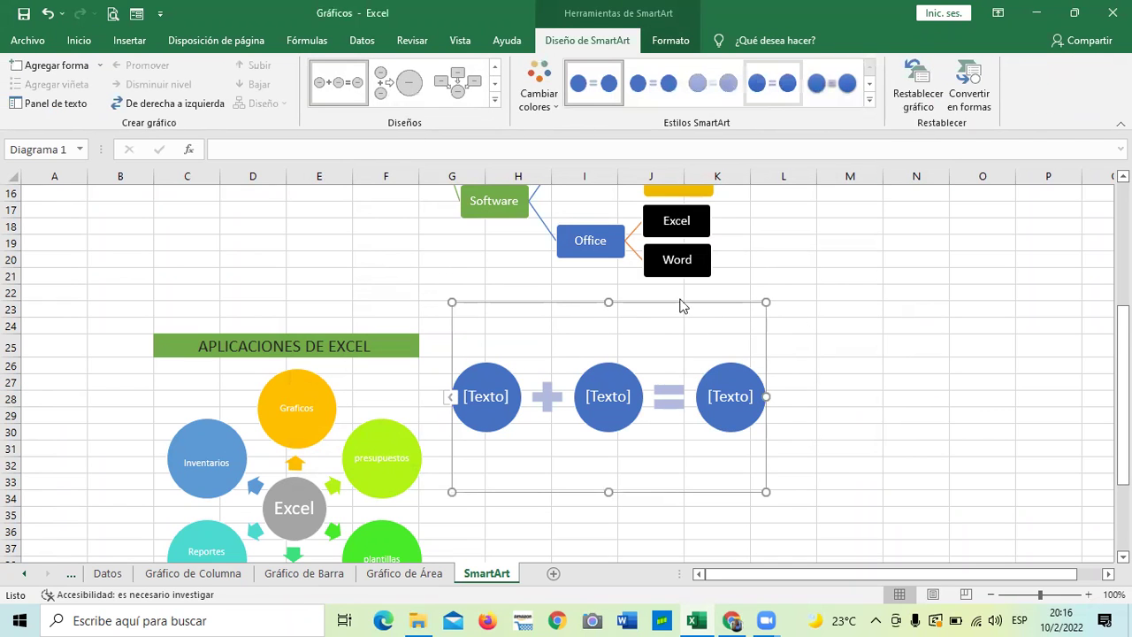
left_click_drag(674, 301, 795, 311)
scroll(772, 352, "up", 5)
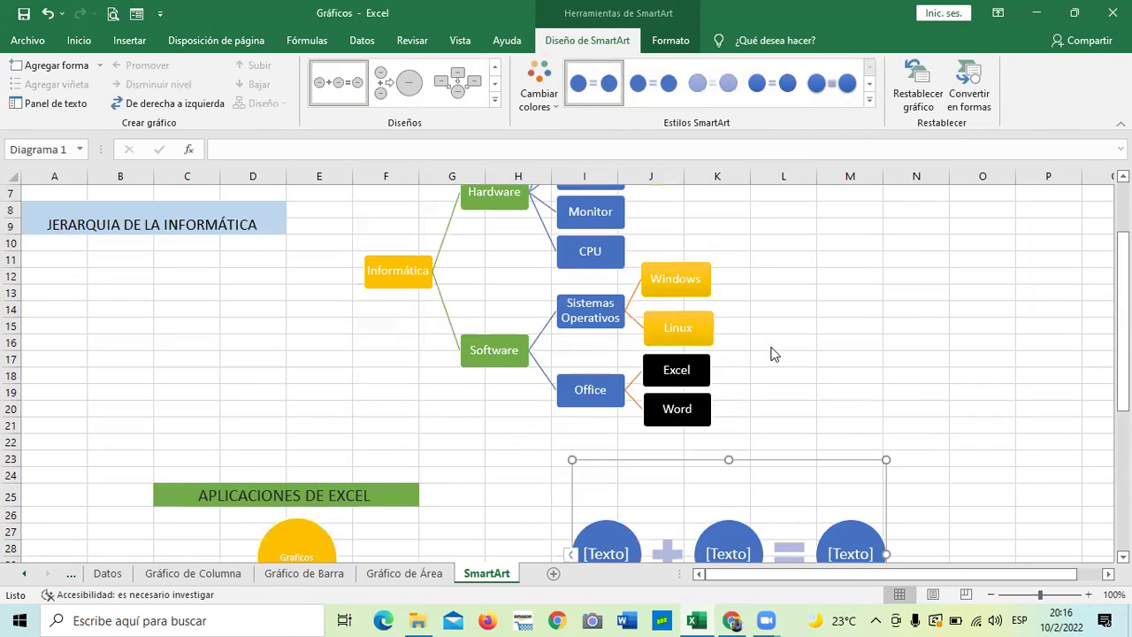
scroll(772, 346, "down", 5)
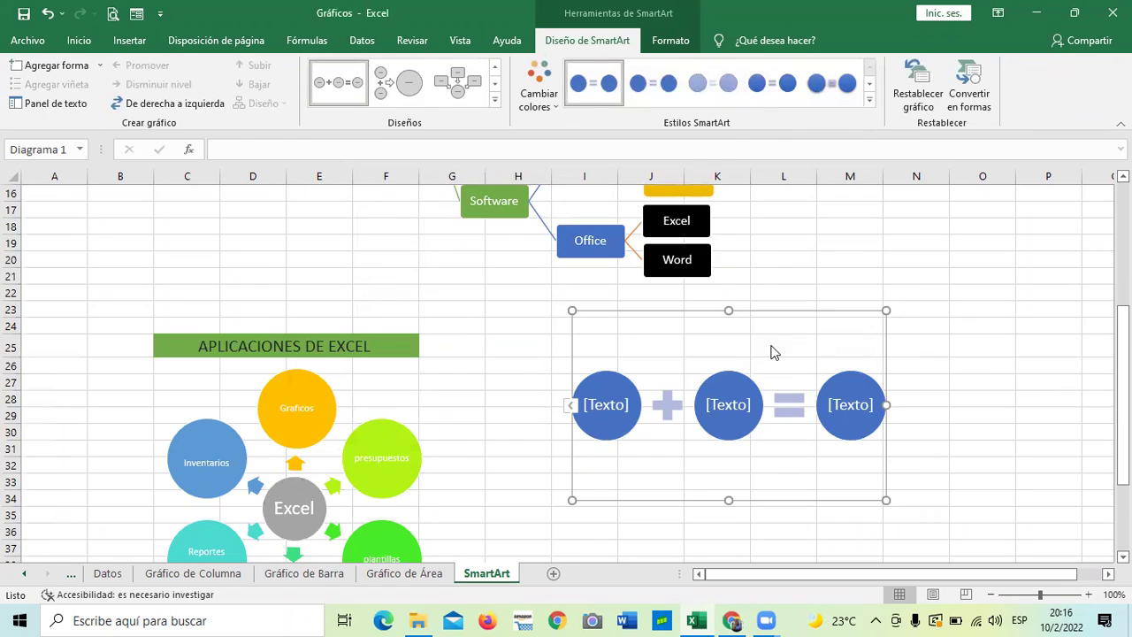
left_click(941, 350)
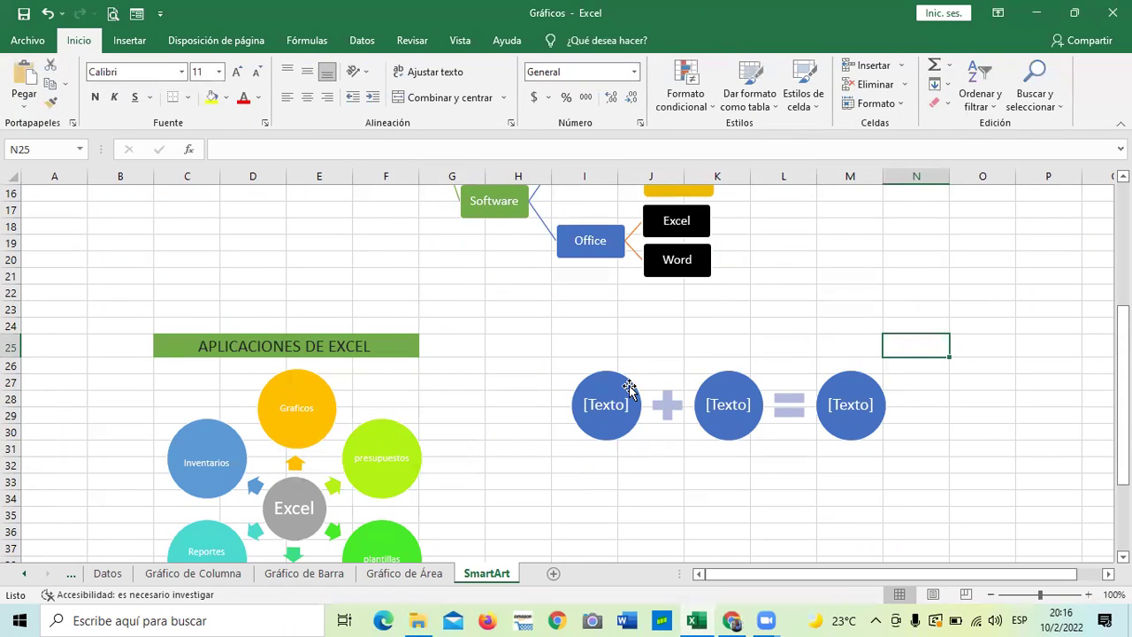
Fill the three circles of the equation graphic with 1, 2 and 3 so it reads 1 + 2 = 3
left_click(607, 398)
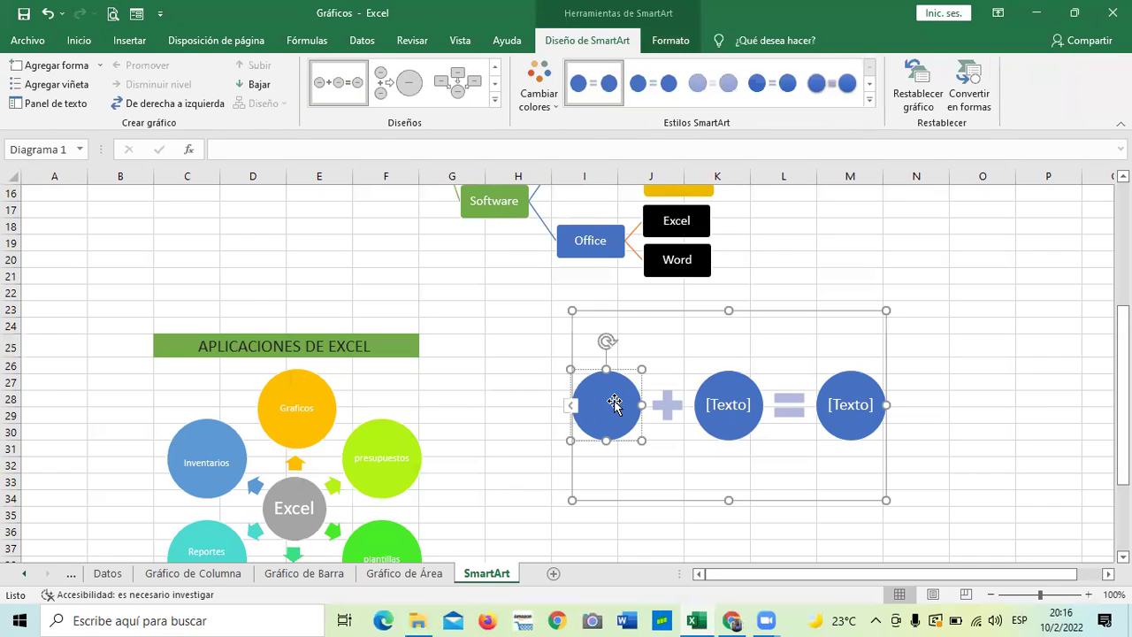
type("1")
left_click(738, 408)
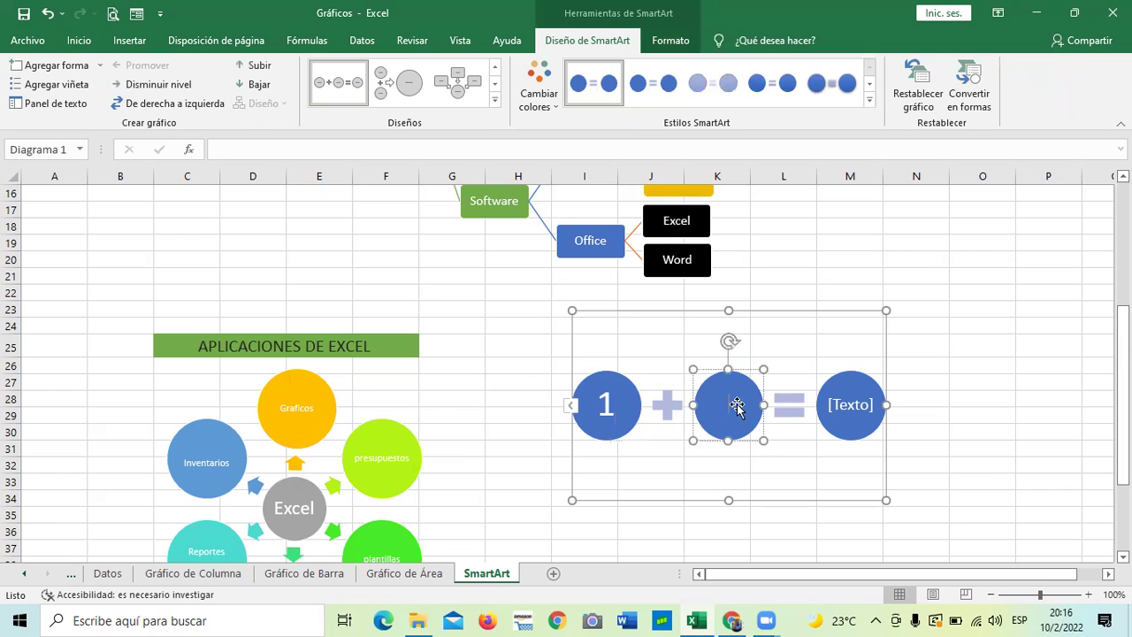
type("2")
left_click(849, 403)
type("3")
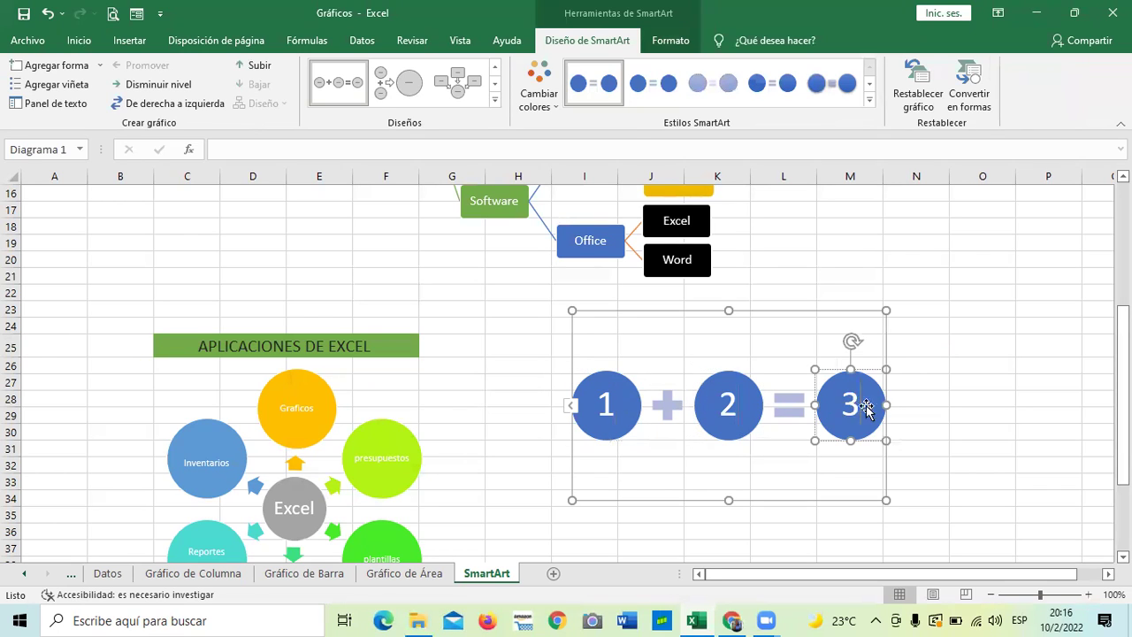
left_click(954, 366)
Recolour the equation graphic with the first Multicolor scheme of orange, grey and yellow
left_click(722, 403)
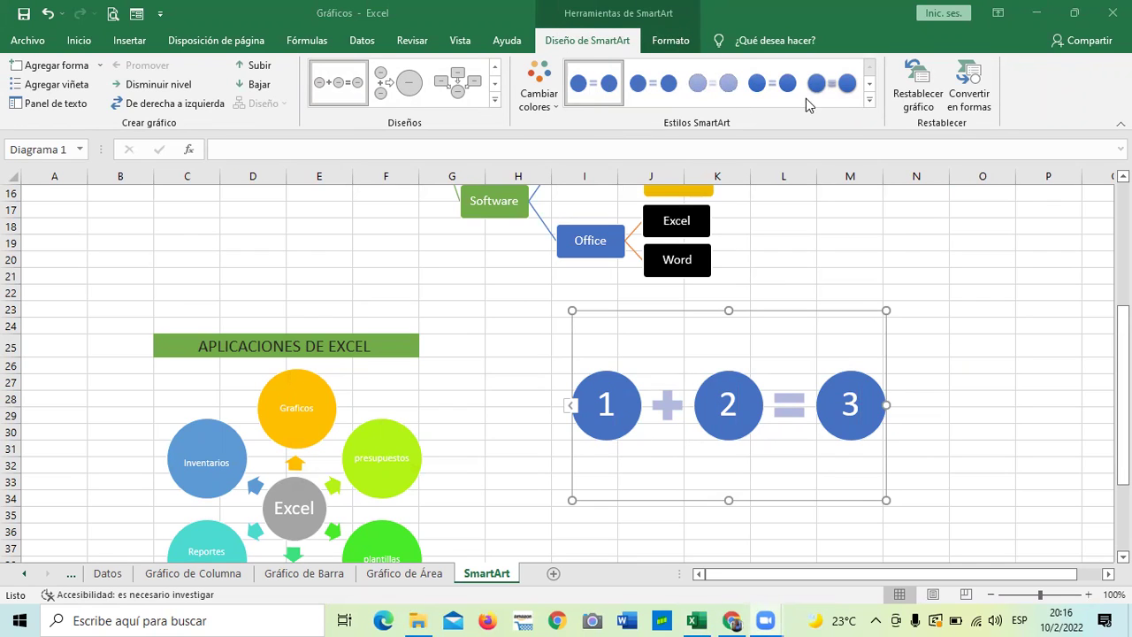
key("Tab")
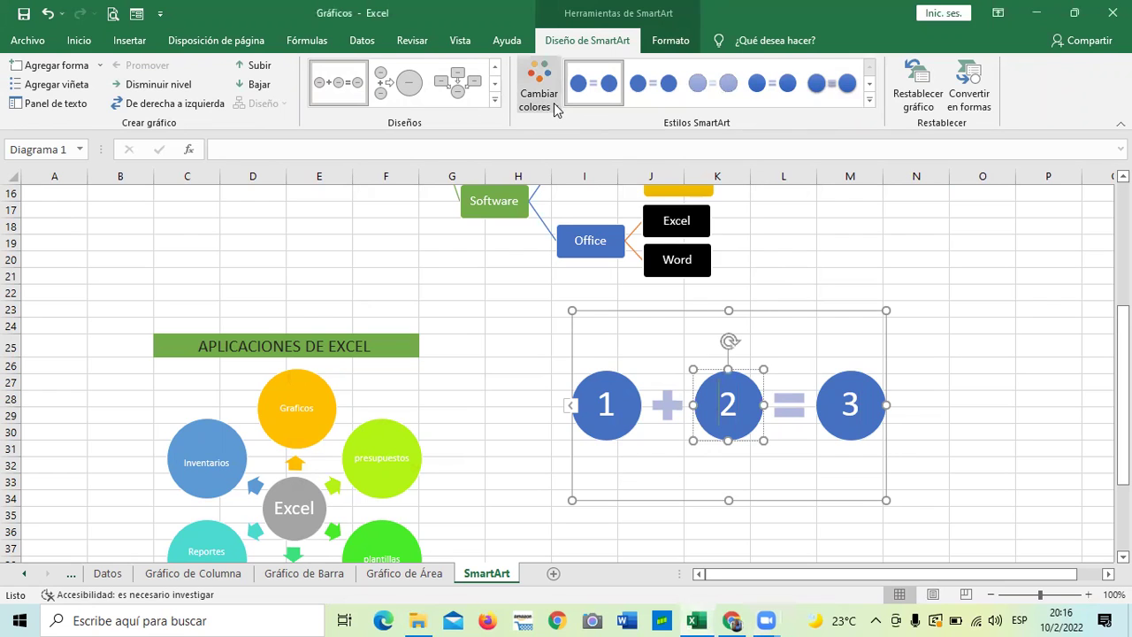
left_click(553, 102)
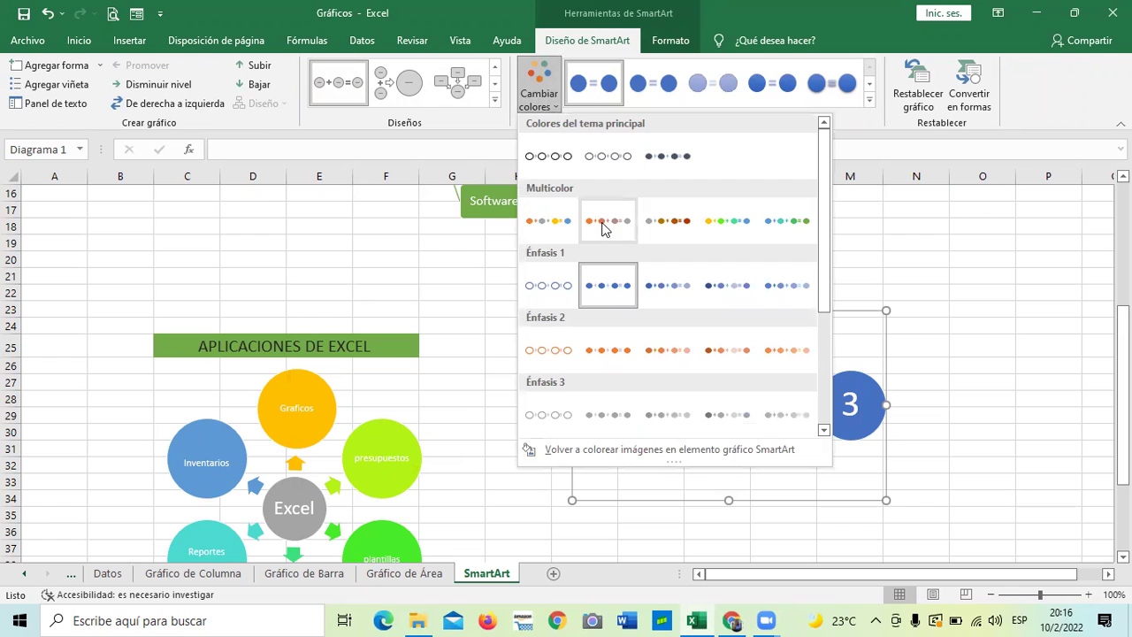
left_click(549, 222)
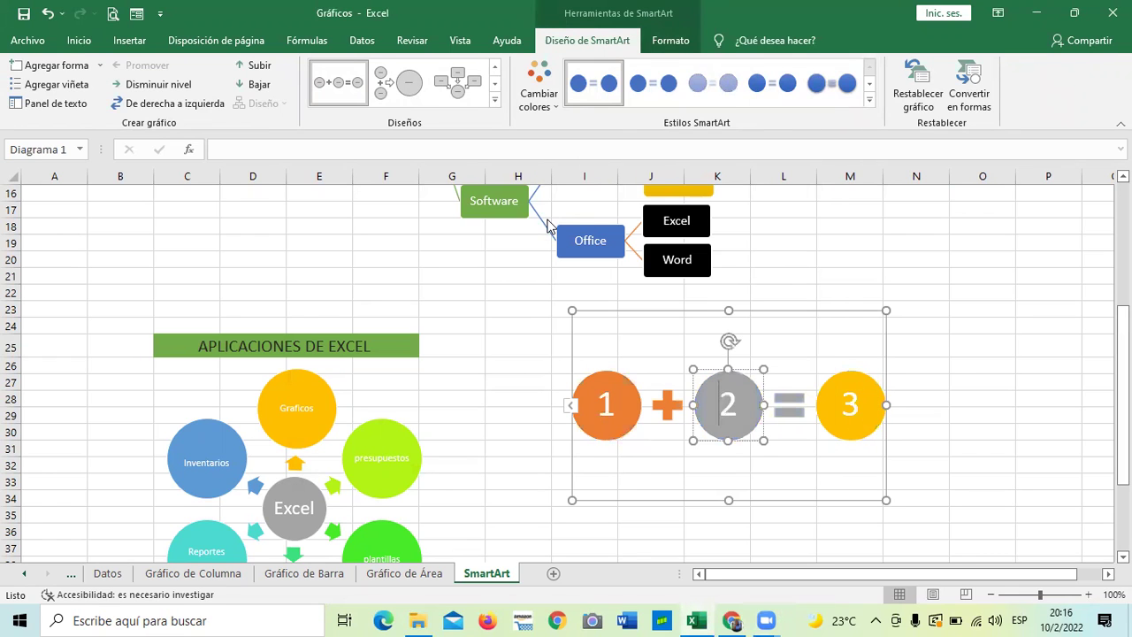
left_click(963, 403)
Change the equation graphic's colours to the fourth Multicolor scheme of yellow, green and blue
left_click(858, 402)
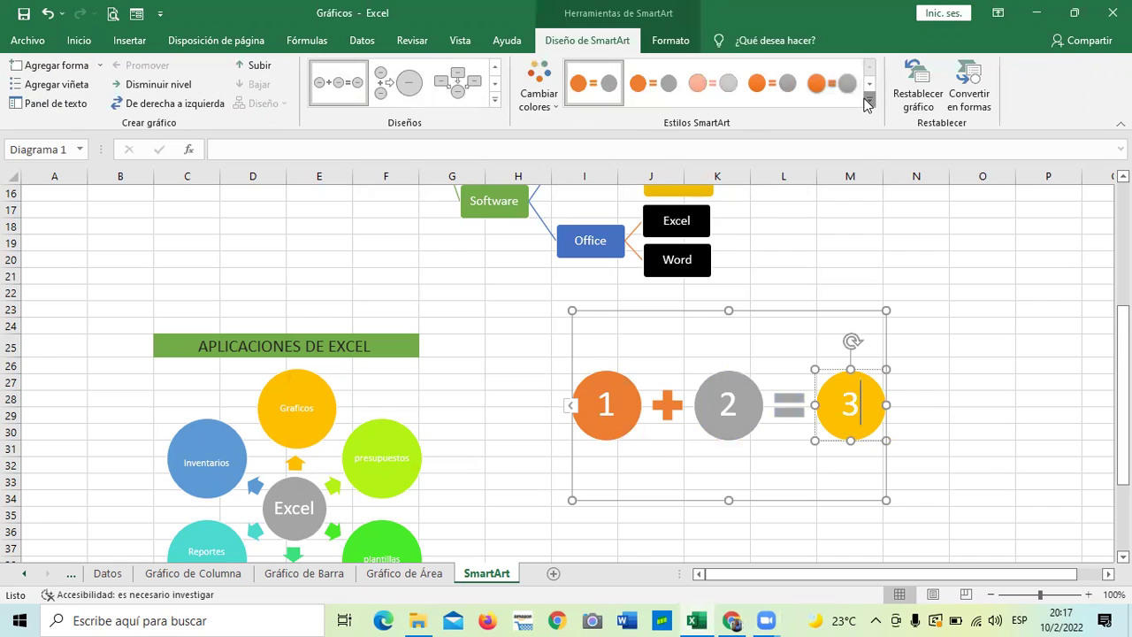
left_click(868, 104)
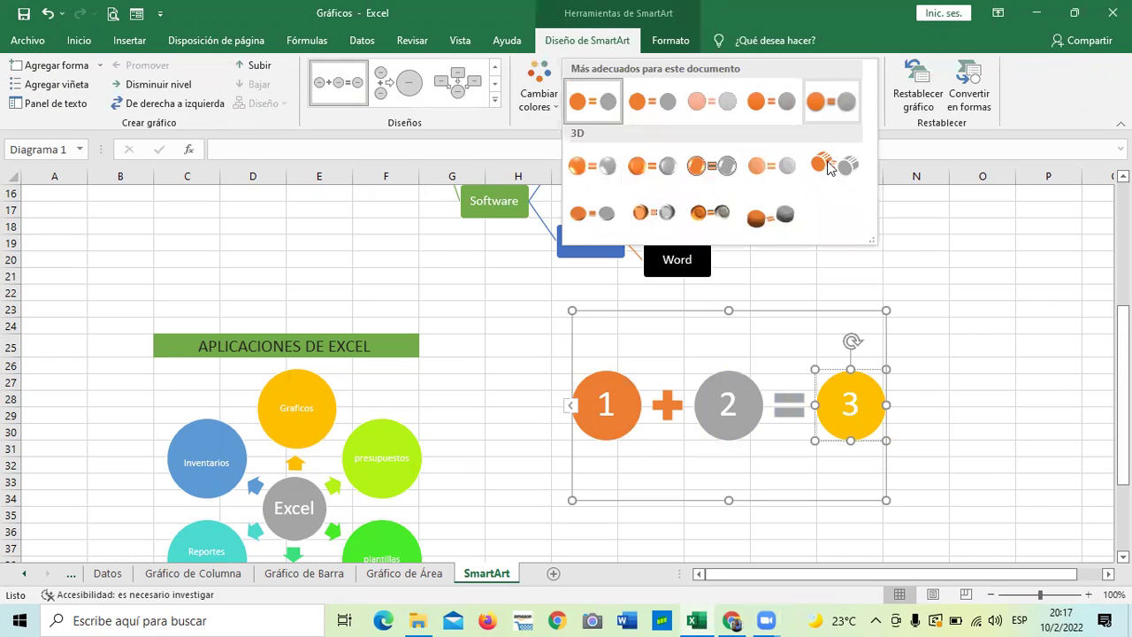
left_click(539, 93)
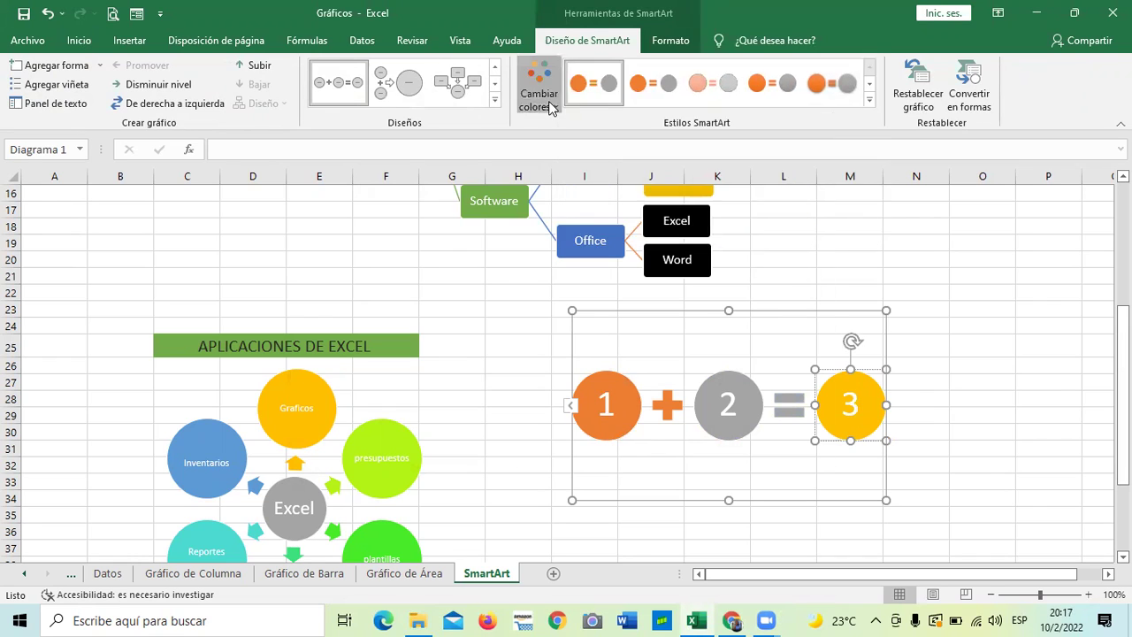
left_click(722, 221)
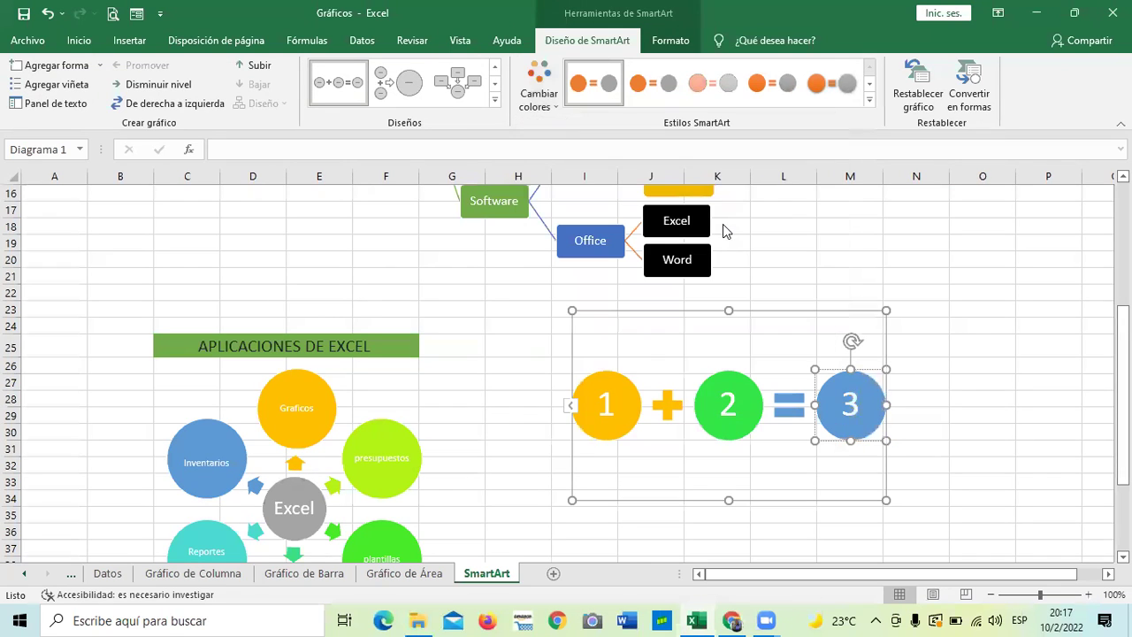
left_click(968, 332)
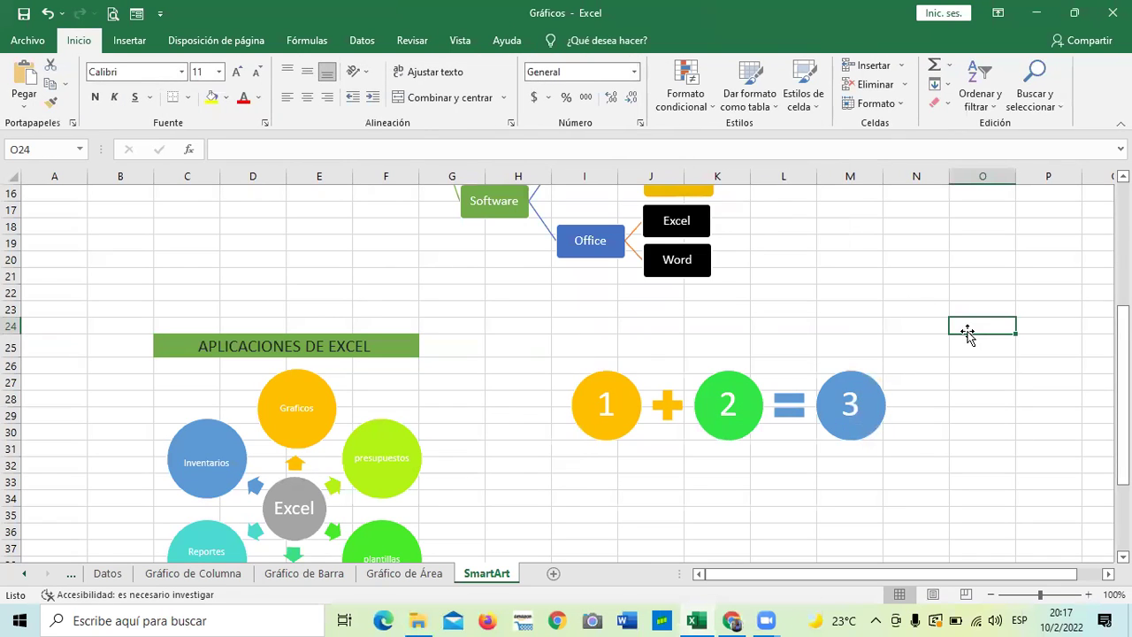
Examine the alternative layouts and the options for adding shapes available for the equation graphic
left_click(837, 416)
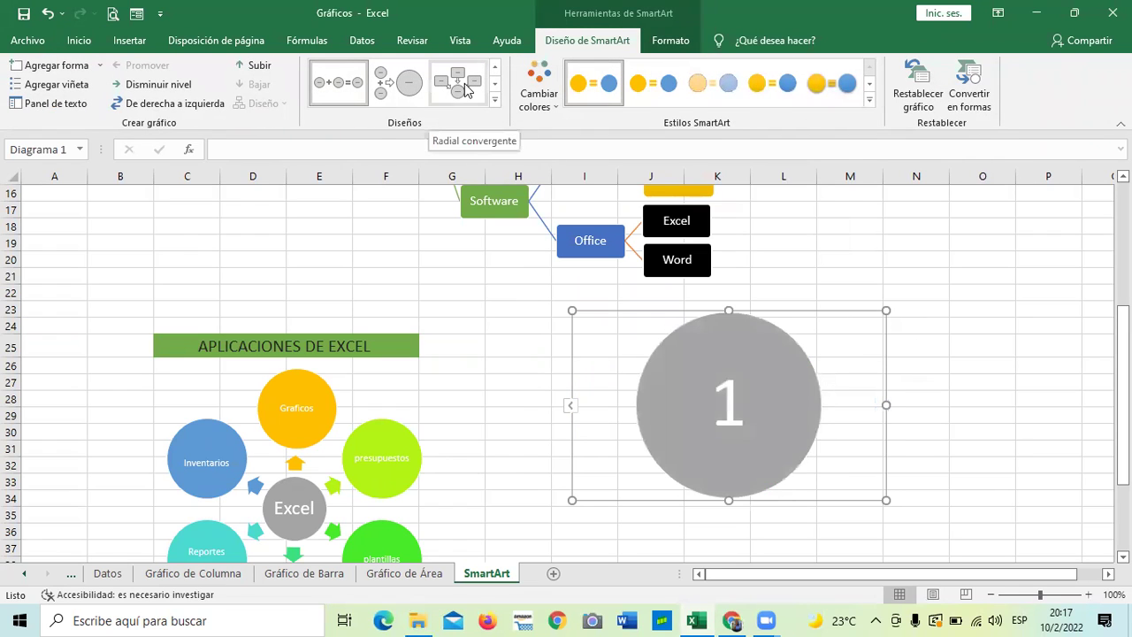
left_click(495, 99)
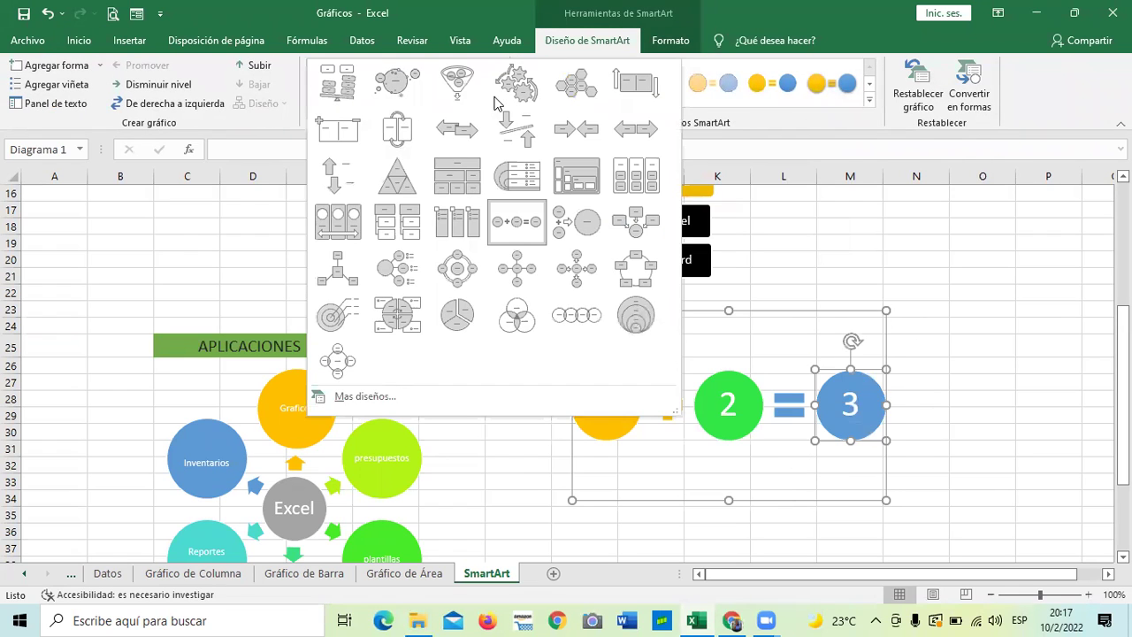
left_click(768, 233)
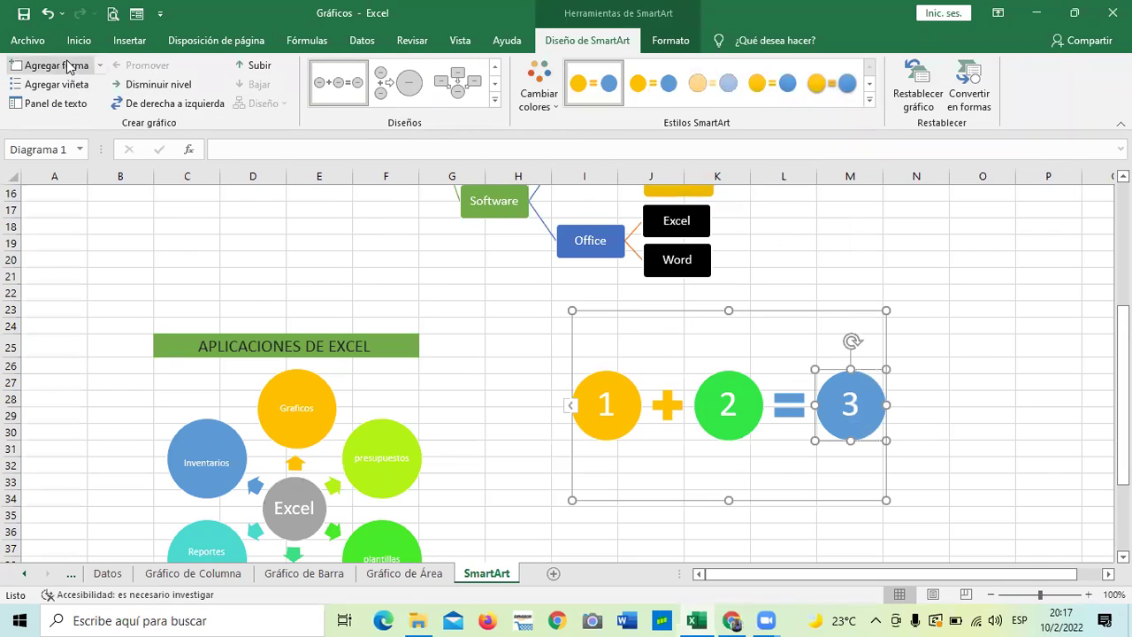
left_click(100, 66)
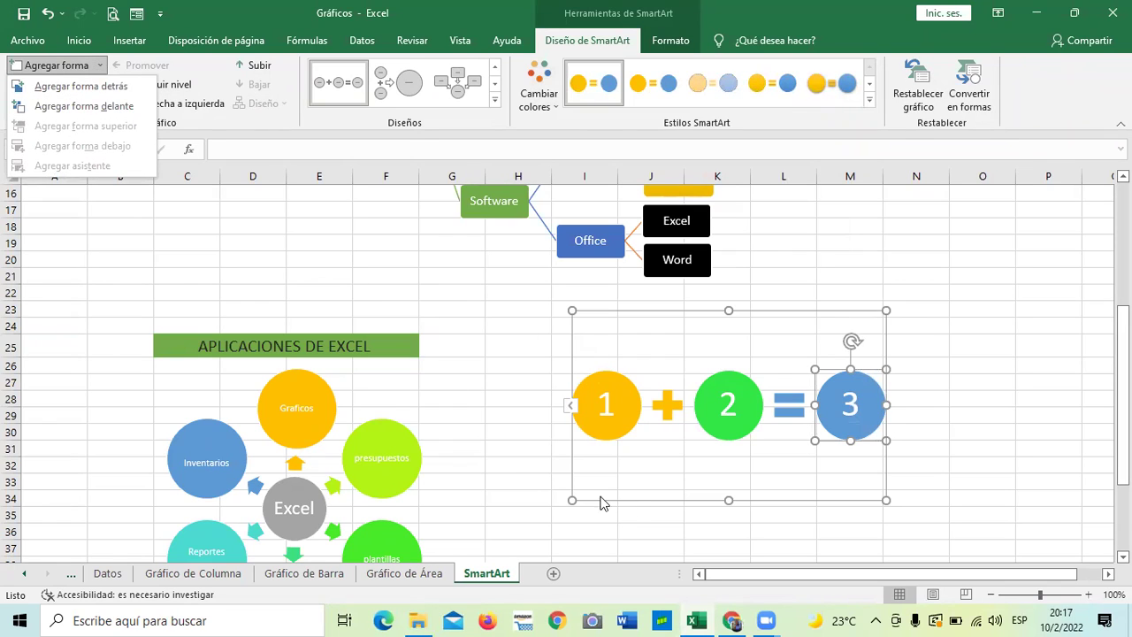
left_click(843, 258)
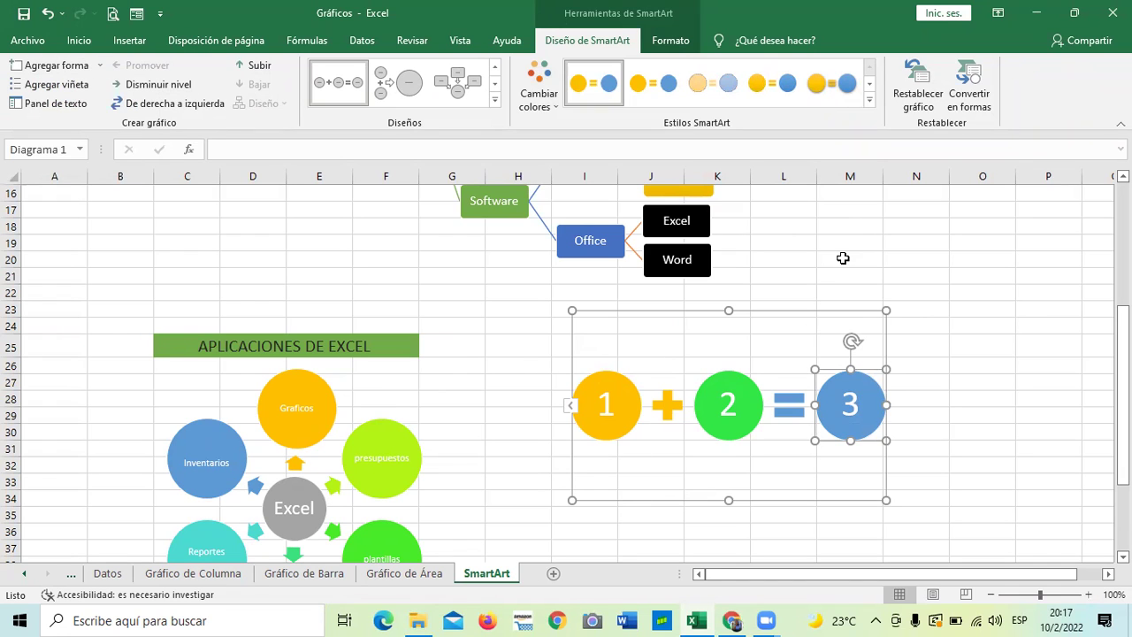
Review the equation graphic, the JERARQUIA DE LA INFORMÁTICA hierarchy and the APLICACIONES DE EXCEL diagram on the sheet
left_click(737, 421)
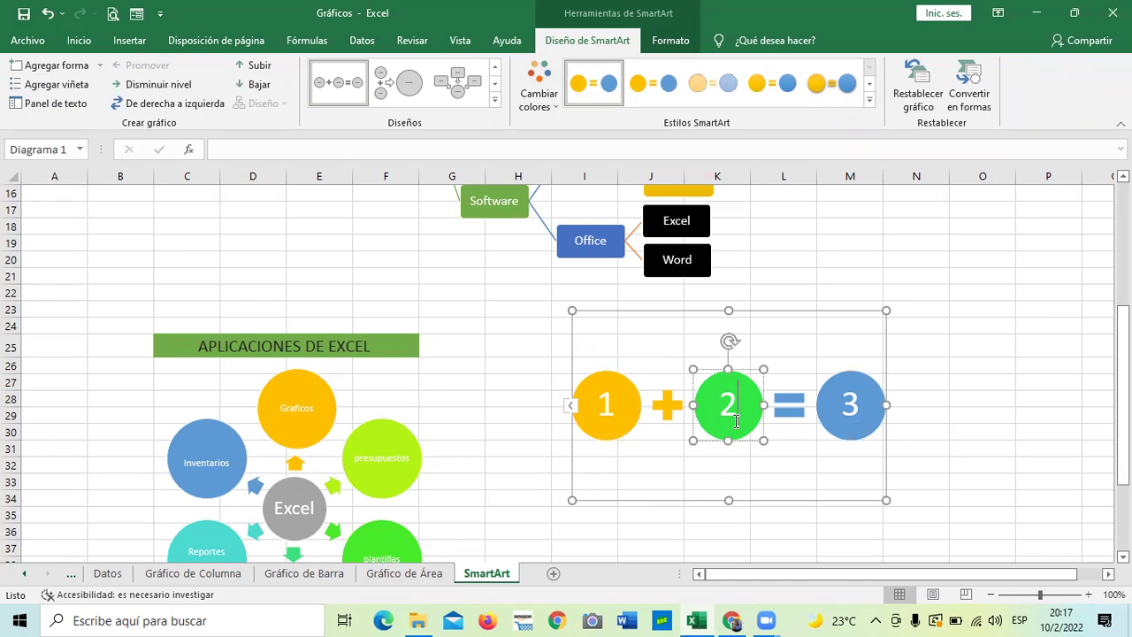
scroll(736, 423, "up", 1)
scroll(772, 354, "up", 2)
left_click(687, 280)
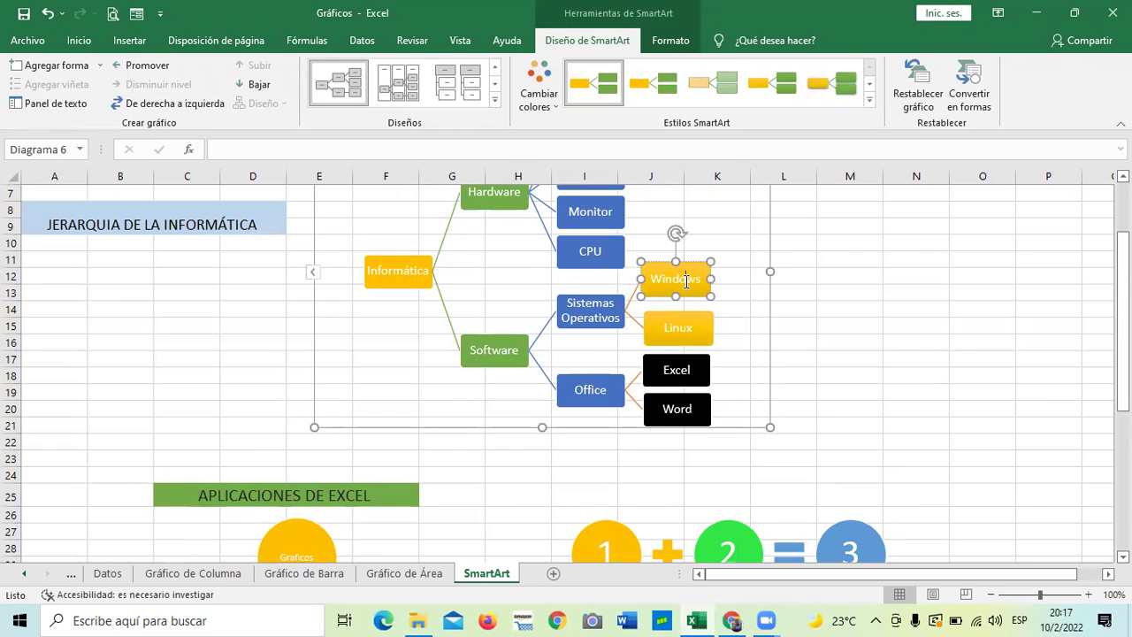
scroll(601, 306, "up", 2)
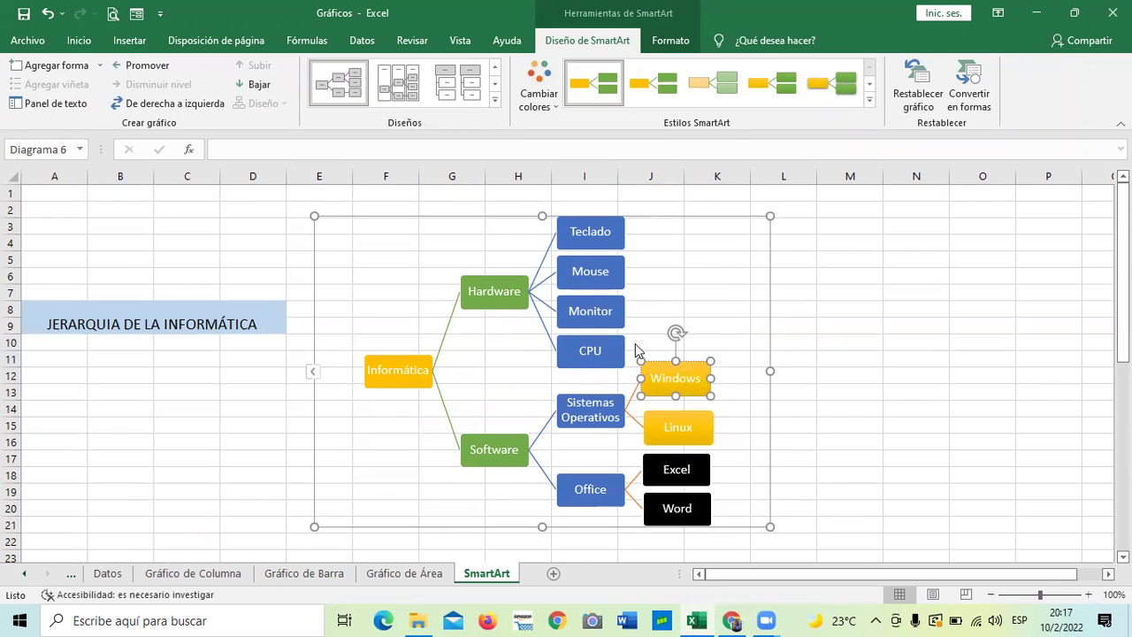
scroll(806, 349, "down", 5)
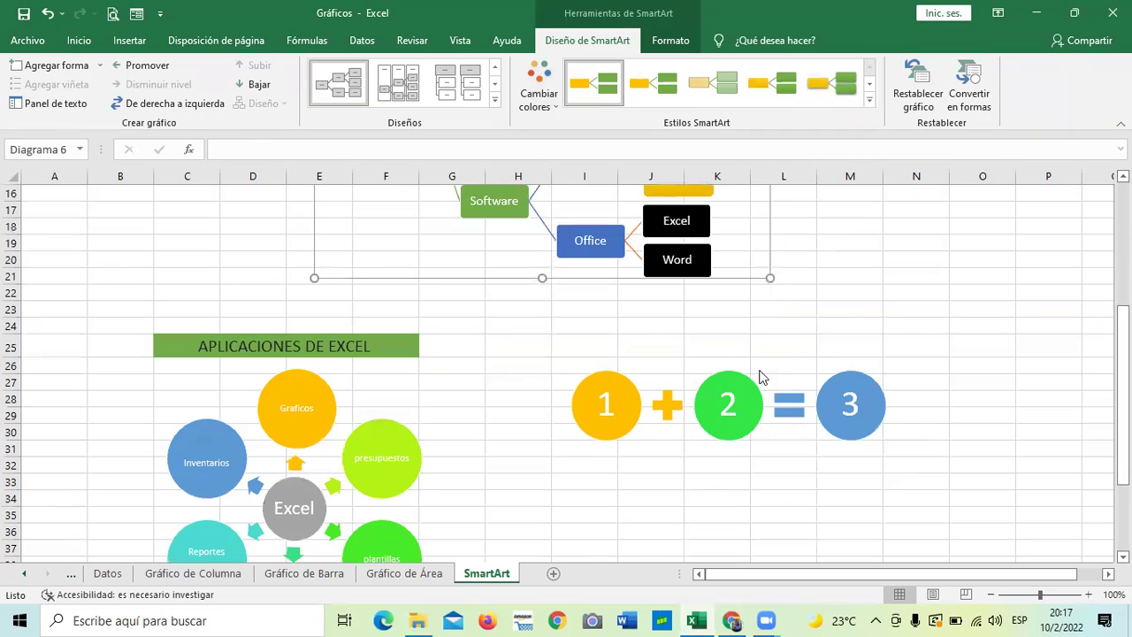
left_click(737, 399)
left_click(925, 400)
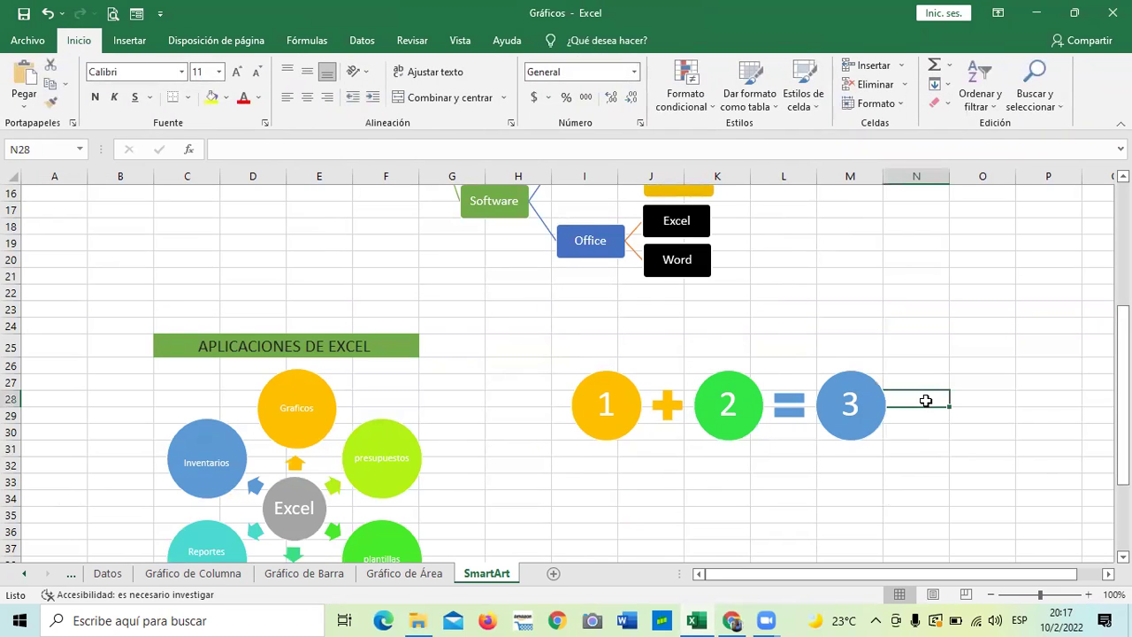
left_click(831, 399)
scroll(732, 363, "down", 2)
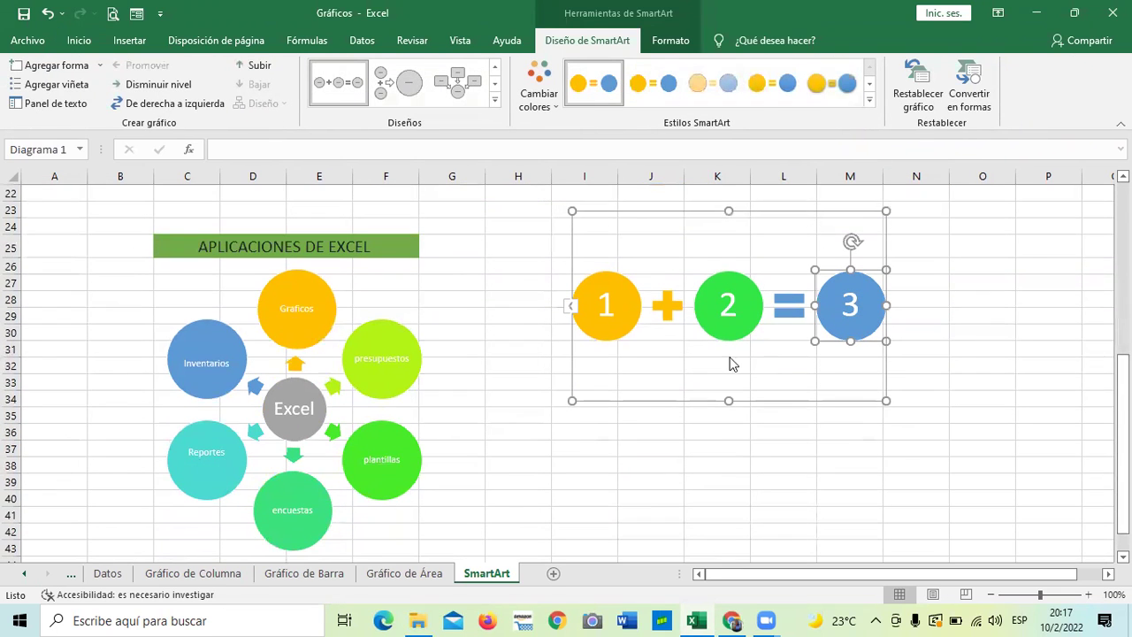
left_click(356, 347)
scroll(433, 423, "up", 4)
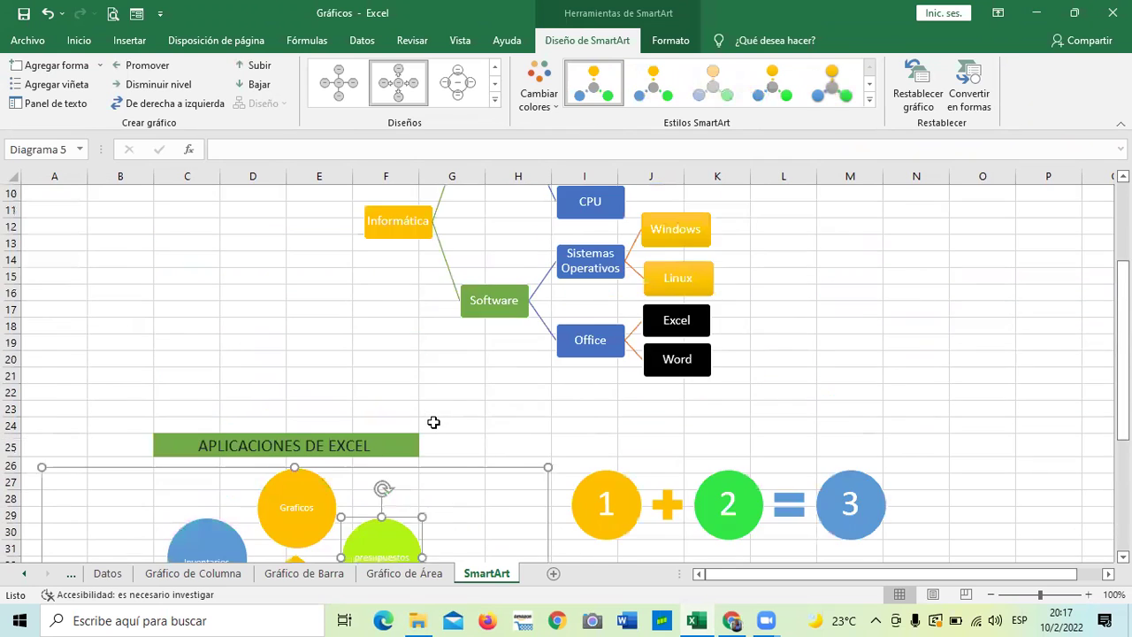
scroll(531, 380, "up", 2)
scroll(635, 366, "up", 1)
scroll(635, 367, "down", 1)
scroll(632, 372, "up", 1)
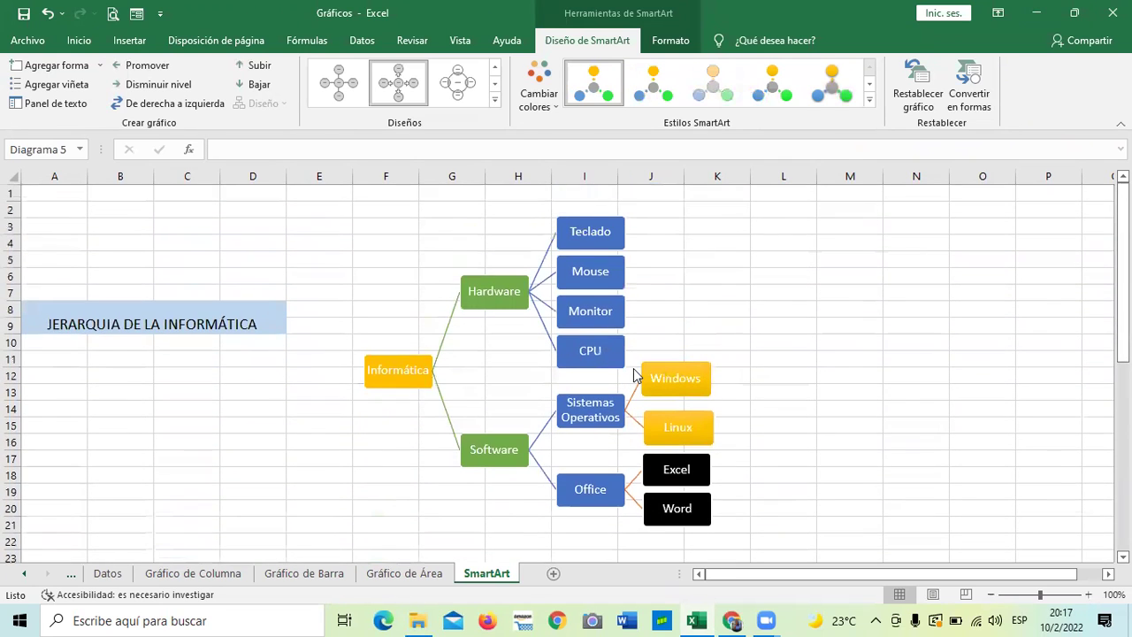
Examine the options for adding a shape around the Teclado box in the hierarchy graphic
left_click(610, 223)
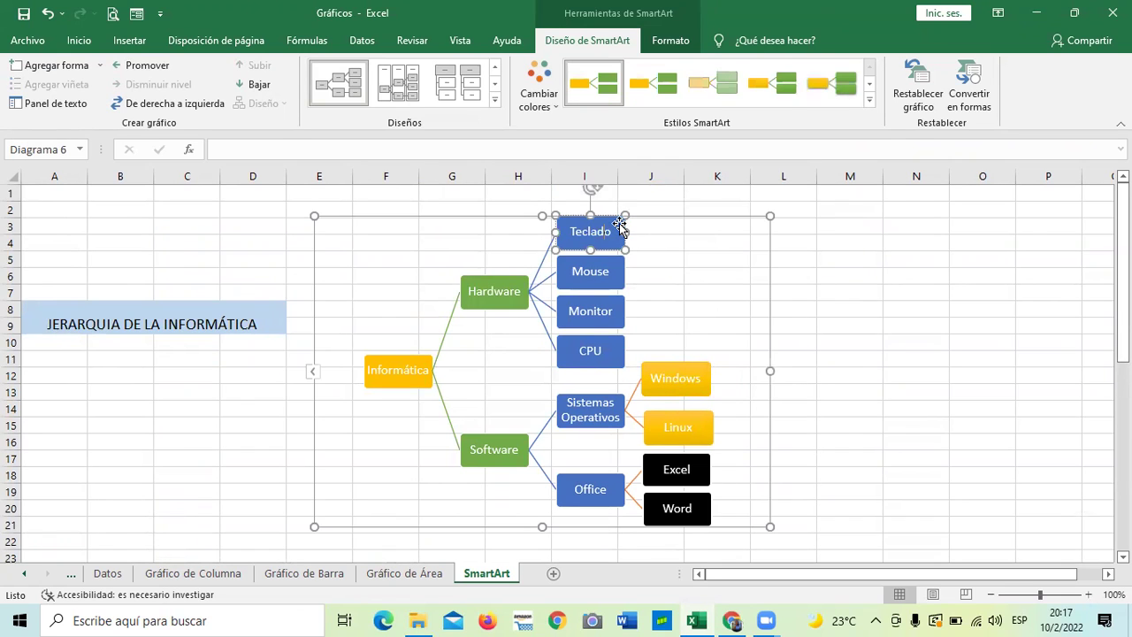
left_click(102, 67)
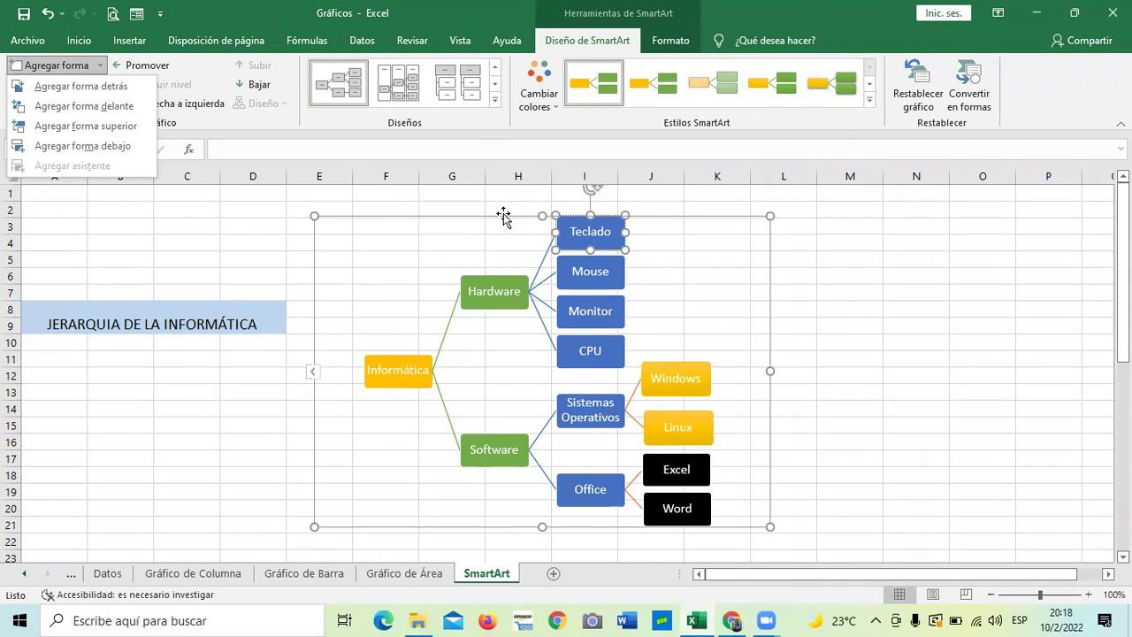
left_click(901, 289)
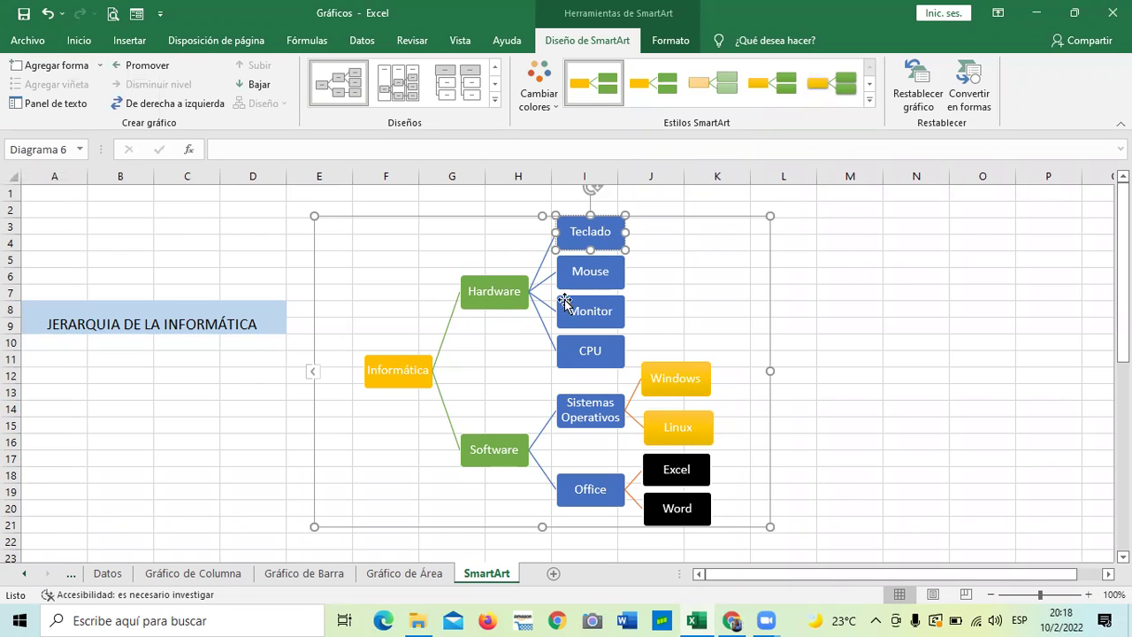
Apply the fifth 3D SmartArt style, with block-shaped boxes, to the JERARQUIA DE LA INFORMÁTICA hierarchy graphic
scroll(698, 311, "down", 2)
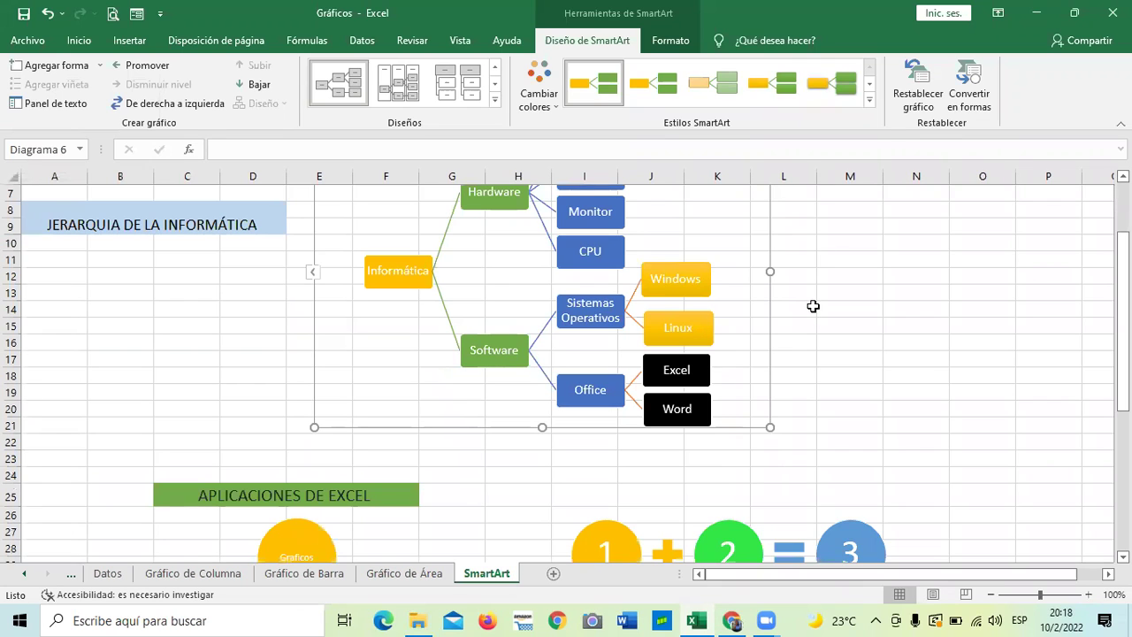
left_click(869, 110)
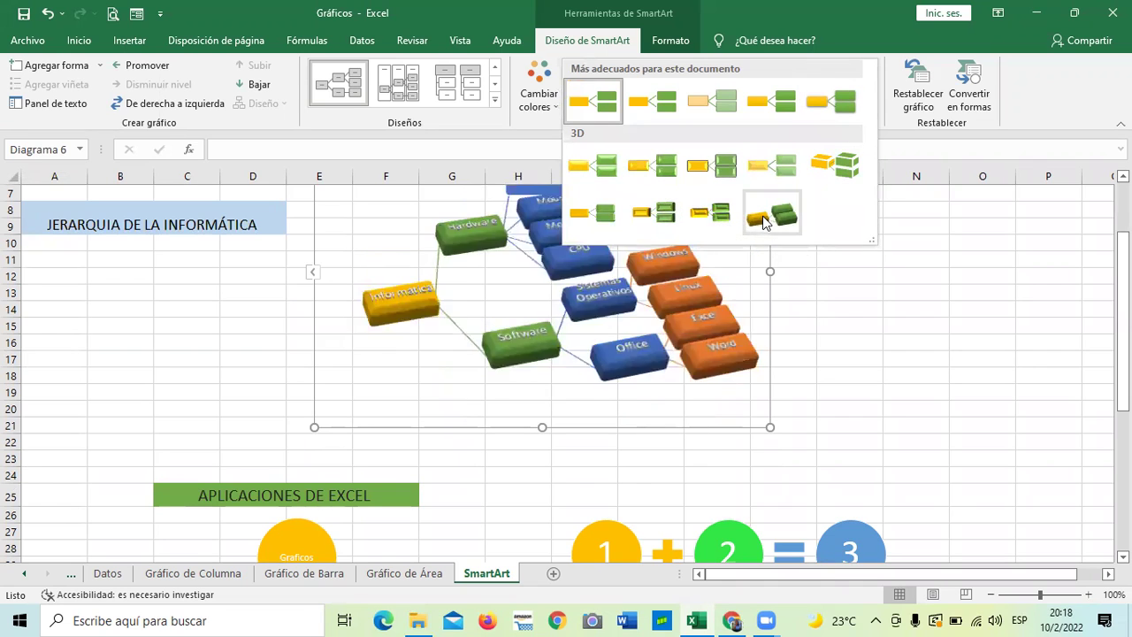
left_click(821, 178)
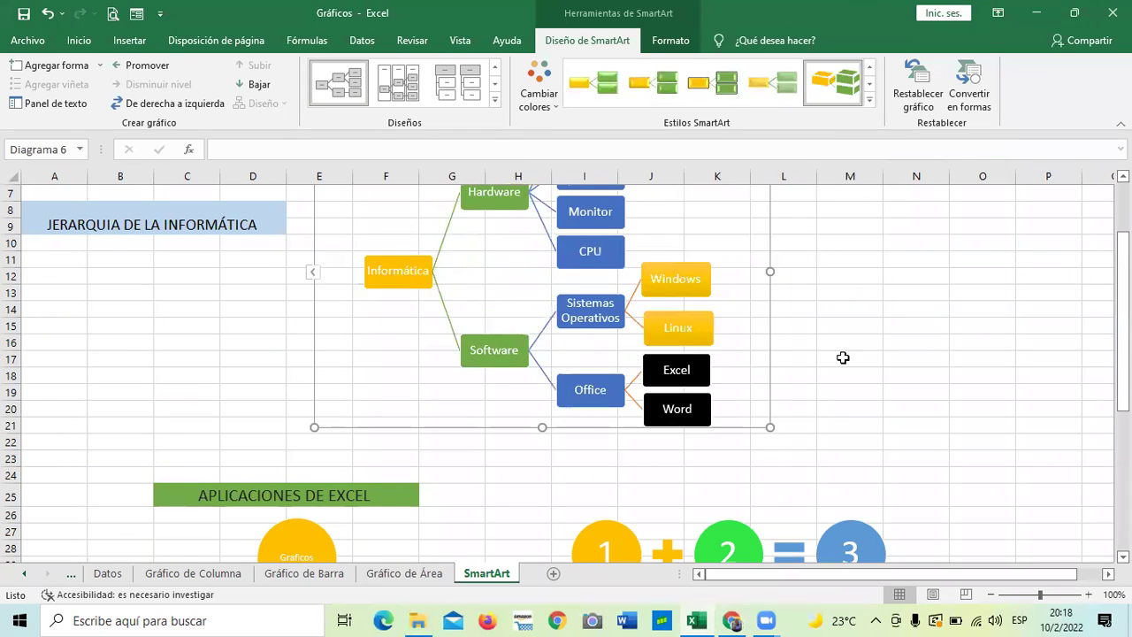
left_click(846, 358)
scroll(846, 357, "up", 2)
scroll(847, 357, "down", 1)
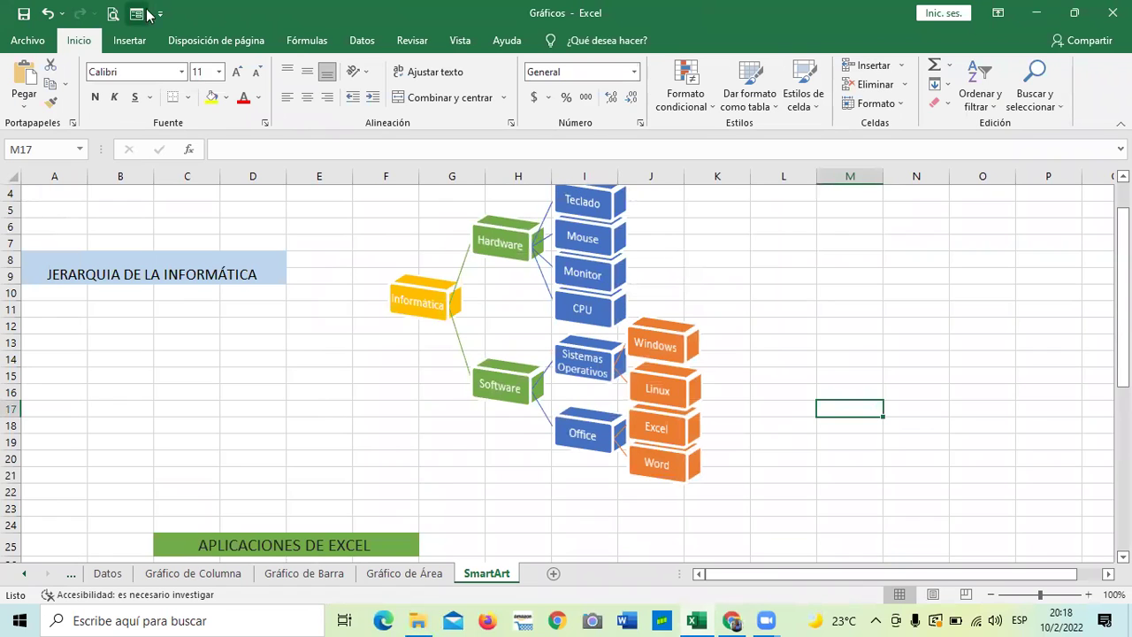
Preview SmartArt hierarchy layouts such as Organigrama, Organigrama con nombres y puestos and Jerarquía con imágenes en círculos without inserting one
left_click(133, 42)
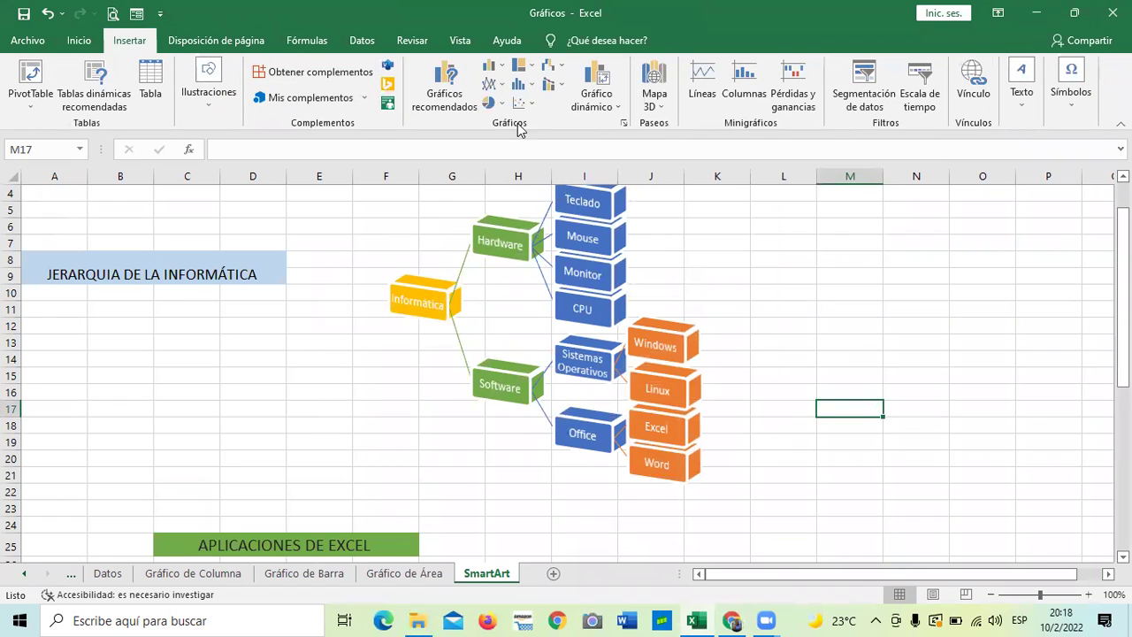
left_click(203, 107)
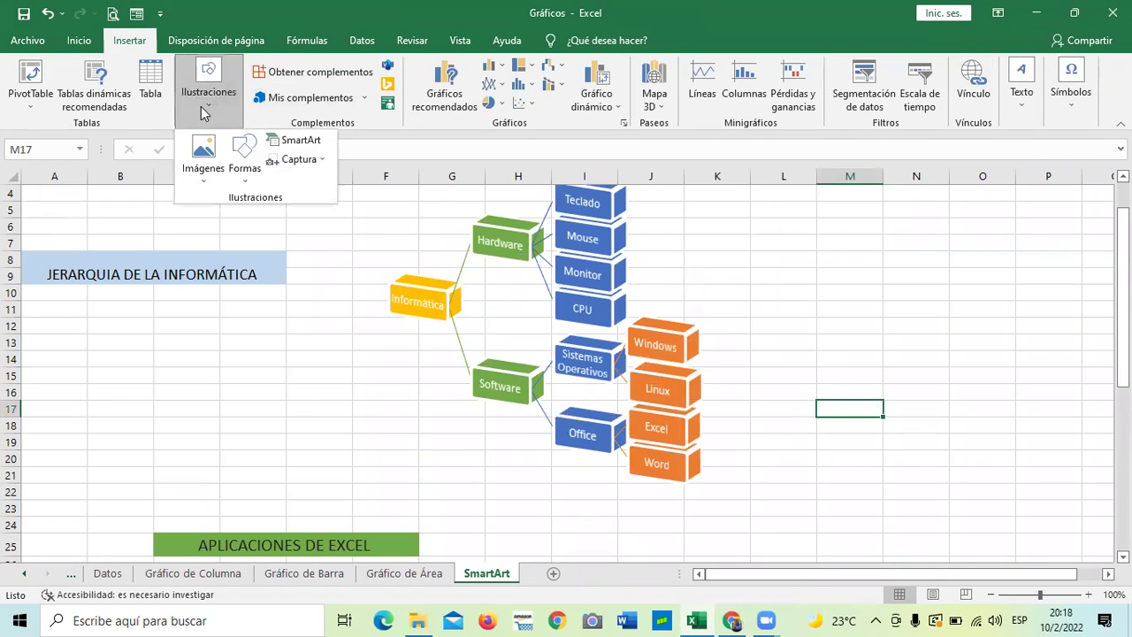
left_click(296, 140)
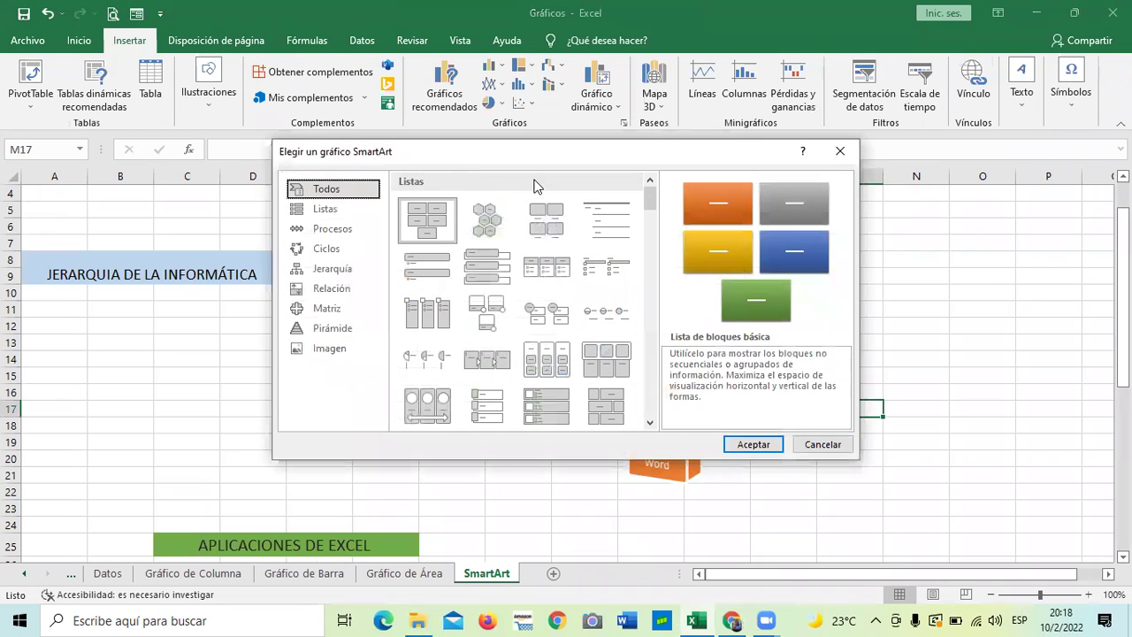
left_click(325, 268)
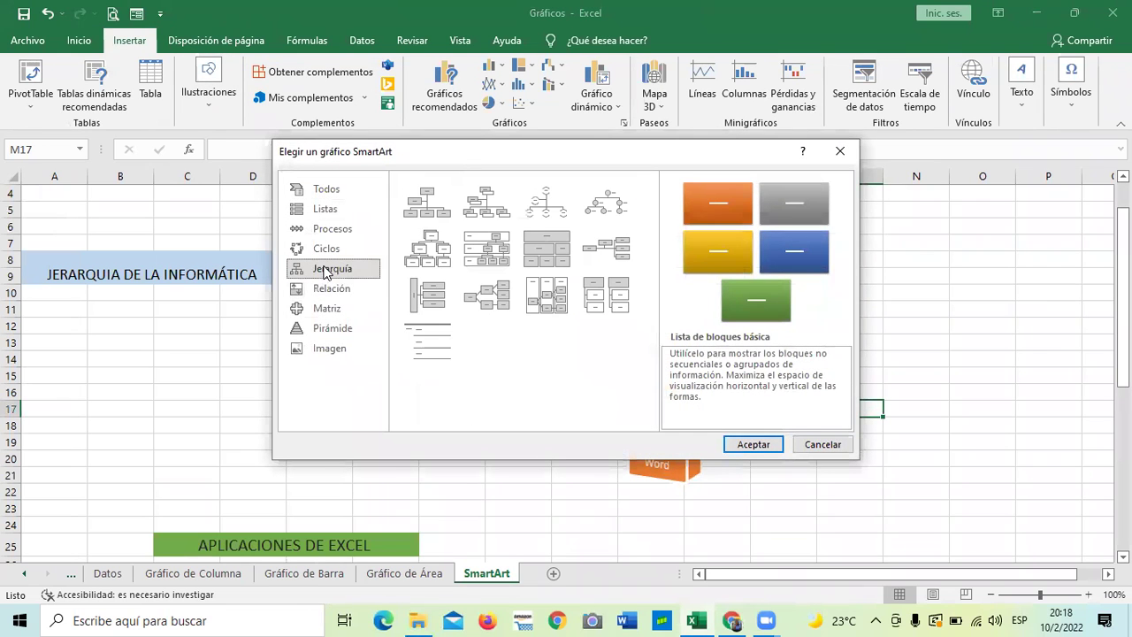
left_click(440, 212)
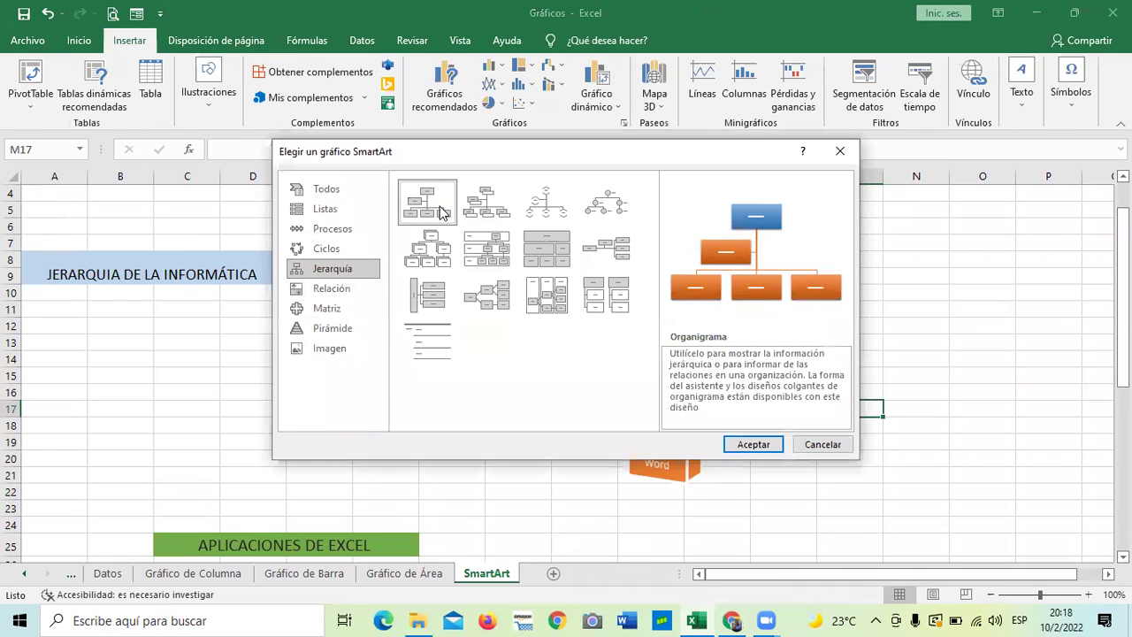
left_click(488, 303)
left_click(488, 203)
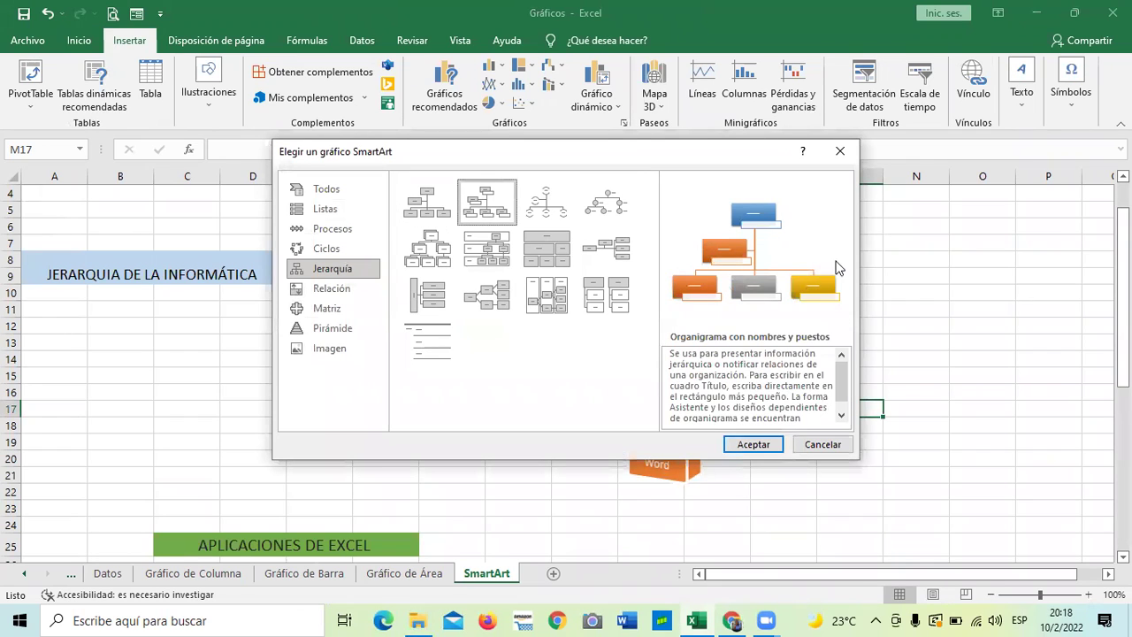
left_click(616, 202)
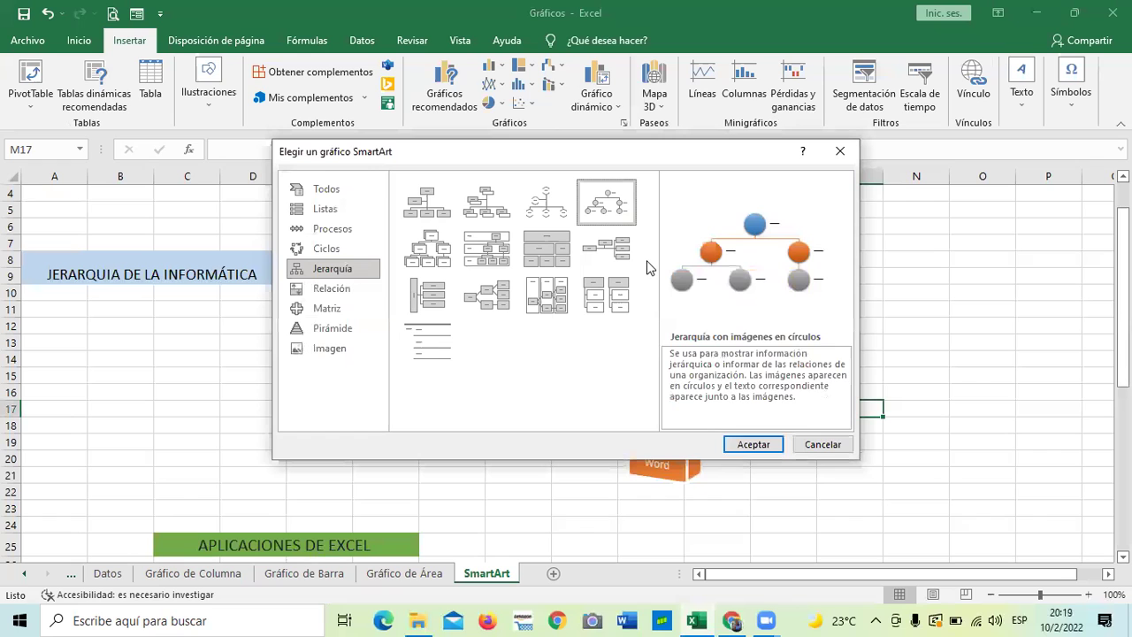
left_click(824, 444)
left_click(820, 328)
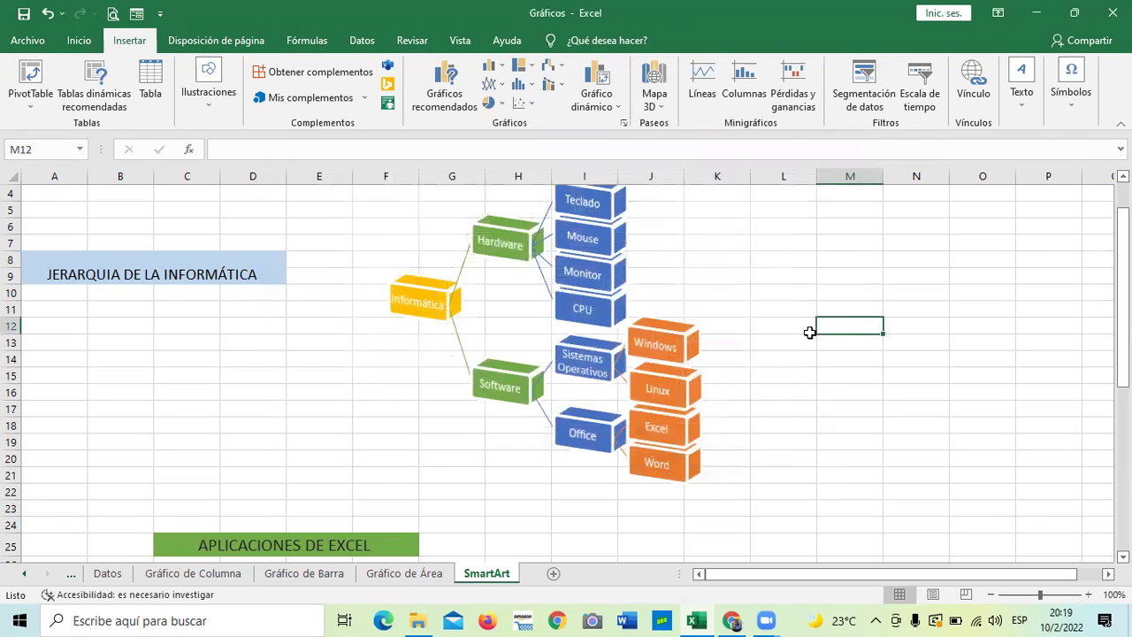
Review the hierarchy, the 1 + 2 = 3 equation and the APLICACIONES DE EXCEL radial diagram on the SmartArt sheet
left_click(551, 337)
scroll(836, 432, "up", 1)
scroll(836, 432, "down", 4)
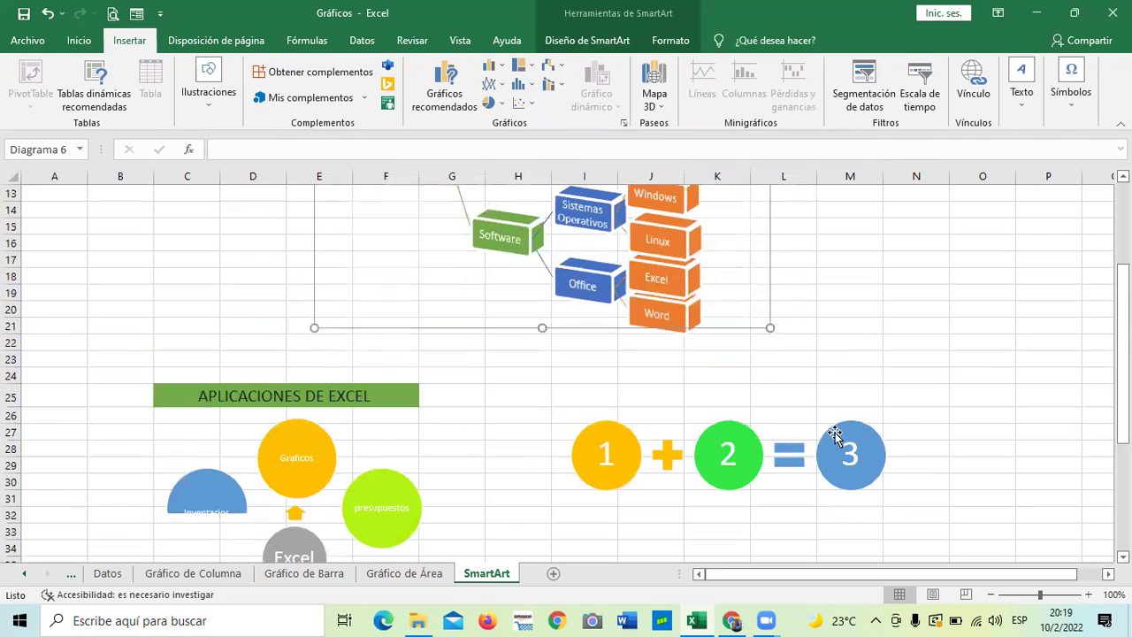
left_click(715, 444)
scroll(715, 444, "down", 3)
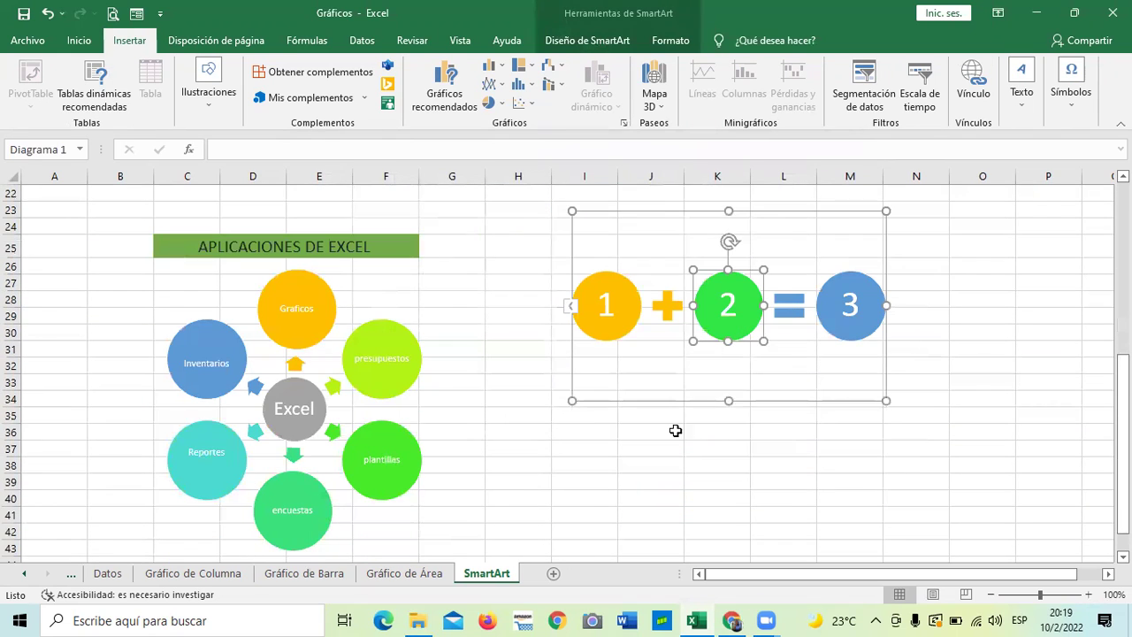
left_click(290, 327)
scroll(592, 435, "down", 2)
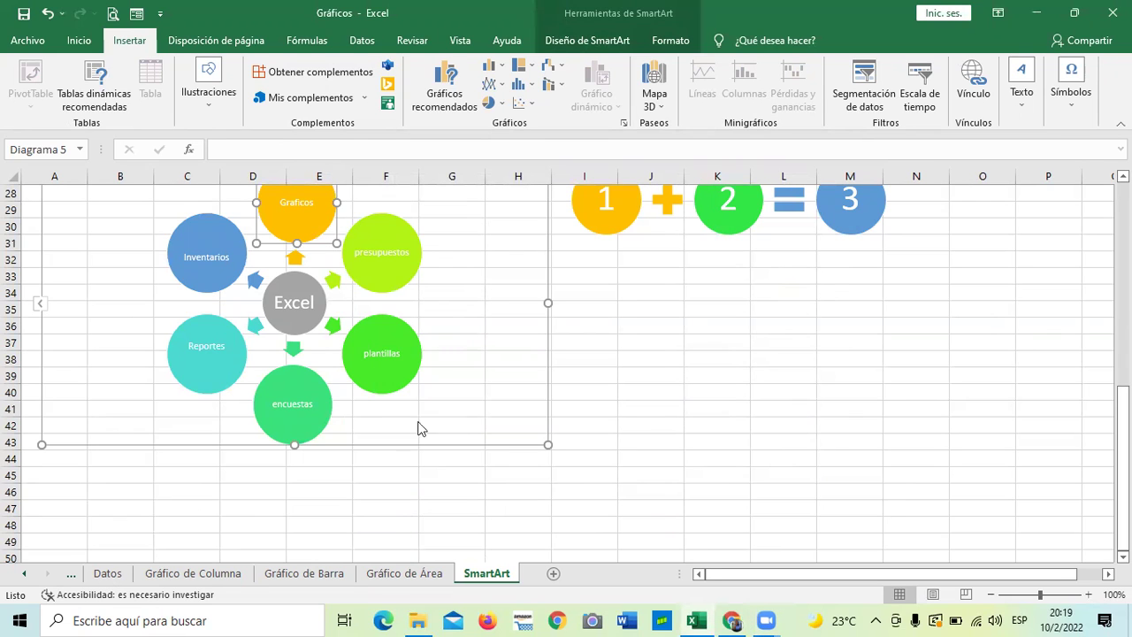
Switch to the Datos sheet and examine the seasons list and Redes Sociales hierarchy example pictures
left_click(107, 573)
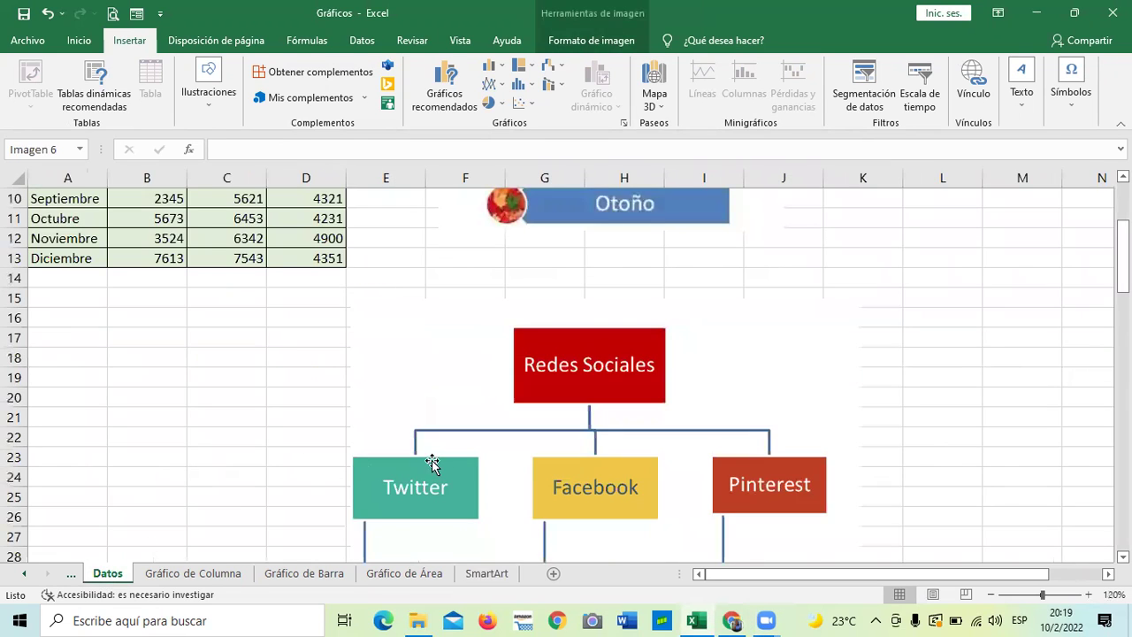
scroll(451, 478, "up", 3)
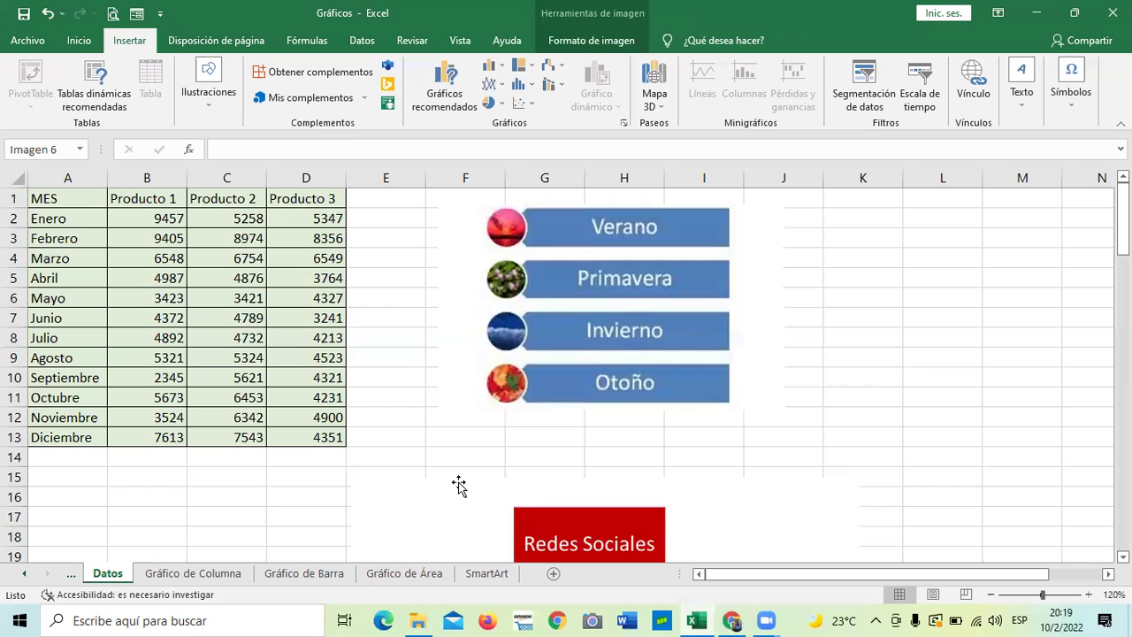
left_click(673, 279)
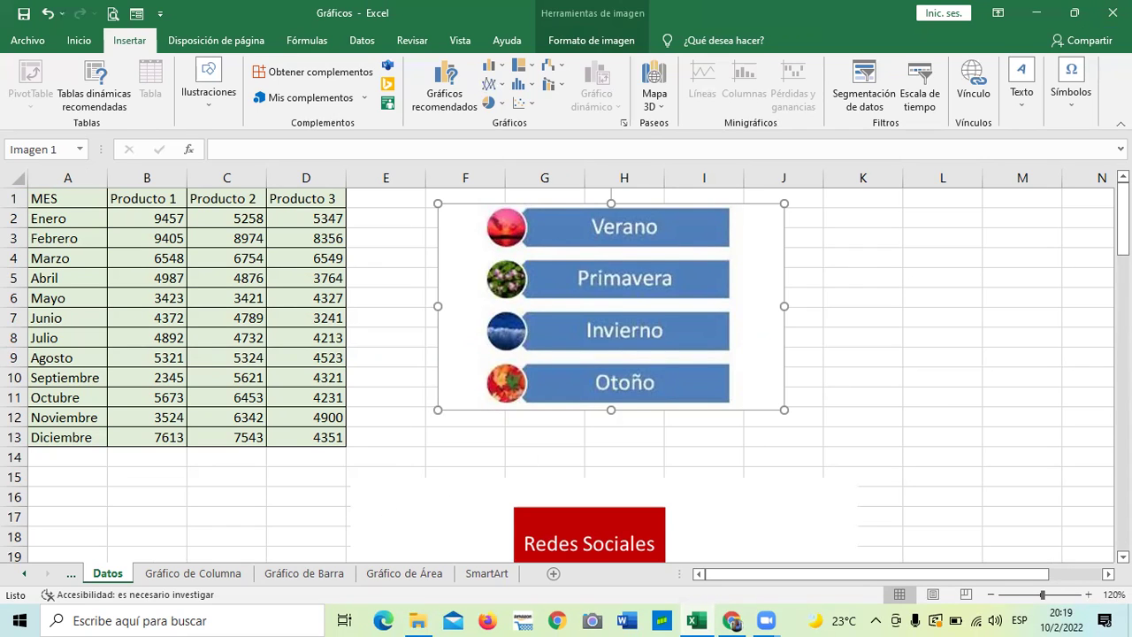
left_click(905, 301)
scroll(905, 300, "down", 1)
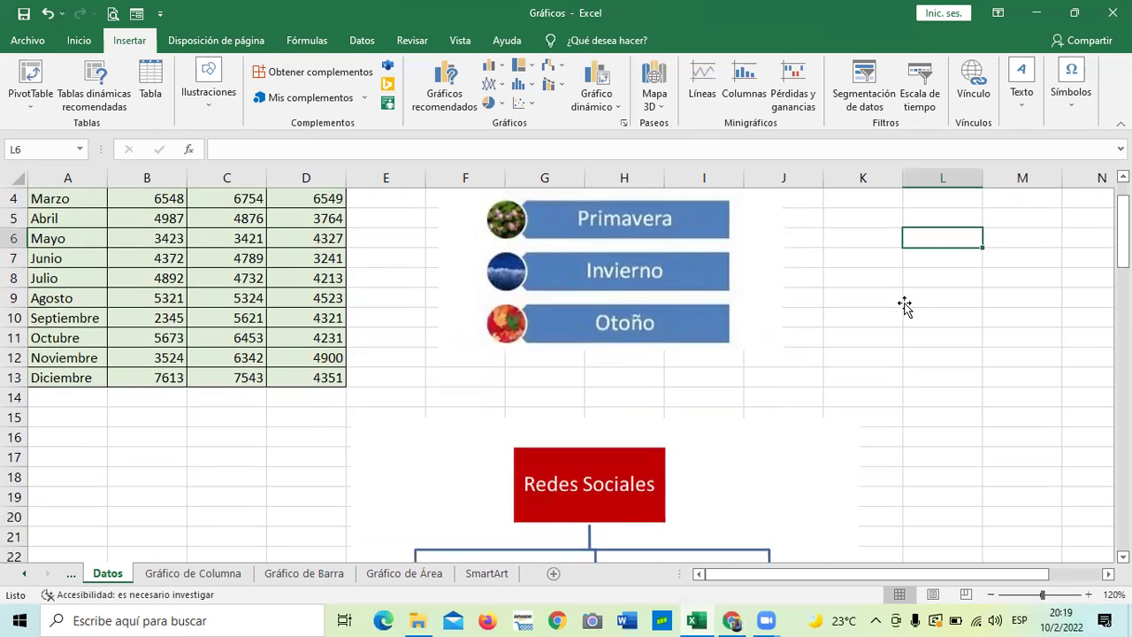
scroll(902, 303, "down", 4)
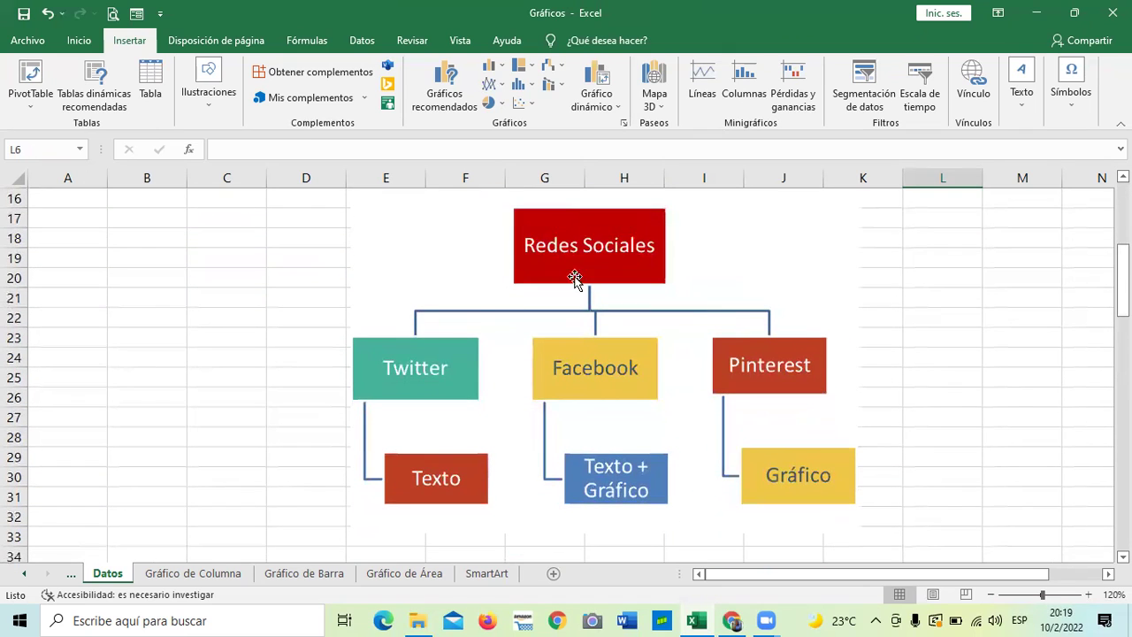
scroll(695, 203, "down", 7)
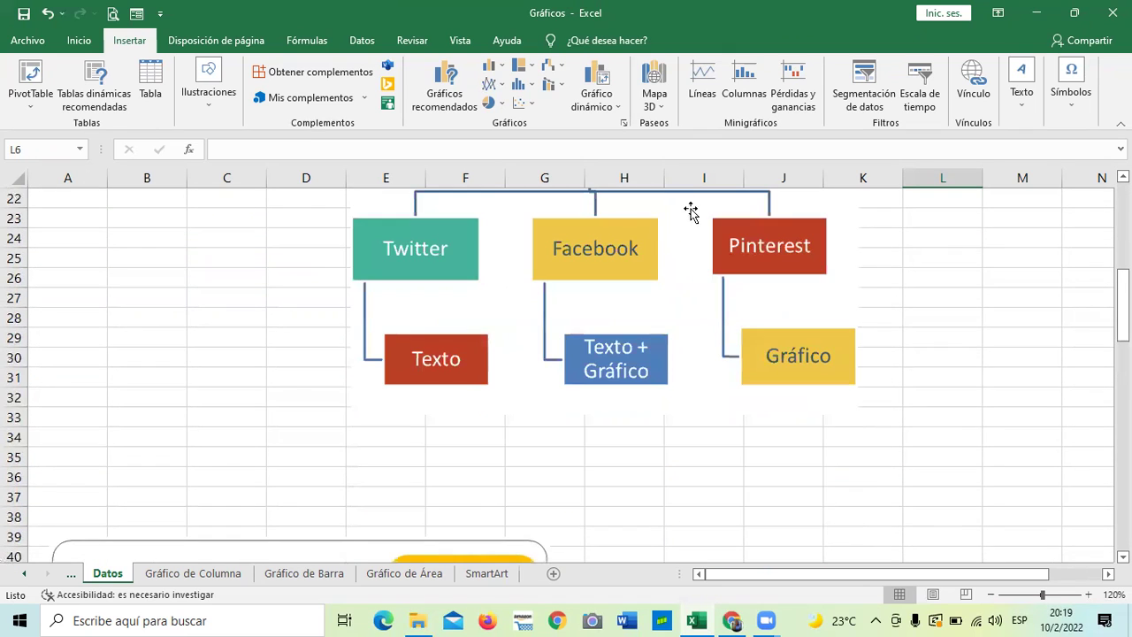
Examine the Ciclo del agua cycle and the Ejercicio de Matriz example, including its block scene and Multicolor instructions
left_click(456, 445)
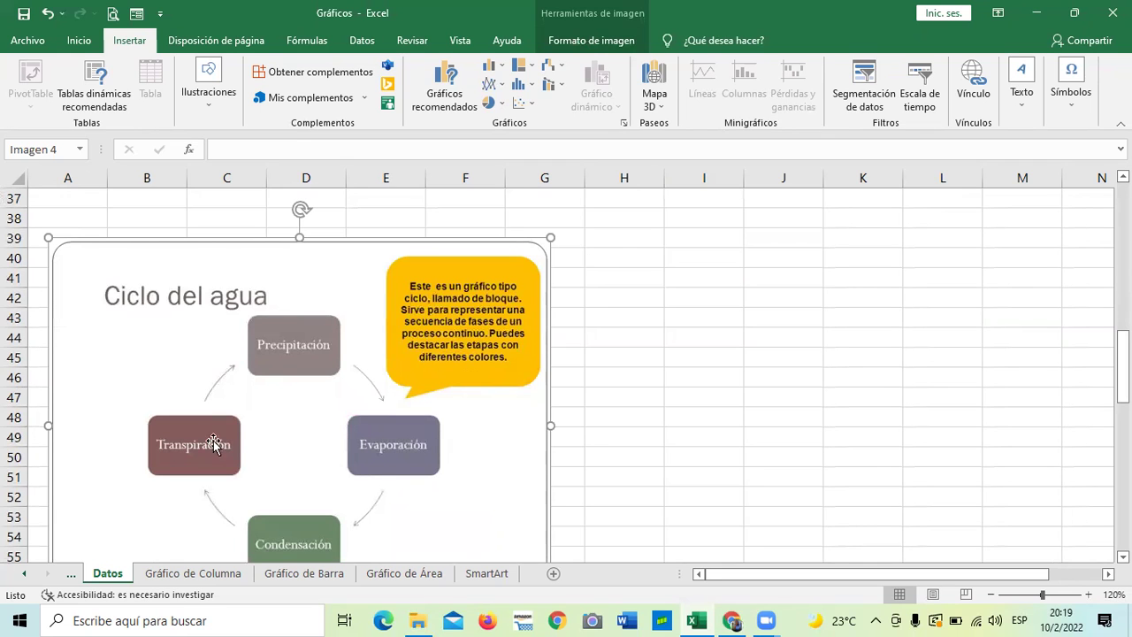
scroll(359, 409, "down", 6)
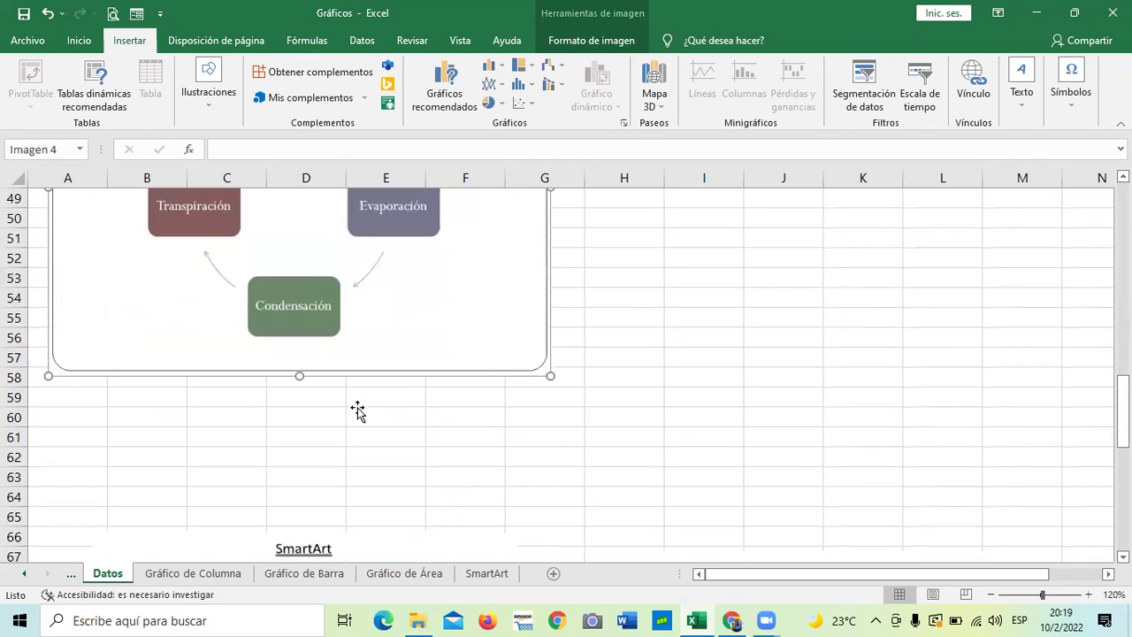
scroll(412, 402, "down", 3)
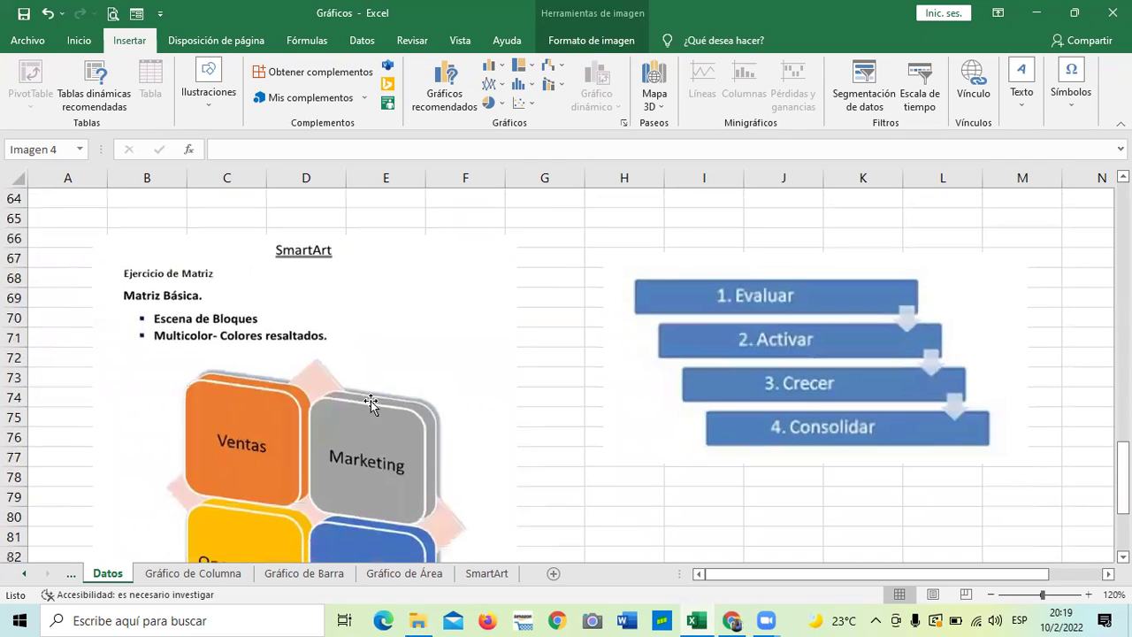
left_click(400, 376)
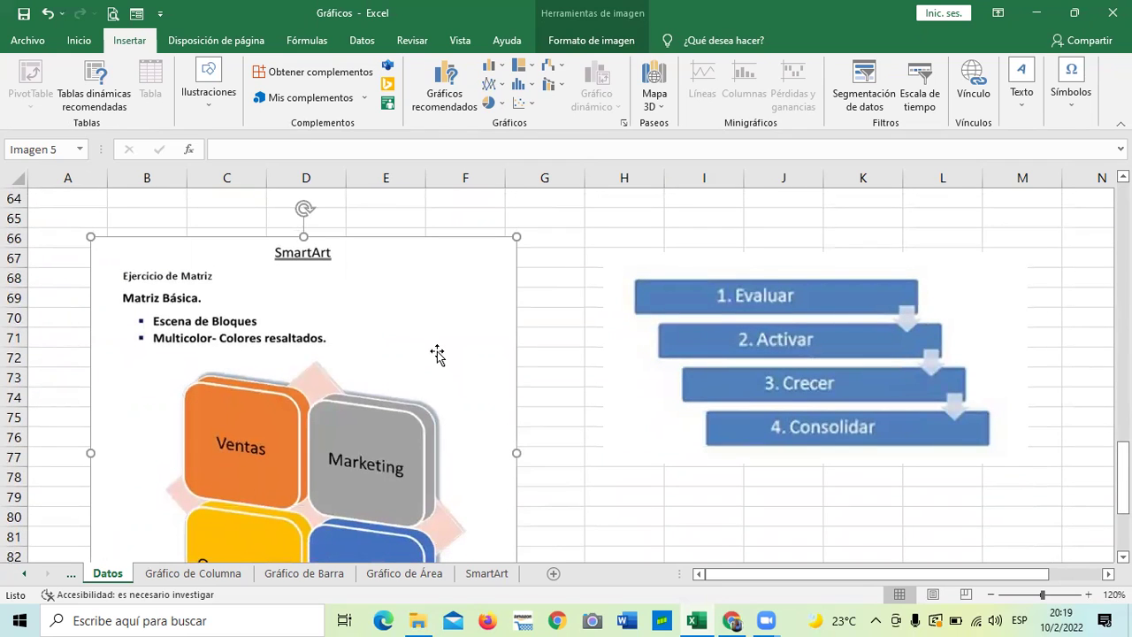
scroll(438, 350, "down", 1)
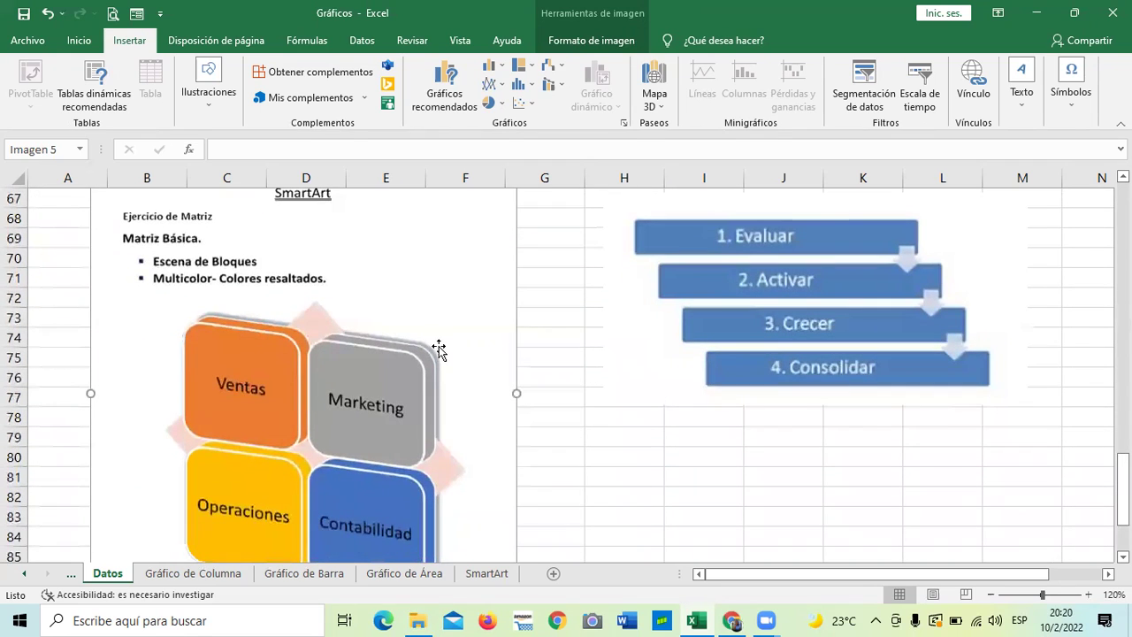
scroll(396, 393, "down", 1)
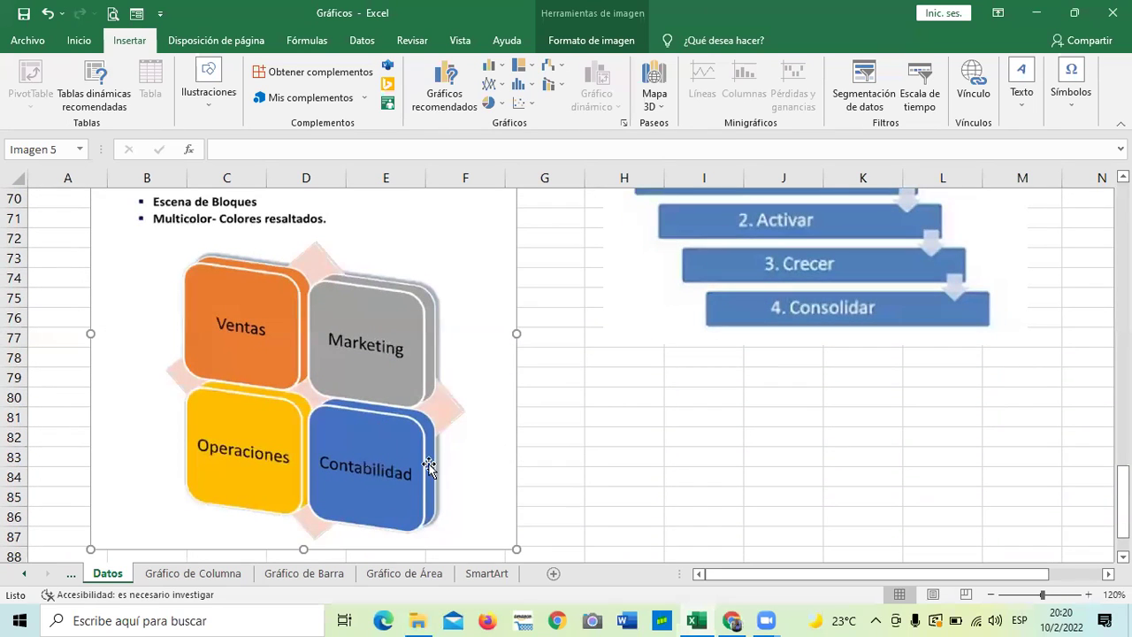
Examine the four-stage process example from Evaluar to Consolidar, and look back over the other example pictures
scroll(429, 467, "up", 2)
left_click(909, 398)
scroll(909, 398, "up", 2)
scroll(909, 398, "down", 2)
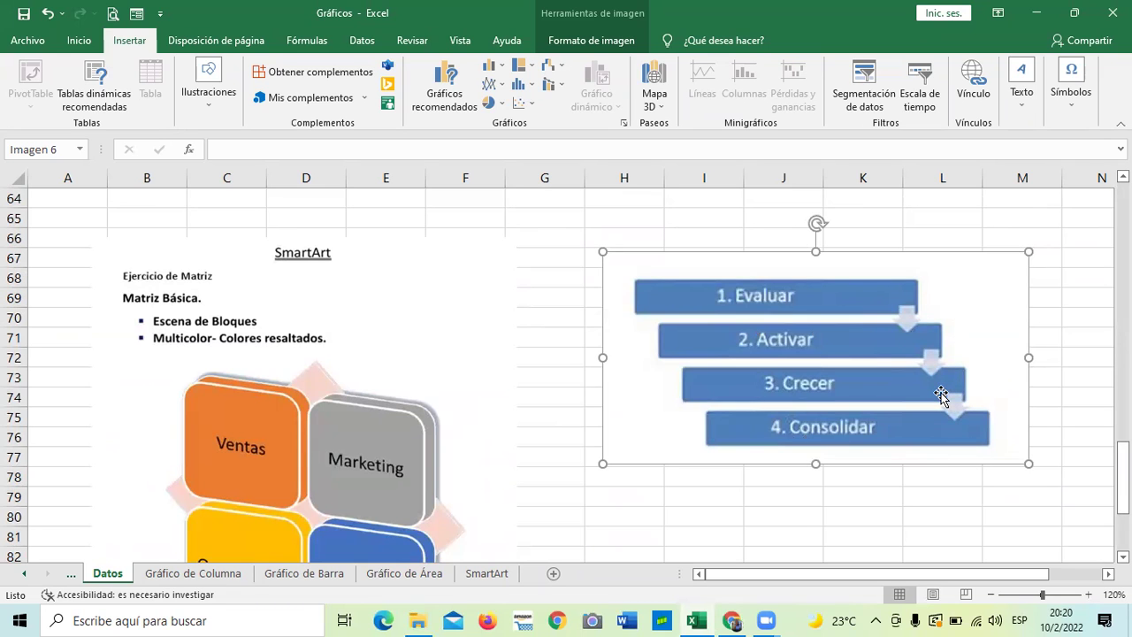
scroll(940, 396, "down", 7)
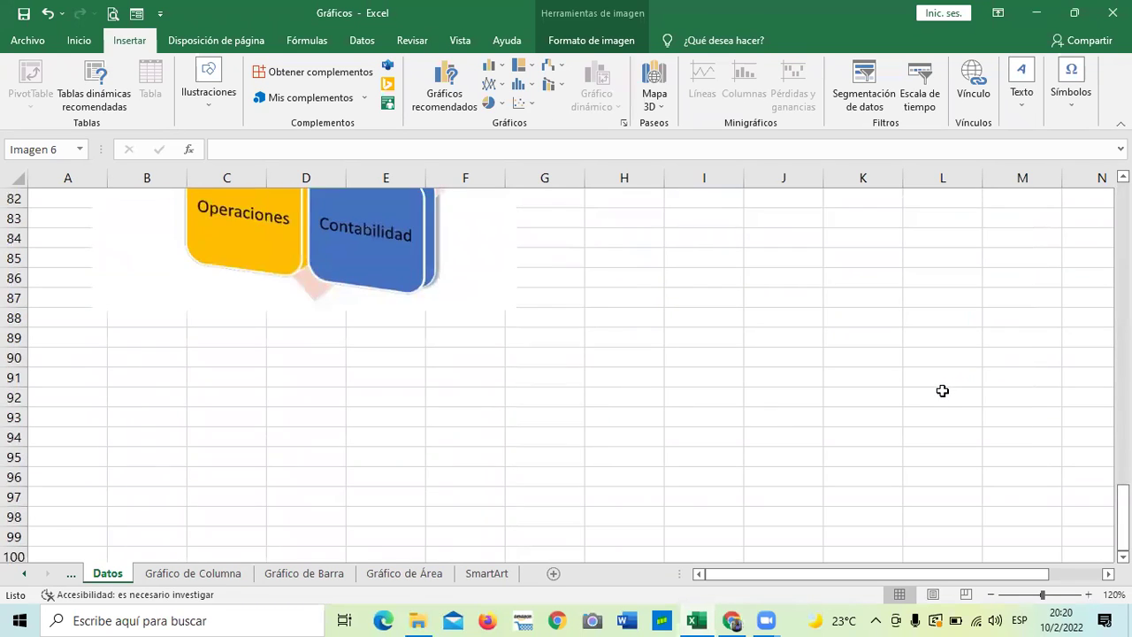
scroll(934, 395, "up", 12)
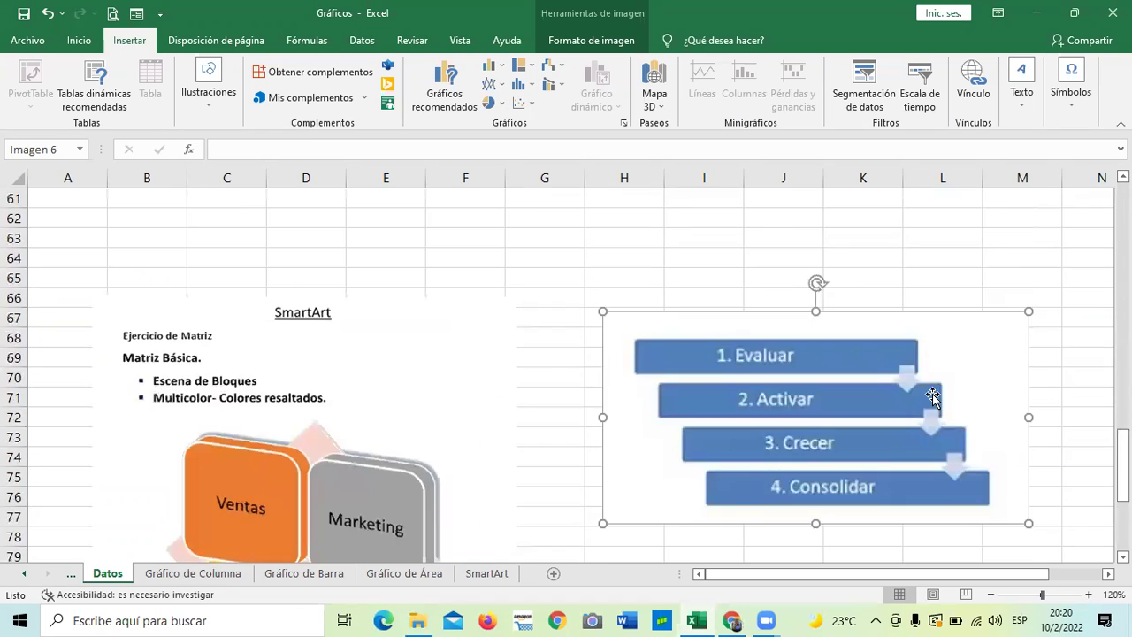
scroll(933, 396, "up", 5)
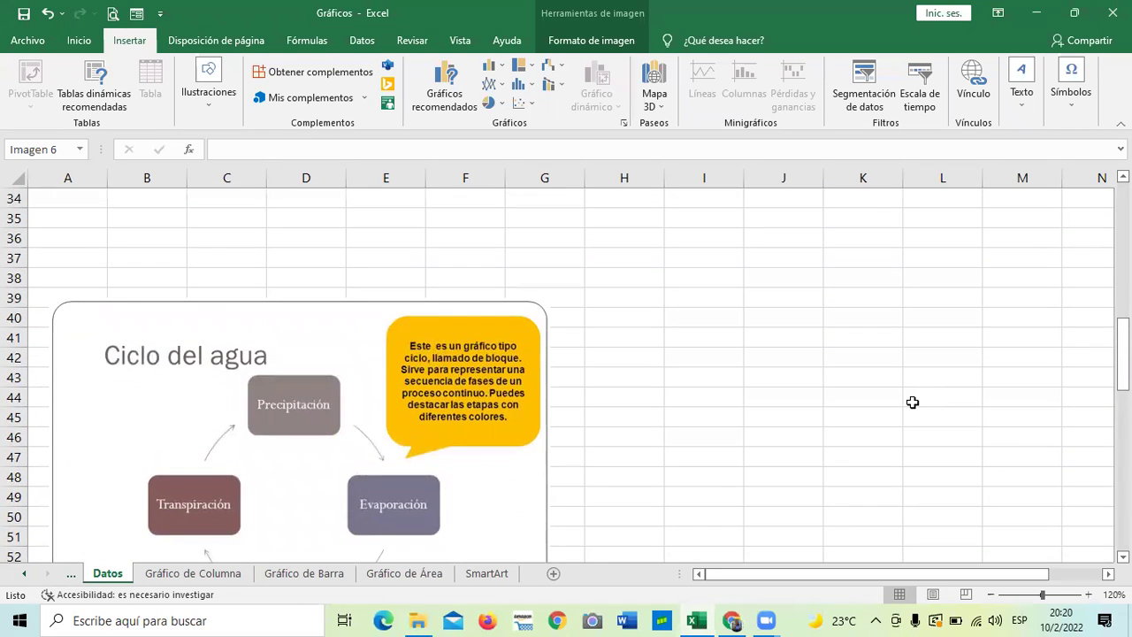
scroll(913, 402, "up", 8)
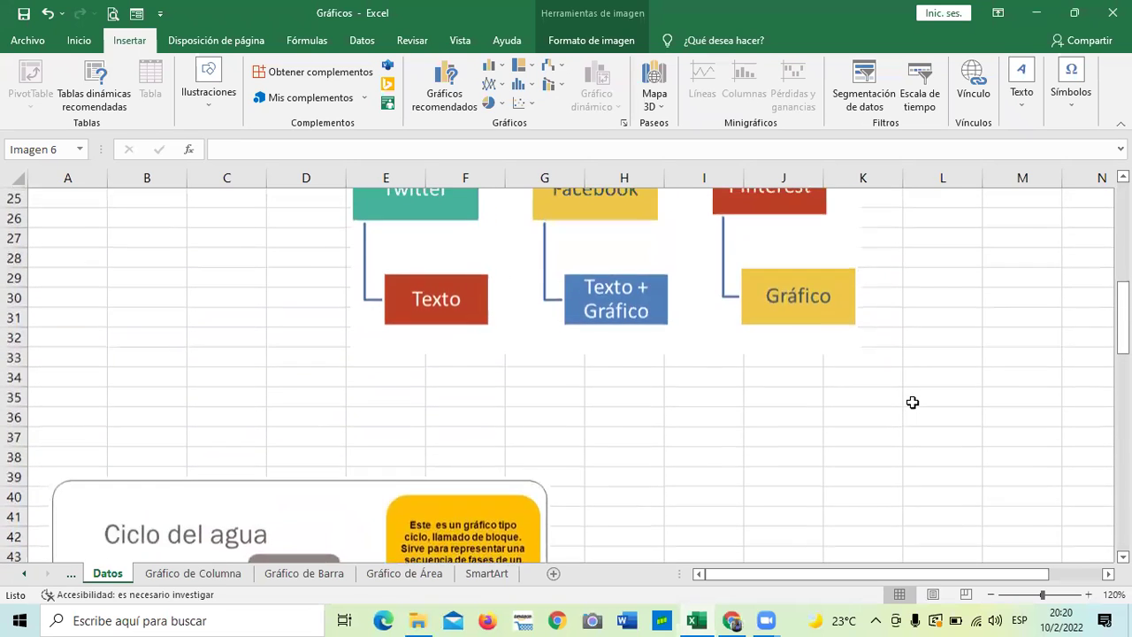
Look back over the Redes Sociales hierarchy and the seasons list pictures beside the monthly product table
scroll(913, 402, "up", 1)
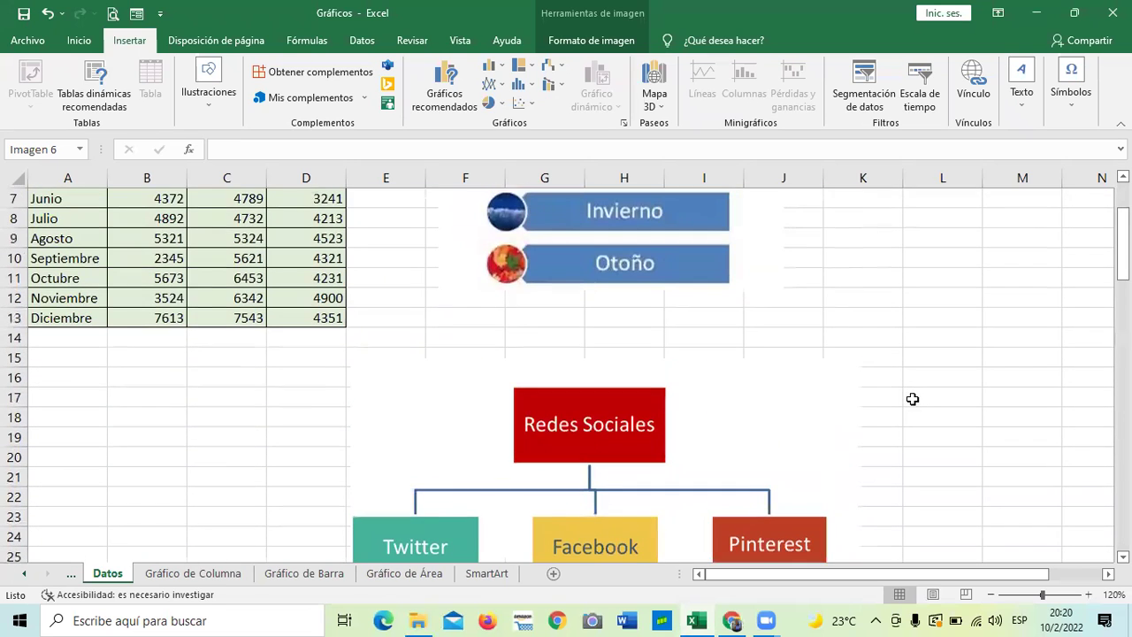
scroll(913, 399, "up", 2)
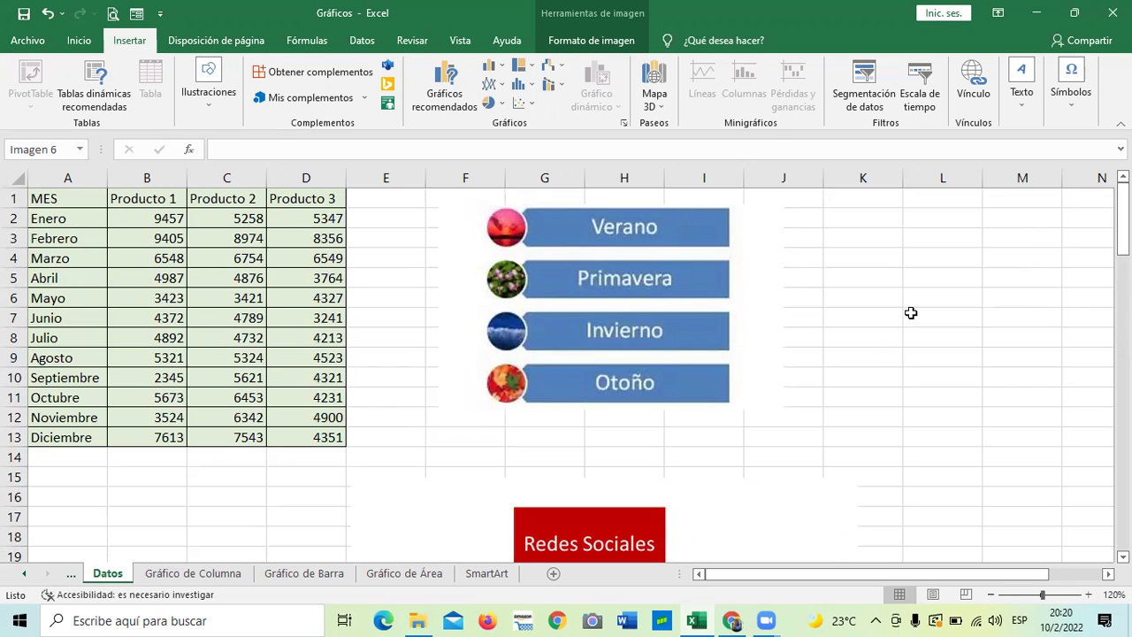
scroll(680, 440, "down", 2)
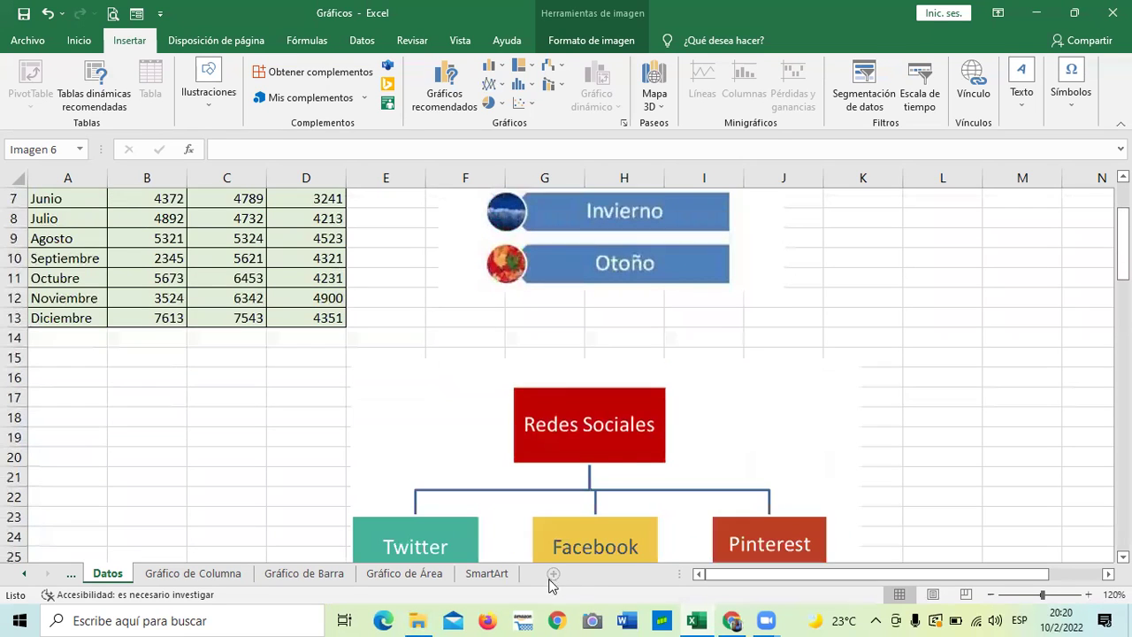
Return to the SmartArt sheet, select the 1 + 2 = 3 equation diagram and show its SmartArt design options
left_click(485, 574)
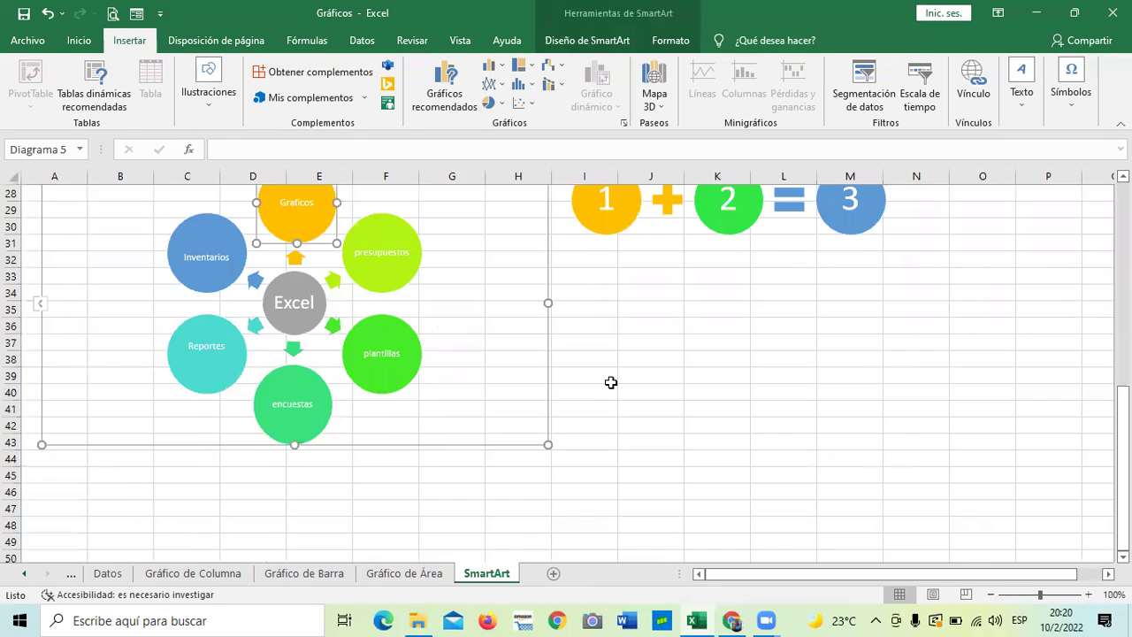
left_click(721, 411)
left_click(738, 210)
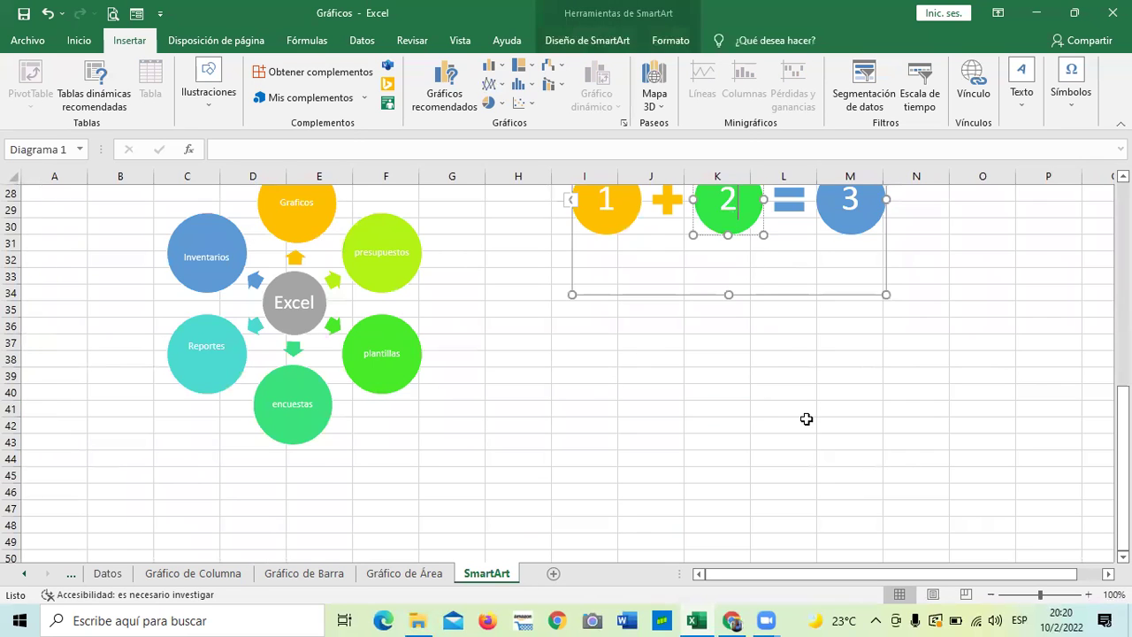
scroll(806, 419, "up", 2)
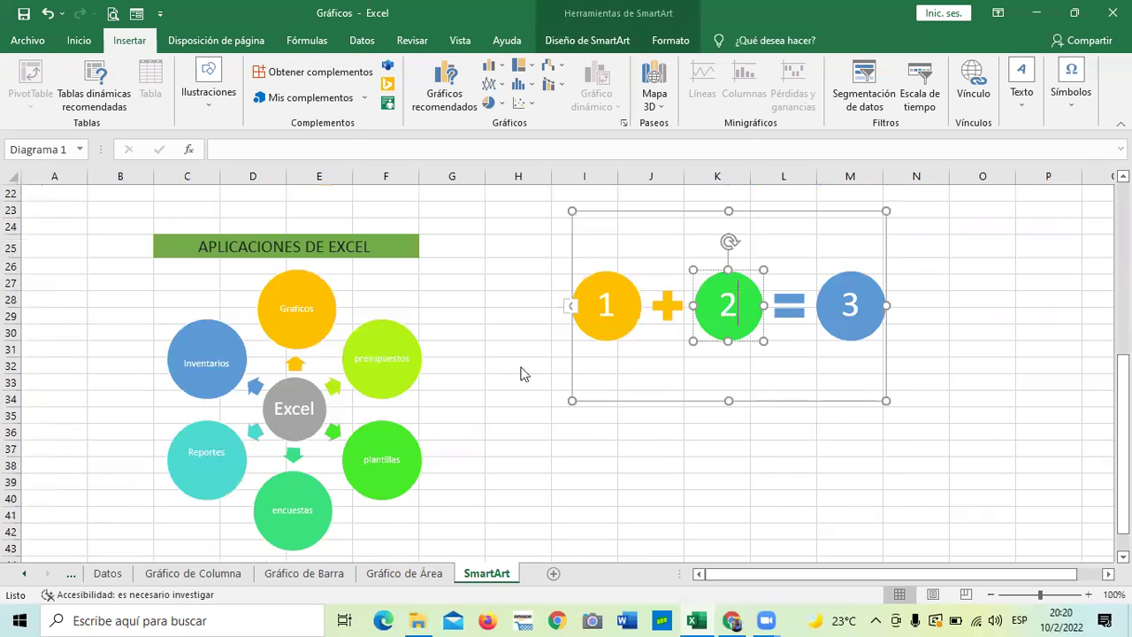
left_click(635, 495)
left_click(634, 249)
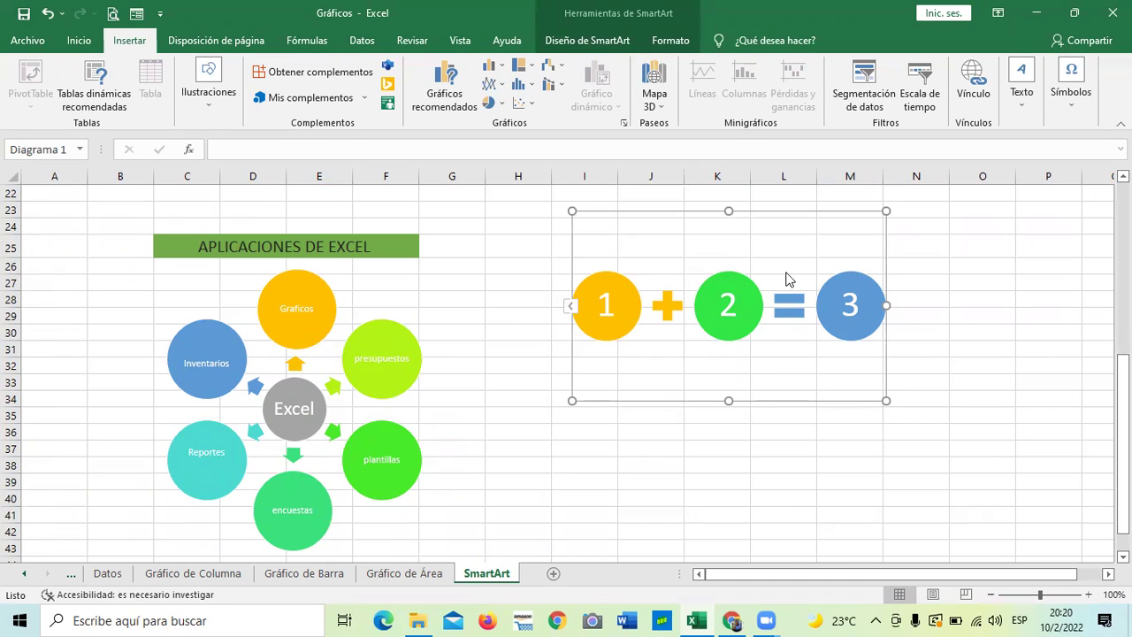
left_click(598, 44)
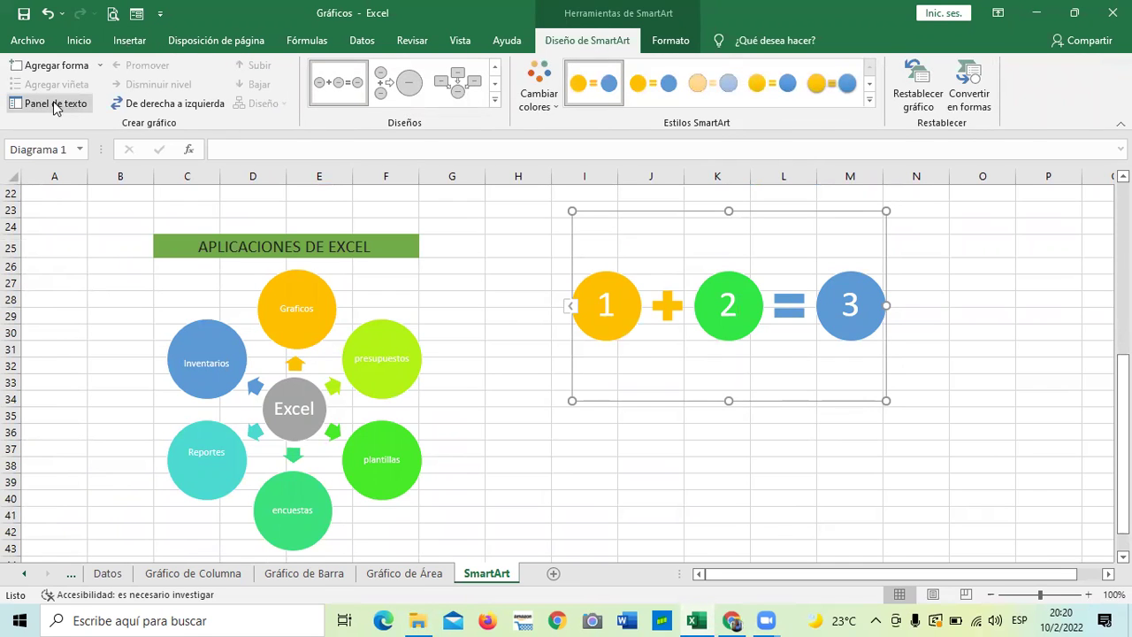
Open the text pane of the Informática hierarchy and go through its Hardware, Teclado and Mouse entries
scroll(393, 292, "up", 4)
scroll(418, 319, "down", 2)
left_click(659, 223)
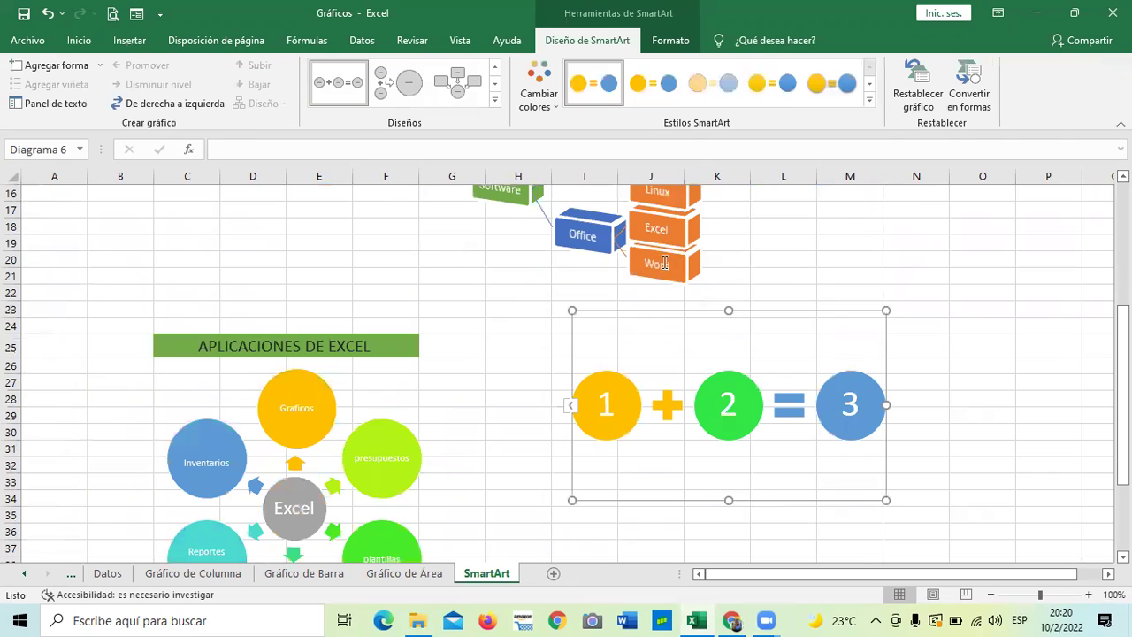
left_click(57, 104)
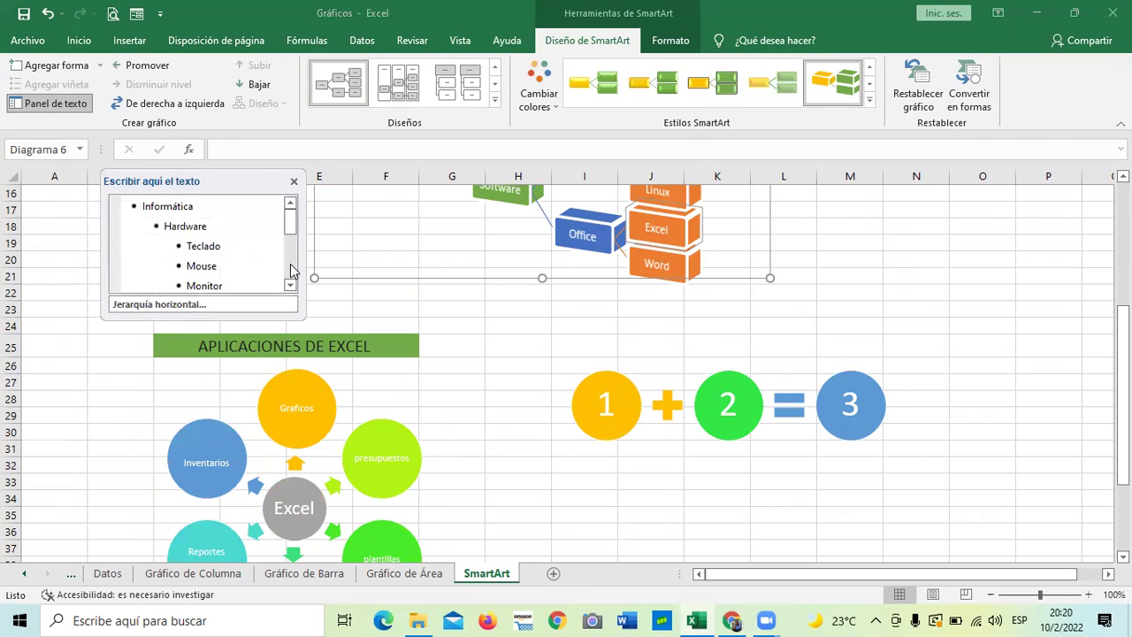
mouse_move(290, 228)
left_mouse_down()
mouse_move(283, 279)
mouse_move(291, 216)
left_mouse_up()
left_click(196, 227)
left_click(207, 249)
left_click(204, 266)
Compare the remaining text pane entries down to Word with the hierarchy diagram, and close the pane
scroll(460, 301, "up", 3)
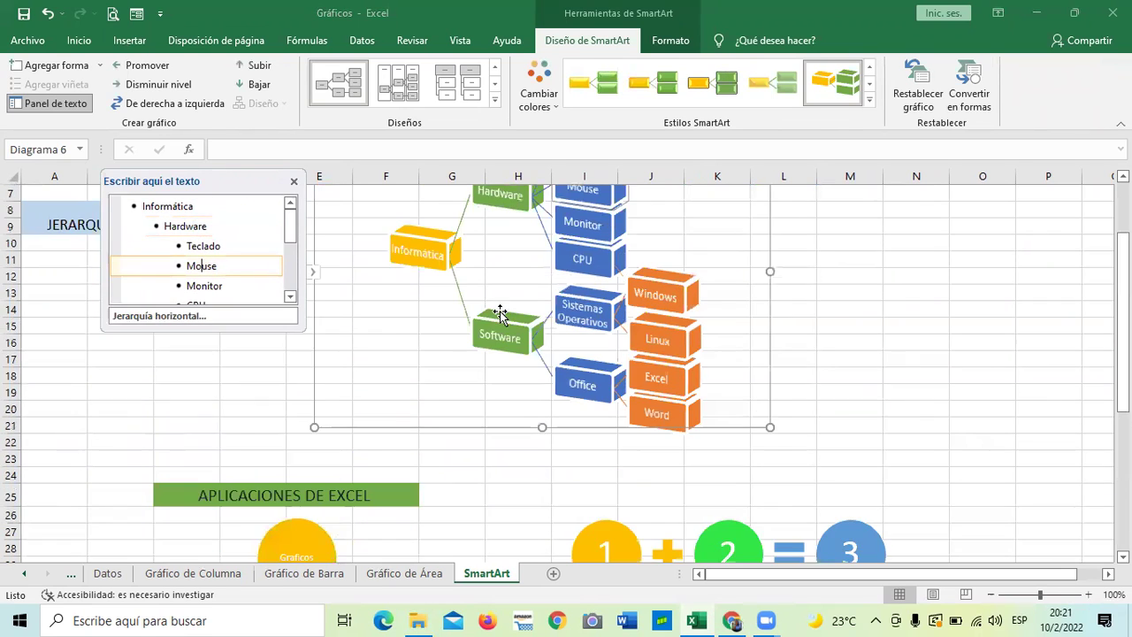
scroll(499, 314, "up", 2)
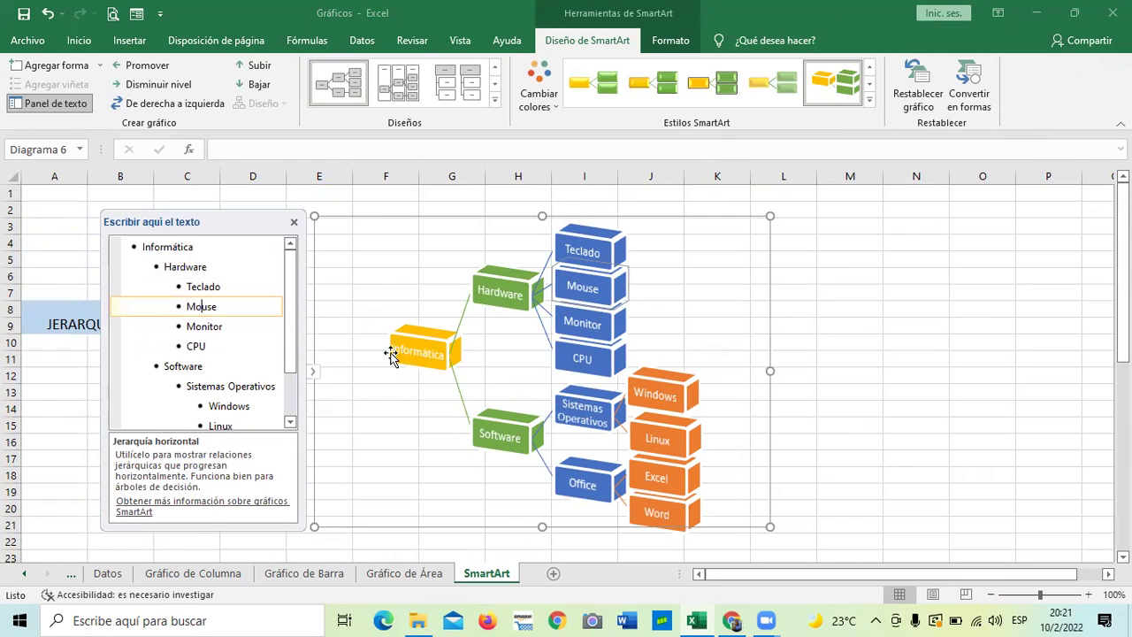
left_click_drag(288, 317, 301, 369)
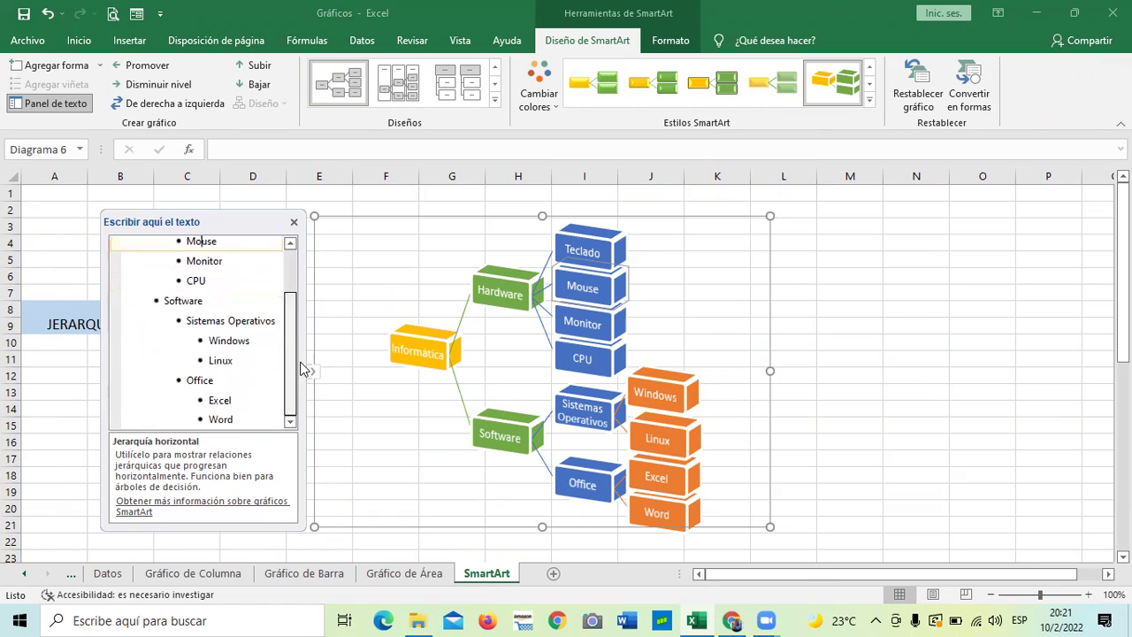
left_click(229, 417)
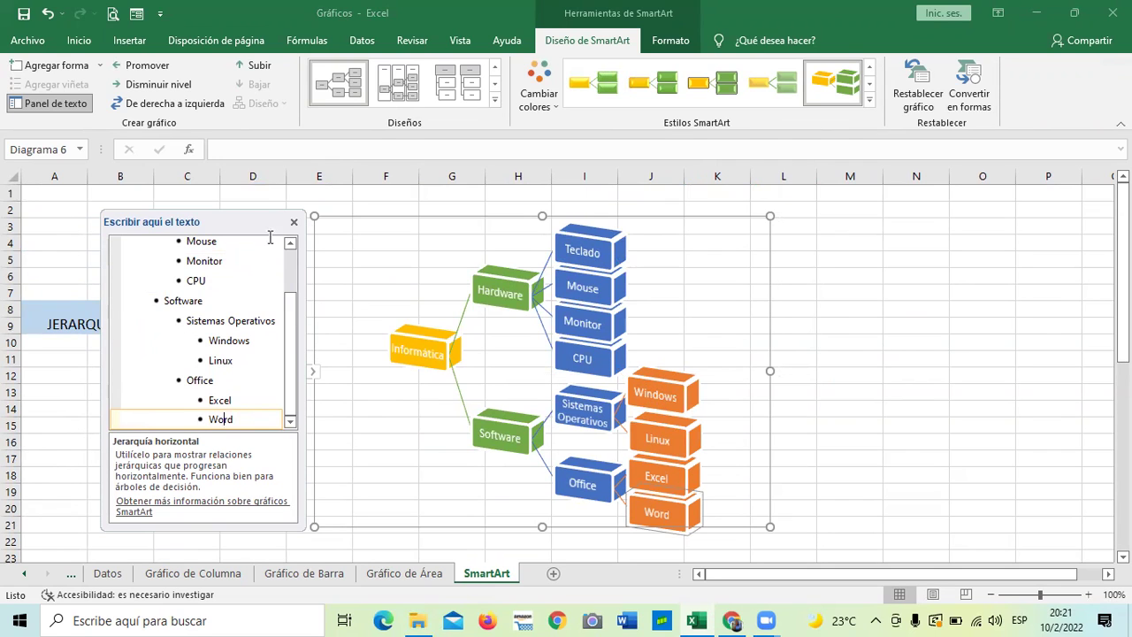
left_click(293, 222)
View the equation diagram's entries in its text pane with the third circle selected, and close the pane
scroll(540, 307, "down", 3)
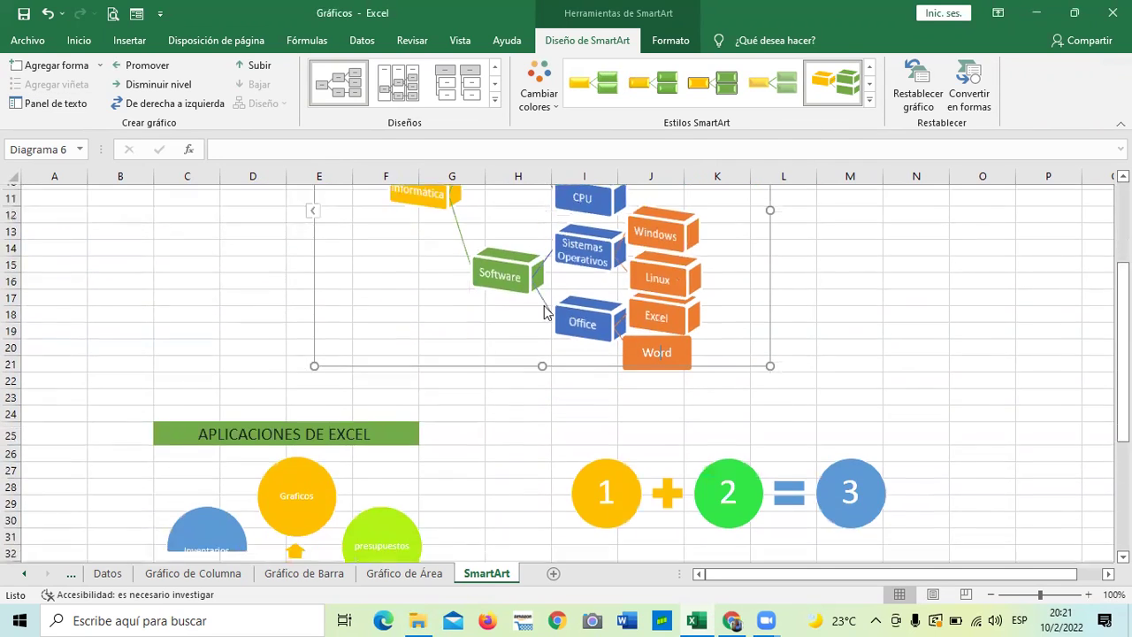
scroll(567, 336, "down", 2)
left_click(728, 395)
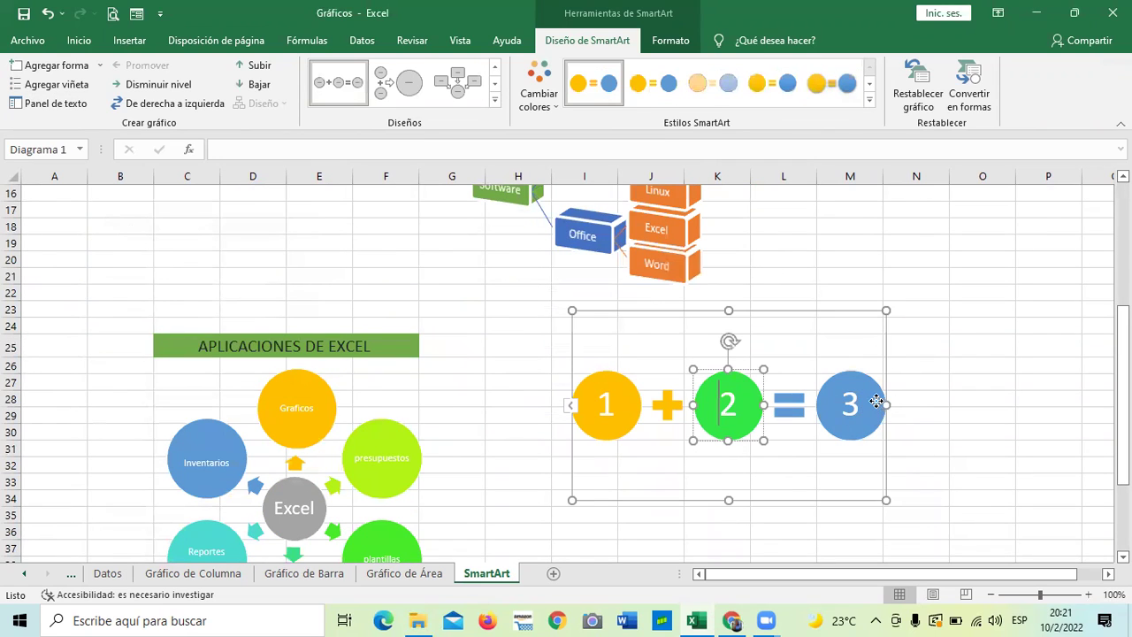
left_click(875, 402)
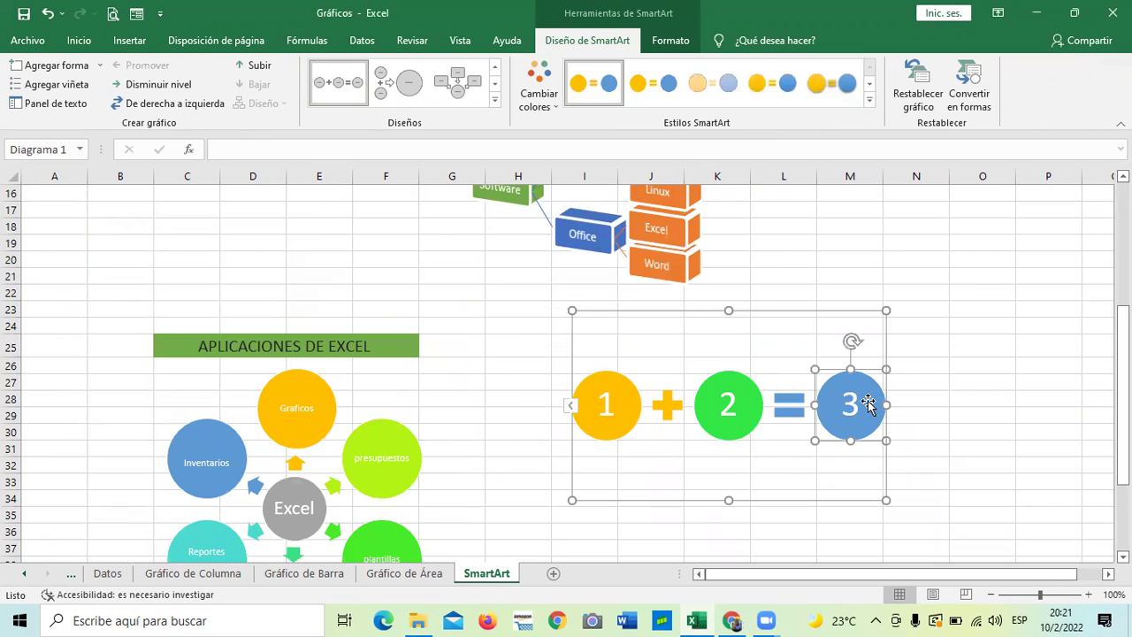
left_click(55, 104)
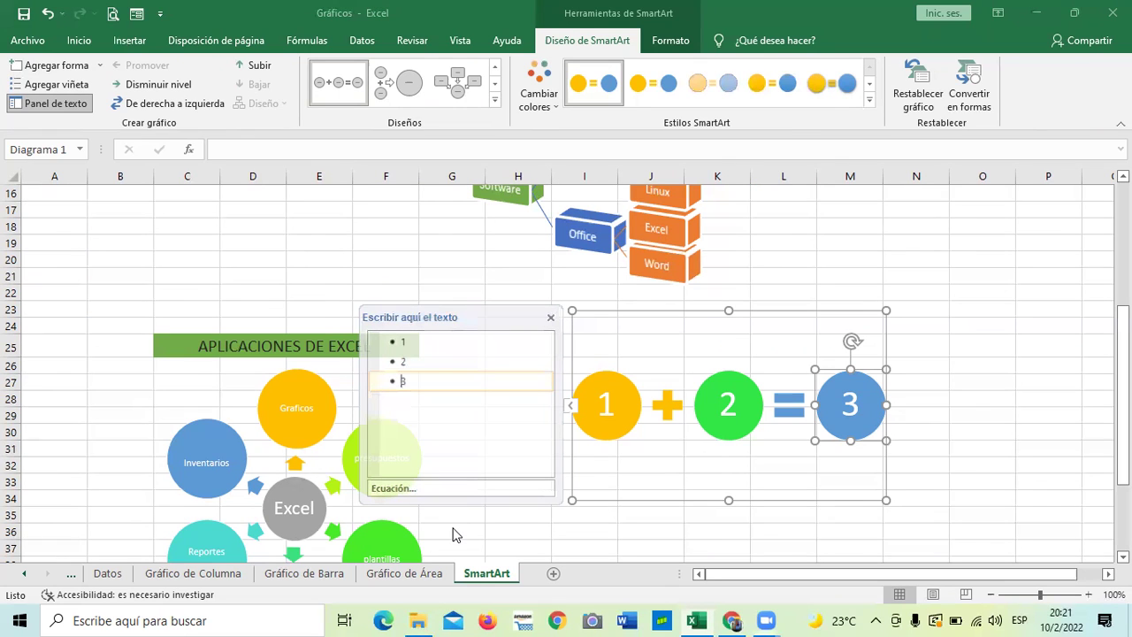
key("Escape")
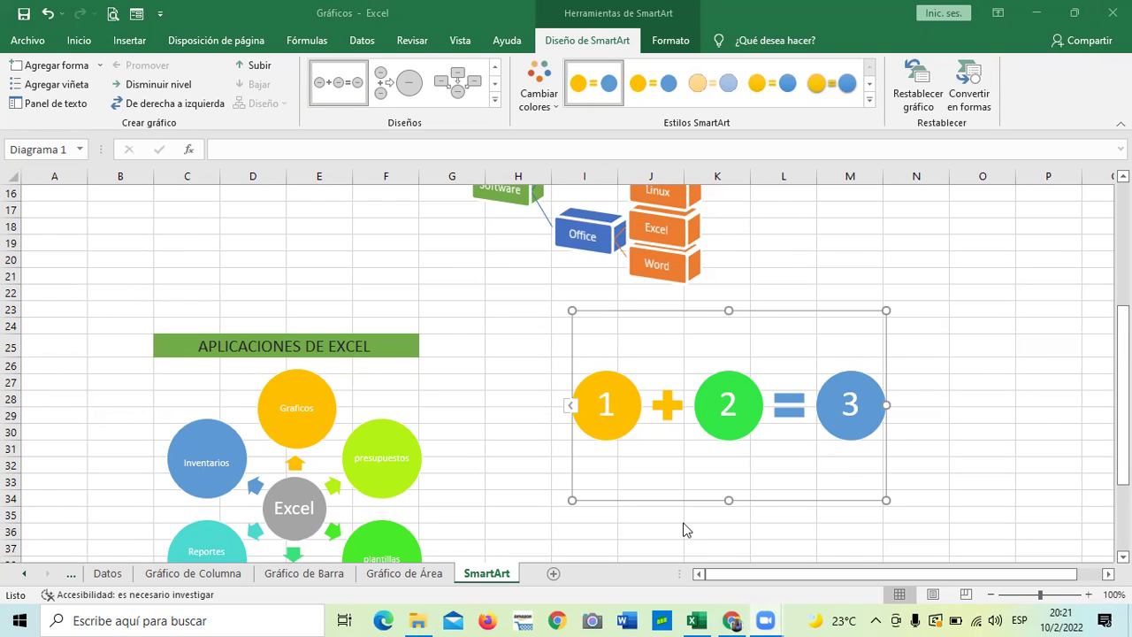
Add a new blank worksheet after the SmartArt sheet
scroll(875, 352, "up", 4)
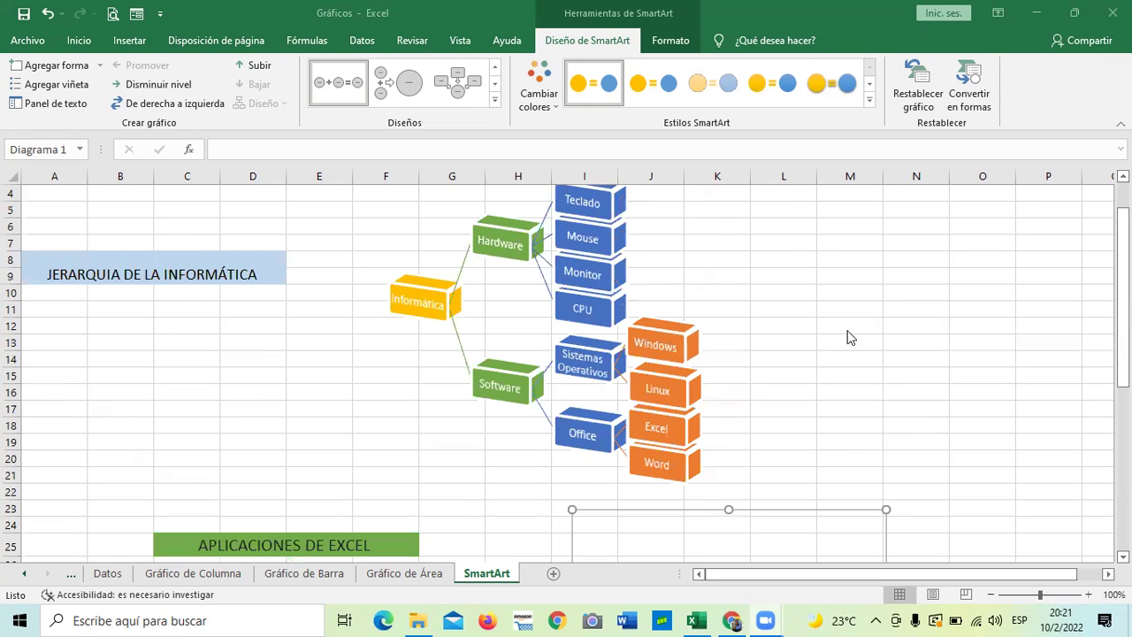
scroll(906, 422, "down", 3)
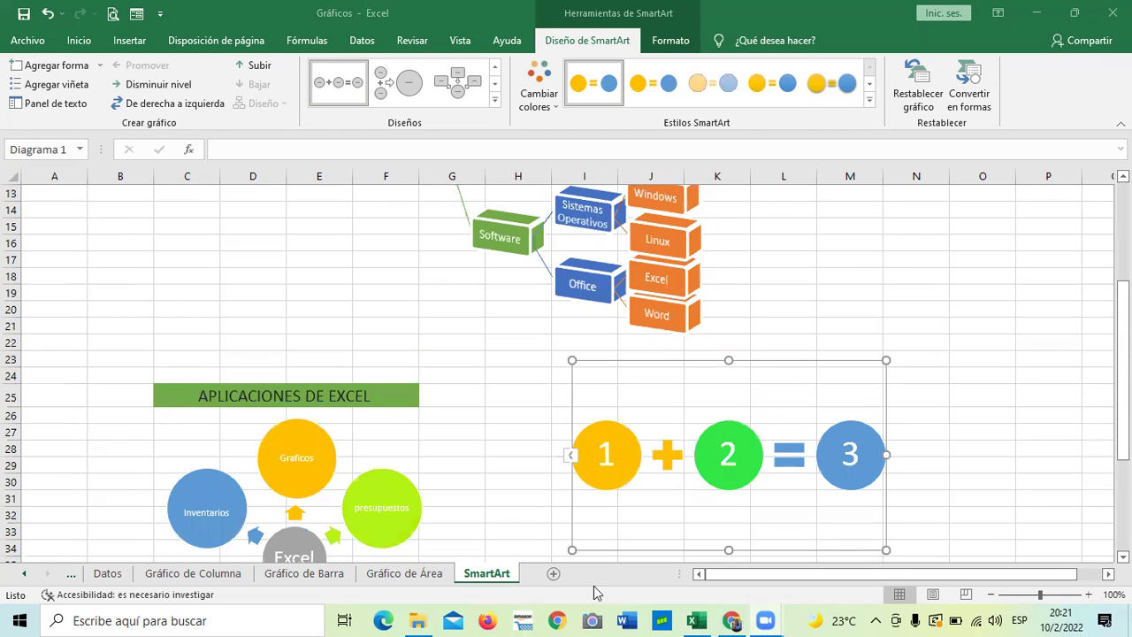
left_click(553, 574)
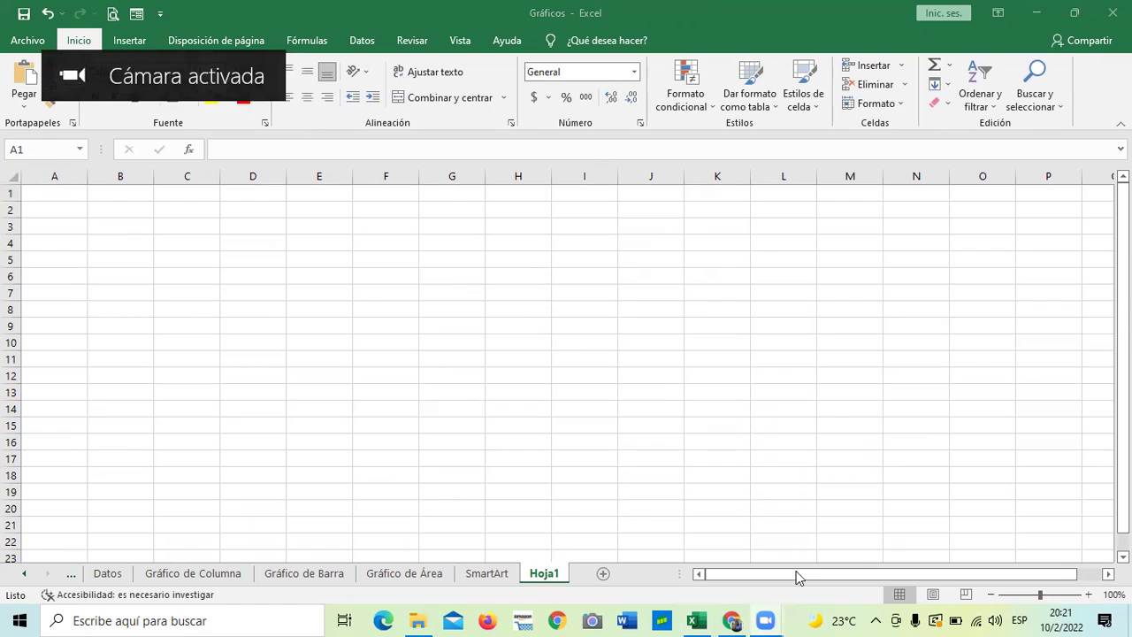
Insert a Jerarquía horizontal SmartArt graphic from the Jerarquía category on the new sheet
left_click(141, 46)
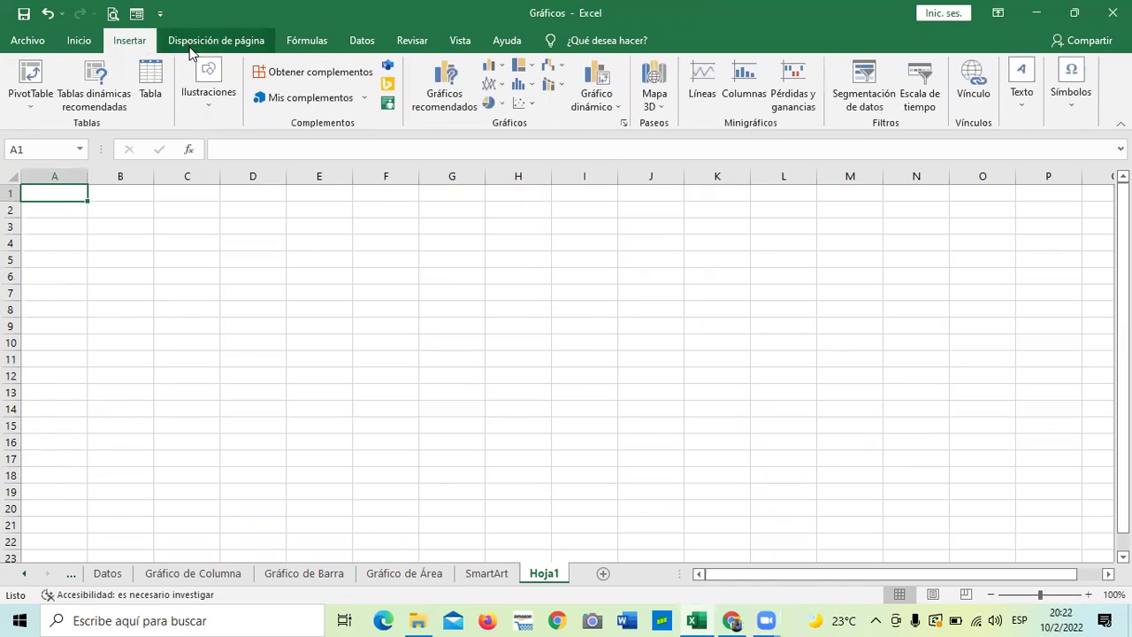
left_click(212, 104)
left_click(295, 141)
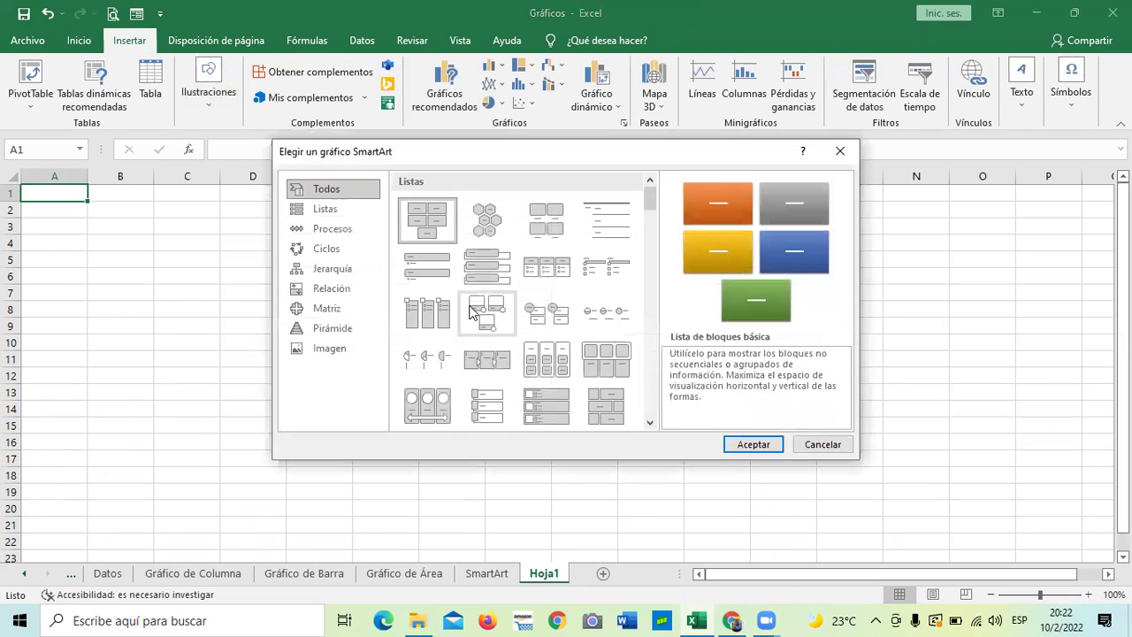
left_click_drag(575, 160, 696, 219)
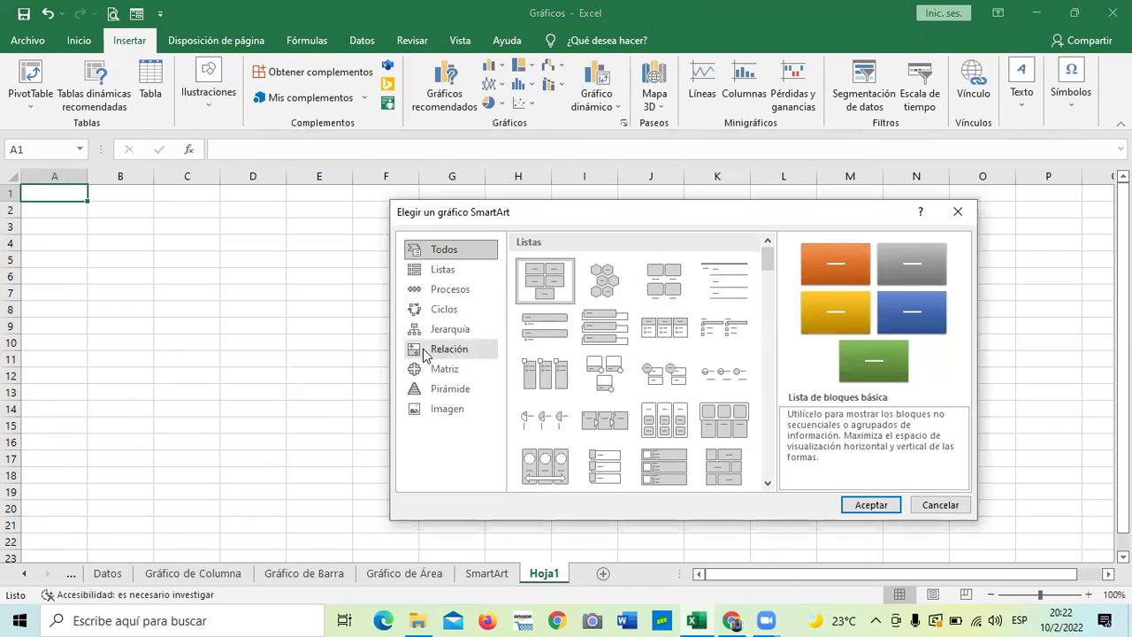
left_click(450, 329)
left_click_drag(567, 205, 540, 158)
left_click(574, 303)
left_click(841, 453)
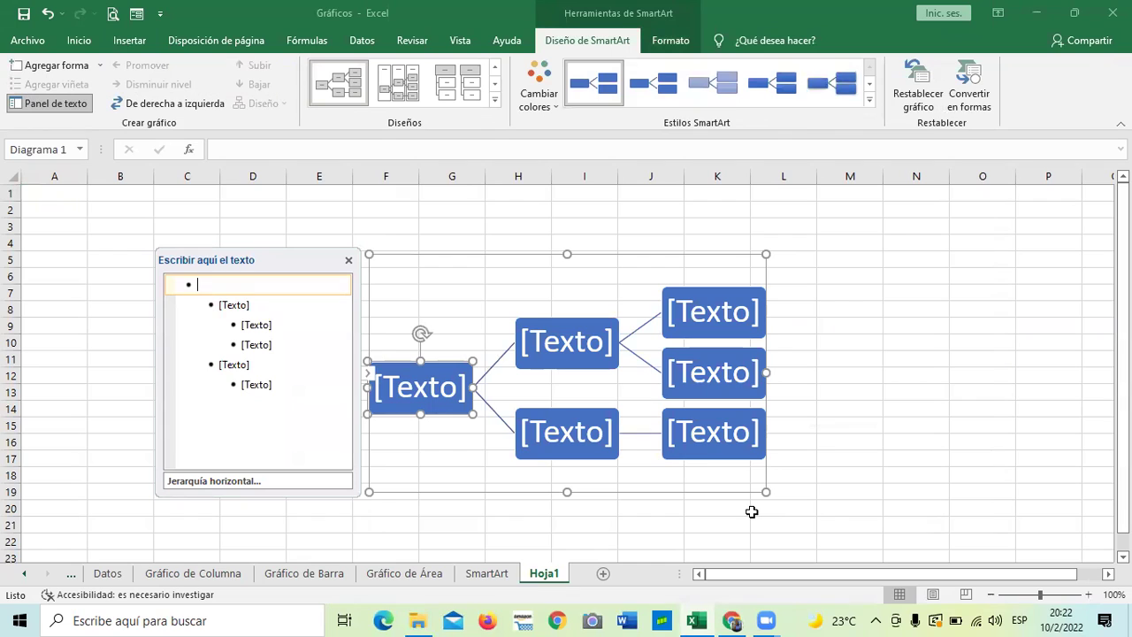
Close the text pane and enter INFORMATICA directly in the hierarchy's first-level box
left_click(576, 277)
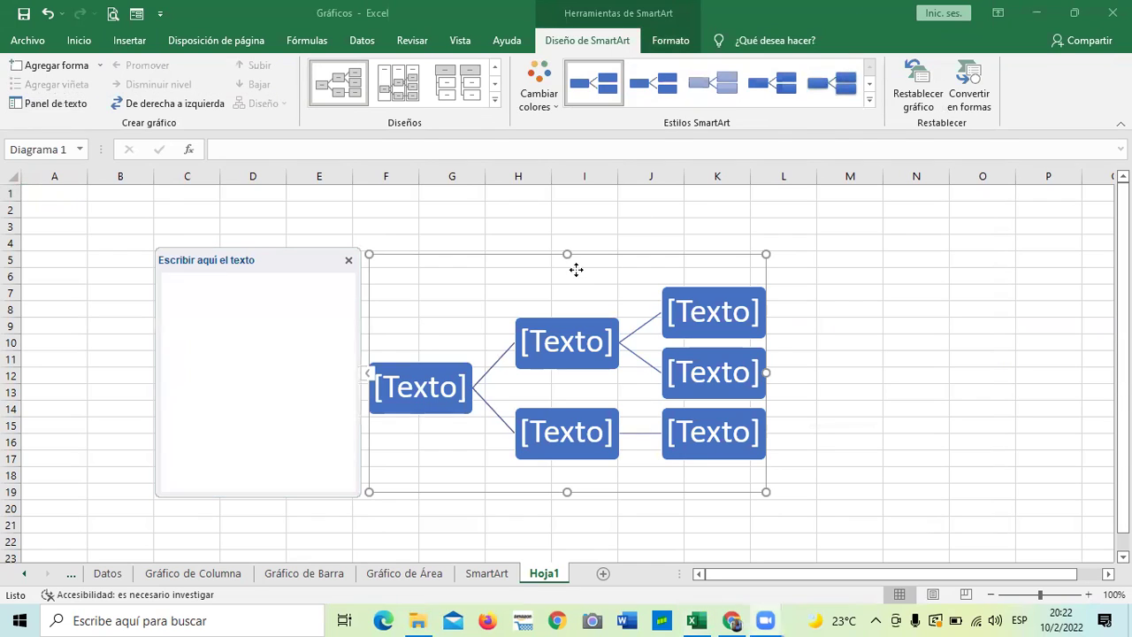
left_click(349, 262)
left_click(425, 392)
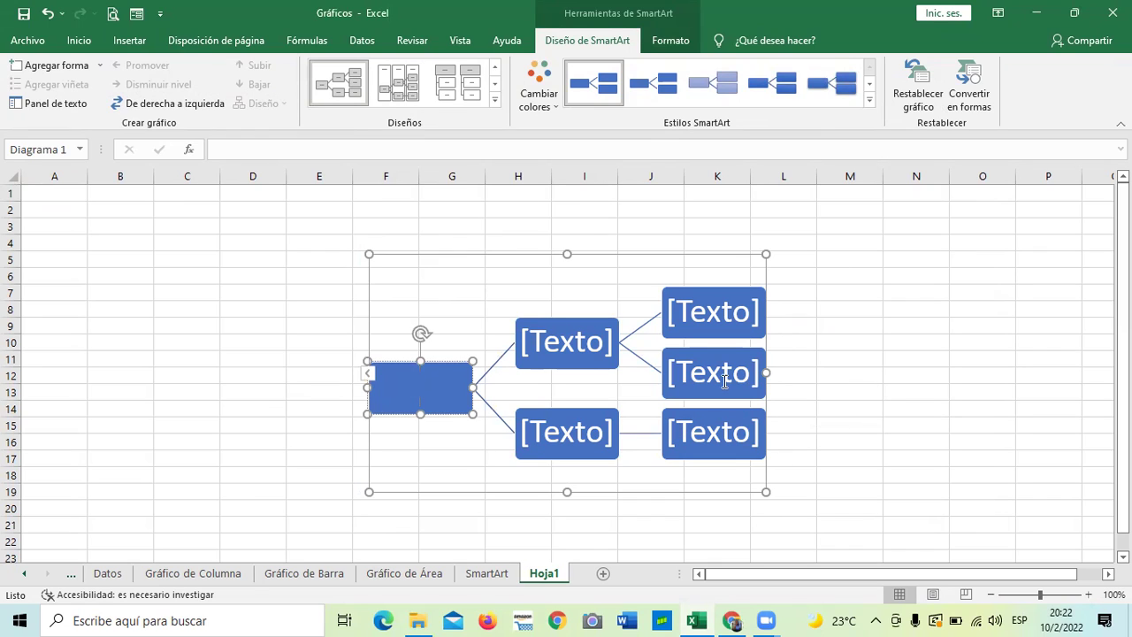
left_click(830, 383)
left_click(437, 386)
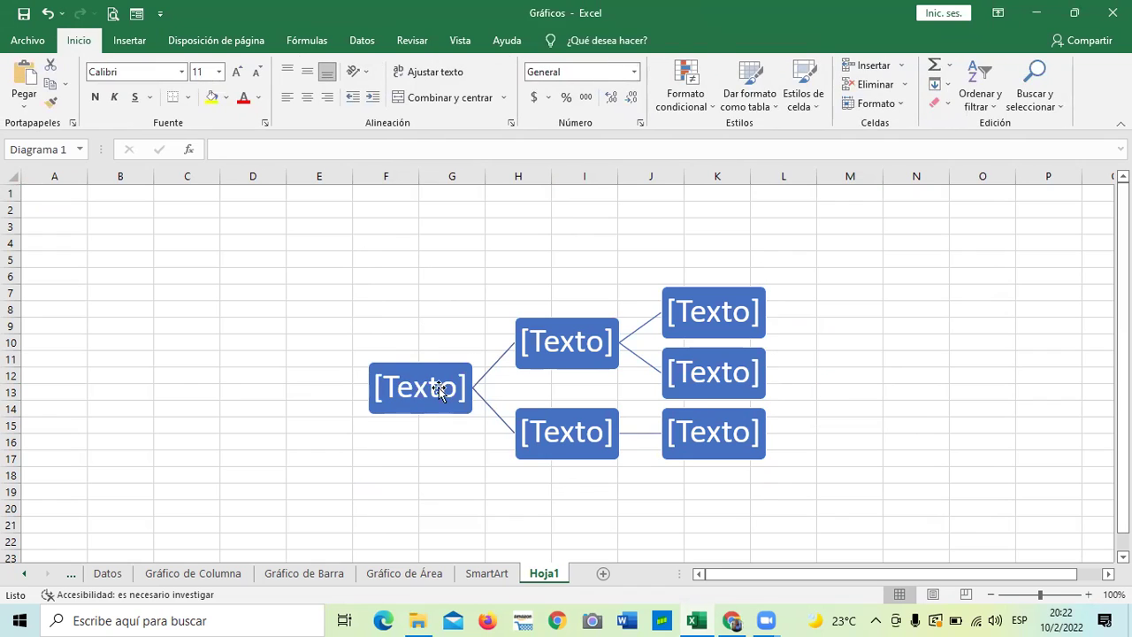
key("Caps_Lock")
type("IN")
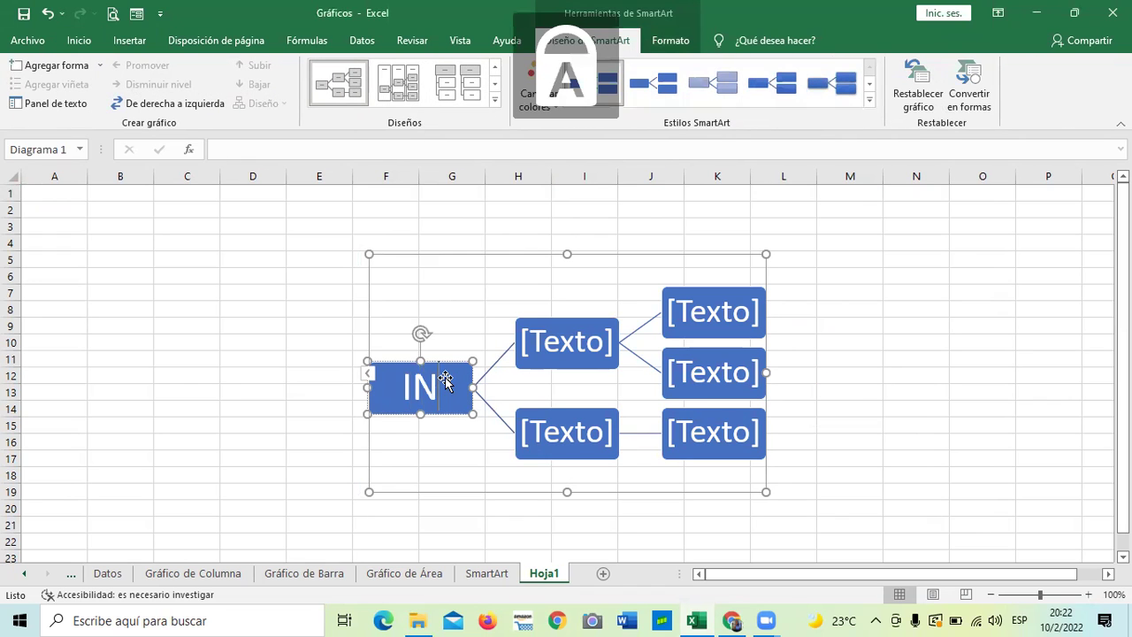
type("FORMAT")
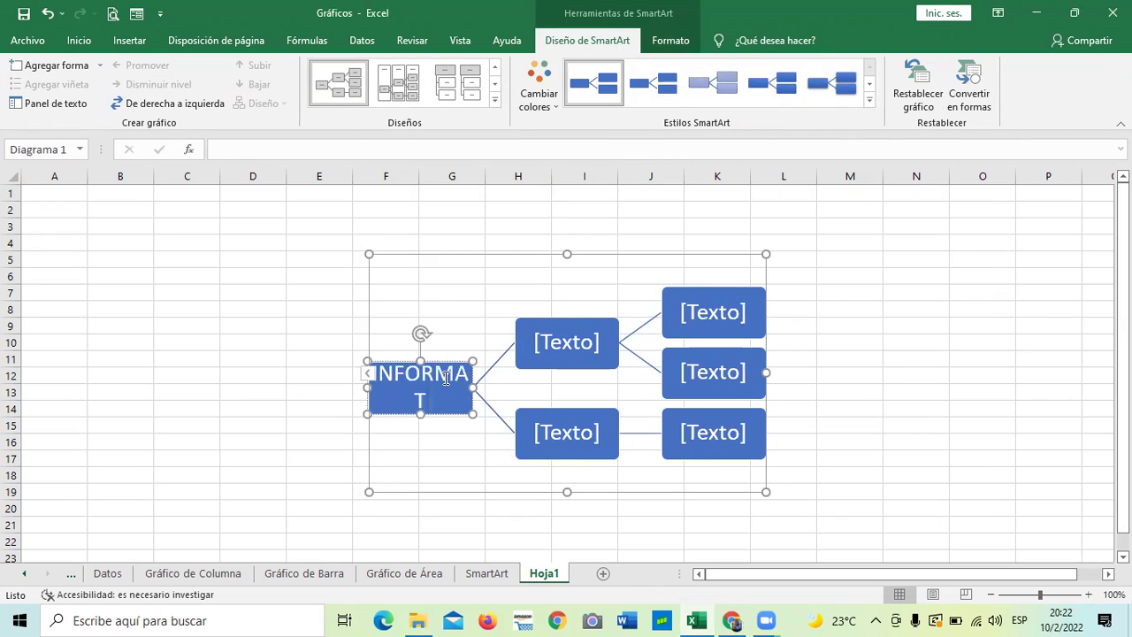
type("ICA")
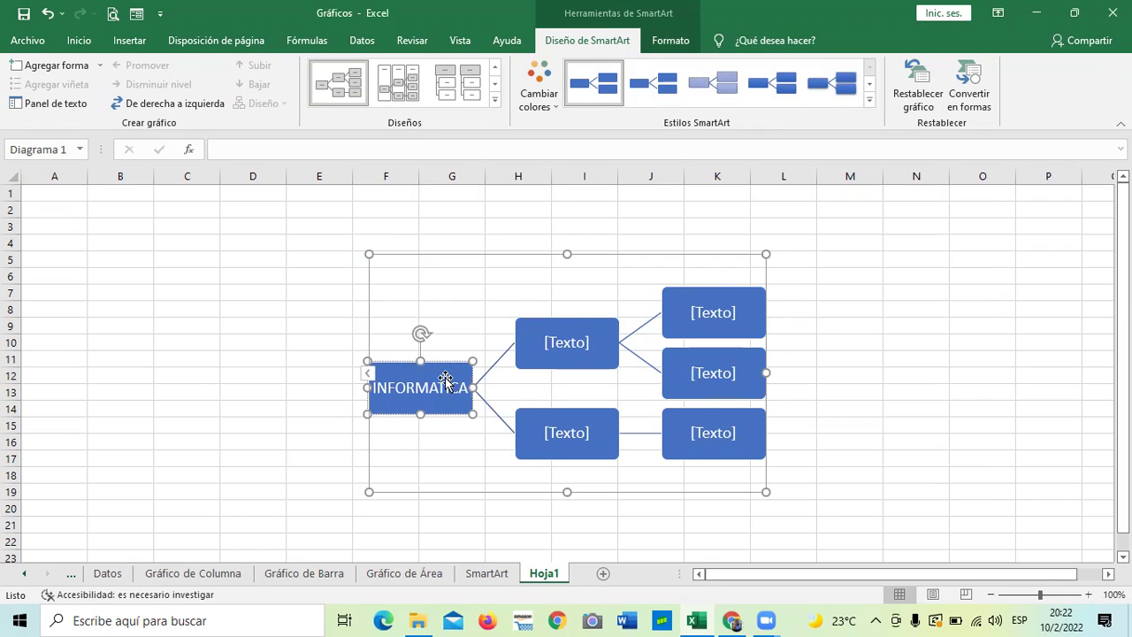
Fill the two second-level boxes of the hierarchy with HARDWARE in the upper one and SOFTWARE in the lower one
left_click(495, 299)
left_click(569, 343)
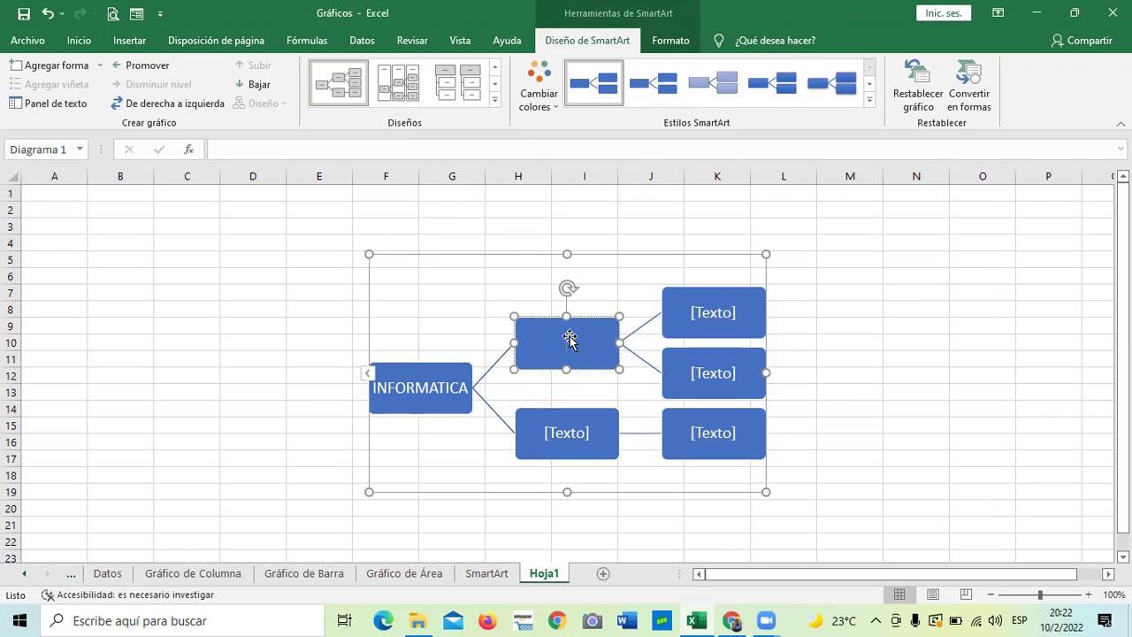
type("HARDWARE")
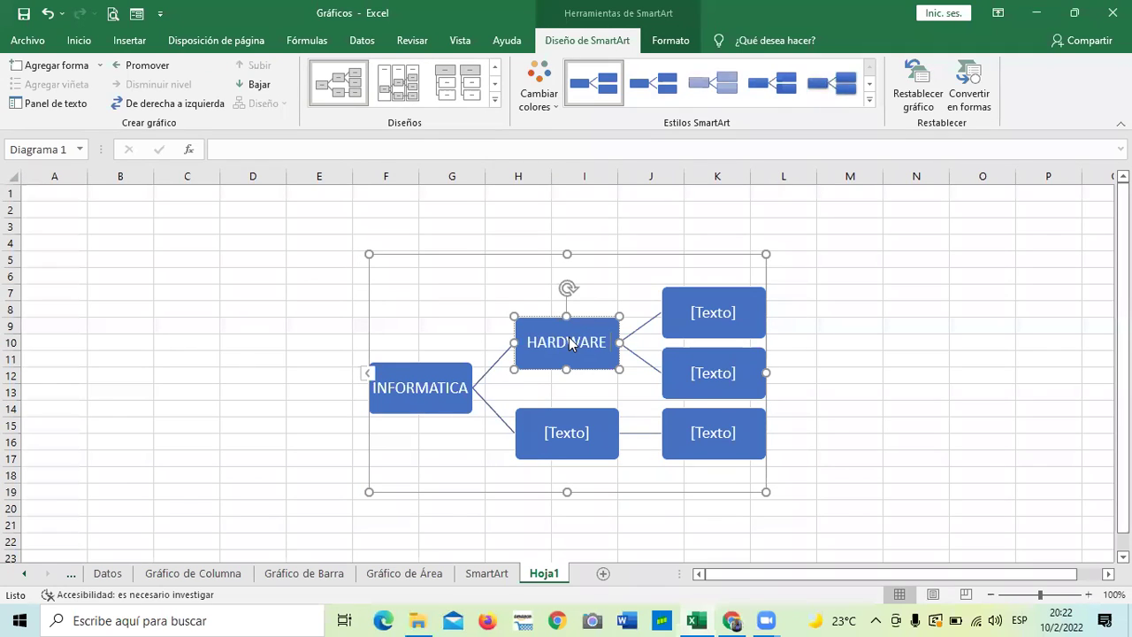
left_click(584, 433)
type("SOFTWARE")
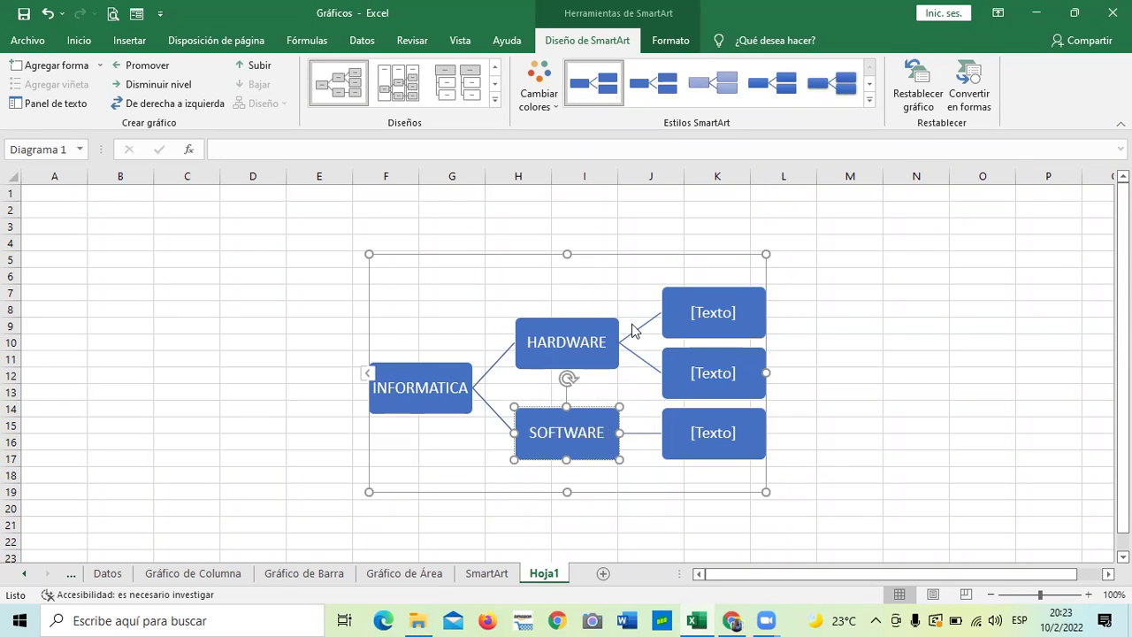
Fill the two third-level boxes under HARDWARE with MOUSE in the upper one and TECLADO in the lower one
left_click(911, 375)
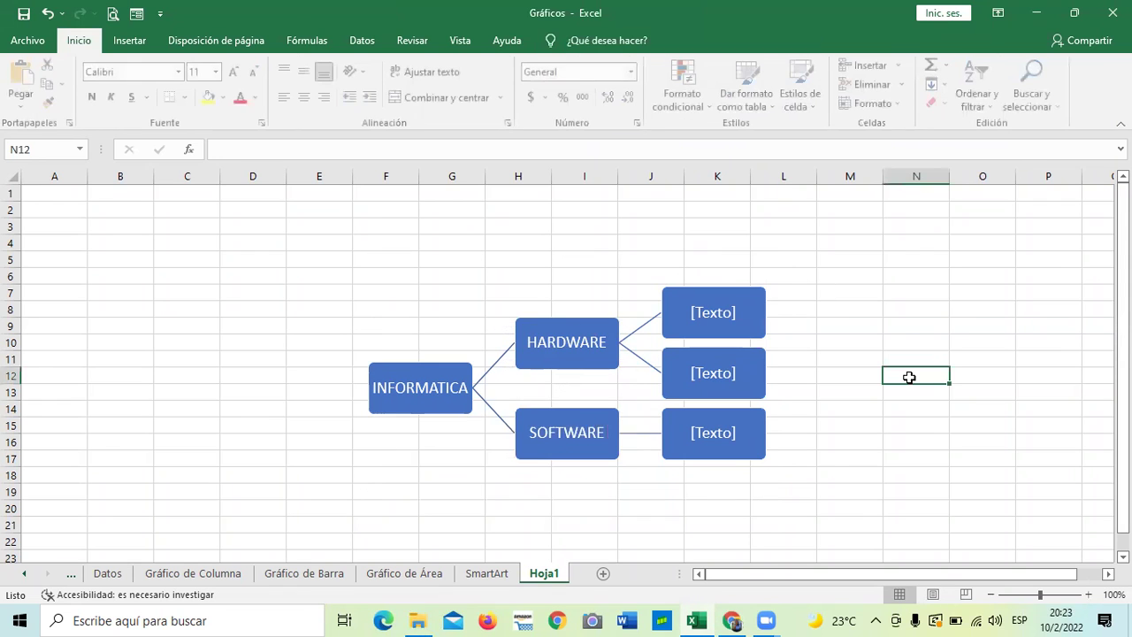
left_click(715, 303)
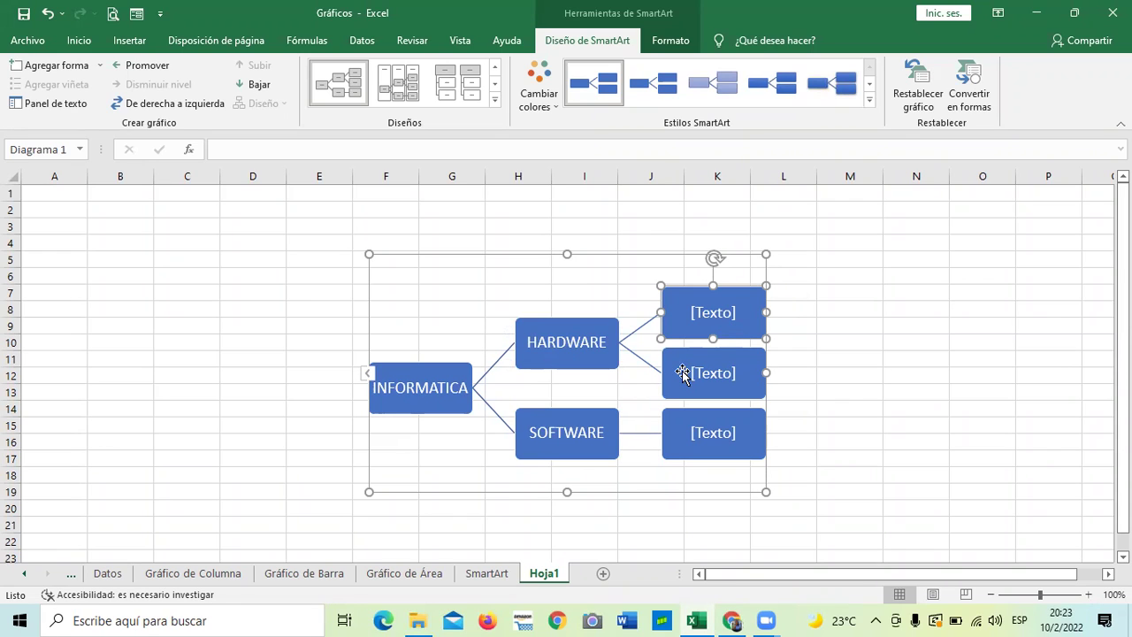
left_click(733, 314)
type("MOUSE")
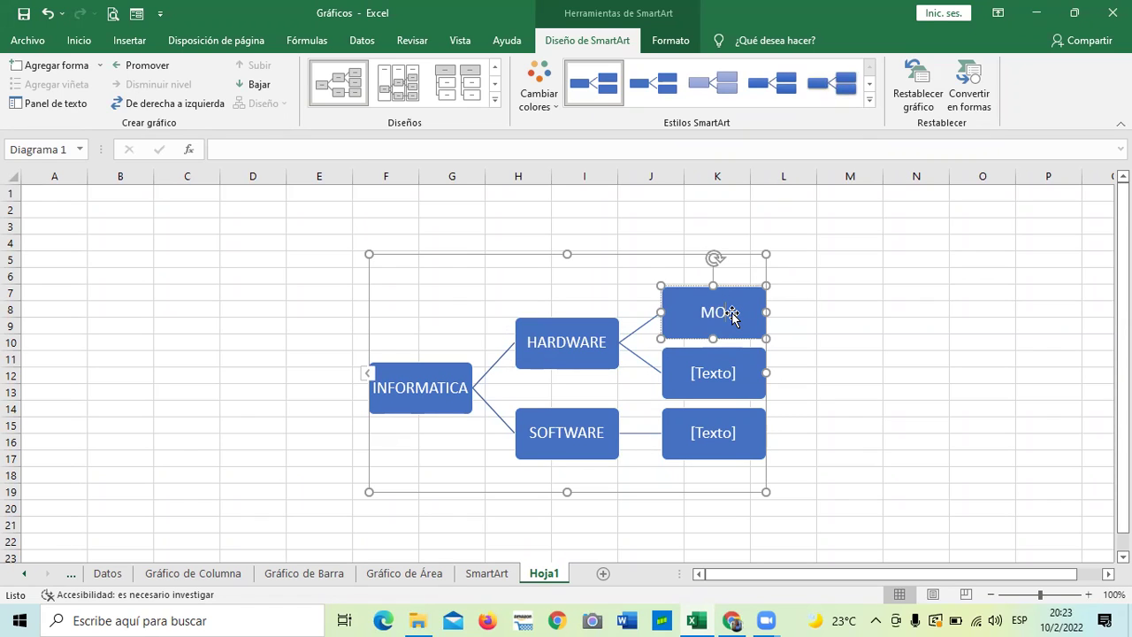
left_click(710, 378)
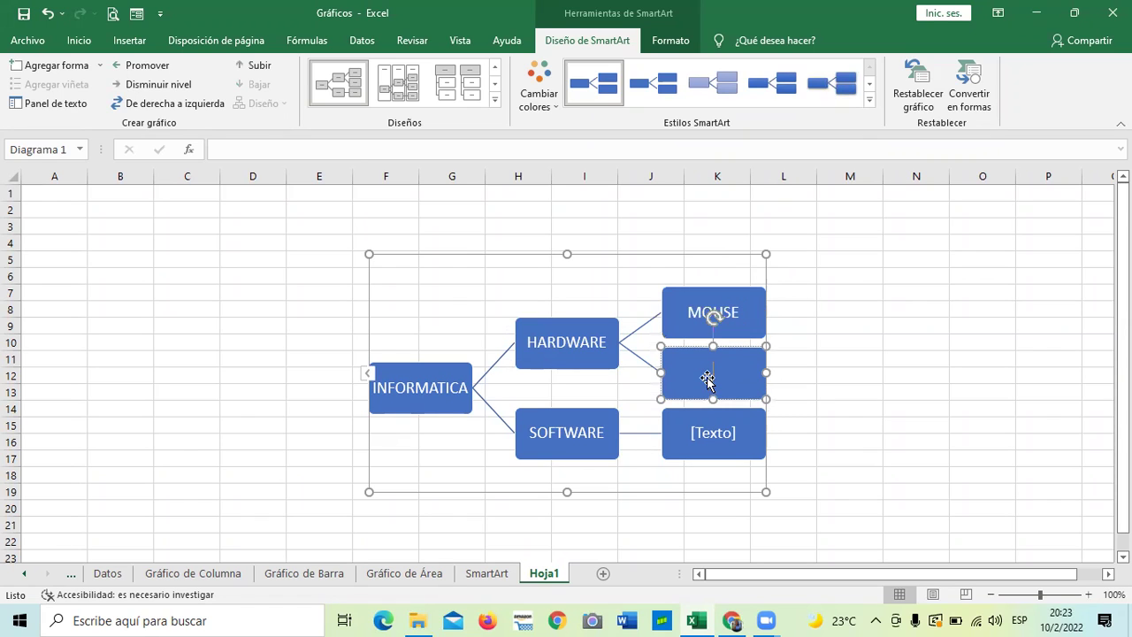
type("TECLADO")
left_click(830, 351)
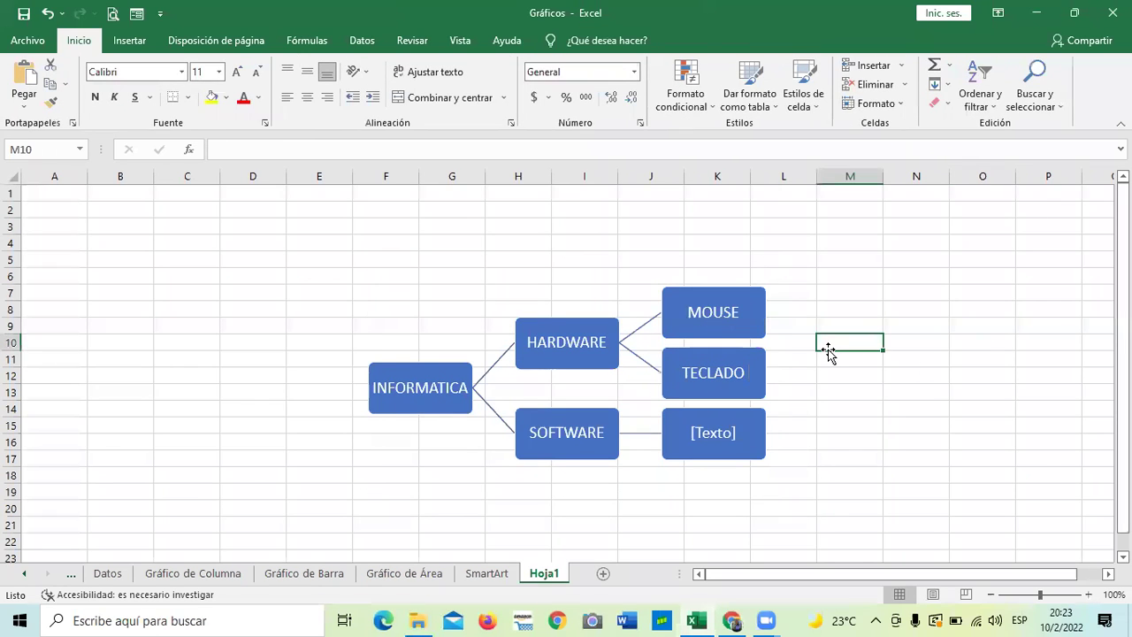
Add an empty third-level box between MOUSE and TECLADO under HARDWARE
left_click(740, 300)
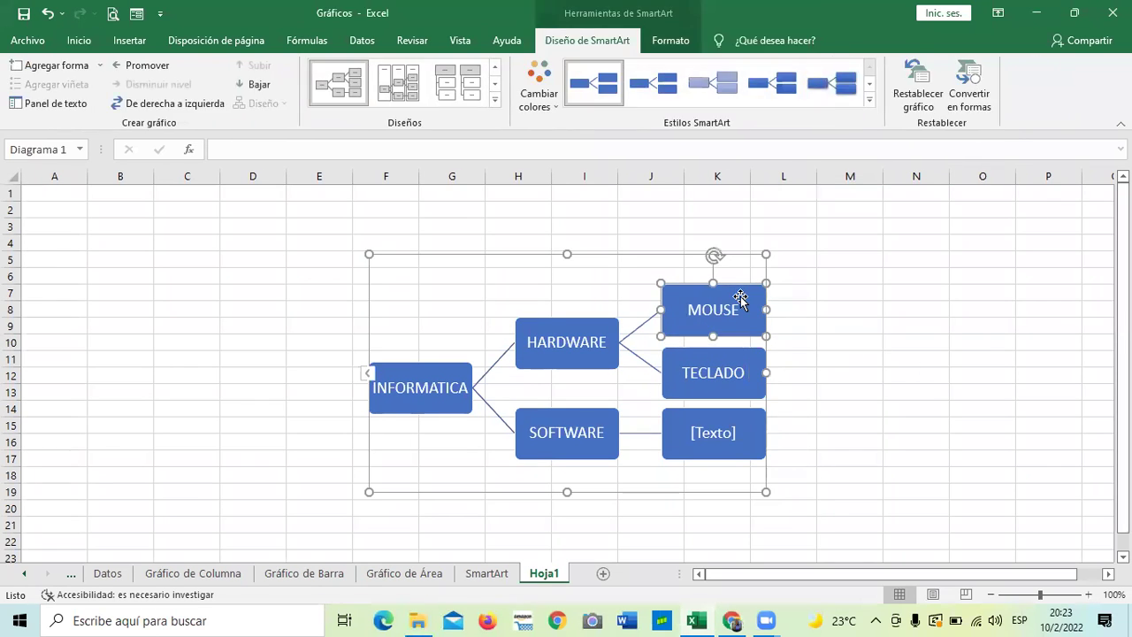
left_click(841, 357)
left_click(746, 381)
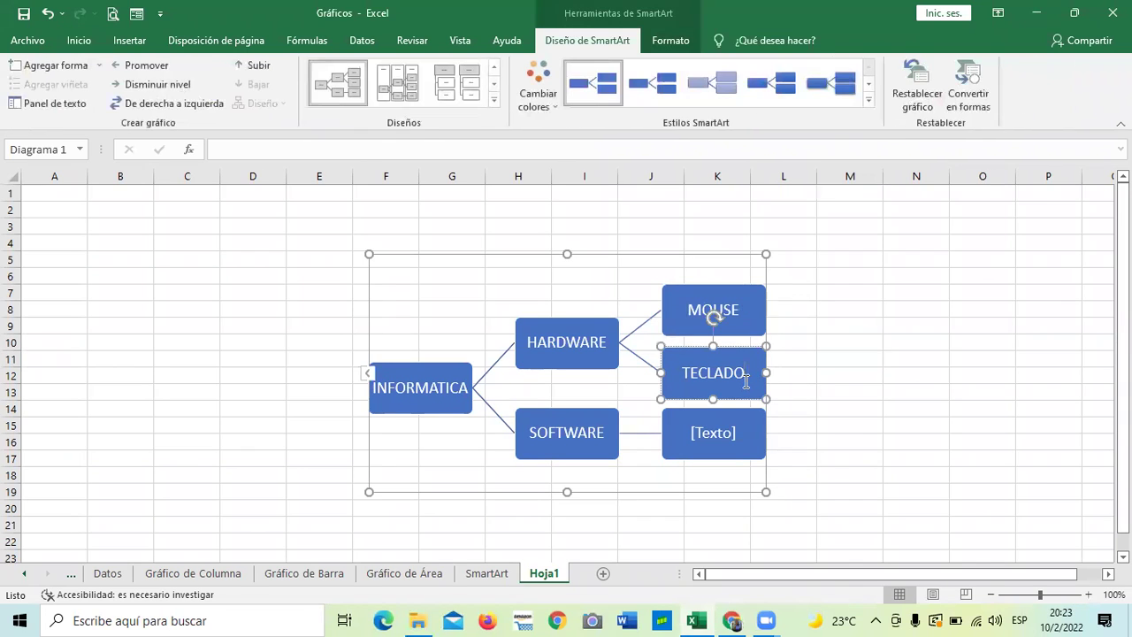
left_click(739, 293)
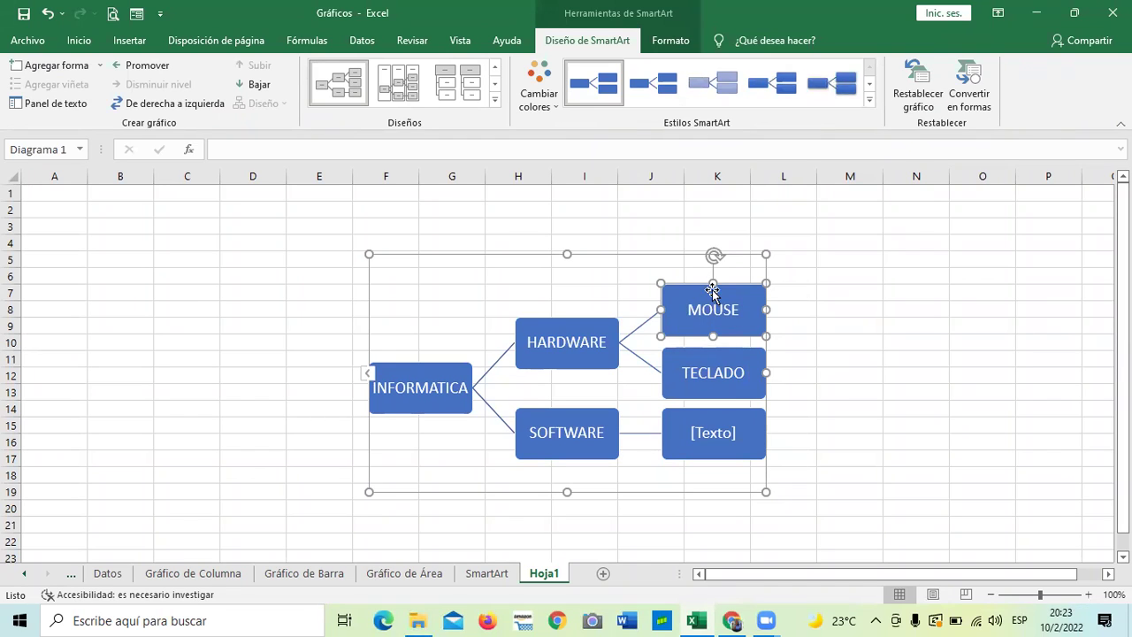
left_click(589, 332)
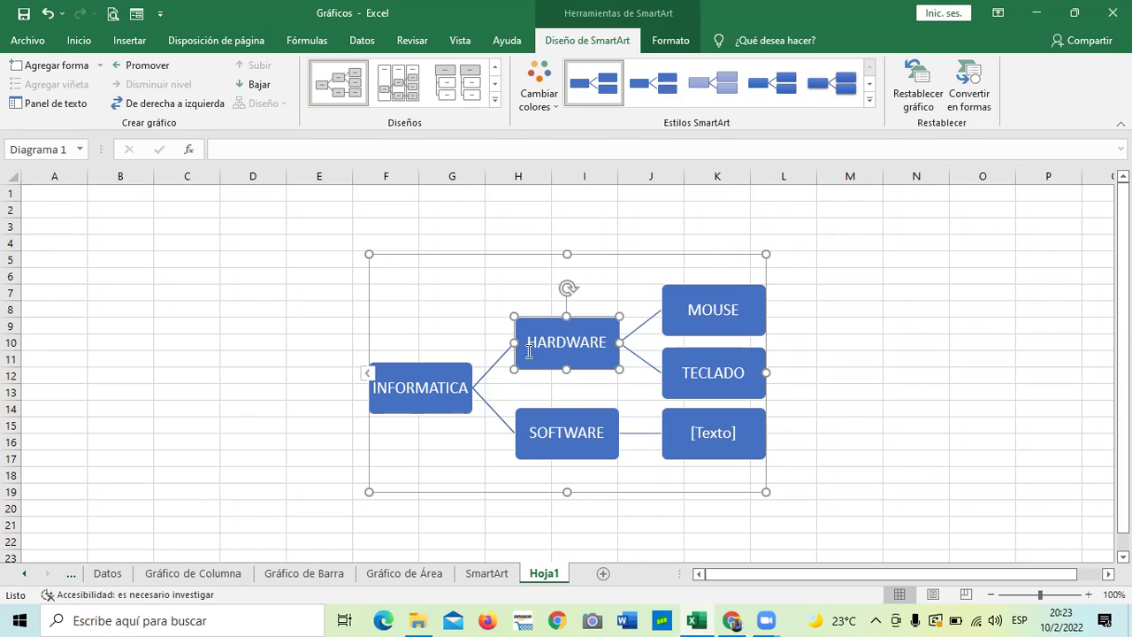
left_click(742, 306)
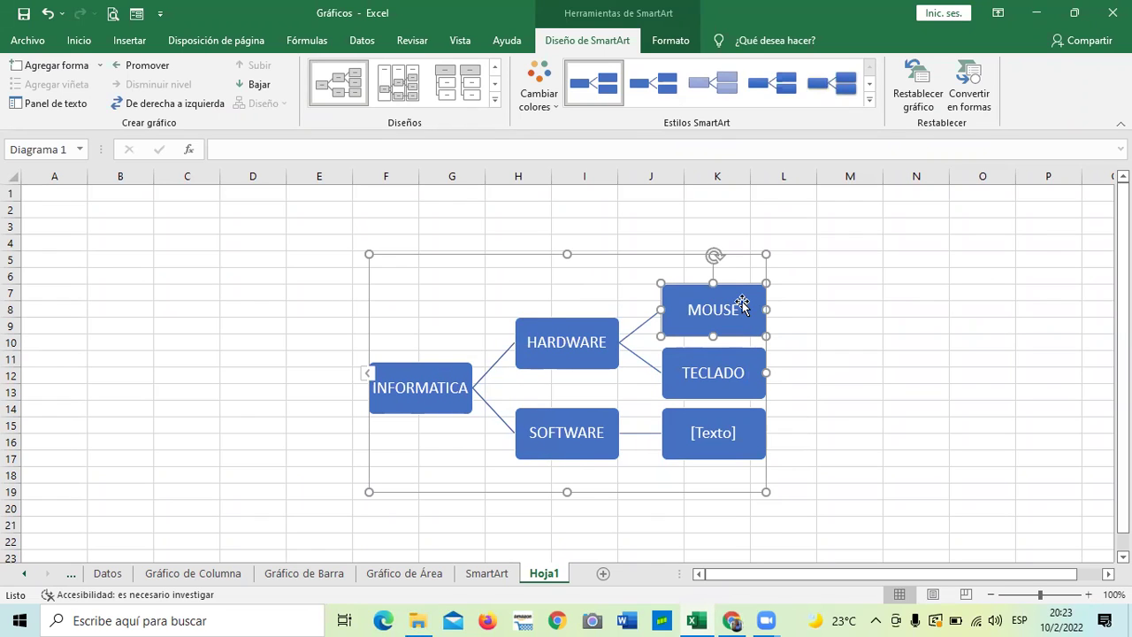
left_click(78, 71)
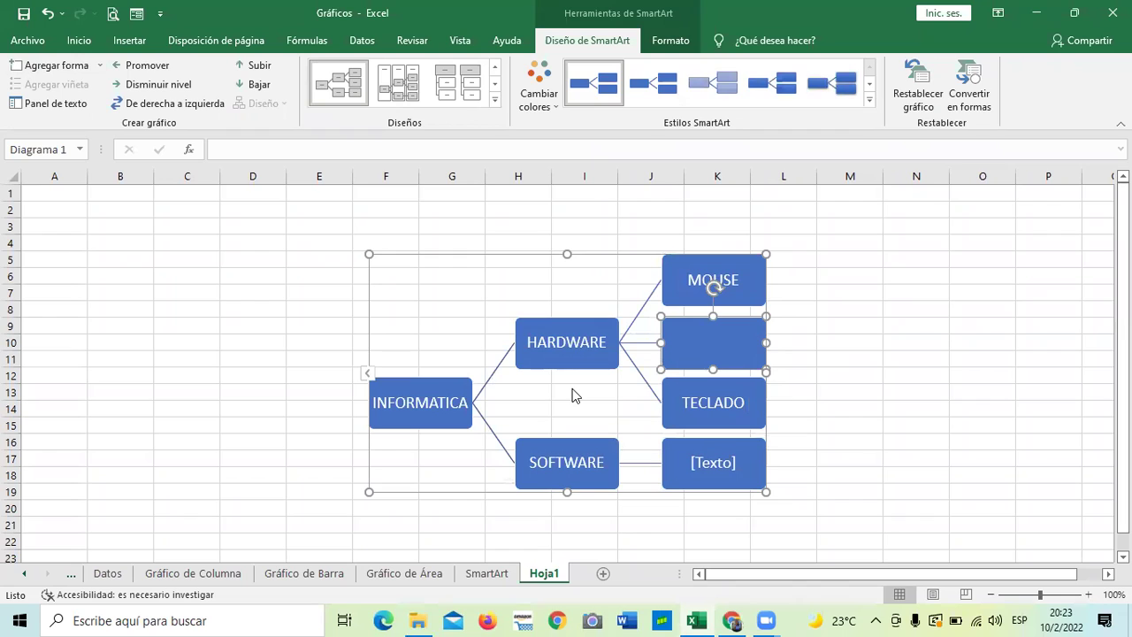
Try adding a shape from the MOUSE box, and delete the resulting fourth-level box
left_click(729, 267)
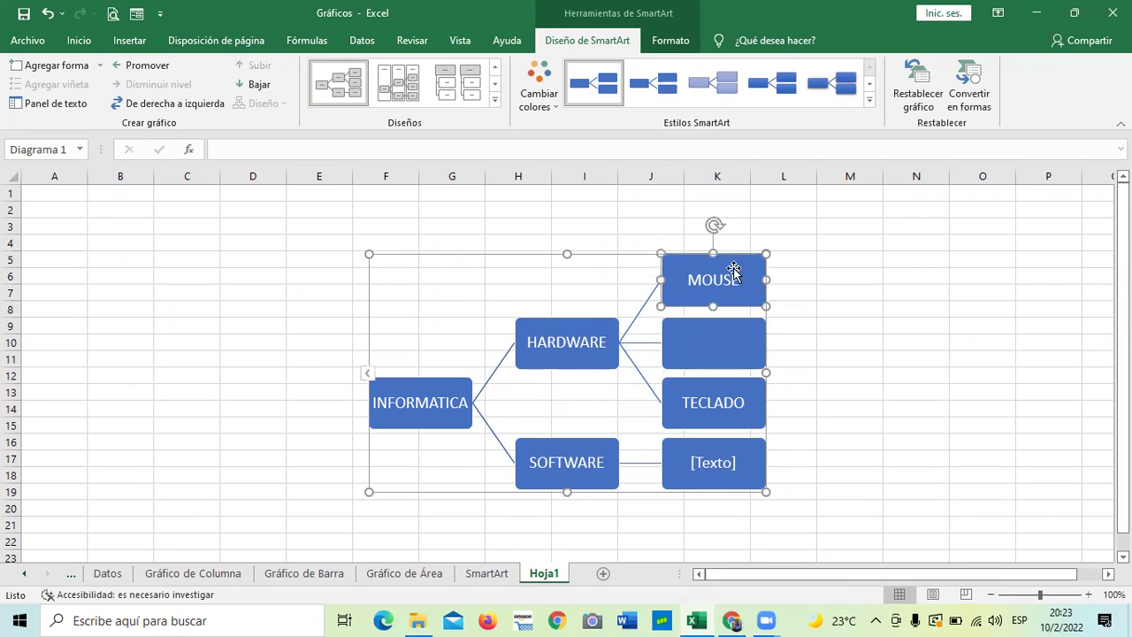
left_click(71, 70)
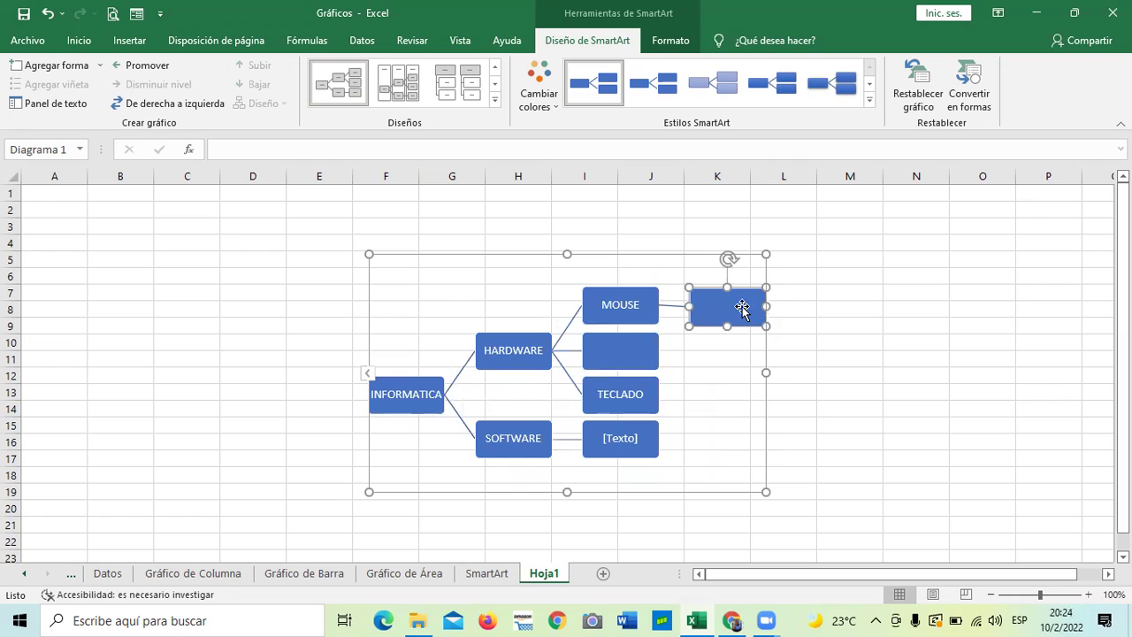
key("Delete")
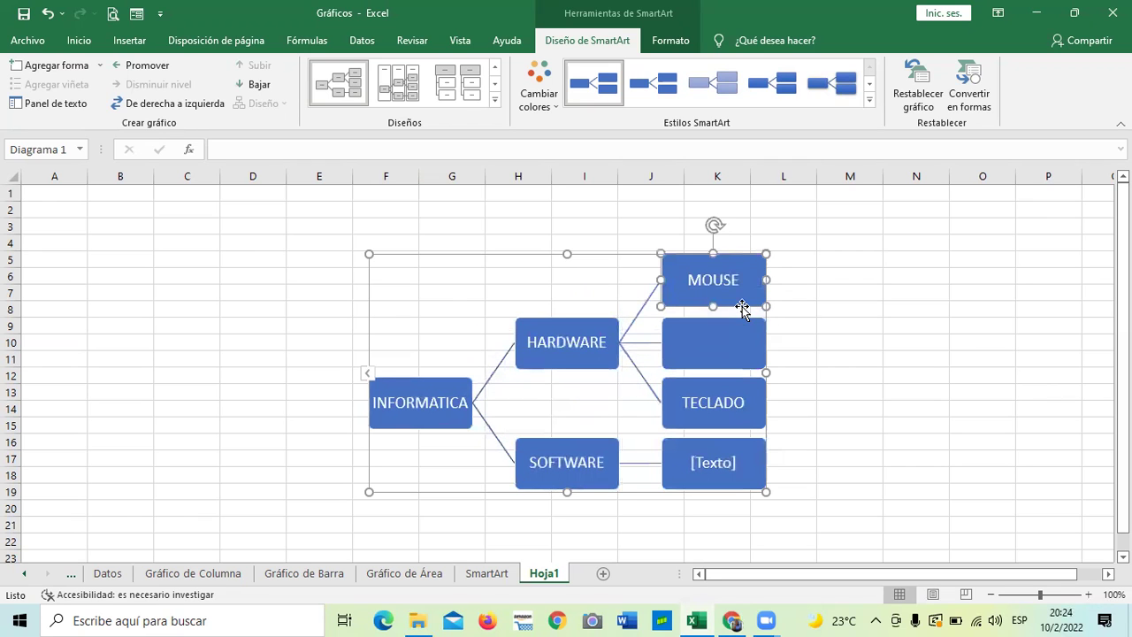
left_click(870, 302)
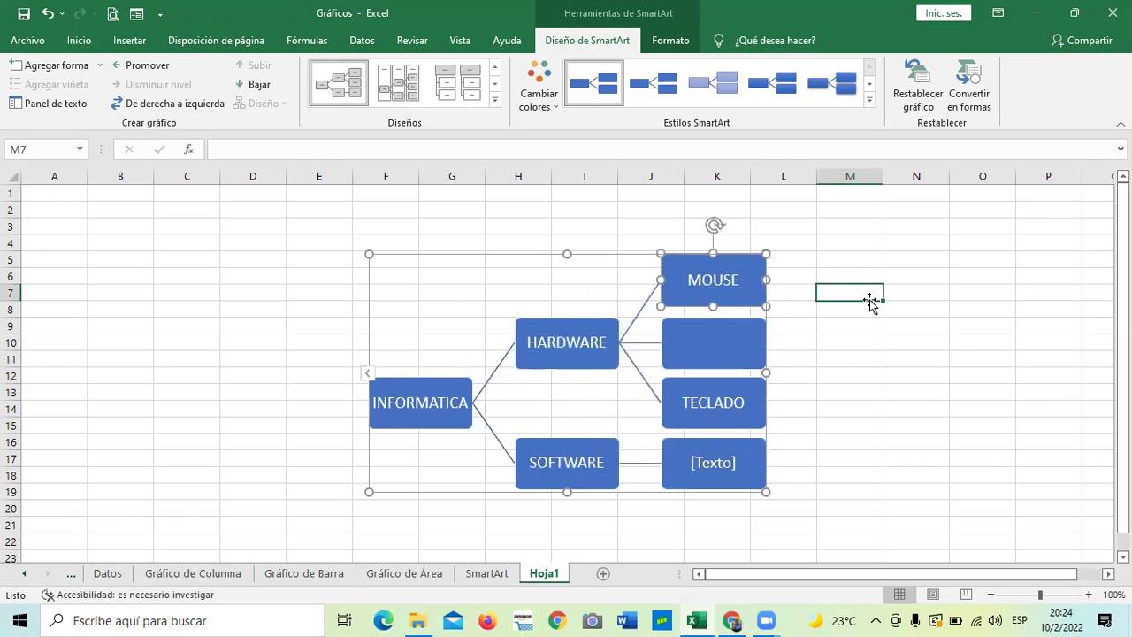
Try Agregar forma debajo on the empty box between MOUSE and TECLADO, and undo the addition
left_click(712, 343)
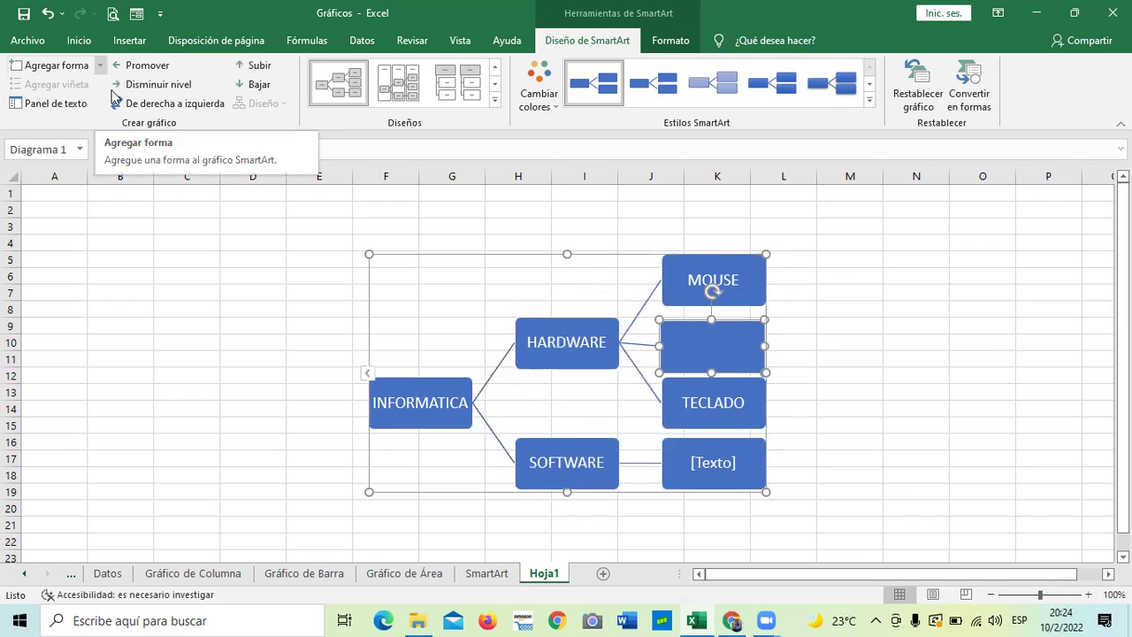
left_click(100, 64)
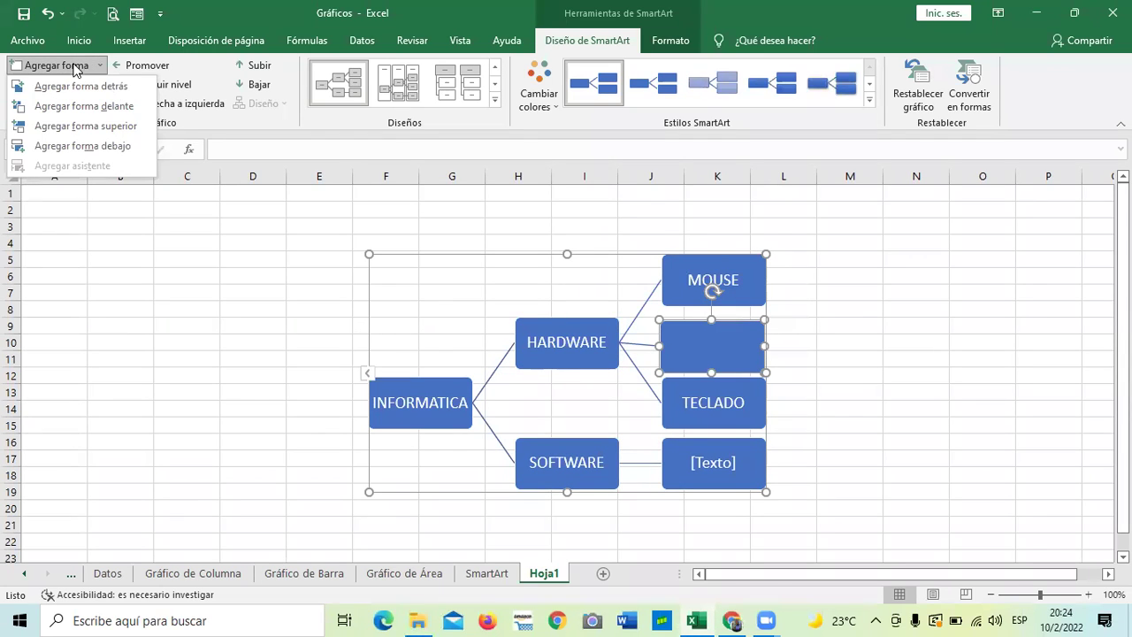
left_click(75, 146)
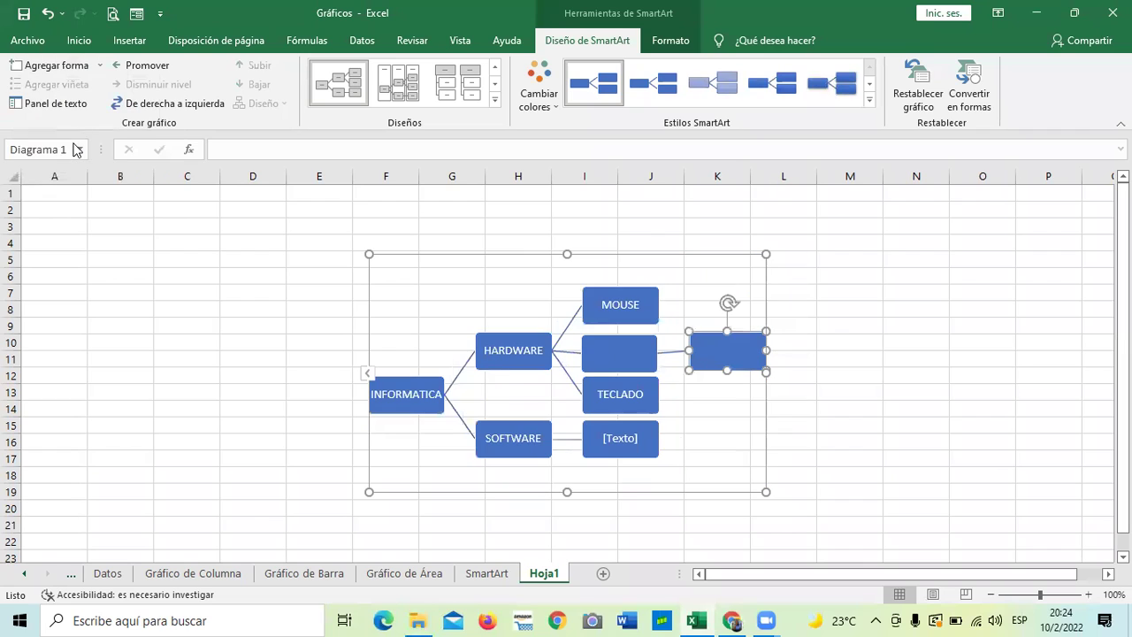
left_click(48, 13)
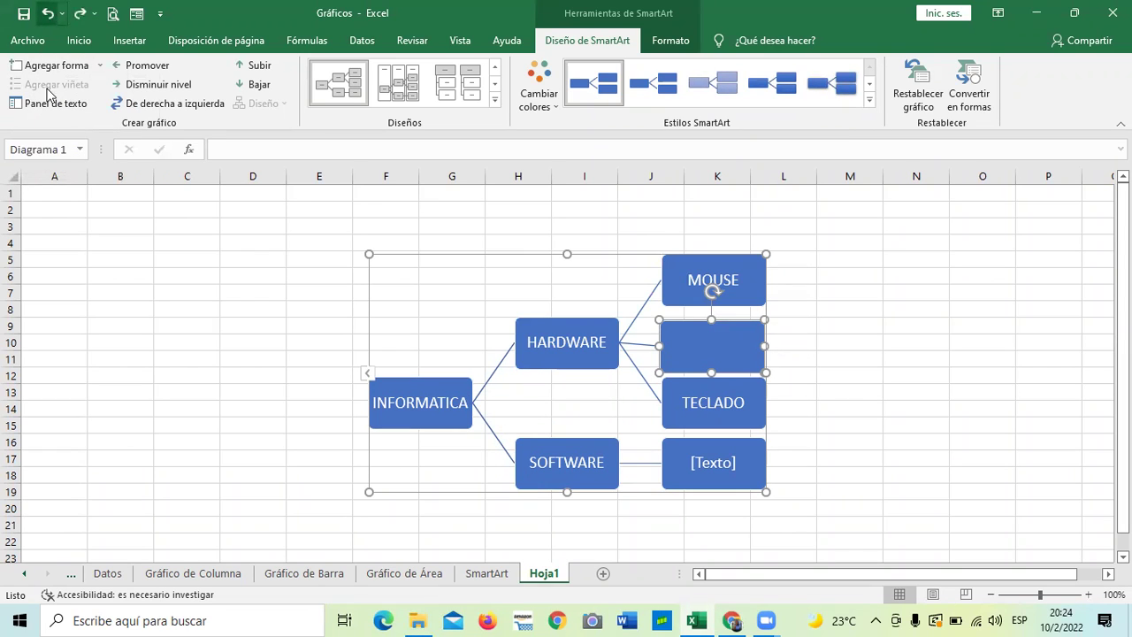
Add an empty third-level box above MOUSE with the Agregar forma delante option
left_click(682, 258)
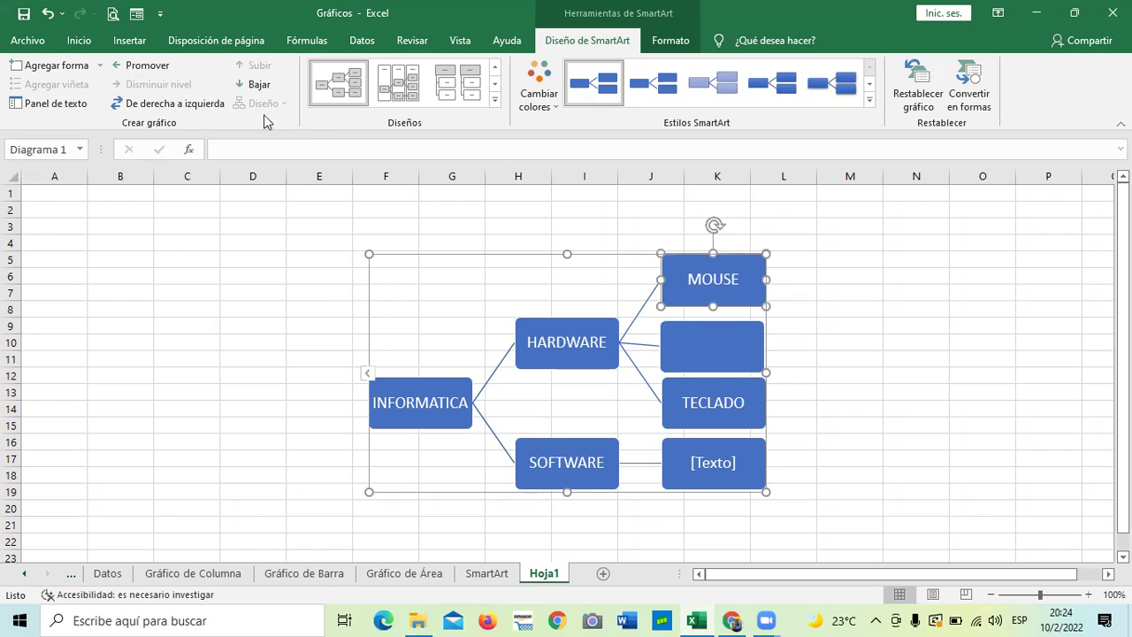
left_click(99, 65)
left_click(100, 107)
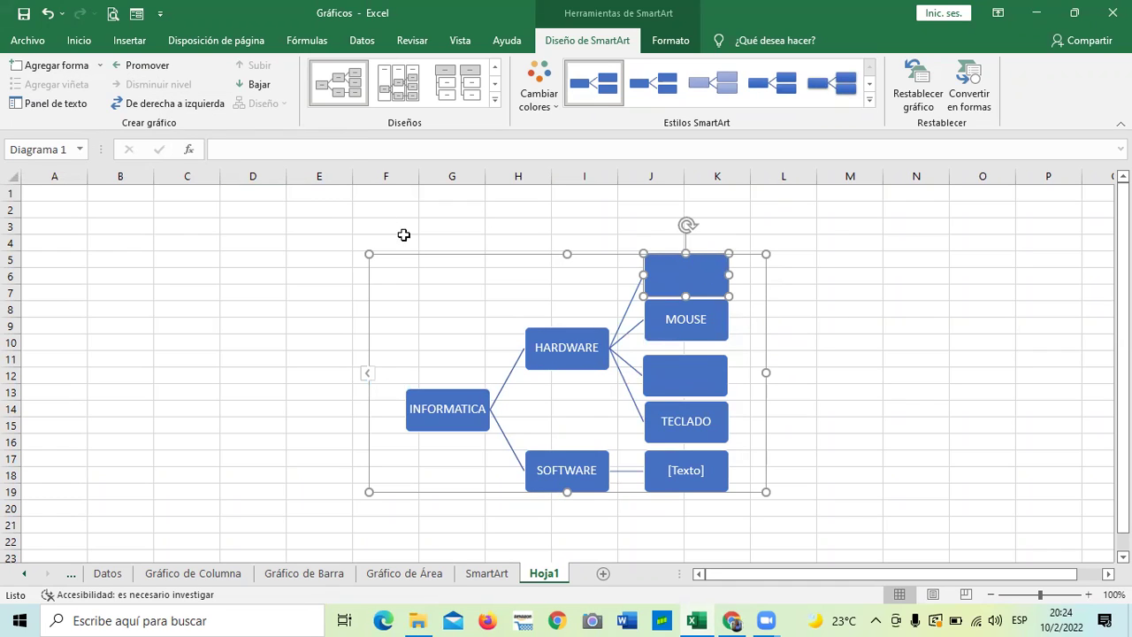
Move the empty box below MOUSE and the TECLADO box slightly upward to tighten the spacing of the HARDWARE branch
left_click_drag(679, 370, 676, 363)
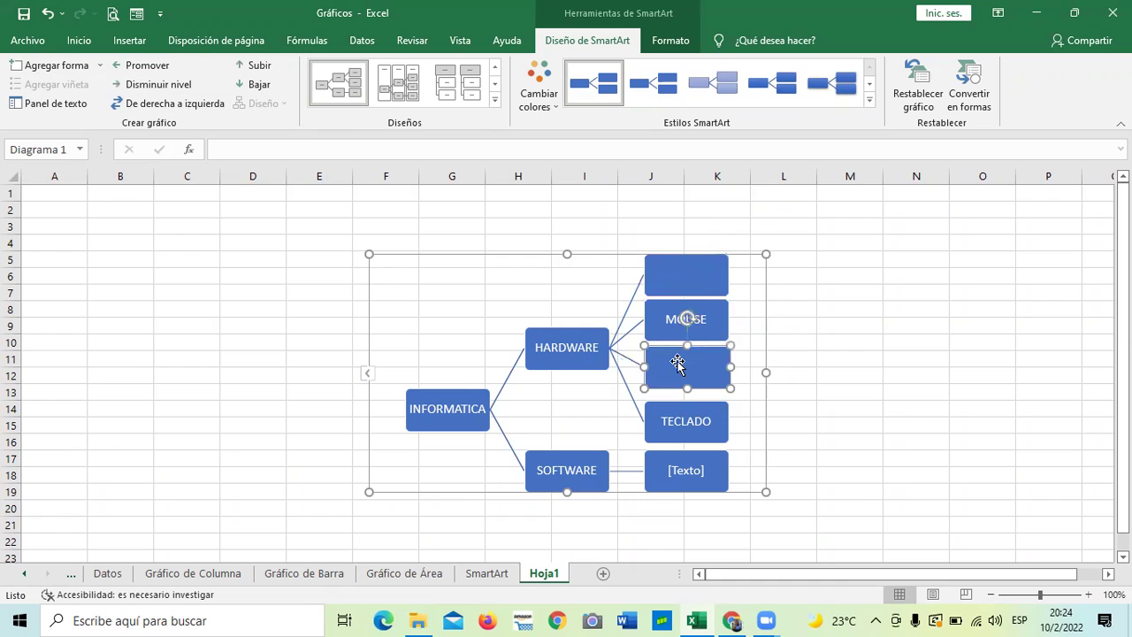
left_click(680, 412)
left_click_drag(672, 410, 669, 398)
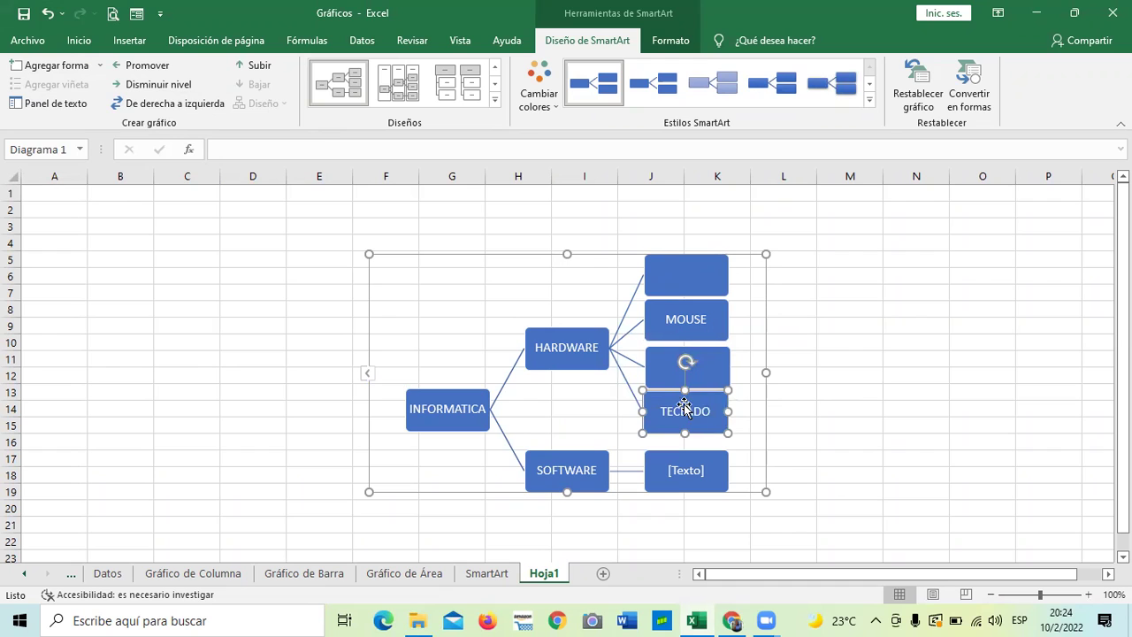
left_click(808, 359)
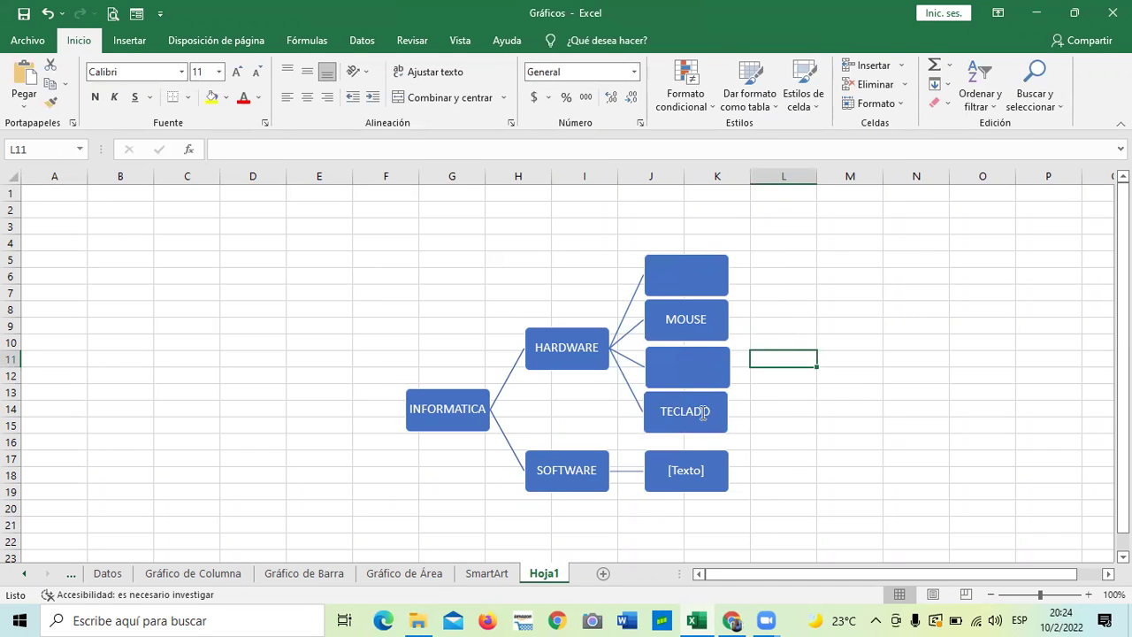
Enter MONITOR in the empty box above MOUSE
left_click_drag(703, 413, 711, 412)
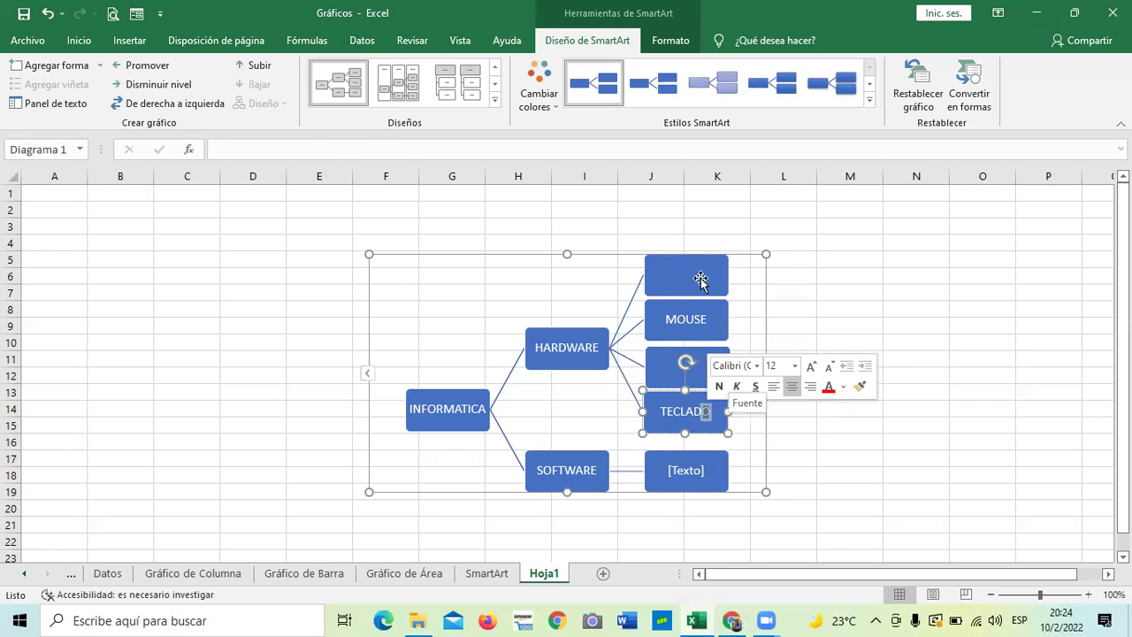
left_click(101, 65)
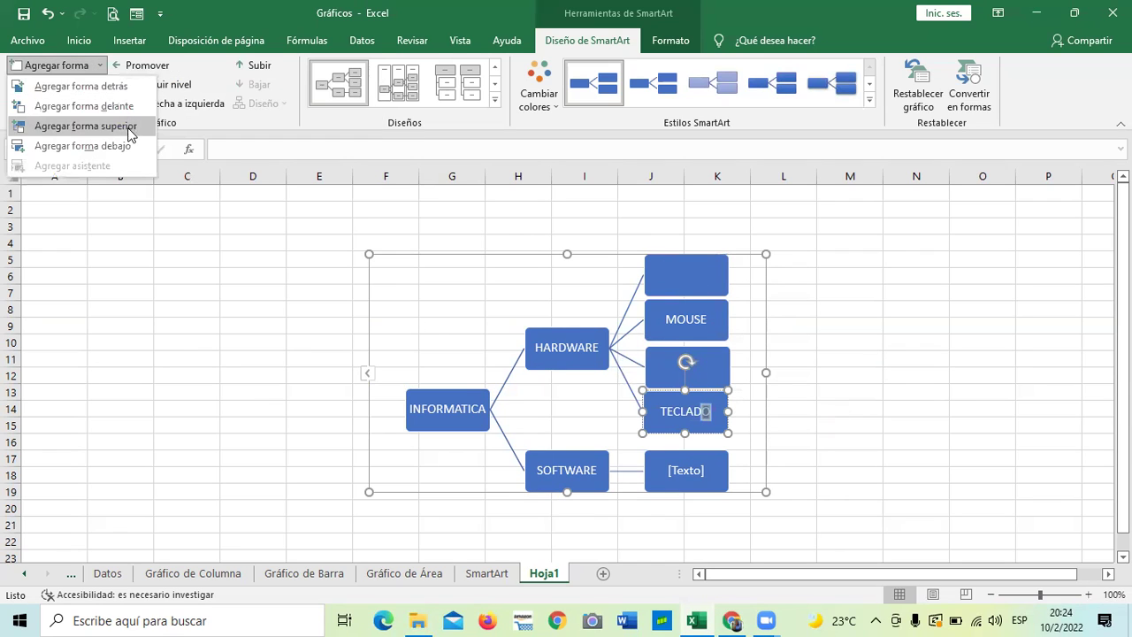
left_click(697, 275)
left_click(696, 275)
type("MONITOR")
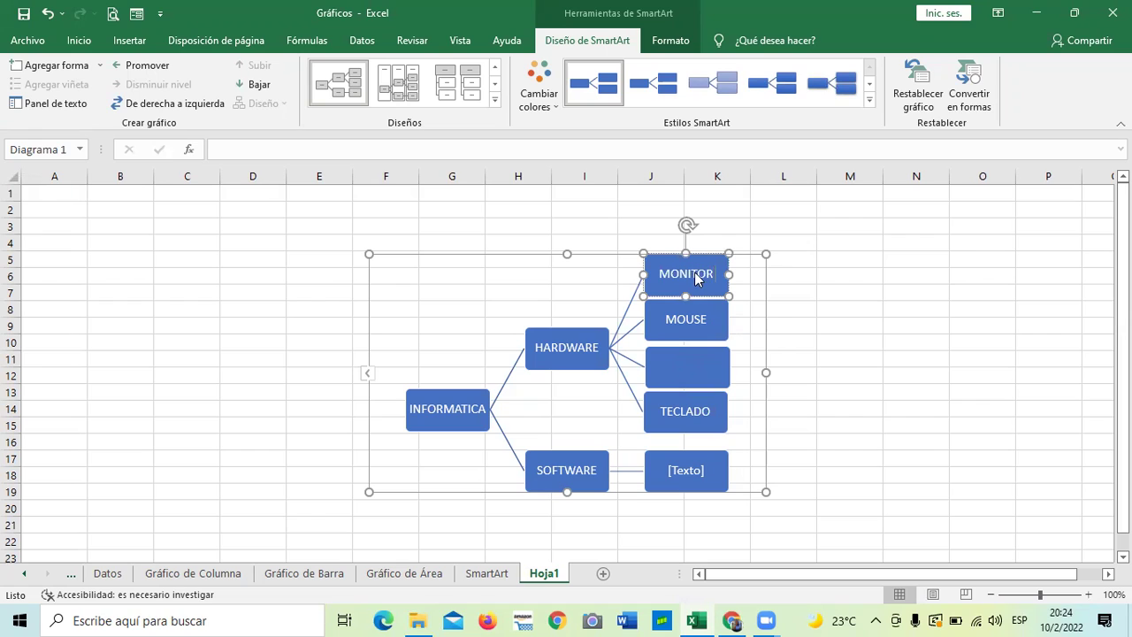
Enter CPU in the empty box between MOUSE and TECLADO
left_click(685, 366)
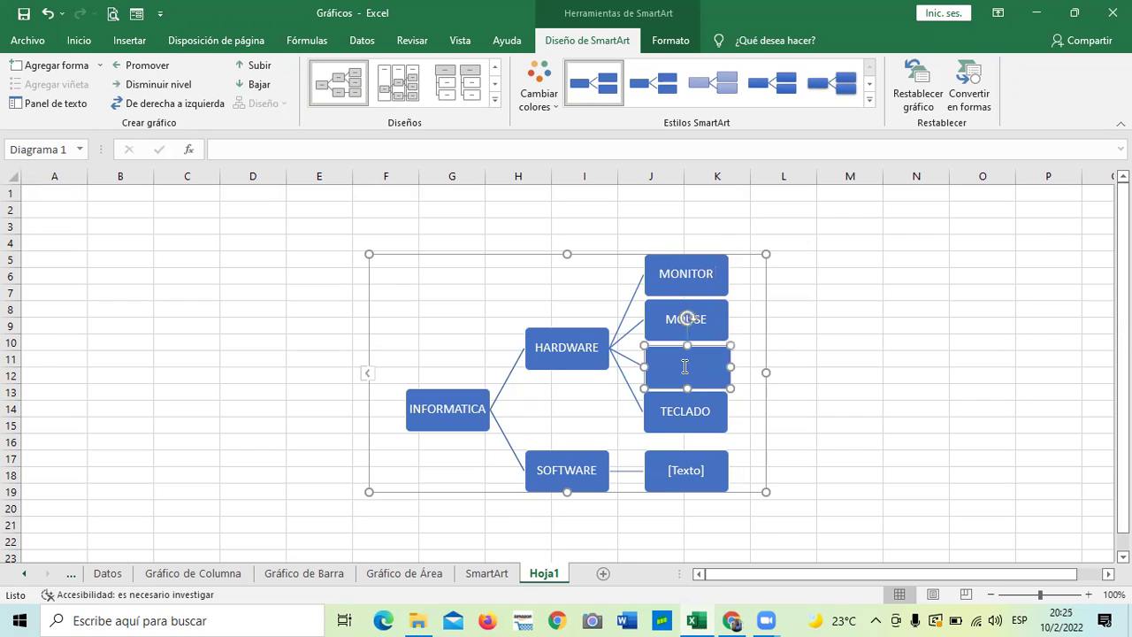
type("COU")
key("BackSpace")
type("CPU")
left_click(807, 379)
Add a second third-level box under SOFTWARE, below its existing placeholder box
left_click(579, 468)
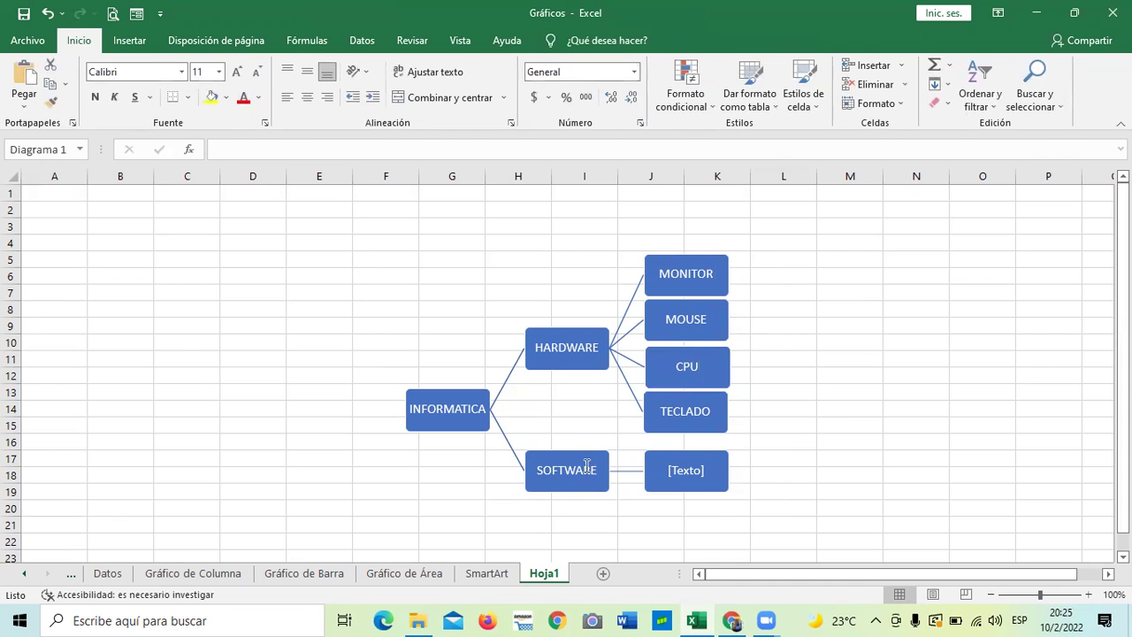
left_click(670, 473)
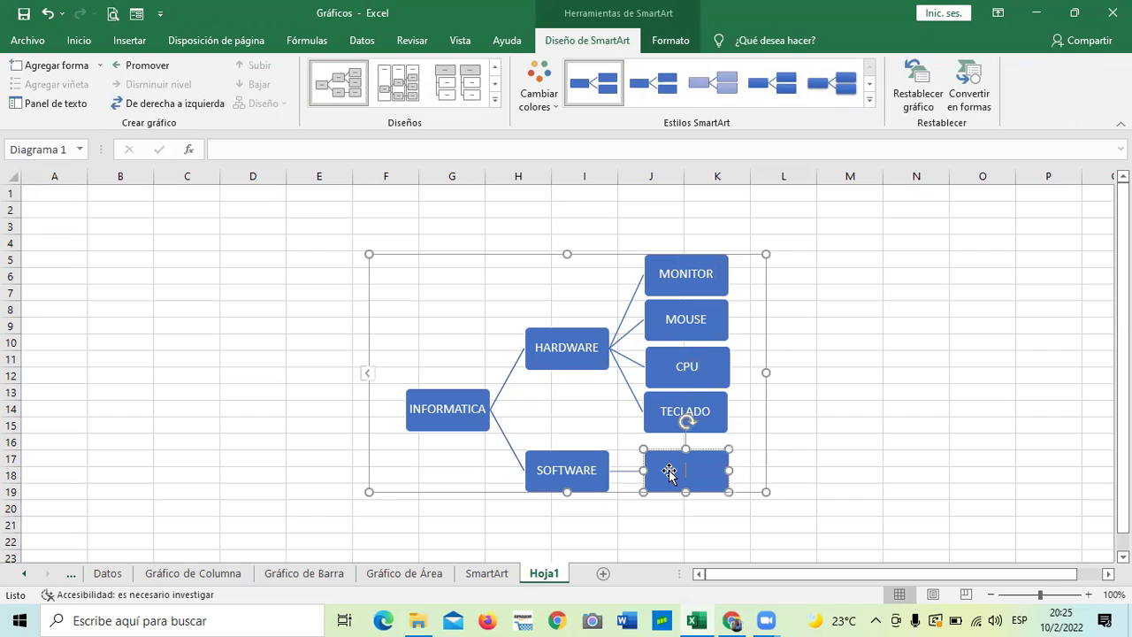
key("Escape")
left_click(80, 68)
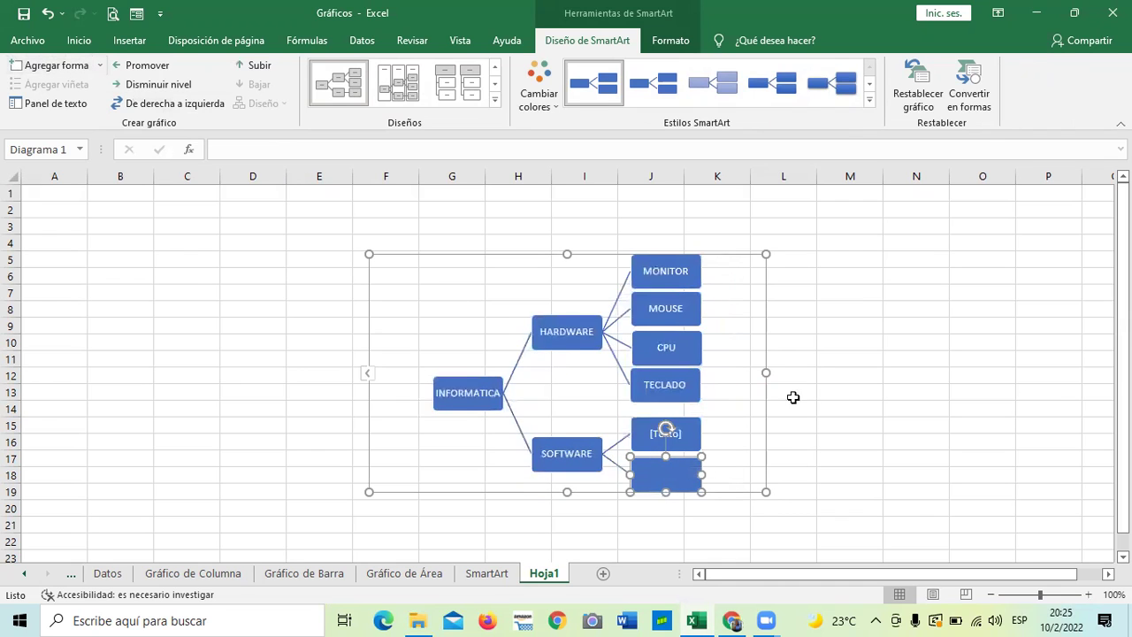
left_click(862, 406)
Label the two boxes under SOFTWARE as SISTEMAS OPERATIVOS and OFFICE, correcting the spelling of the first label
left_click(674, 449)
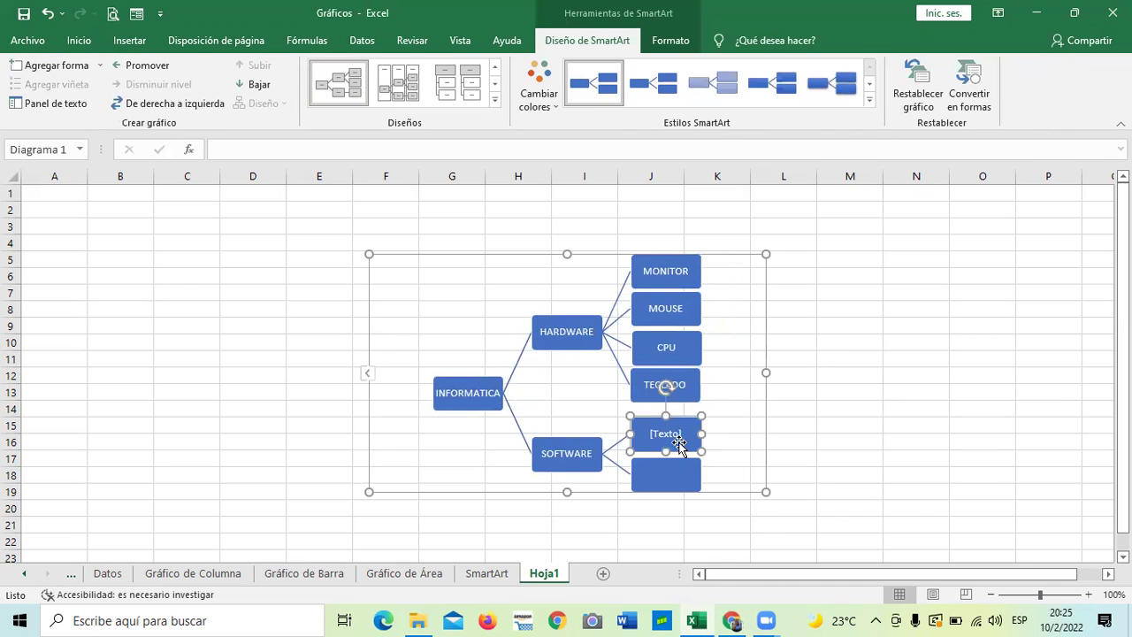
type("SITEMAS OPERATIVOS")
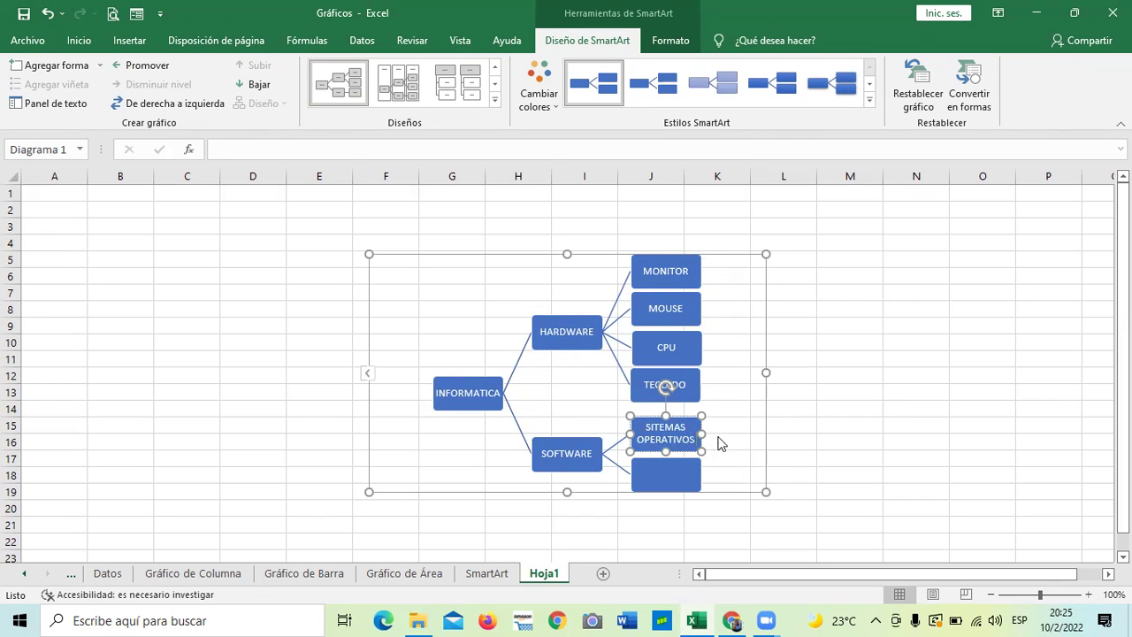
left_click(885, 424)
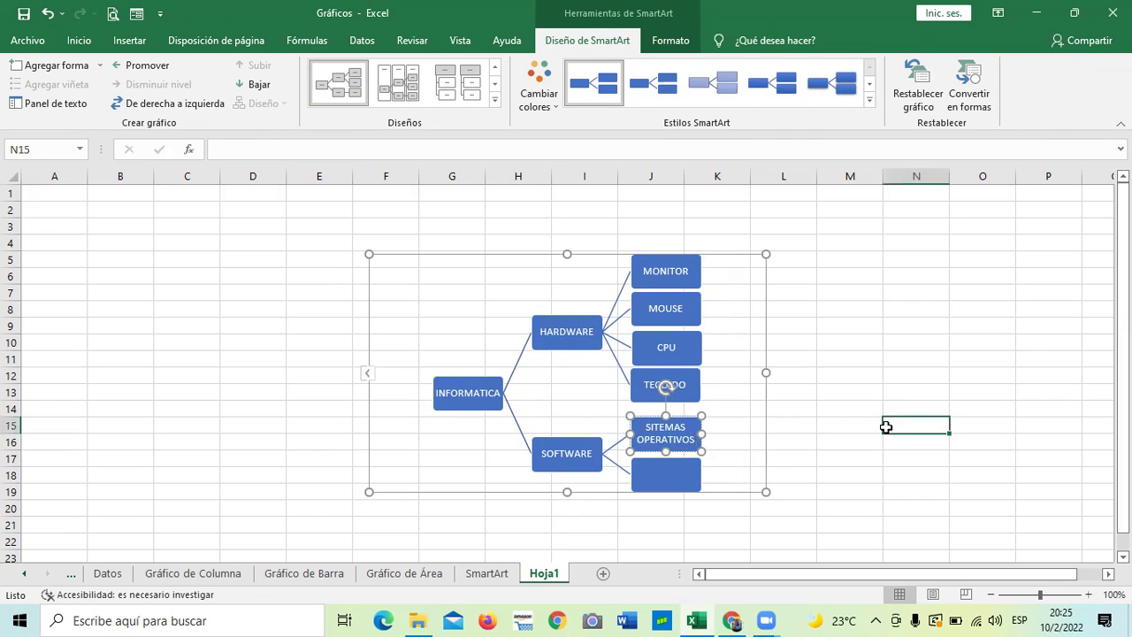
left_click(656, 428)
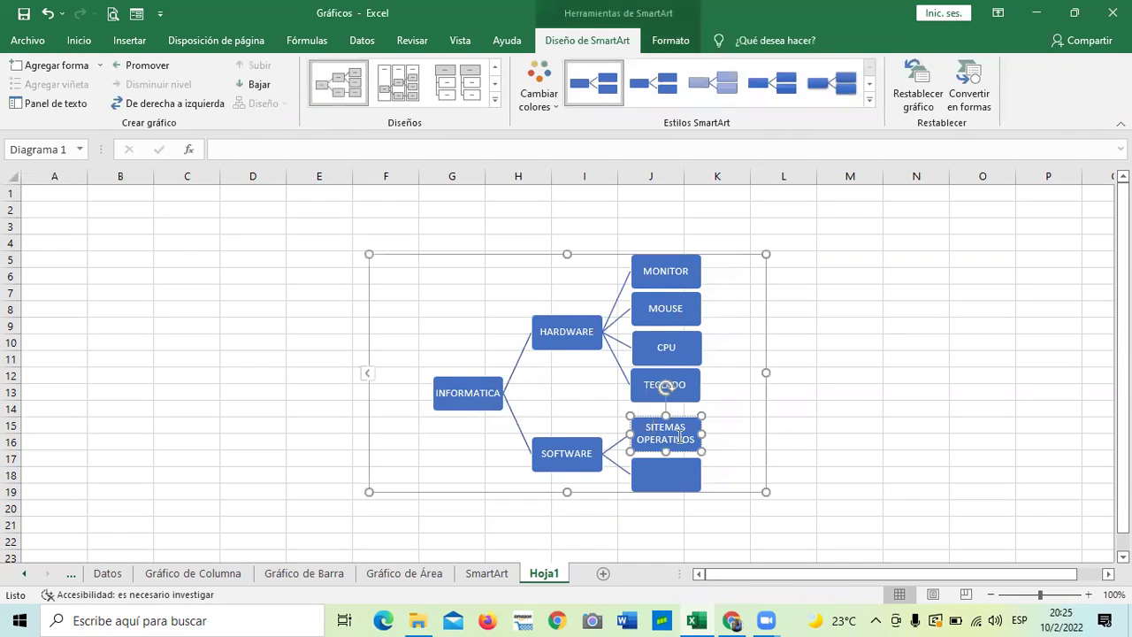
type("S")
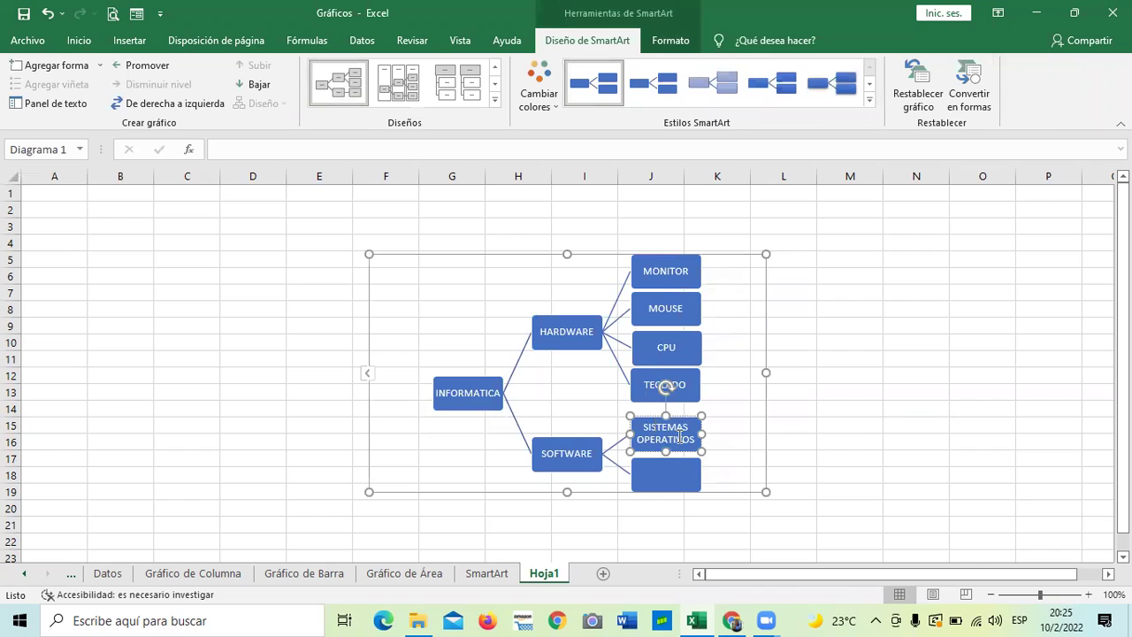
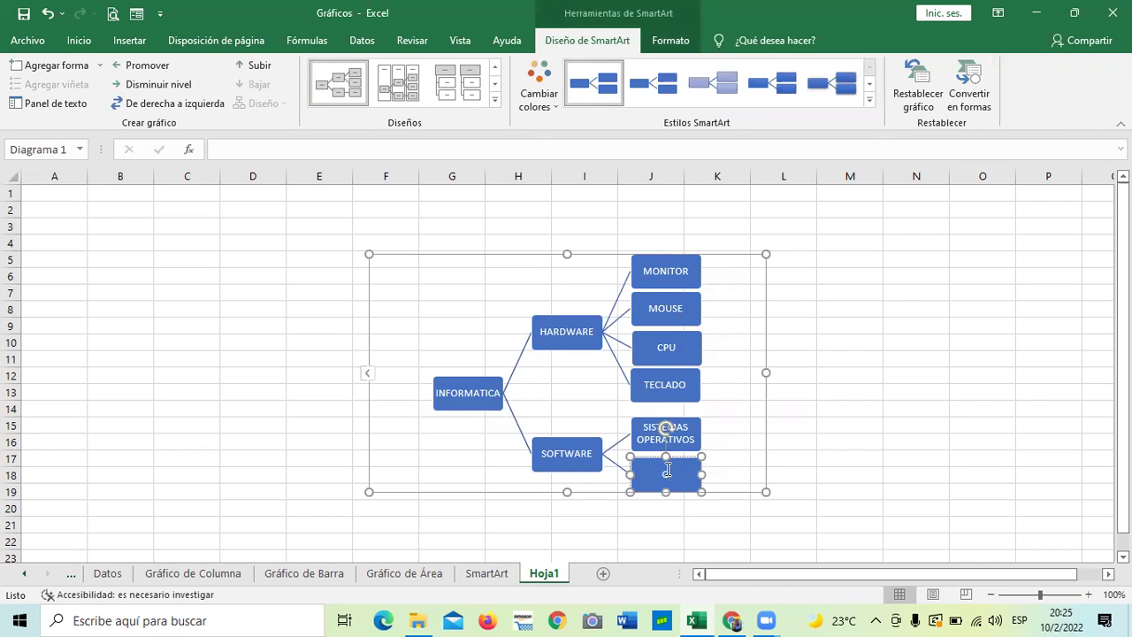
left_click(876, 445)
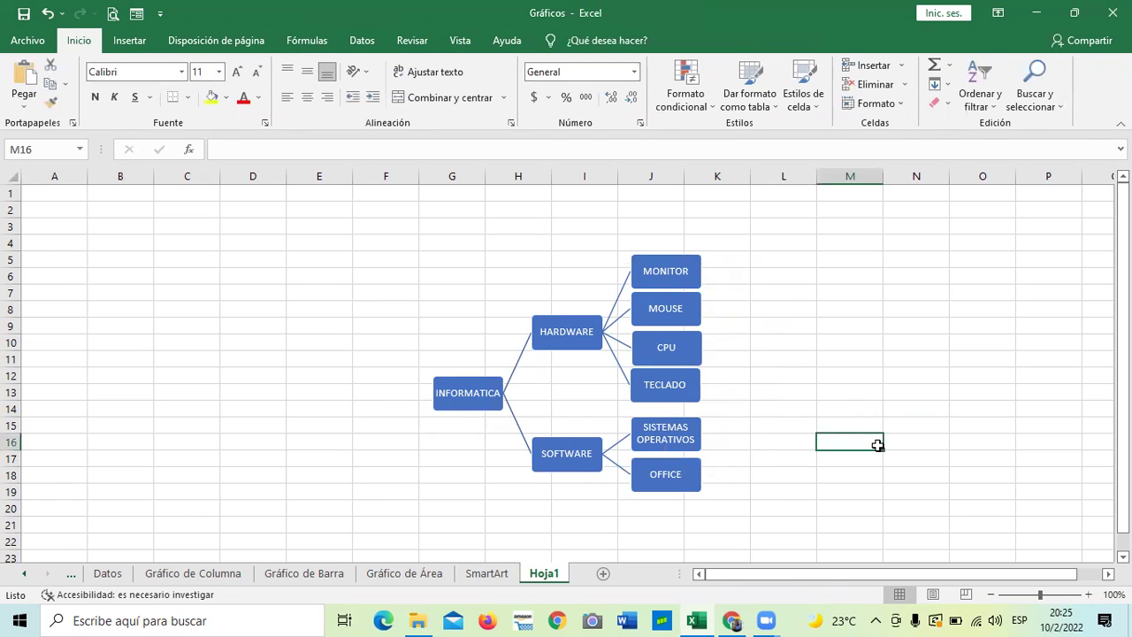
Try to add a box directly after SISTEMAS OPERATIVOS at the same level, and undo the addition
scroll(809, 403, "down", 1)
left_click(735, 351)
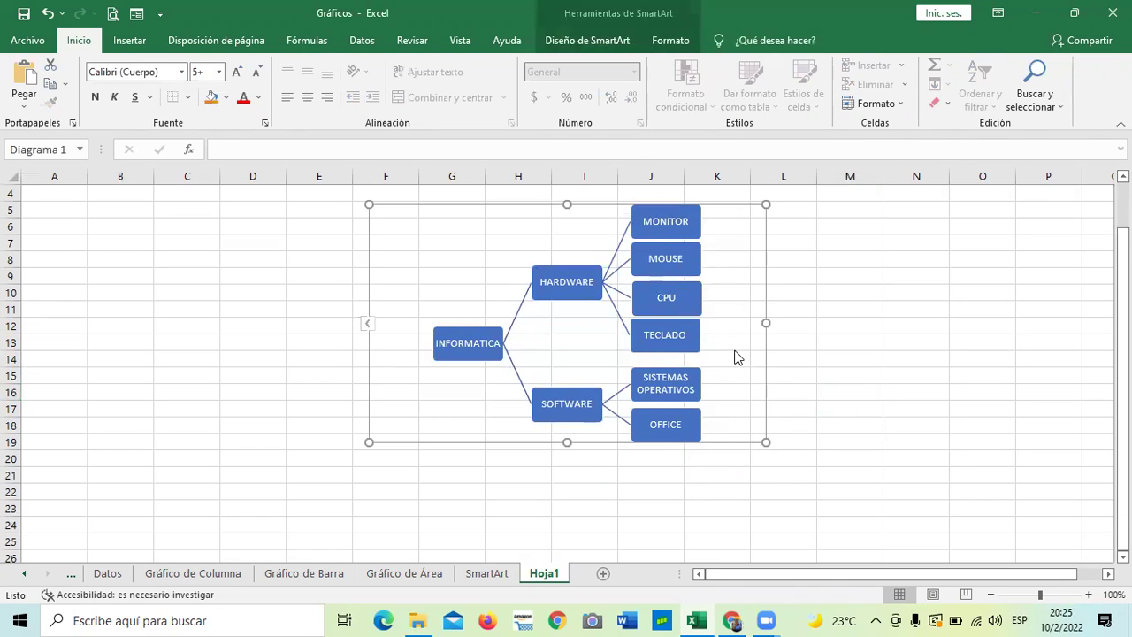
left_click(677, 389)
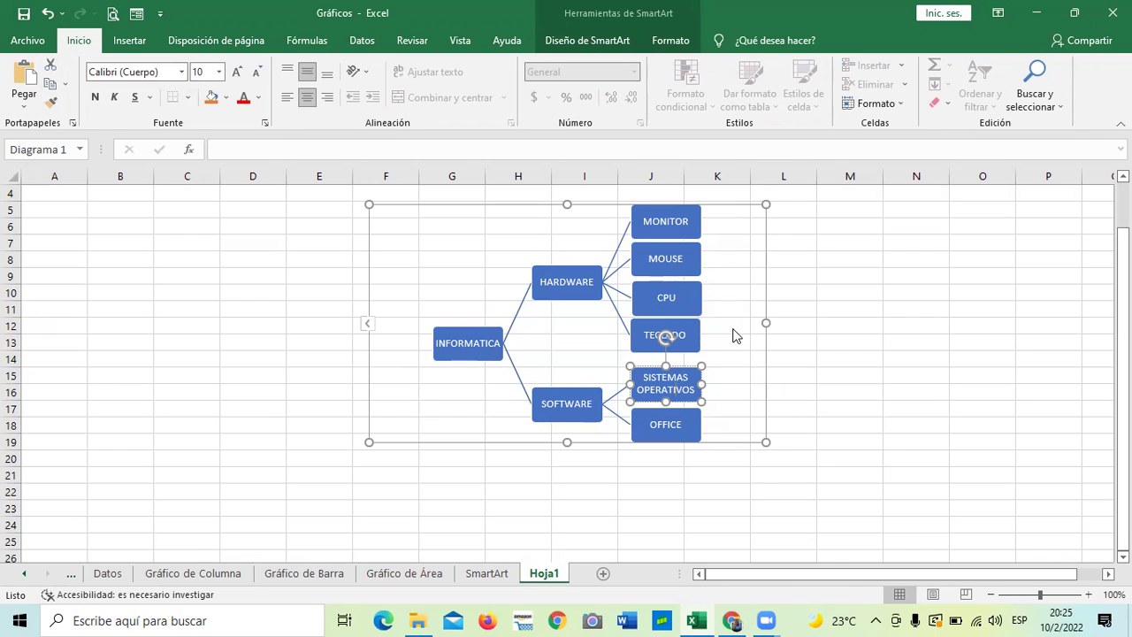
left_click(734, 335)
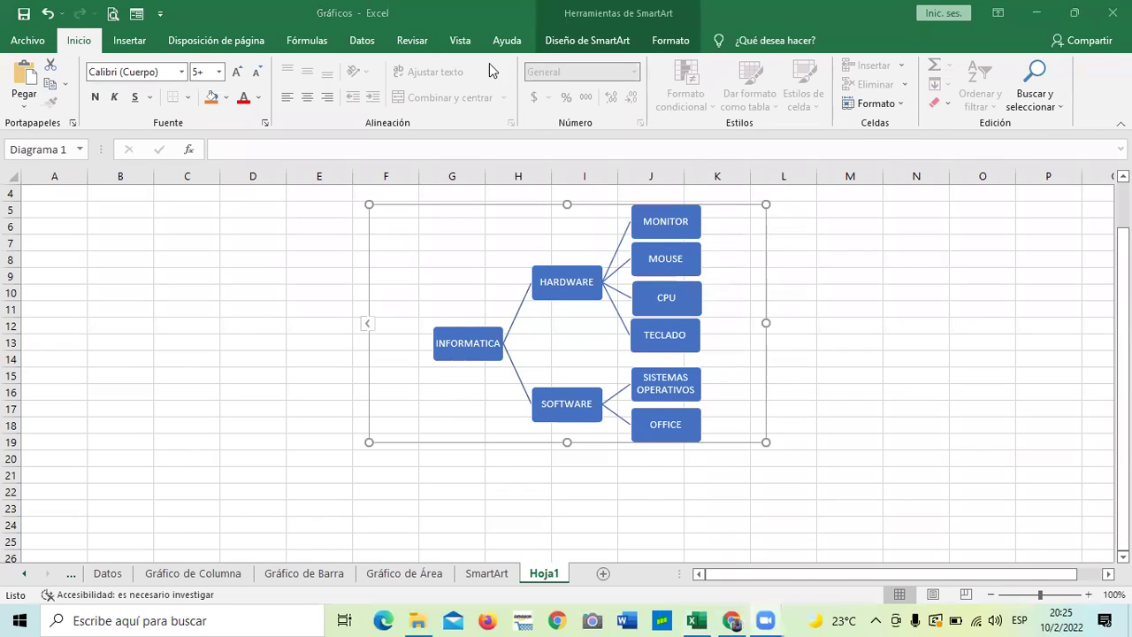
left_click(582, 39)
left_click(690, 384)
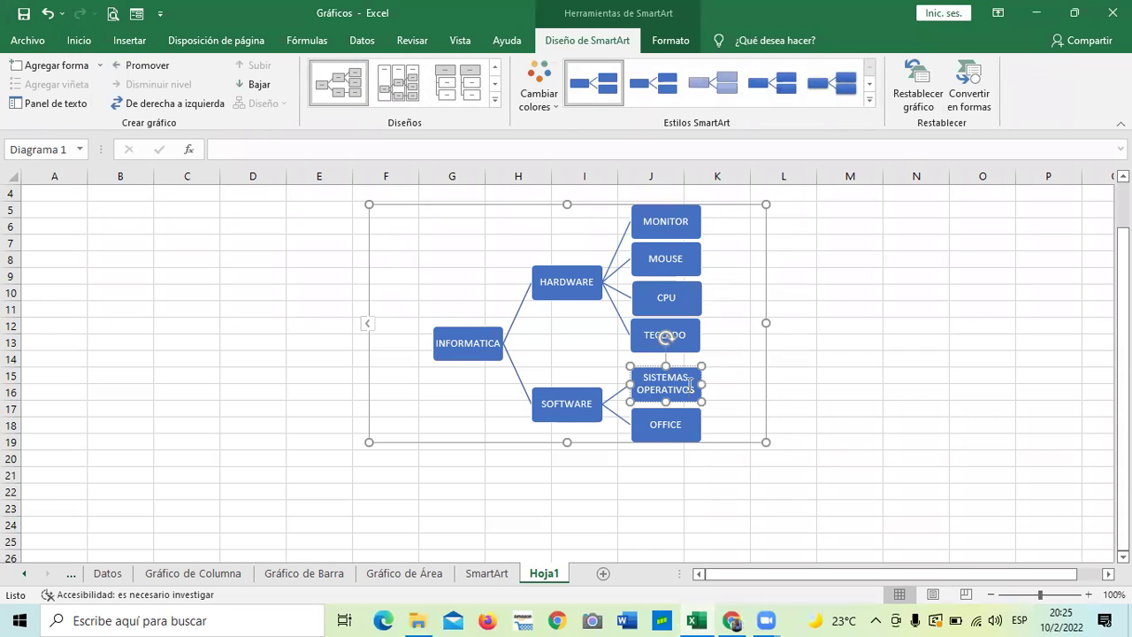
left_click(67, 67)
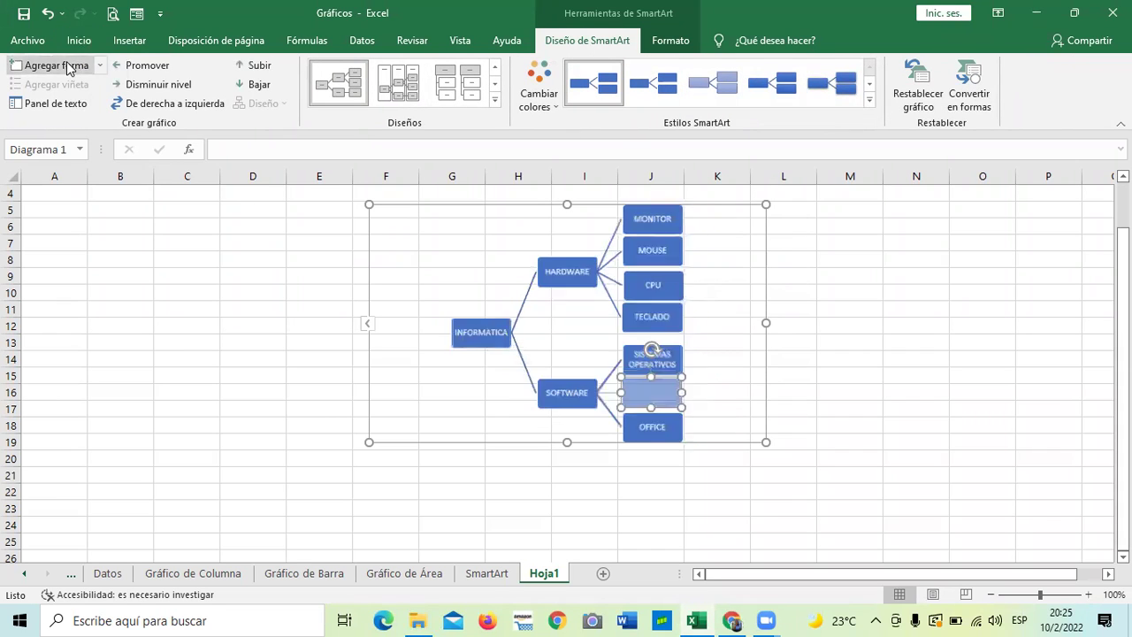
left_click(50, 16)
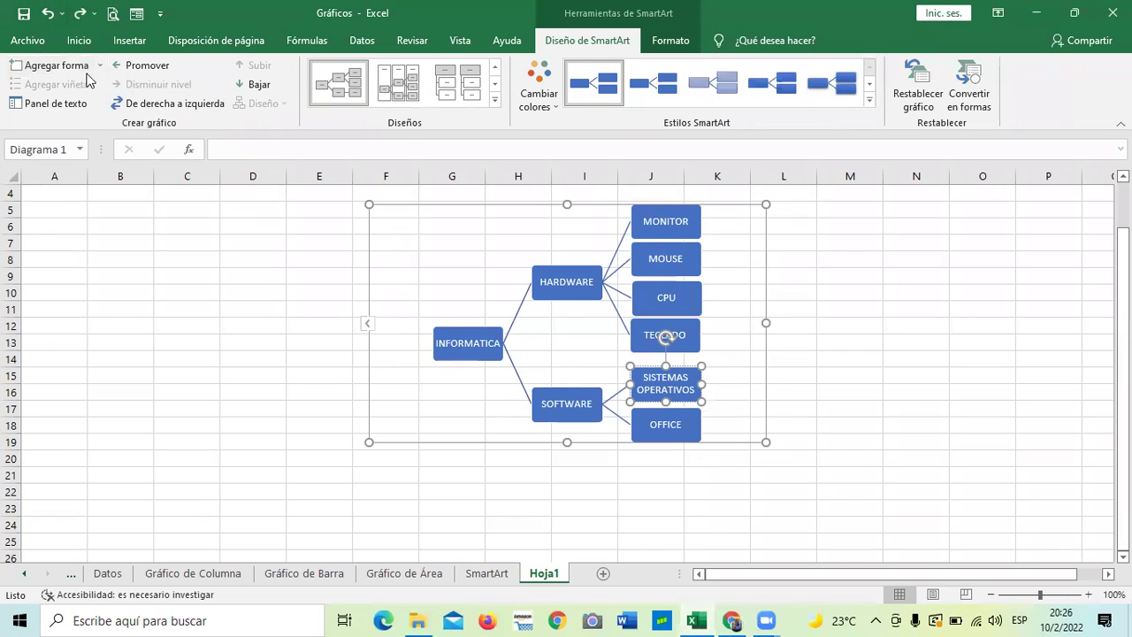
Add a box one level below SISTEMAS OPERATIVOS and label it WINDOWS
left_click(100, 65)
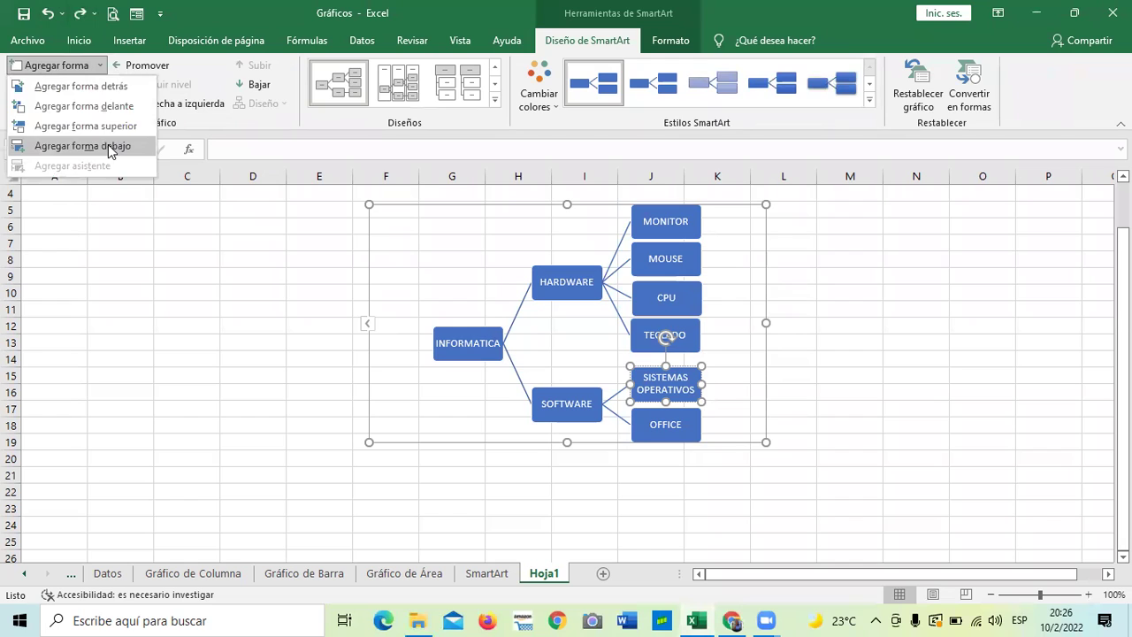
left_click(108, 144)
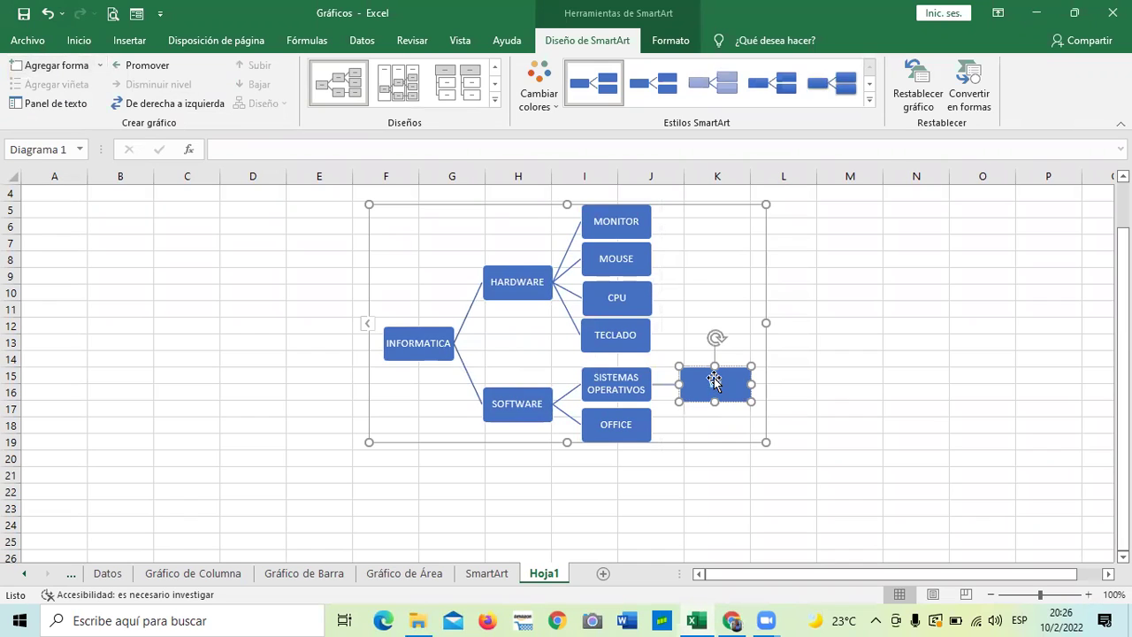
type("S")
Add a second box one level below SISTEMAS OPERATIVOS and label it LINUX
left_click(637, 382)
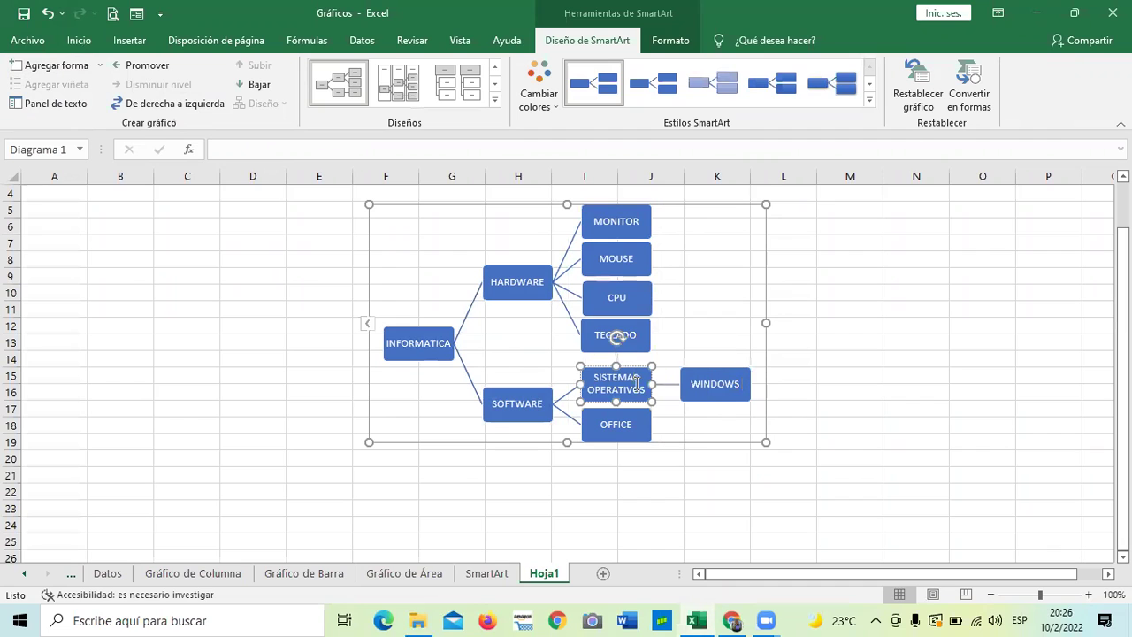
left_click(93, 67)
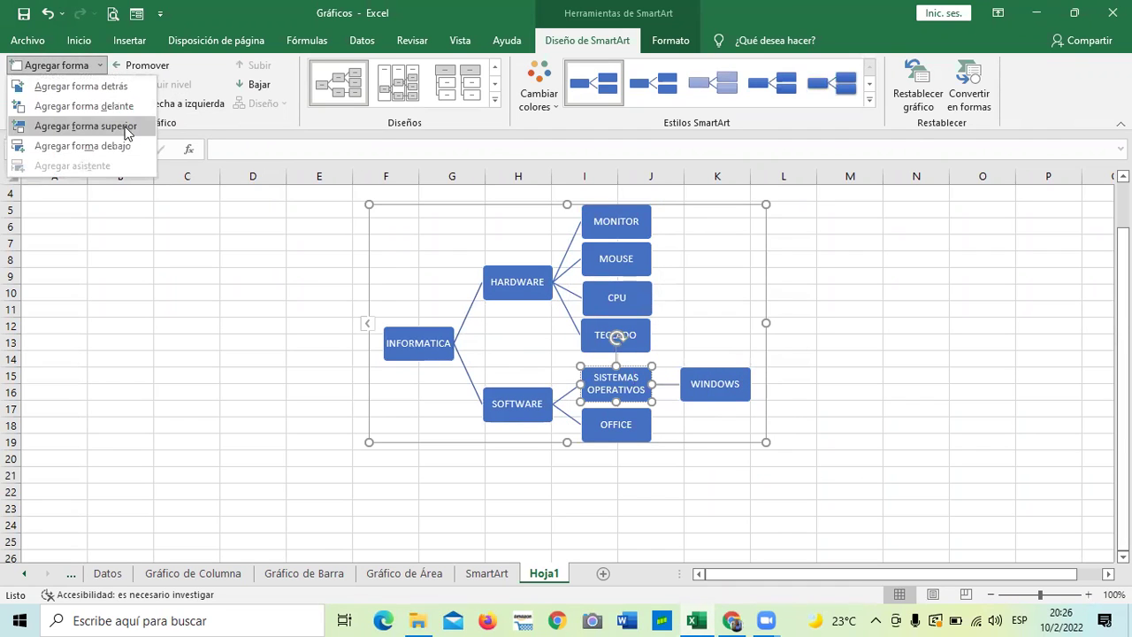
left_click(82, 146)
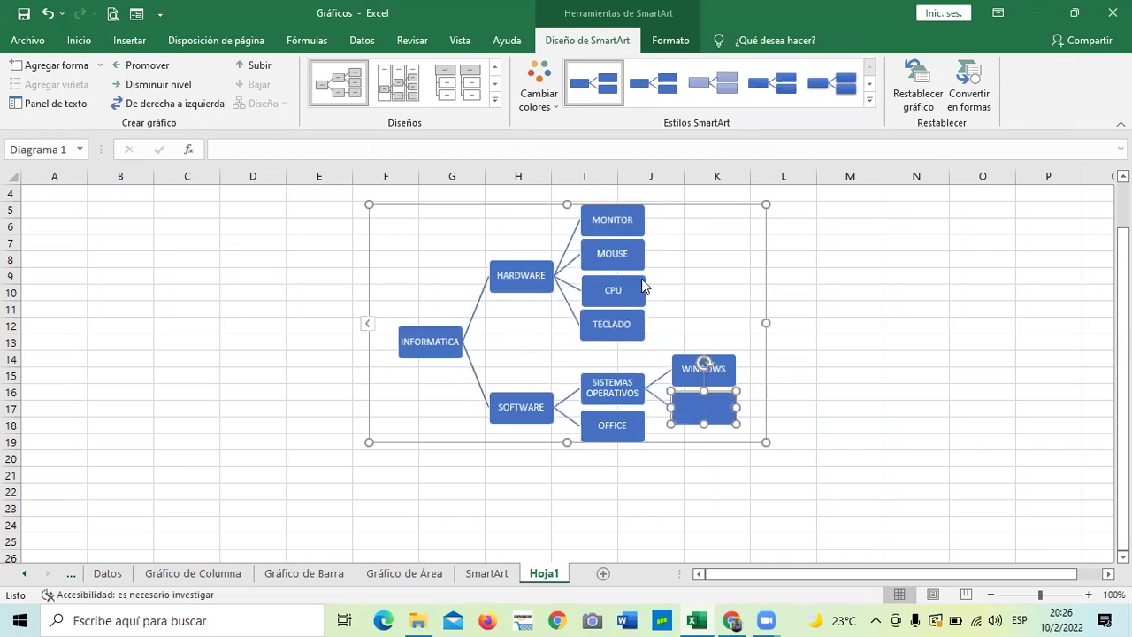
left_click(885, 346)
left_click(709, 409)
type("LINUX")
left_click(835, 420)
left_click(717, 409)
Add an empty box one level below OFFICE
left_click(632, 419)
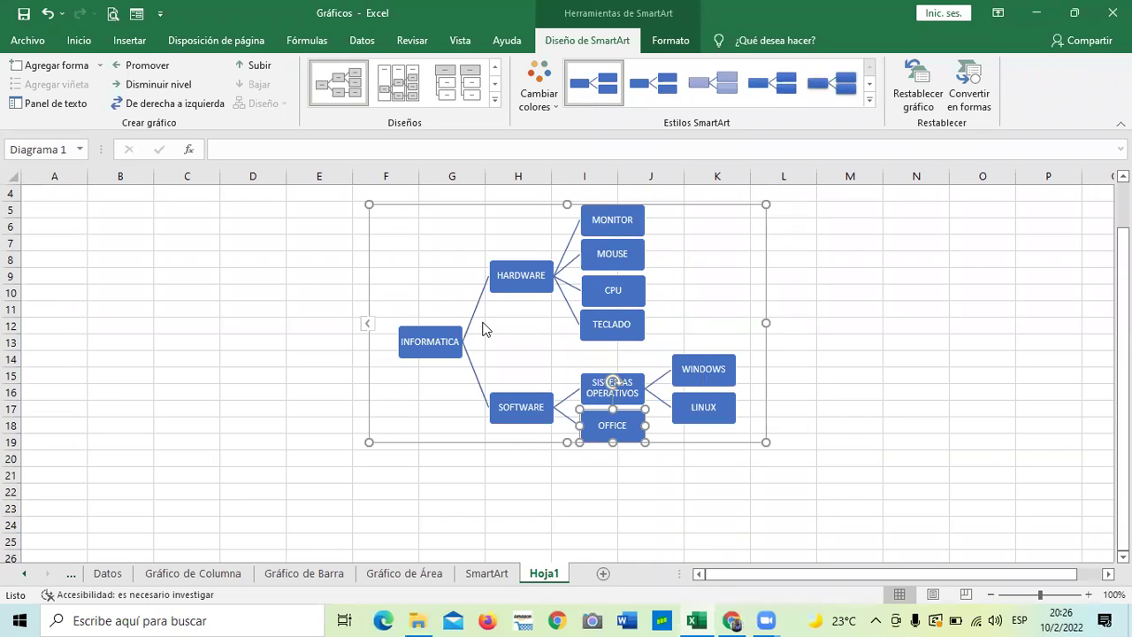
left_click(100, 65)
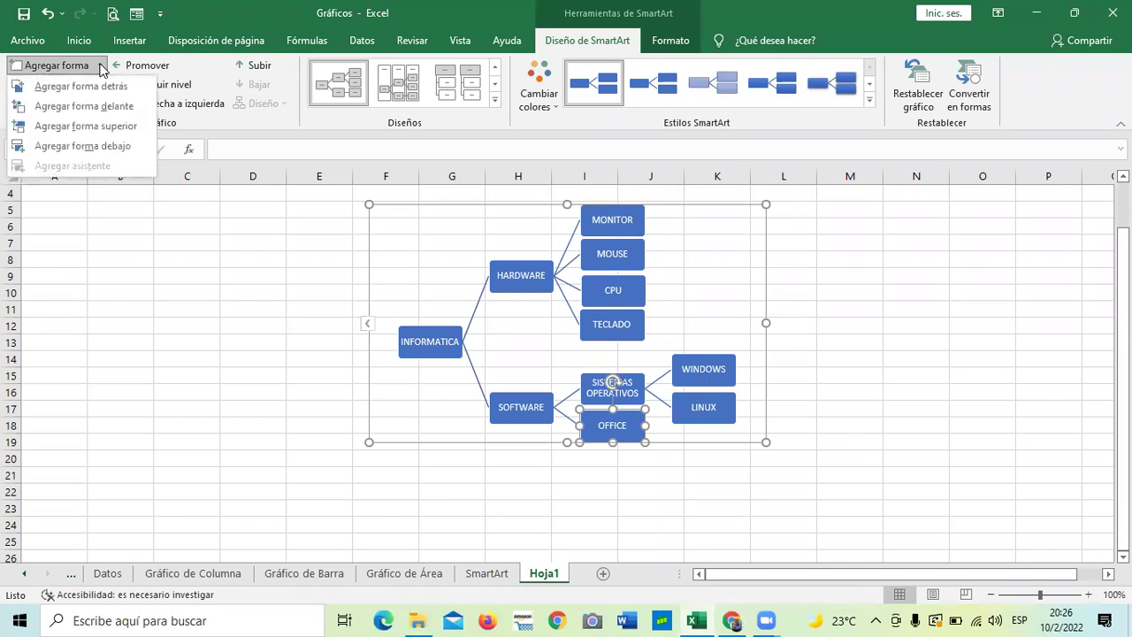
left_click(107, 147)
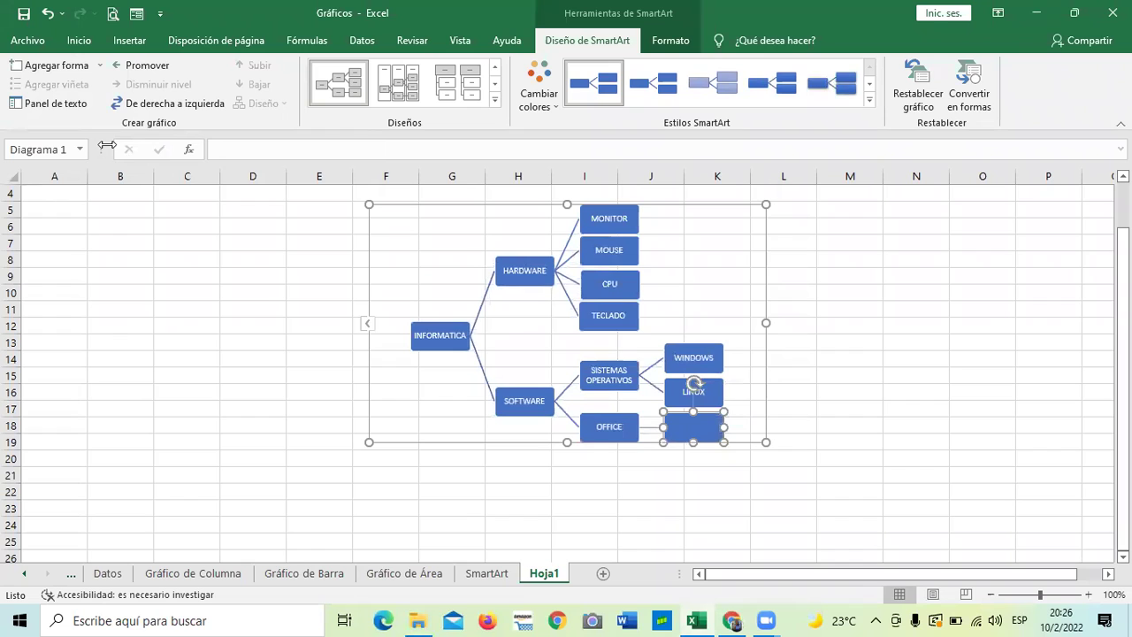
Try to add a box one level below the empty box in the OFFICE branch, and undo the addition
left_click(100, 66)
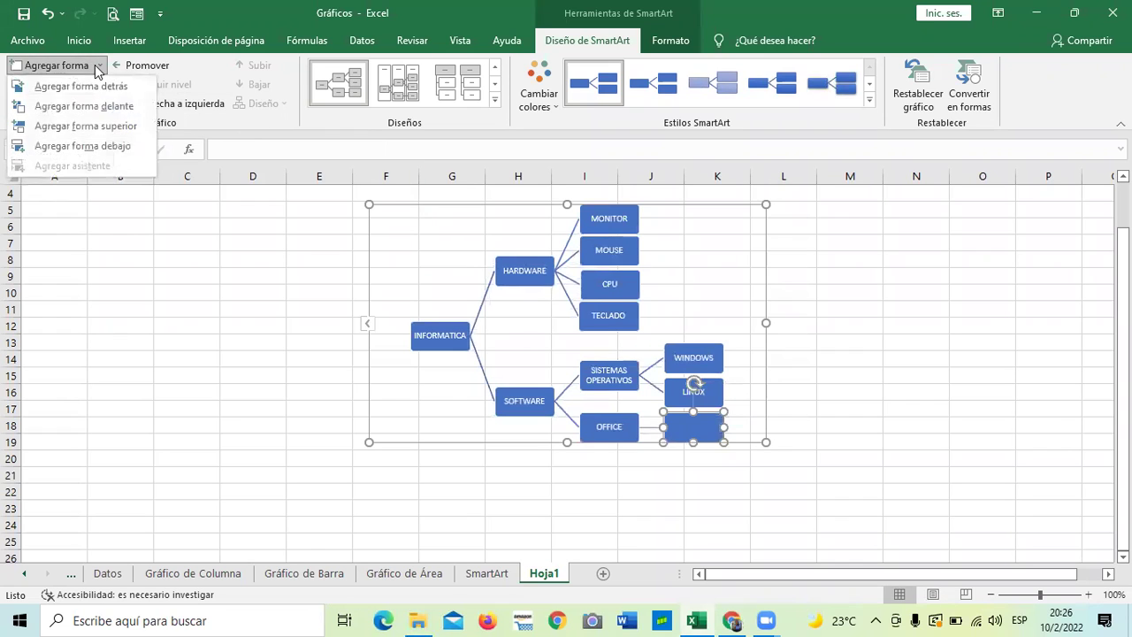
left_click(115, 147)
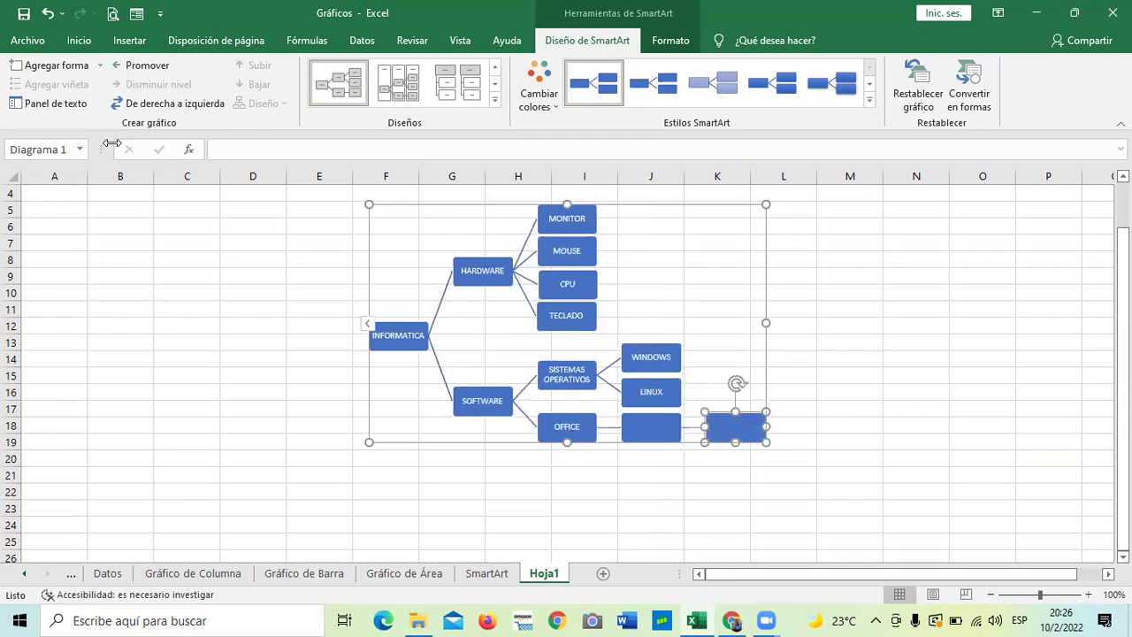
left_click(49, 15)
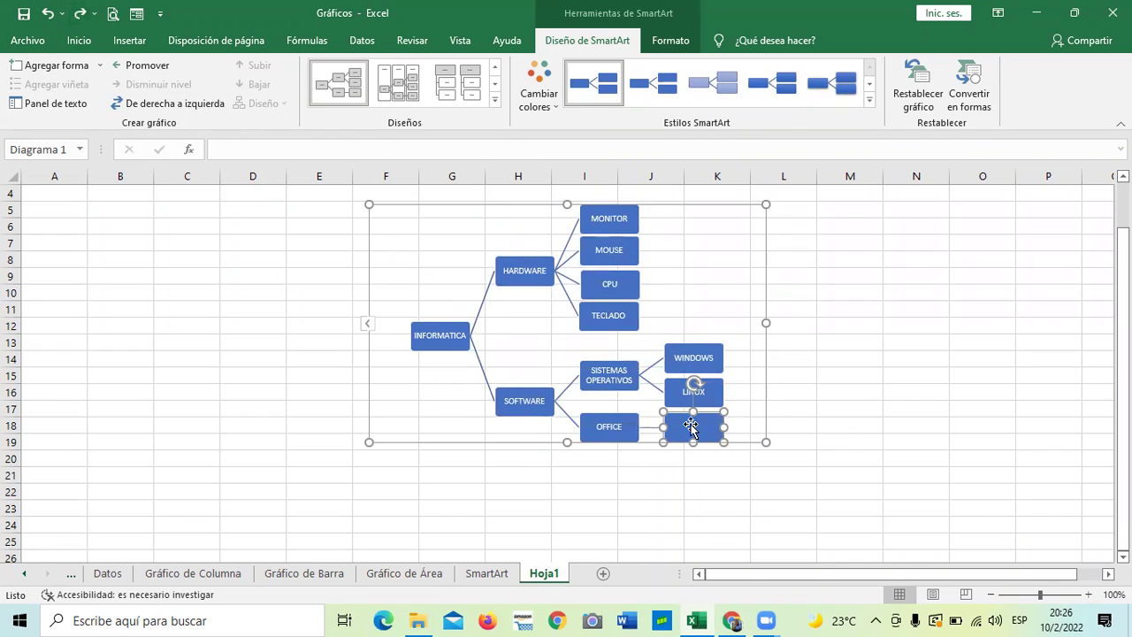
Add two more empty boxes under OFFICE at the same level as its existing empty box
left_click(55, 65)
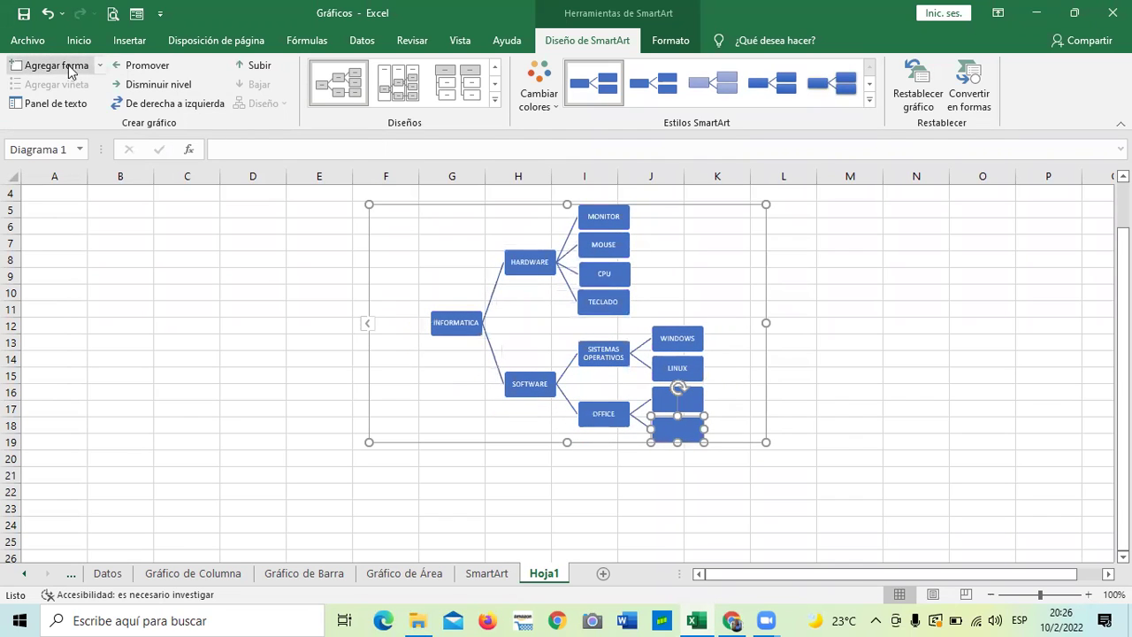
left_click(55, 65)
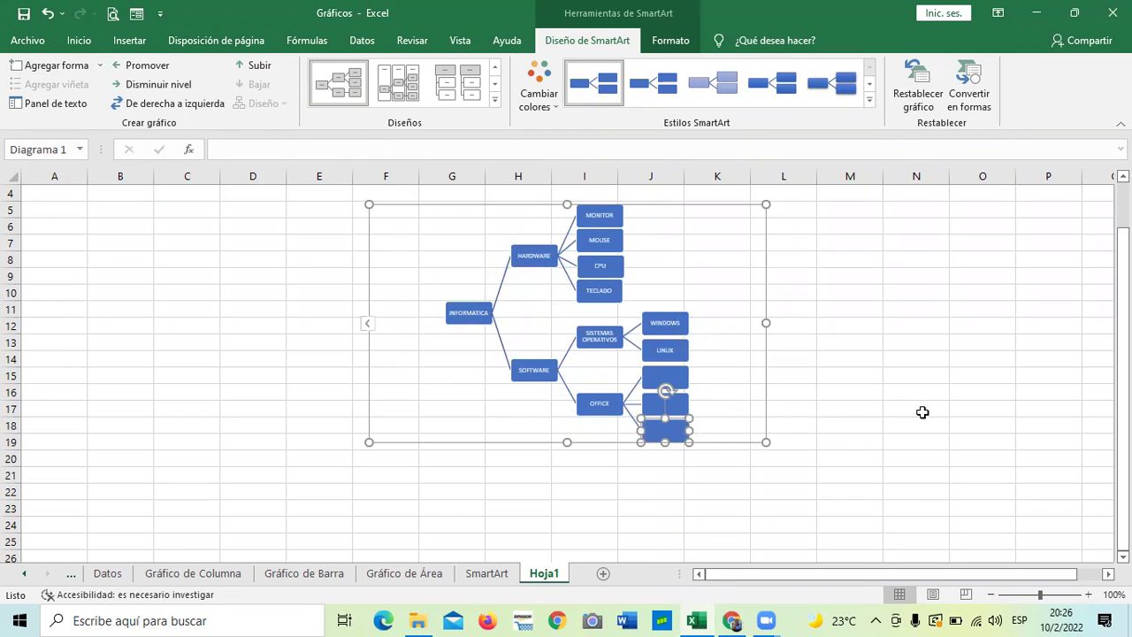
Enlarge the SmartArt frame from its corners so that it spans about columns E to M and rows 1 to 25
left_click_drag(764, 442, 851, 509)
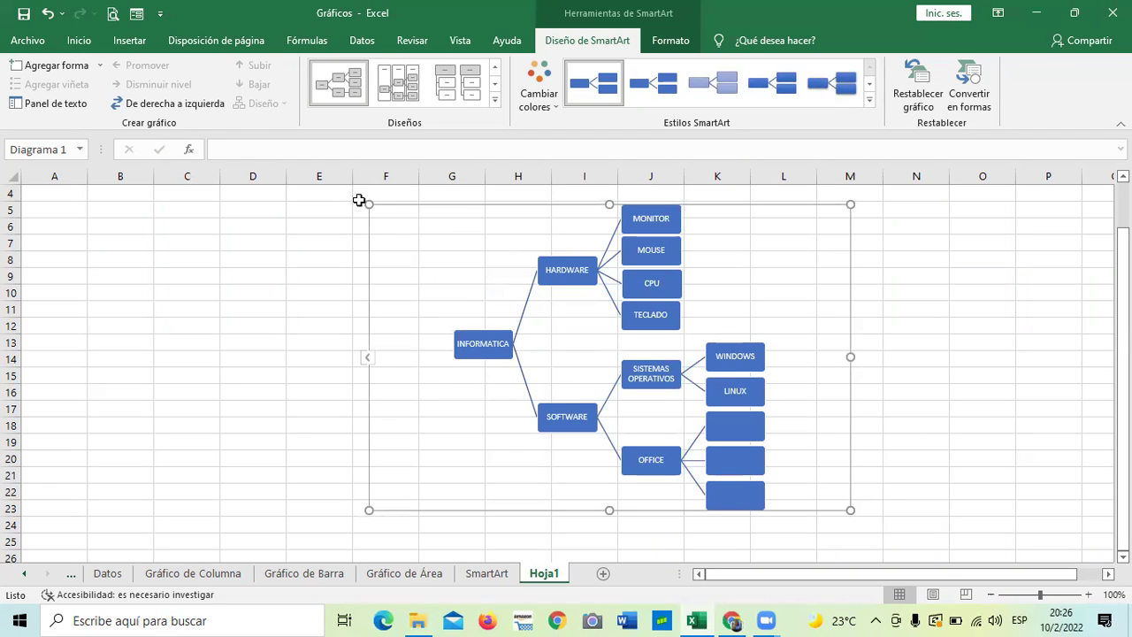
left_click_drag(370, 203, 346, 184)
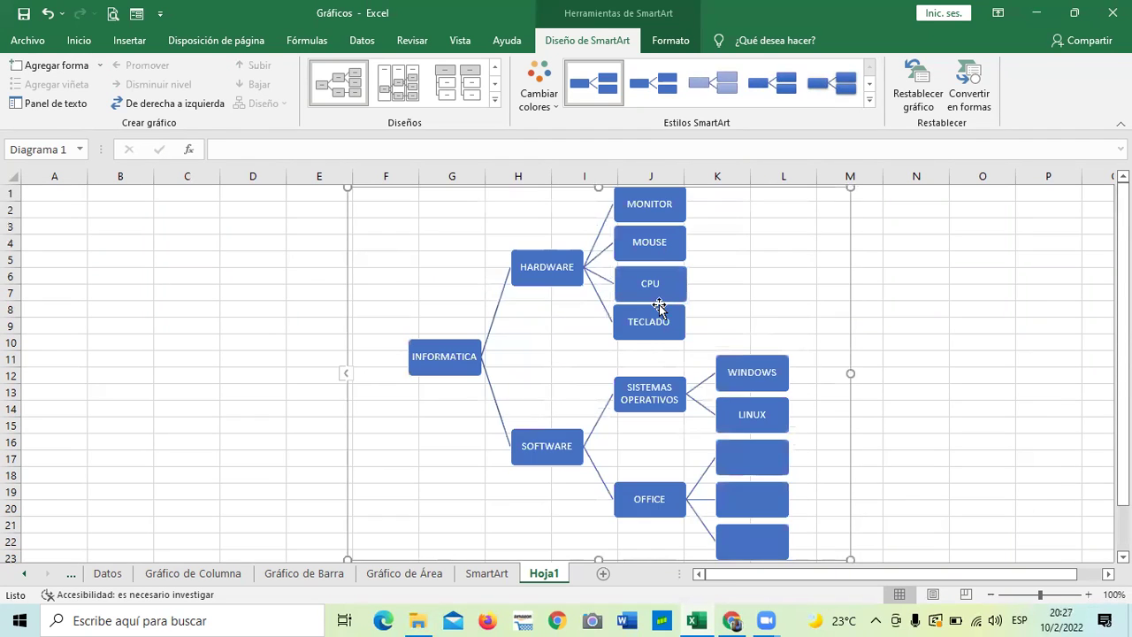
left_click(754, 378)
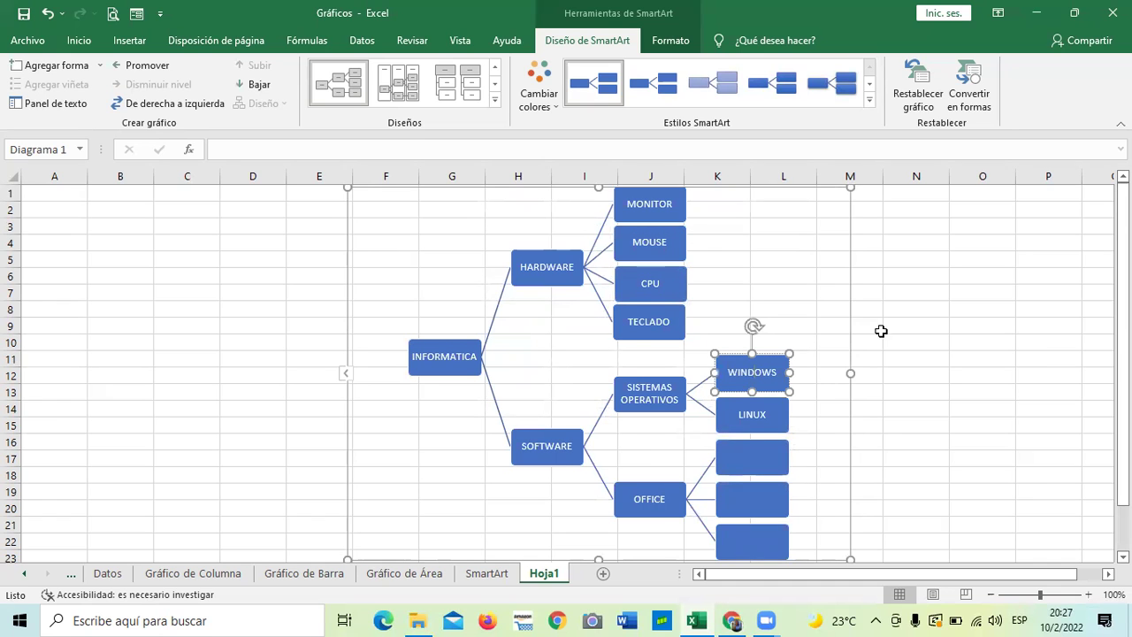
scroll(921, 358, "down", 1)
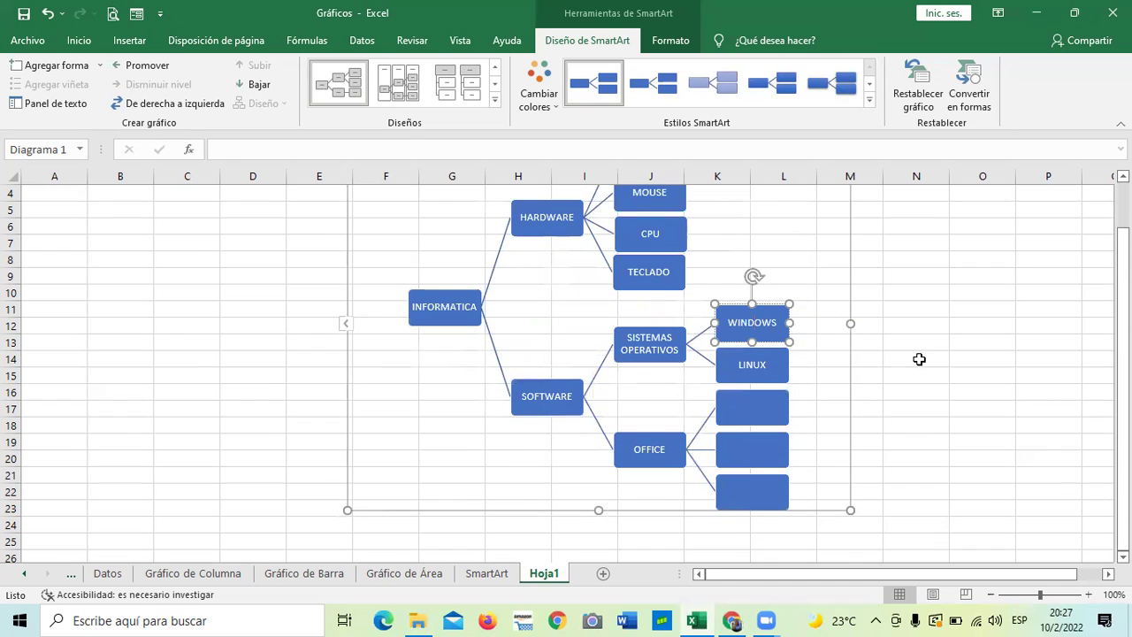
scroll(920, 359, "down", 1)
left_click_drag(850, 460, 876, 497)
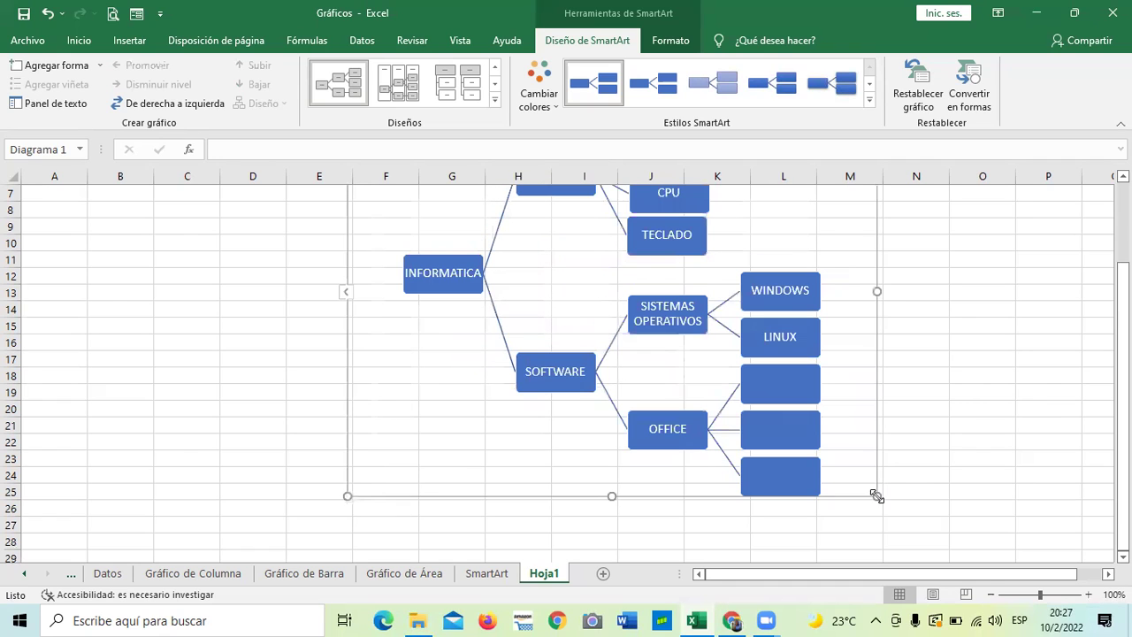
left_click_drag(346, 495, 293, 500)
scroll(389, 402, "up", 2)
scroll(395, 404, "up", 1)
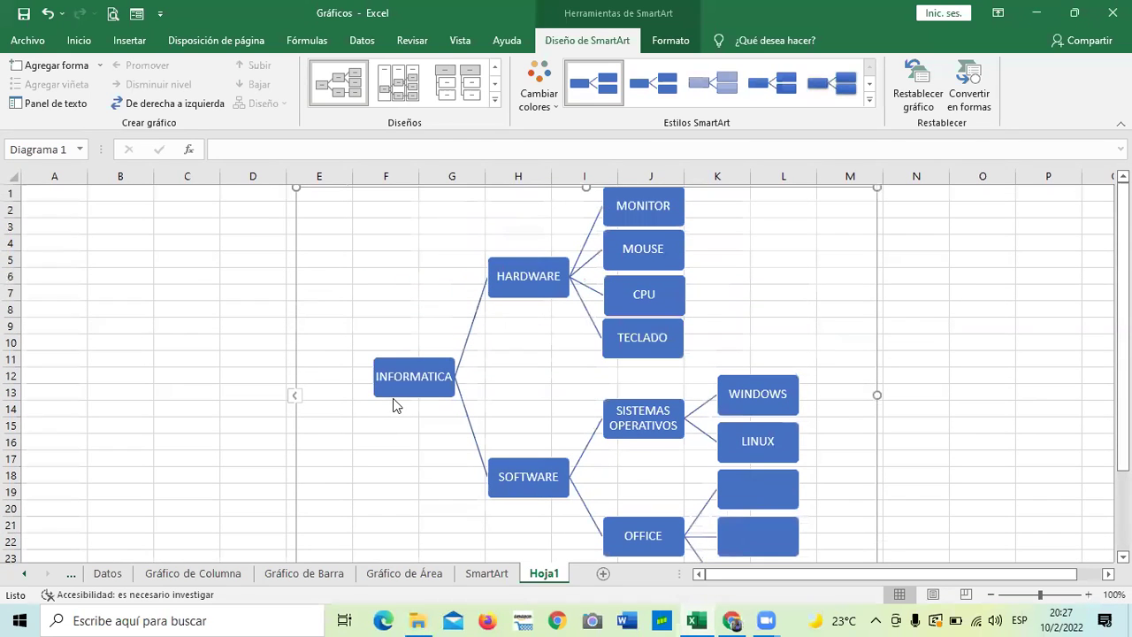
Label the first two empty boxes under OFFICE as WORD and EXCEL
scroll(696, 380, "down", 3)
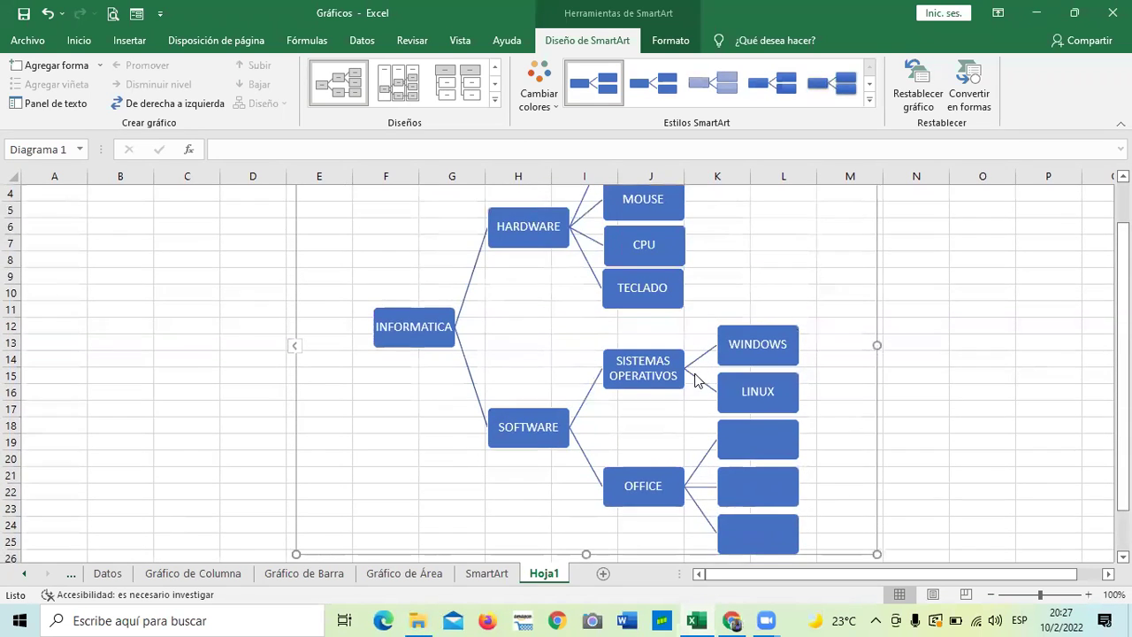
left_click(771, 343)
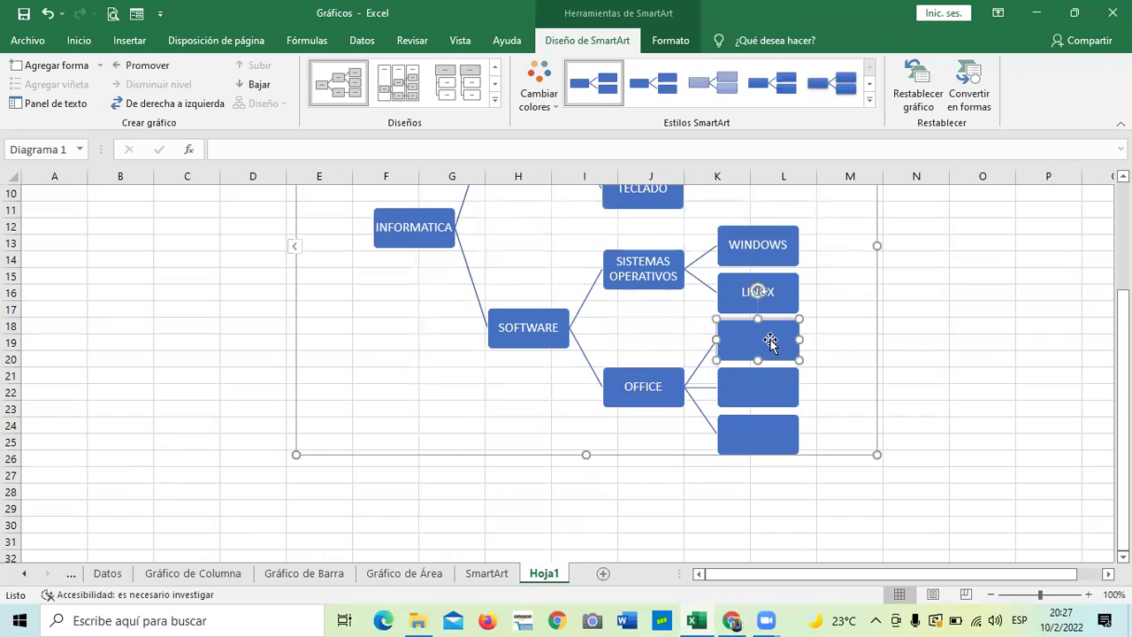
type("WORD")
left_click(763, 388)
type("WXCWL")
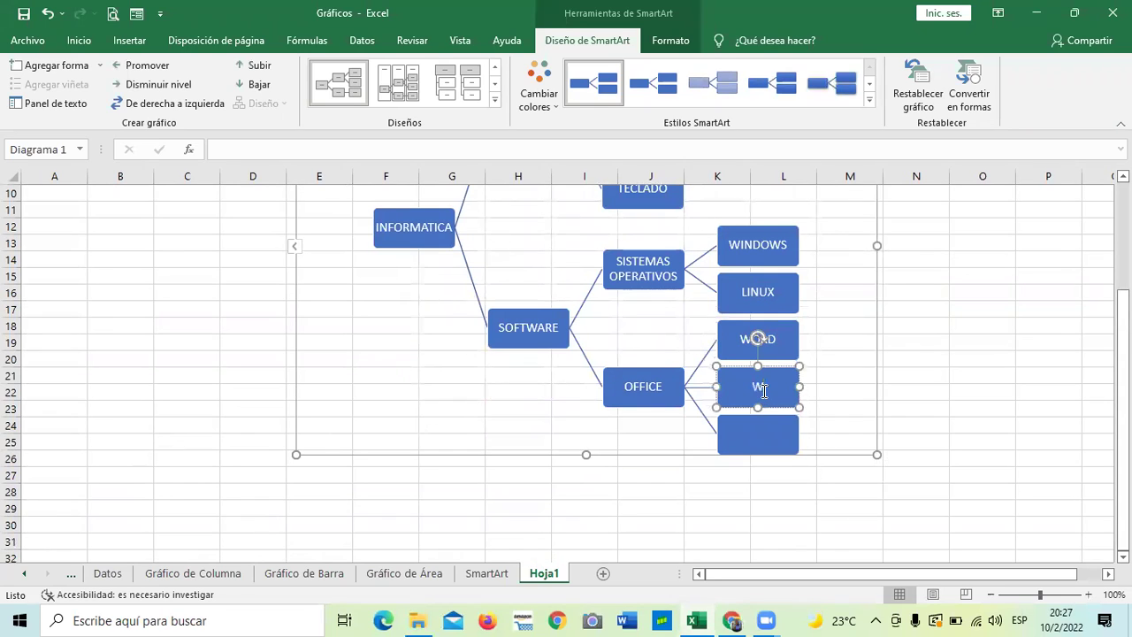
key("BackSpace")
key("BackSpace")
key("BackSpace")
key("BackSpace")
key("BackSpace")
type("EXCEL")
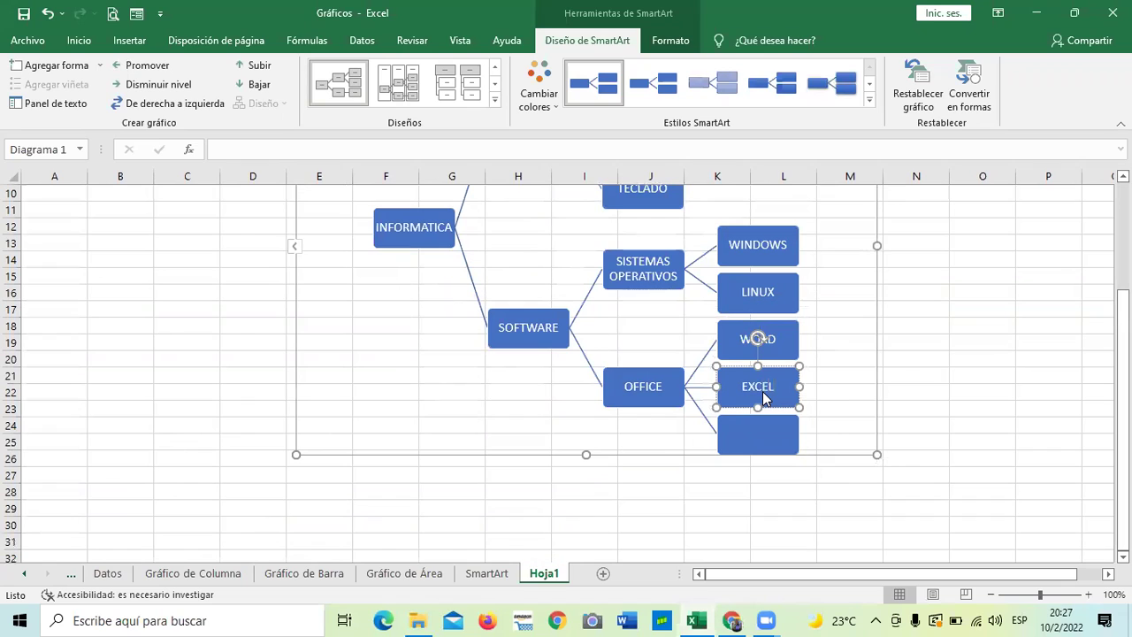
Label the last empty box under OFFICE as POWERPOINT and deselect the SmartArt graphic
left_click(757, 434)
type("POWERPOINT")
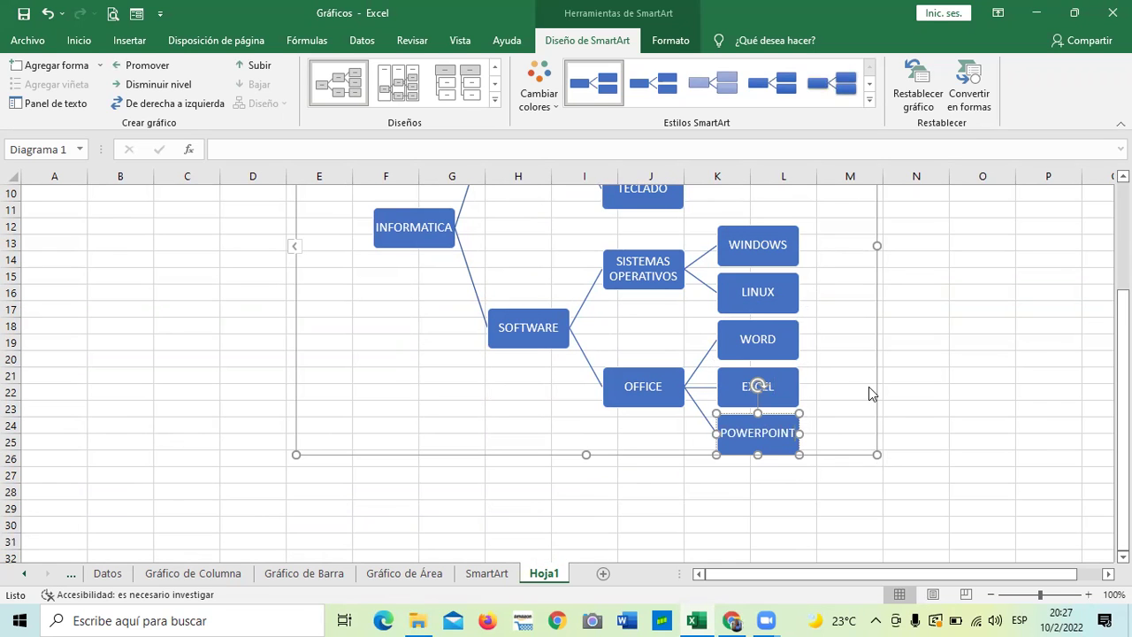
left_click(909, 390)
scroll(911, 375, "up", 2)
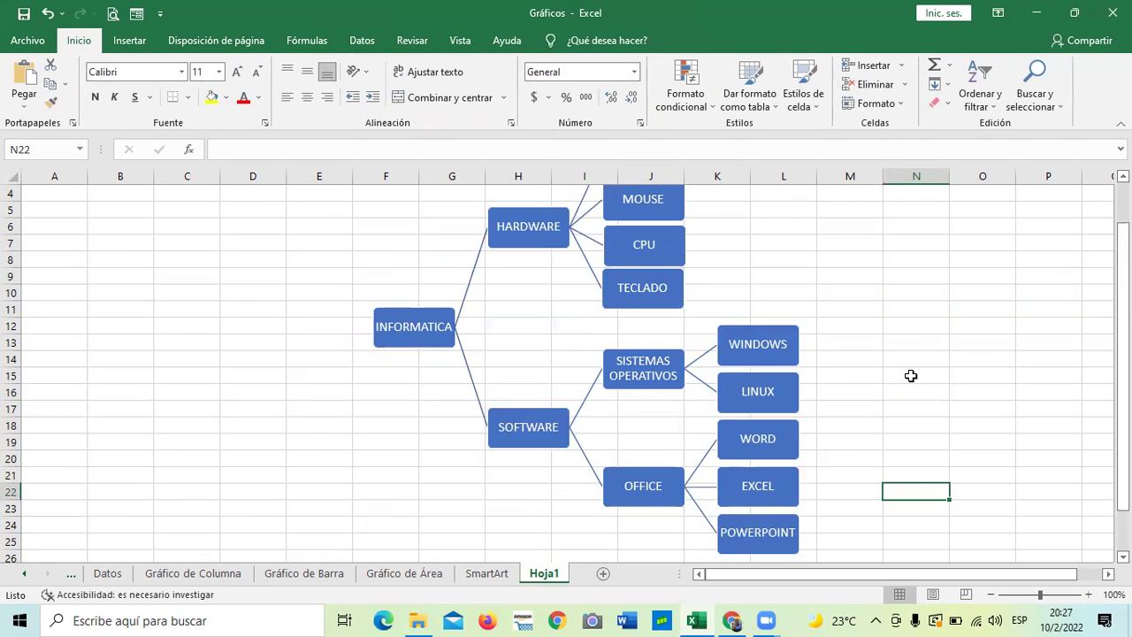
scroll(911, 376, "up", 1)
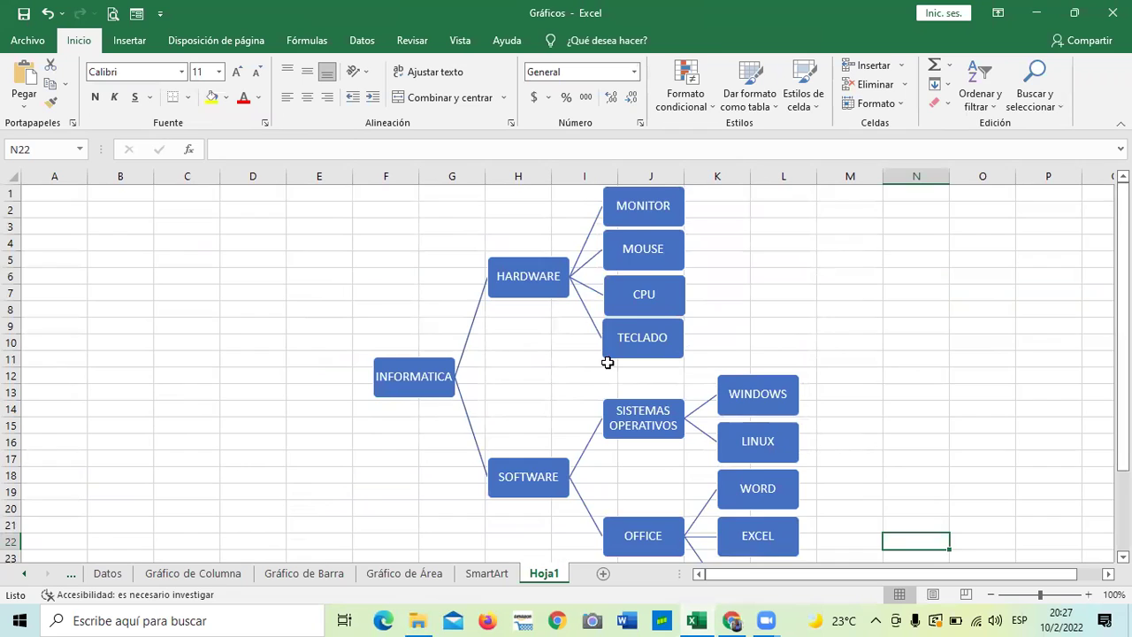
Apply the 3D SmartArt style that precedes Escena a vista de pájaro to the computing hierarchy
scroll(608, 362, "down", 2)
left_click(734, 329)
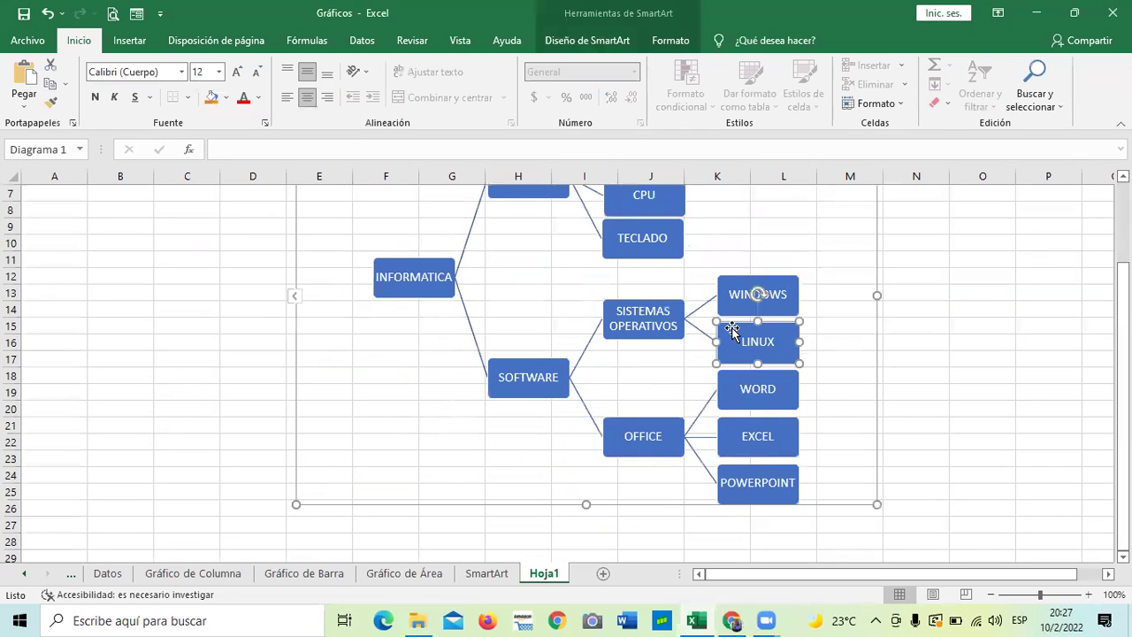
left_click(578, 41)
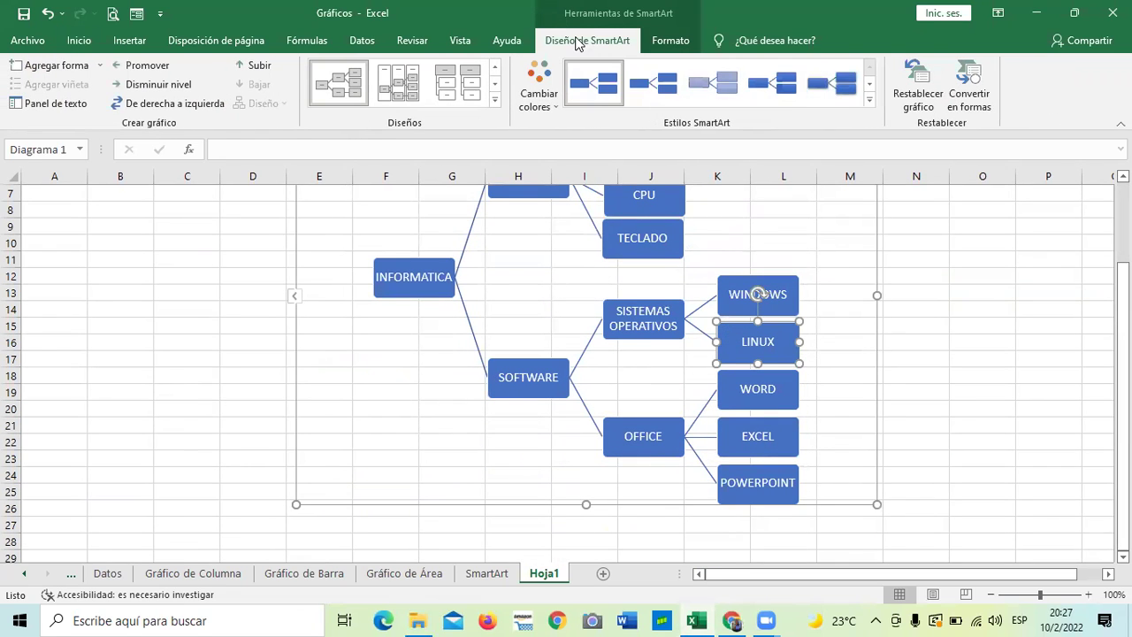
left_click(870, 100)
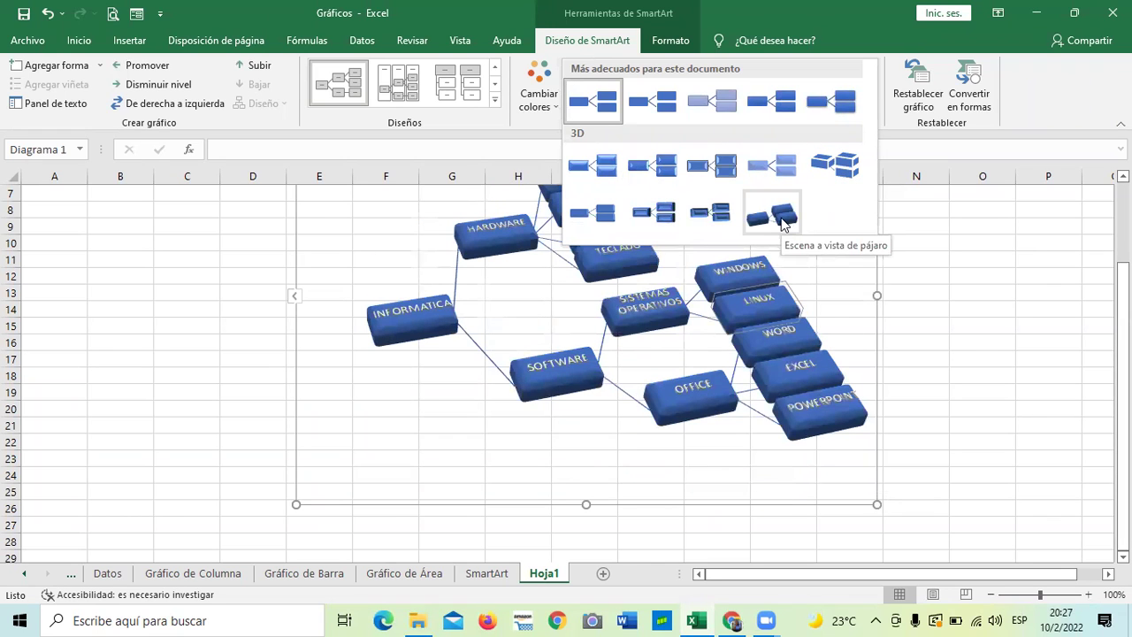
left_click(715, 214)
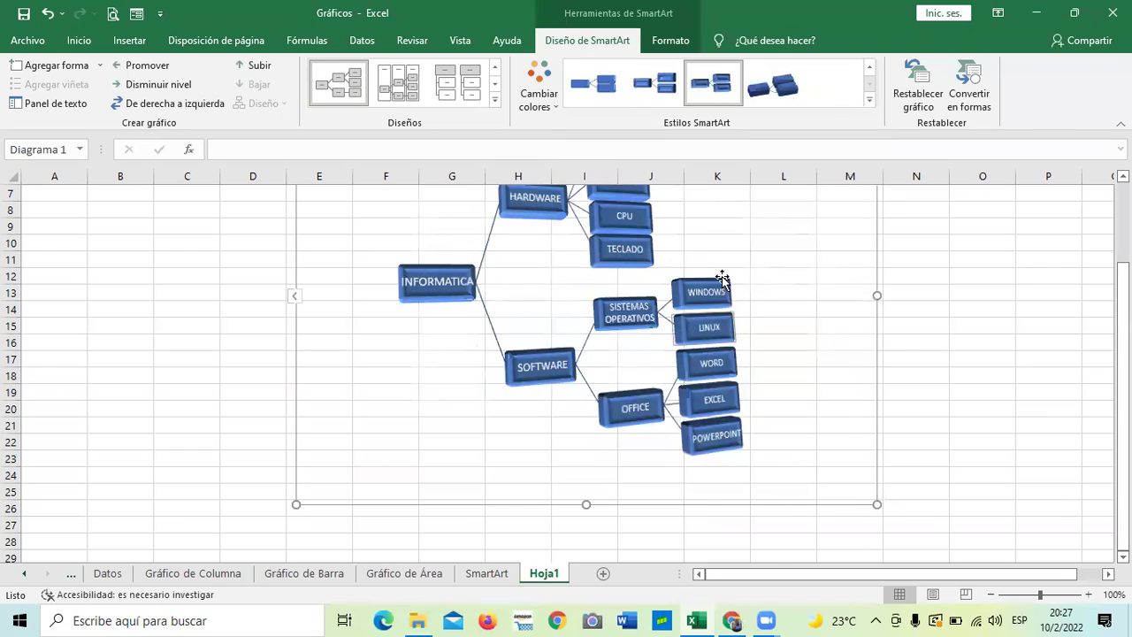
Recolour the hierarchy with the first Multicolor option, giving blue, orange, grey and yellow levels
left_click(550, 98)
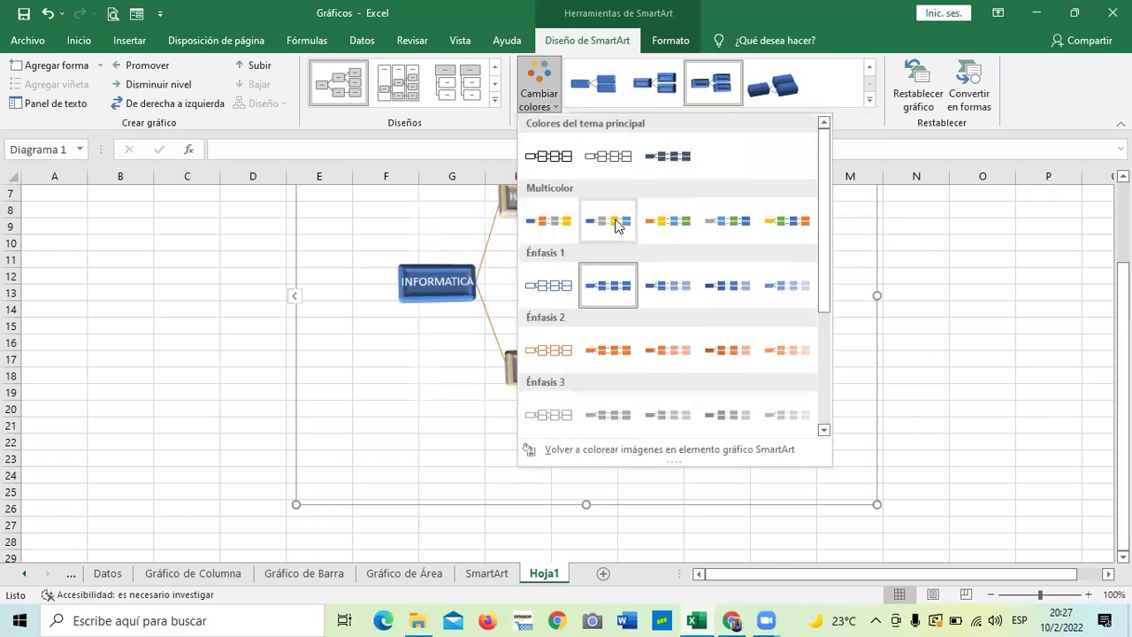
left_click_drag(826, 200, 826, 311)
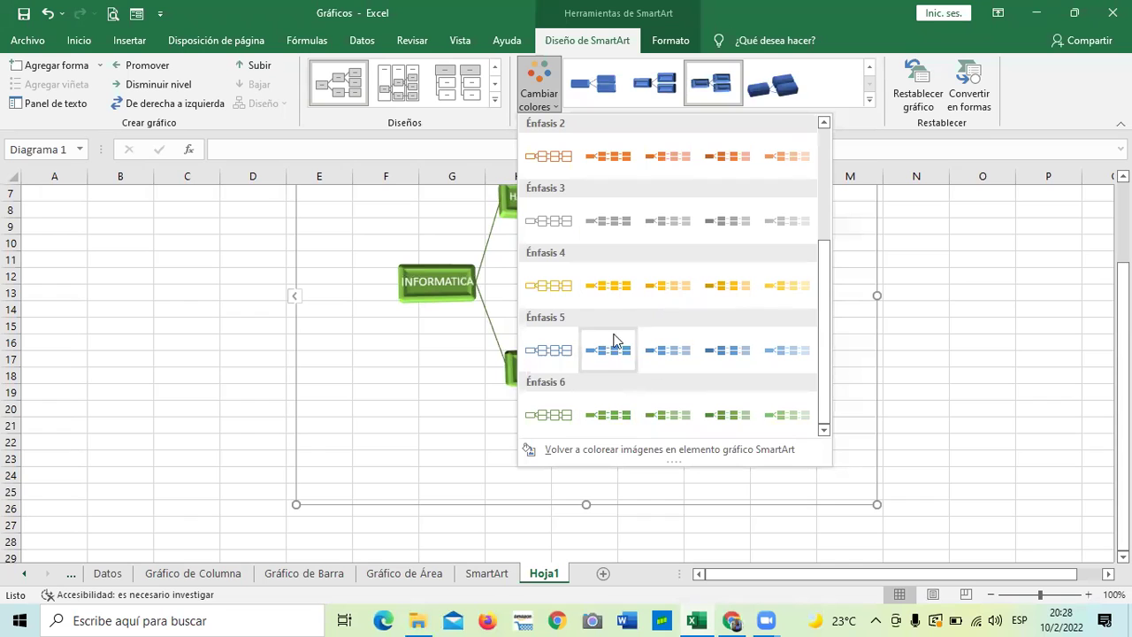
left_click_drag(823, 283, 824, 188)
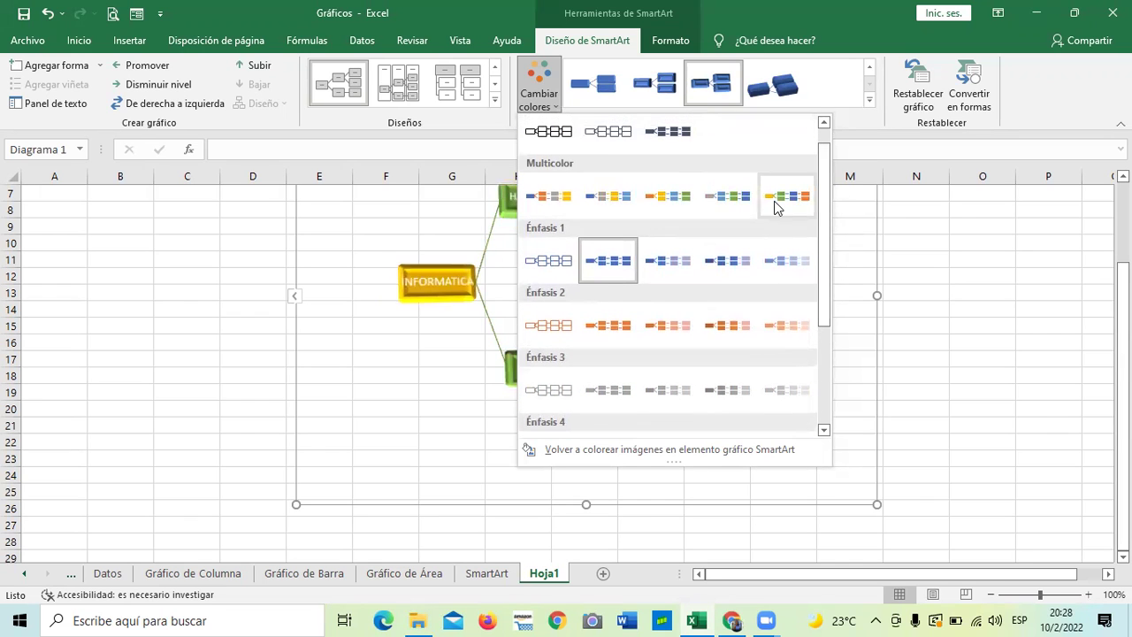
left_click(546, 194)
left_click(1002, 383)
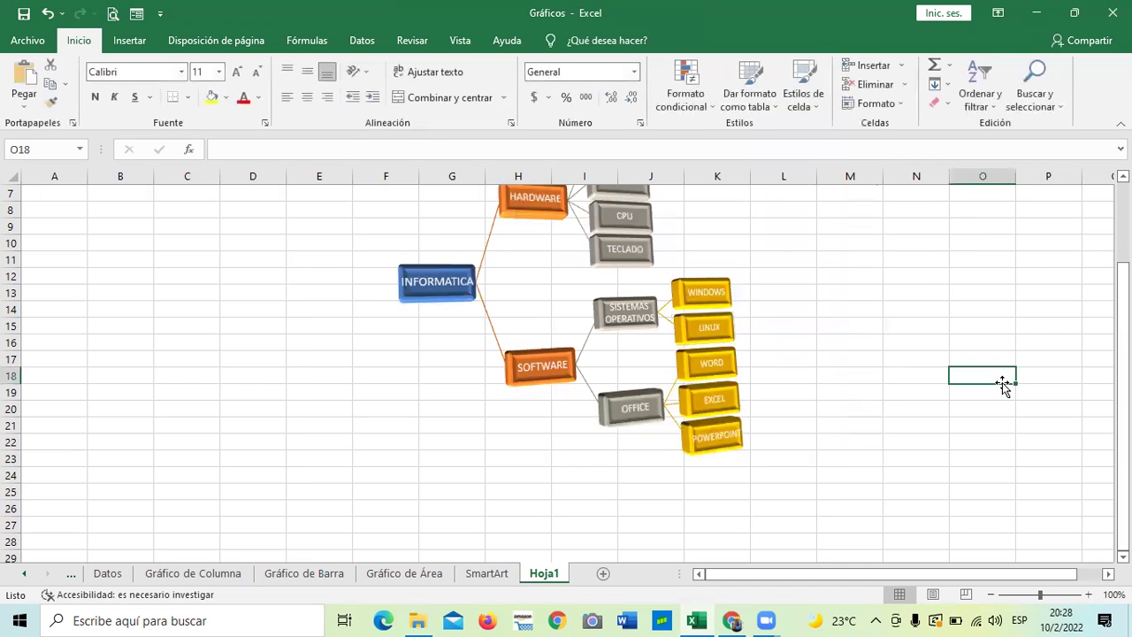
scroll(966, 372, "up", 2)
scroll(890, 349, "down", 2)
scroll(740, 375, "up", 2)
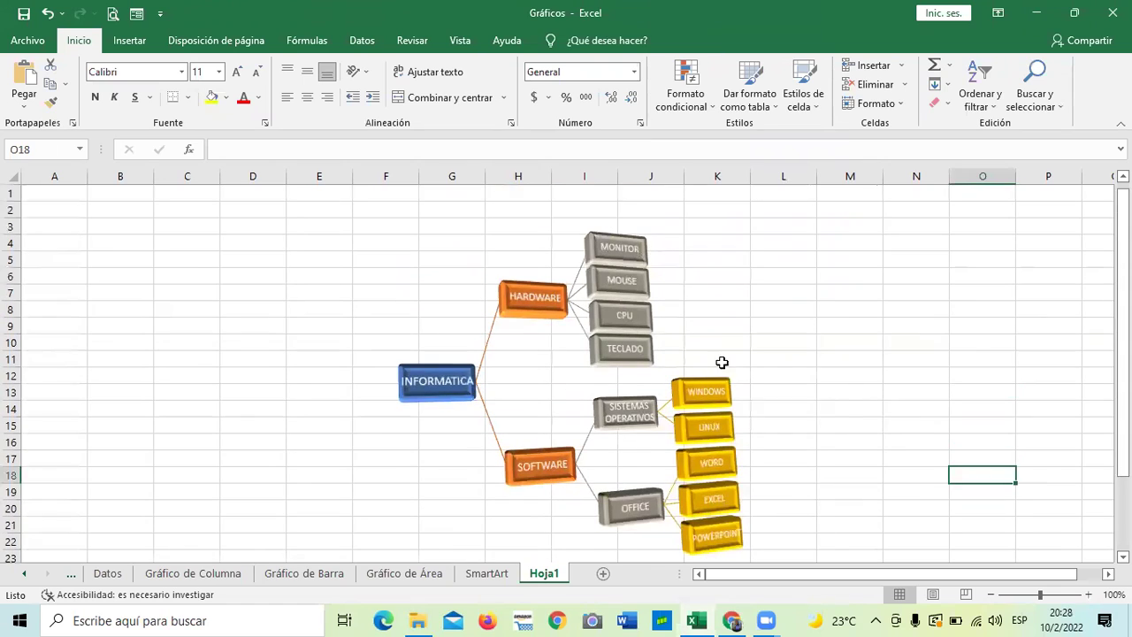
Change the hierarchy's colours to the last Multicolor option, with yellow, green, blue and orange levels
left_click(667, 336)
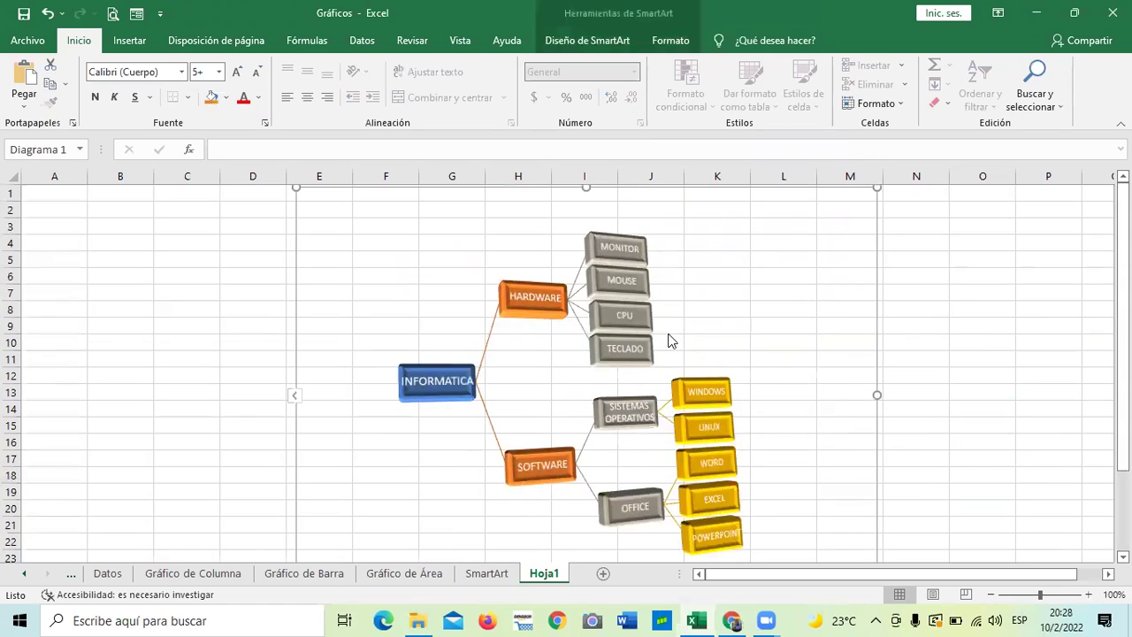
left_click(616, 41)
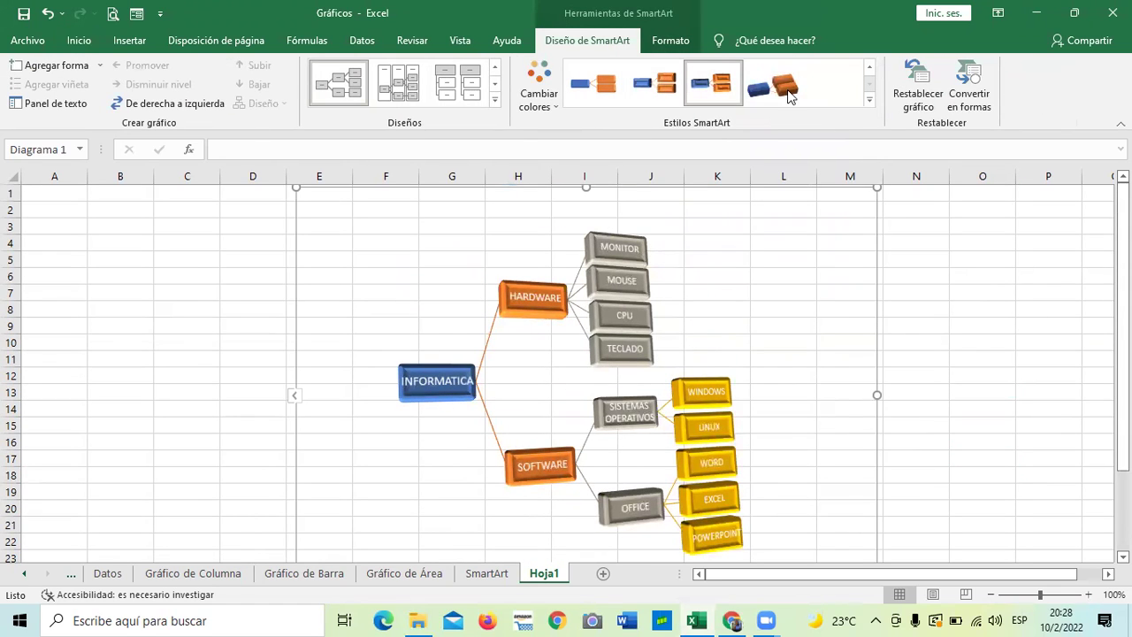
left_click(552, 108)
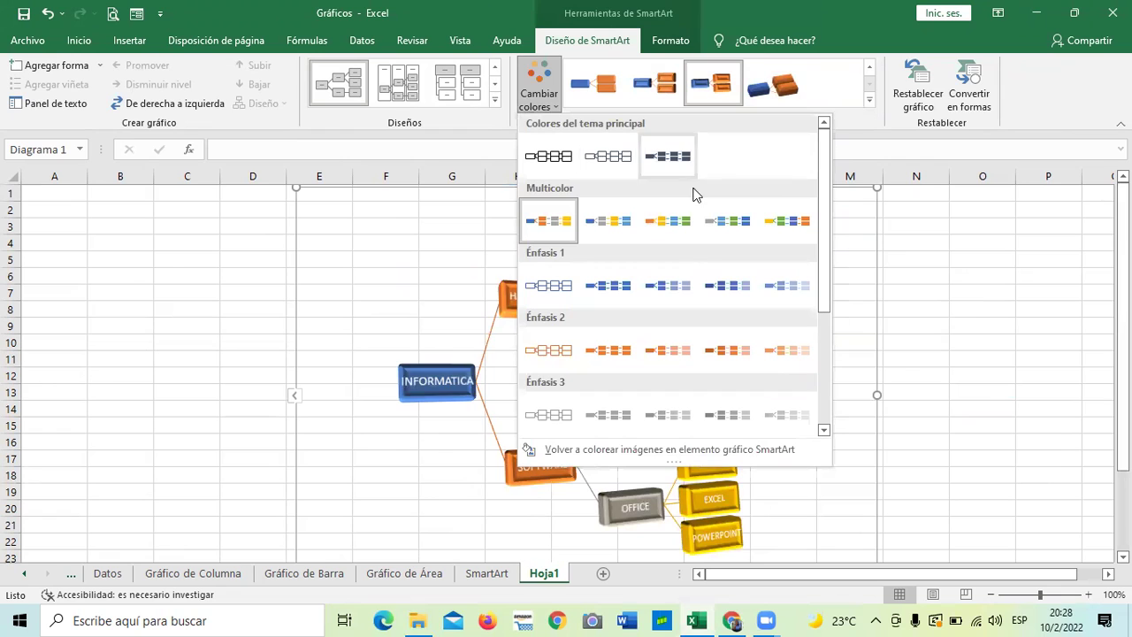
left_click(786, 221)
left_click(917, 328)
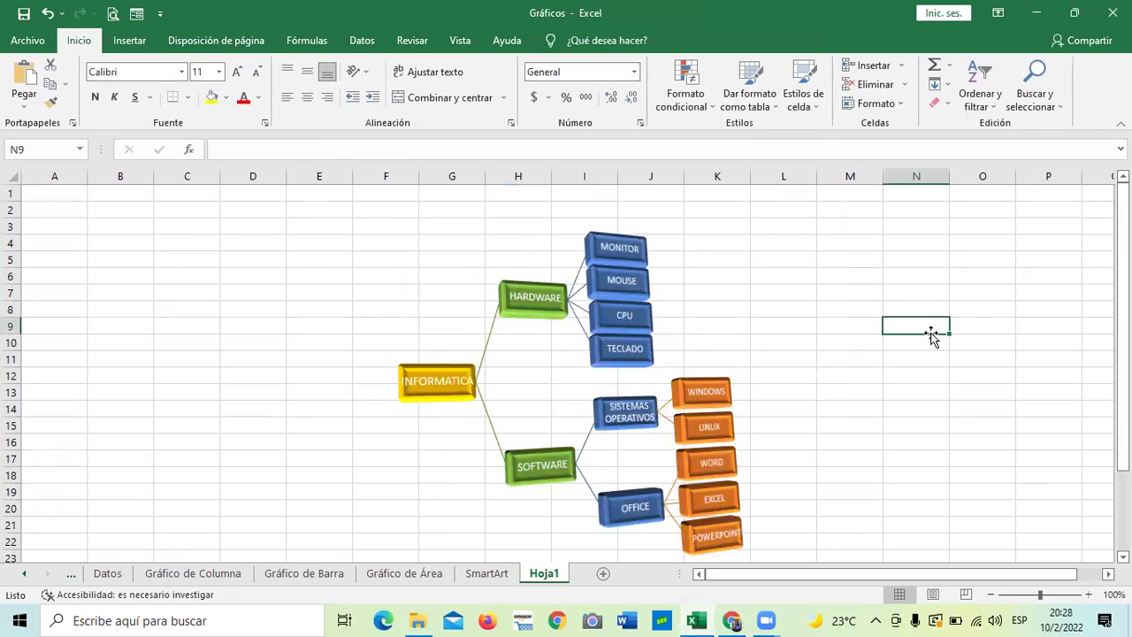
scroll(928, 387, "down", 2)
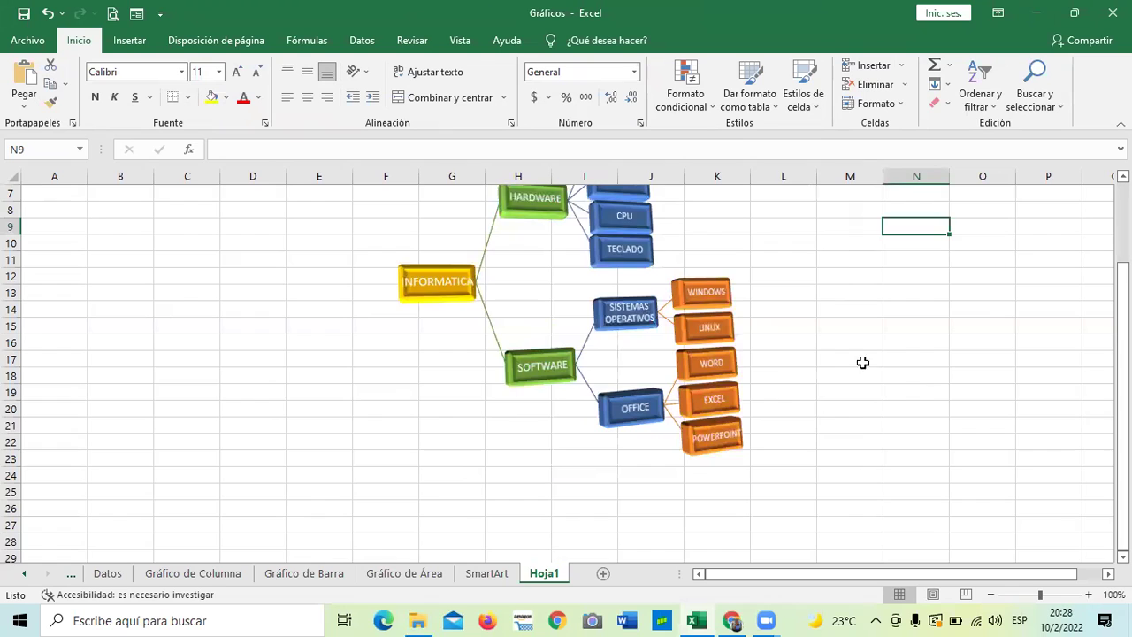
scroll(790, 402, "up", 2)
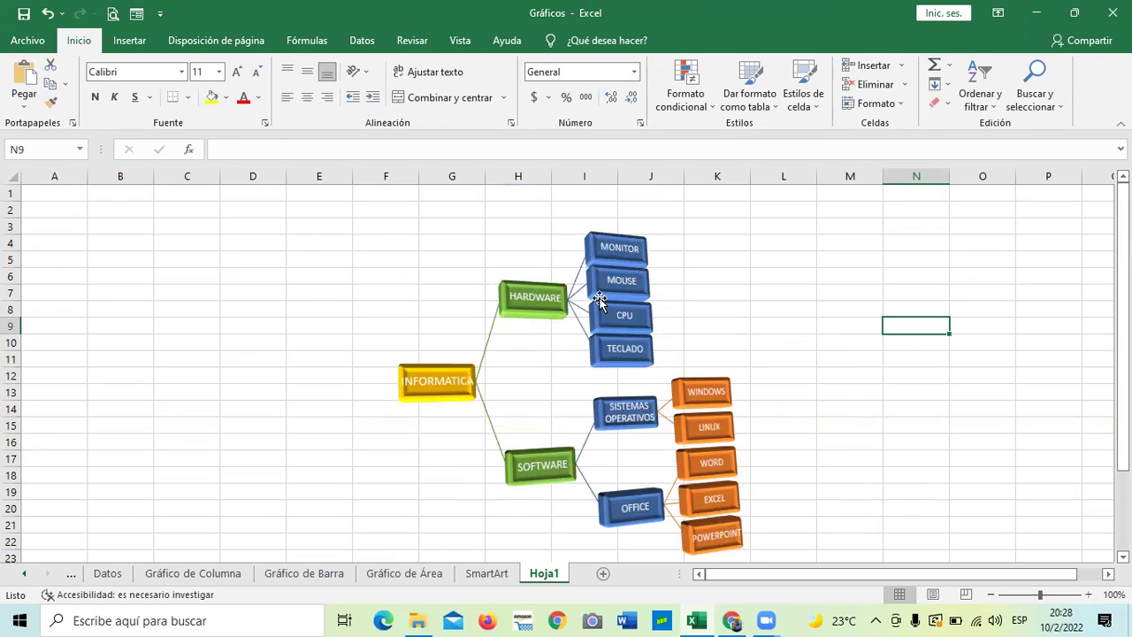
Apply the black theme shape style from the fifth row of Estilos de temas to the WINDOWS box
scroll(771, 311, "down", 2)
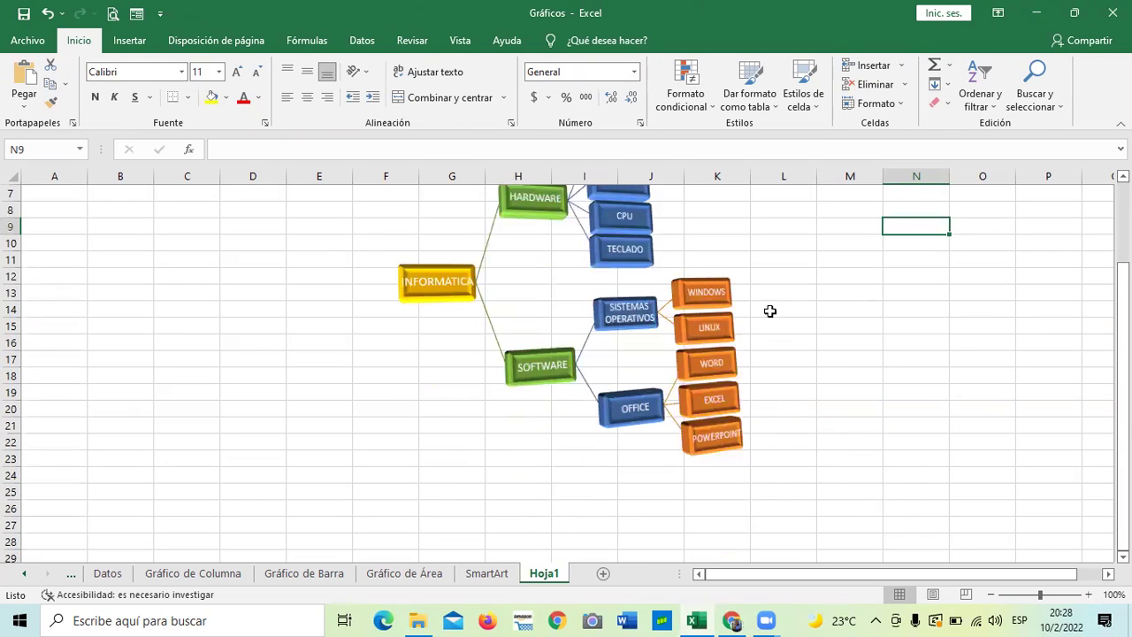
left_click(700, 327)
left_click(708, 292)
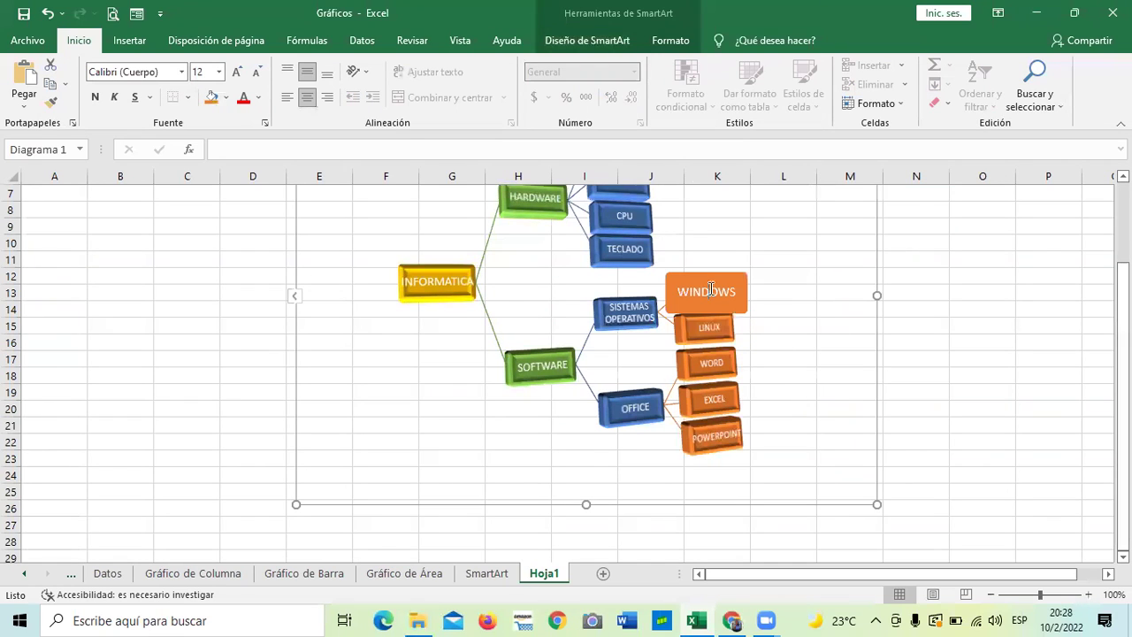
left_click(598, 41)
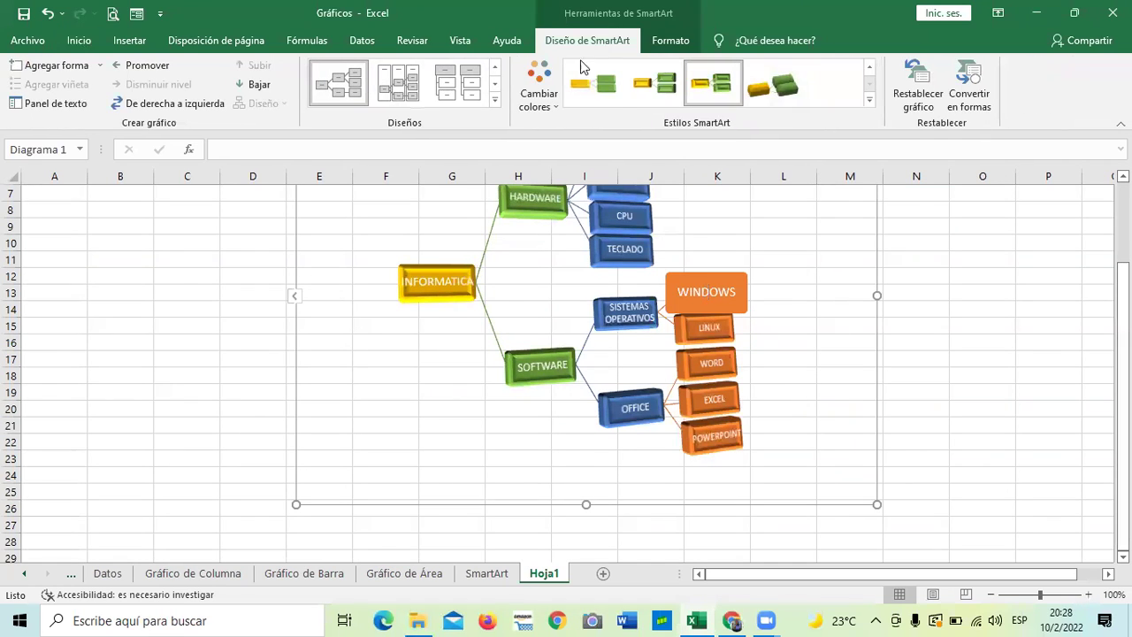
left_click(685, 44)
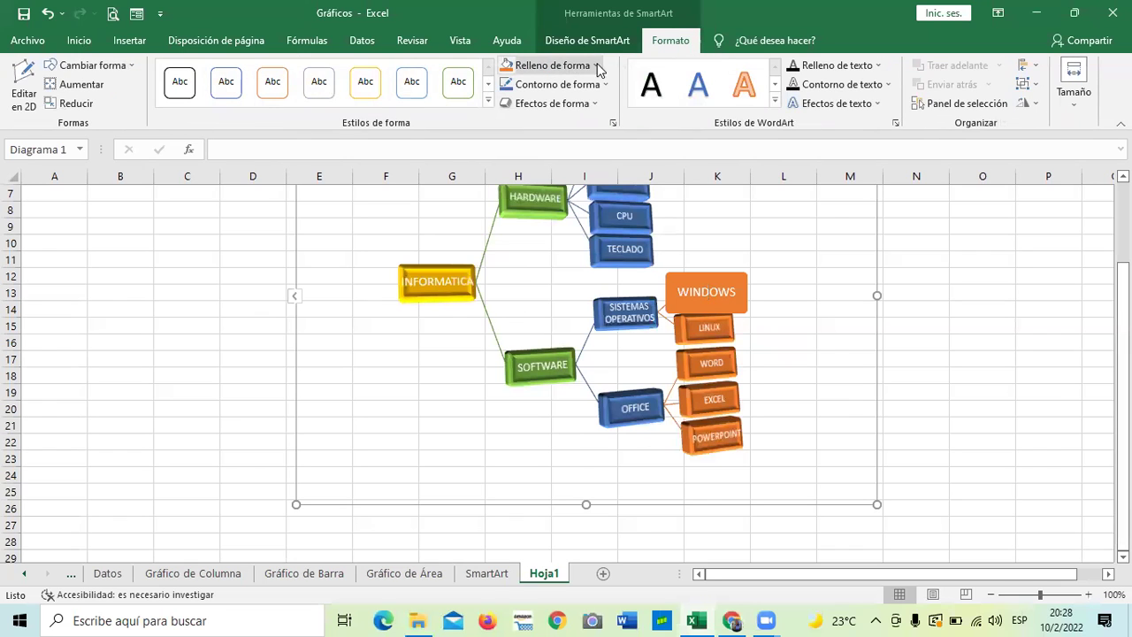
left_click(488, 99)
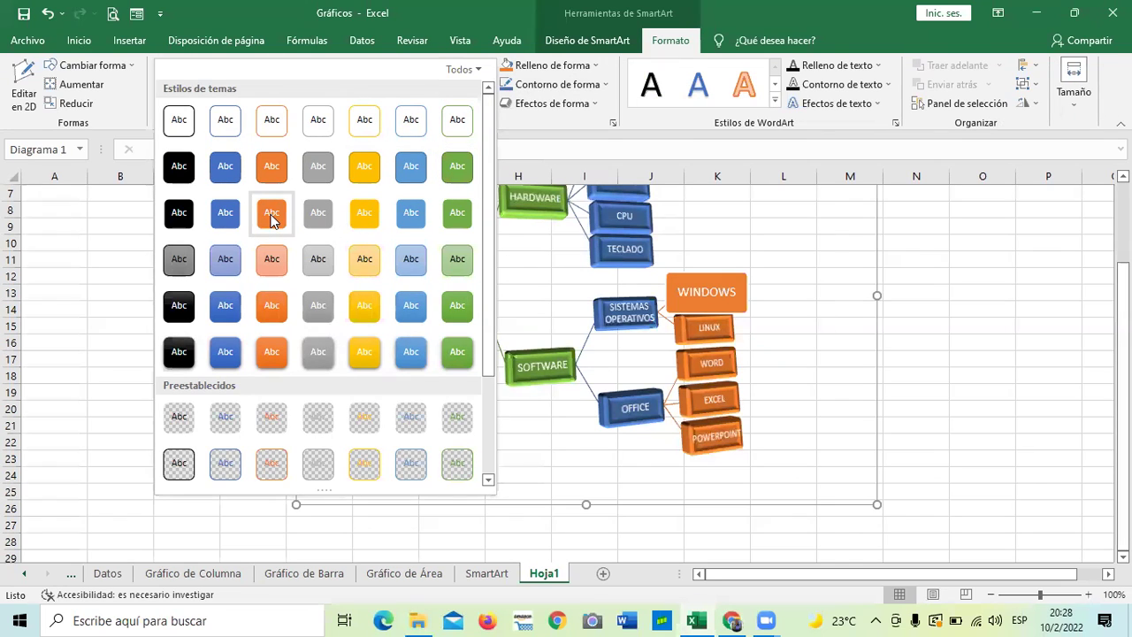
left_click(180, 306)
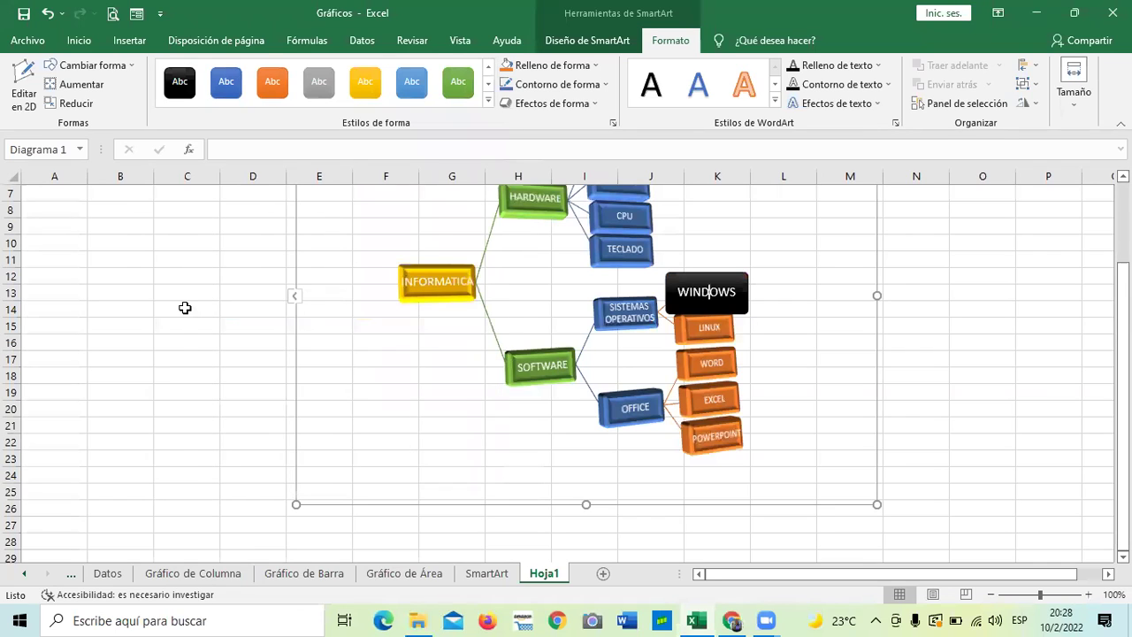
Give the LINUX box the same black shape style as WINDOWS and deselect the graphic
left_click(716, 329)
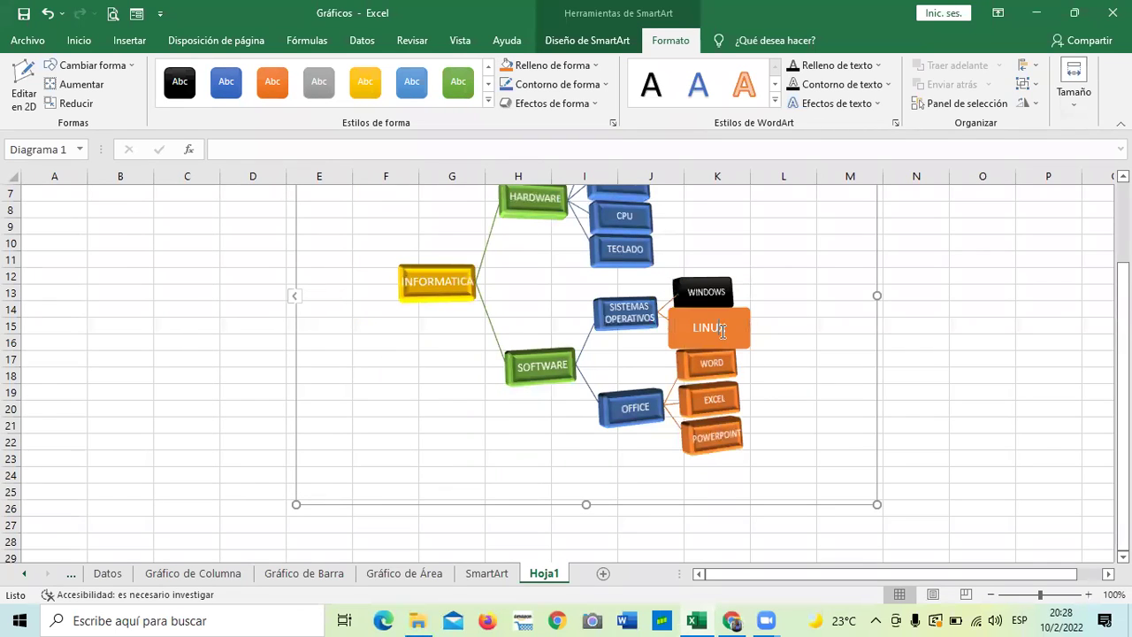
left_click(174, 91)
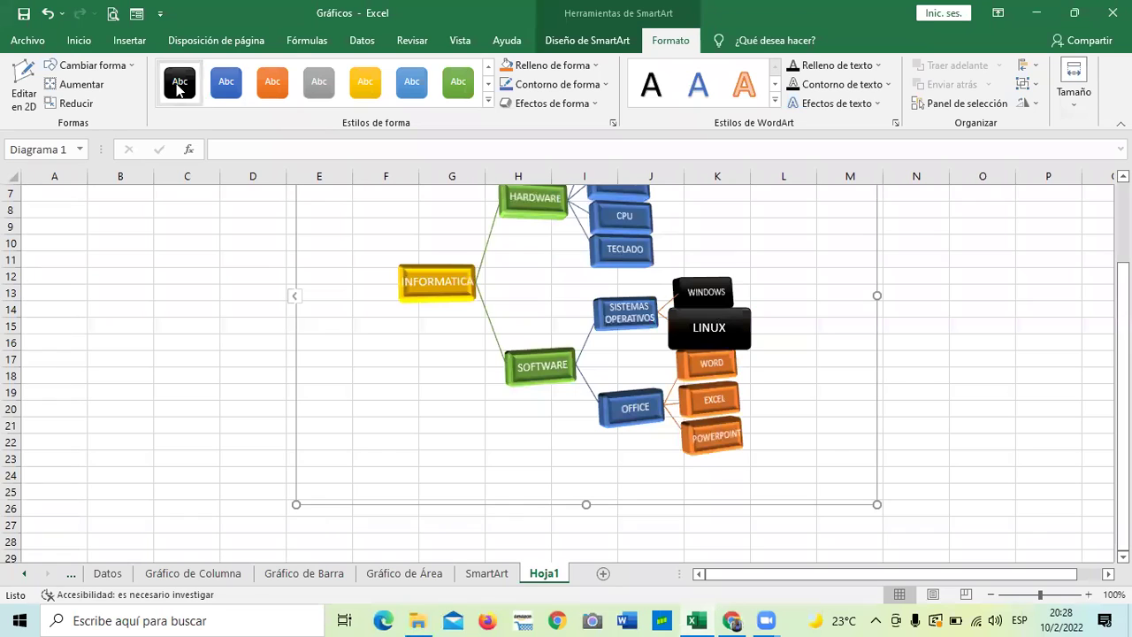
left_click(925, 371)
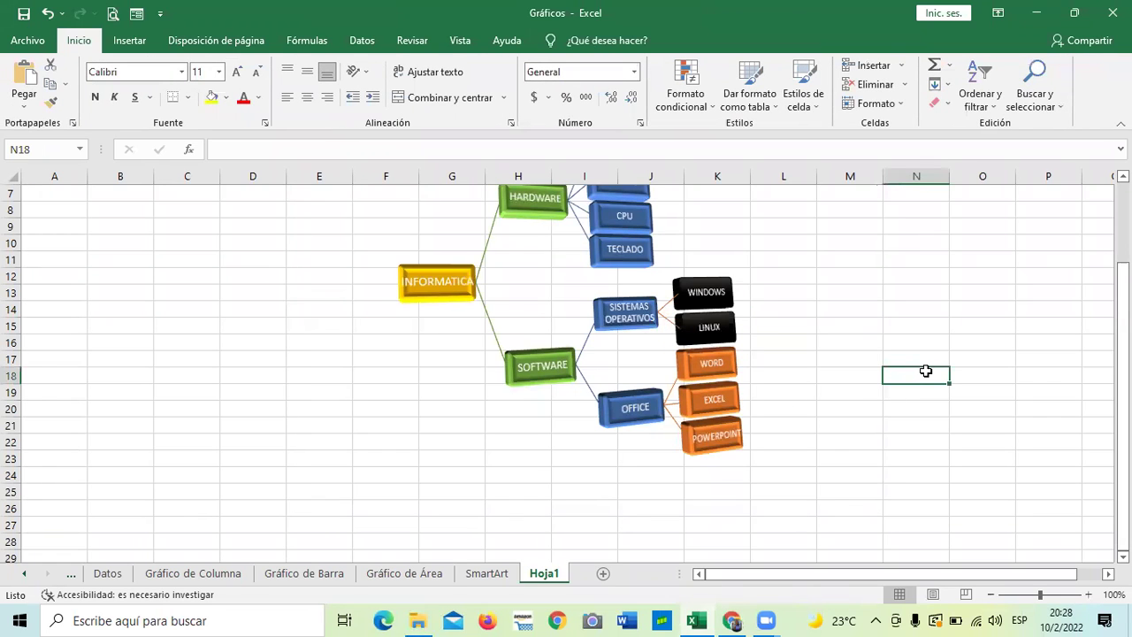
scroll(902, 372, "up", 1)
scroll(884, 372, "down", 1)
left_click(476, 285)
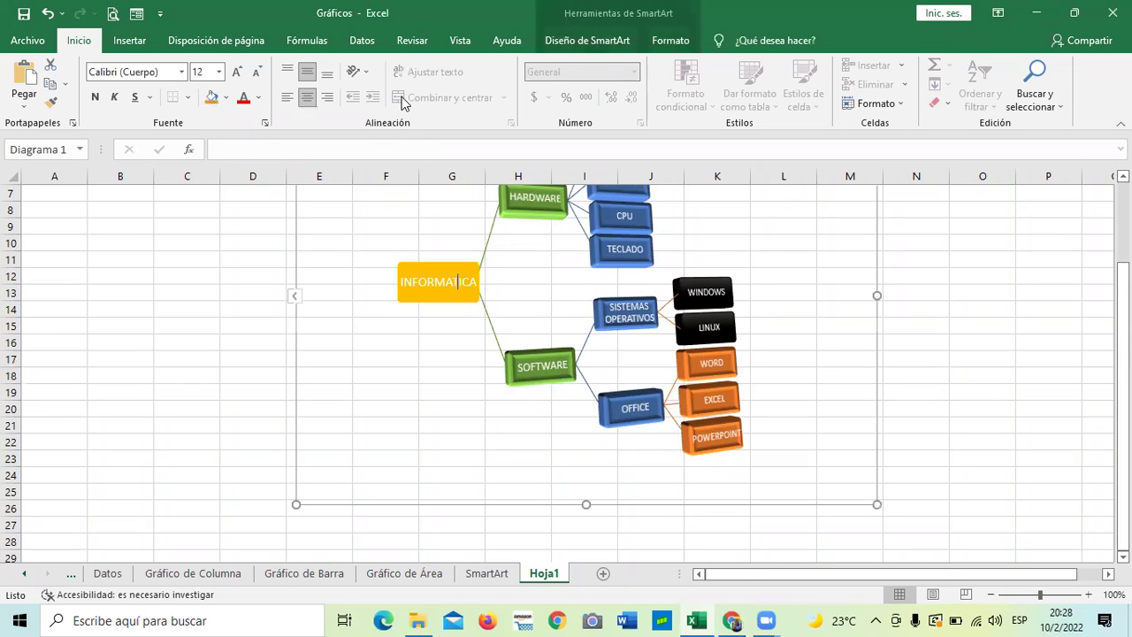
left_click(670, 41)
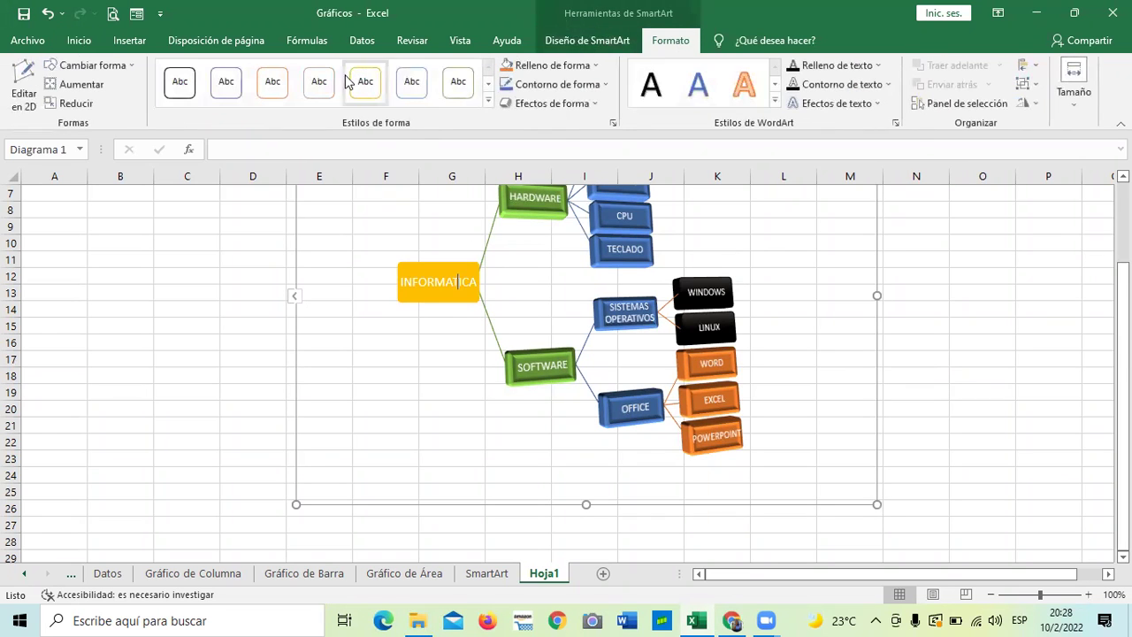
left_click(487, 104)
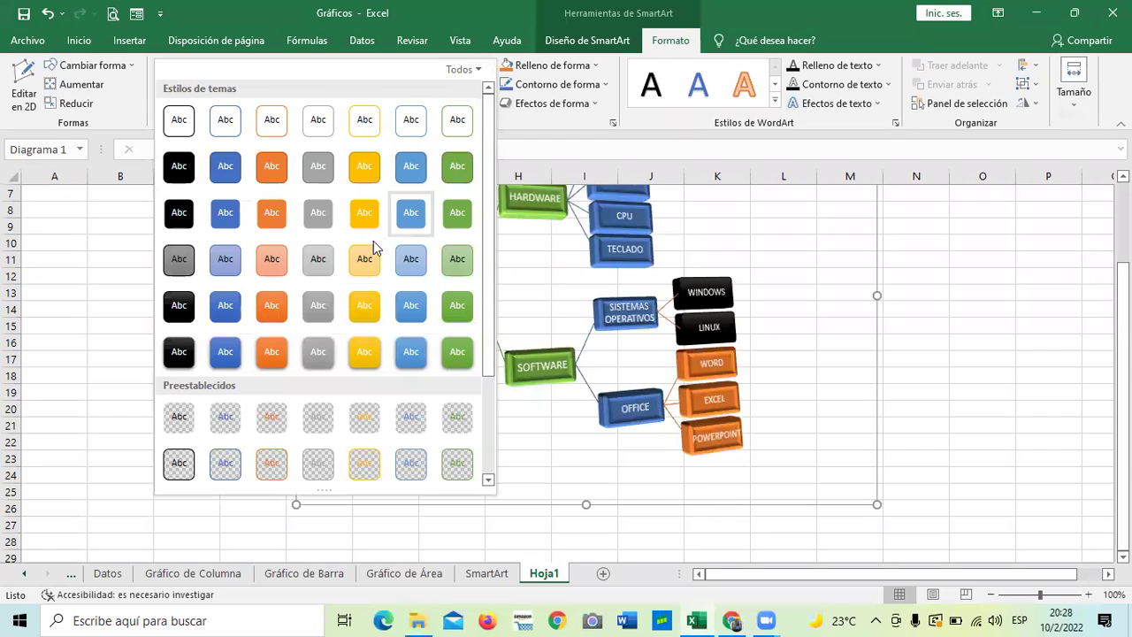
left_click(817, 256)
scroll(1005, 361, "up", 1)
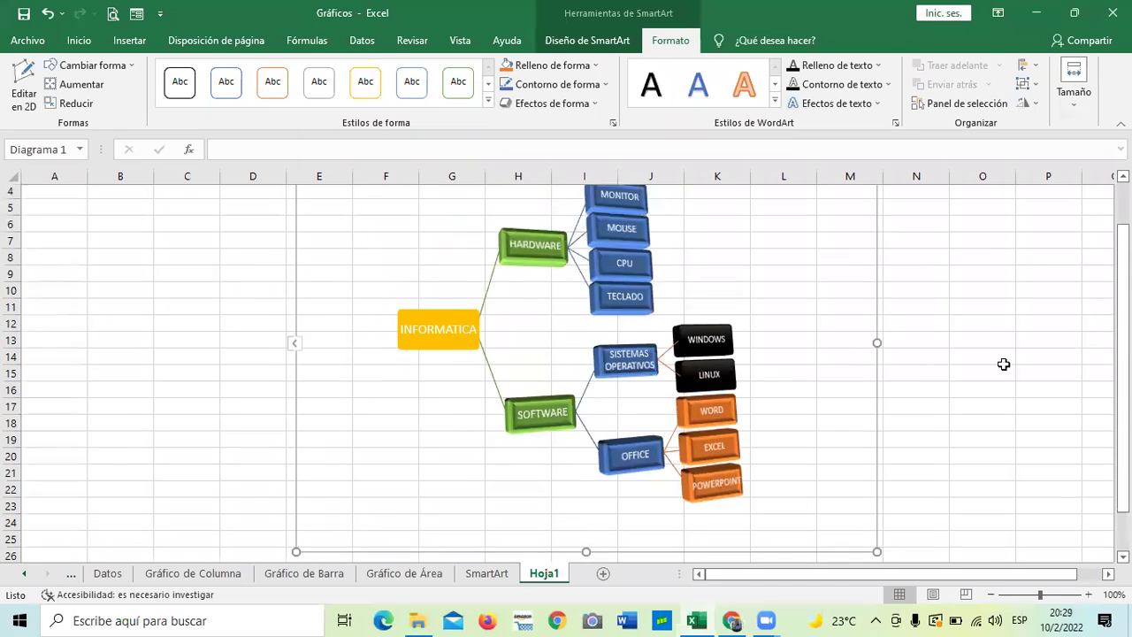
Apply the second SmartArt style in the second row of the 3D group to the computing hierarchy and deselect it
left_click(993, 342)
left_click(677, 301)
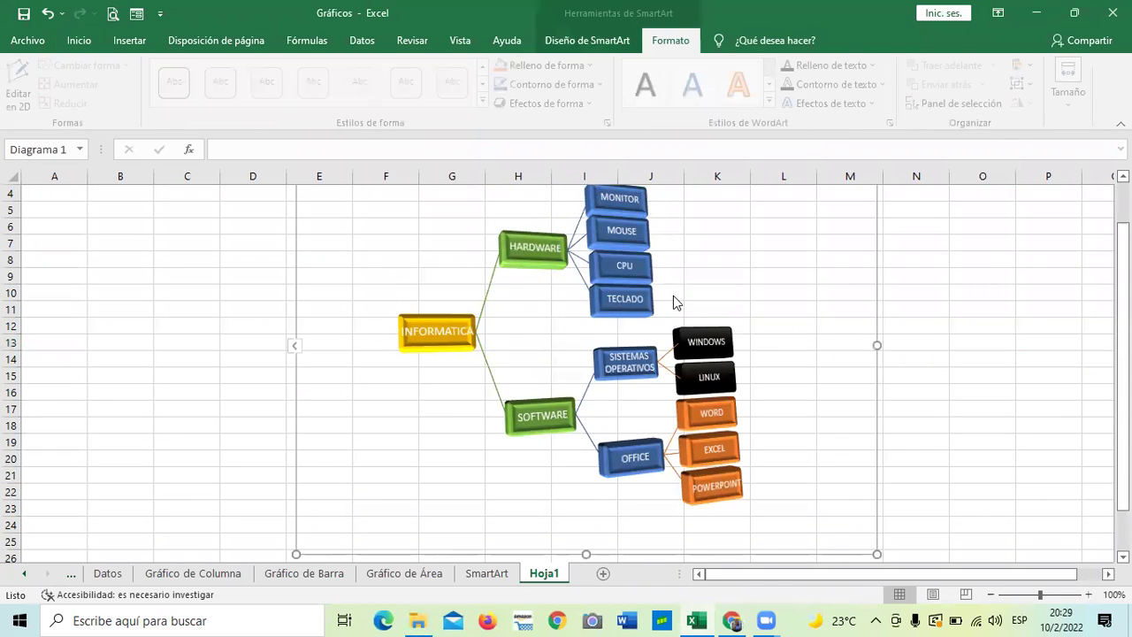
left_click(617, 41)
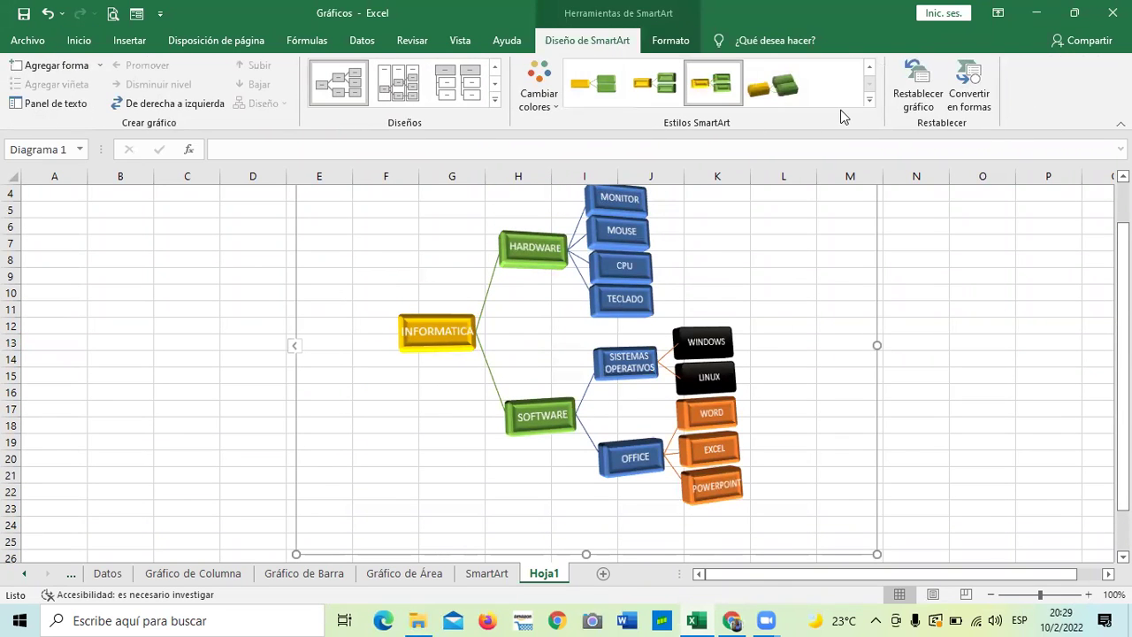
left_click(867, 104)
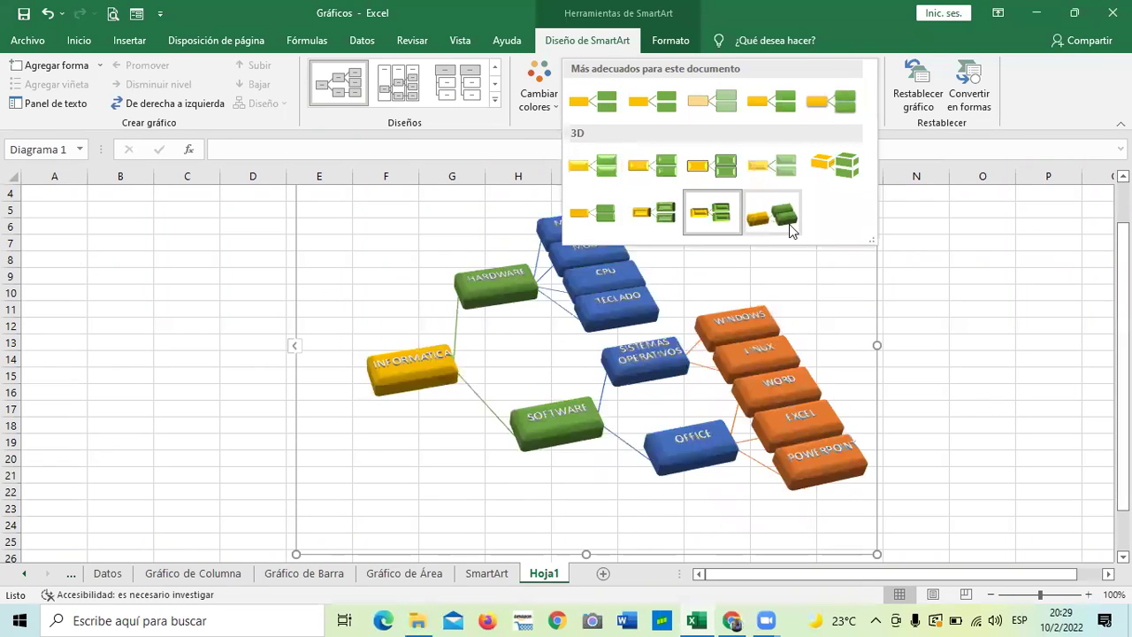
left_click(662, 224)
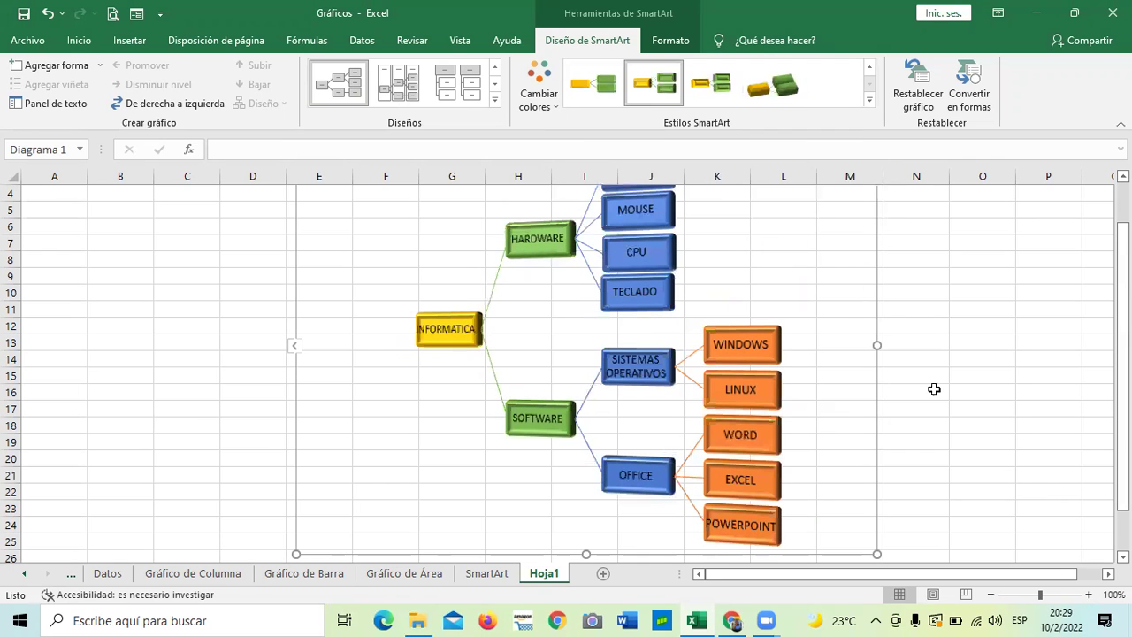
left_click(963, 422)
left_click(920, 290)
Review the restyled hierarchy from the MONITOR box down to the POWERPOINT box
scroll(912, 336, "down", 3)
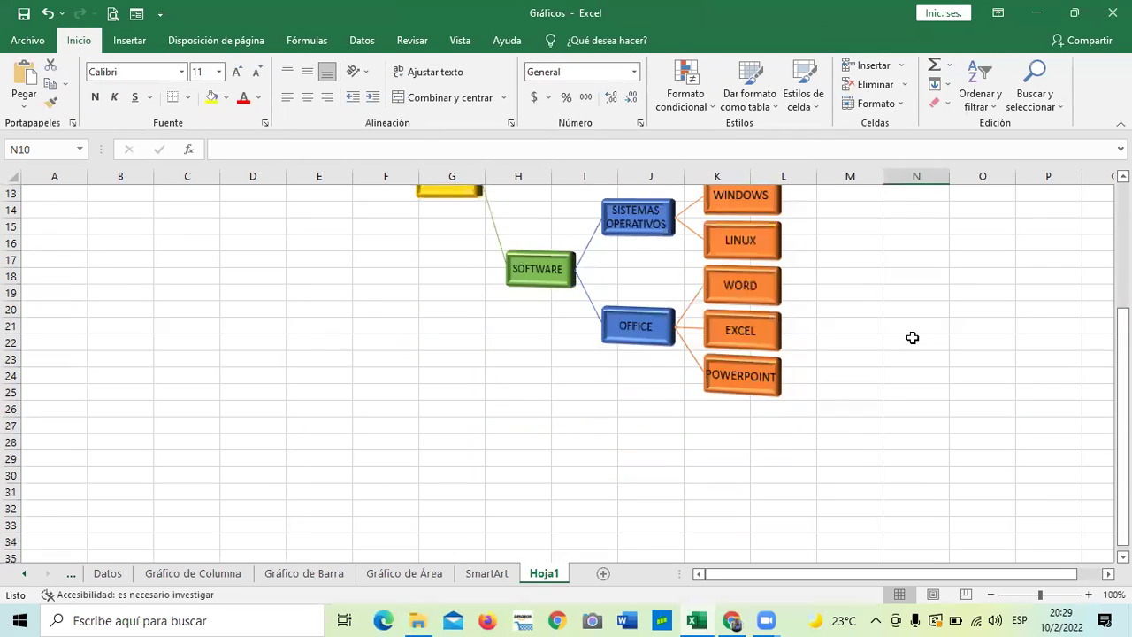
scroll(909, 339, "up", 2)
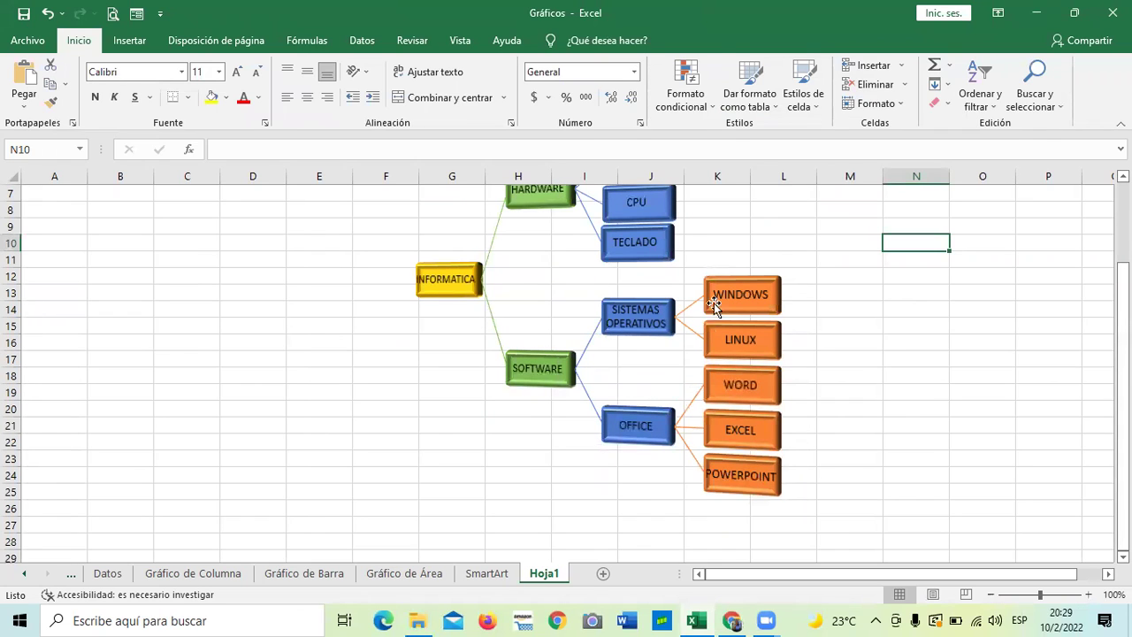
left_click(687, 326)
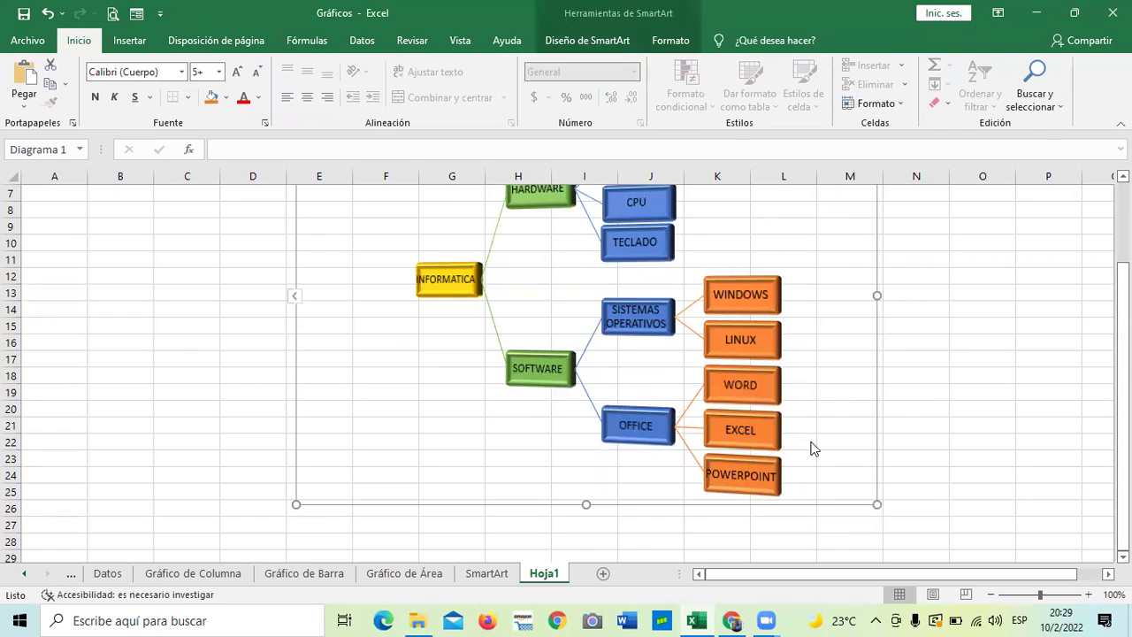
left_click(904, 288)
scroll(920, 287, "up", 2)
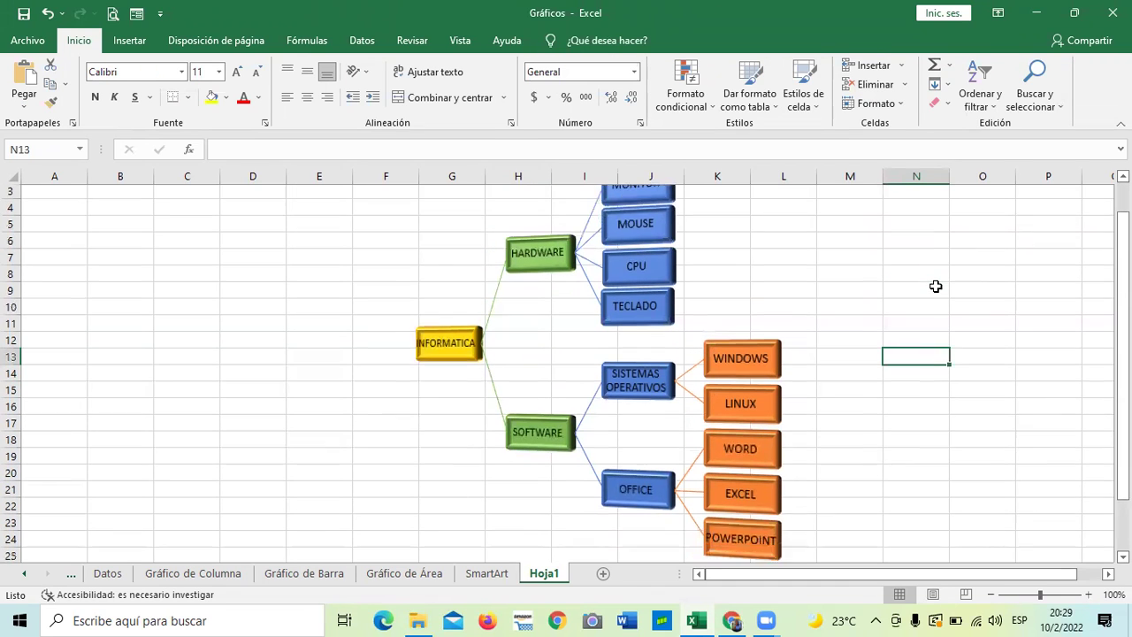
scroll(936, 287, "down", 1)
left_click(568, 293)
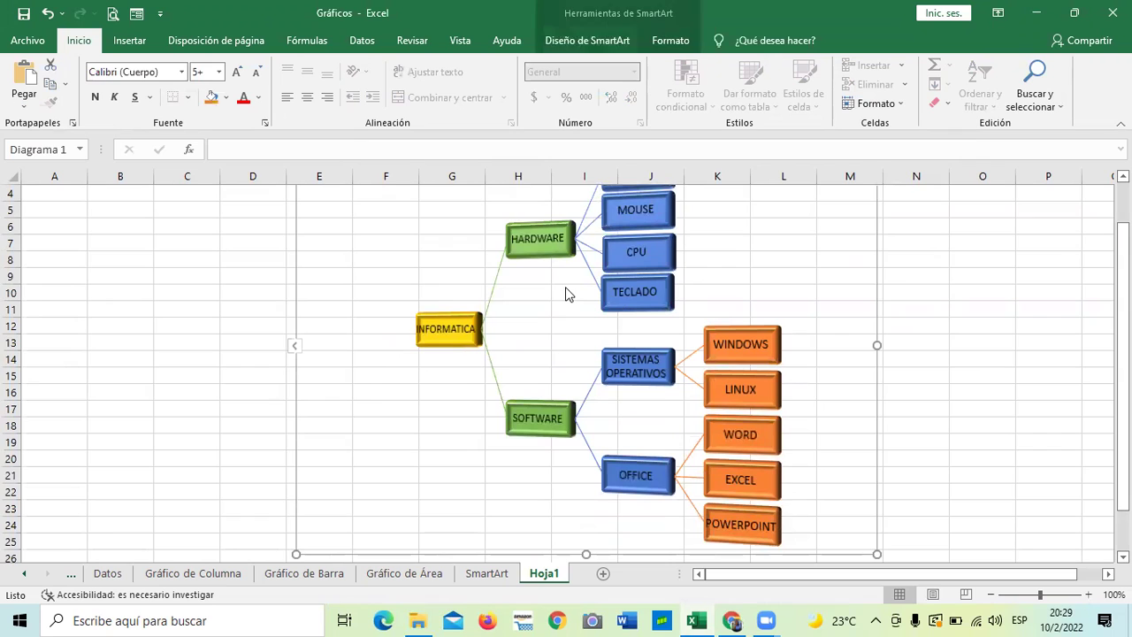
scroll(569, 293, "up", 1)
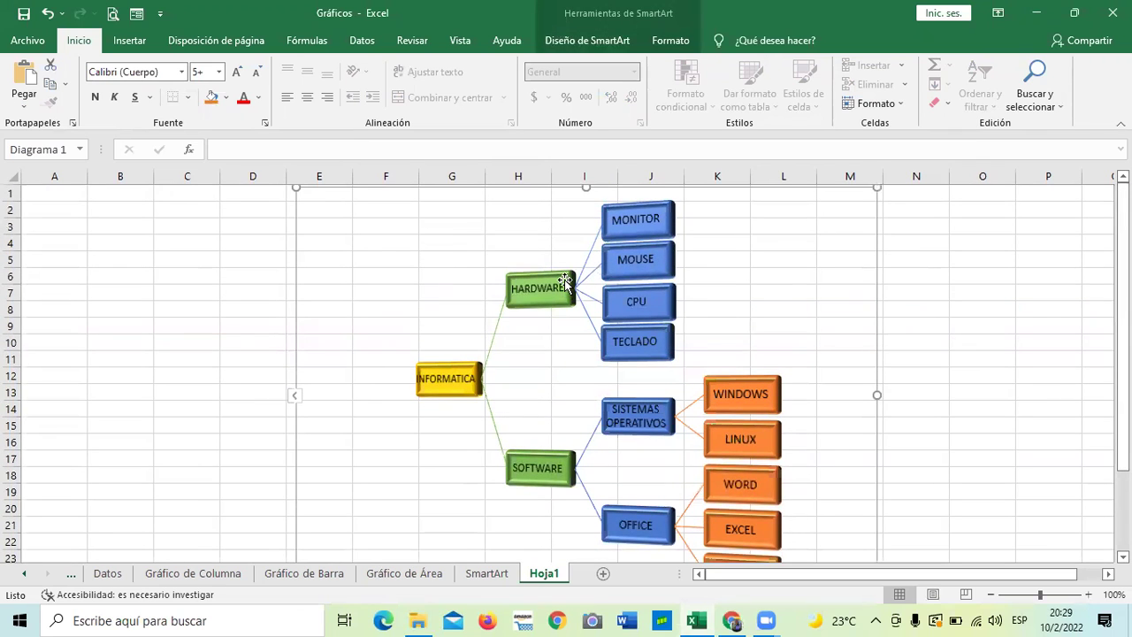
scroll(564, 281, "down", 1)
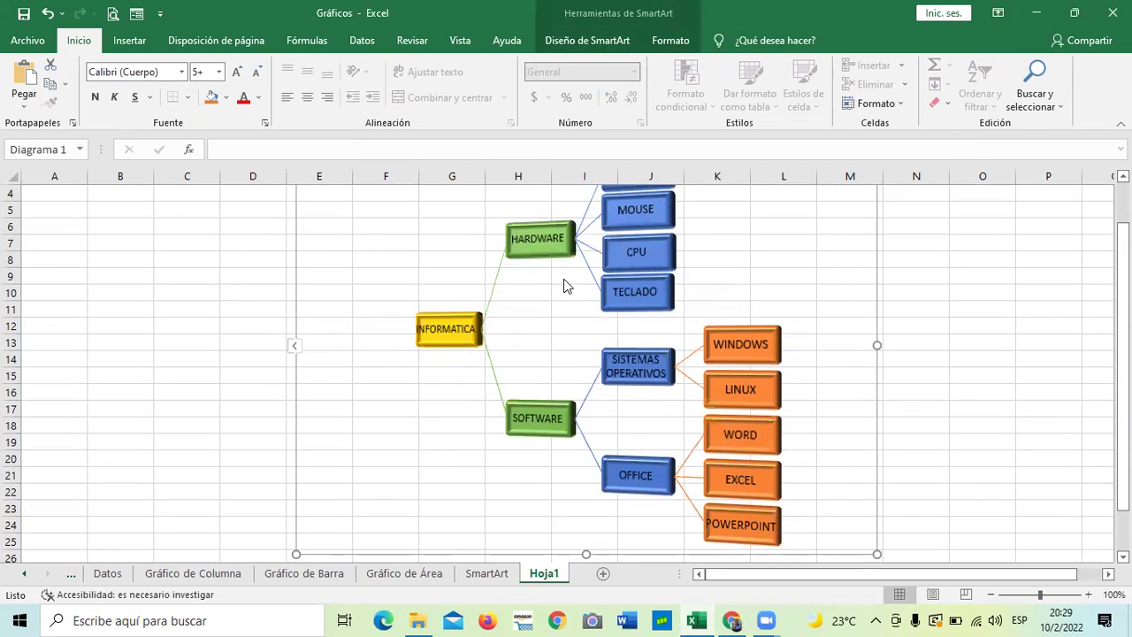
scroll(559, 276, "down", 3)
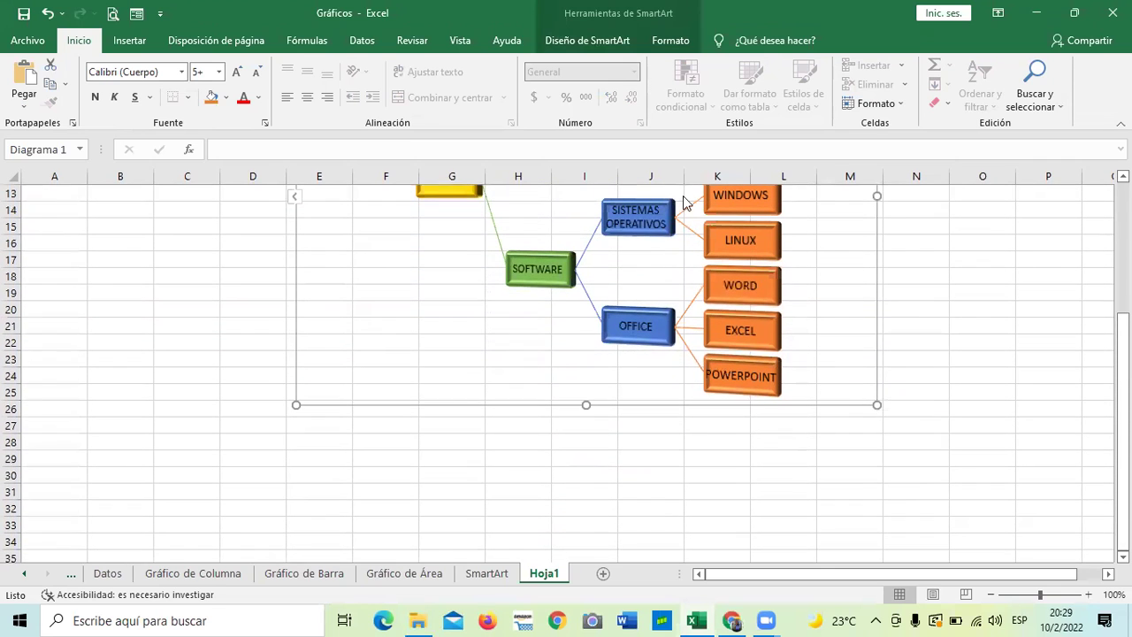
left_click(911, 362)
scroll(915, 361, "up", 3)
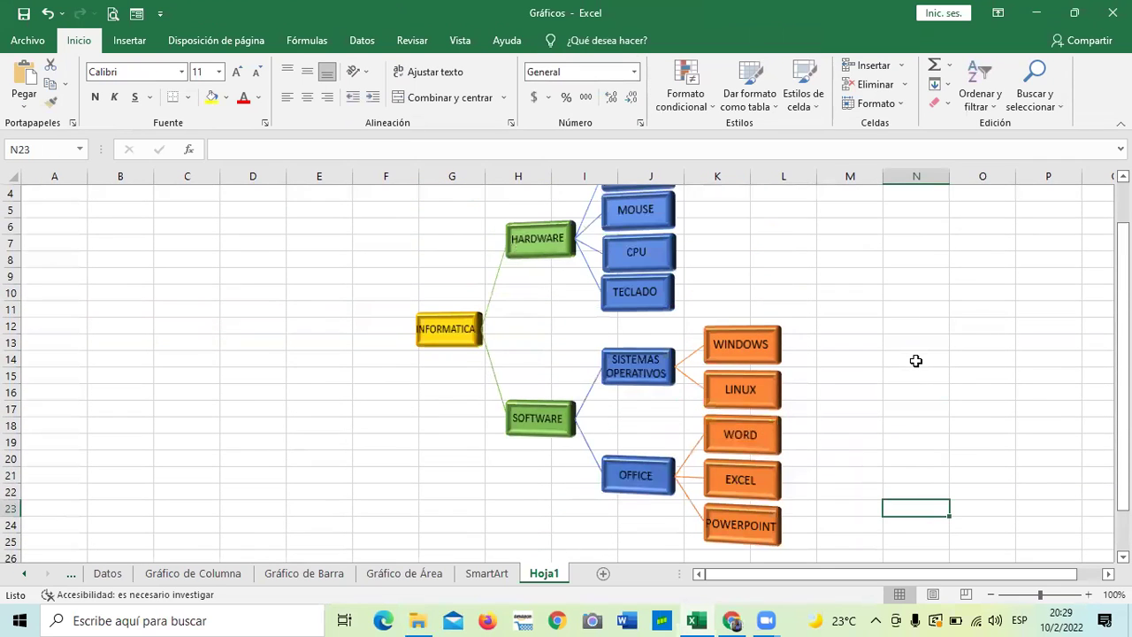
scroll(915, 361, "up", 1)
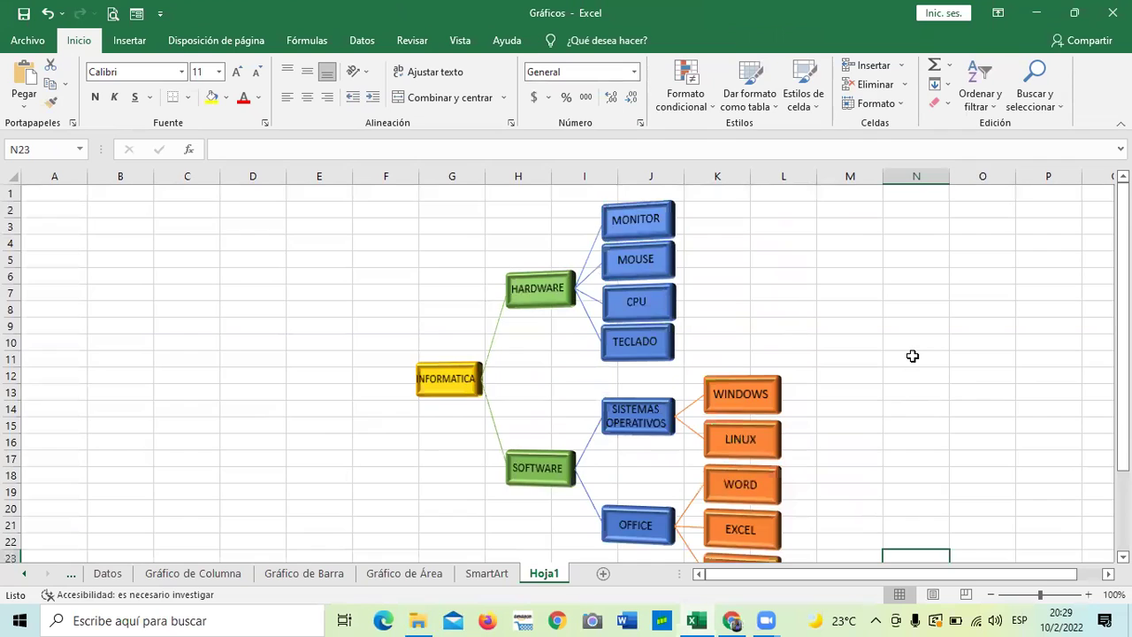
scroll(913, 356, "down", 2)
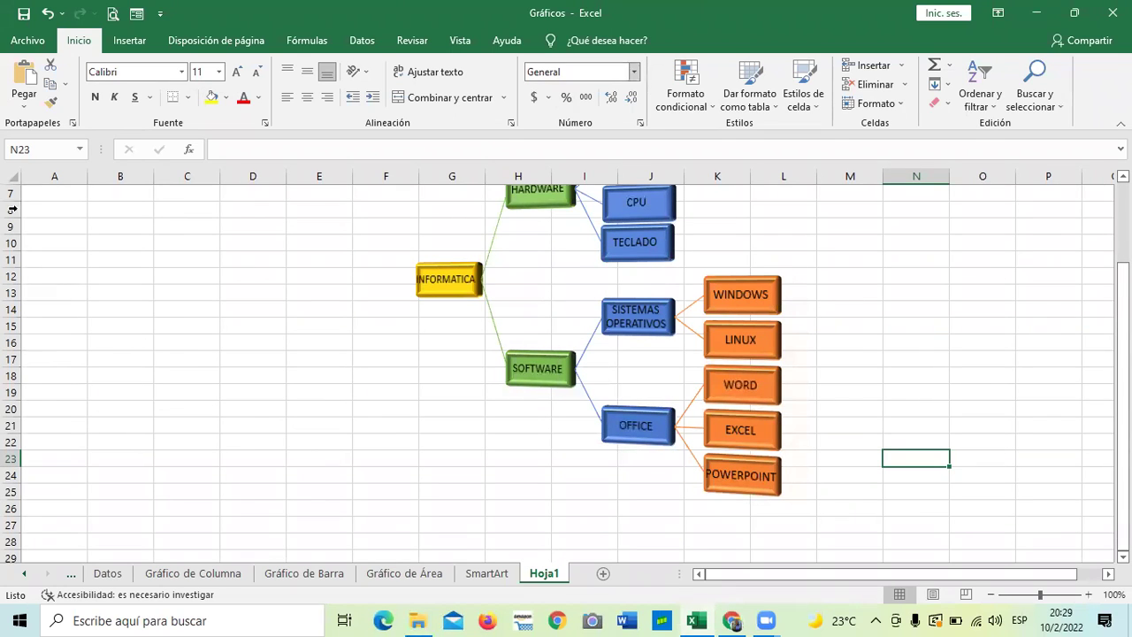
left_click(518, 613)
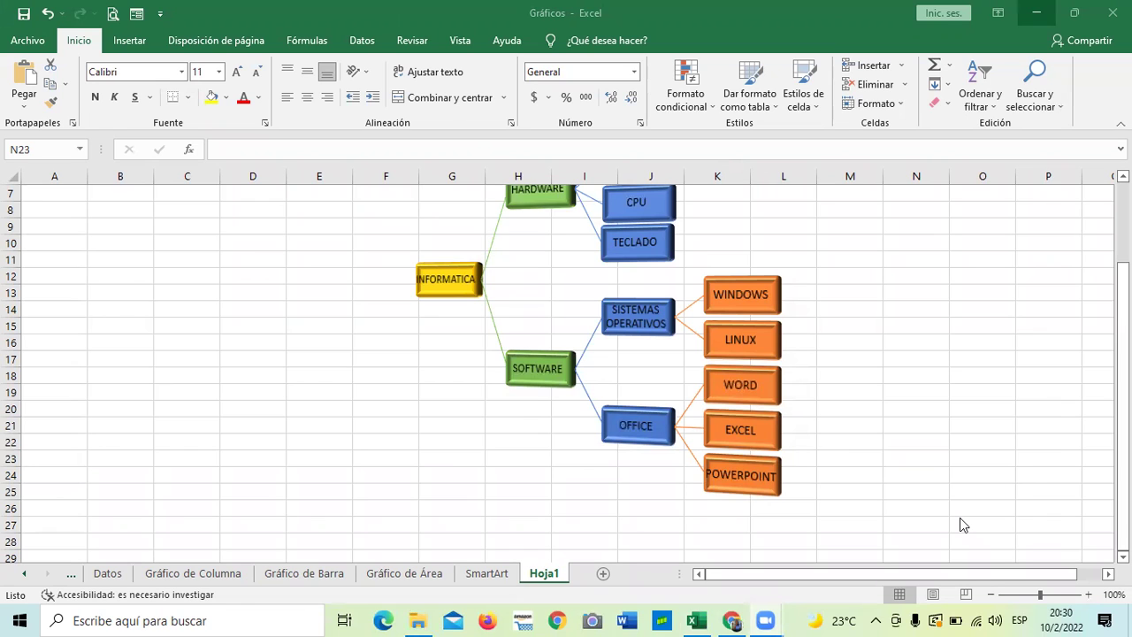
scroll(854, 309, "up", 2)
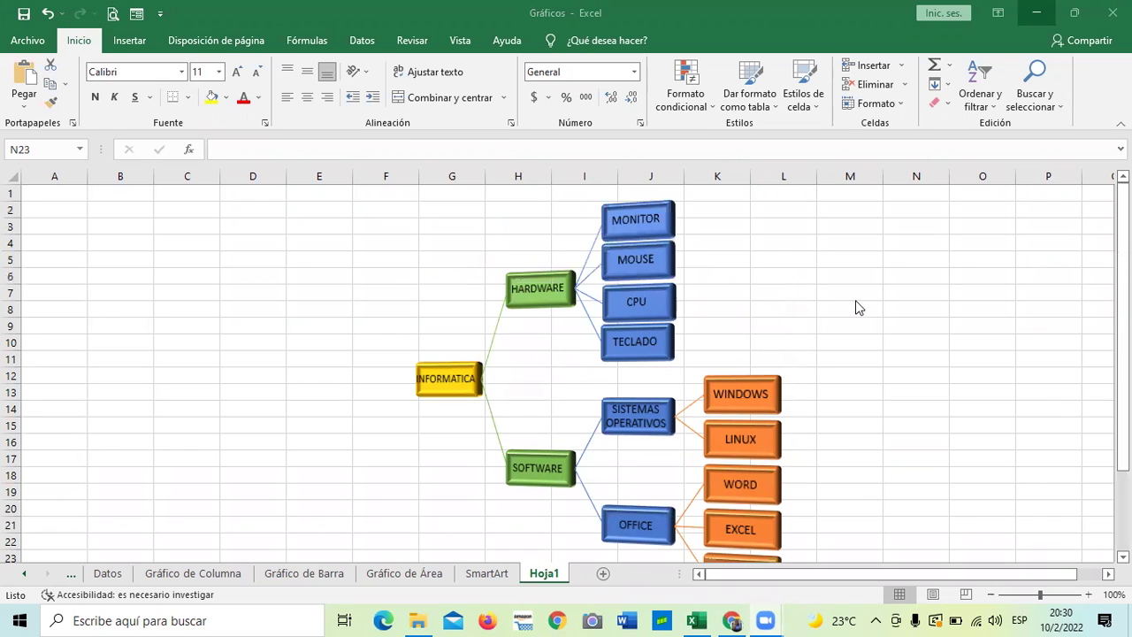
Look over the finished SmartArt examples on the SmartArt sheet
left_click(498, 574)
scroll(504, 512, "up", 4)
scroll(498, 480, "down", 7)
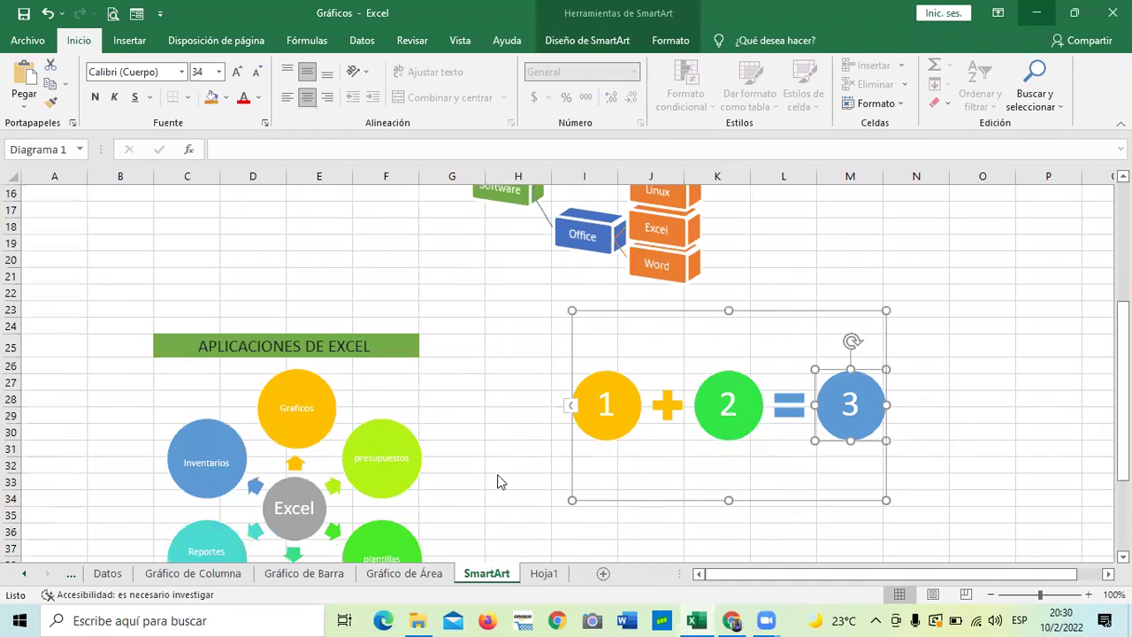
Go to the Grafico Radial sheet at the start of the workbook and select empty cell F15
left_click(412, 573)
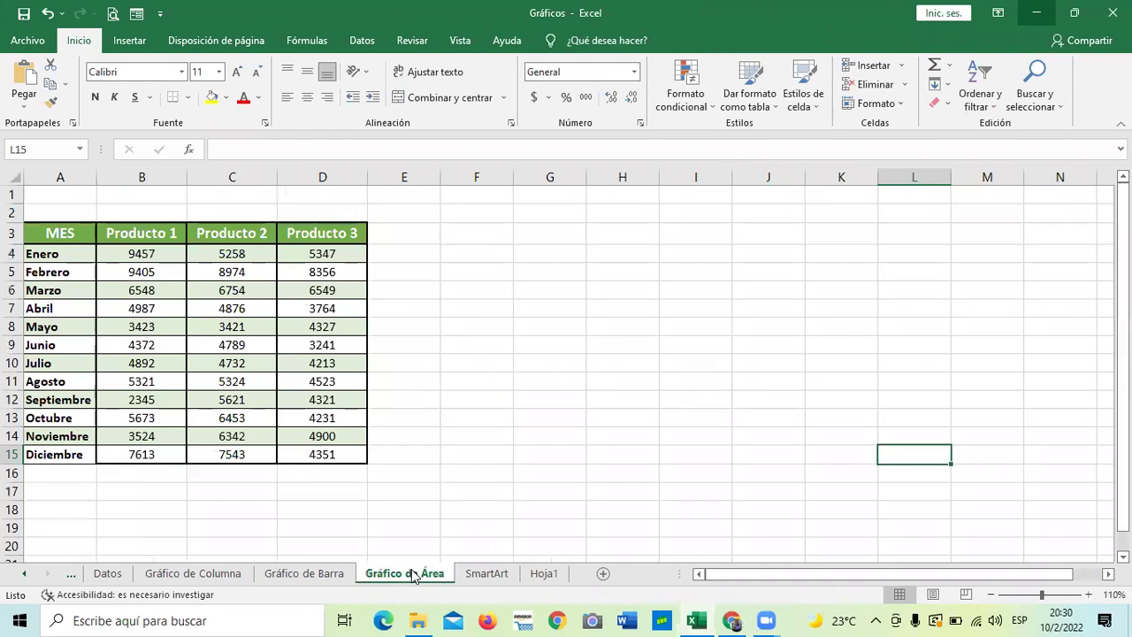
left_click(23, 574)
left_click(23, 574)
left_click(23, 574)
left_click(23, 575)
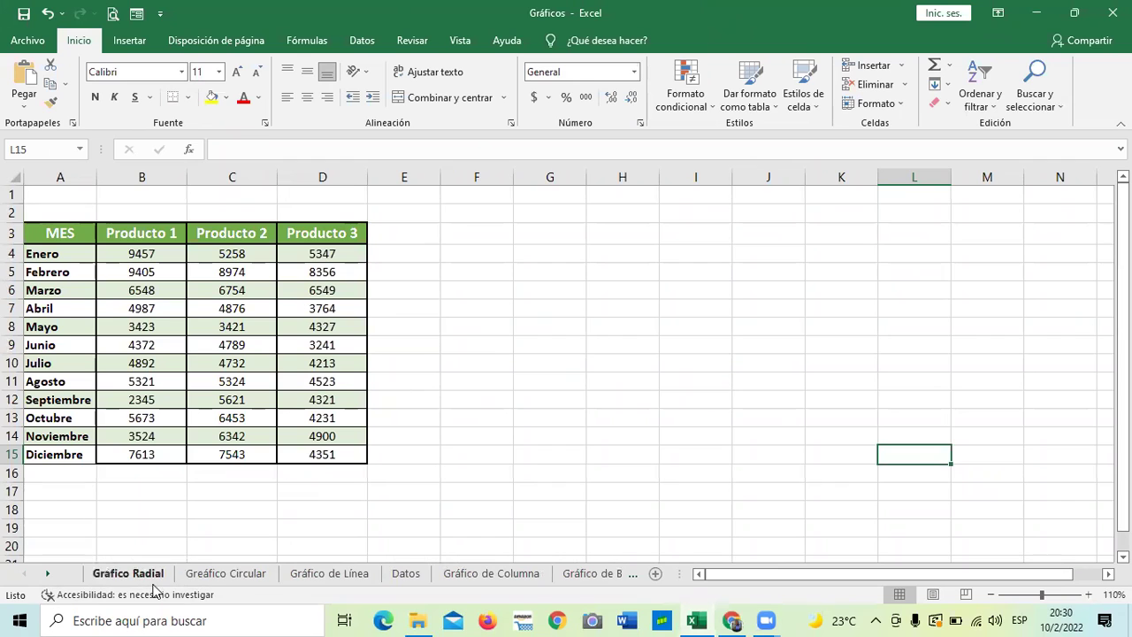
left_click(558, 260)
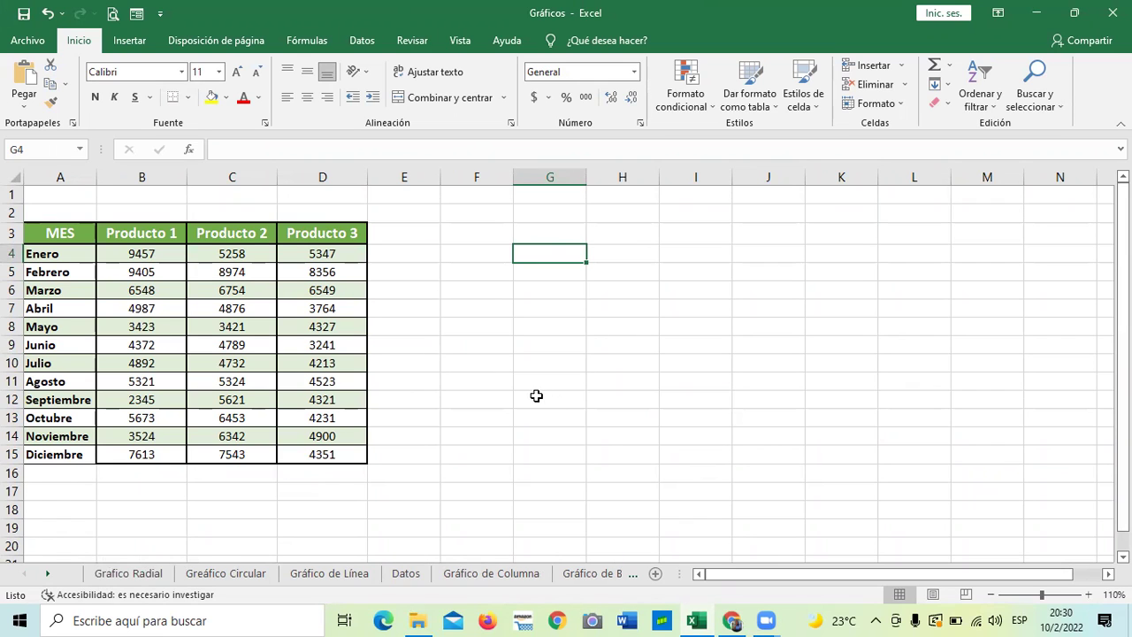
left_click(496, 397)
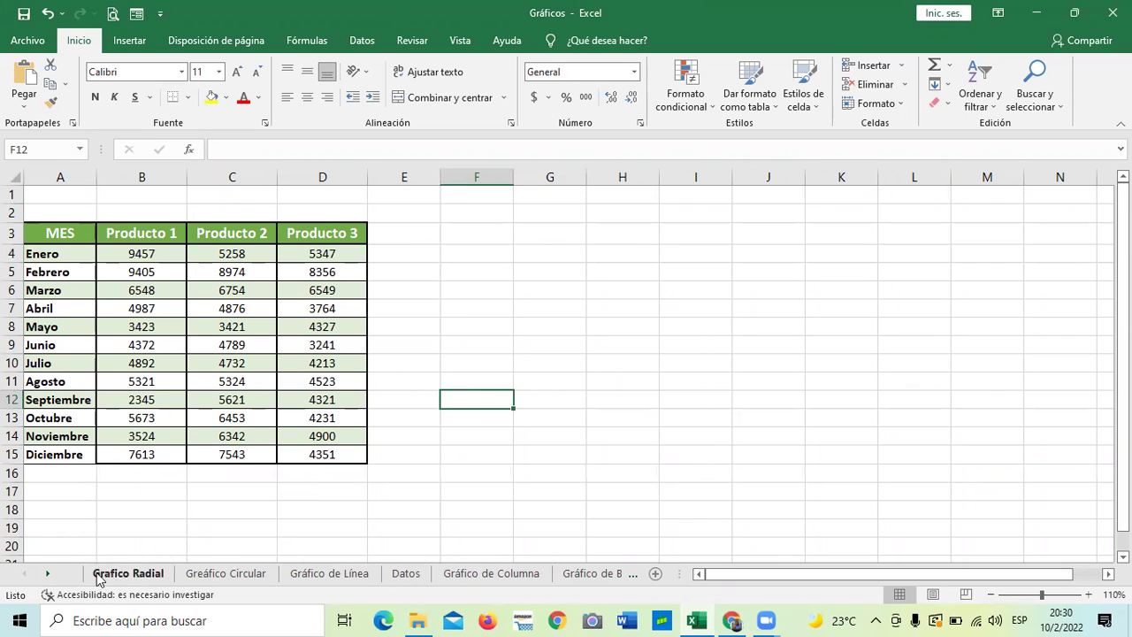
left_click(558, 476)
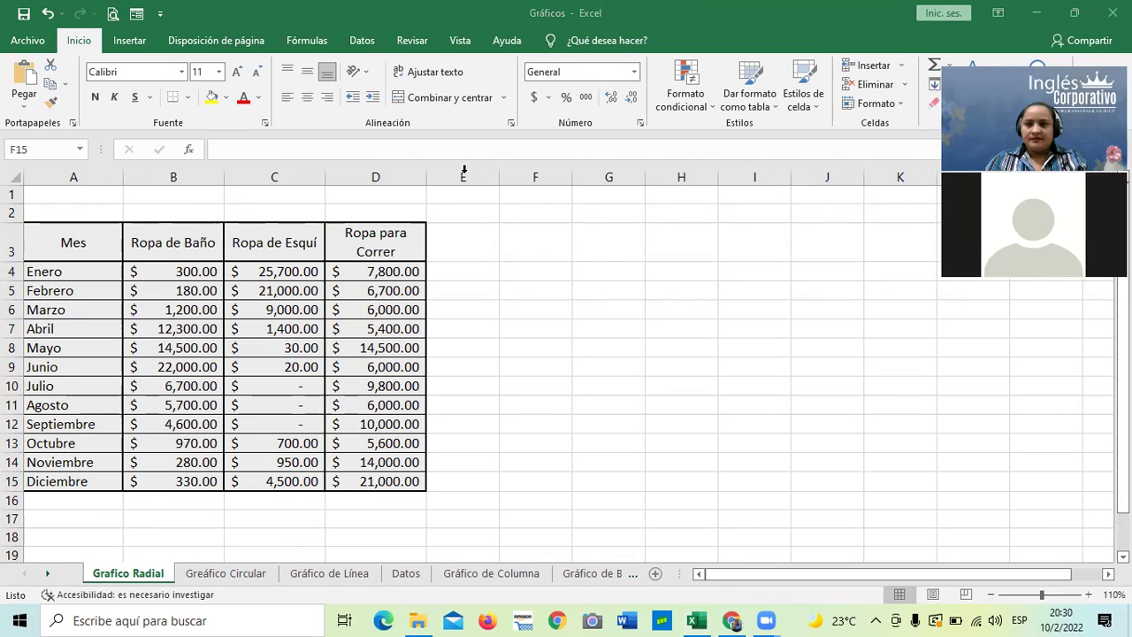
Select the monthly clothing table A3:D15 and open the Insertar gráfico dialog, moving it to uncover more of the data
left_click(139, 42)
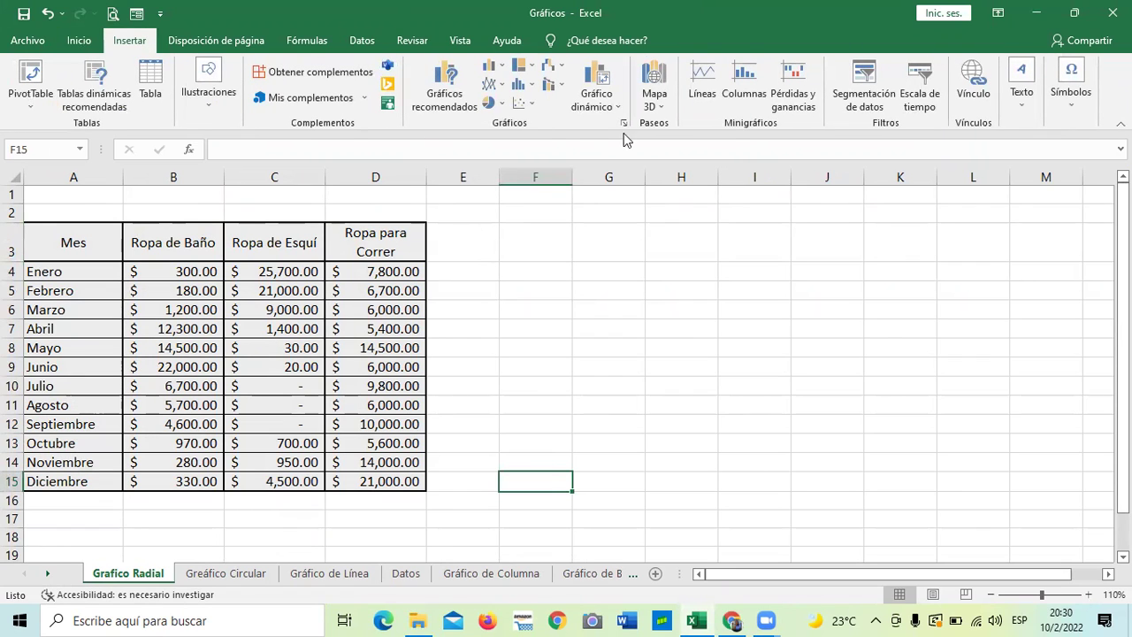
left_click_drag(89, 243, 387, 481)
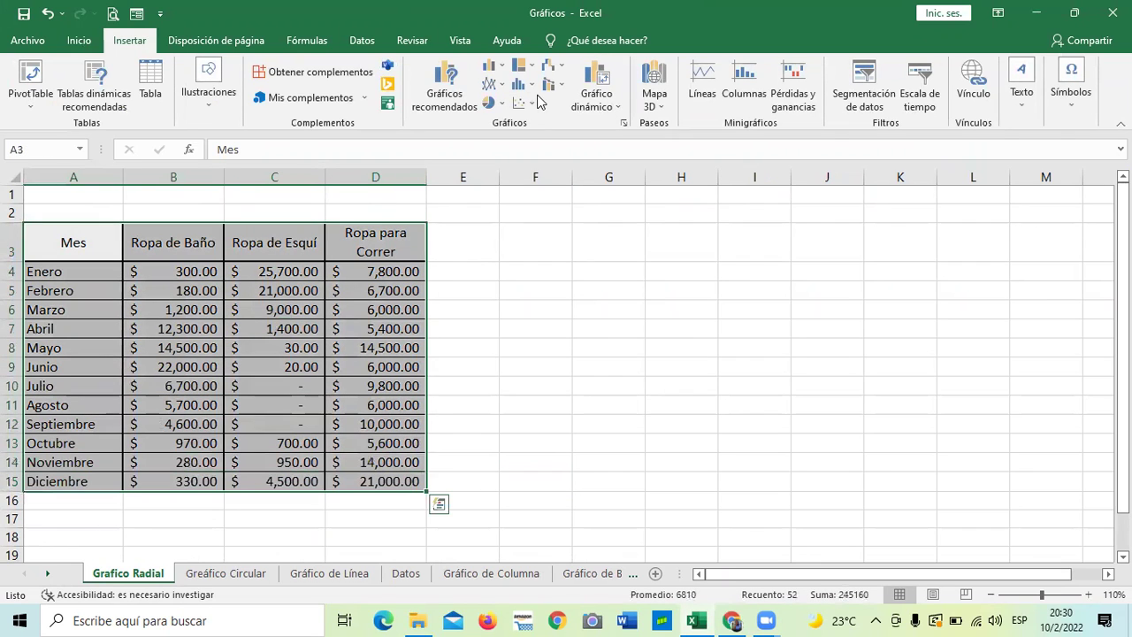
left_click(624, 124)
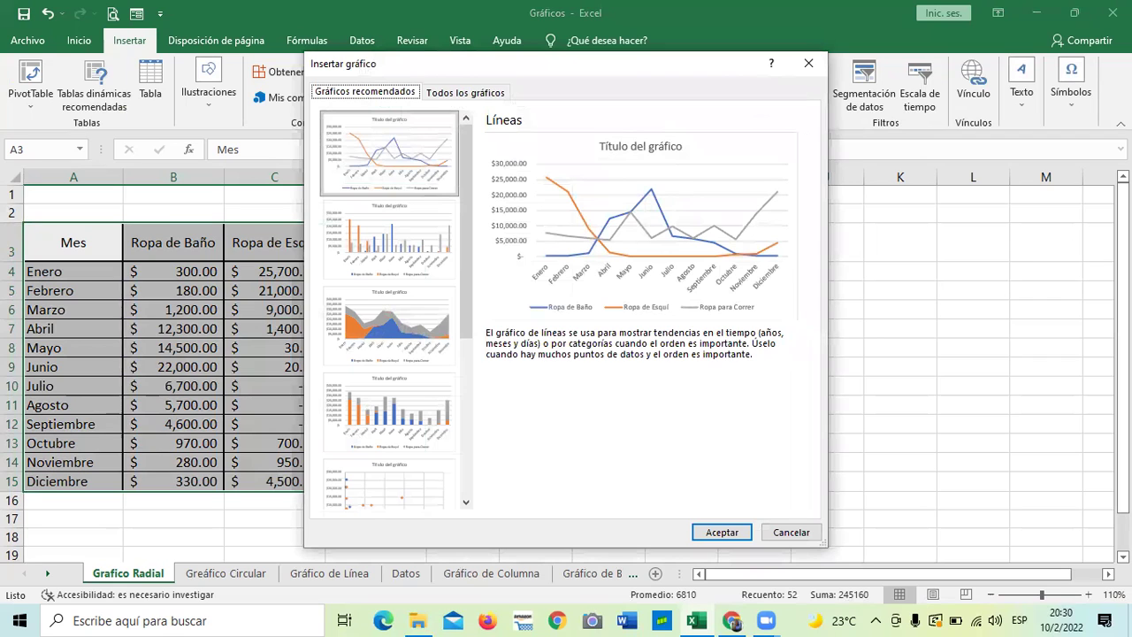
left_click_drag(548, 89, 634, 106)
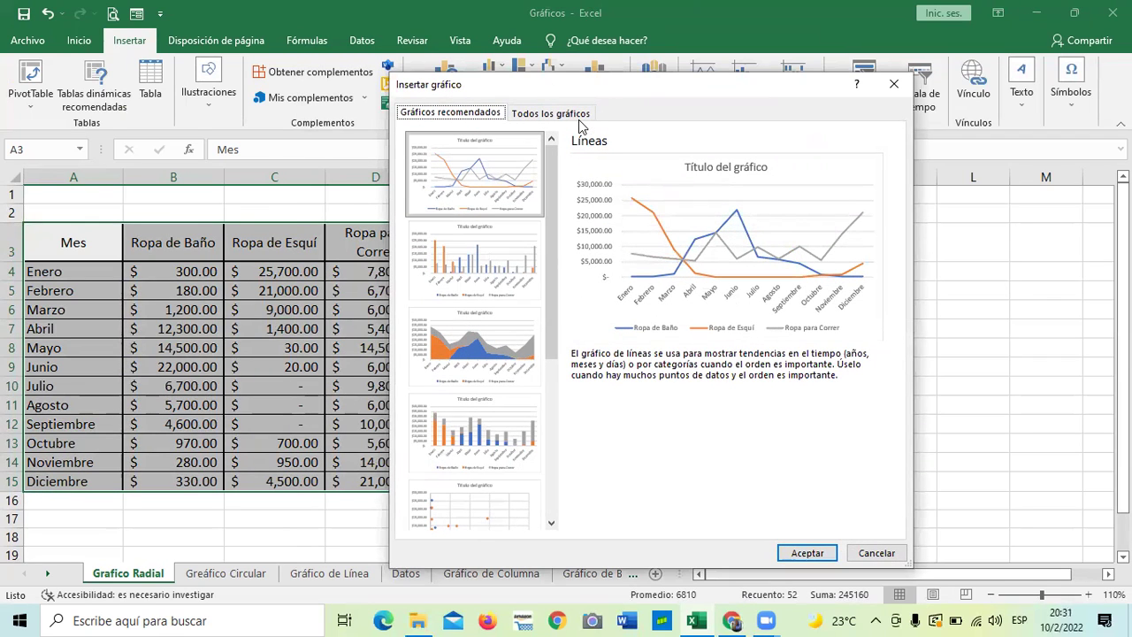
Look through the recommended charts and choose the Radial category from the full list of chart types
scroll(434, 245, "down", 3)
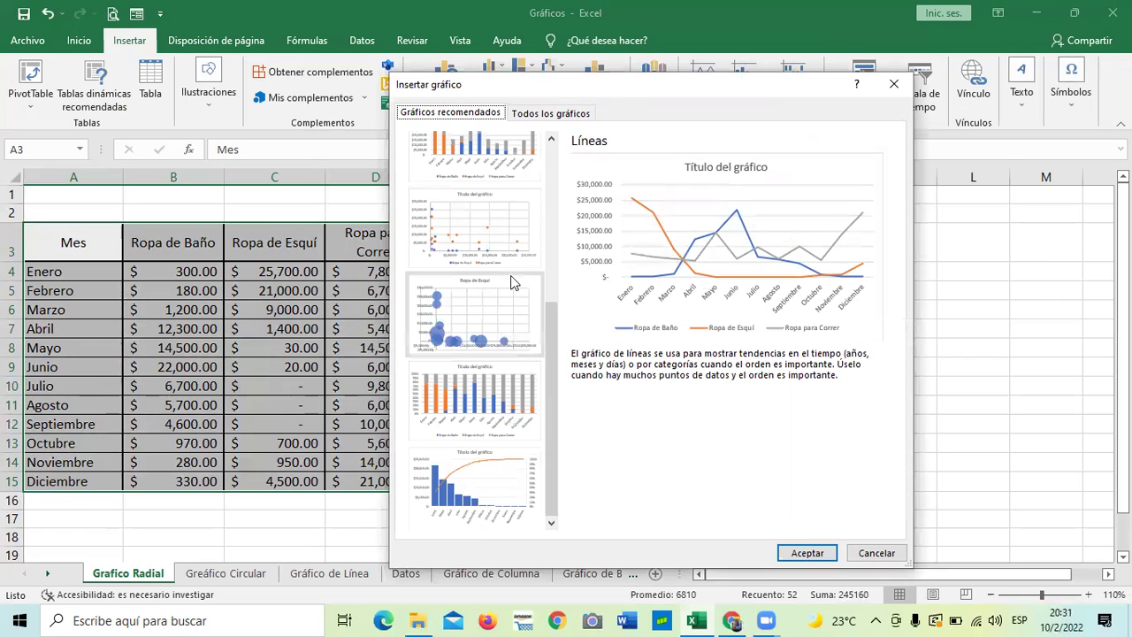
scroll(496, 405, "up", 3)
left_click(546, 114)
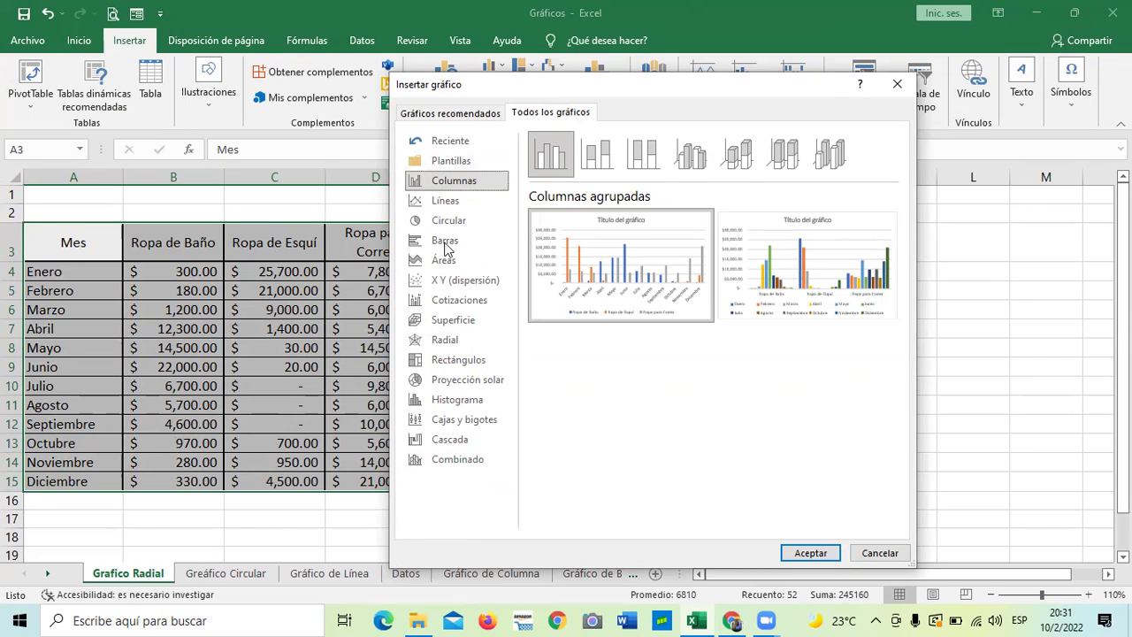
left_click(435, 344)
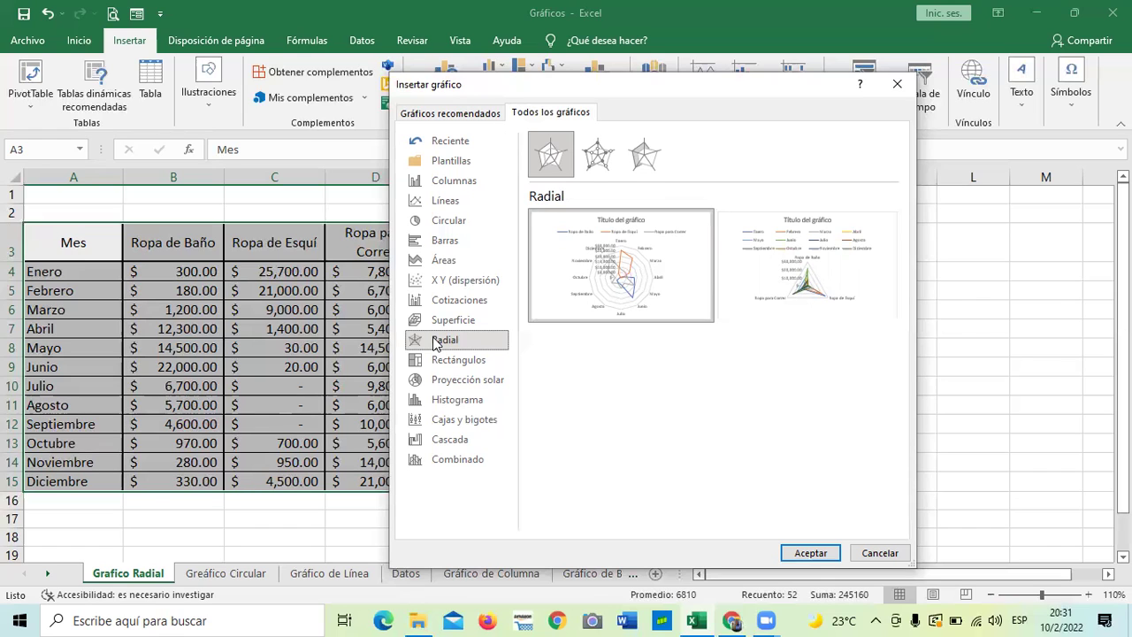
Compare the previews of the Radial, Radial con marcadores and Radial relleno chart subtypes
left_click(598, 155)
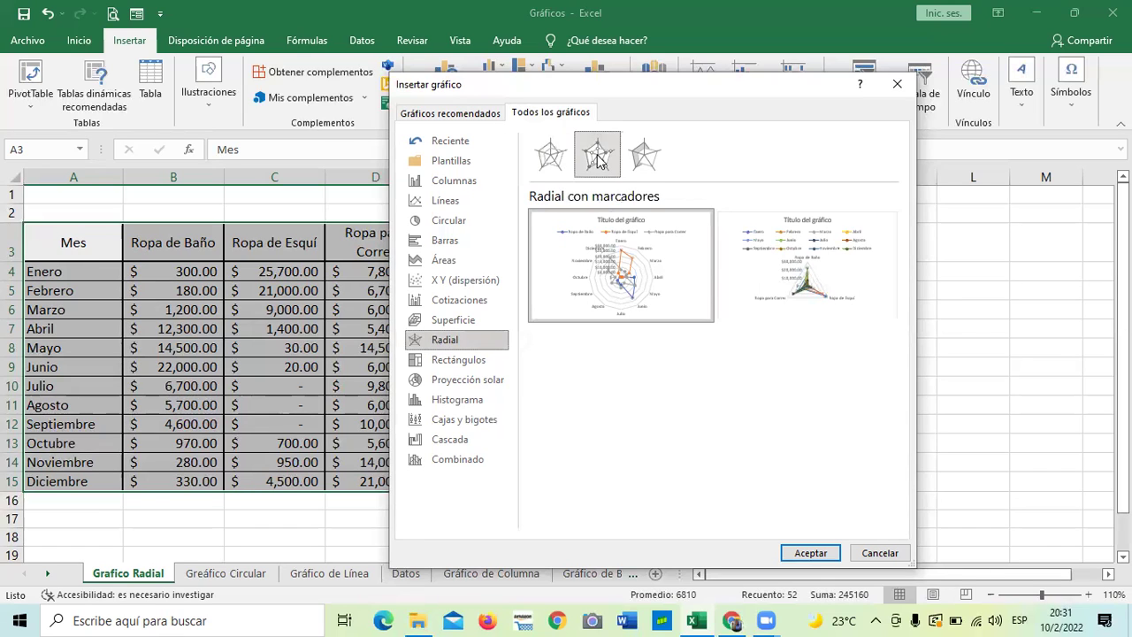
left_click(643, 158)
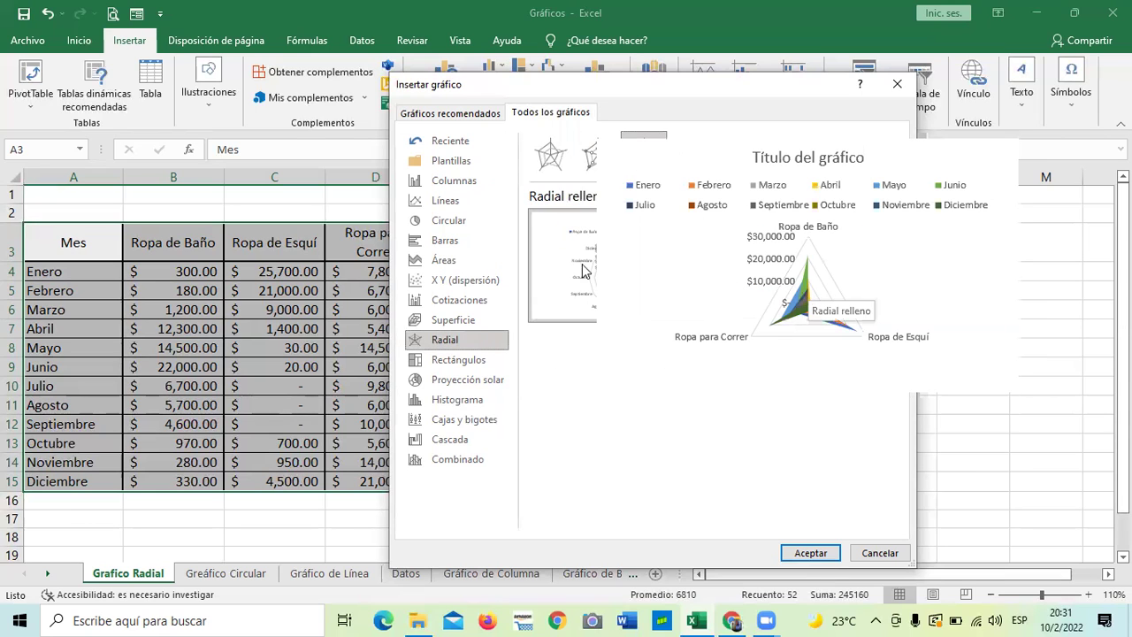
mouse_move(561, 275)
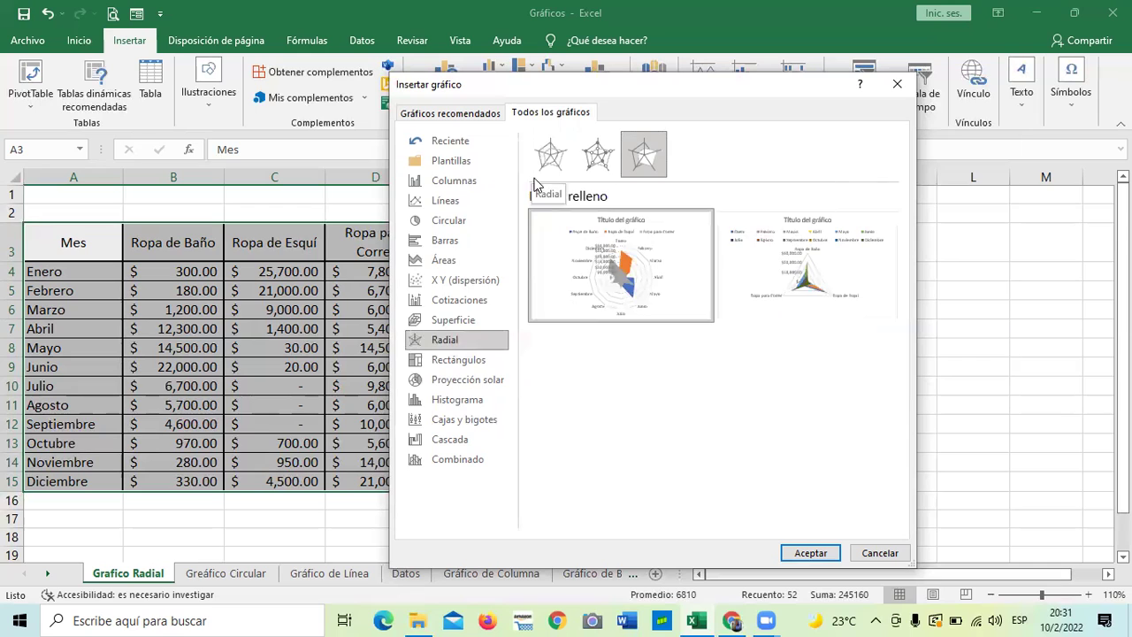
left_click(550, 155)
mouse_move(639, 282)
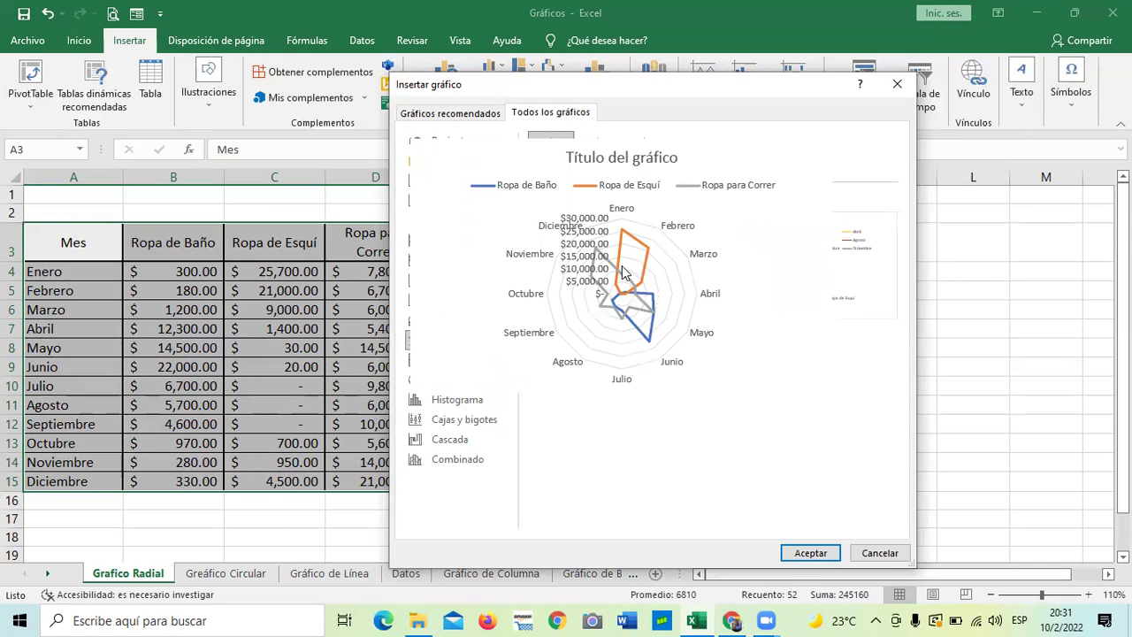
Insert a Radial relleno chart with the months around the axis and move it clear of the data table, over columns E to K
left_click(598, 154)
left_click(644, 159)
mouse_move(610, 272)
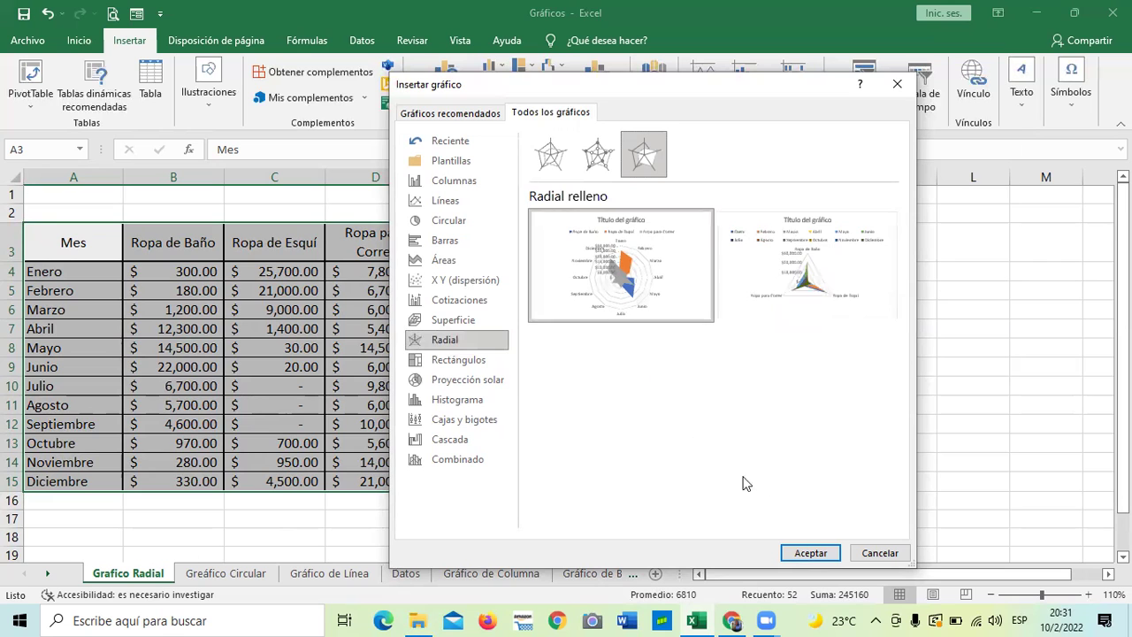
left_click(811, 553)
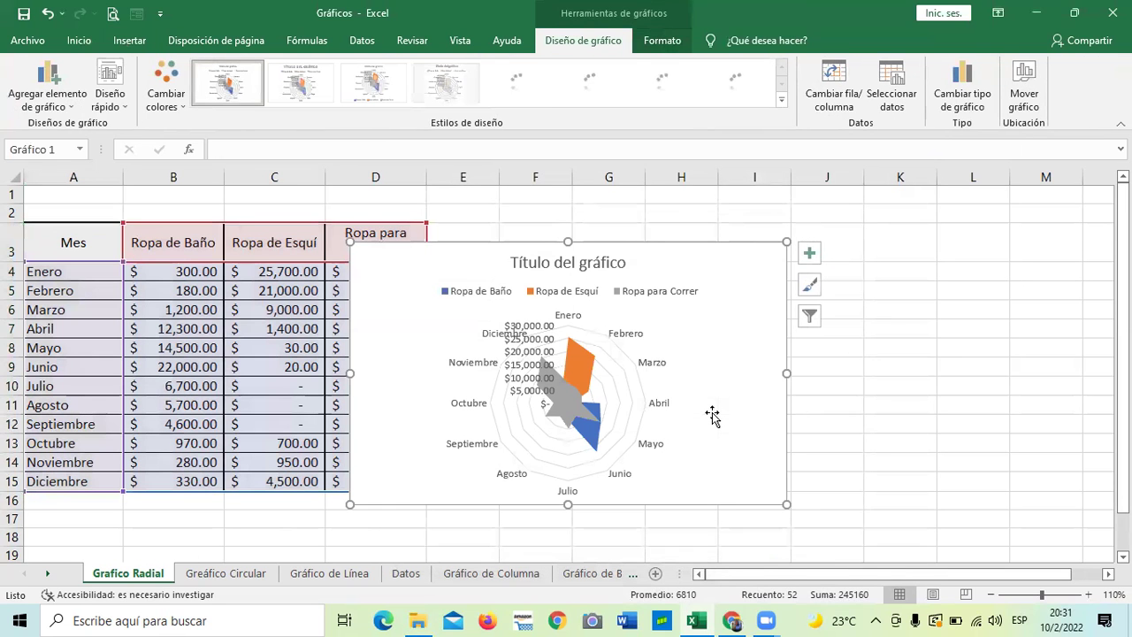
left_click_drag(718, 253, 840, 233)
left_click(978, 385)
Try several chart styles on the radial chart and apply the fifth one, with a dark background and blurred series
left_click(746, 377)
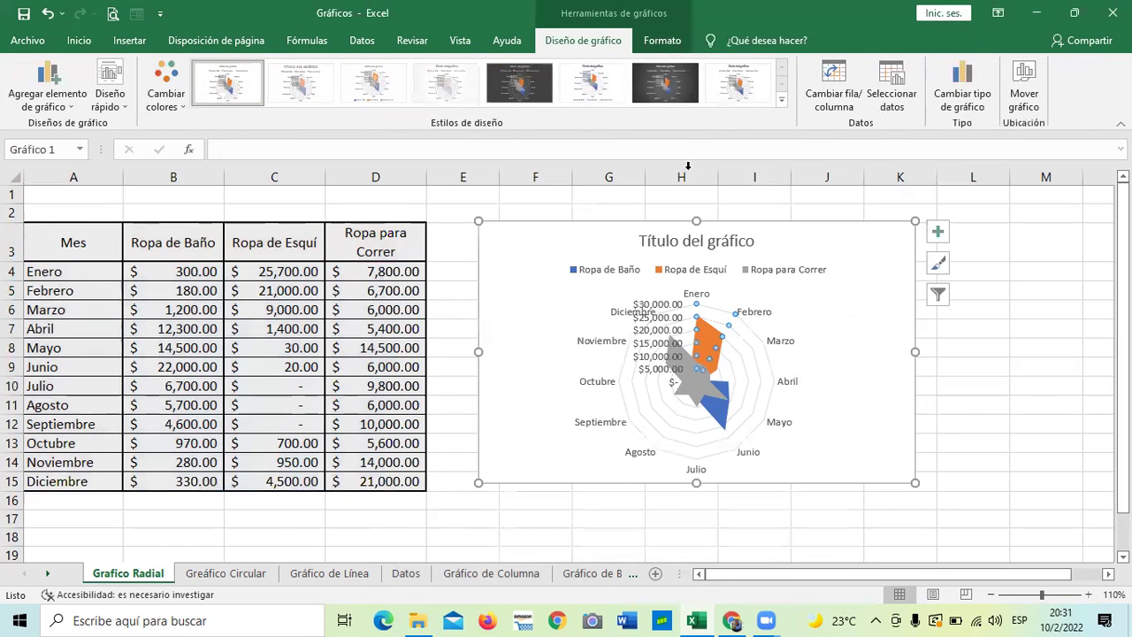
left_click(666, 87)
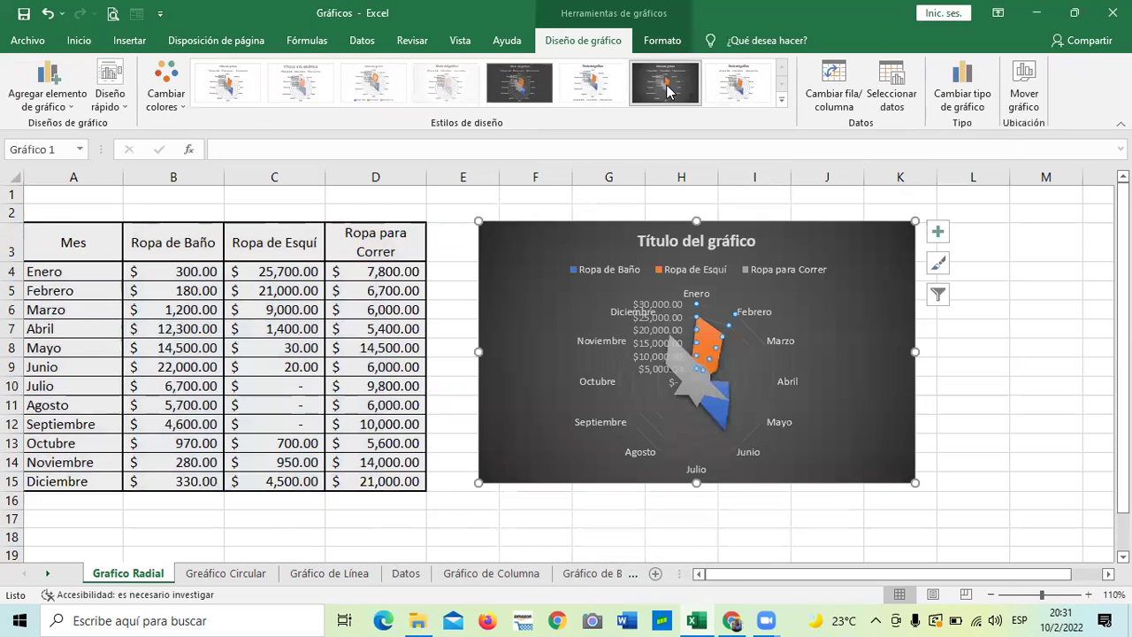
left_click(767, 96)
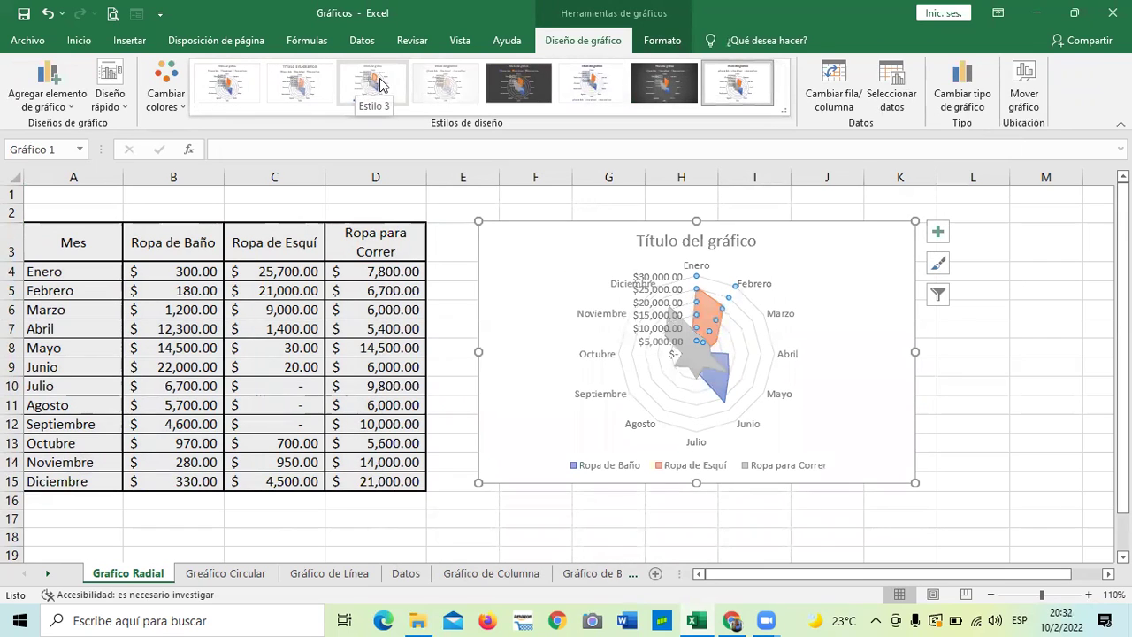
left_click(518, 87)
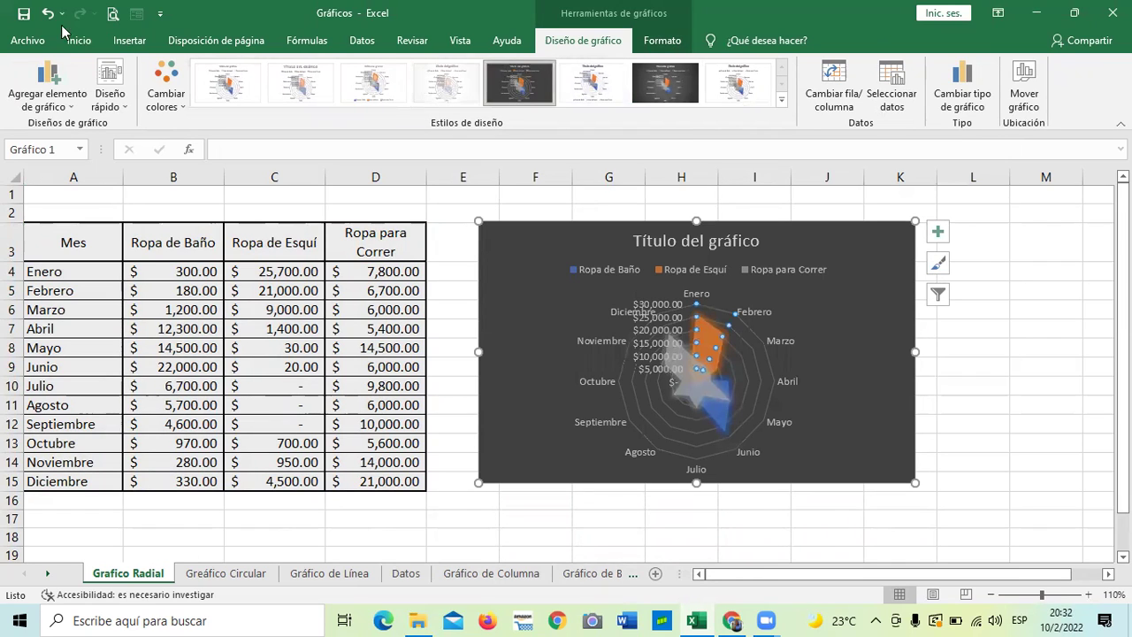
Open the quick layout choices for the radial chart and preview Diseño 1
left_click(123, 107)
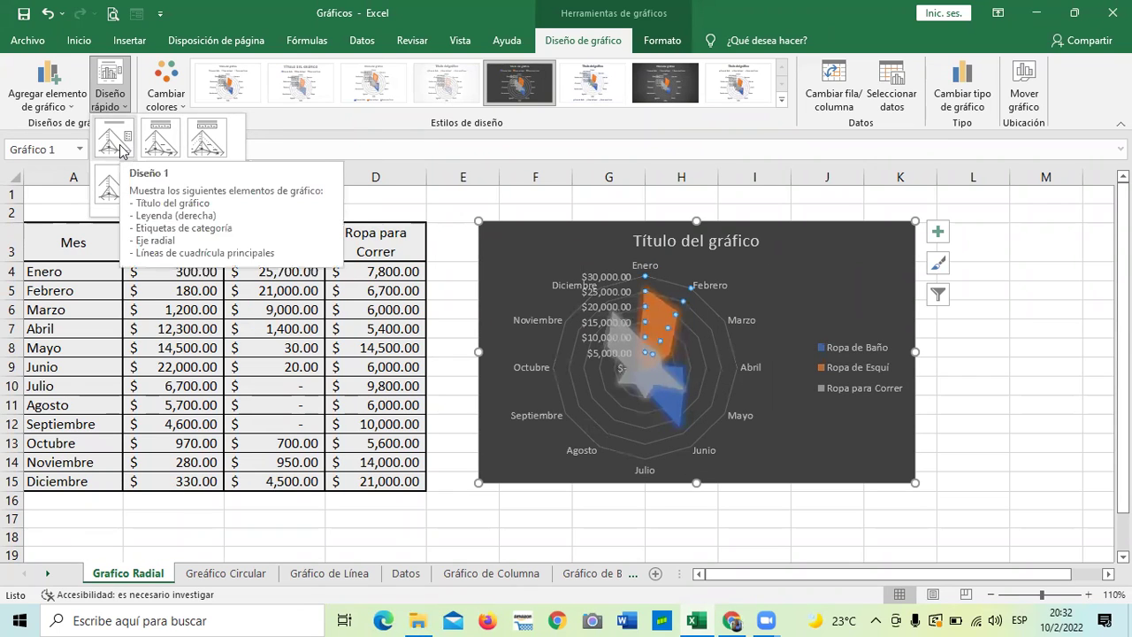
Apply the Diseño 1 quick layout to the radar chart and replace its title with VENTAS DE ROPA
left_click(121, 149)
left_click(703, 241)
left_click(760, 241)
key("BackSpace")
key("BackSpace")
key("BackSpace")
key("BackSpace")
key("BackSpace")
key("BackSpace")
key("BackSpace")
key("BackSpace")
key("BackSpace")
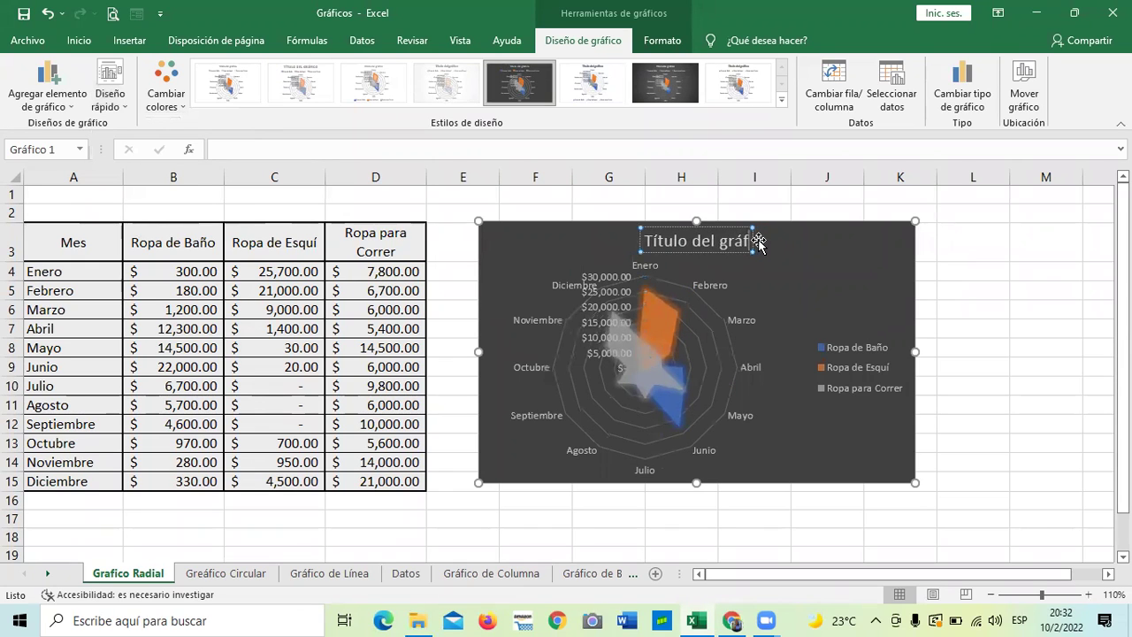
key("BackSpace")
key("BackSpace")
key("BackSpace")
key("BackSpace")
key("BackSpace")
key("BackSpace")
key("BackSpace")
key("BackSpace")
key("BackSpace")
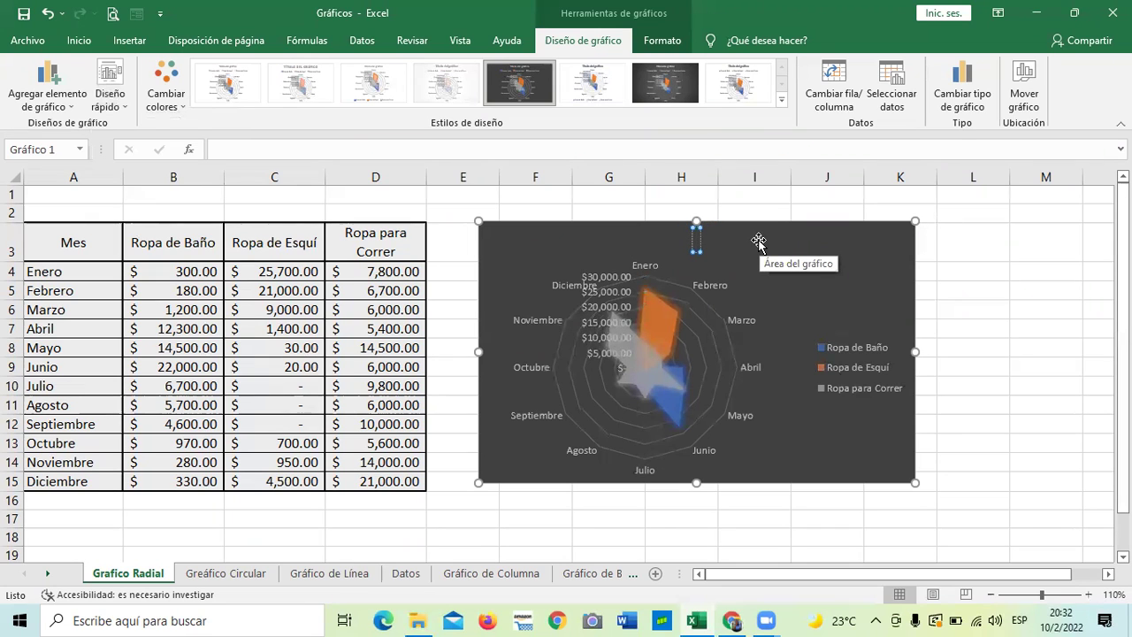
type("VENTAS")
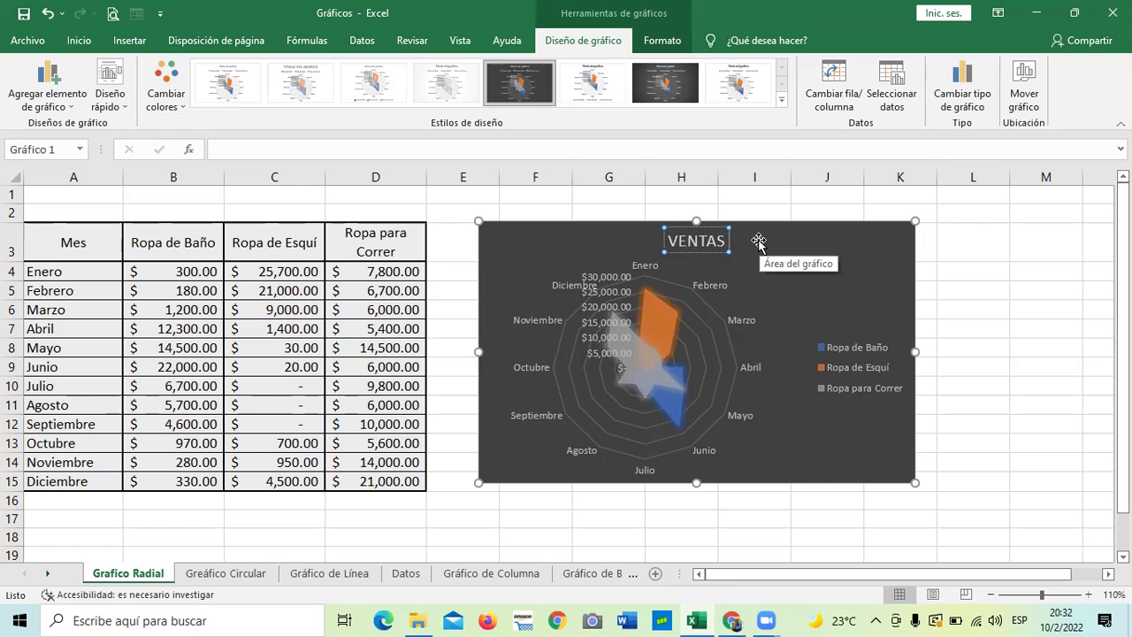
type(" DE ROPA")
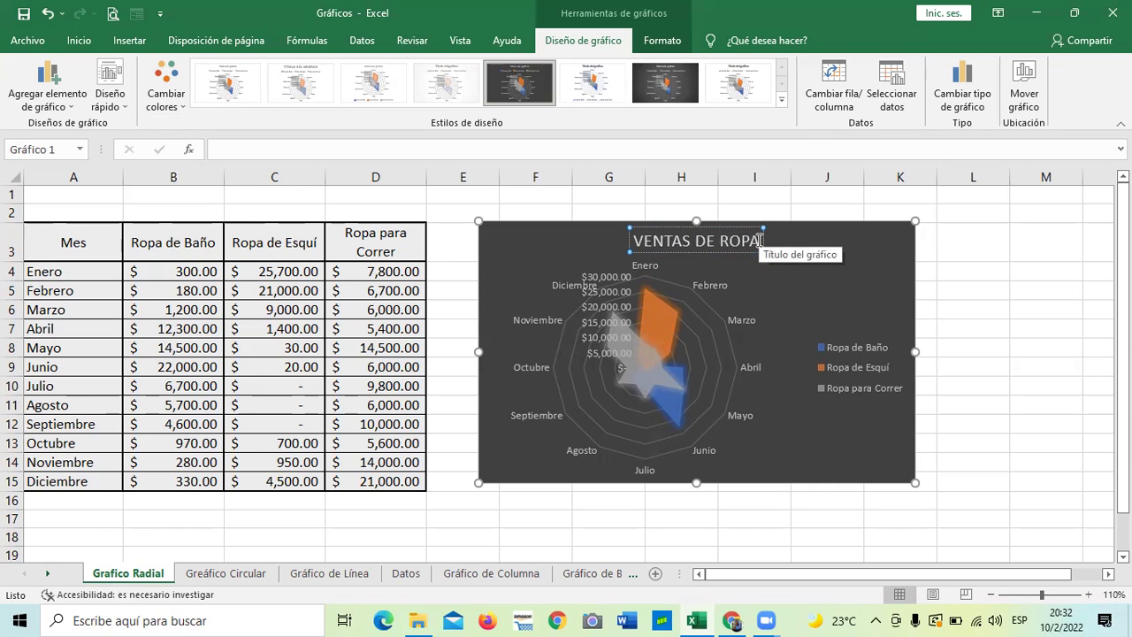
left_click(938, 325)
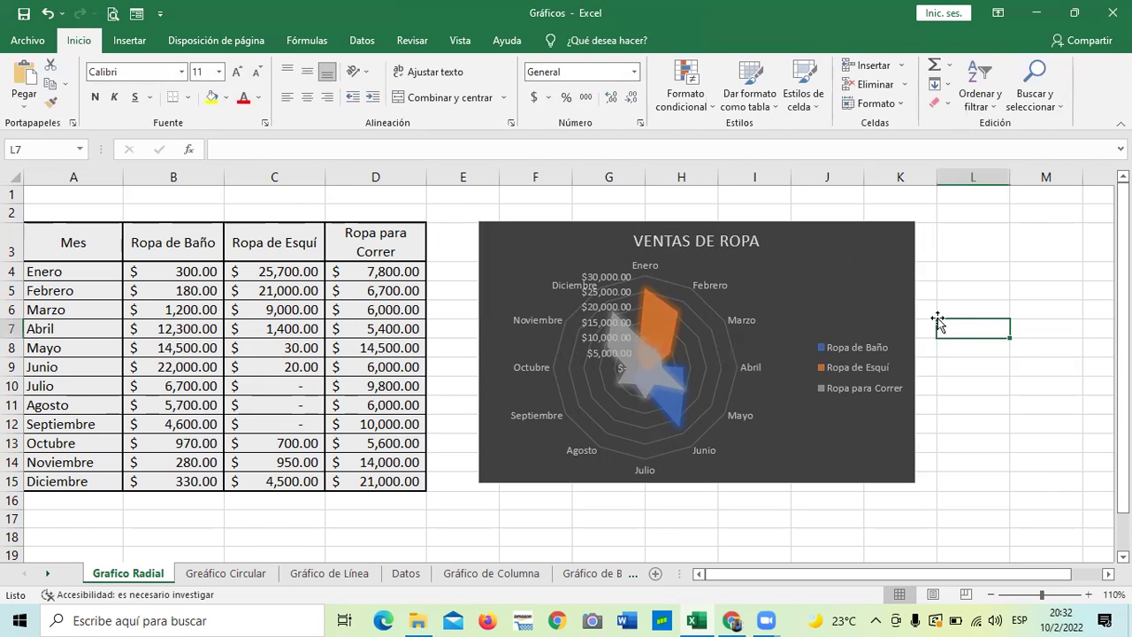
Preview data labels on the radar chart by turning Etiquetas de datos on and off twice
left_click(858, 292)
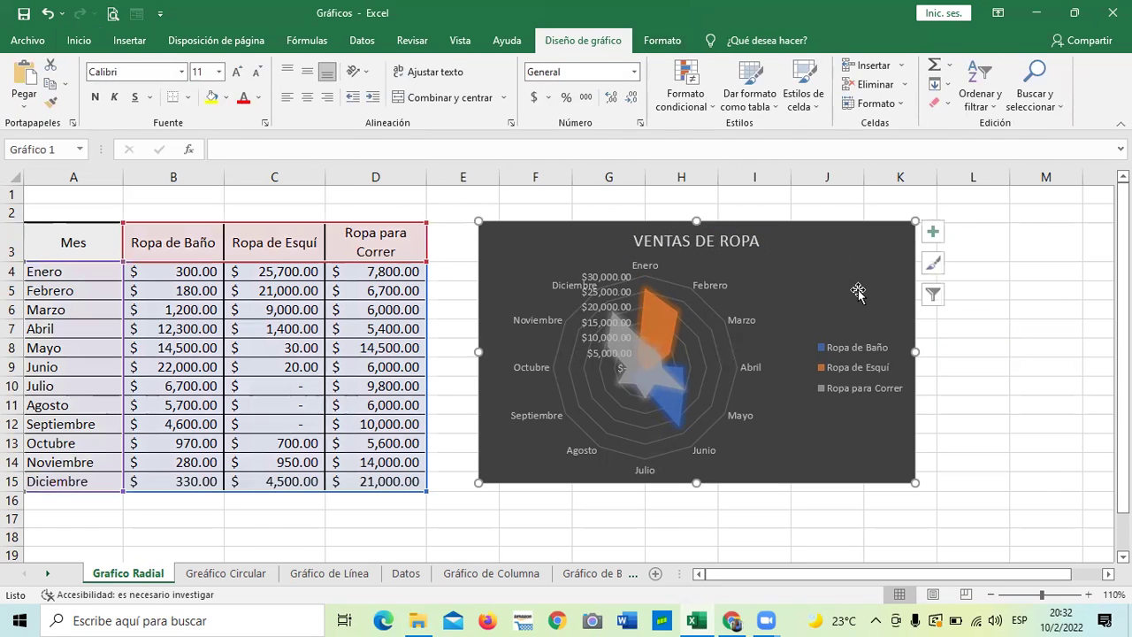
left_click(939, 234)
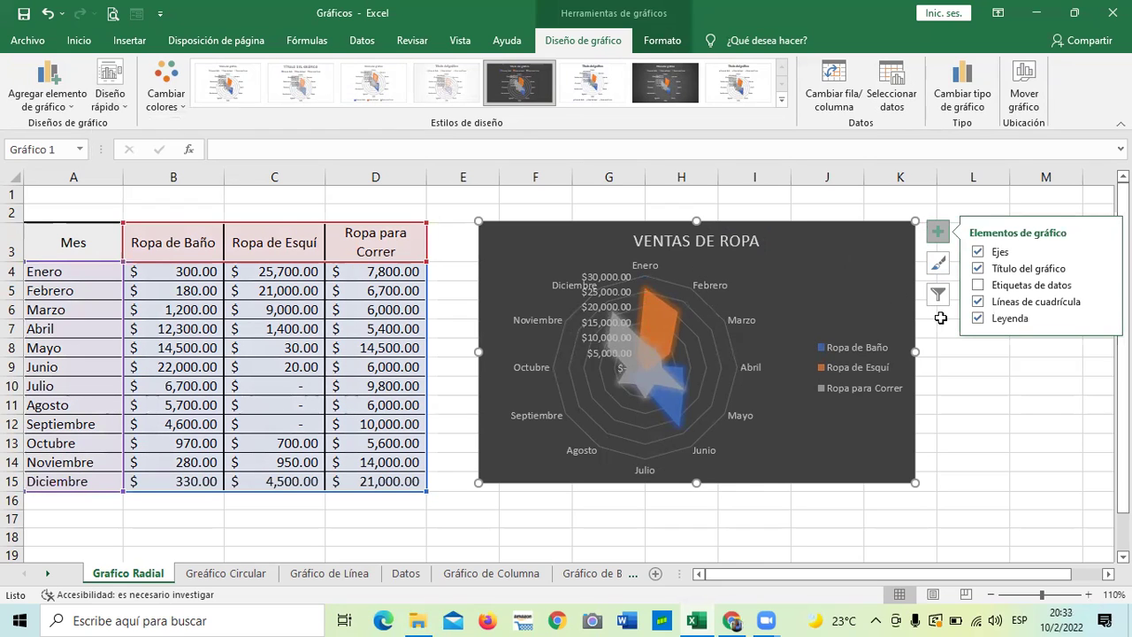
left_click(978, 286)
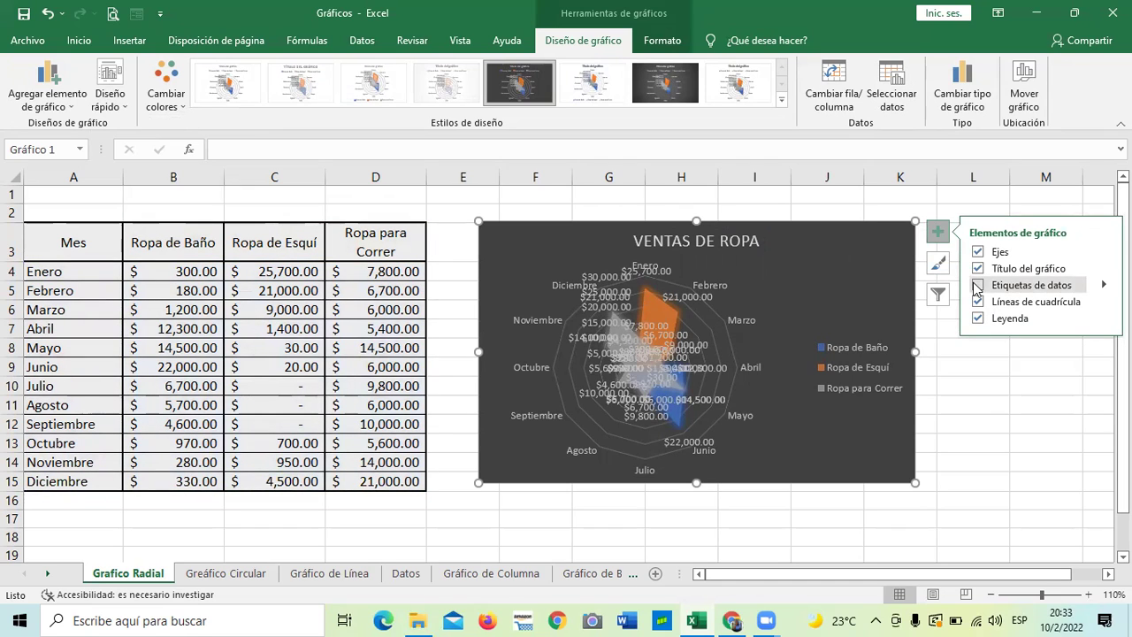
left_click(978, 286)
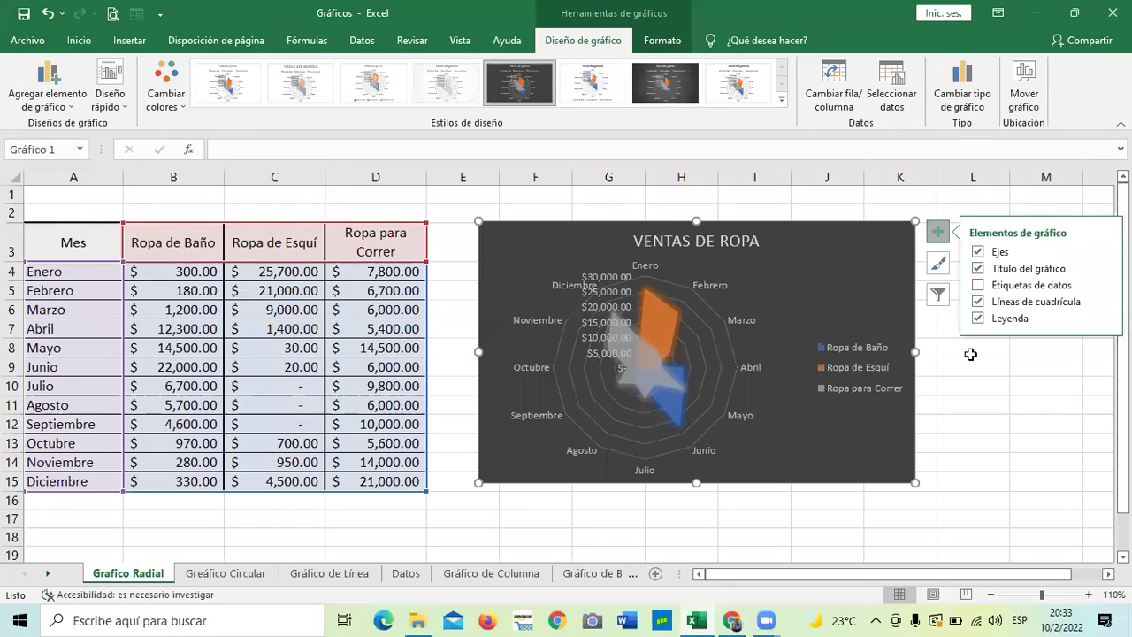
left_click(978, 286)
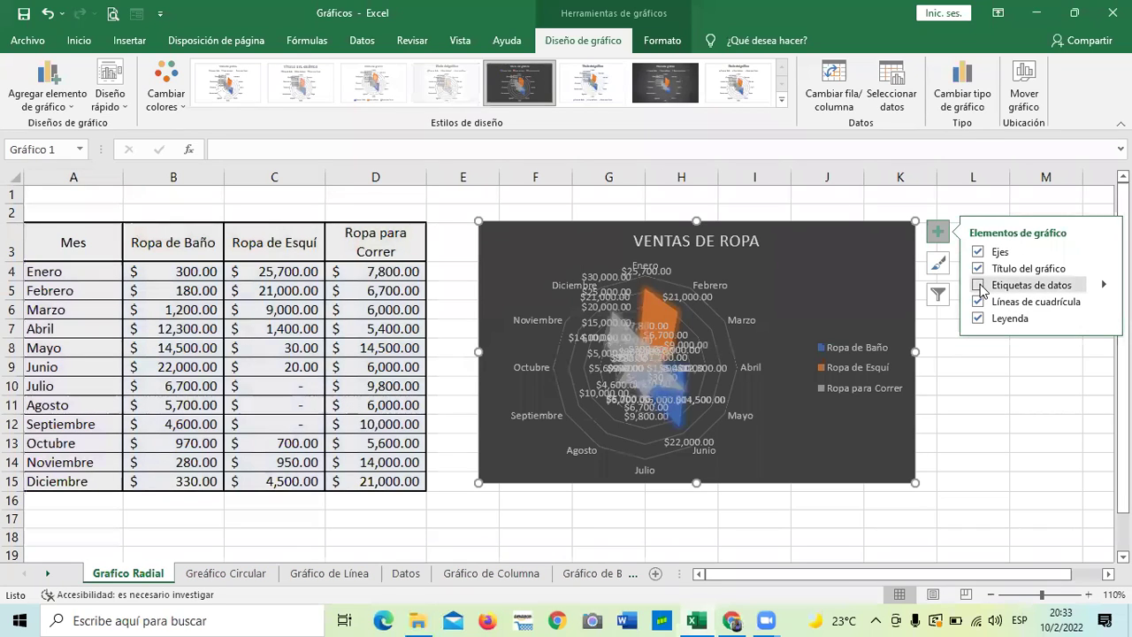
left_click(978, 286)
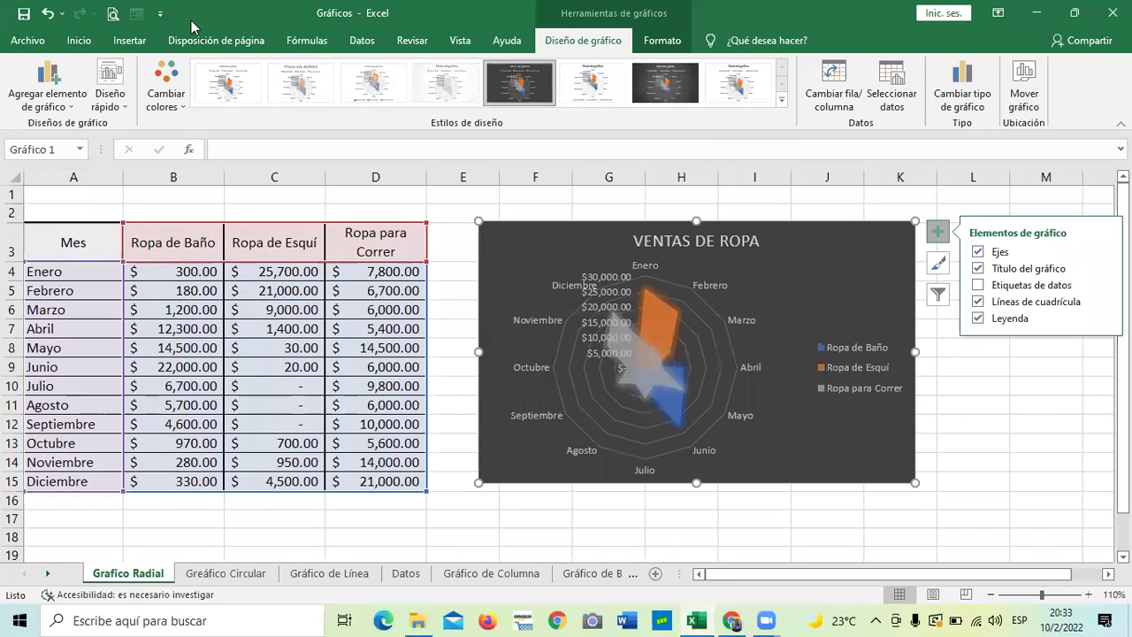
Hide and restore the radar chart's legend, and do the same with its gridlines
left_click(978, 318)
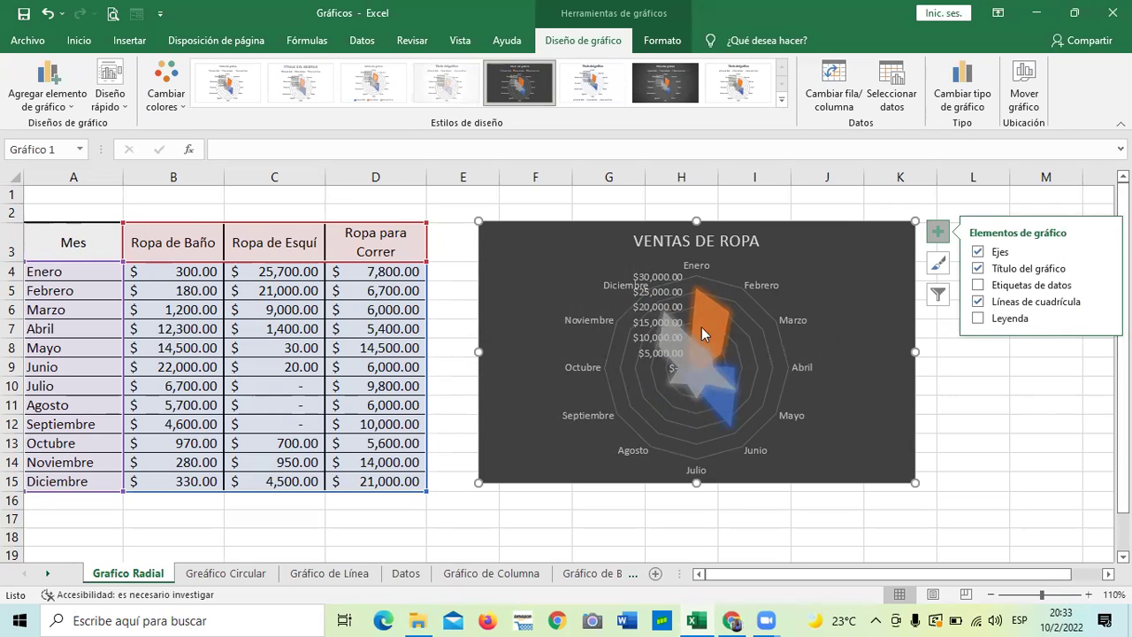
left_click(977, 318)
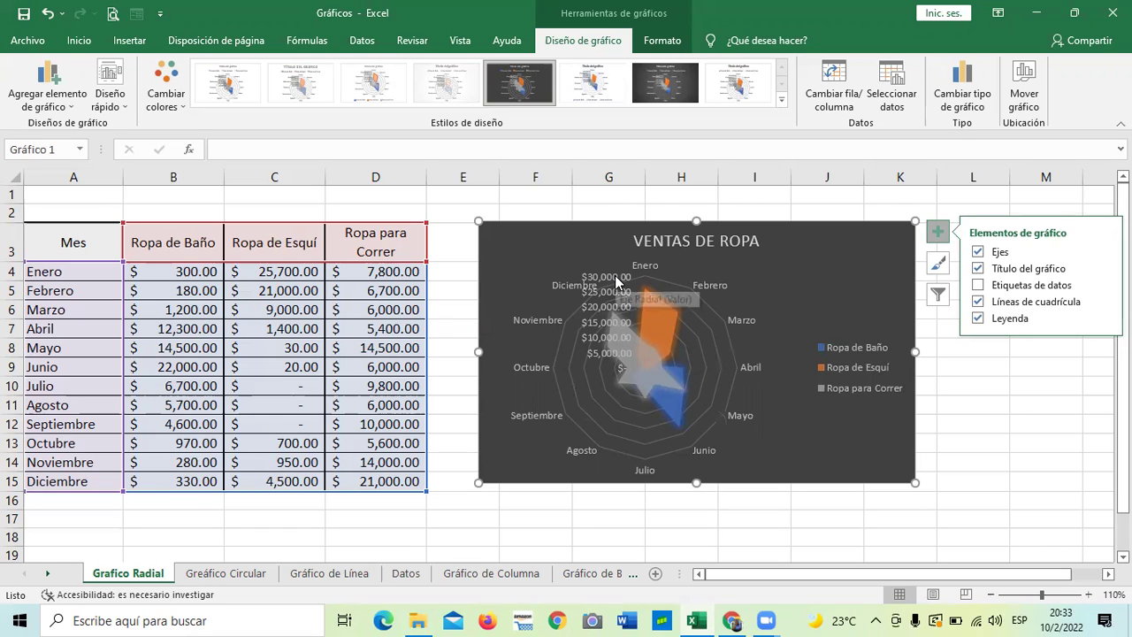
left_click(1042, 305)
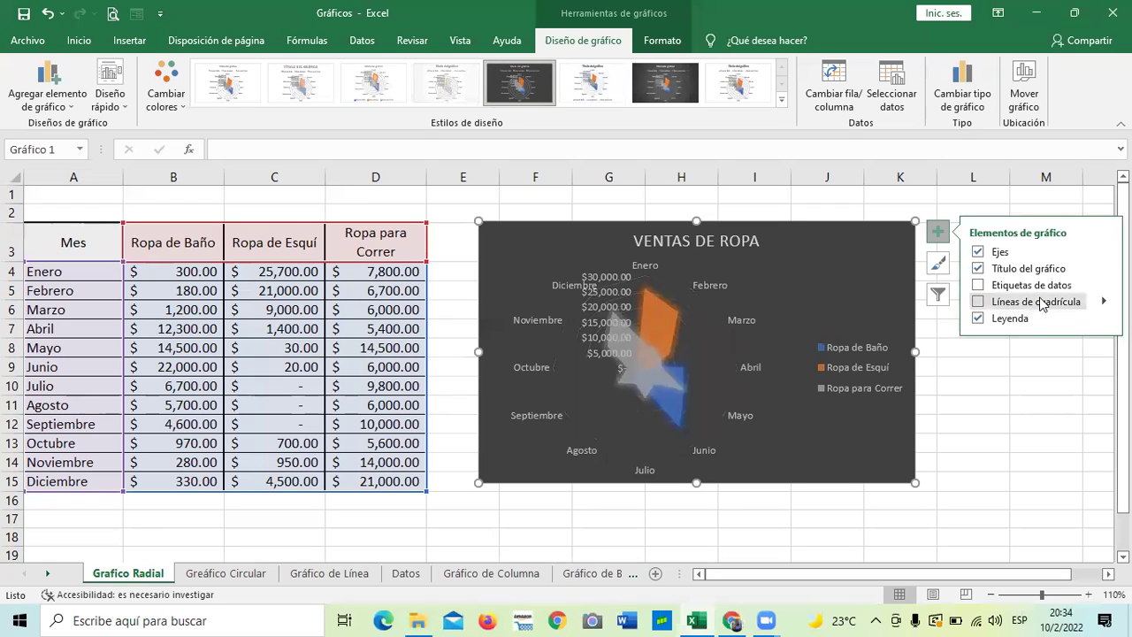
left_click(1042, 304)
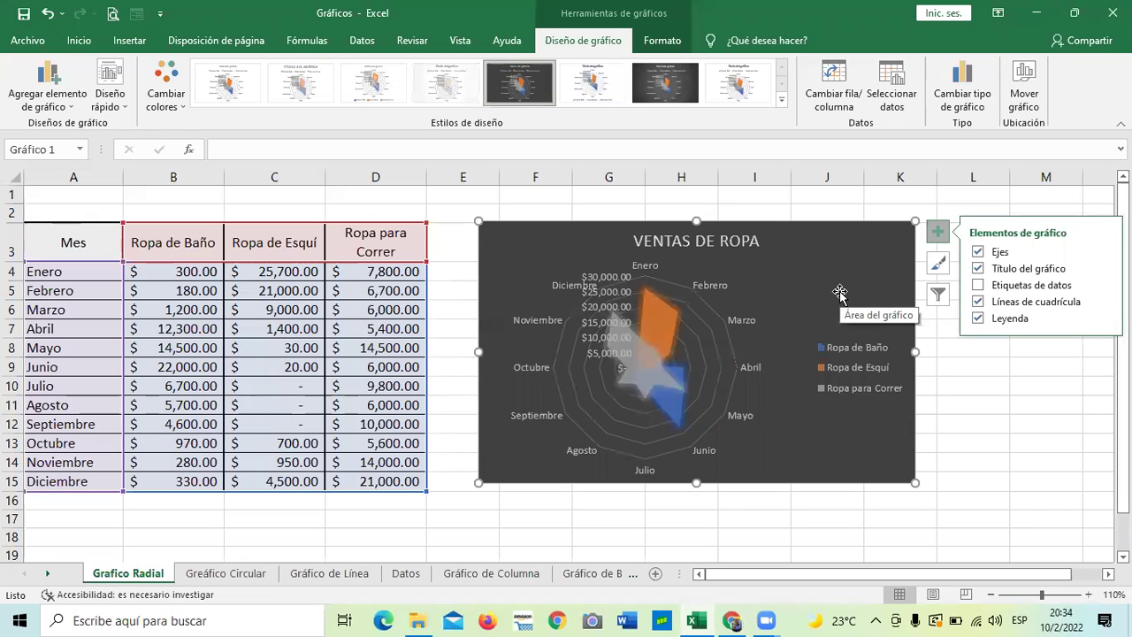
Switch the chart title off and on to compare, leaving the title removed from the radar chart
left_click(978, 268)
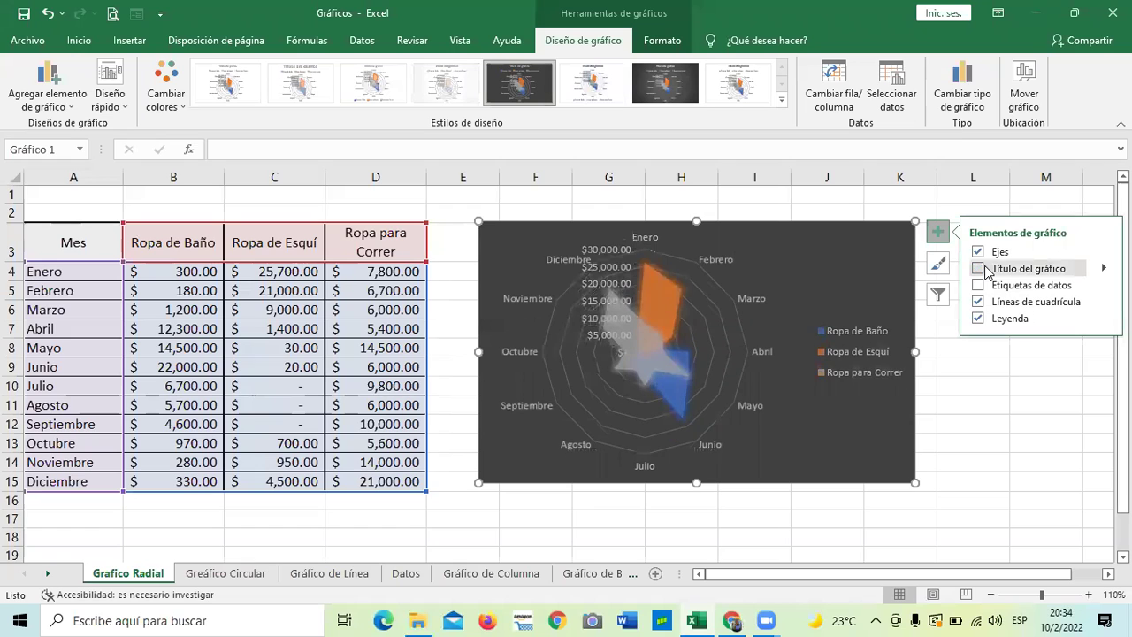
left_click(987, 270)
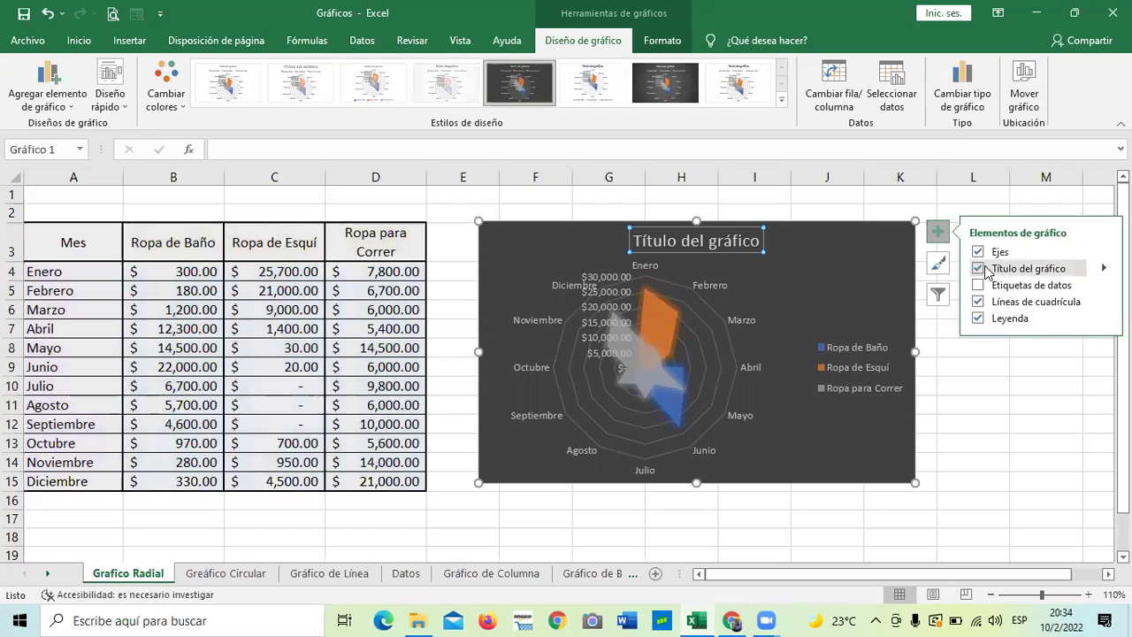
left_click(987, 271)
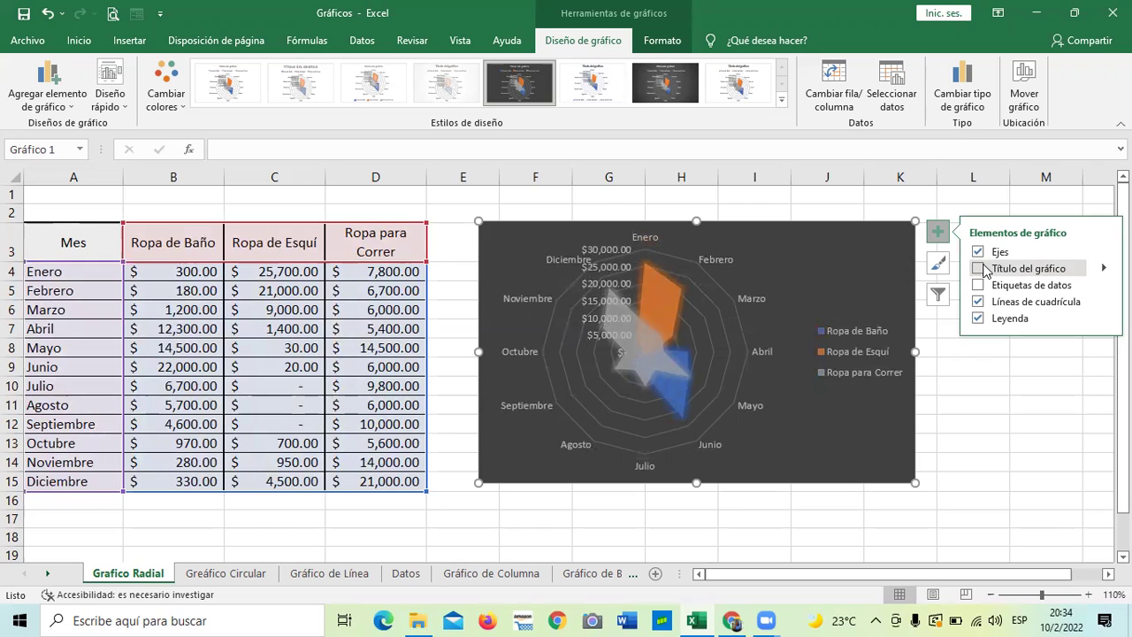
left_click(986, 270)
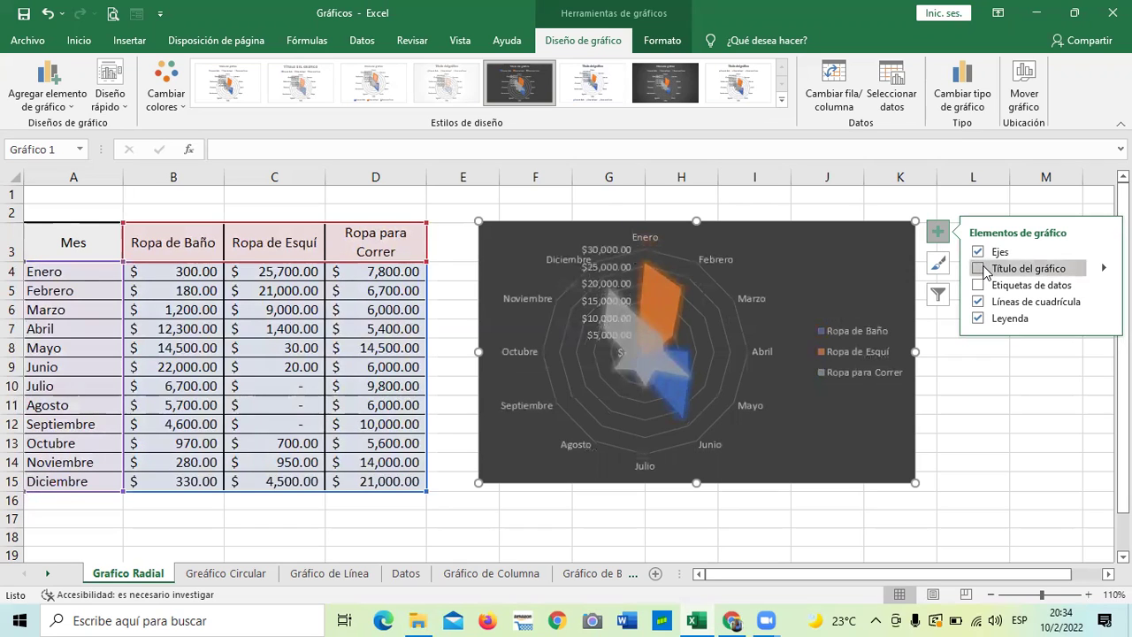
left_click(979, 269)
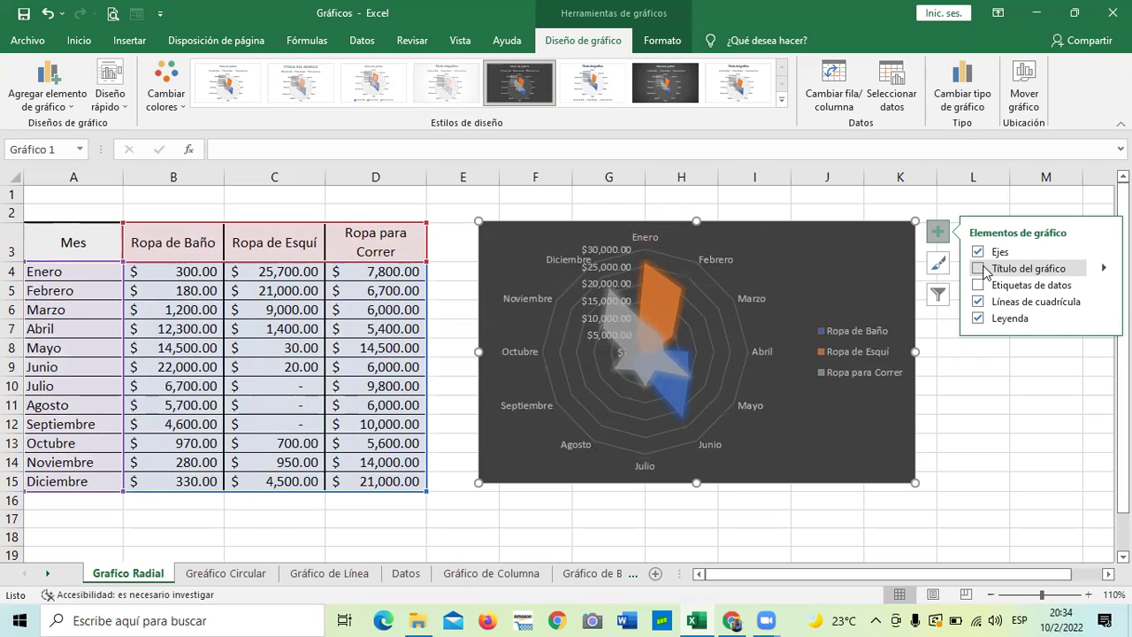
Hide the radar chart's vertical axis values and add the default chart title back
left_click(978, 253)
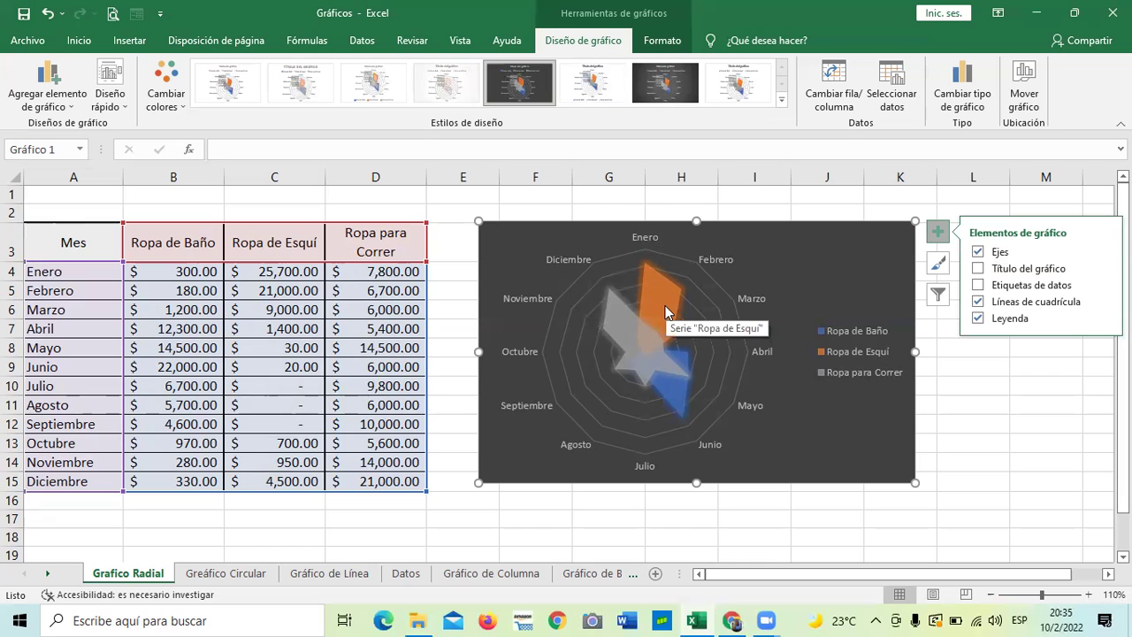
left_click(979, 269)
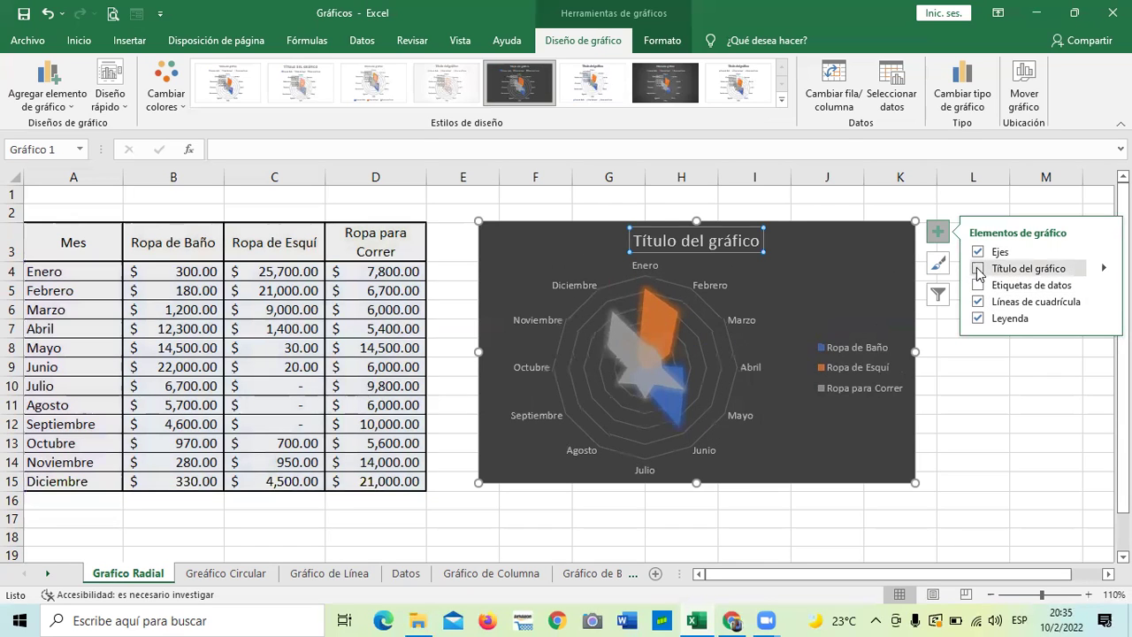
left_click(978, 270)
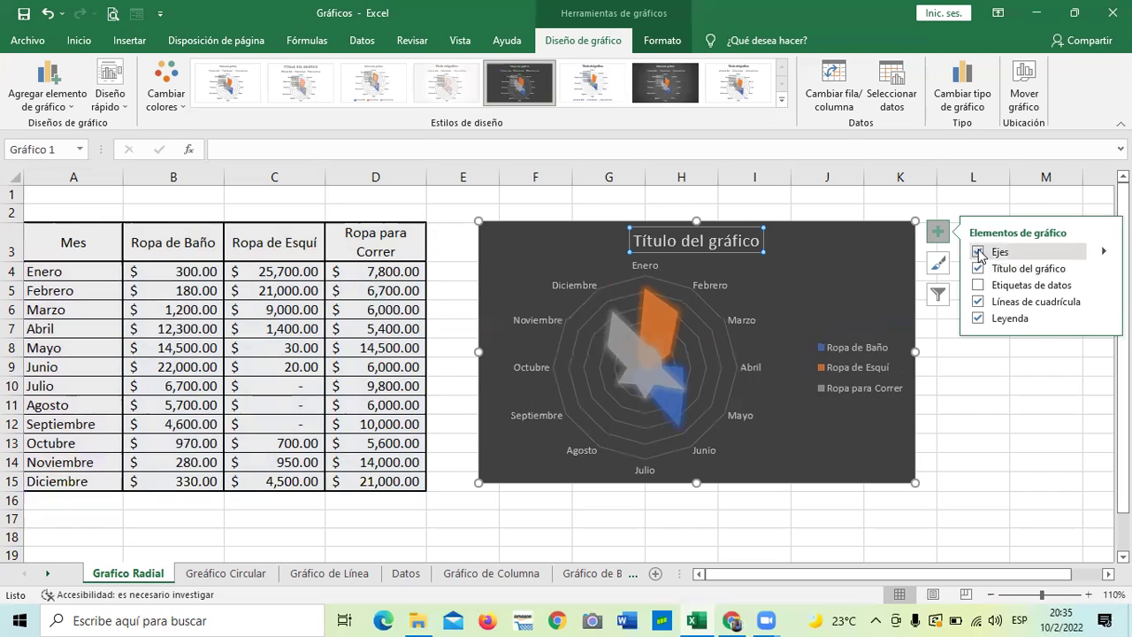
left_click(978, 269)
left_click(978, 269)
Remove the radar chart's legend, briefly turning on the data labels and turning off the gridlines to compare
left_click(978, 285)
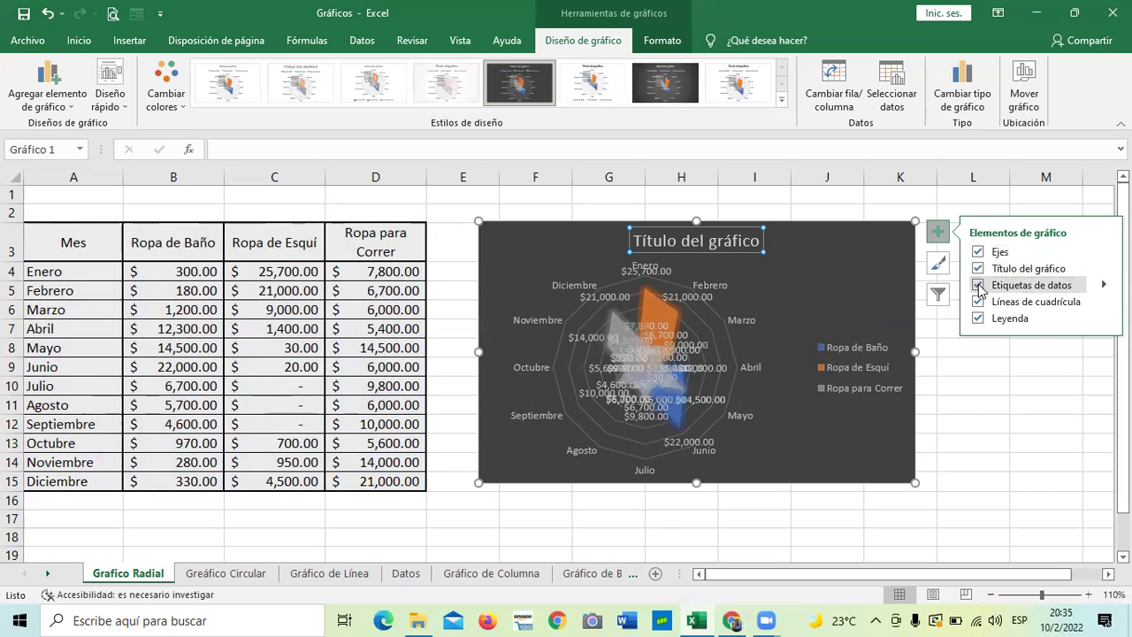
left_click(978, 284)
left_click(980, 304)
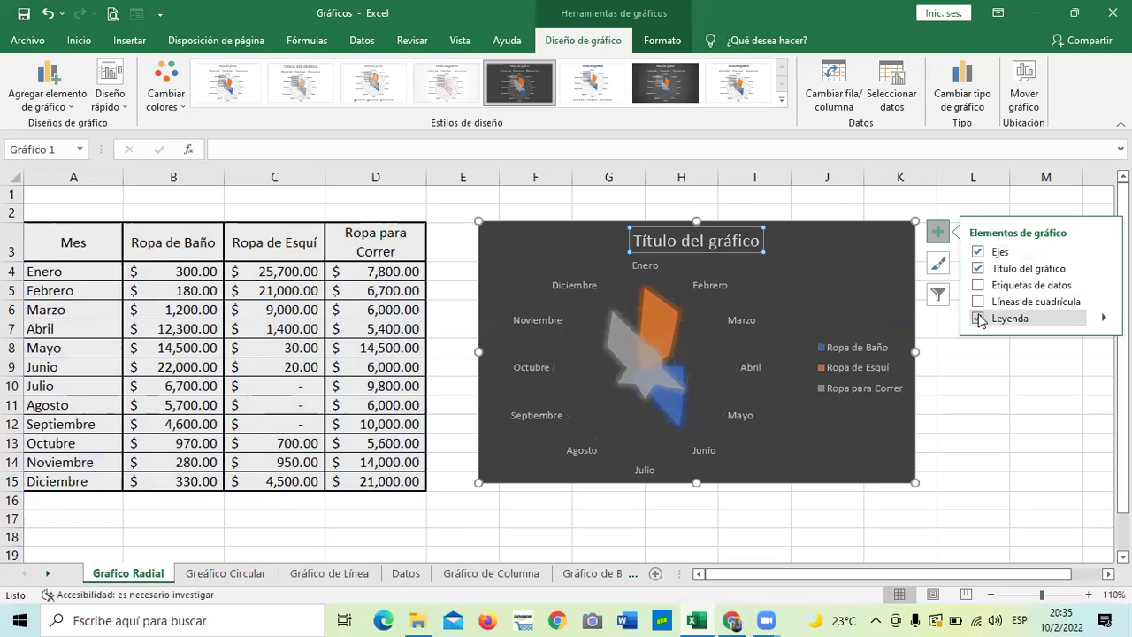
left_click(979, 319)
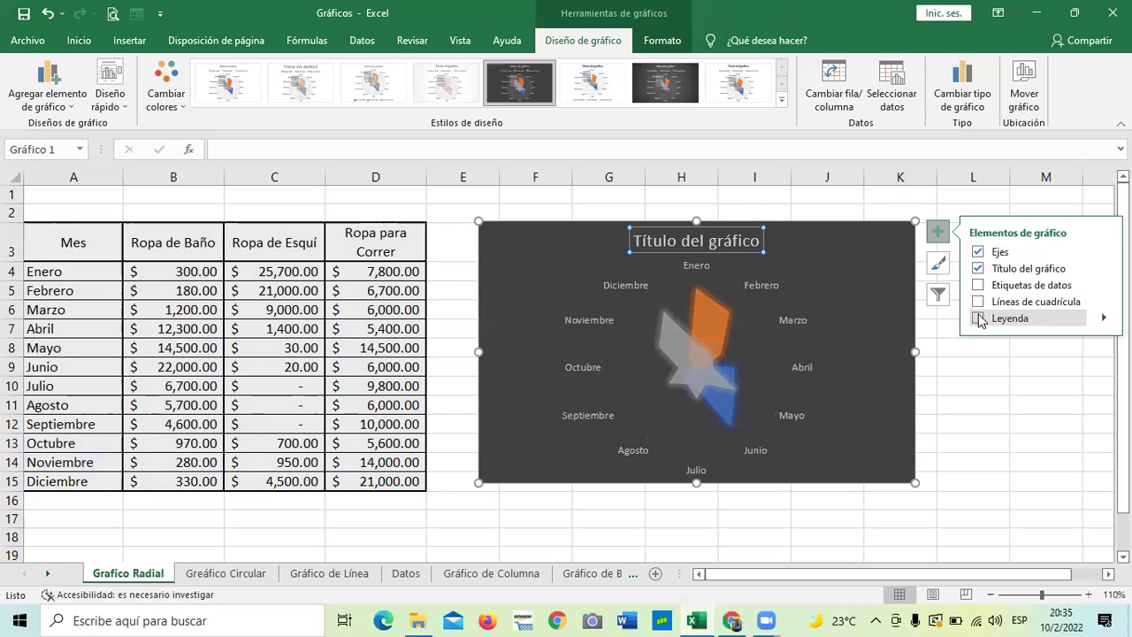
left_click(978, 302)
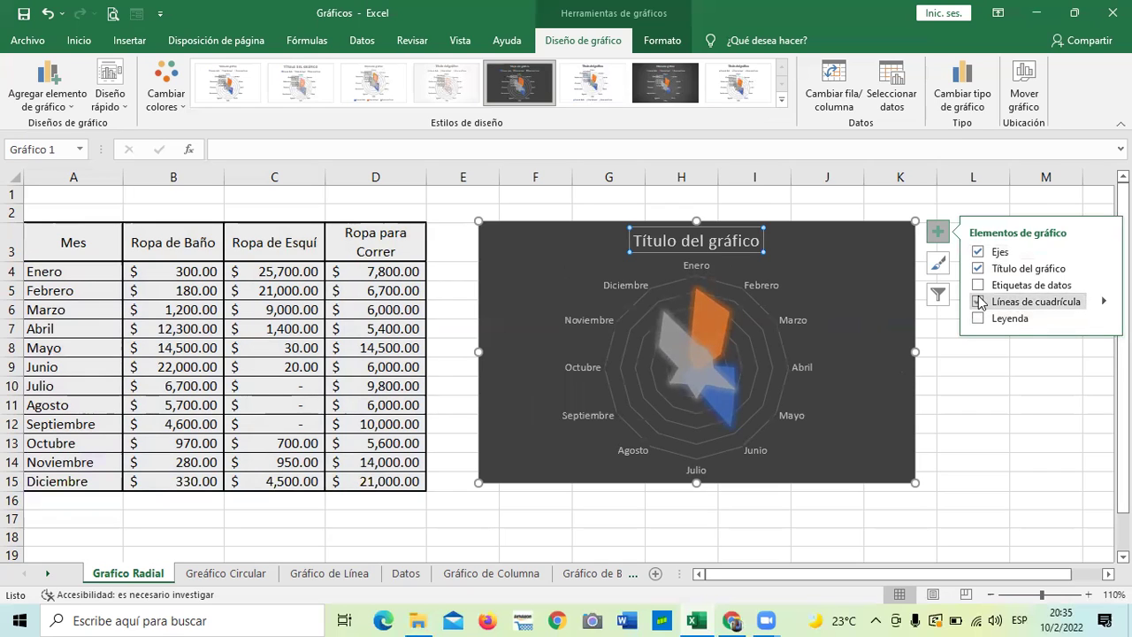
Switch the data labels on and off, and hide and restore the default chart title
left_click(979, 284)
left_click(979, 285)
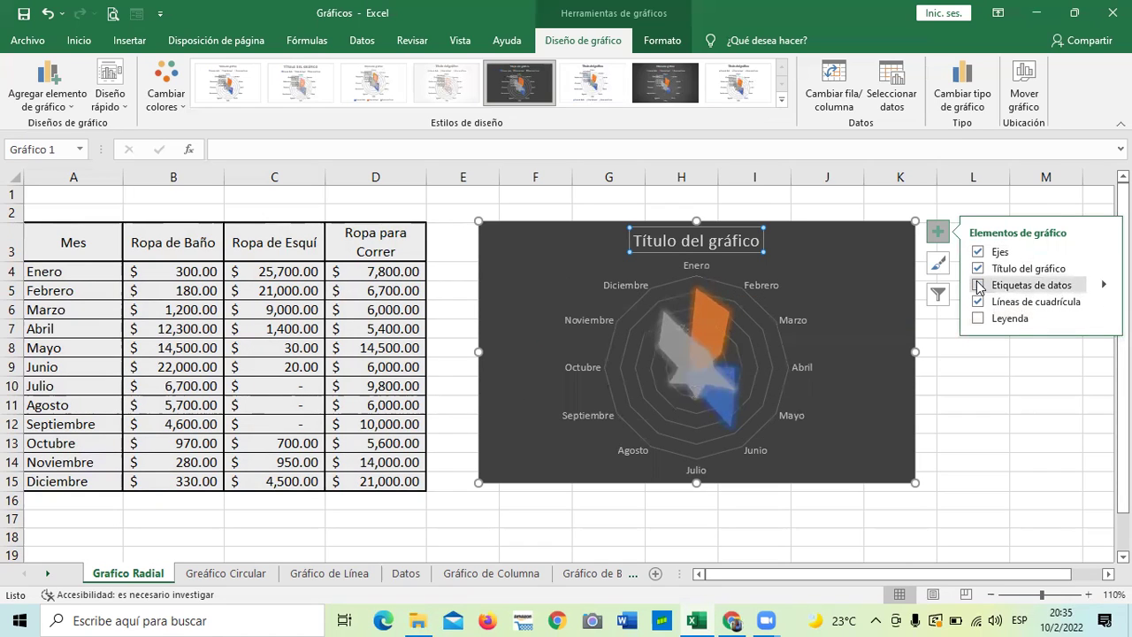
left_click(978, 269)
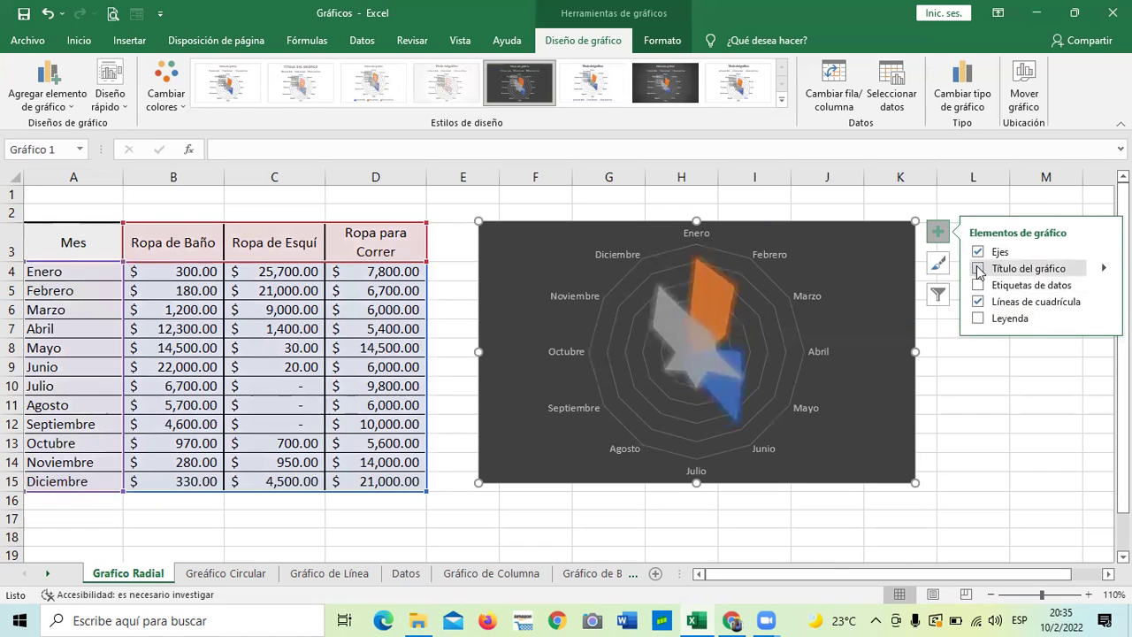
left_click(978, 269)
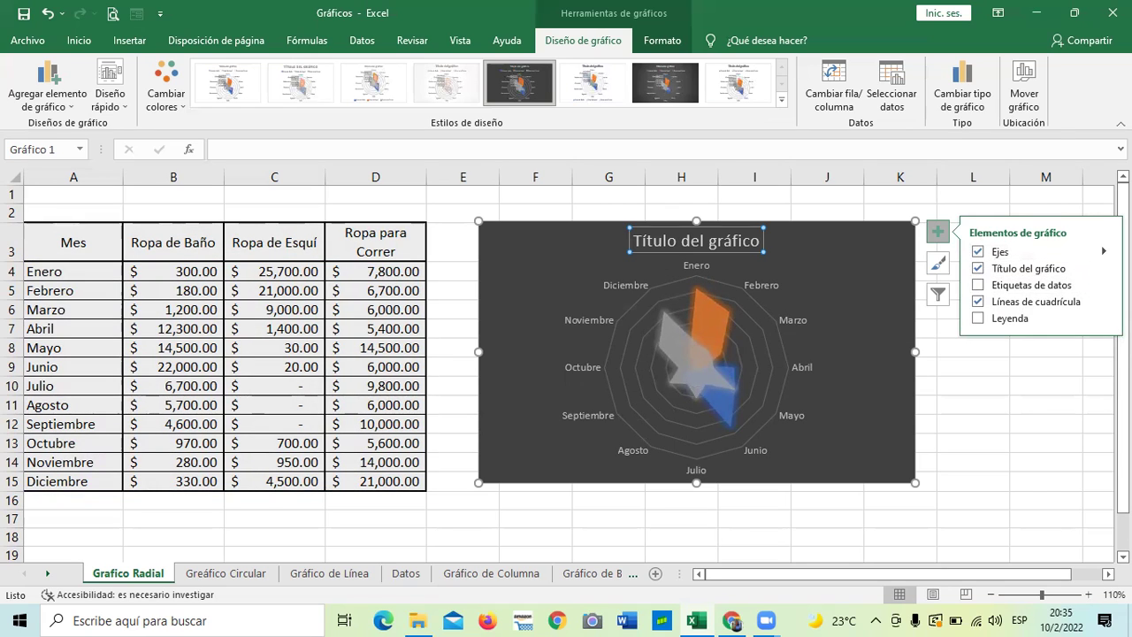
Bring back the vertical axis values by opening the additional axis options, and close the axis formatting settings
left_click(1104, 251)
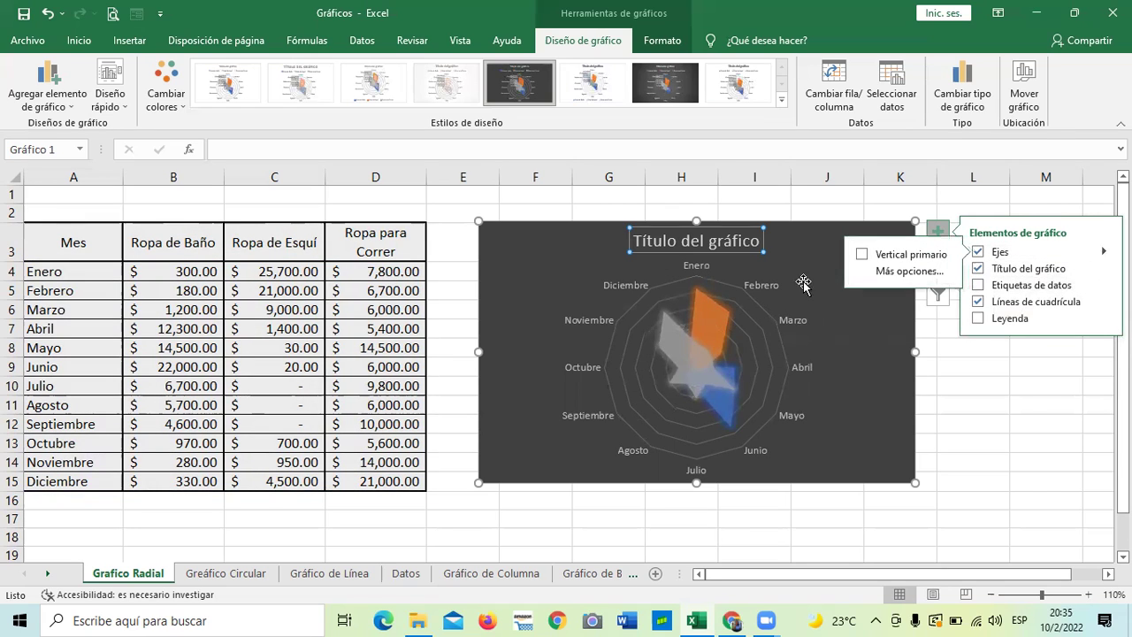
left_click(902, 272)
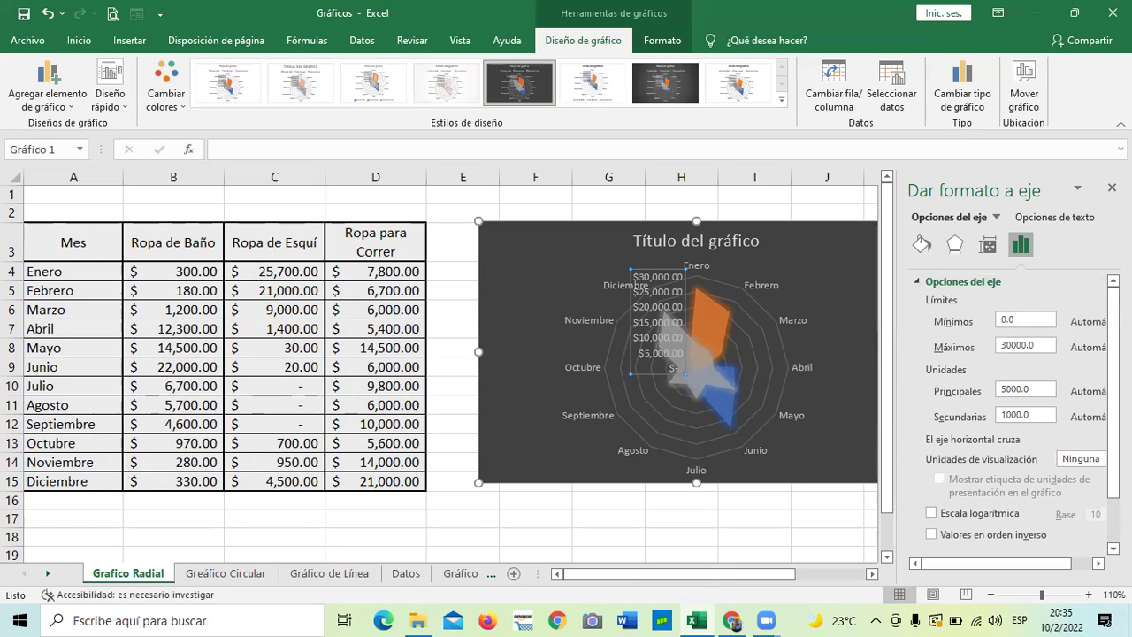
left_click(1112, 187)
left_click(1028, 328)
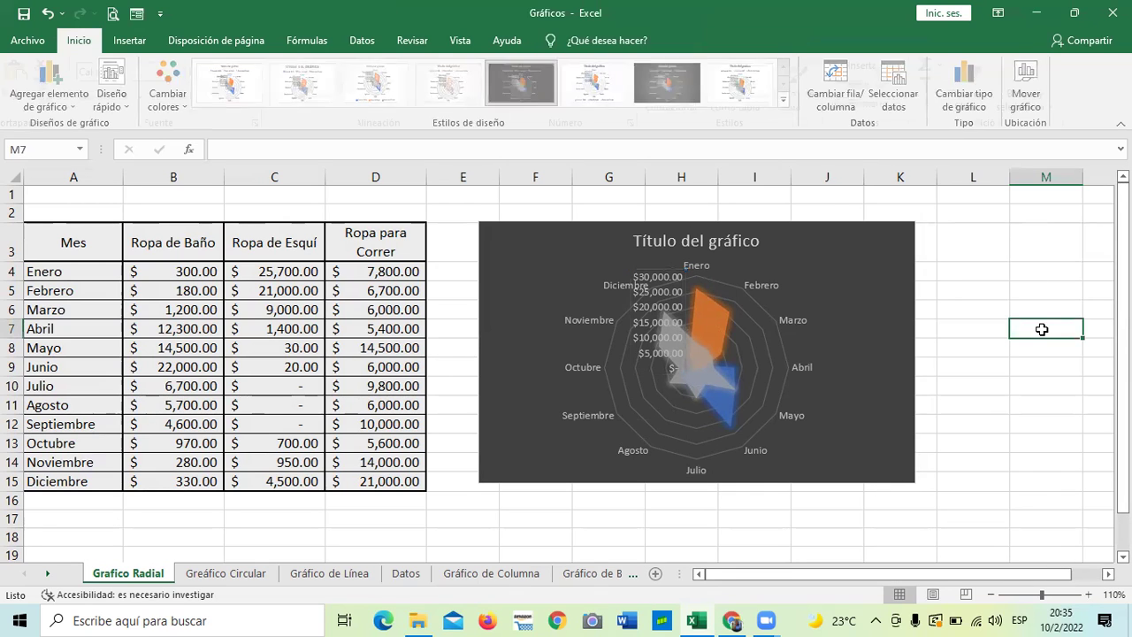
Browse the alternative chart styles for the radar chart, including Estilo 6, without applying one
left_click(867, 270)
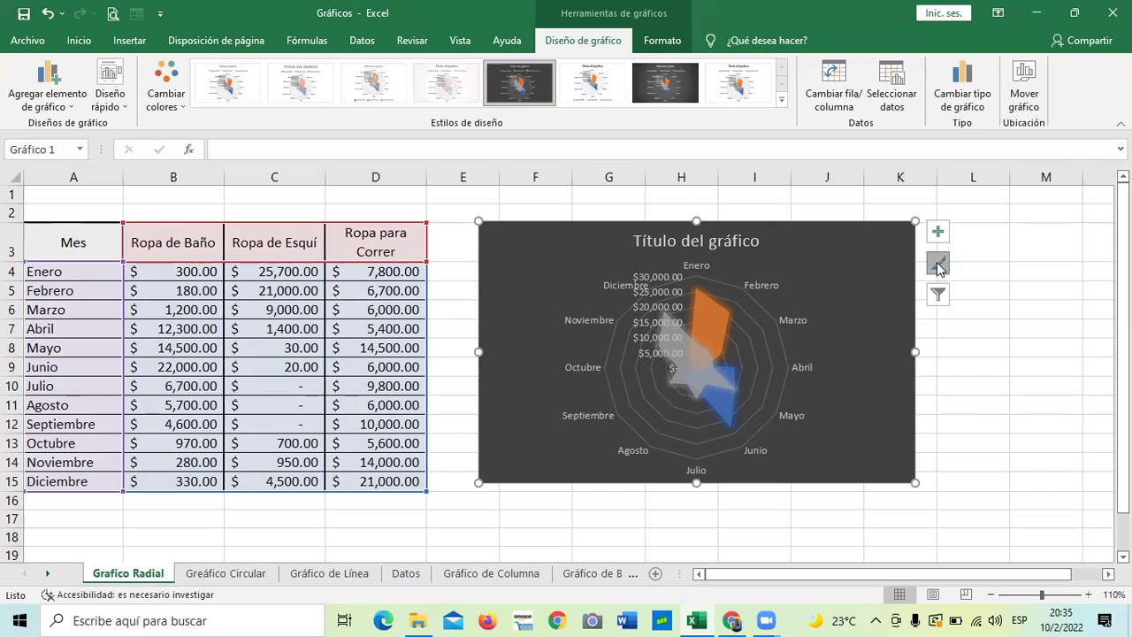
left_click(939, 266)
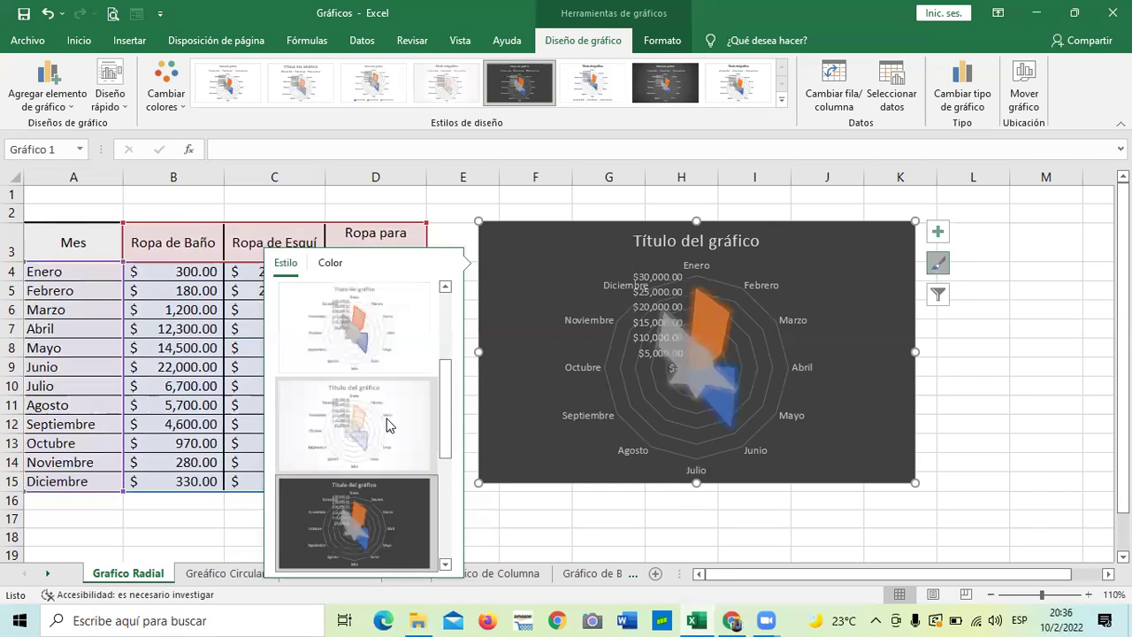
scroll(386, 425, "down", 1)
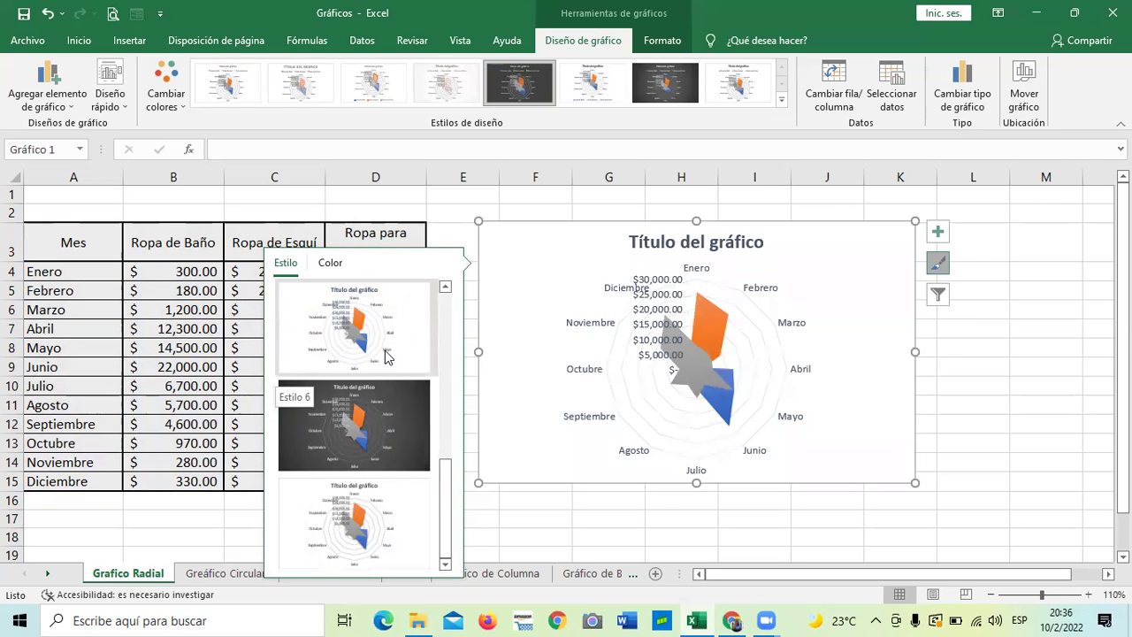
left_click(1033, 386)
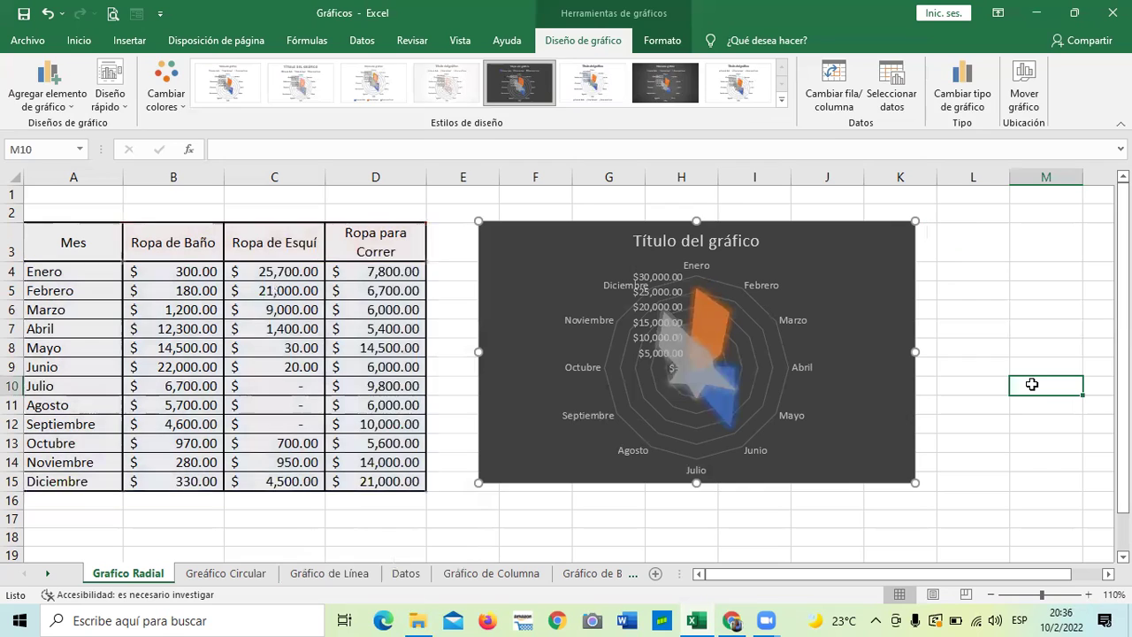
Filter the radar chart to only the Ropa de Baño series, keeping all month categories
left_click(890, 308)
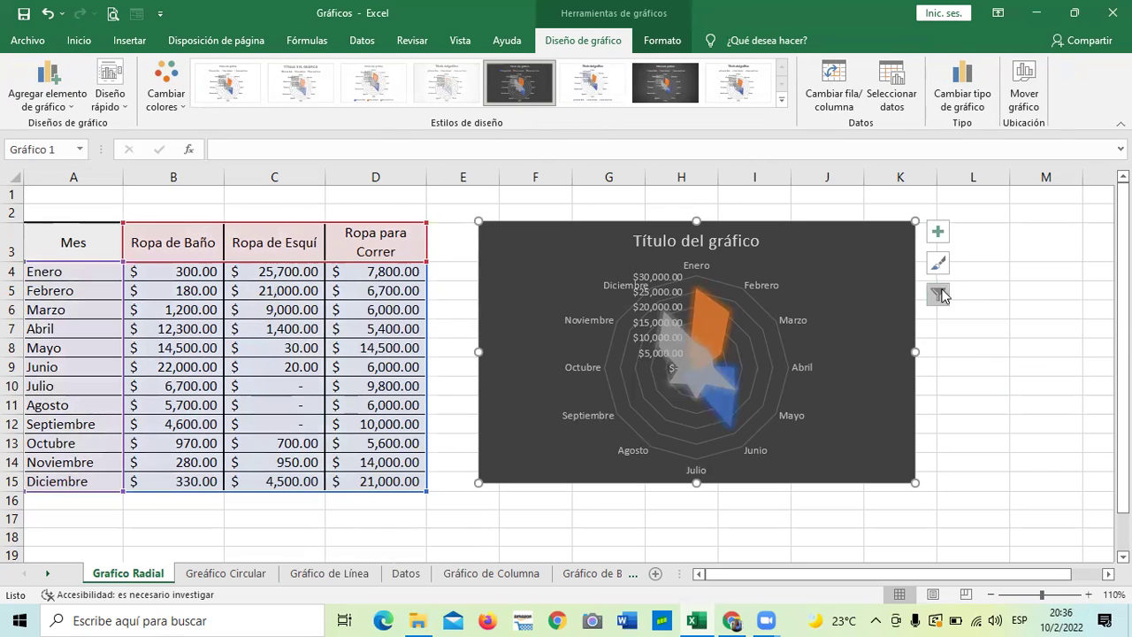
left_click(939, 294)
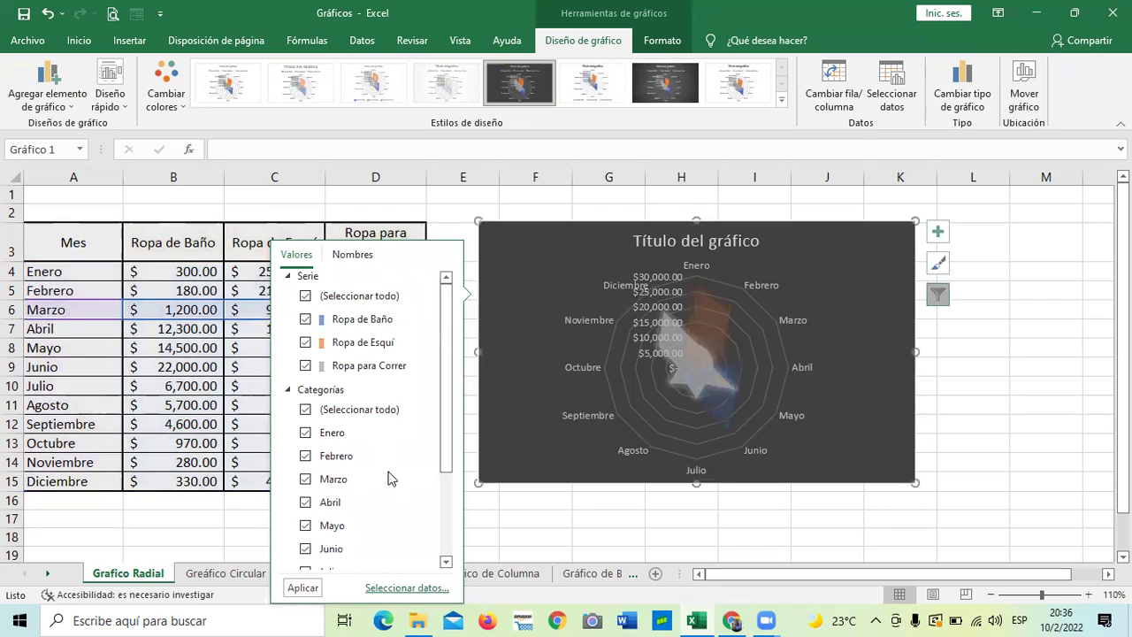
left_click(311, 298)
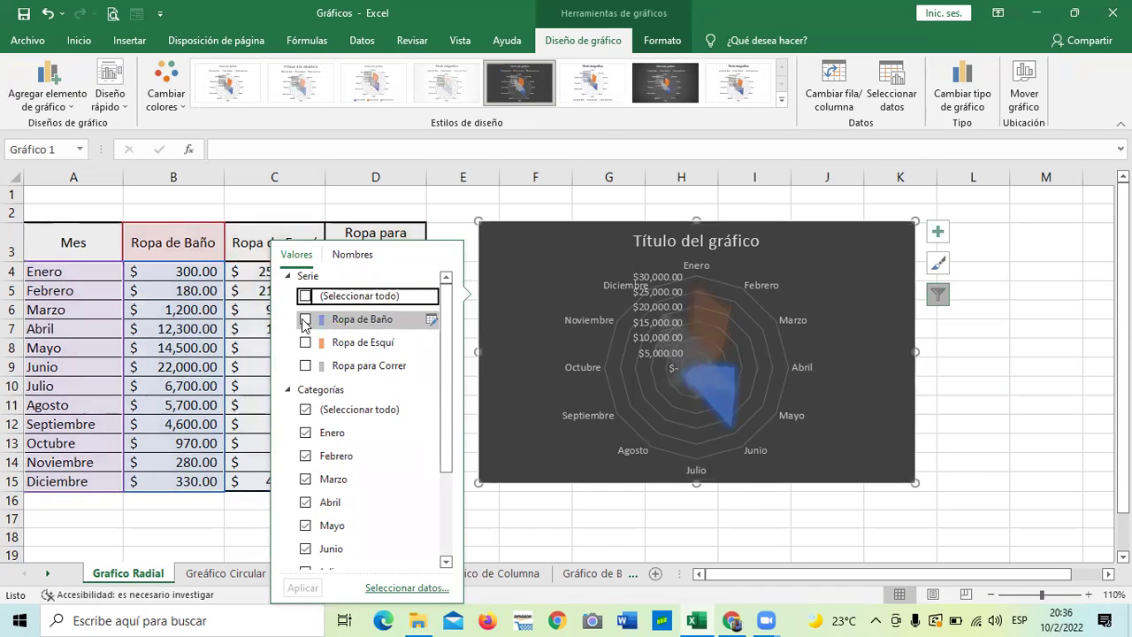
left_click(305, 320)
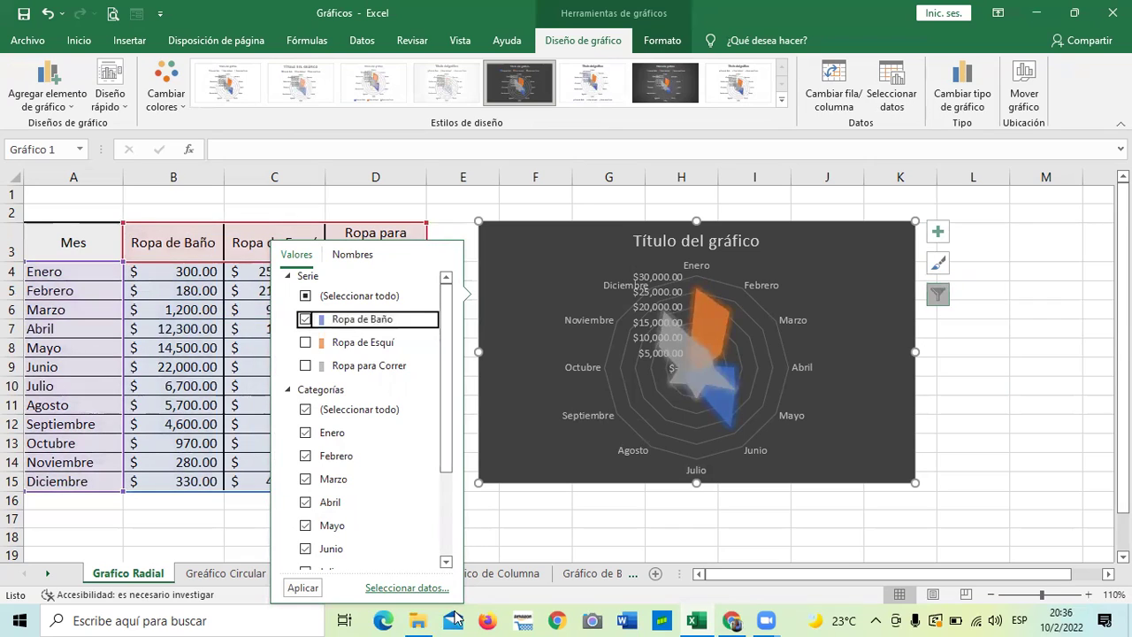
left_click(303, 589)
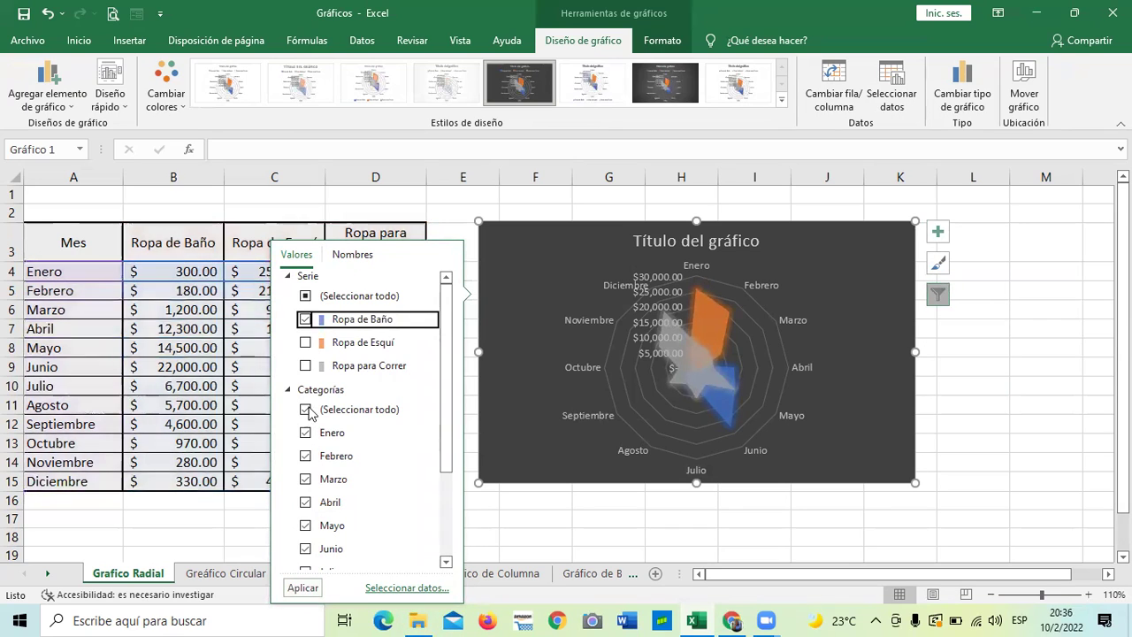
left_click(305, 588)
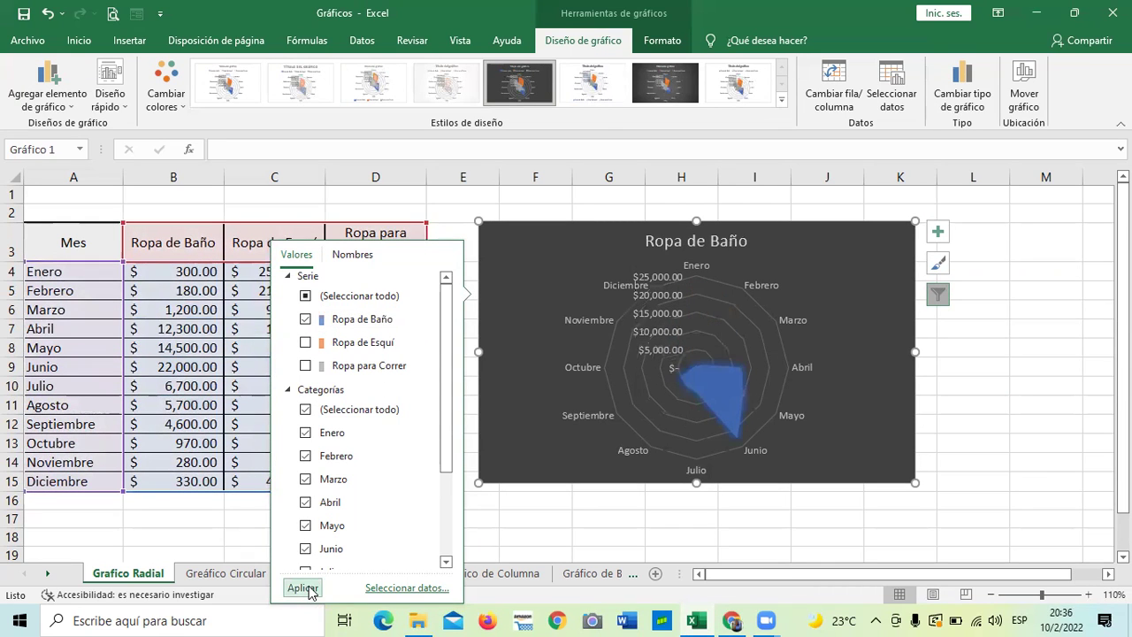
left_click(995, 391)
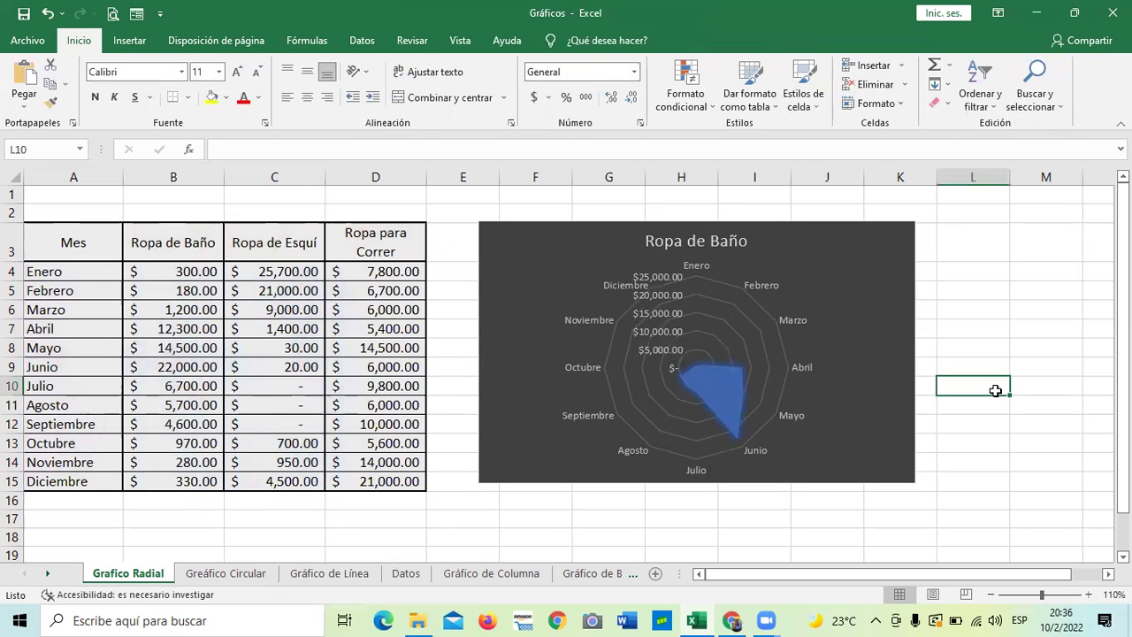
Add the legend to the radar chart
left_click(888, 266)
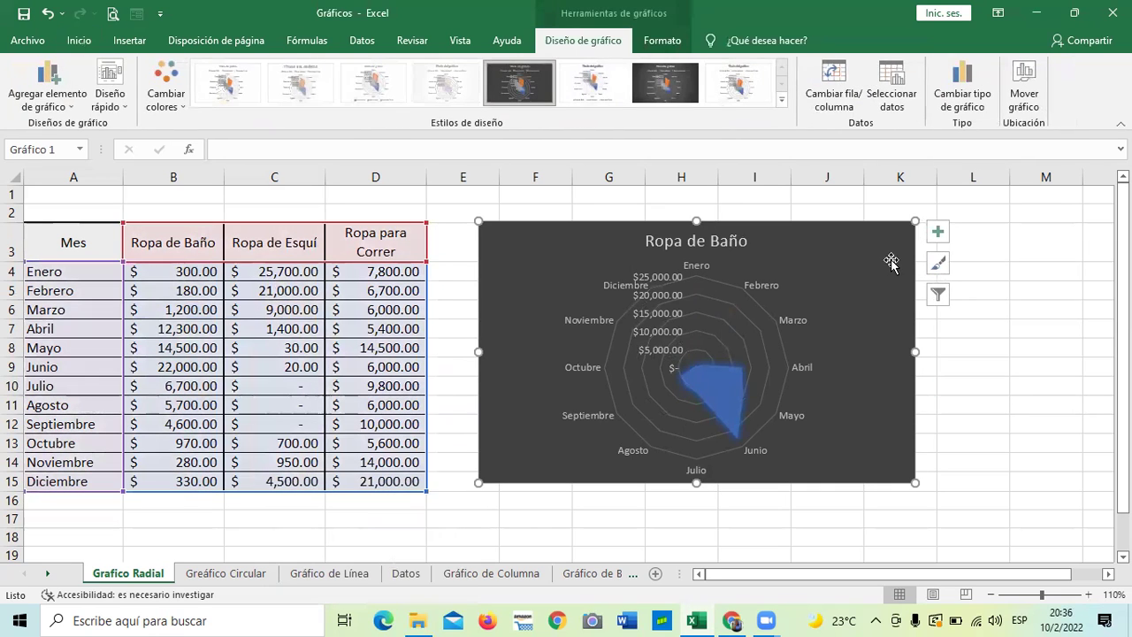
left_click(934, 239)
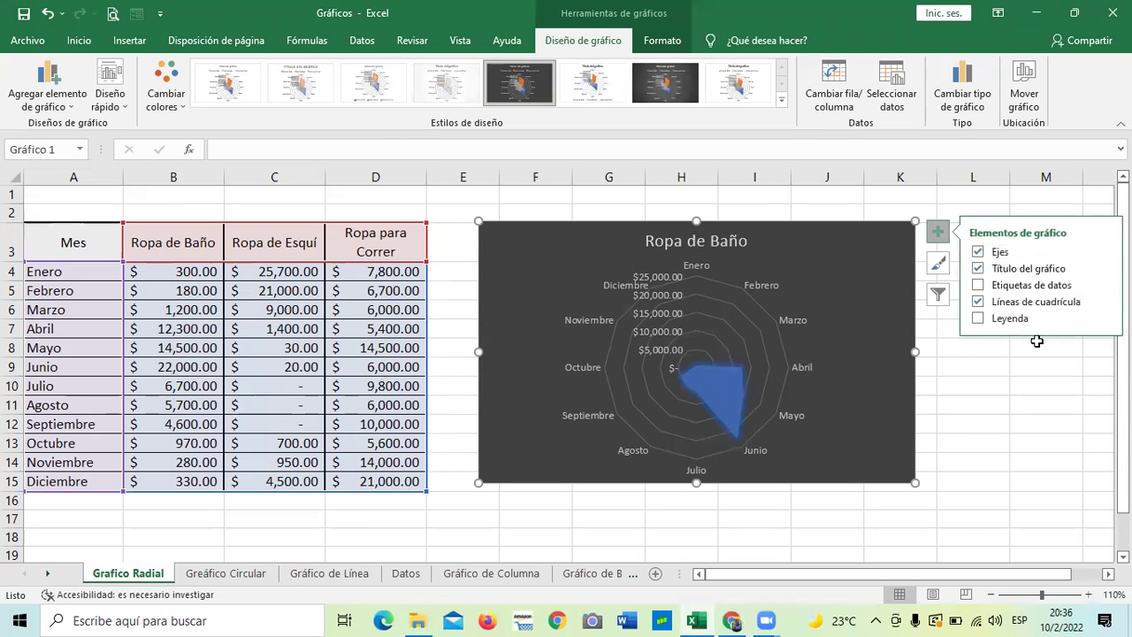
left_click(978, 319)
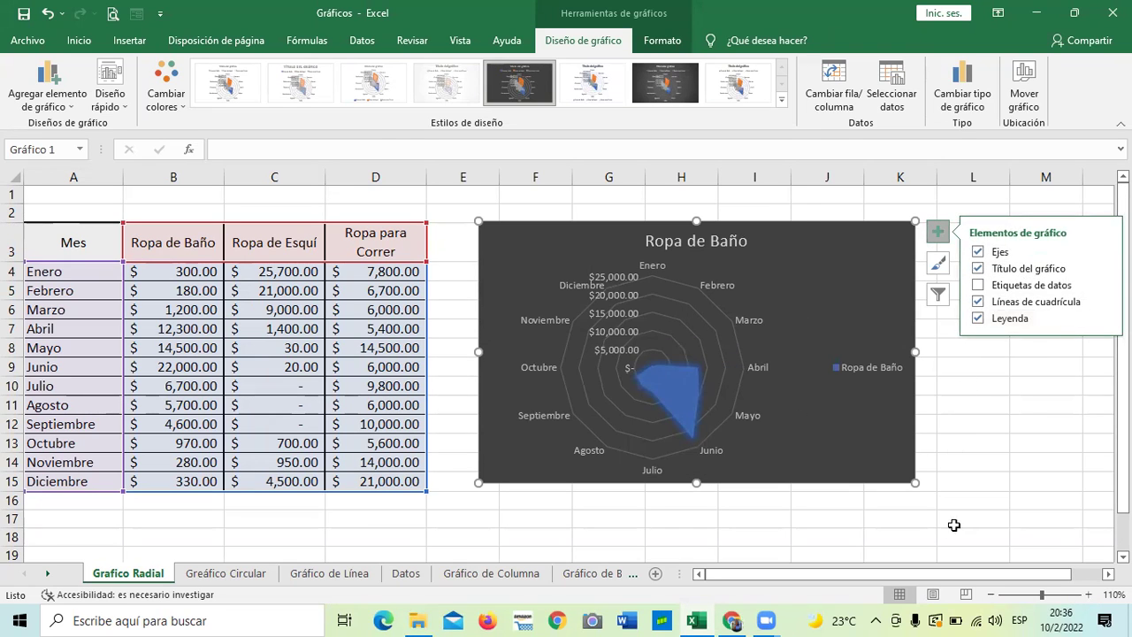
left_click(964, 492)
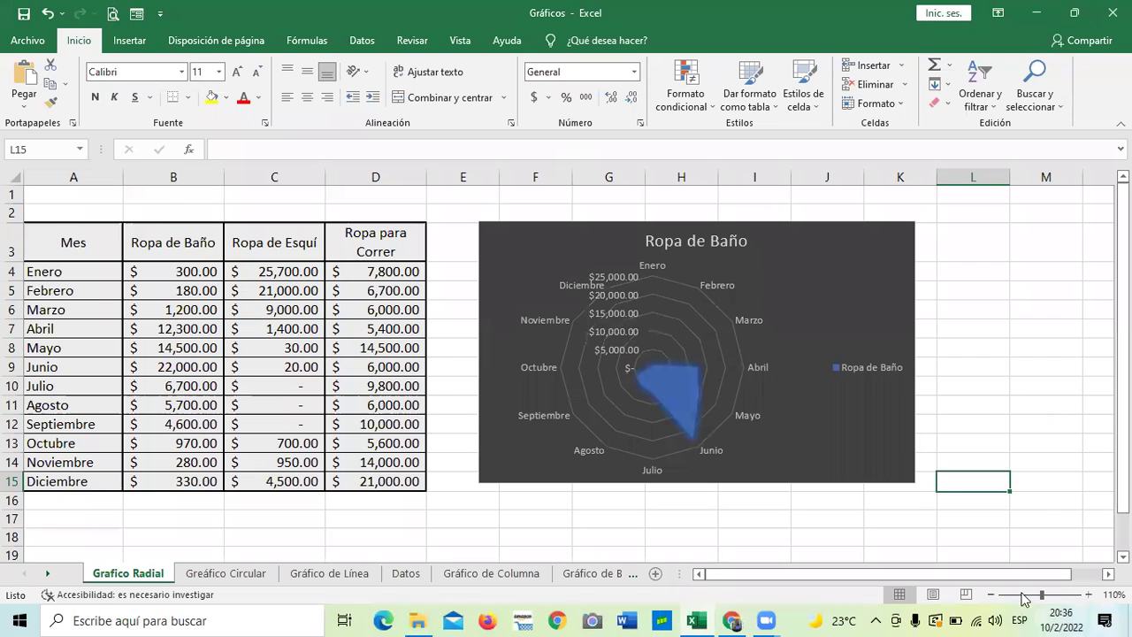
Include the Ropa de Esquí series in the radar chart again through the chart filters
left_click(874, 340)
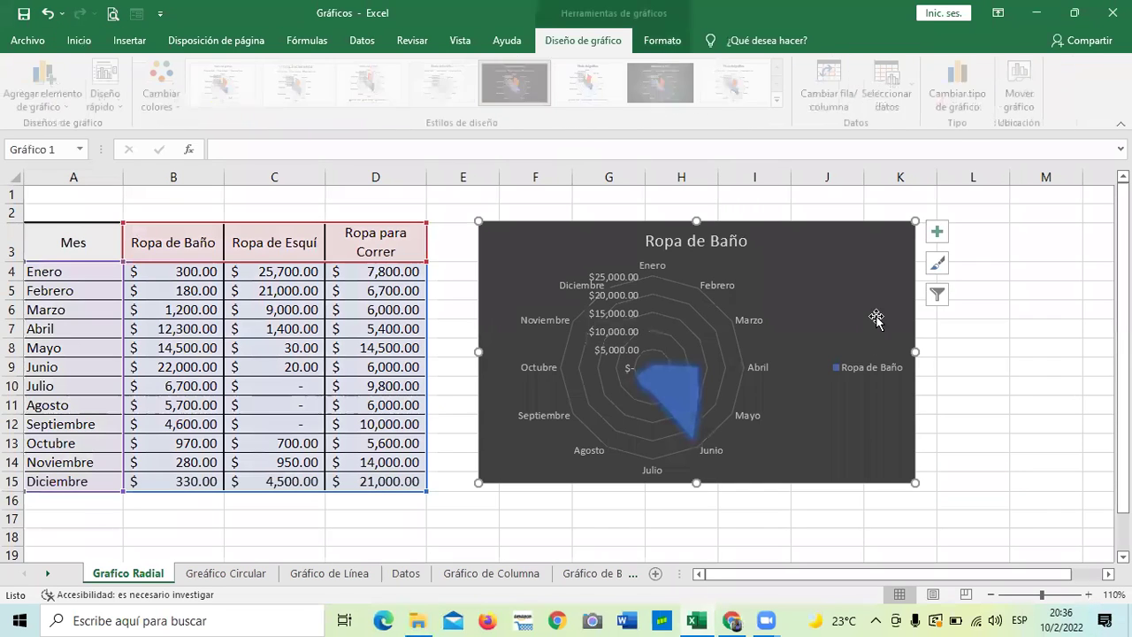
left_click(938, 293)
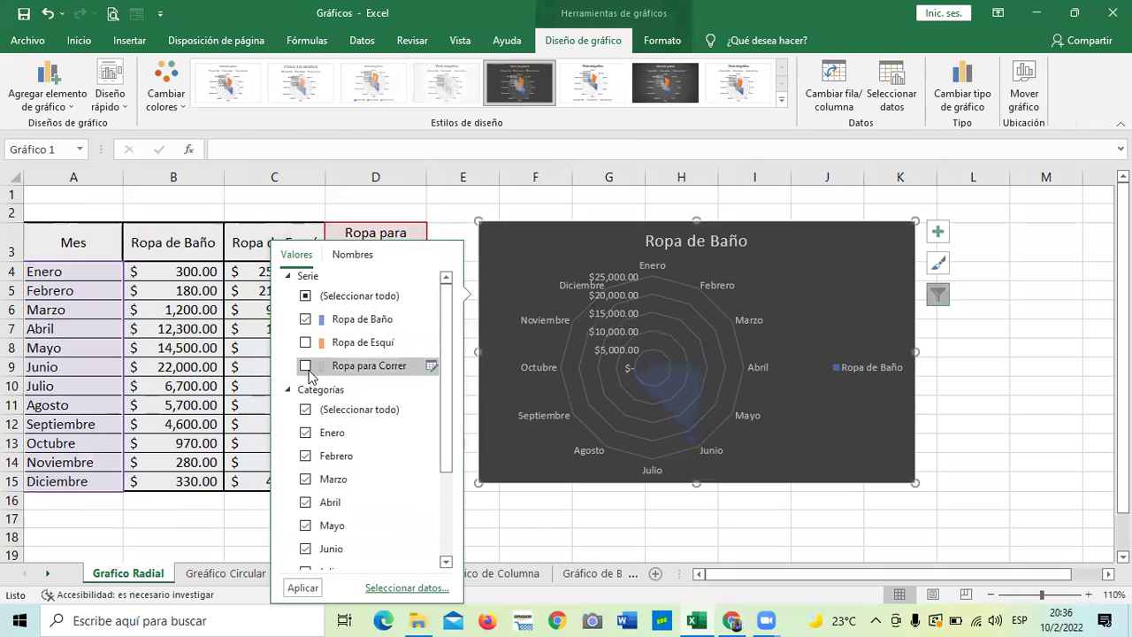
left_click(305, 345)
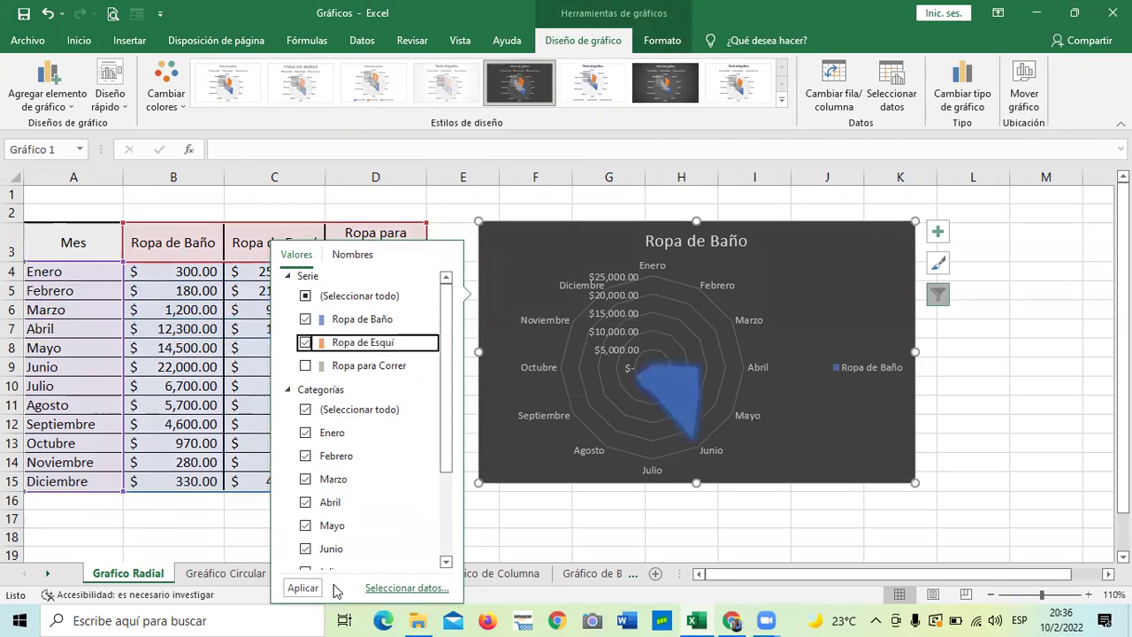
left_click(302, 588)
left_click(1024, 366)
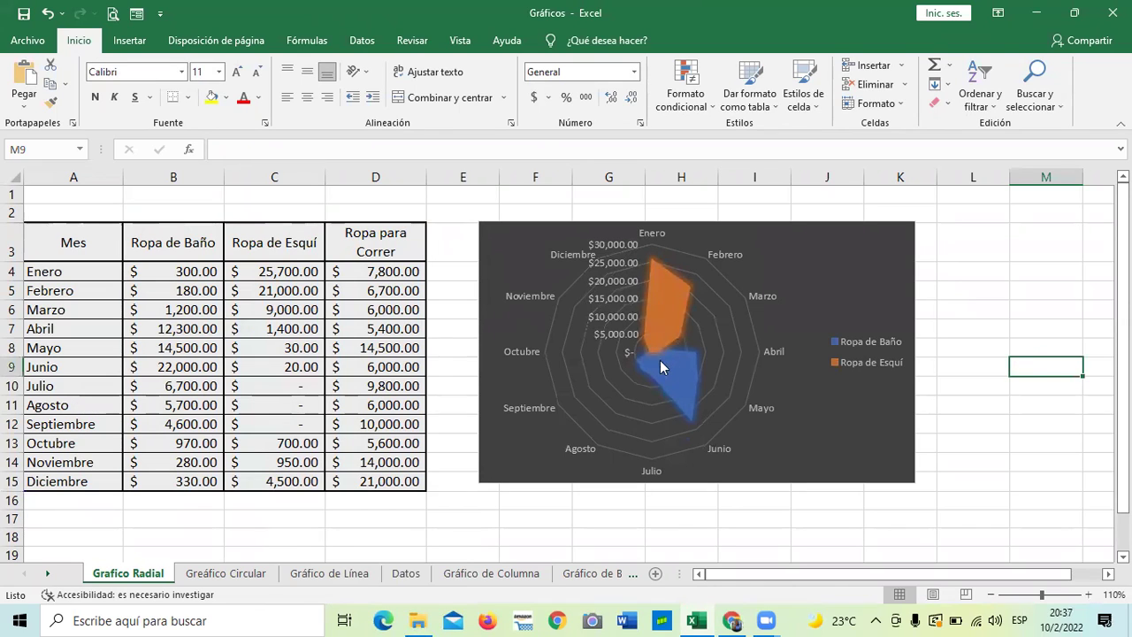
Include the Ropa para Correr series in the radar chart again through the chart filters
left_click(860, 278)
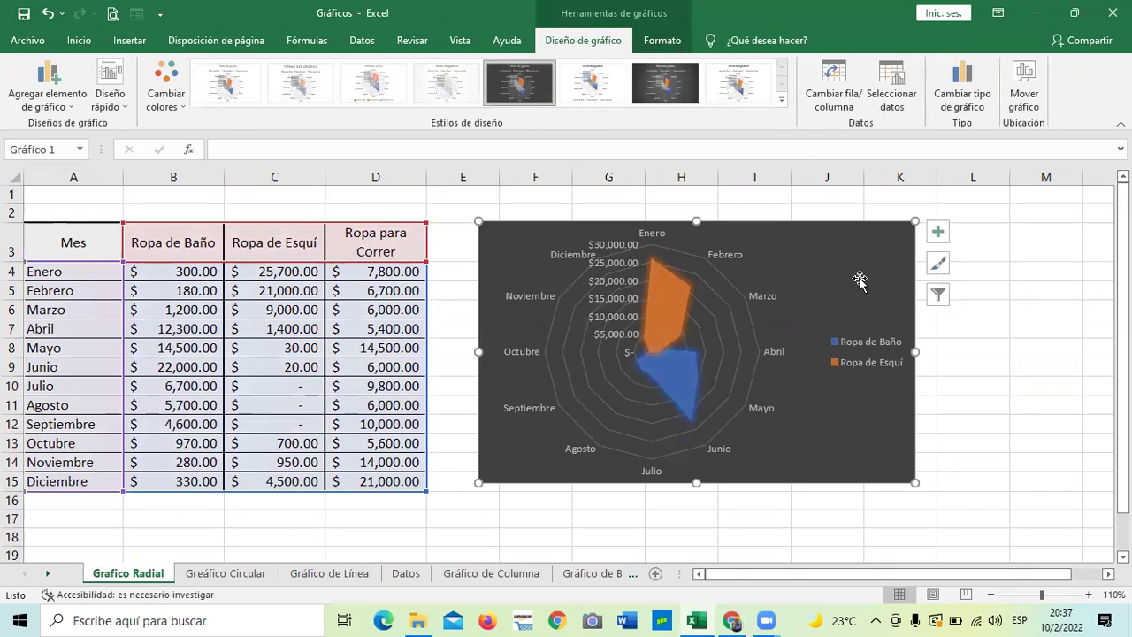
left_click(938, 294)
left_click(305, 365)
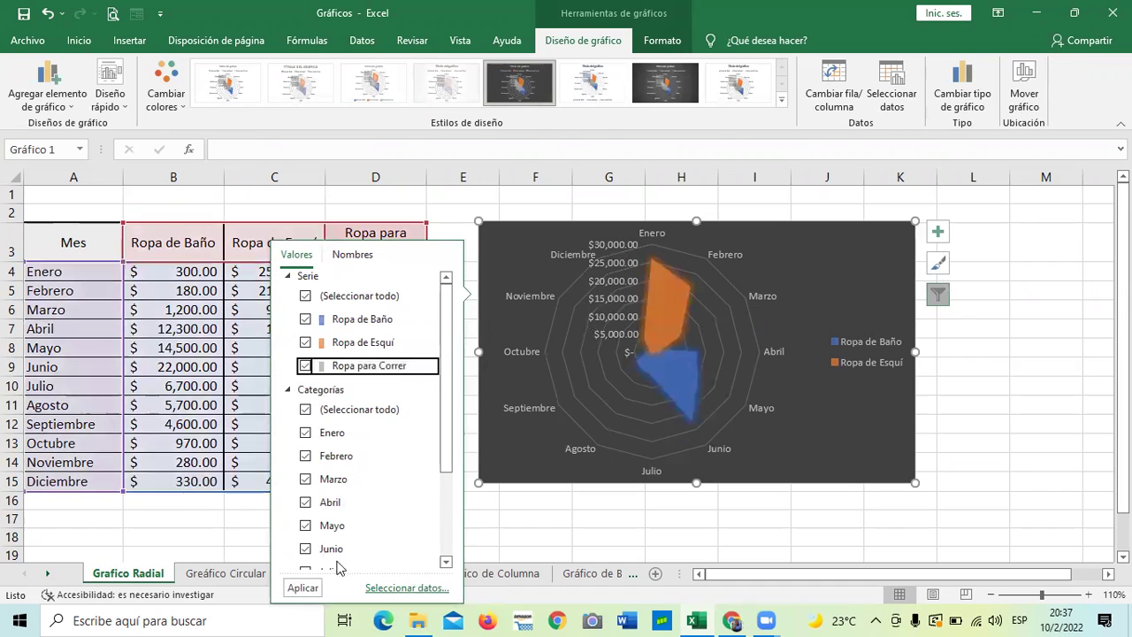
left_click(300, 587)
left_click(1032, 366)
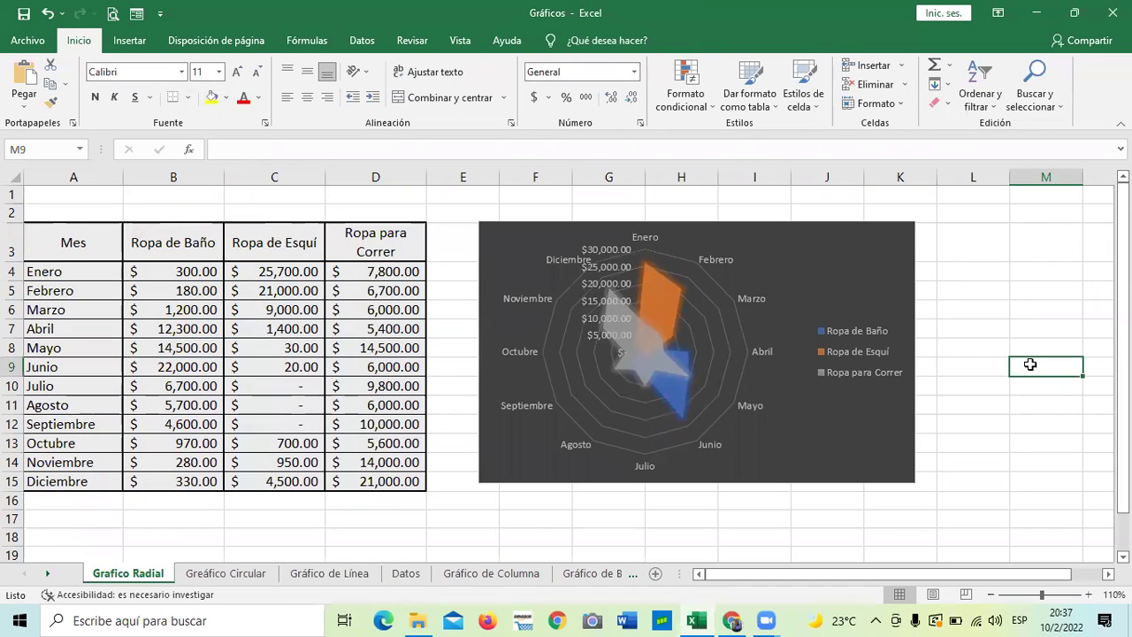
Swap the radar chart's rows and columns to compare both arrangements, and return to months as categories
left_click(836, 267)
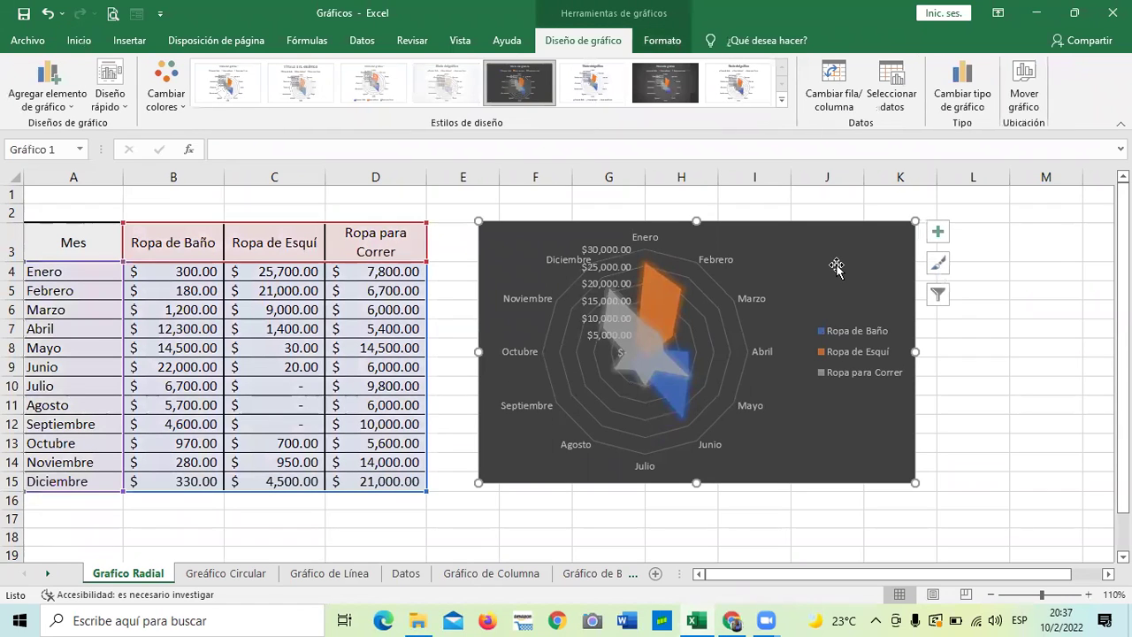
left_click(836, 92)
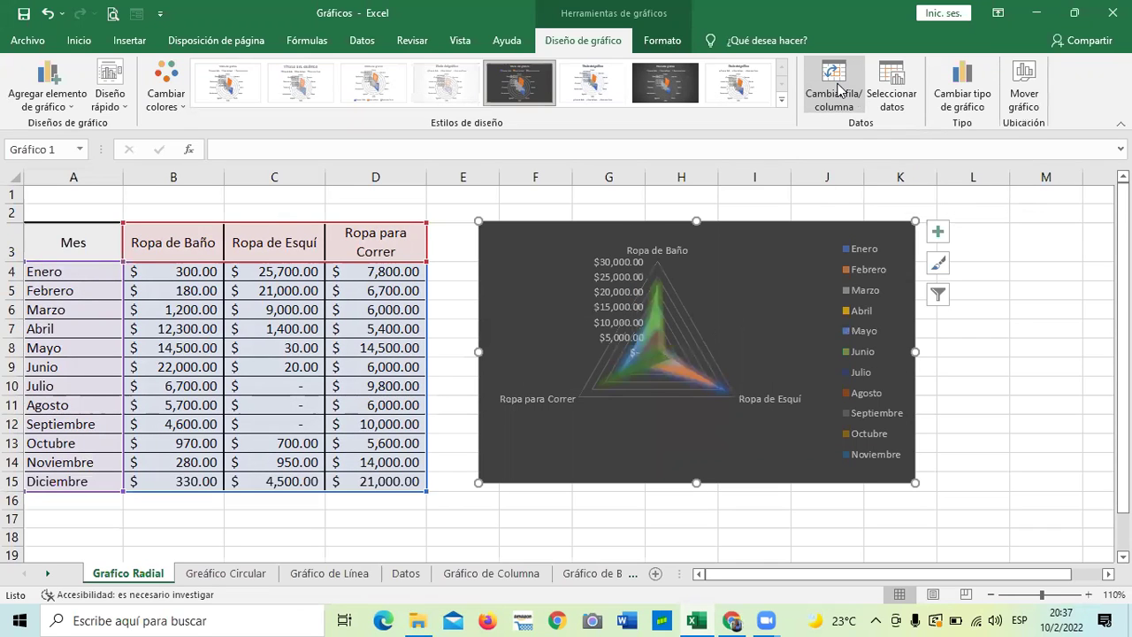
left_click(845, 84)
left_click(844, 83)
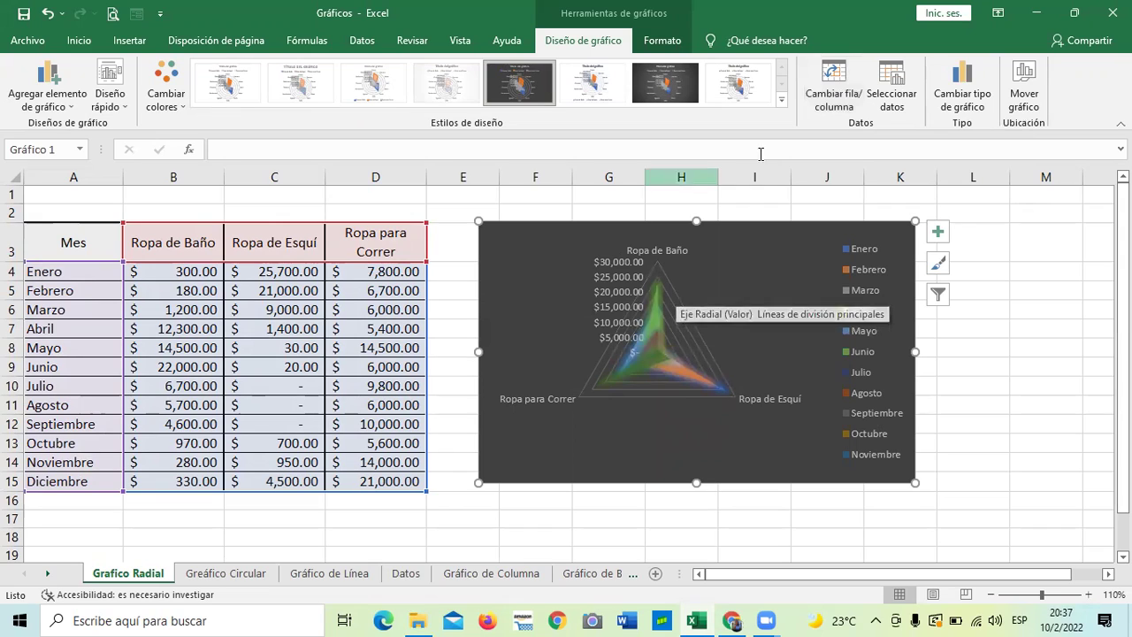
left_click(828, 92)
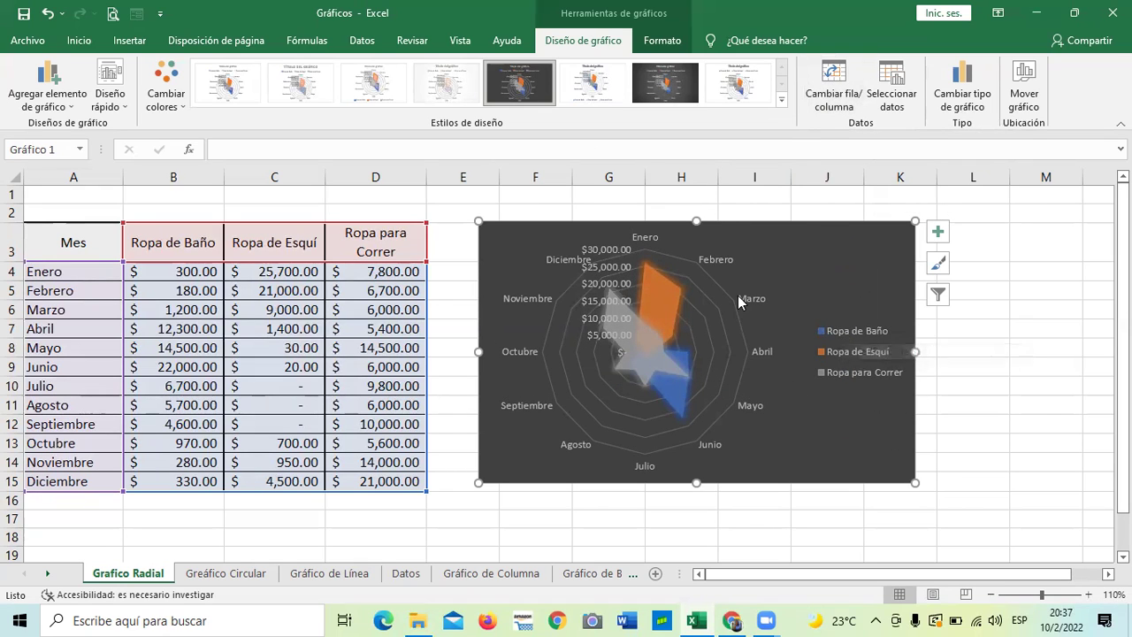
left_click(984, 434)
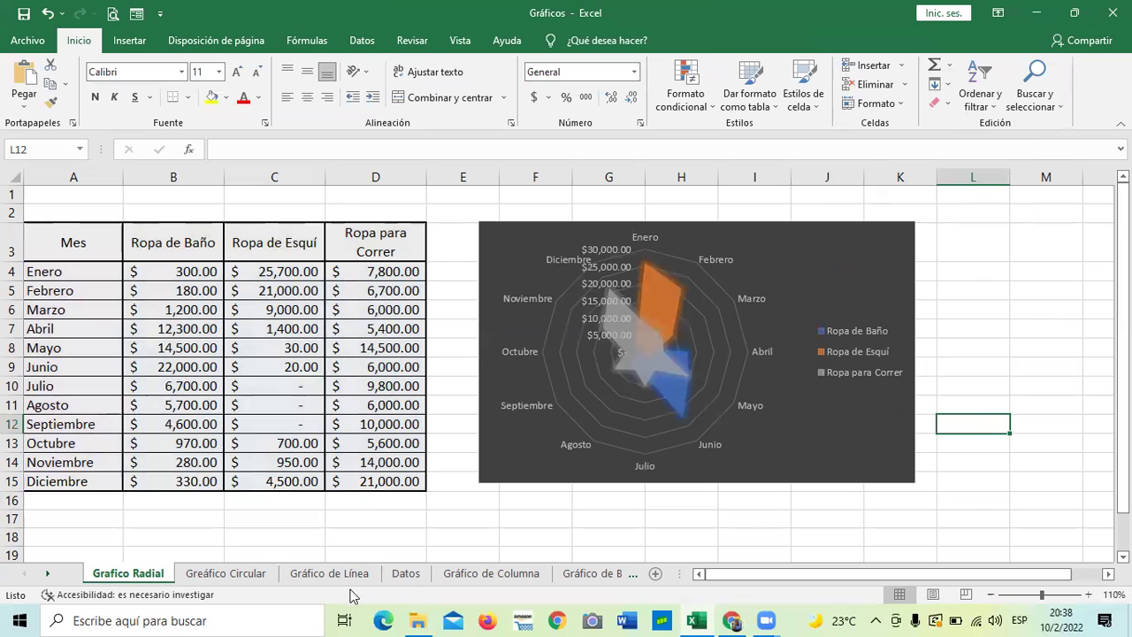
Delete the food pyramid picture from the Gráfico de Línea sheet
left_click(332, 575)
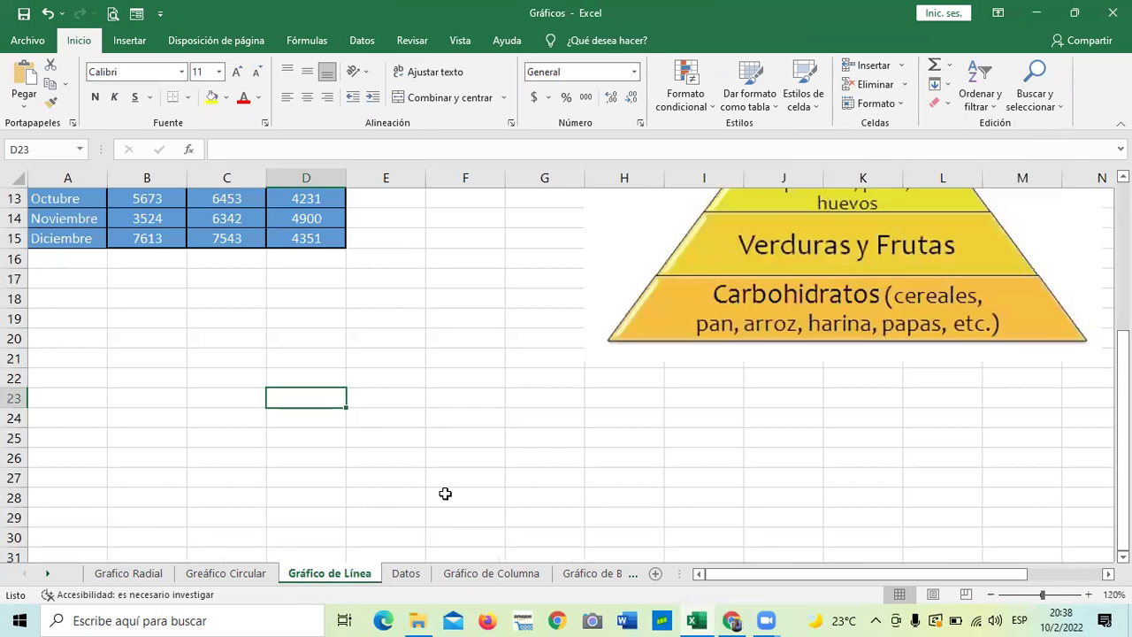
scroll(510, 511, "up", 4)
scroll(501, 497, "down", 4)
scroll(501, 498, "up", 4)
left_click(811, 356)
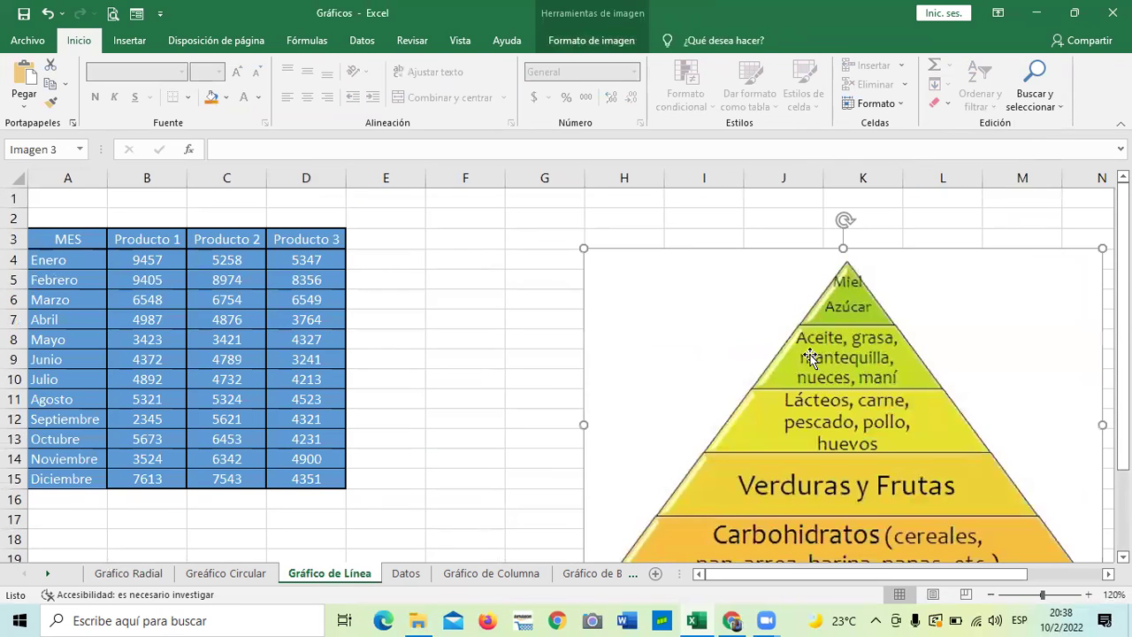
scroll(779, 334, "down", 2)
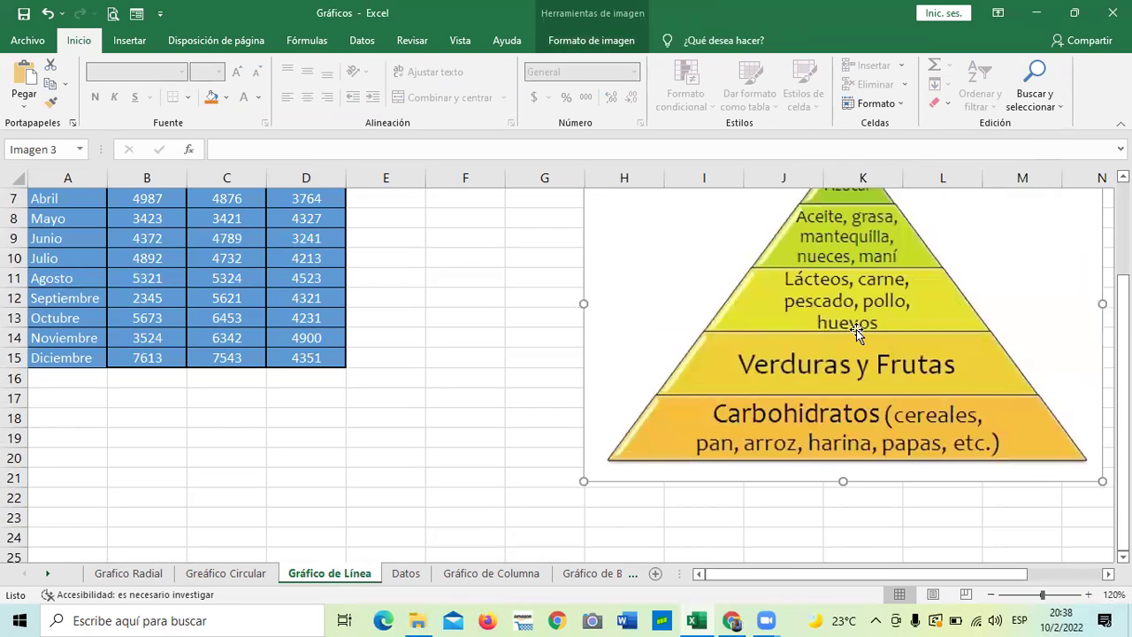
scroll(858, 328, "up", 2)
scroll(902, 309, "down", 1)
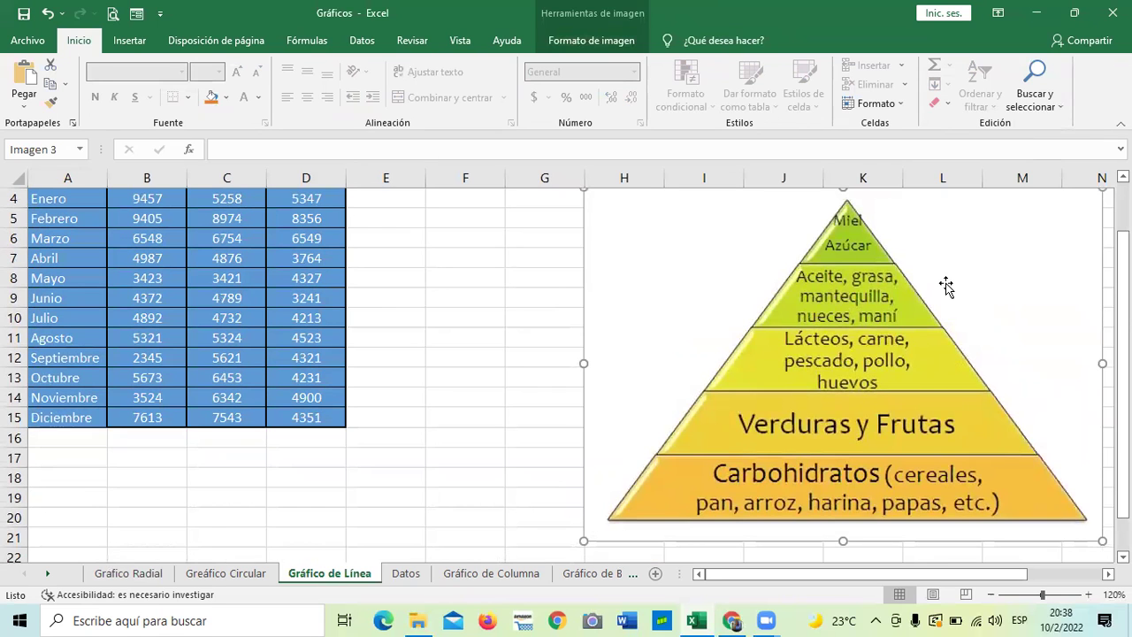
key("Delete")
scroll(592, 316, "up", 1)
left_click_drag(541, 356, 521, 339)
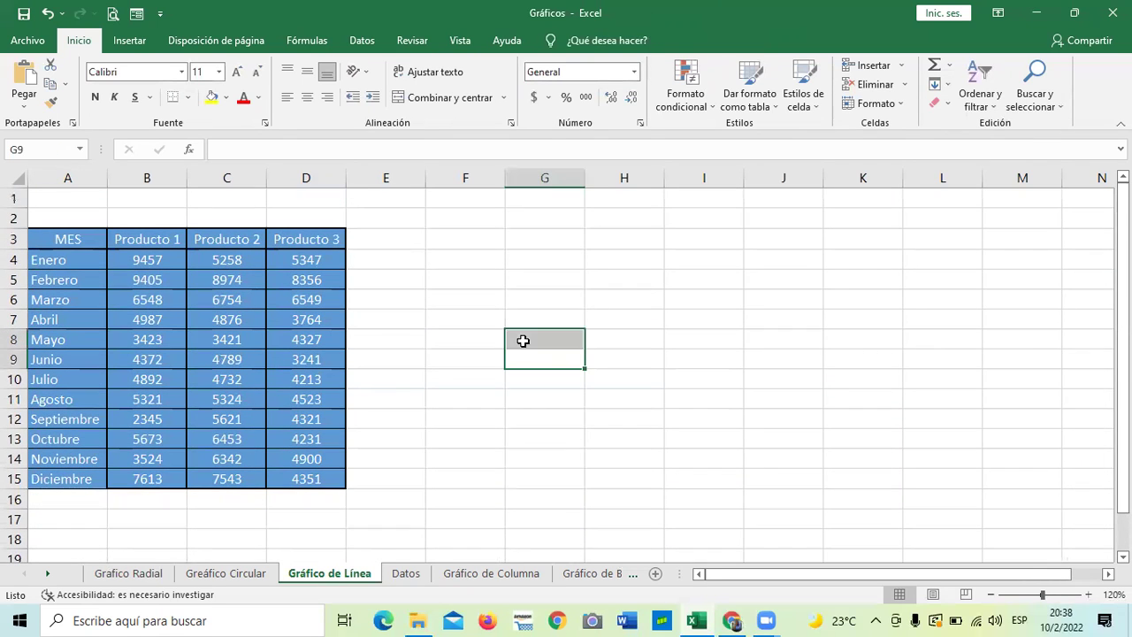
Select the monthly product table A3:D15 and open the available line chart types for it
left_click(233, 287)
left_click_drag(76, 237, 317, 482)
left_click(130, 41)
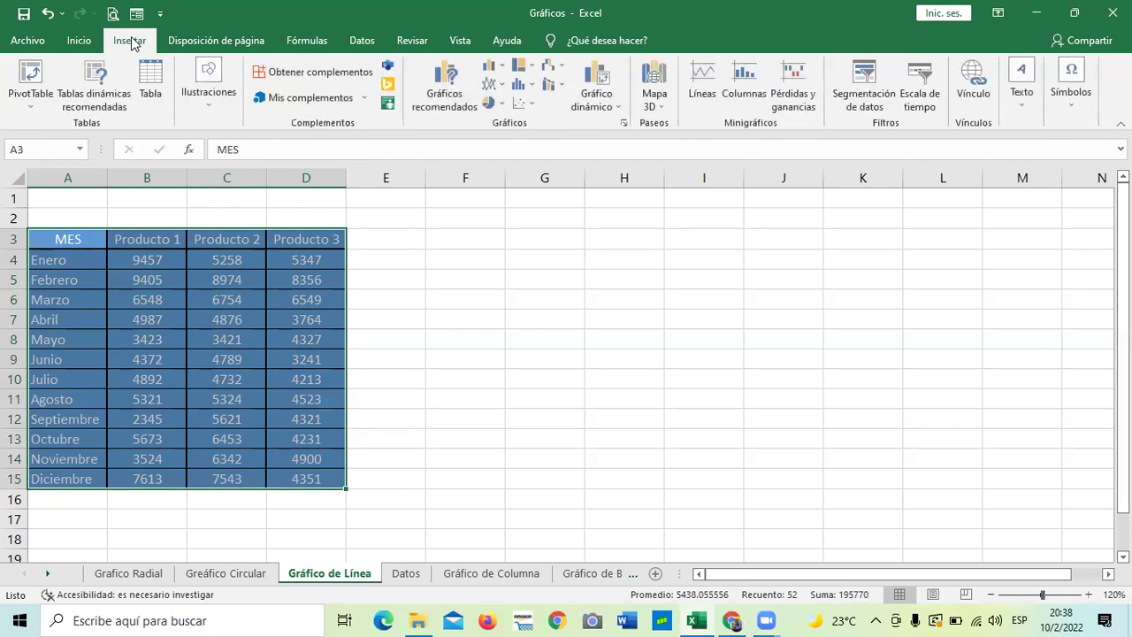
left_click(623, 124)
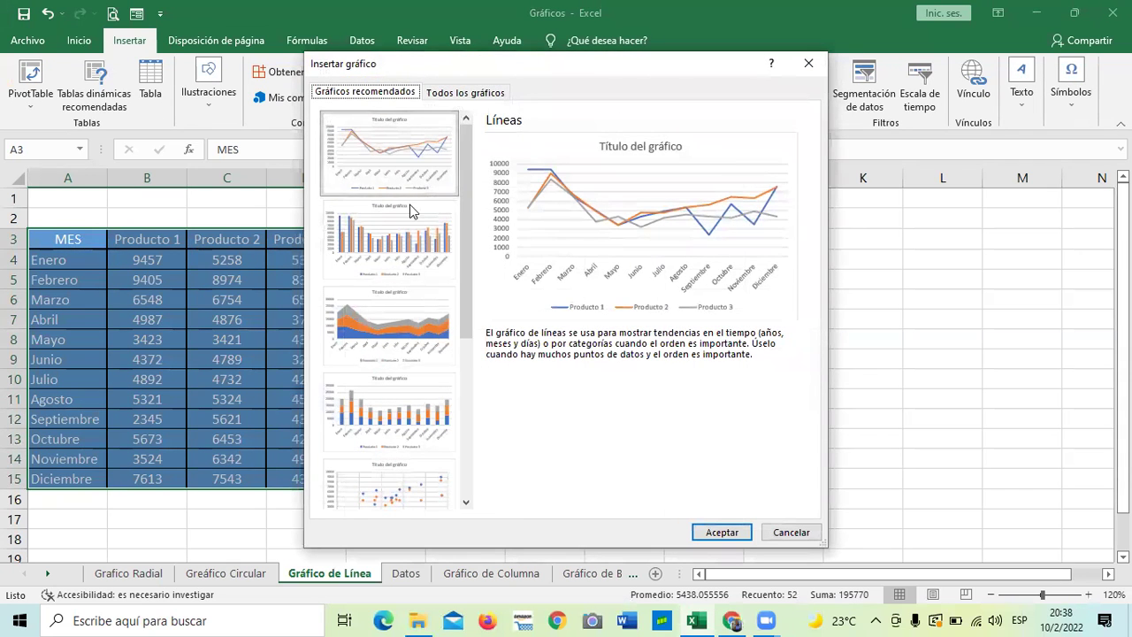
left_click(473, 94)
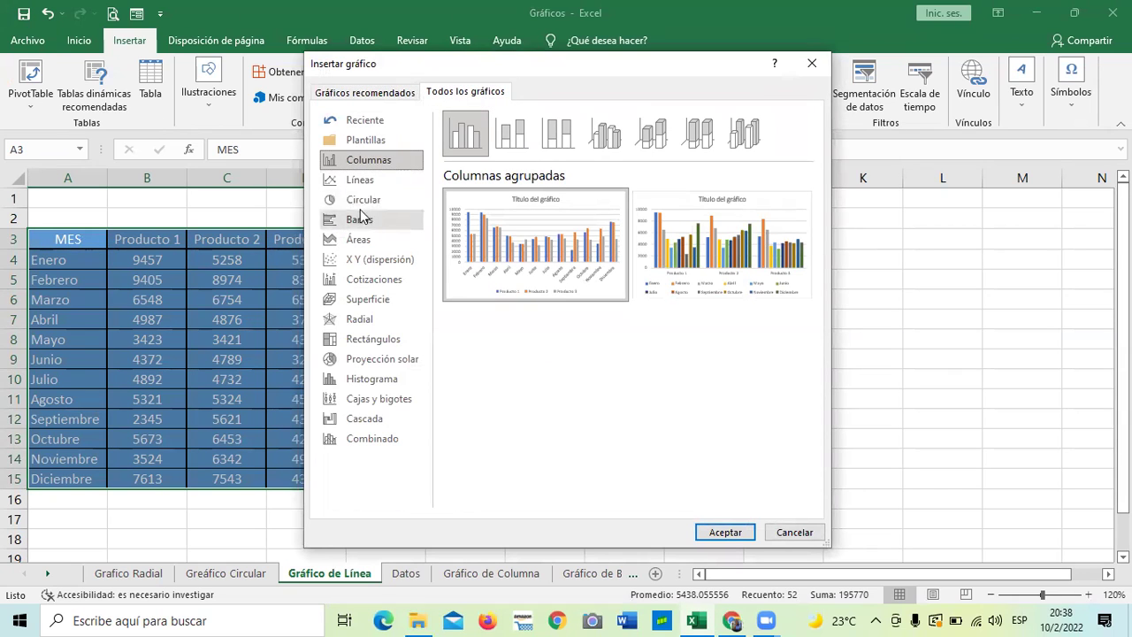
left_click(370, 182)
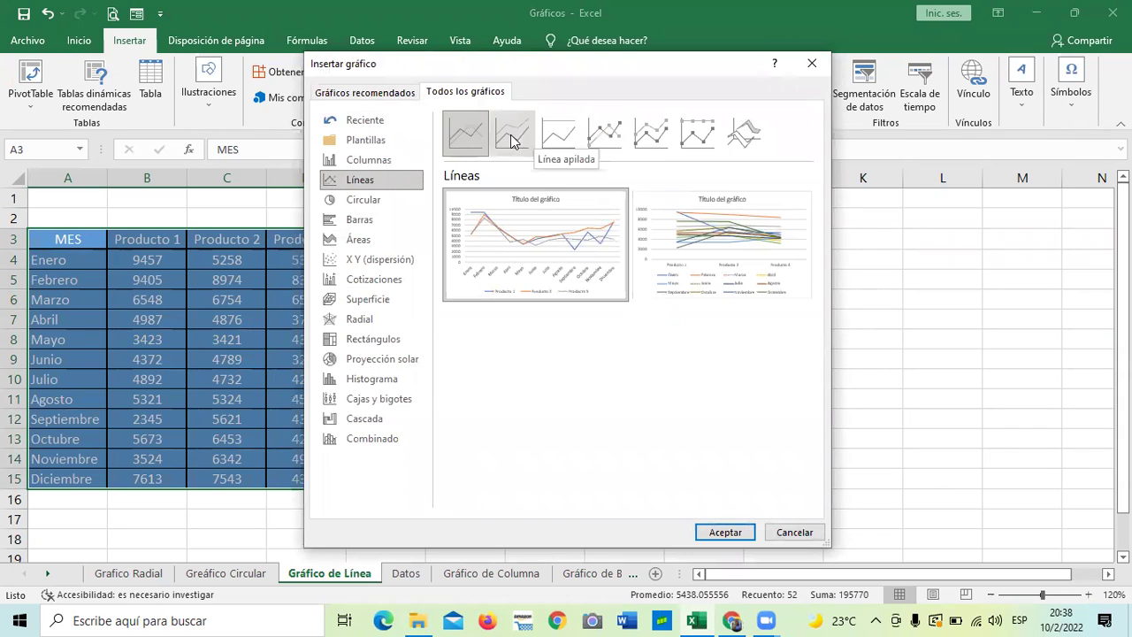
Compare the line subtypes, insert a Línea con marcadores chart, and move it beside the table over columns F to K
left_click(601, 134)
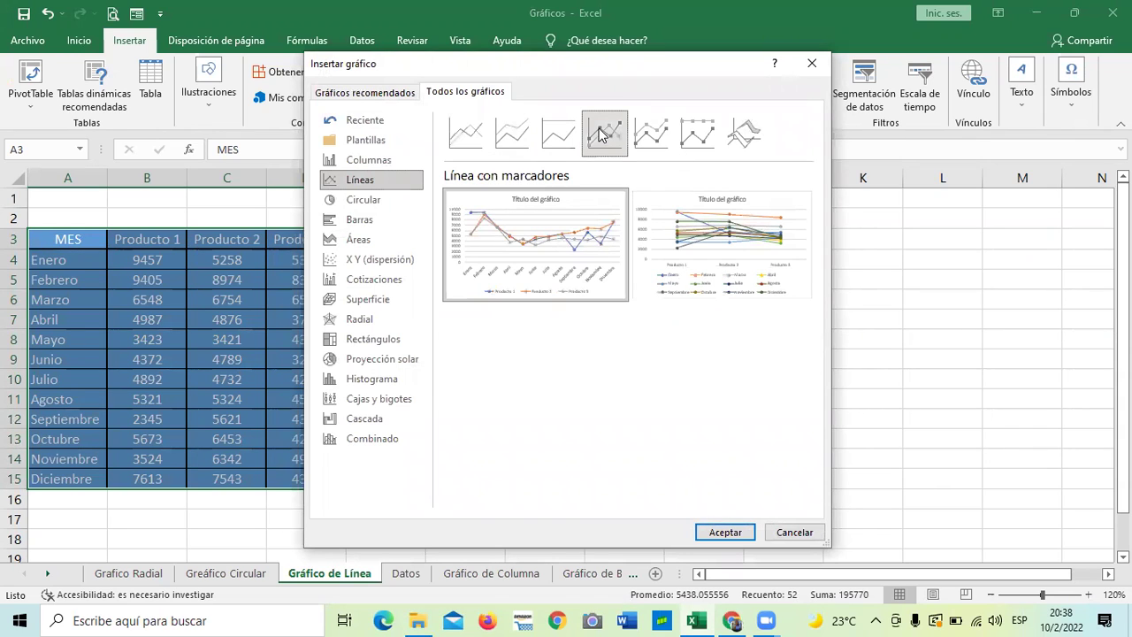
left_click(654, 131)
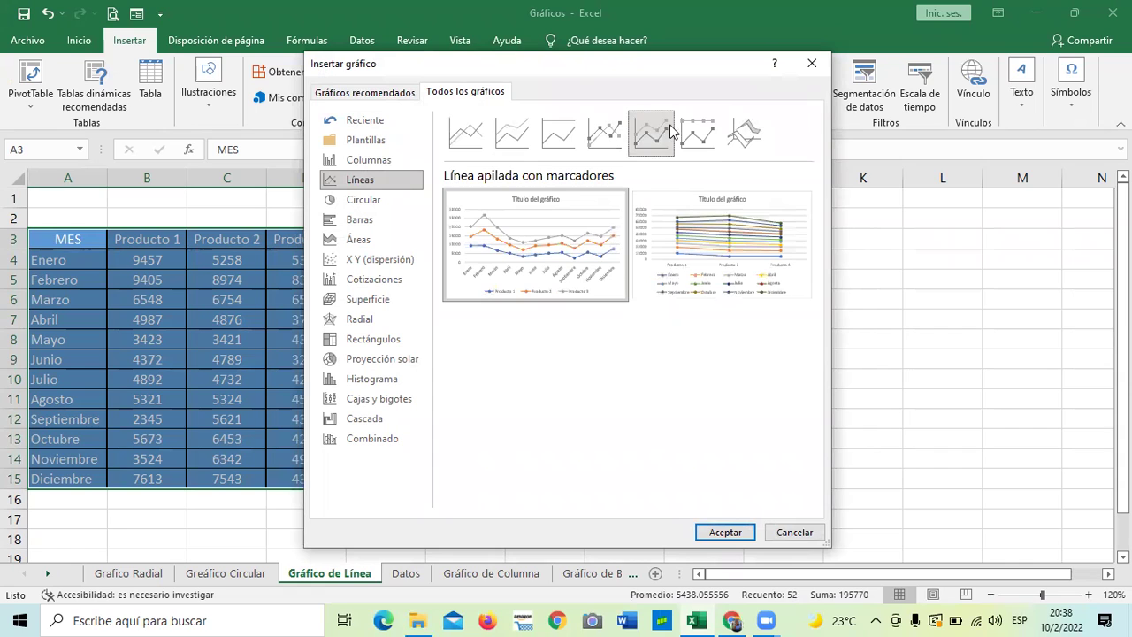
left_click(695, 133)
left_click(758, 135)
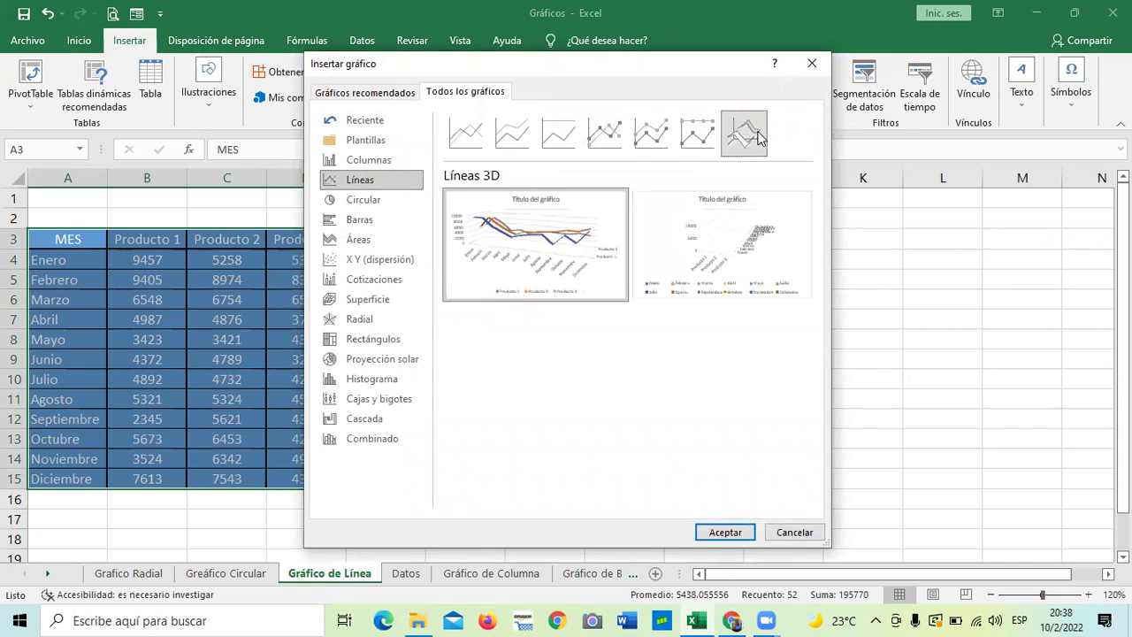
left_click(474, 138)
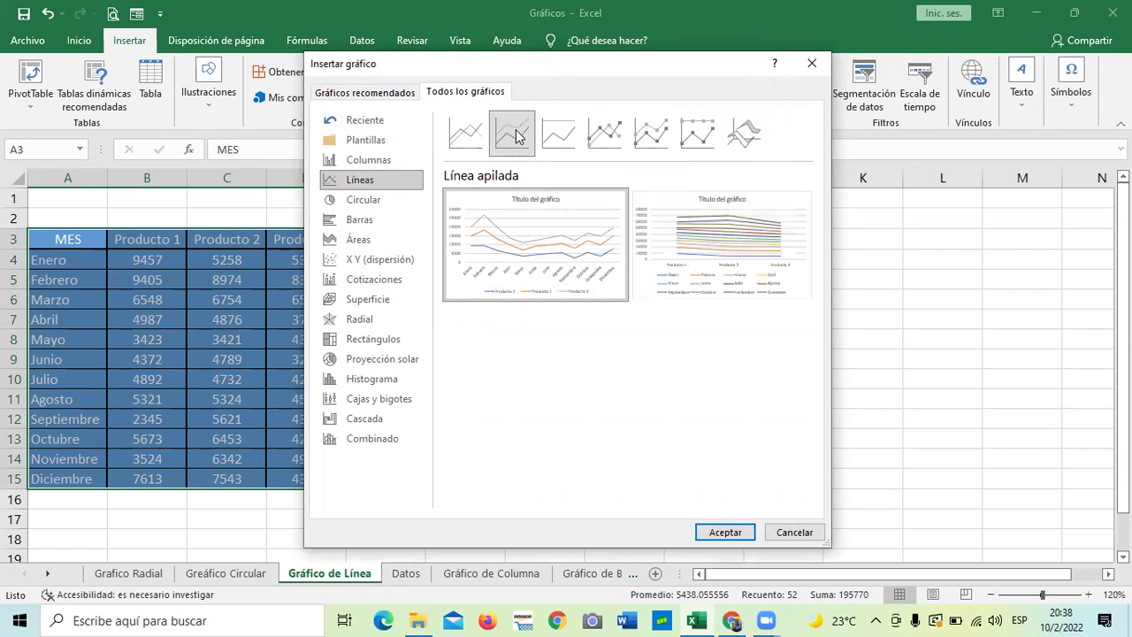
left_click(616, 132)
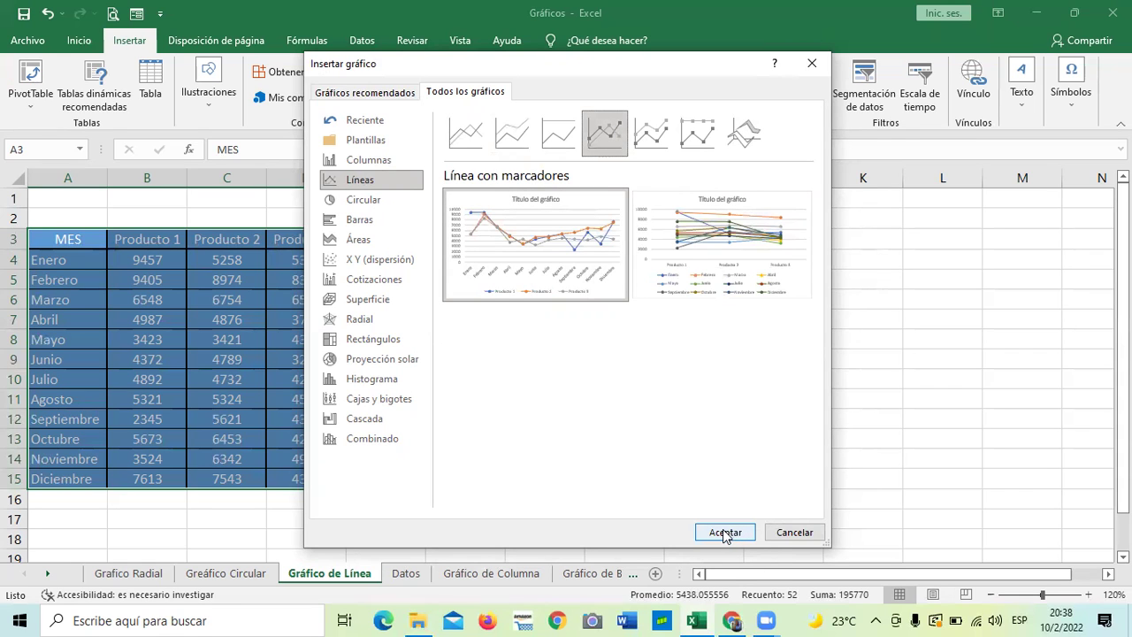
left_click(724, 532)
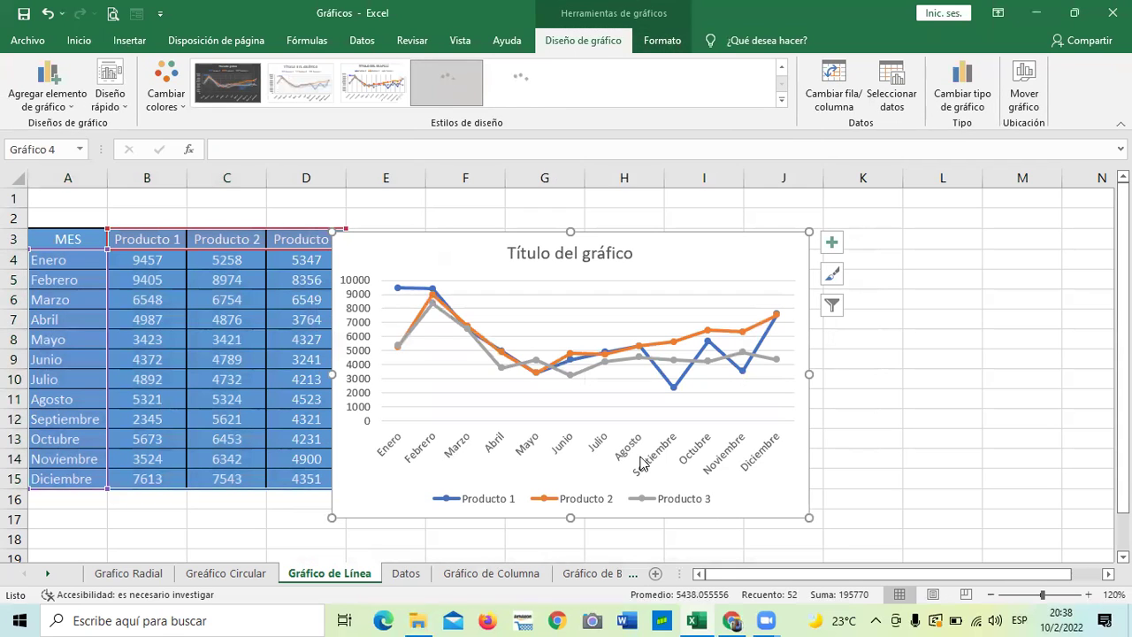
left_click_drag(734, 253, 807, 226)
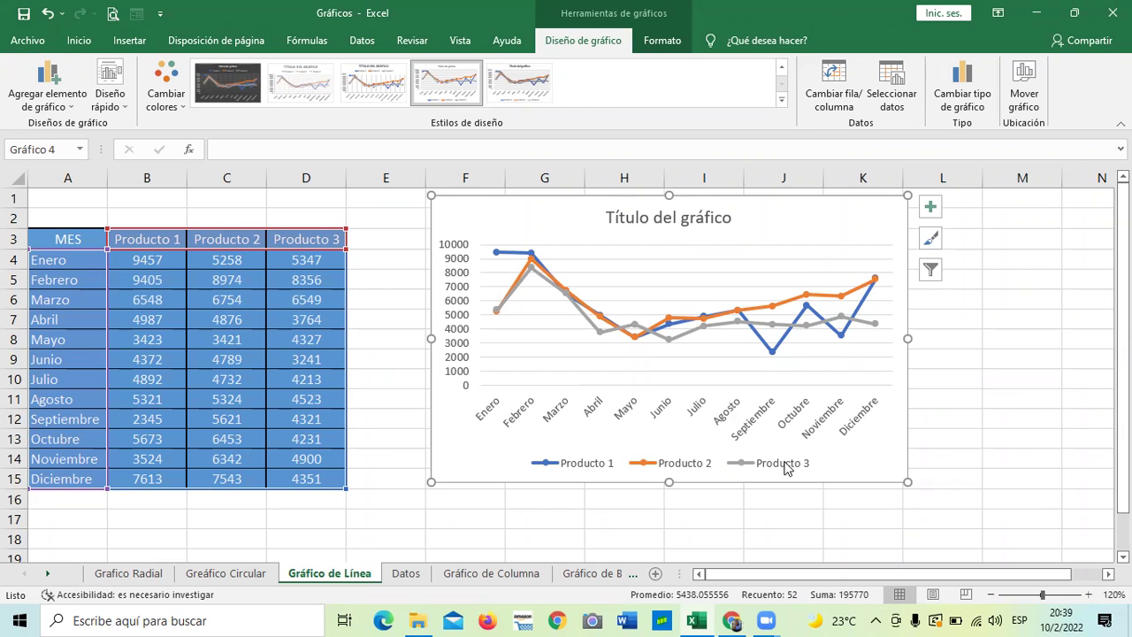
Swap the line chart's rows and columns to compare the arrangements, and return to months as categories
left_click(838, 421)
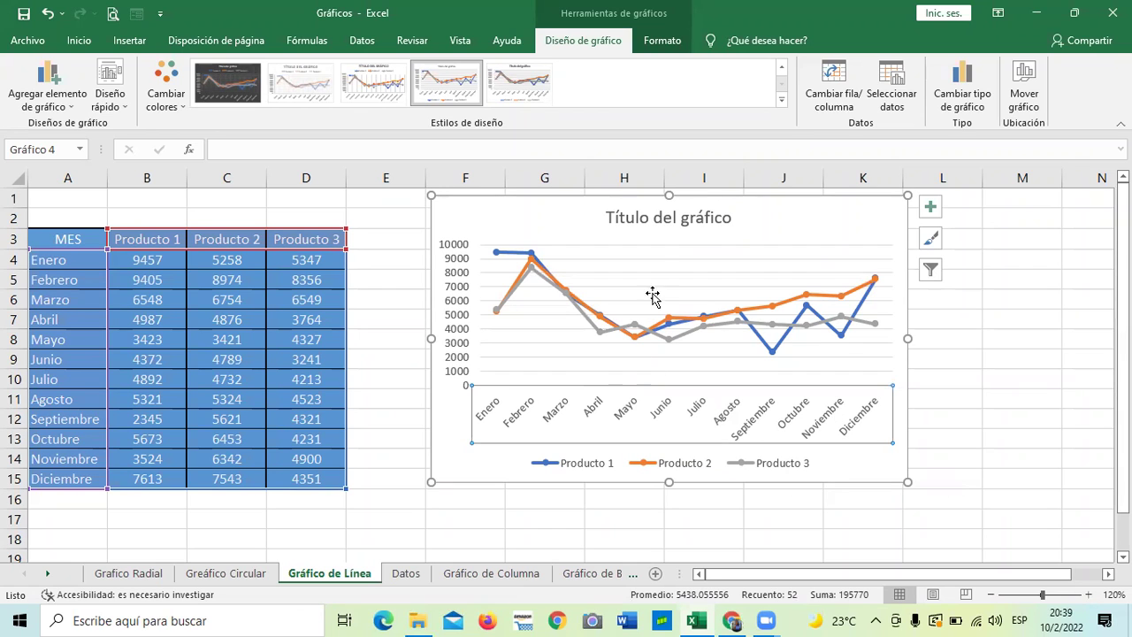
left_click(662, 264)
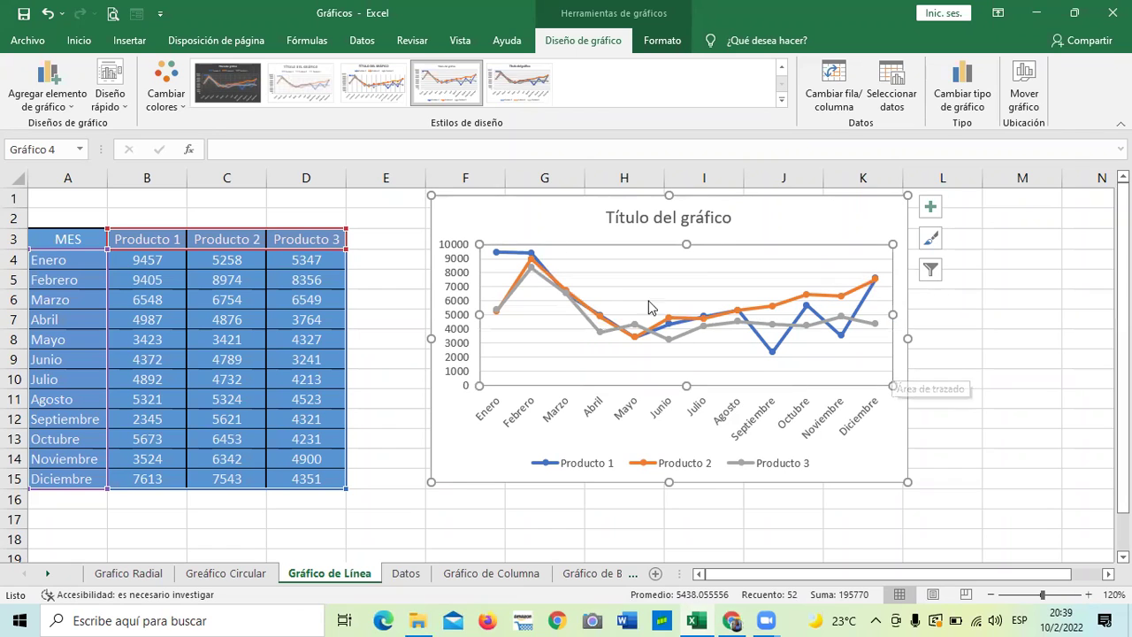
left_click(837, 89)
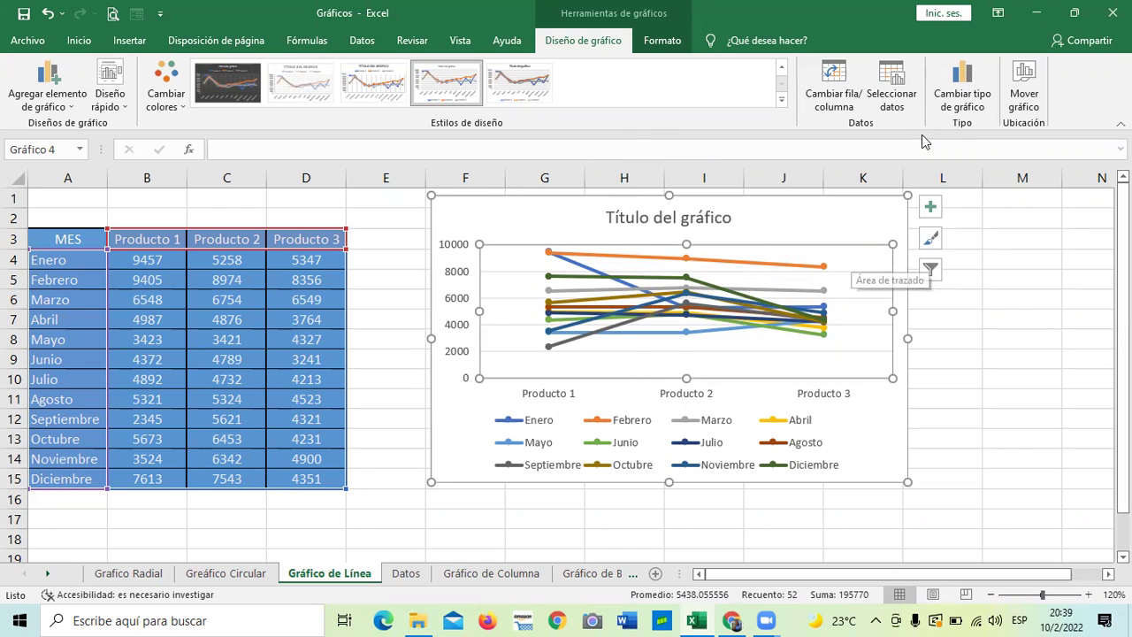
left_click(833, 84)
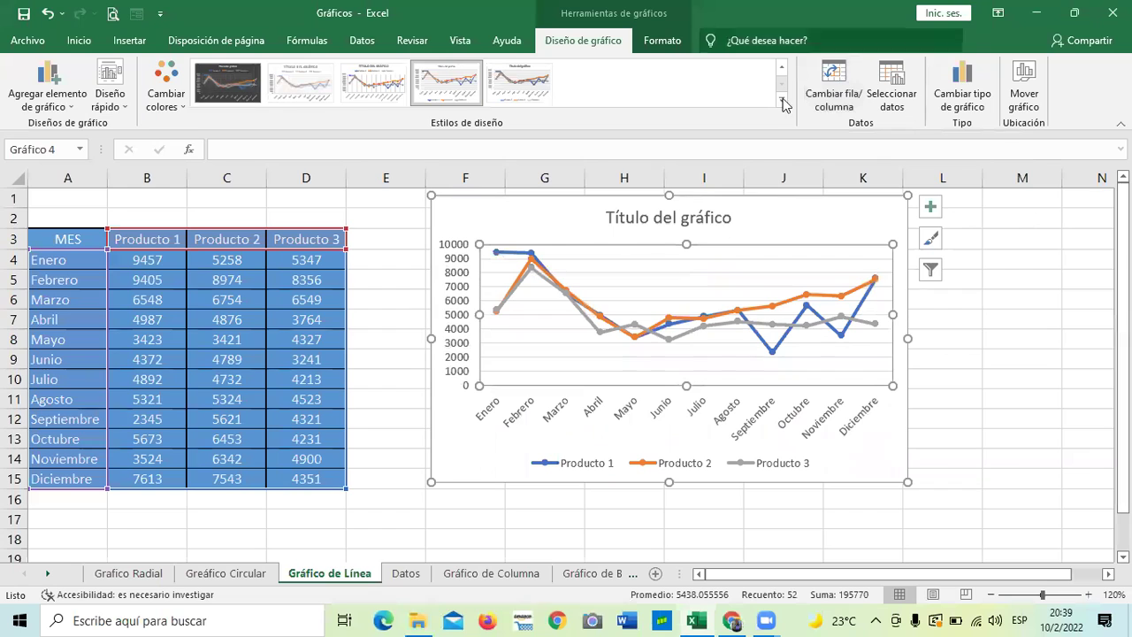
Change the line chart's title to VENTA DE ROPA
left_click(700, 217)
left_click(727, 215)
key("BackSpace")
key("BackSpace")
key("BackSpace")
key("BackSpace")
key("BackSpace")
key("BackSpace")
key("BackSpace")
key("BackSpace")
key("BackSpace")
key("BackSpace")
key("BackSpace")
key("BackSpace")
key("BackSpace")
key("BackSpace")
key("BackSpace")
key("BackSpace")
key("BackSpace")
key("BackSpace")
type("VENTAS")
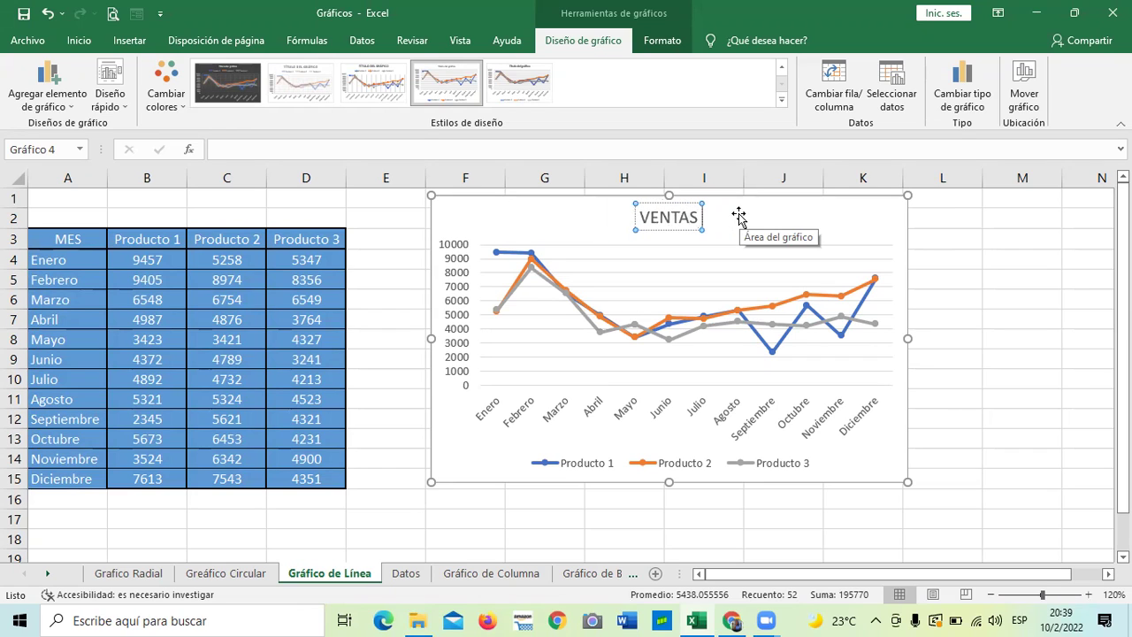
key("BackSpace")
type("DE ROPA")
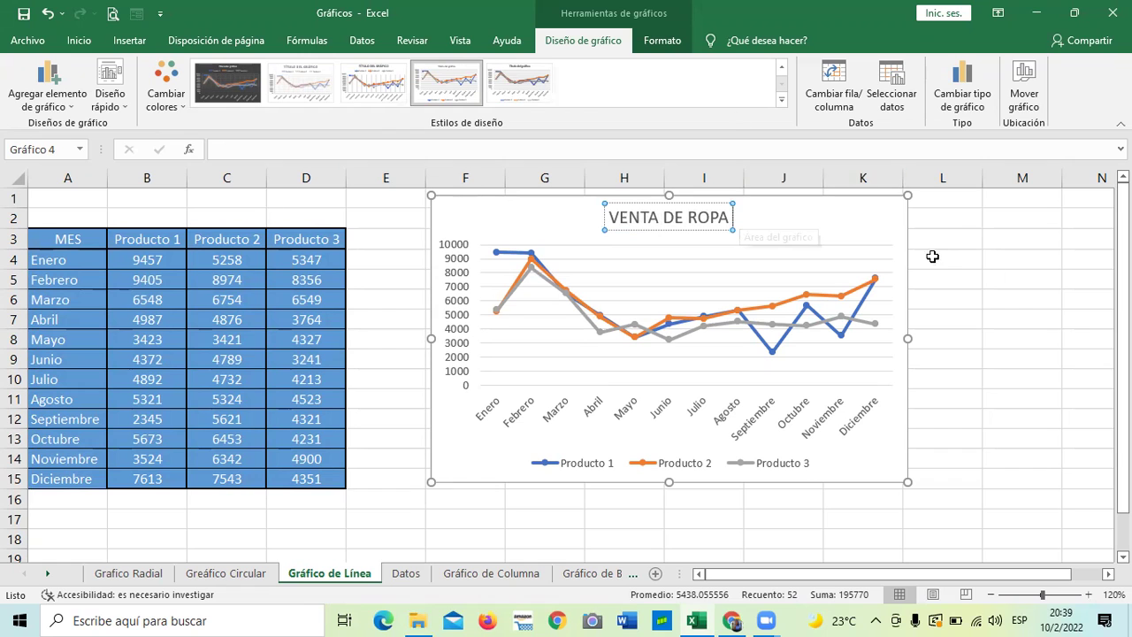
left_click(978, 236)
left_click(309, 220)
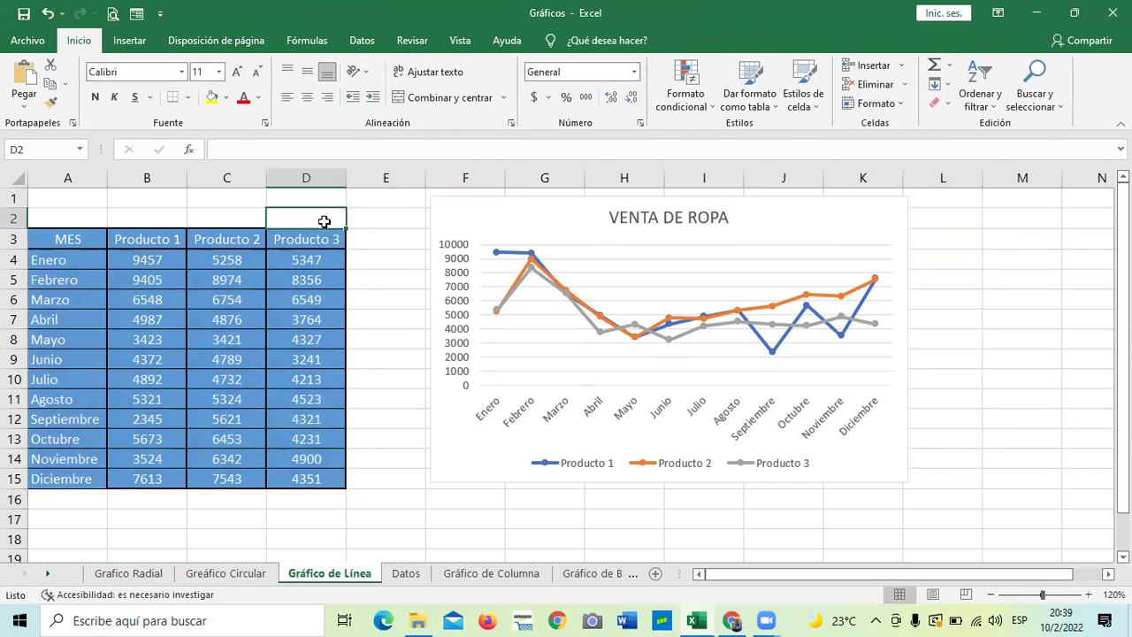
left_click(309, 235)
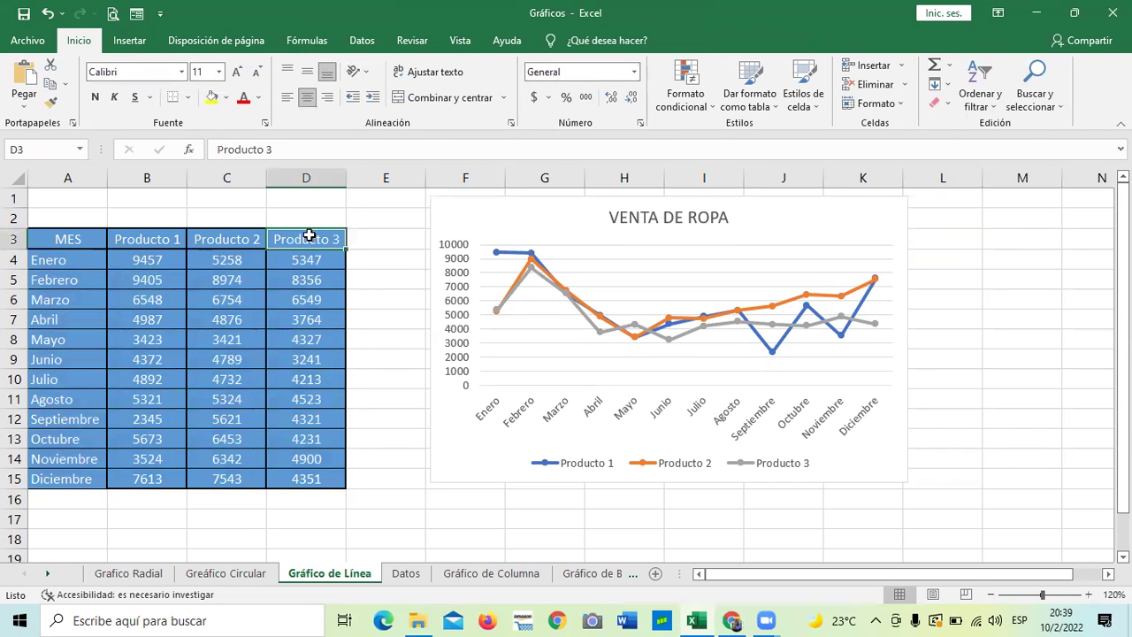
Filter the line chart's categories to show only the months Enero through Julio
left_click(775, 224)
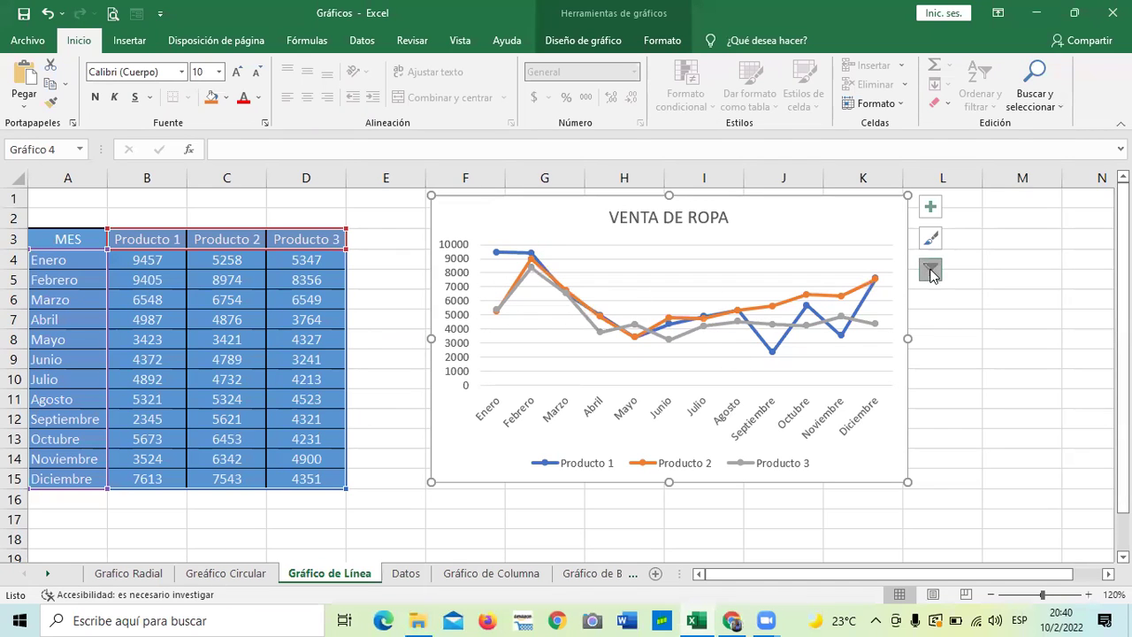
left_click(929, 270)
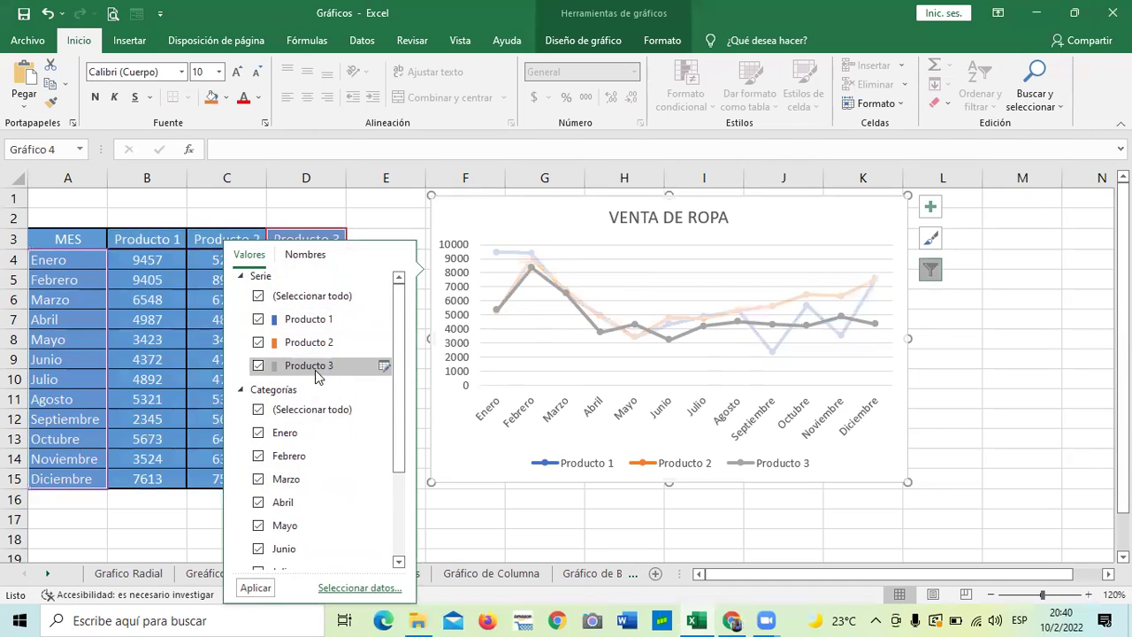
left_click_drag(398, 372, 398, 443)
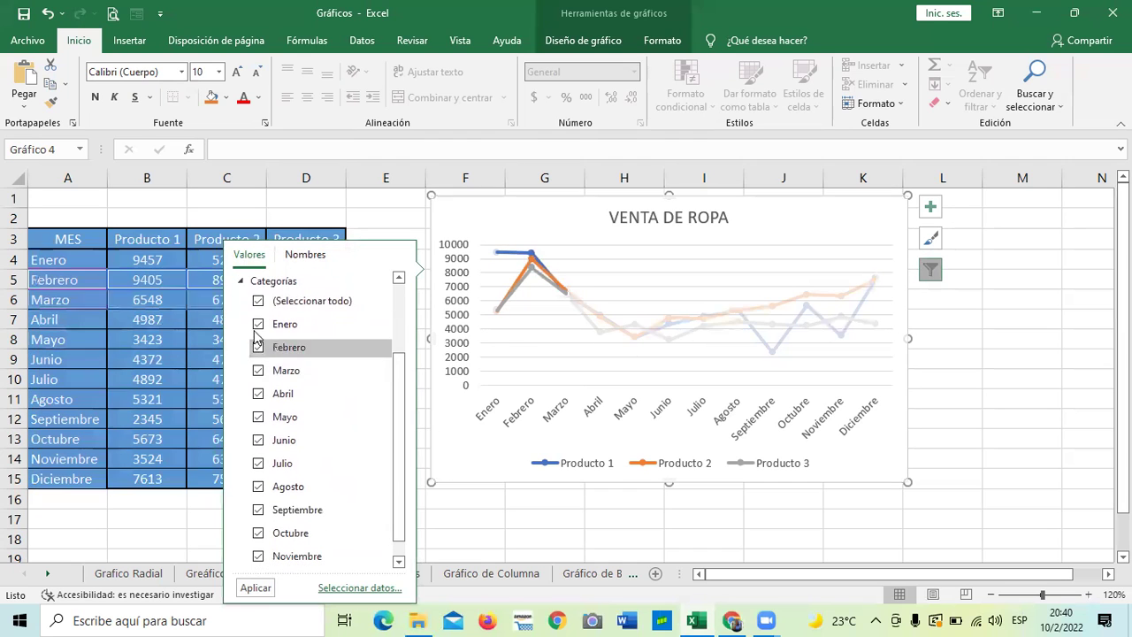
left_click(259, 302)
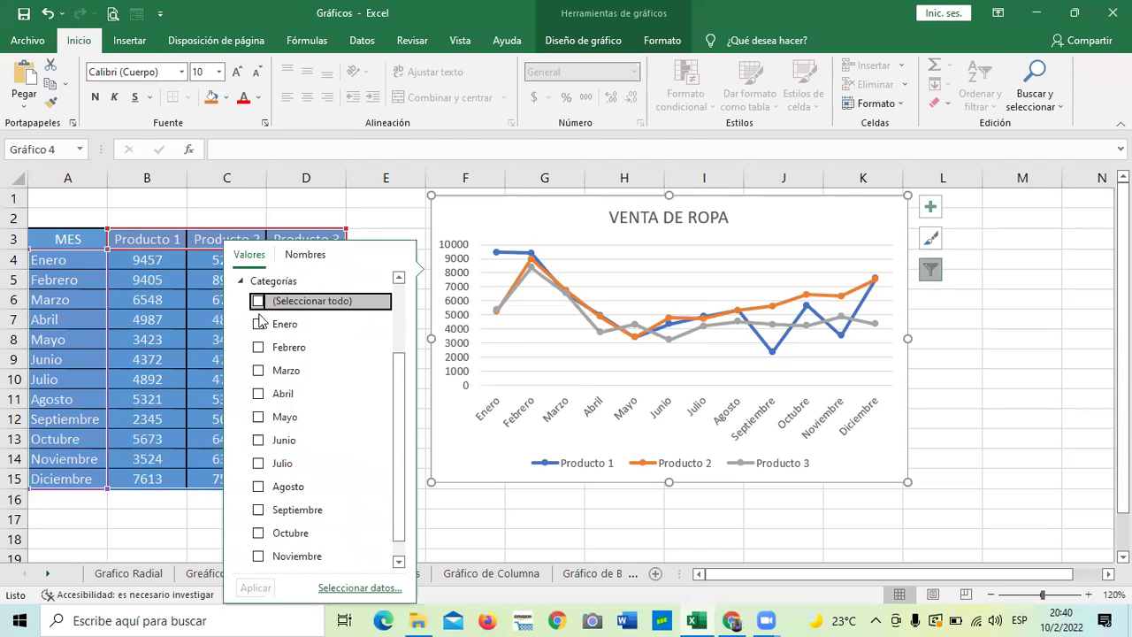
left_click(259, 323)
left_click(259, 347)
left_click(259, 370)
left_click(259, 394)
left_click(259, 416)
left_click(259, 440)
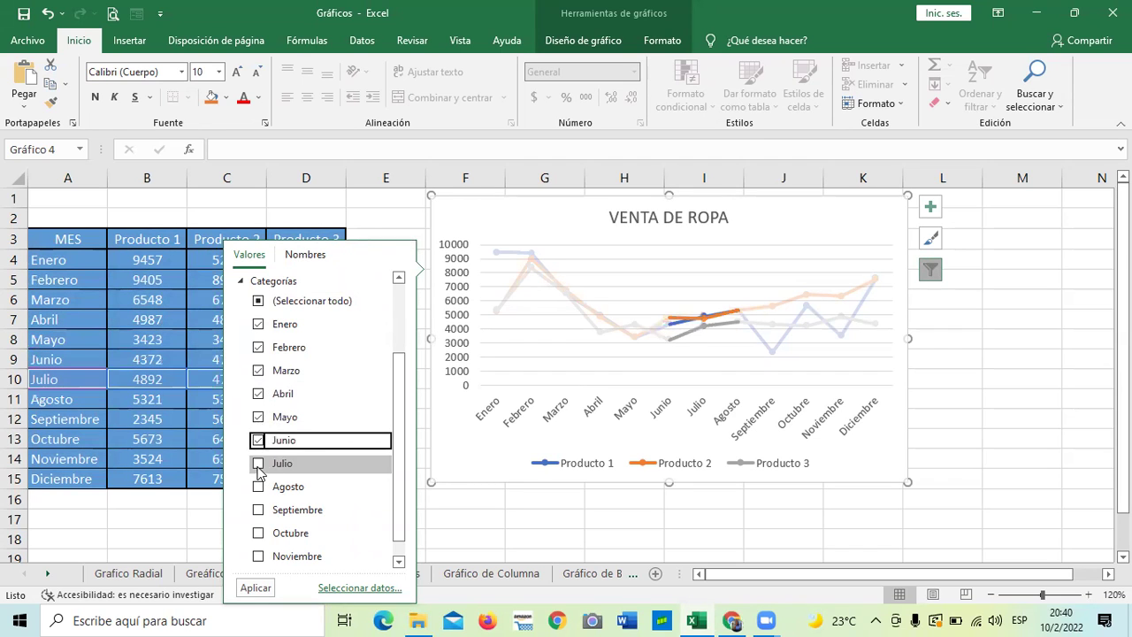
left_click(258, 463)
left_click(257, 590)
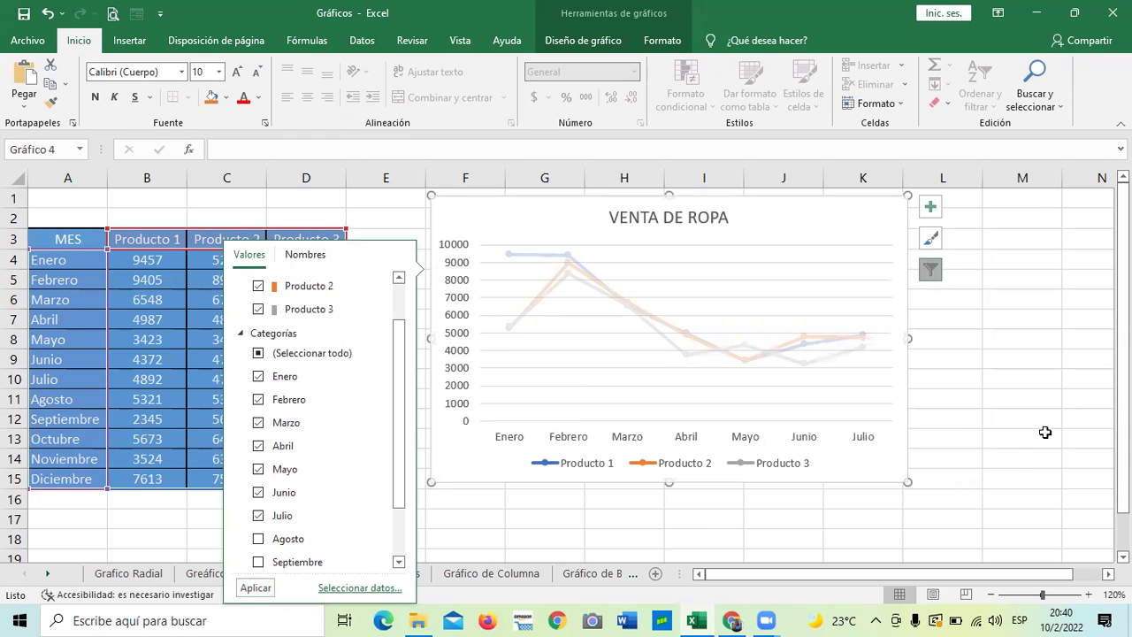
left_click(1011, 334)
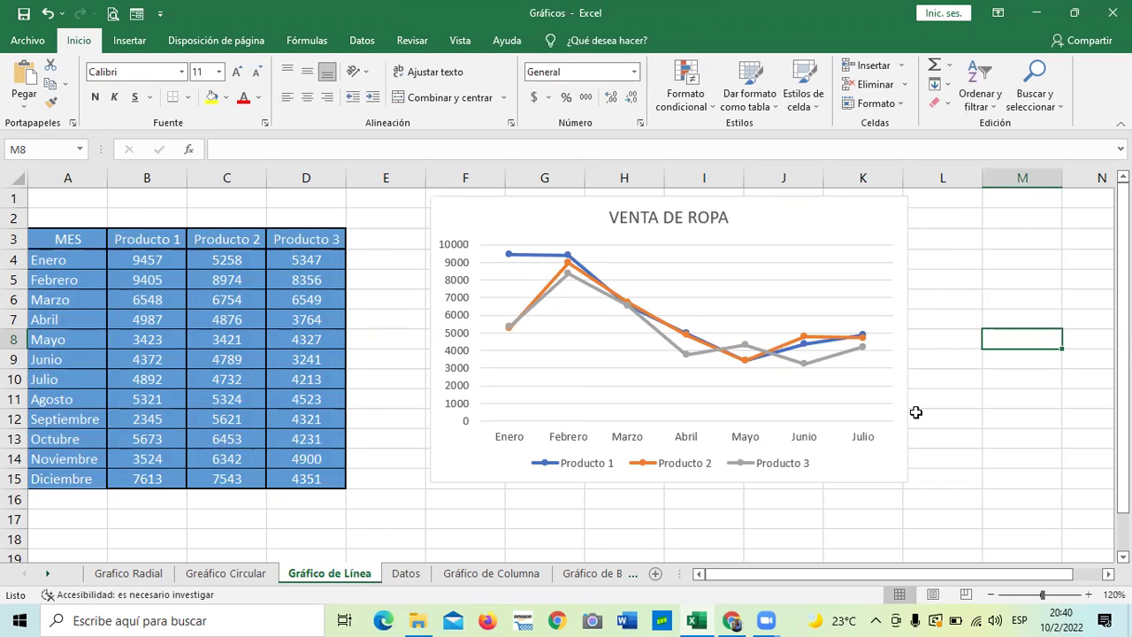
Try axis titles on the VENTA DE ROPA chart and switch them off again
left_click(837, 296)
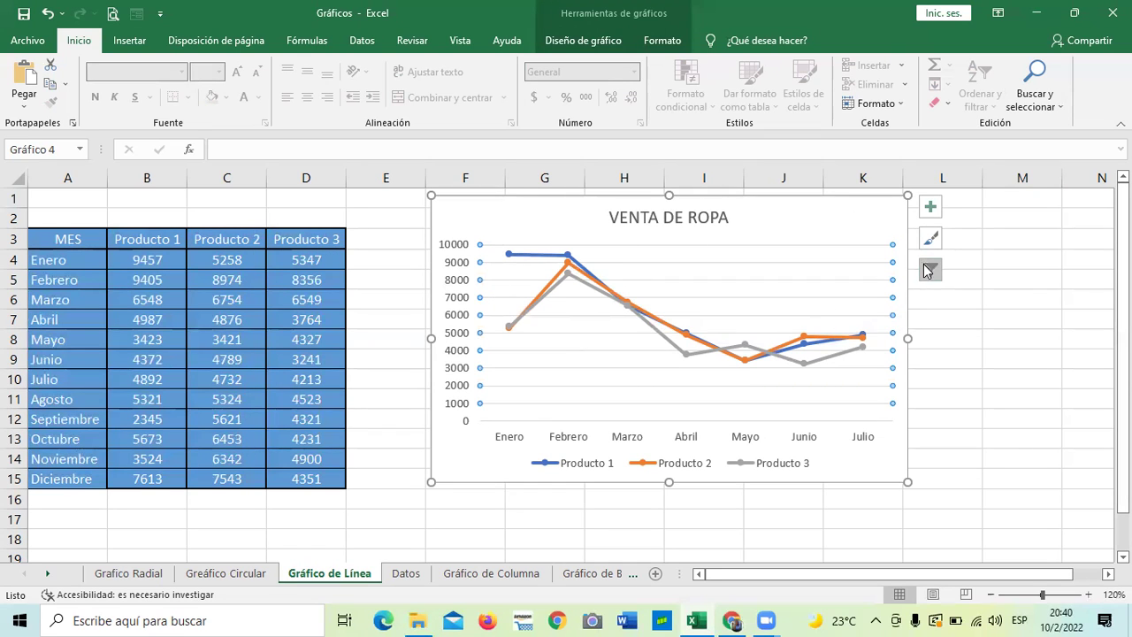
left_click(931, 214)
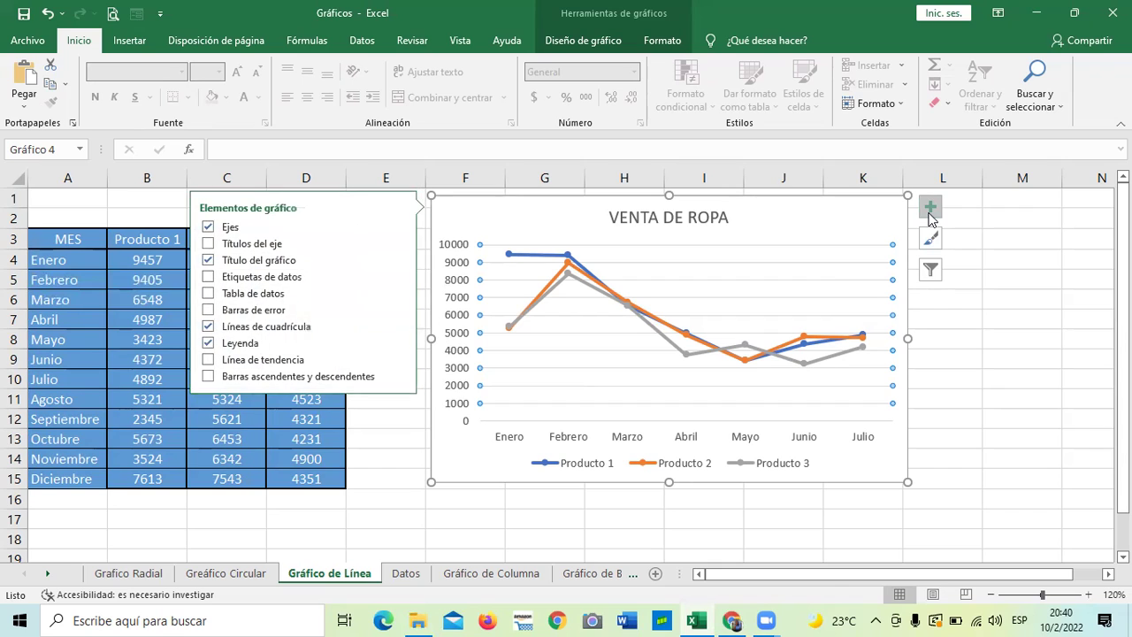
left_click(209, 244)
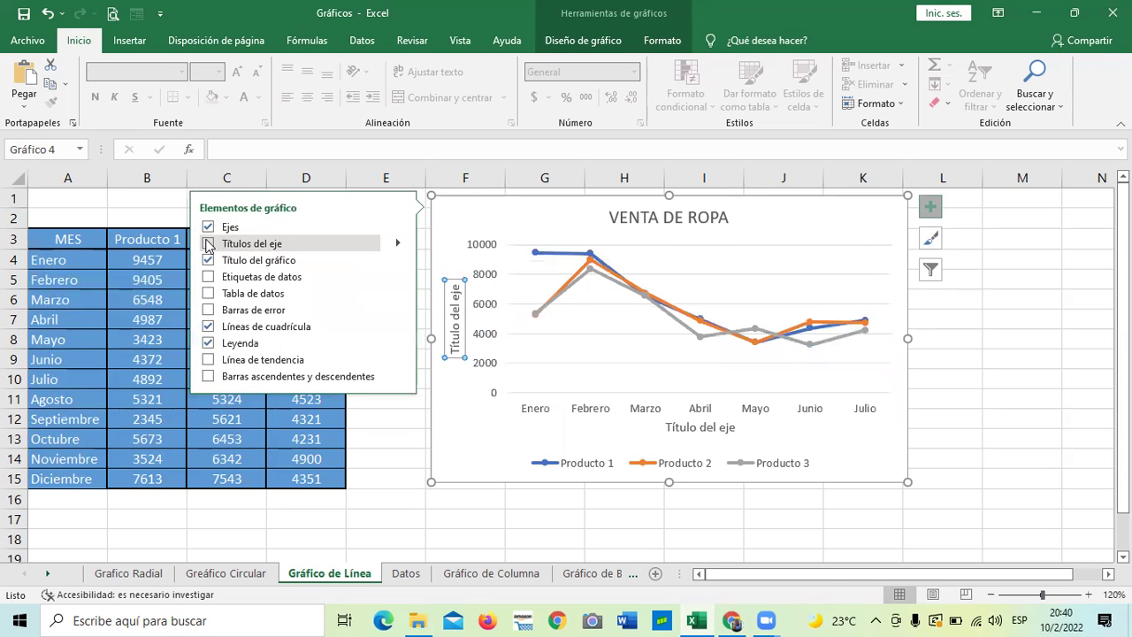
left_click(209, 244)
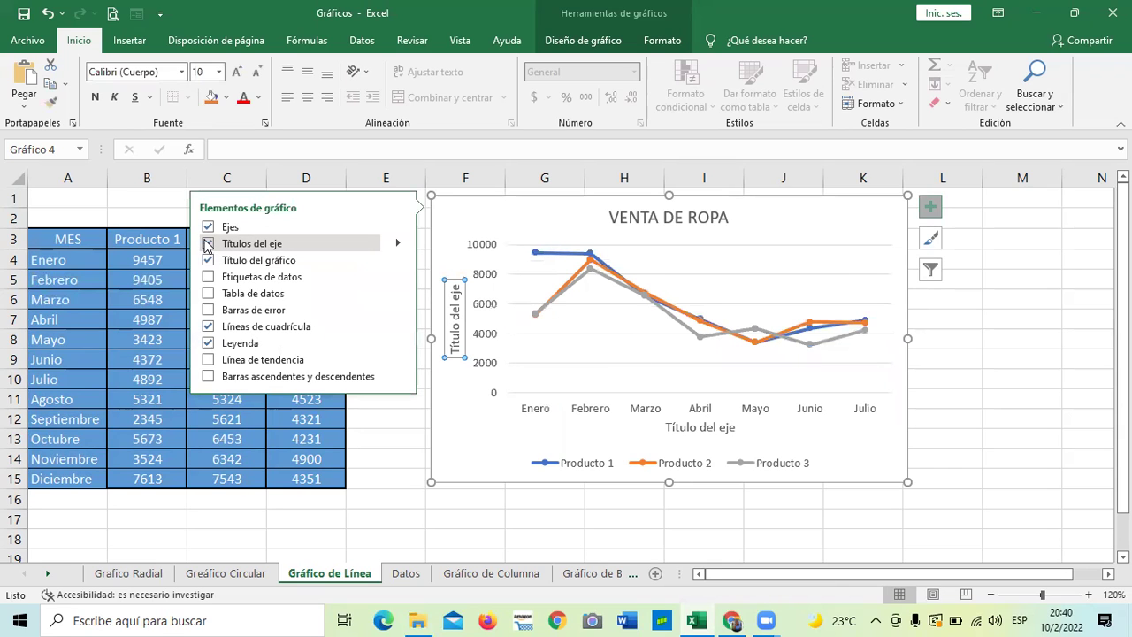
left_click(207, 244)
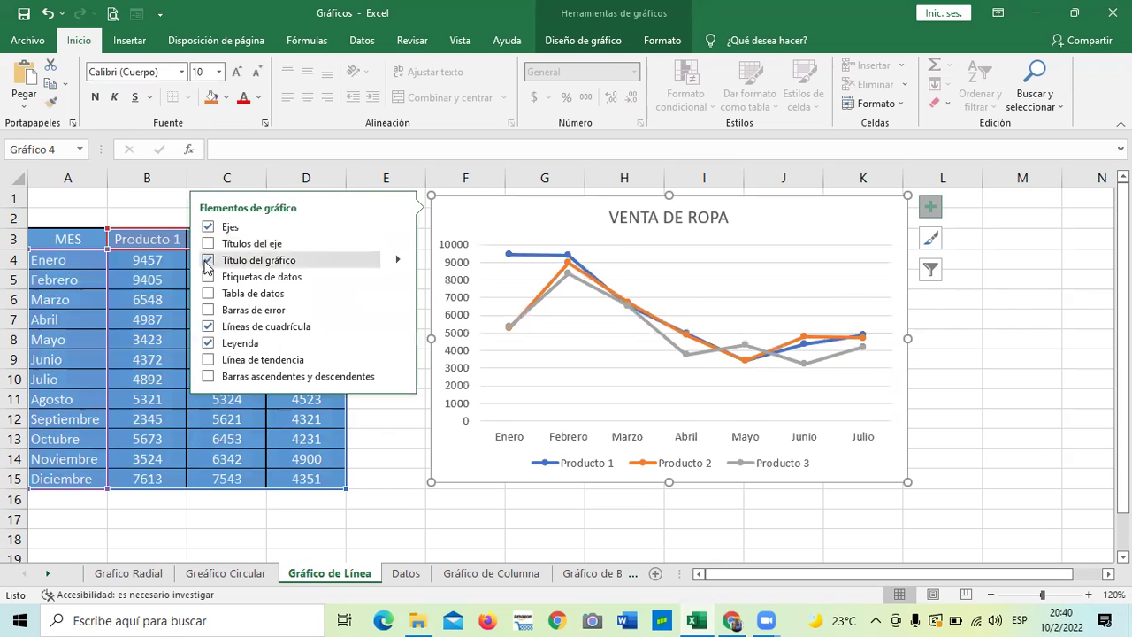
Try data labels and a data table on the VENTA DE ROPA chart, switching each off again
left_click(207, 277)
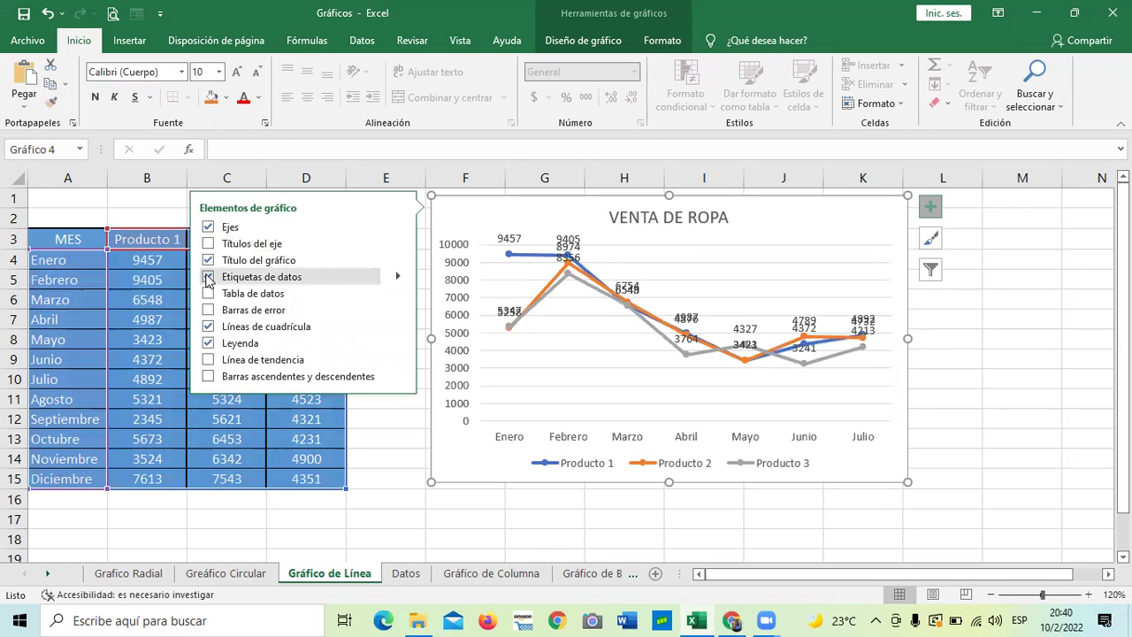
left_click(208, 278)
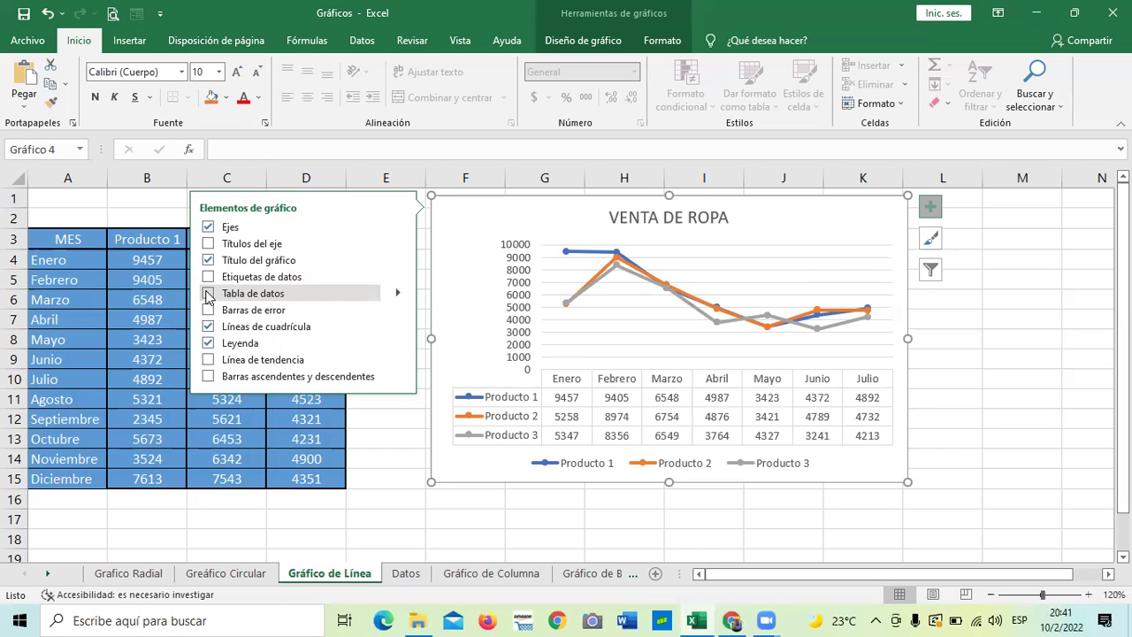
left_click(214, 310)
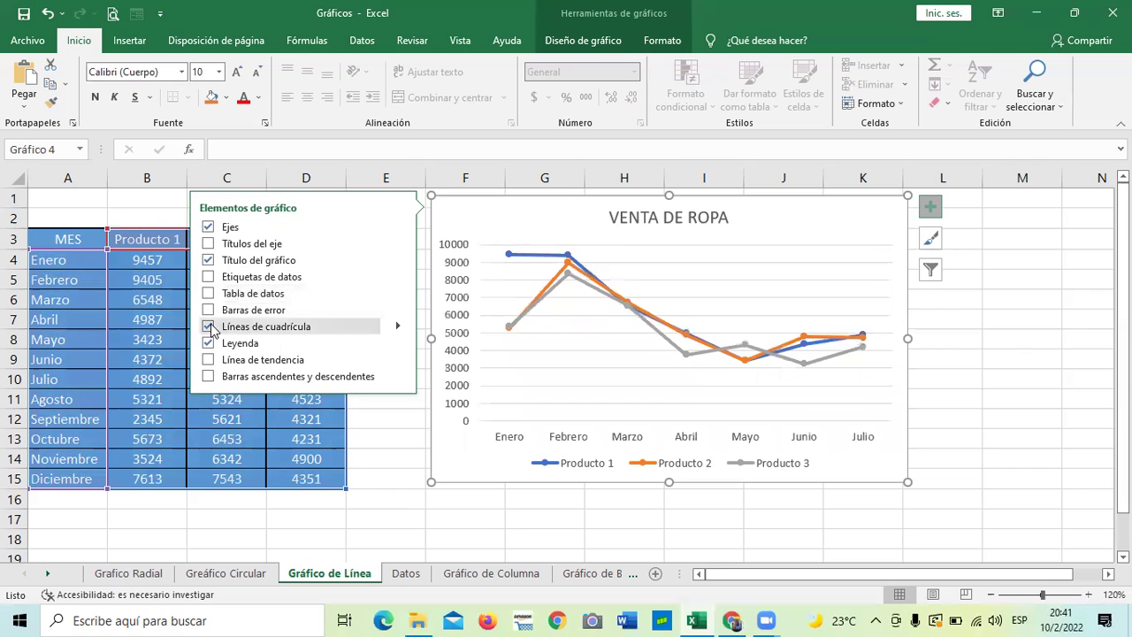
Hide the gridlines of the VENTA DE ROPA chart
left_click(211, 327)
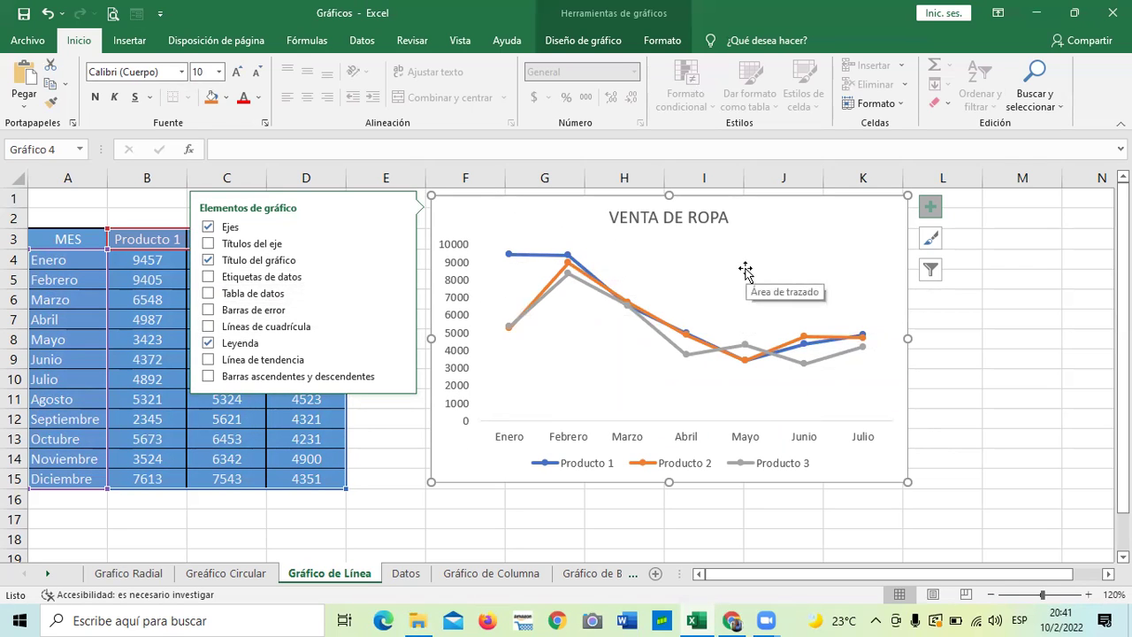
Turn the gridlines of the VENTA DE ROPA chart back on
left_click(210, 327)
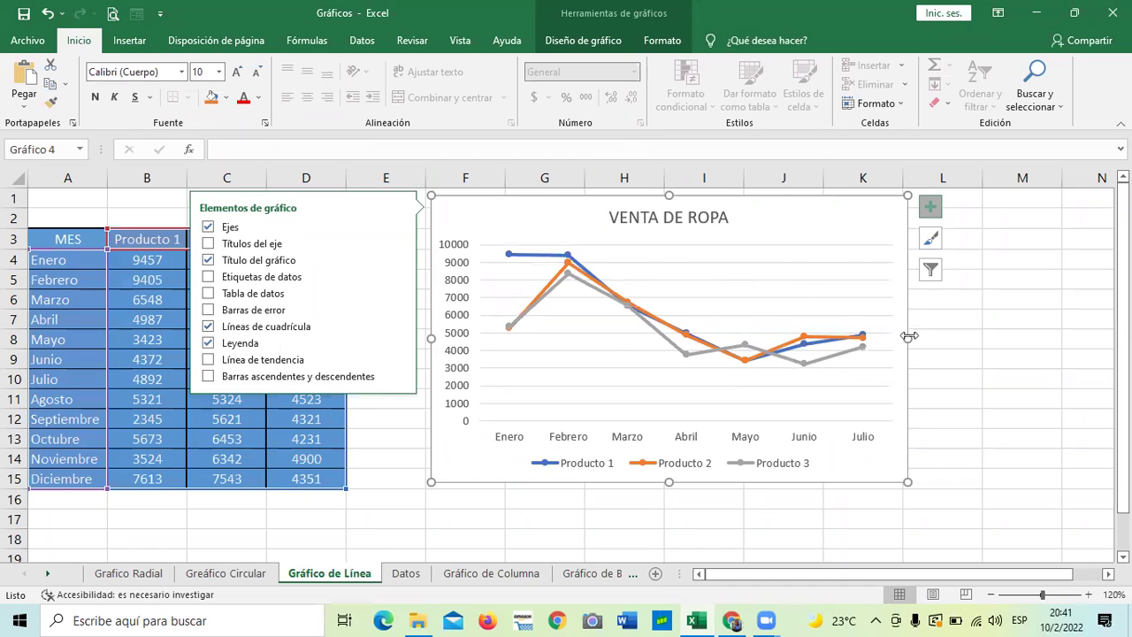
left_click(971, 348)
left_click(752, 291)
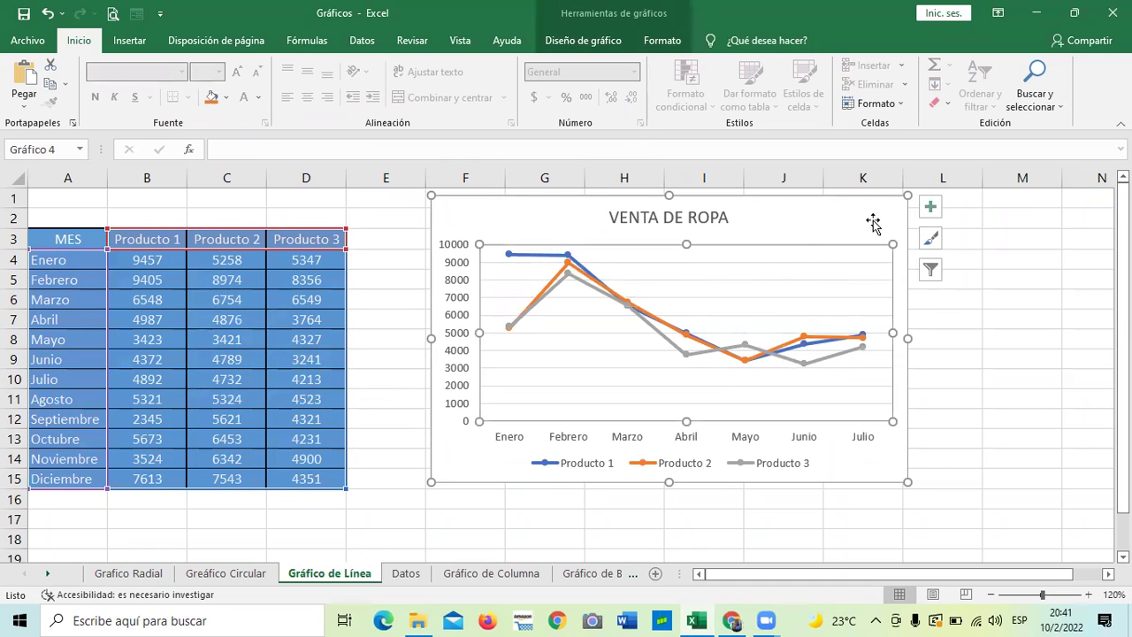
left_click(929, 208)
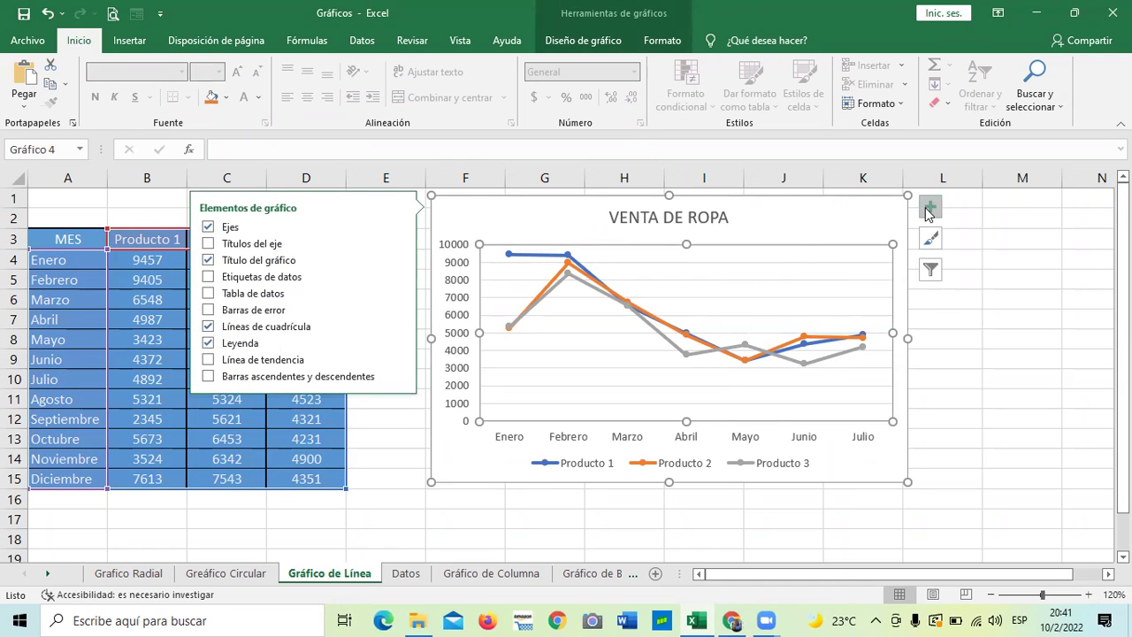
left_click(928, 209)
Browse the available chart styles for the VENTA DE ROPA chart without applying one
left_click(931, 239)
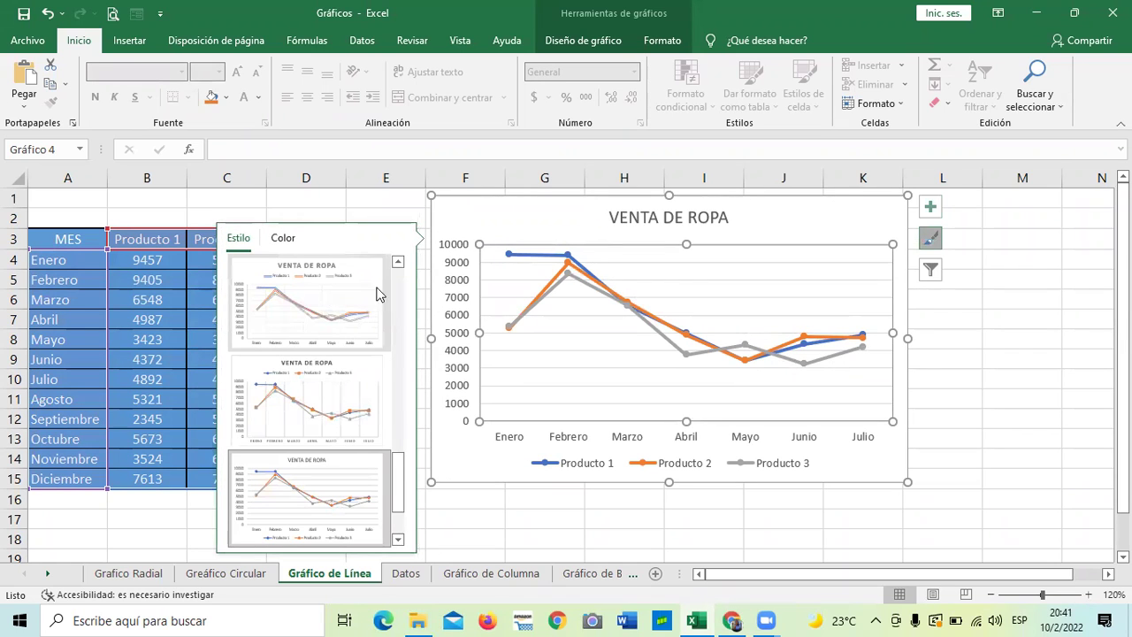
left_click_drag(400, 475, 400, 283)
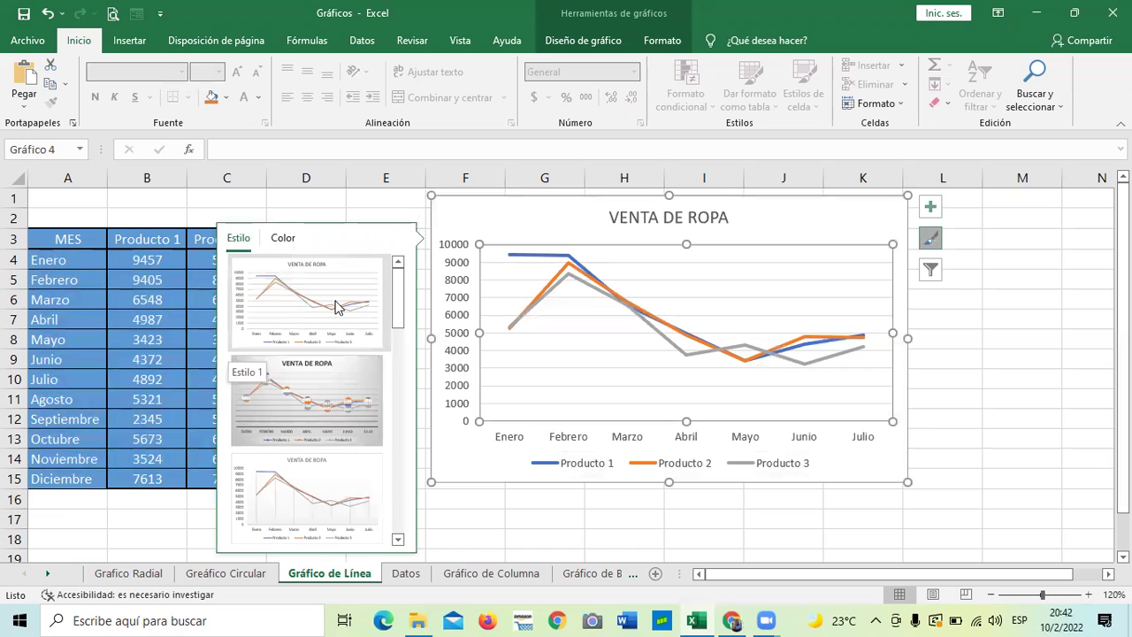
scroll(335, 307, "down", 3)
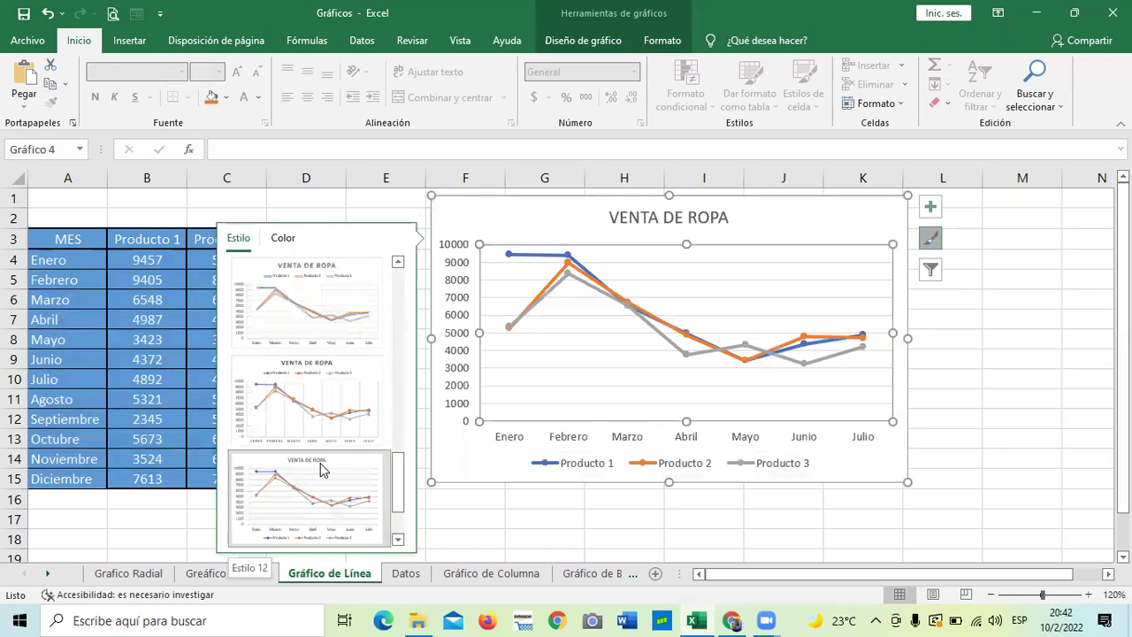
left_click_drag(394, 486, 397, 359)
left_click(991, 364)
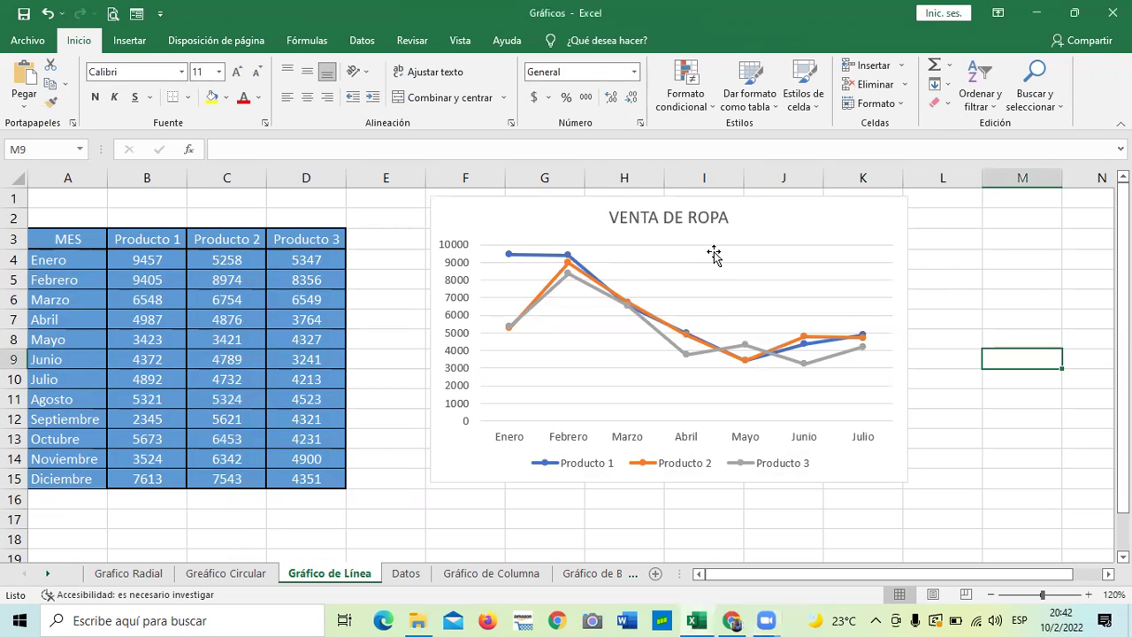
Try the light-to-dark green gradient Paleta monocromática 13 as the line chart's colours
left_click(763, 227)
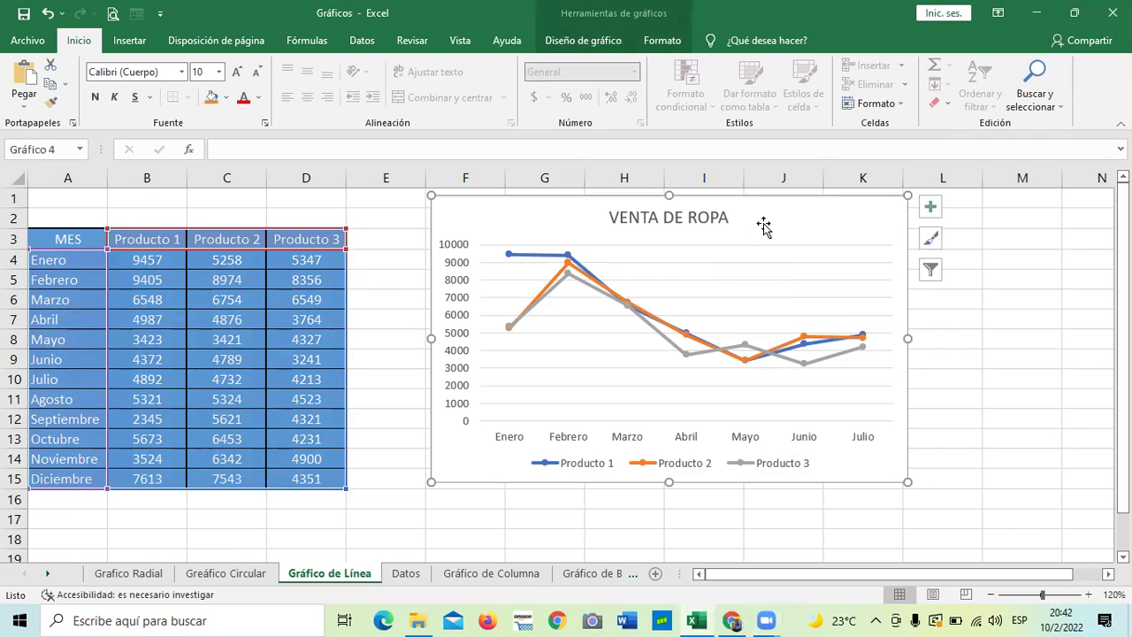
left_click(606, 41)
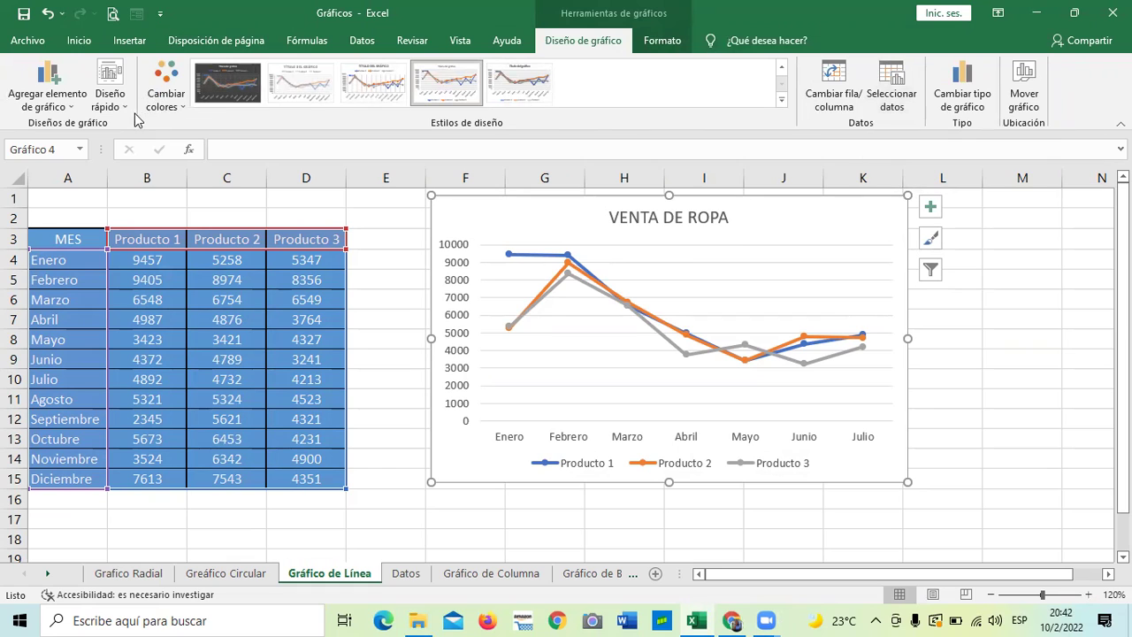
left_click(180, 107)
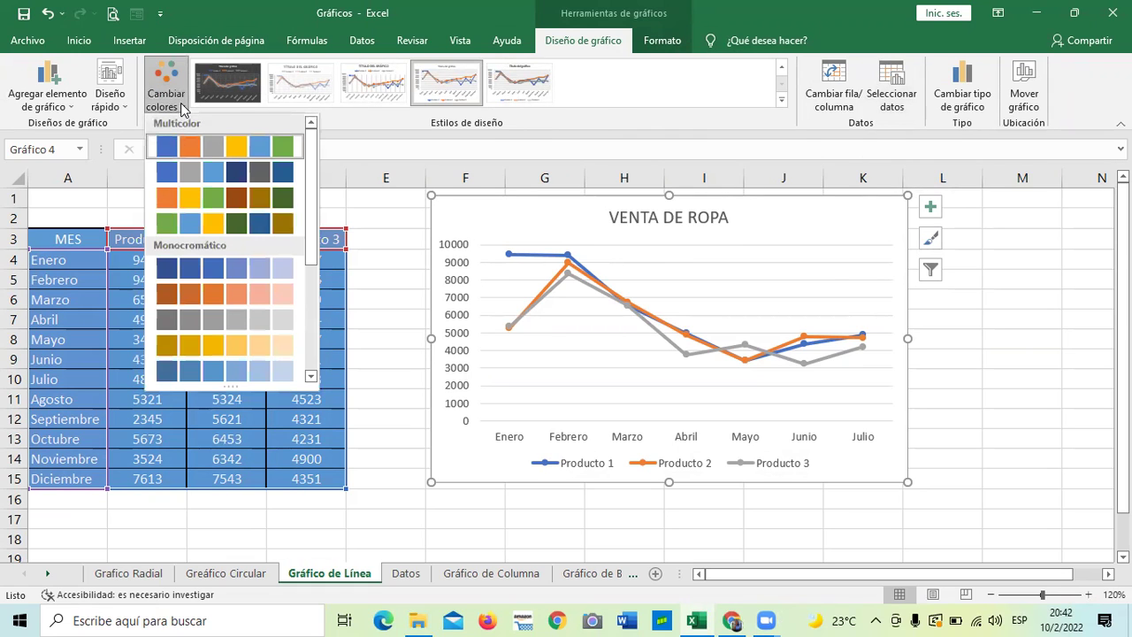
left_click(681, 354)
left_click(674, 349)
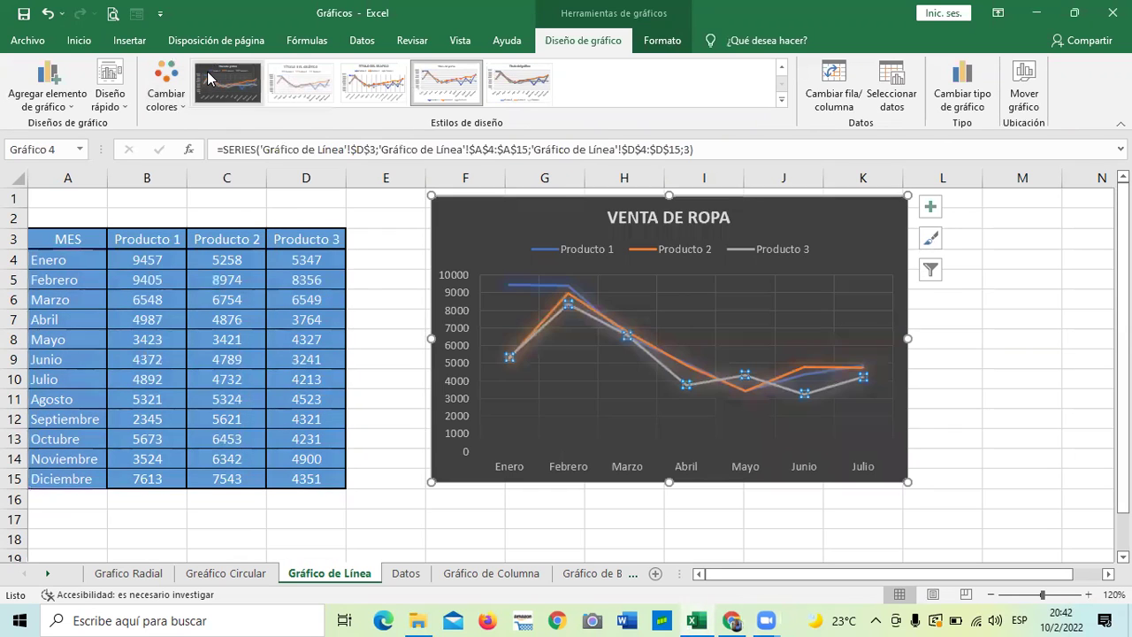
left_click(167, 93)
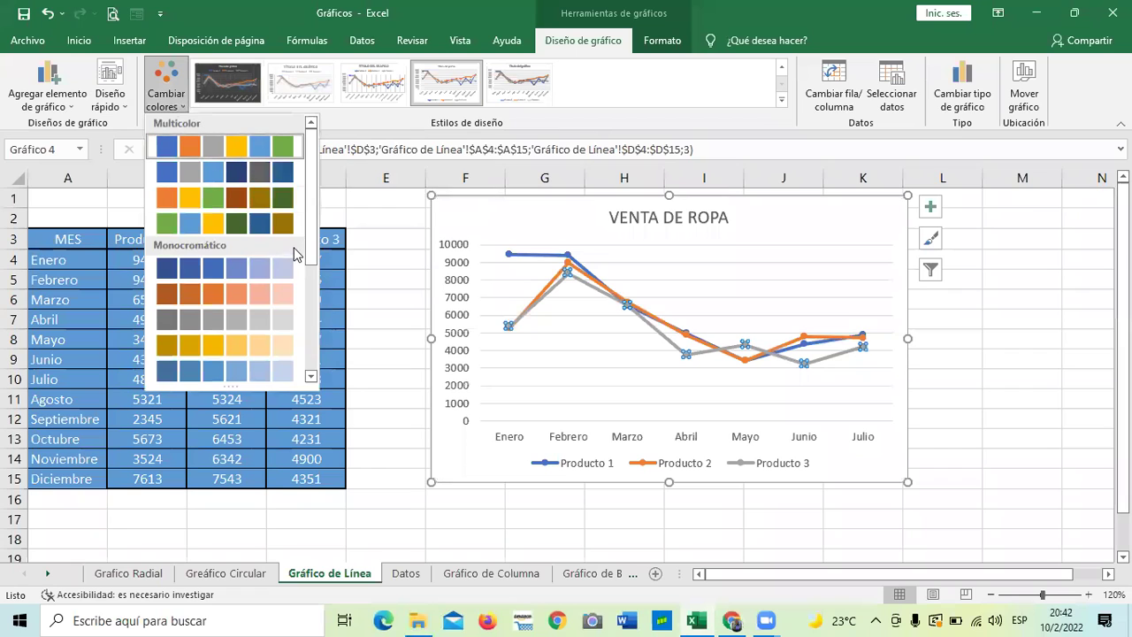
left_click_drag(313, 234, 315, 358)
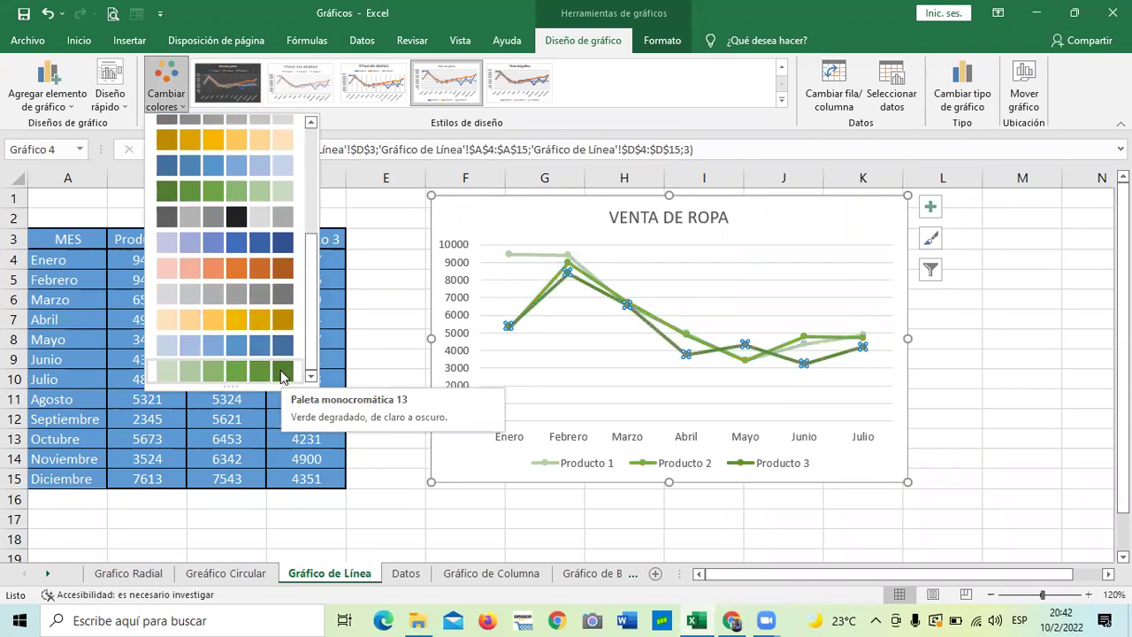
left_click(281, 376)
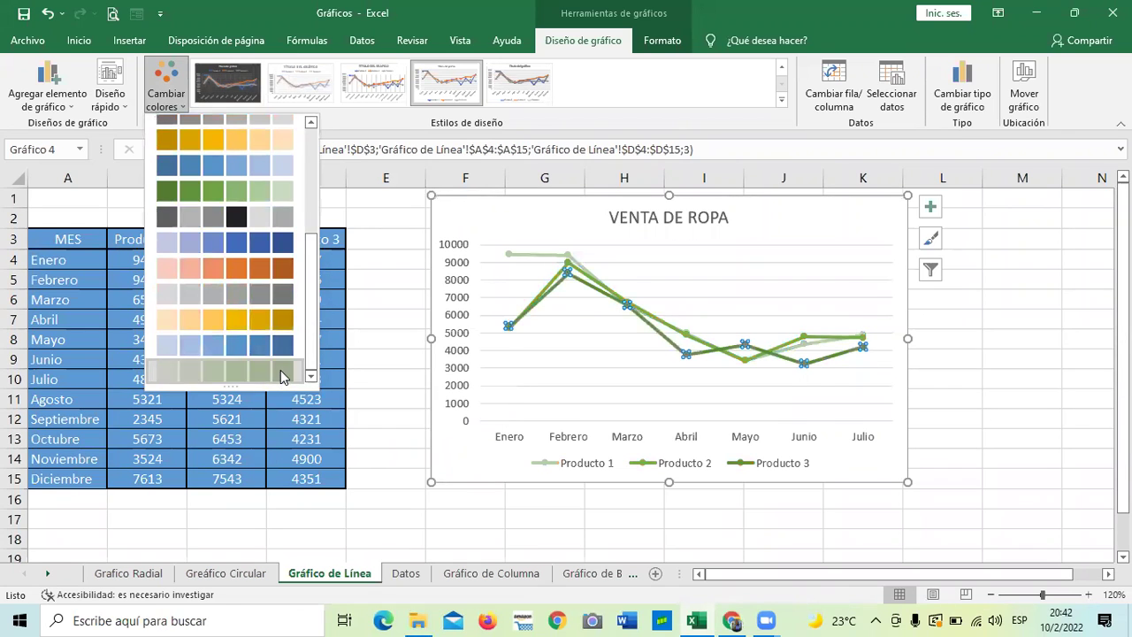
left_click(596, 368)
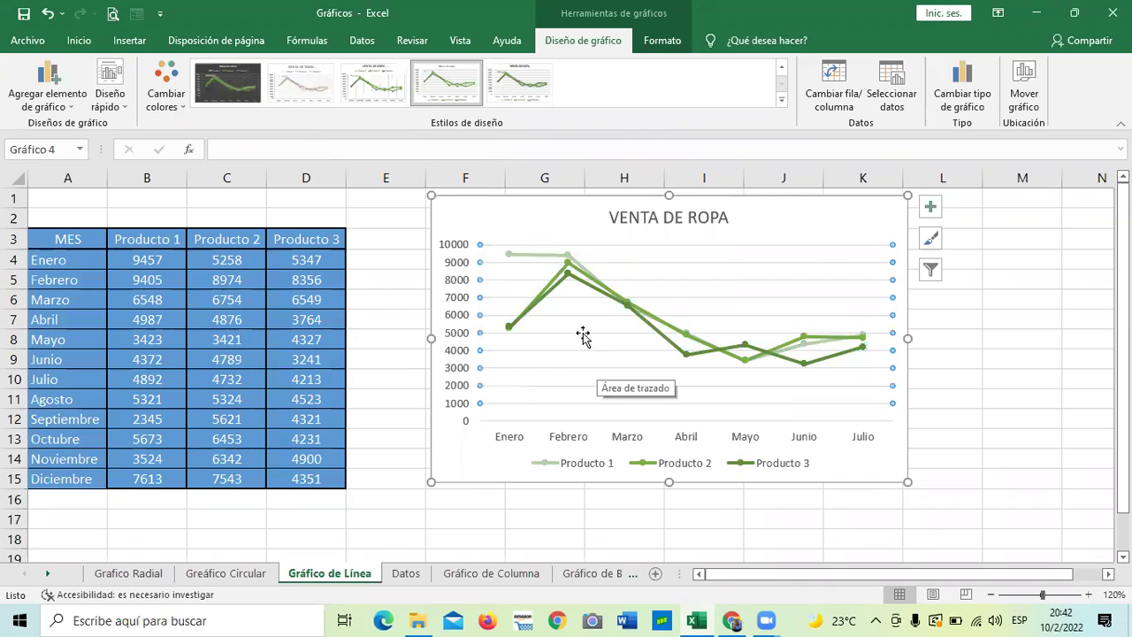
Try a dark-to-light gold monochromatic palette on the line chart's series
left_click(534, 257)
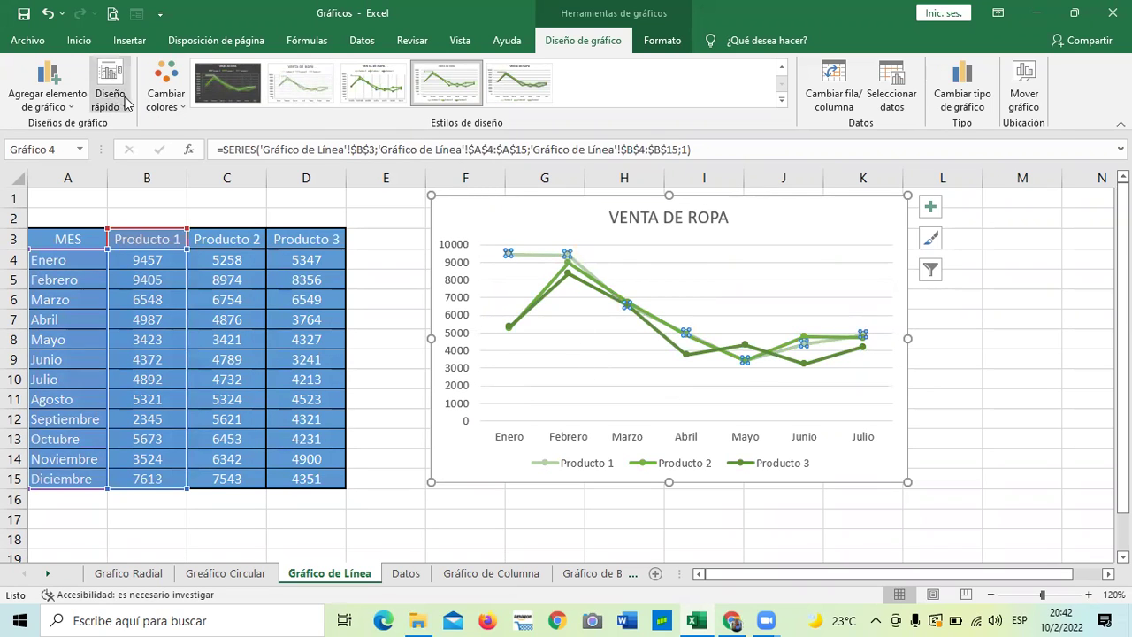
left_click(176, 104)
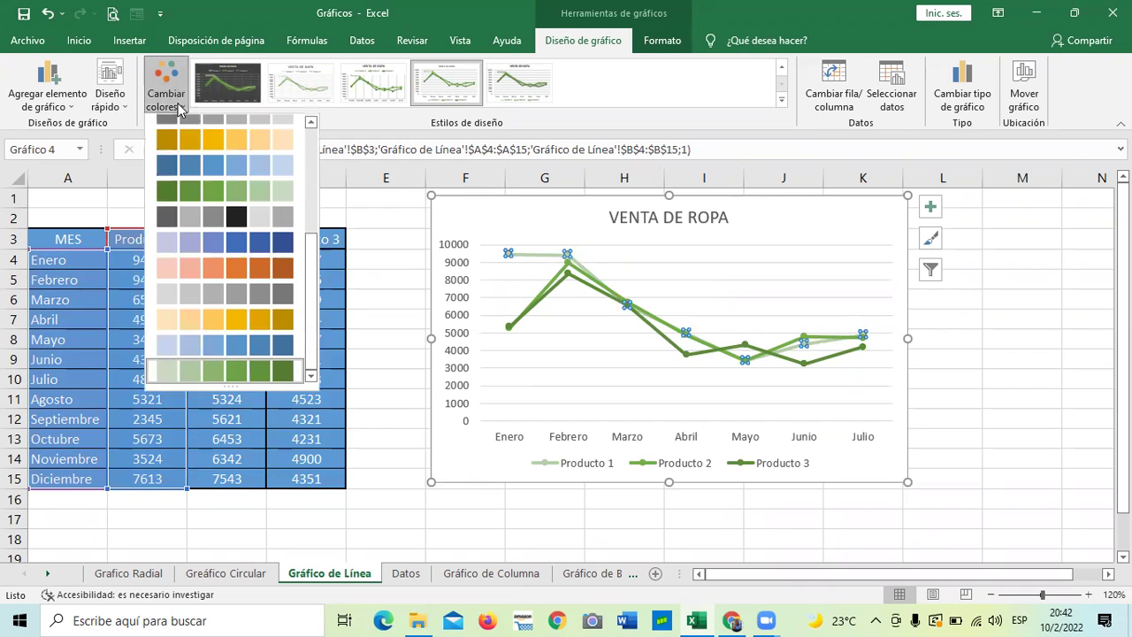
left_click(239, 138)
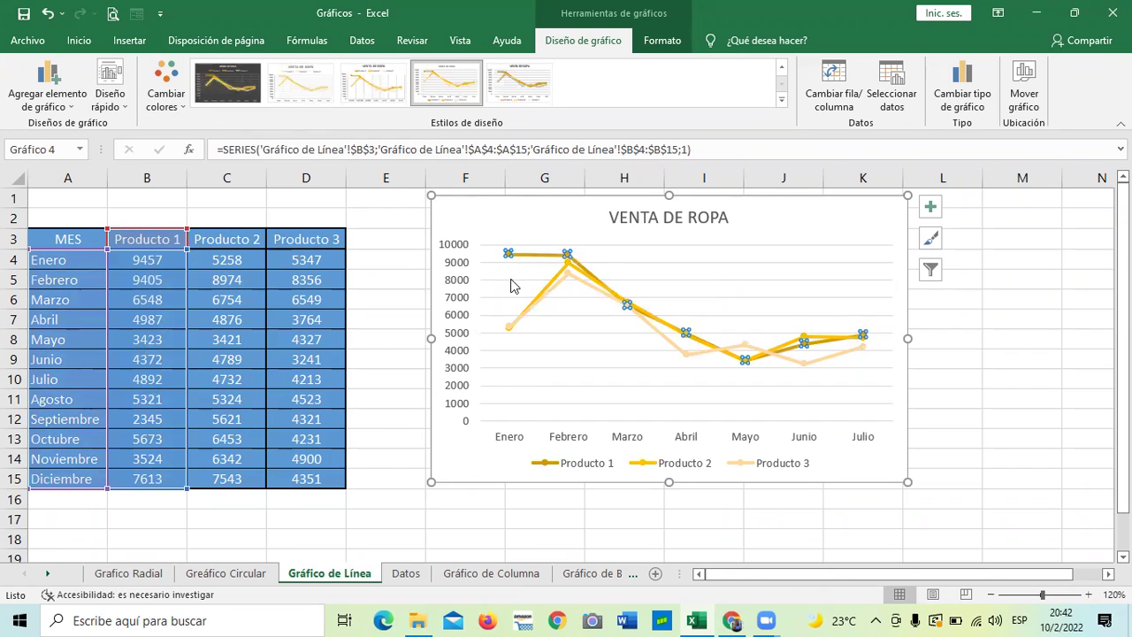
left_click(568, 278)
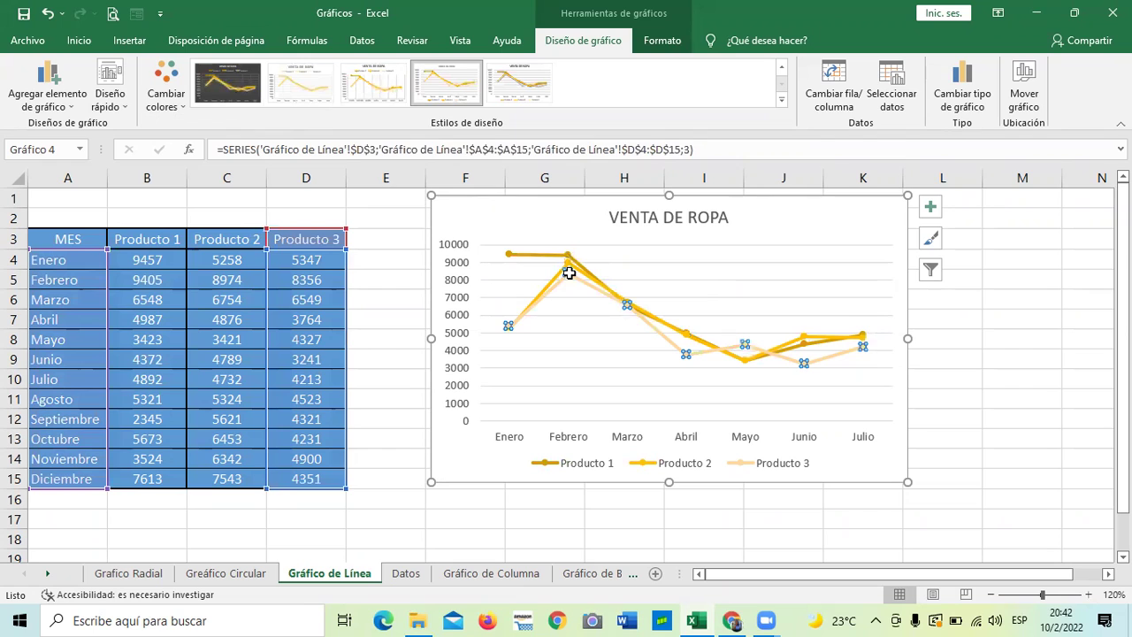
Recolour the line chart with the multicolour palette that begins with green, blue and yellow
left_click(168, 93)
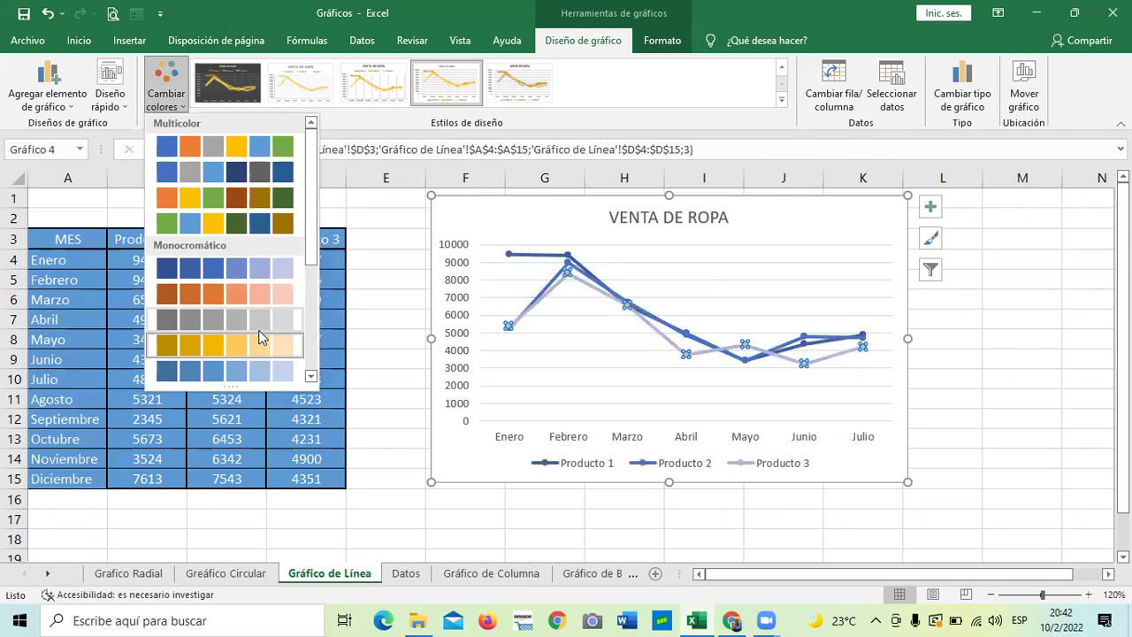
left_click(206, 227)
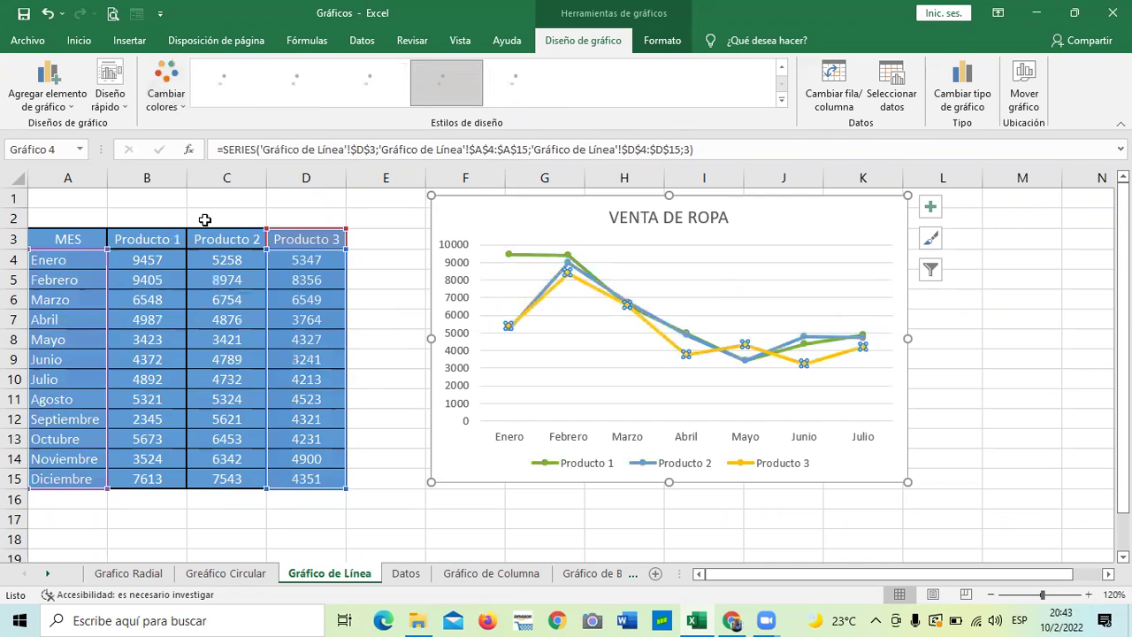
left_click(962, 371)
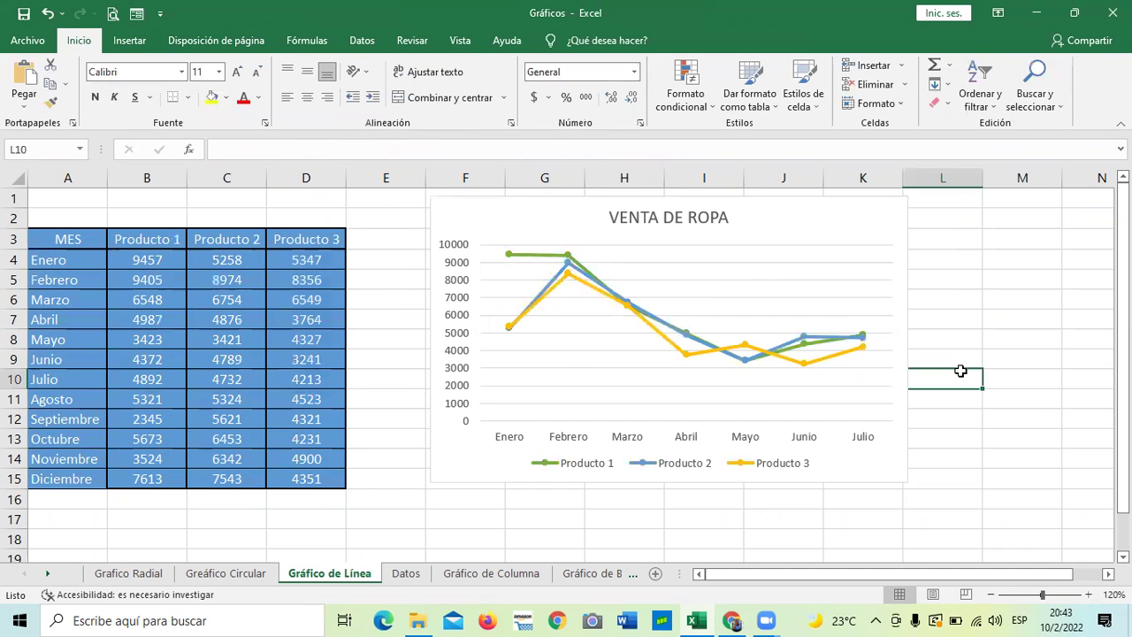
Apply the light blue gradient theme shape style to the plot area of the VENTA DE ROPA chart
left_click(681, 346)
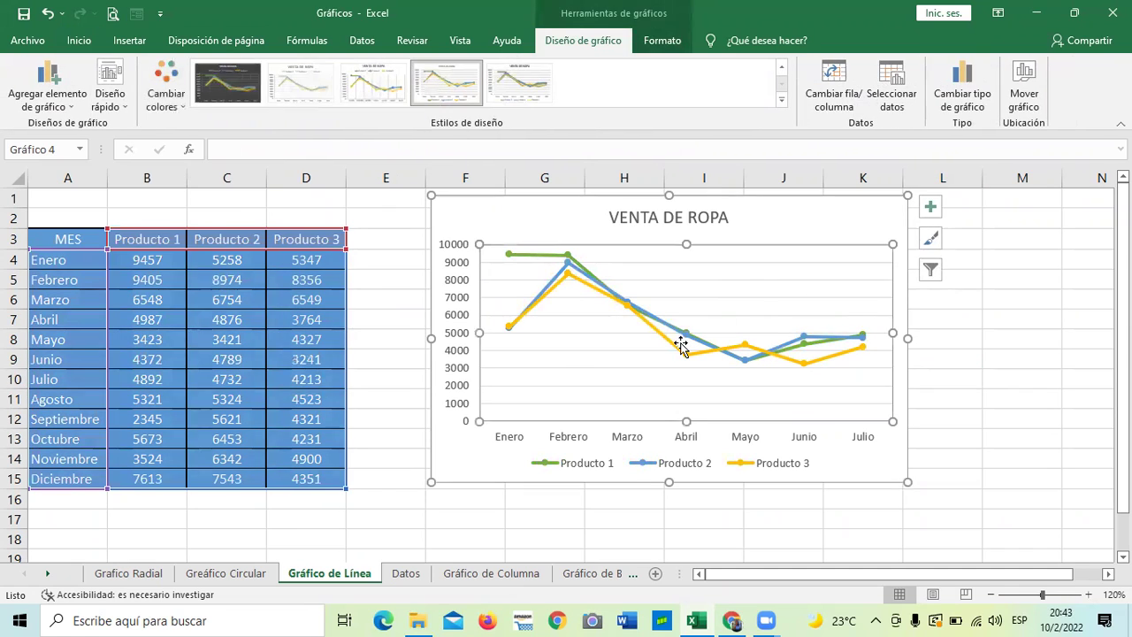
left_click(659, 39)
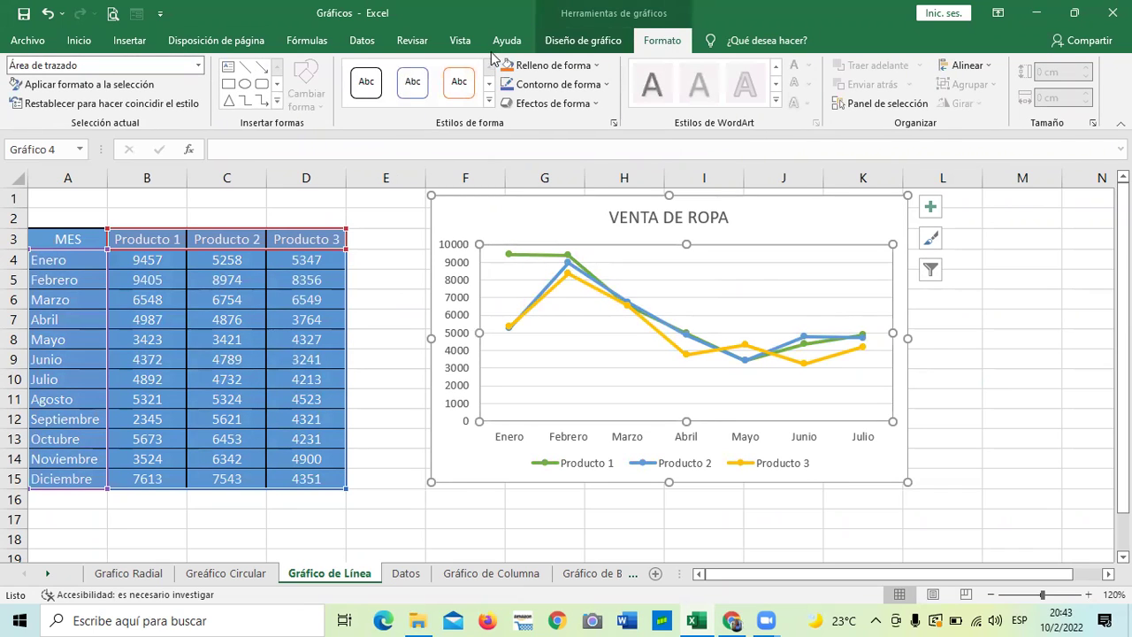
left_click(489, 100)
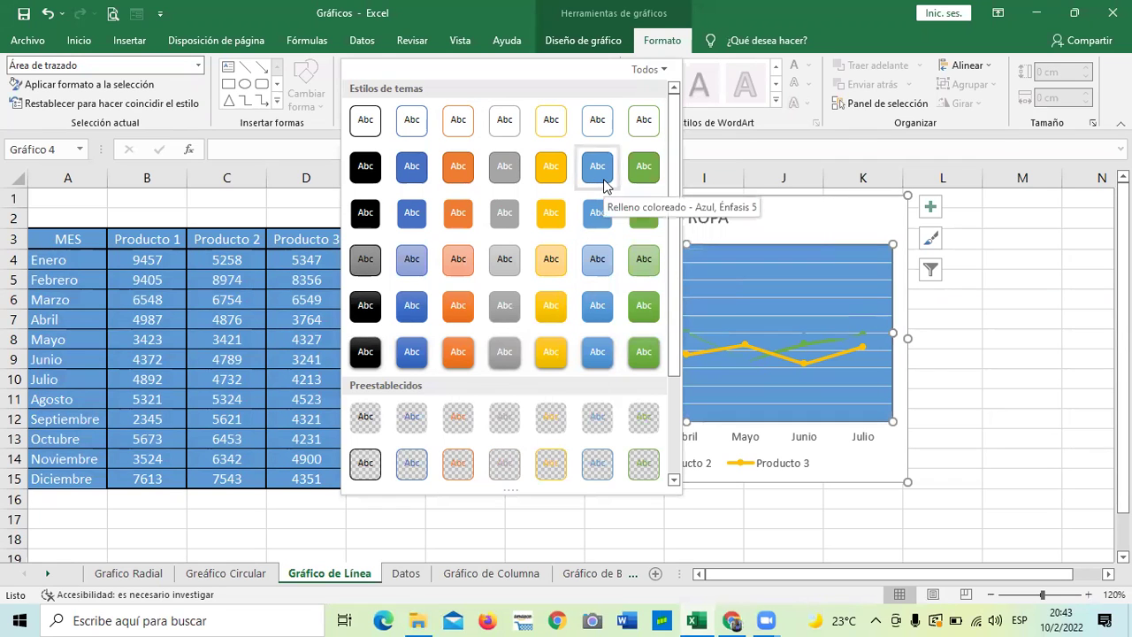
left_click(598, 265)
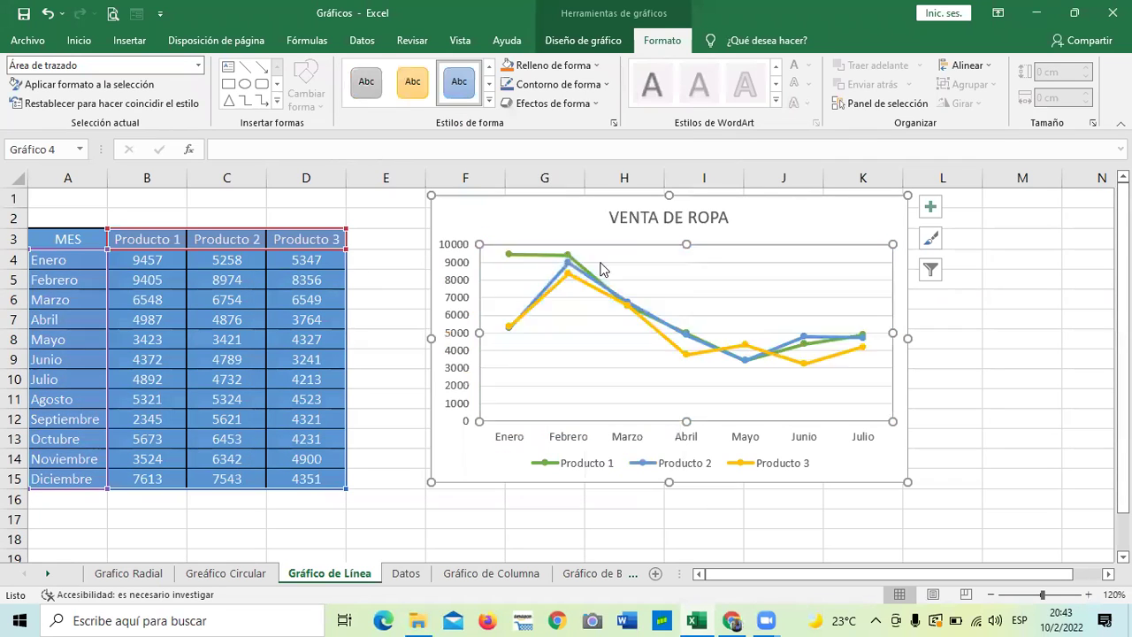
left_click(989, 363)
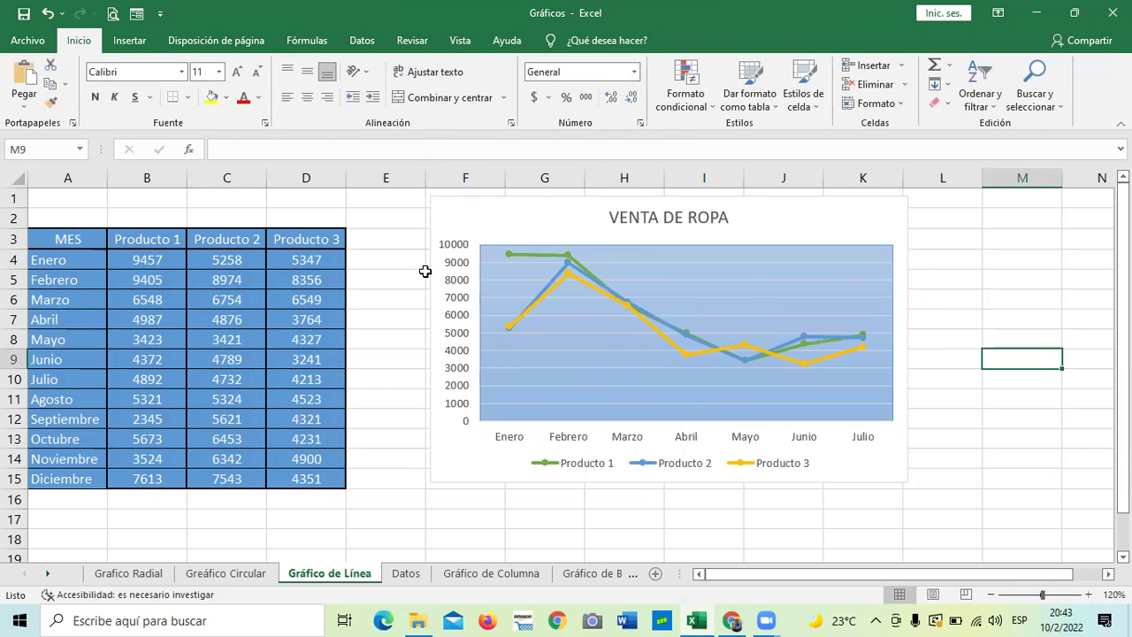
Fill the markers of the Producto 2 series with the standard red colour
left_click(743, 280)
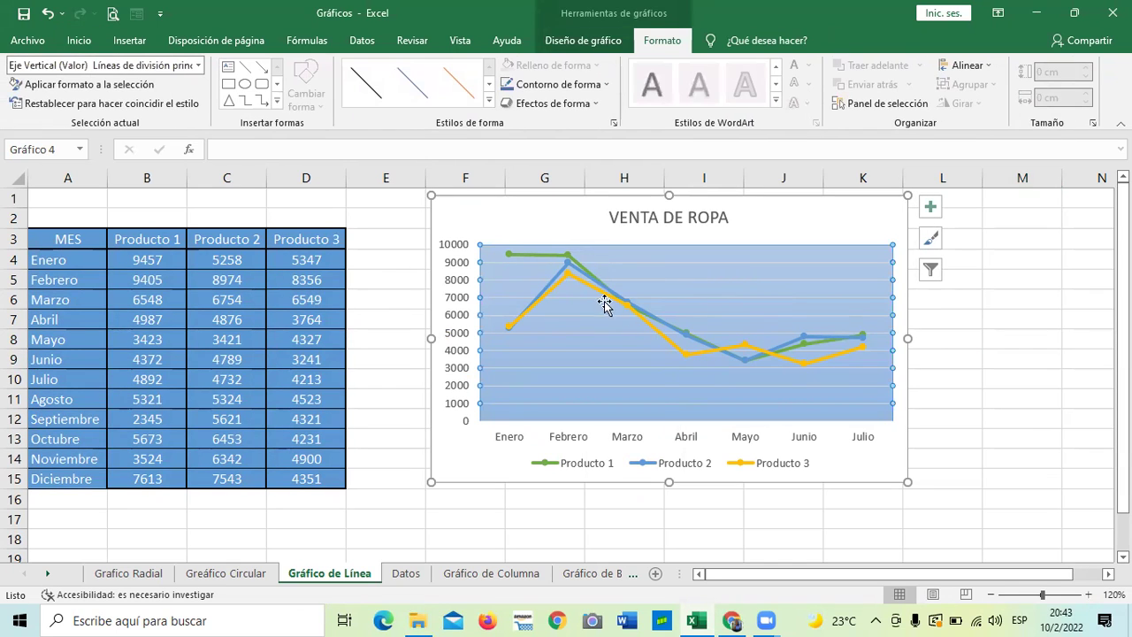
left_click(580, 270)
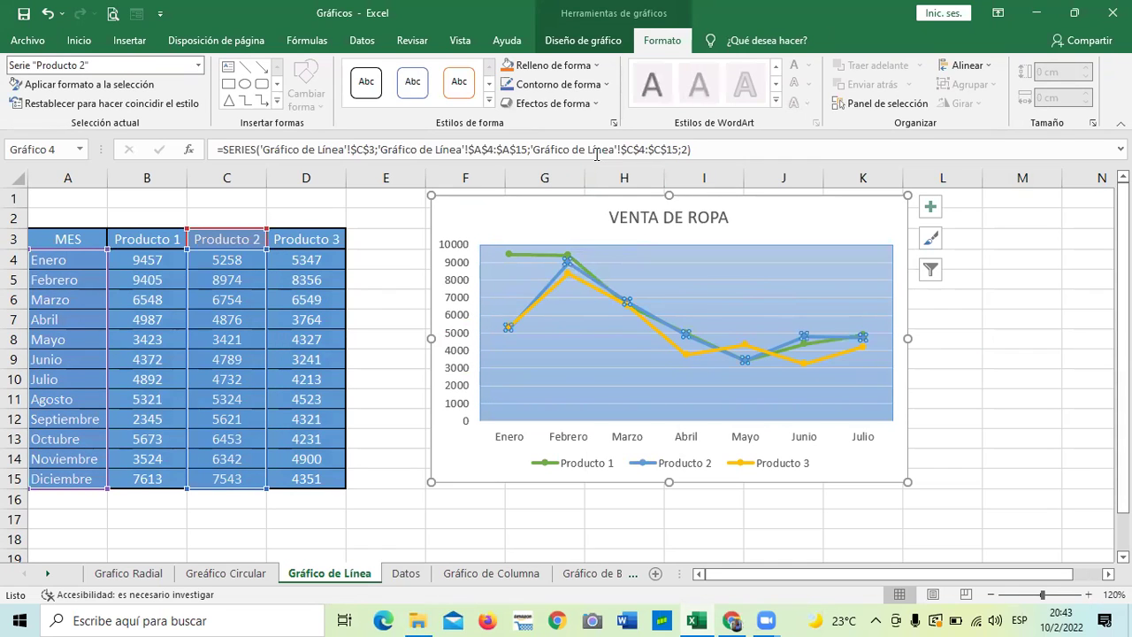
left_click(596, 66)
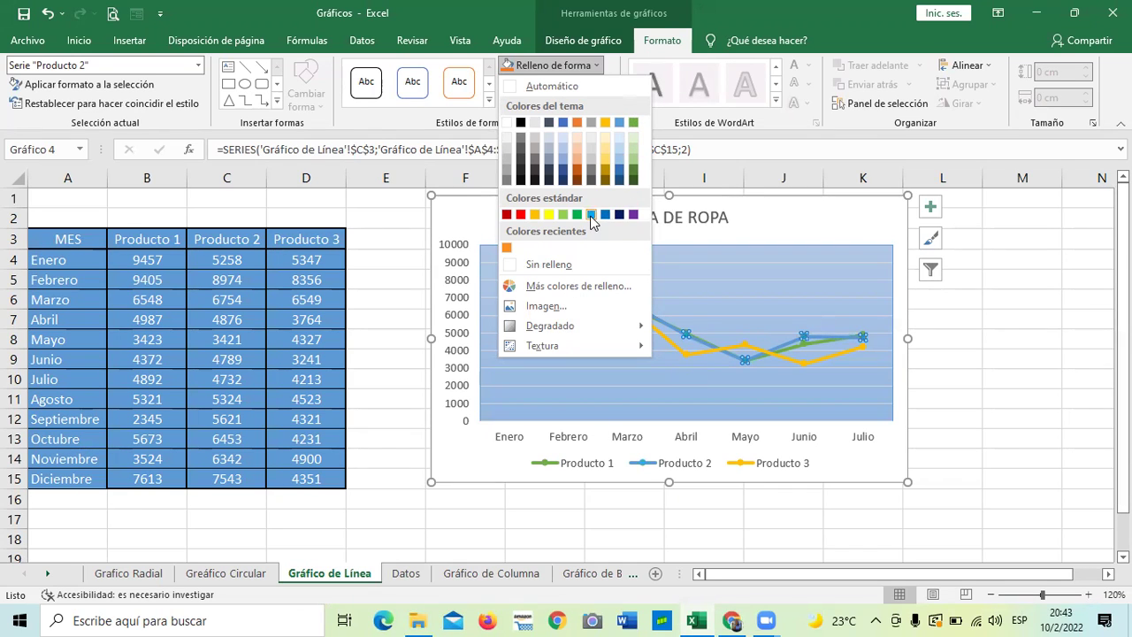
left_click(521, 214)
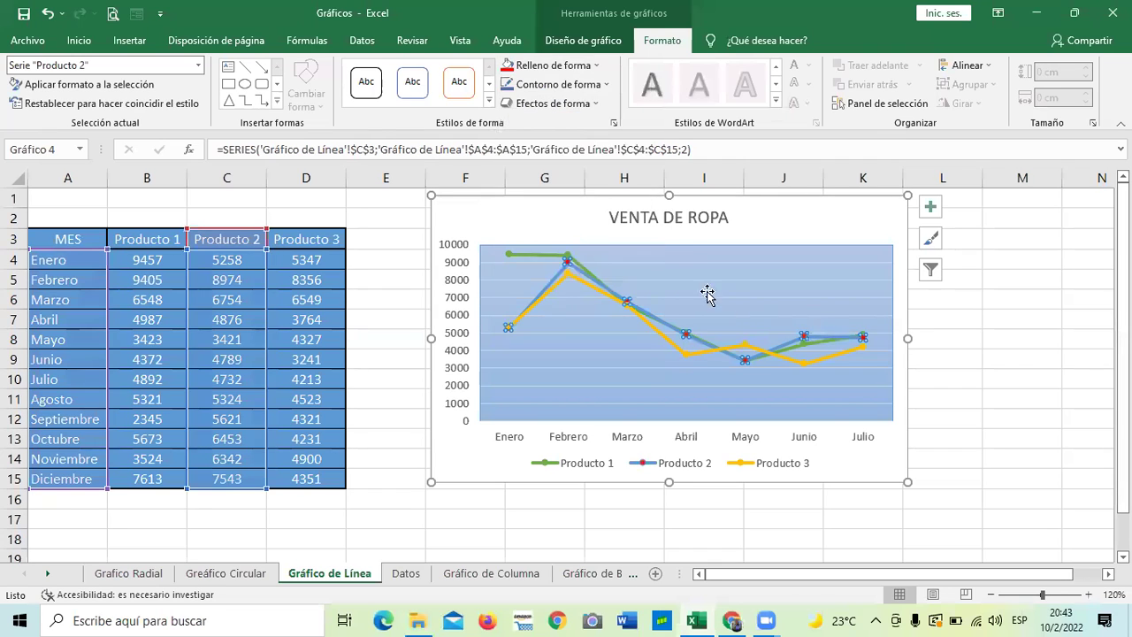
left_click(948, 346)
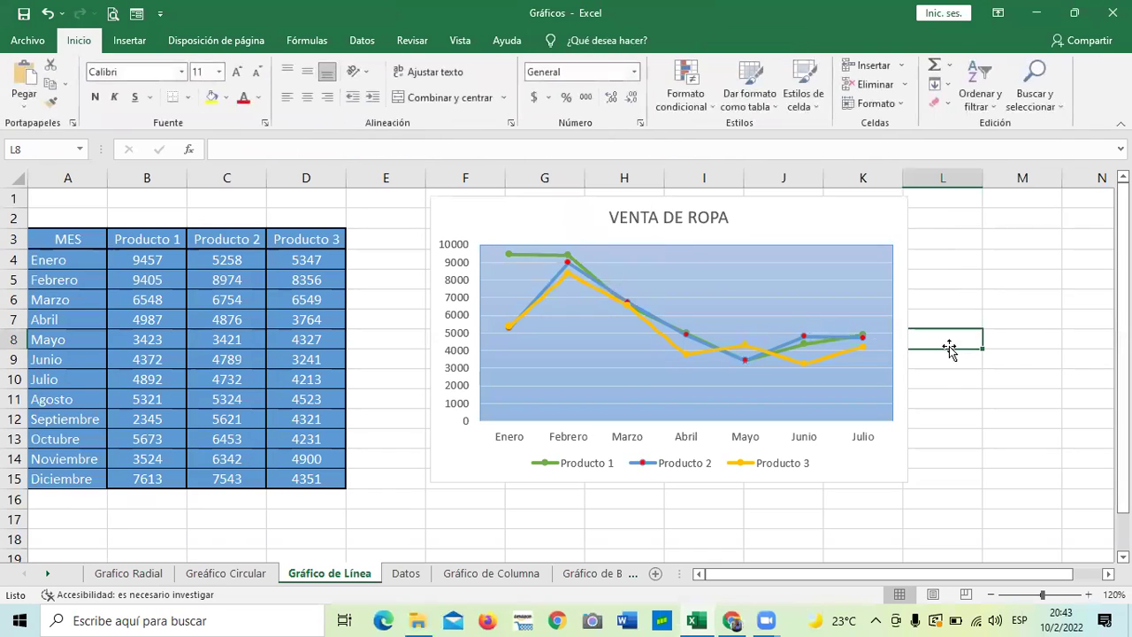
Recolour the Producto 2 line with the standard red through its legend entry's border formatting
left_click(692, 341)
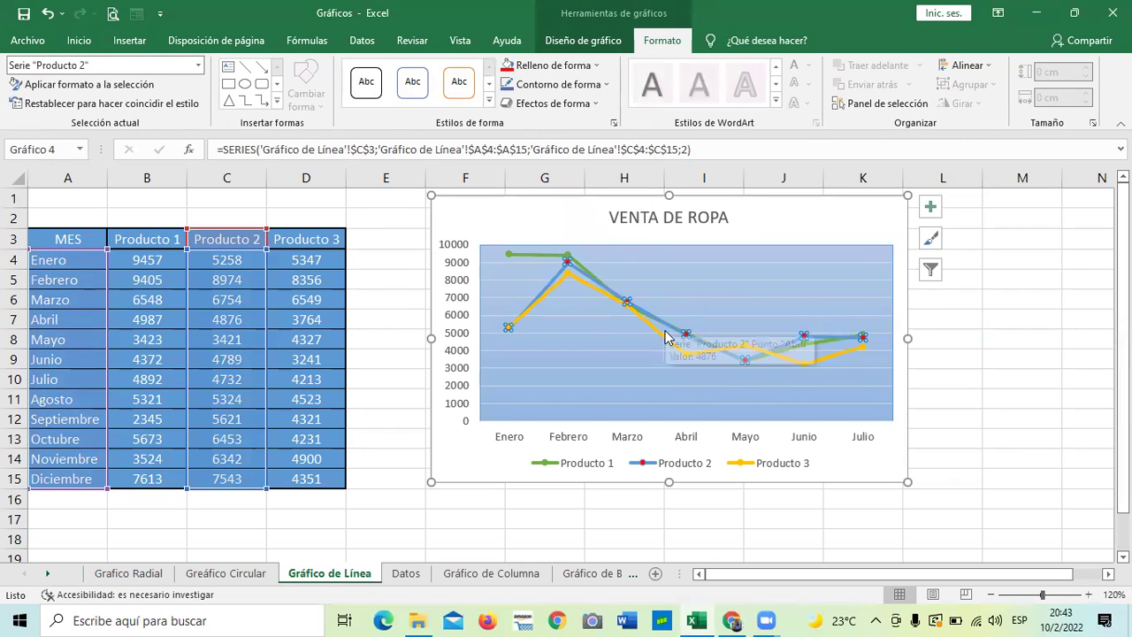
left_click(825, 338)
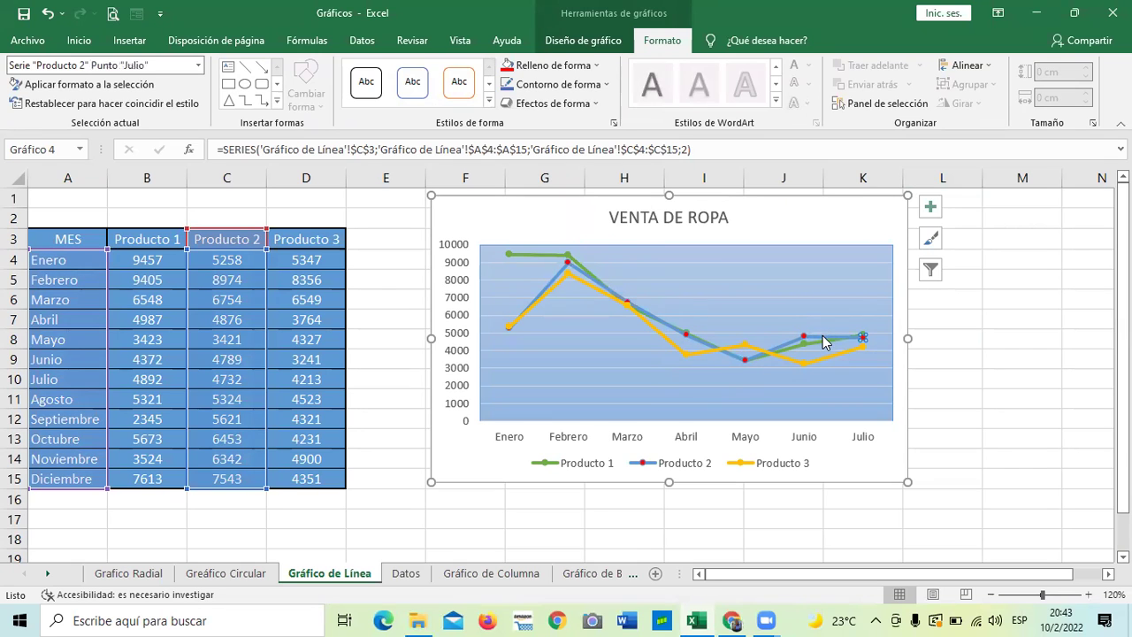
left_click(605, 39)
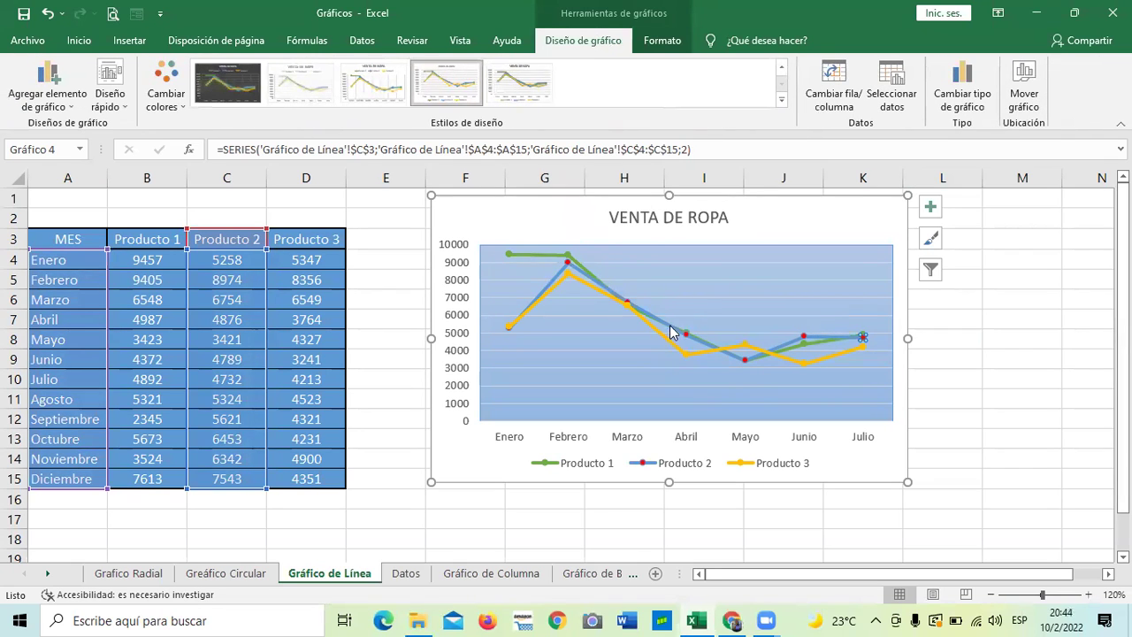
double_click(643, 462)
left_click(643, 464)
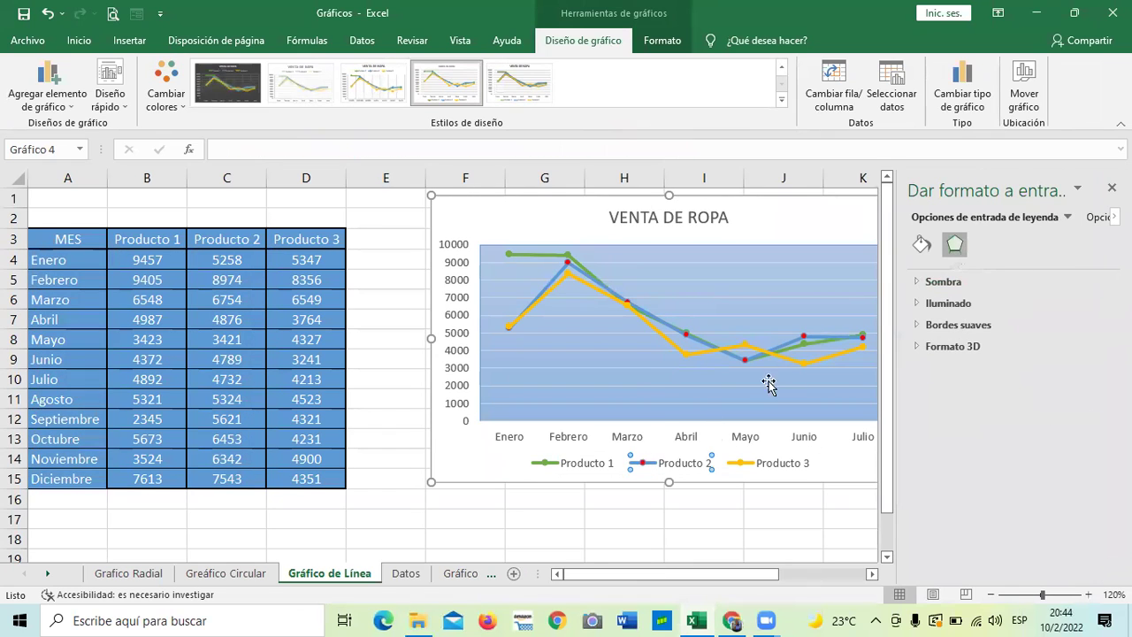
left_click(922, 245)
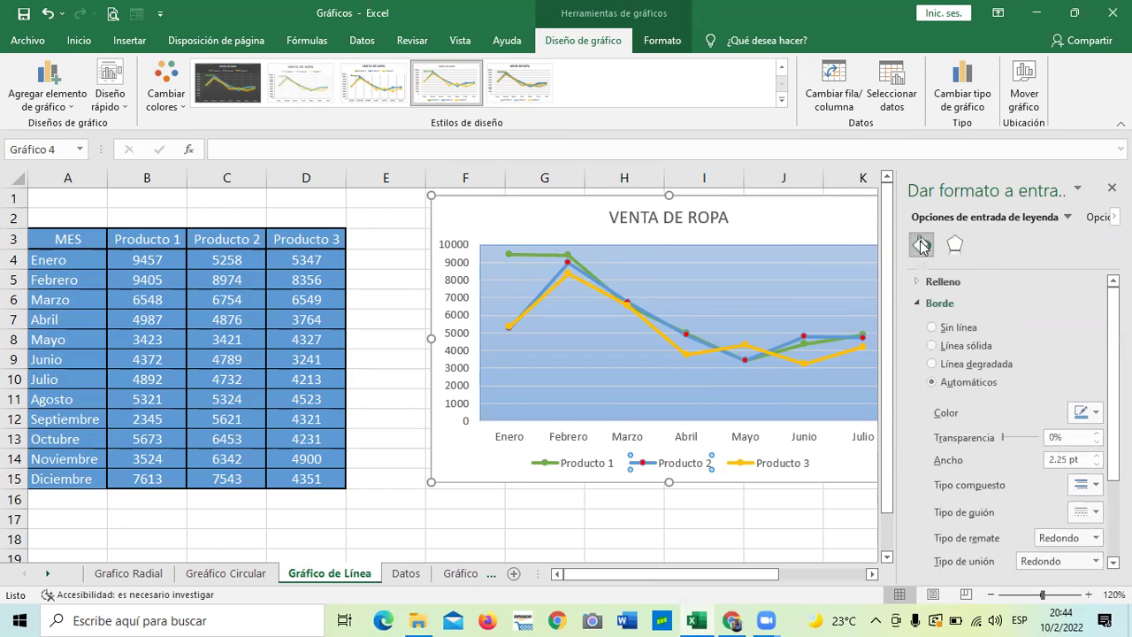
left_click(1096, 414)
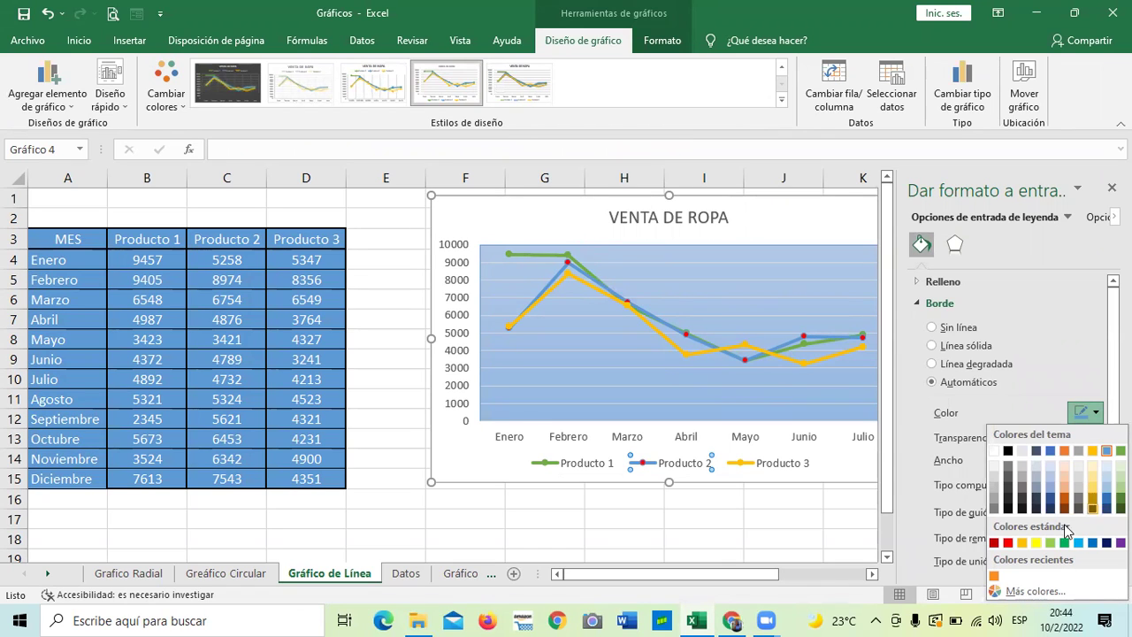
left_click(1008, 544)
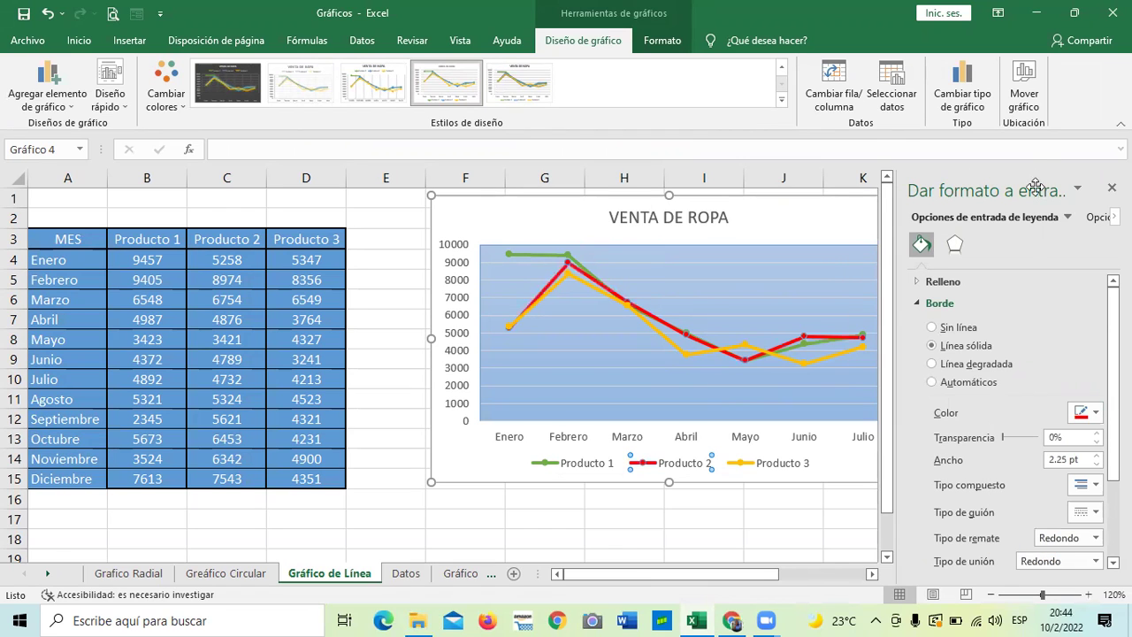
left_click(1111, 188)
left_click_drag(985, 296, 984, 320)
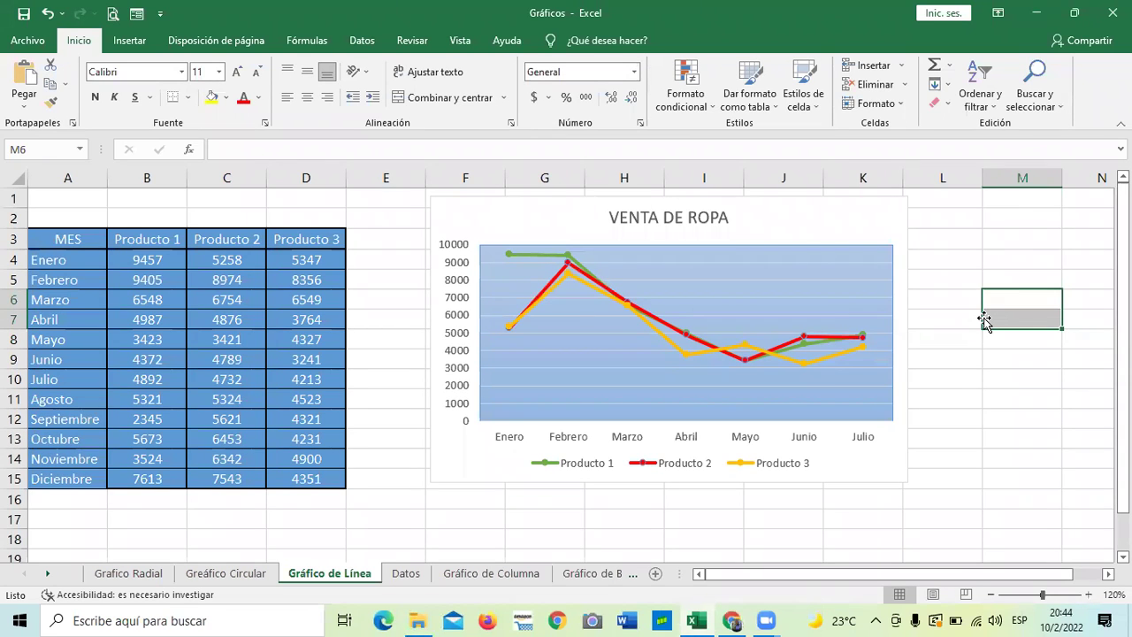
Apply the solid blue theme shape style to the plot area of the VENTA DE ROPA chart
left_click(833, 254)
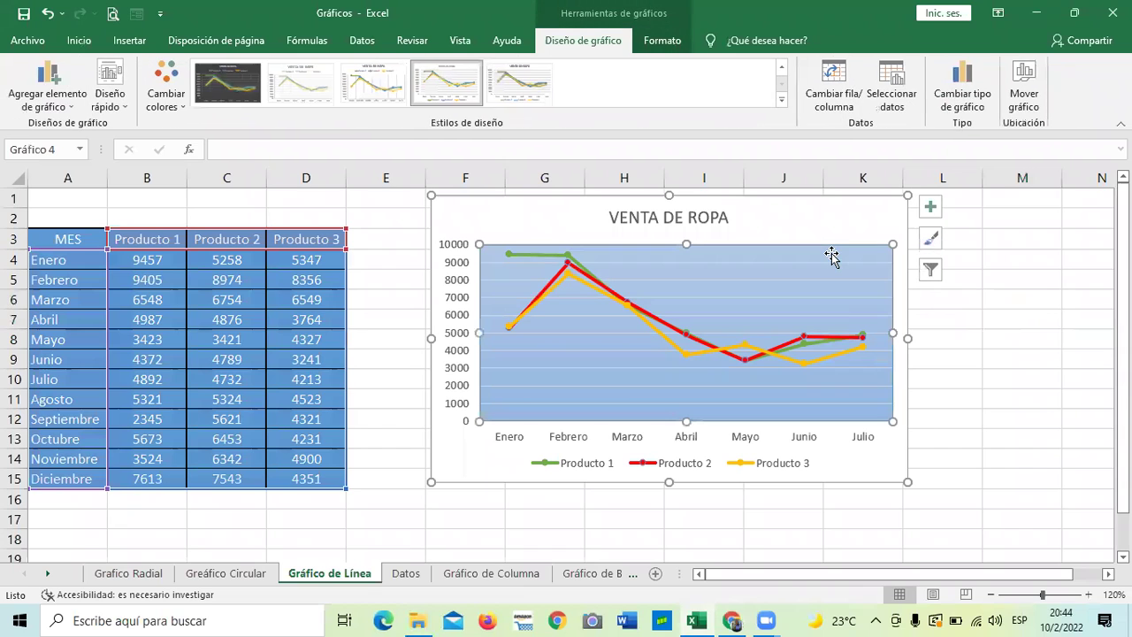
left_click(663, 43)
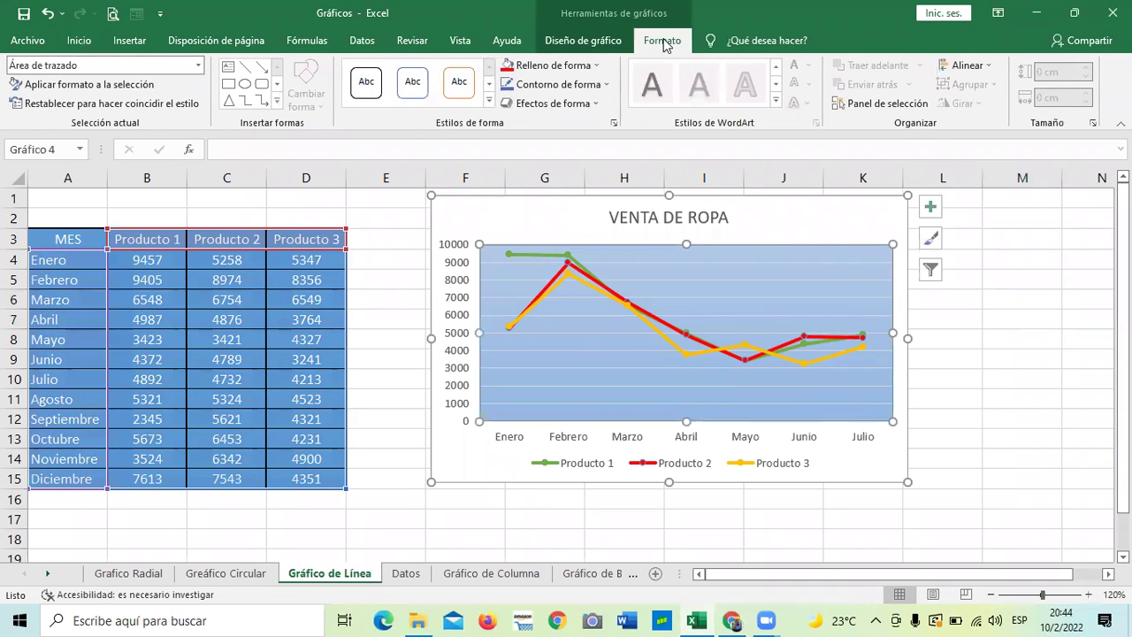
left_click(492, 106)
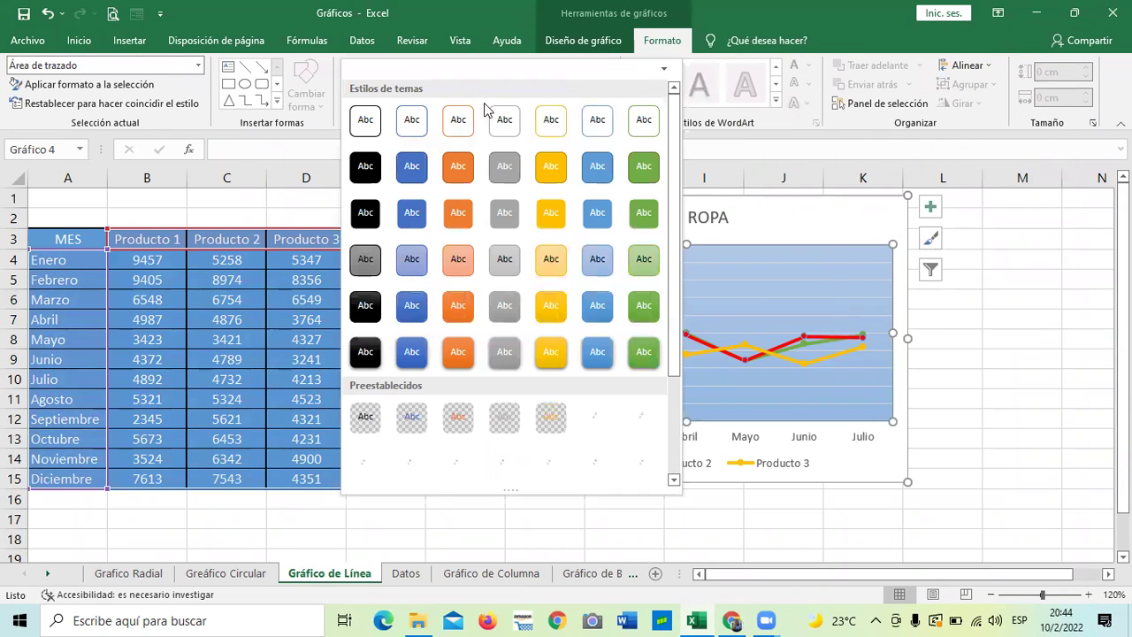
left_click(411, 166)
left_click(995, 395)
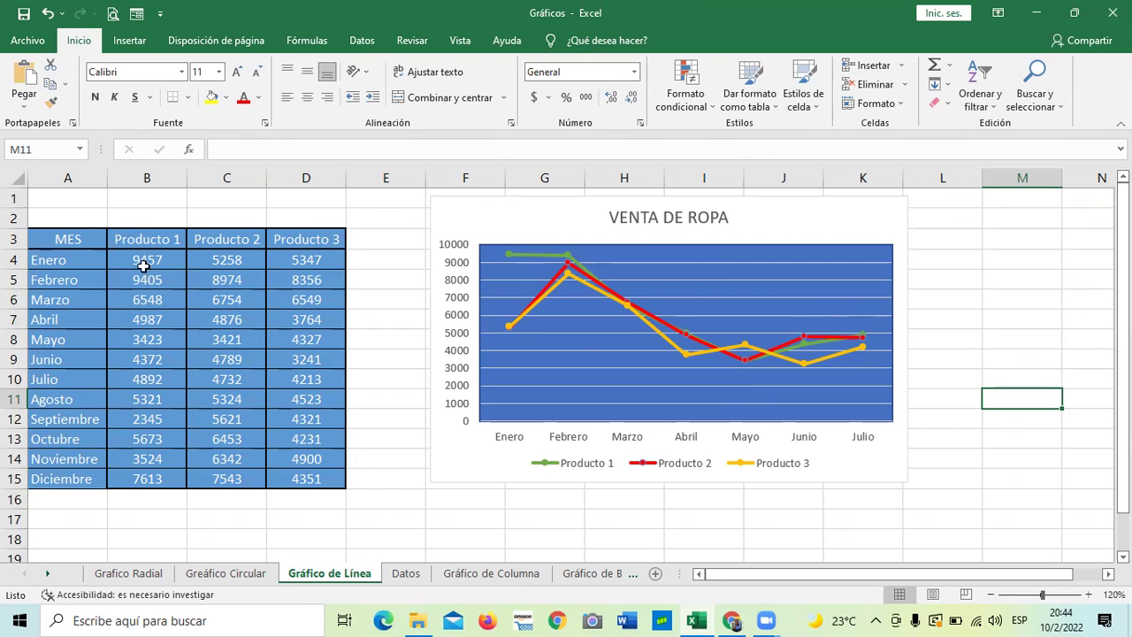
Remove the gridlines from the VENTA DE ROPA line chart
left_click(722, 254)
left_click(921, 206)
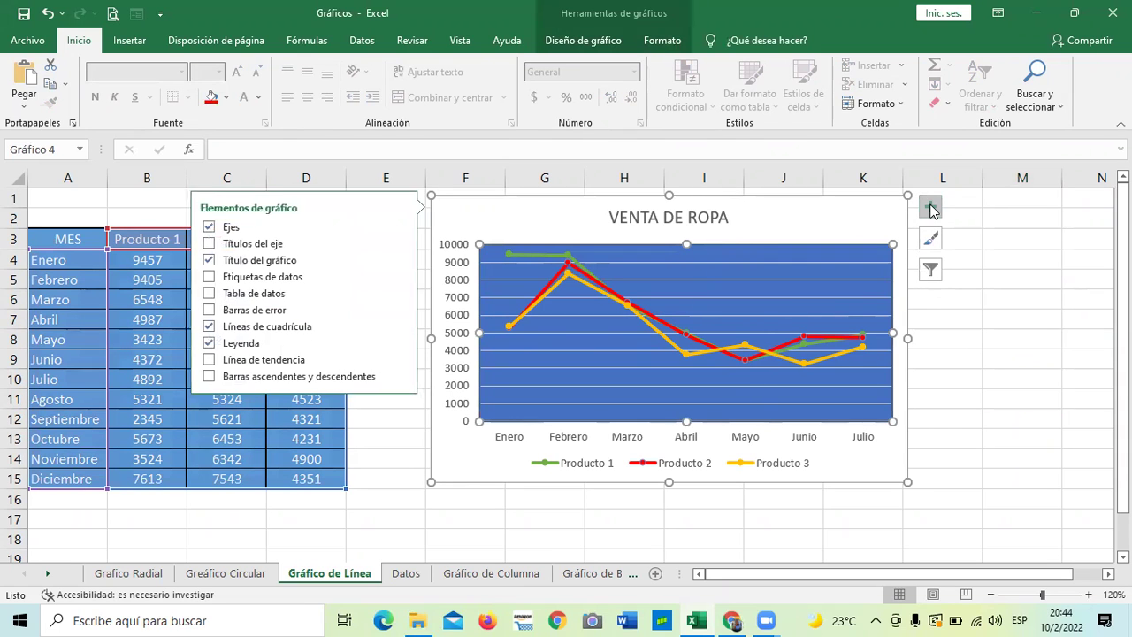
left_click(247, 329)
left_click(1024, 383)
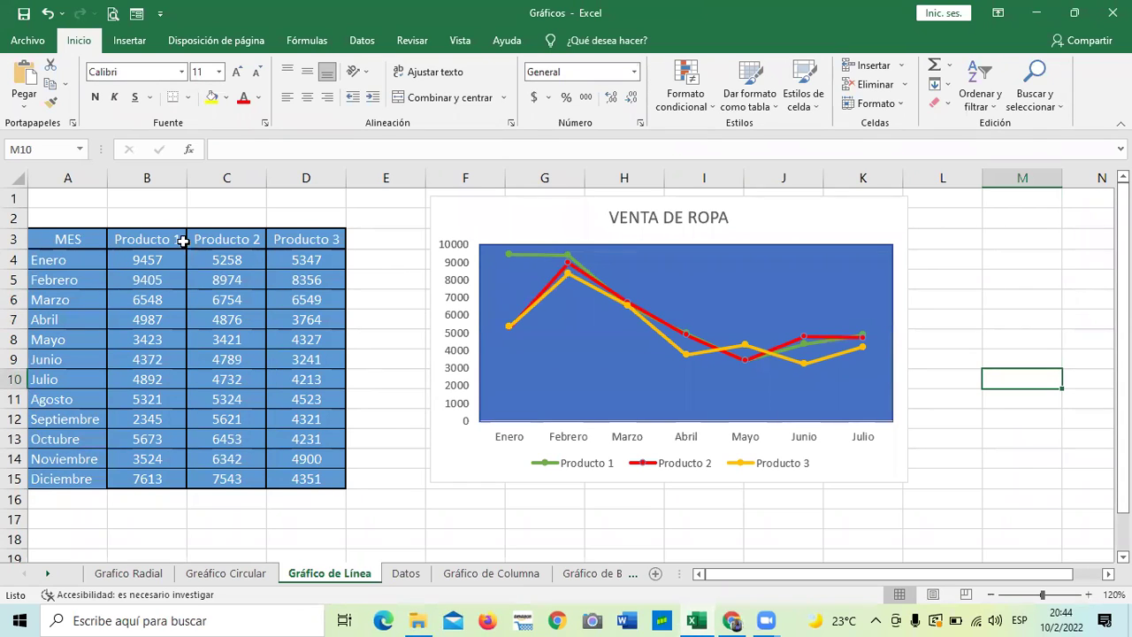
left_click(743, 279)
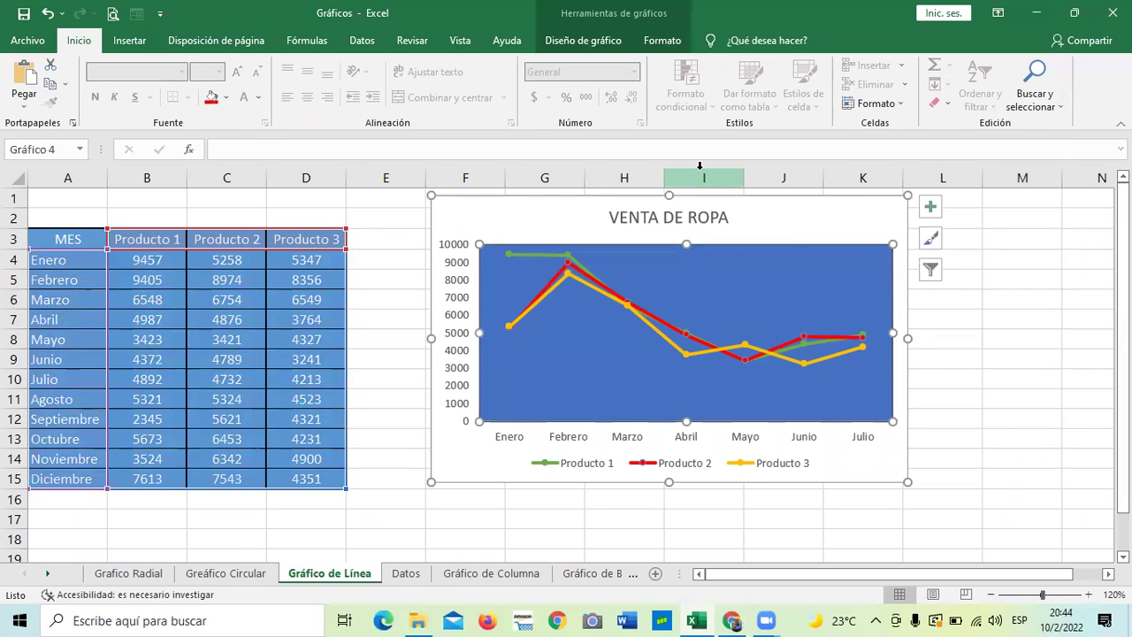
left_click(991, 372)
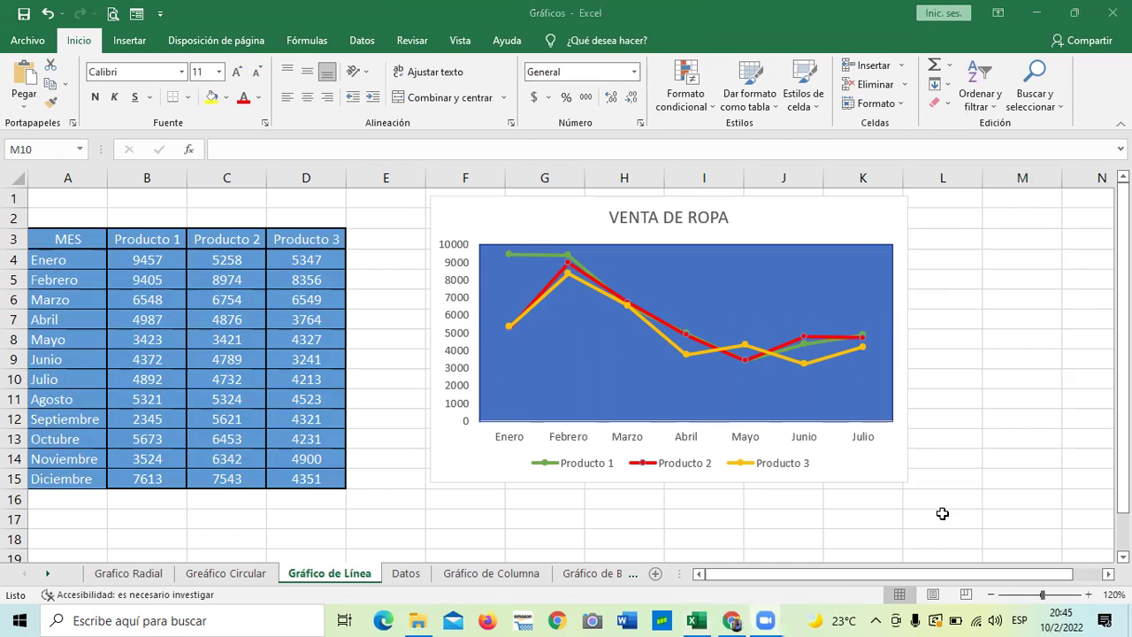
Go to the Greáfico Circular worksheet
left_click(241, 579)
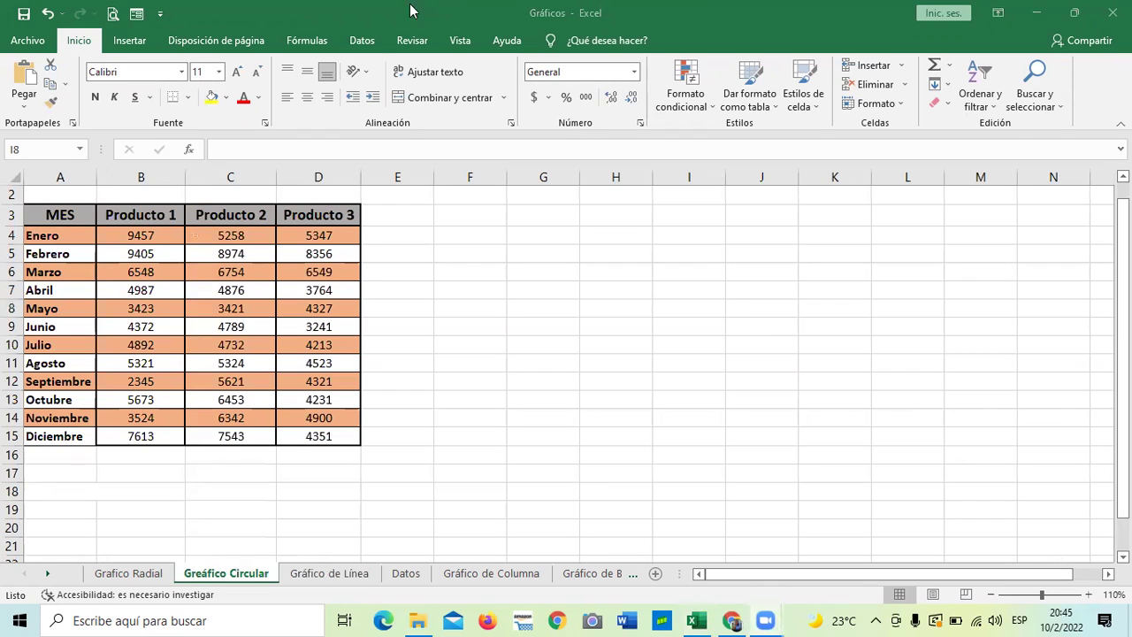
Insert an empty 3D pie chart and place it beside the monthly product table, over columns F to K
left_click(133, 41)
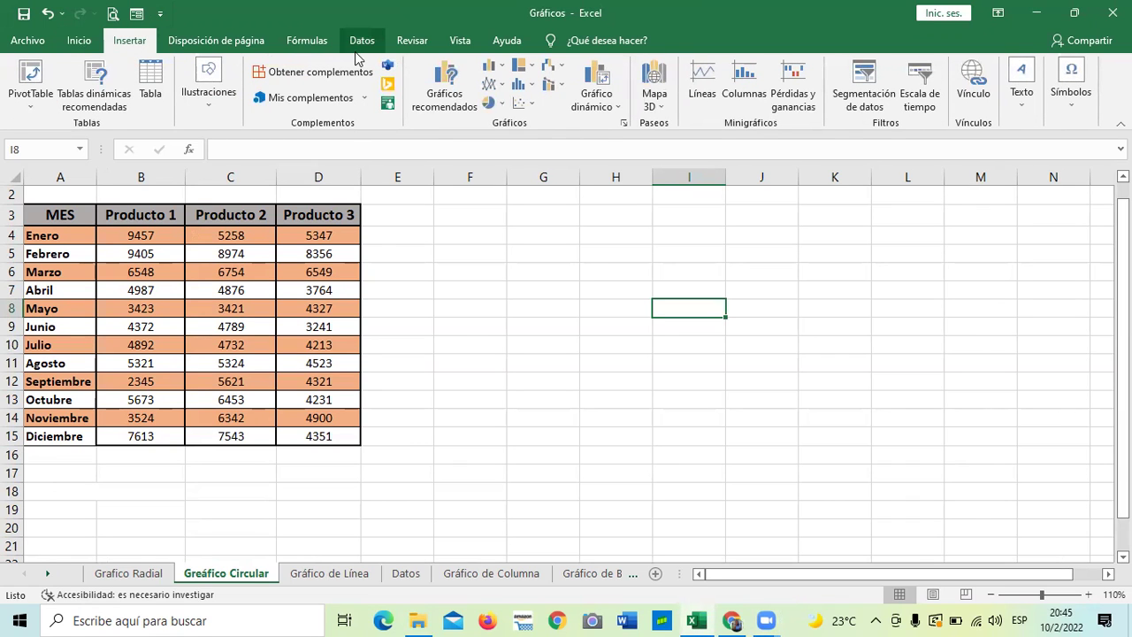
left_click(499, 104)
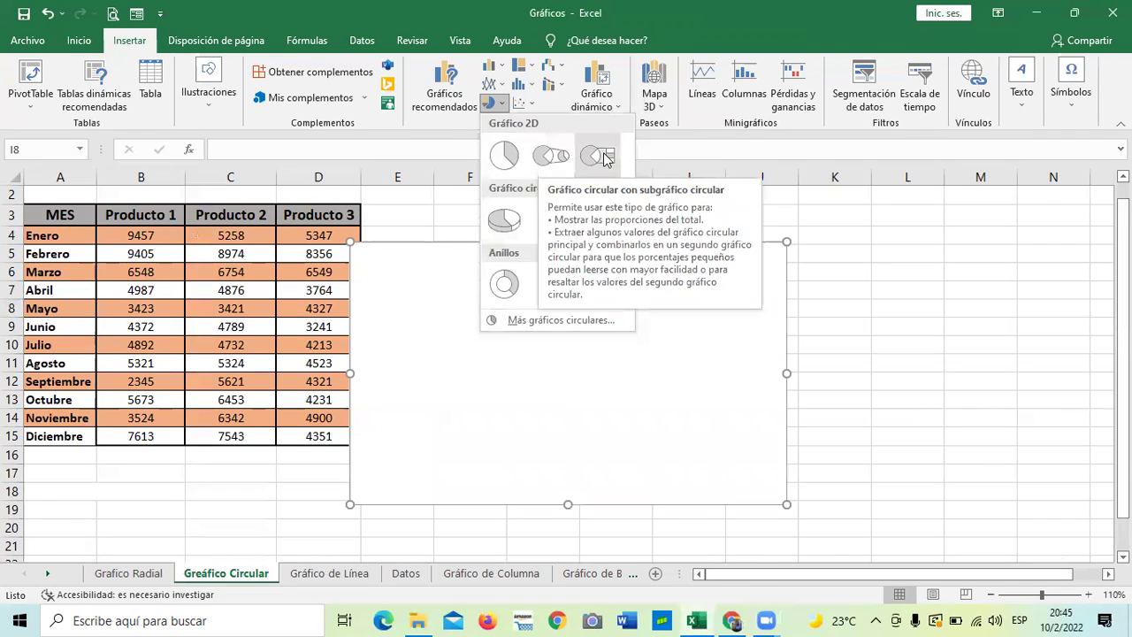
left_click(507, 221)
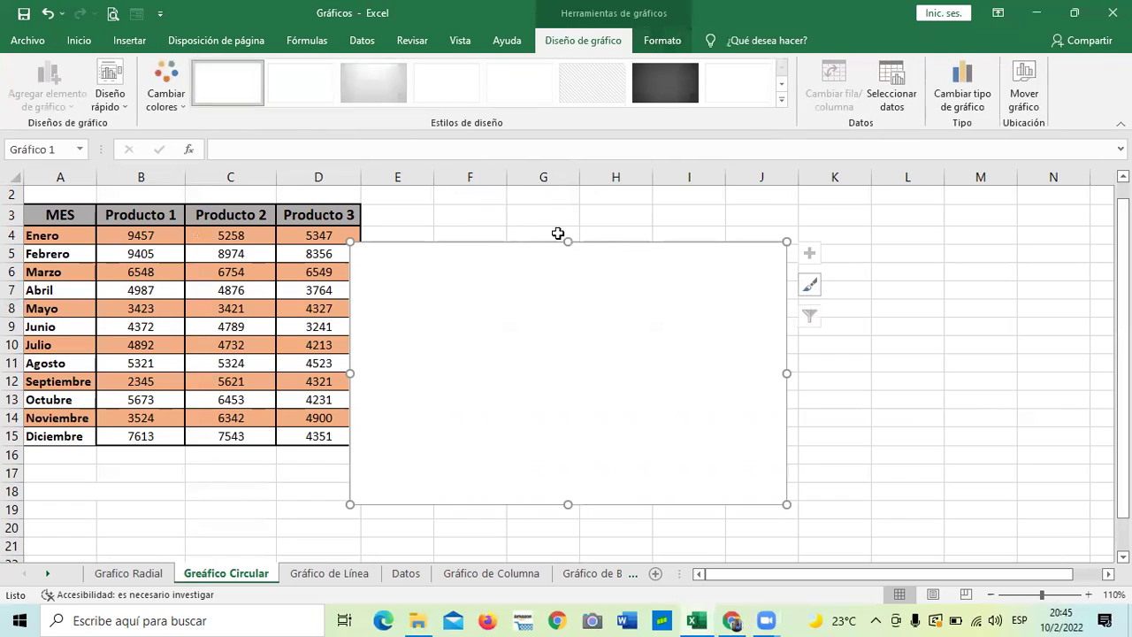
left_click_drag(623, 265, 710, 224)
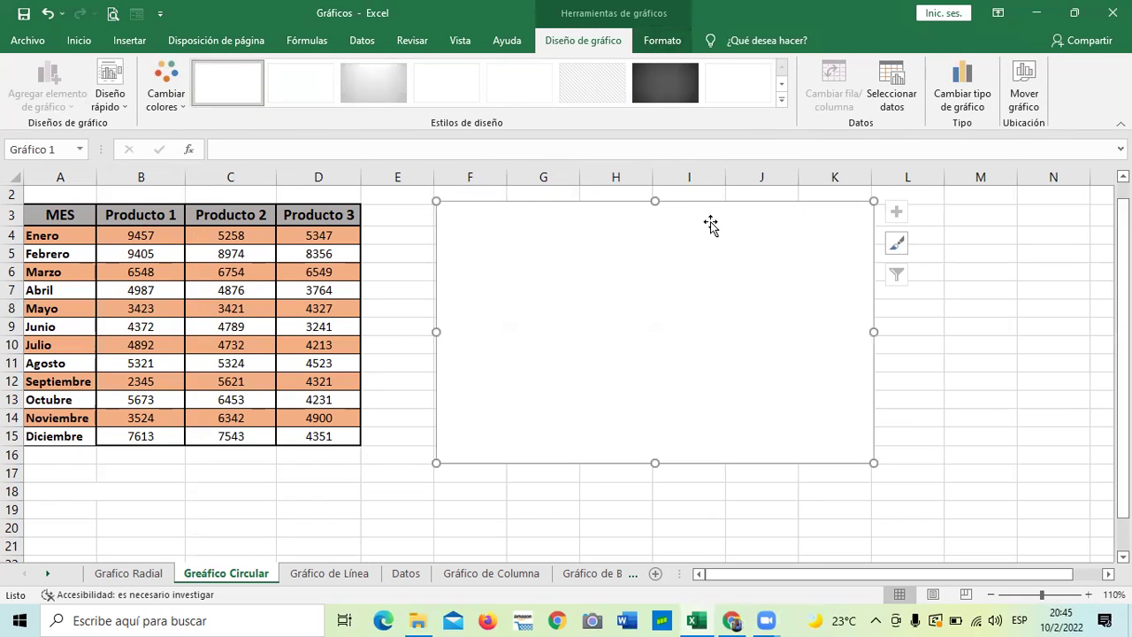
Set the pie chart's data range to A3:D15 on the Greáfico Circular sheet
left_click(907, 83)
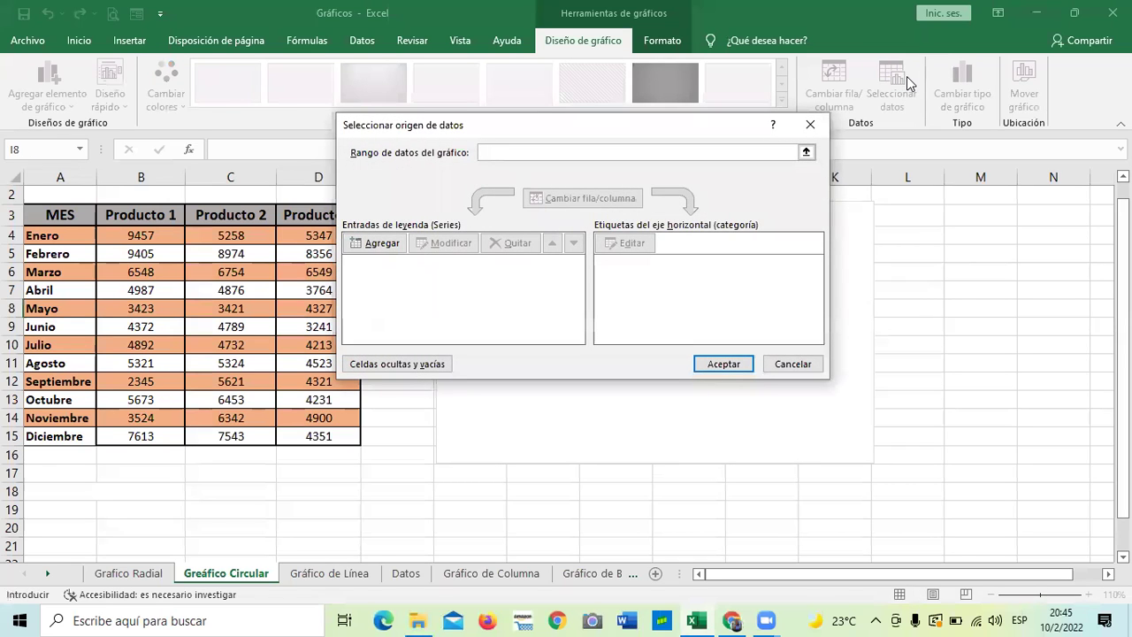
left_click_drag(93, 208, 301, 429)
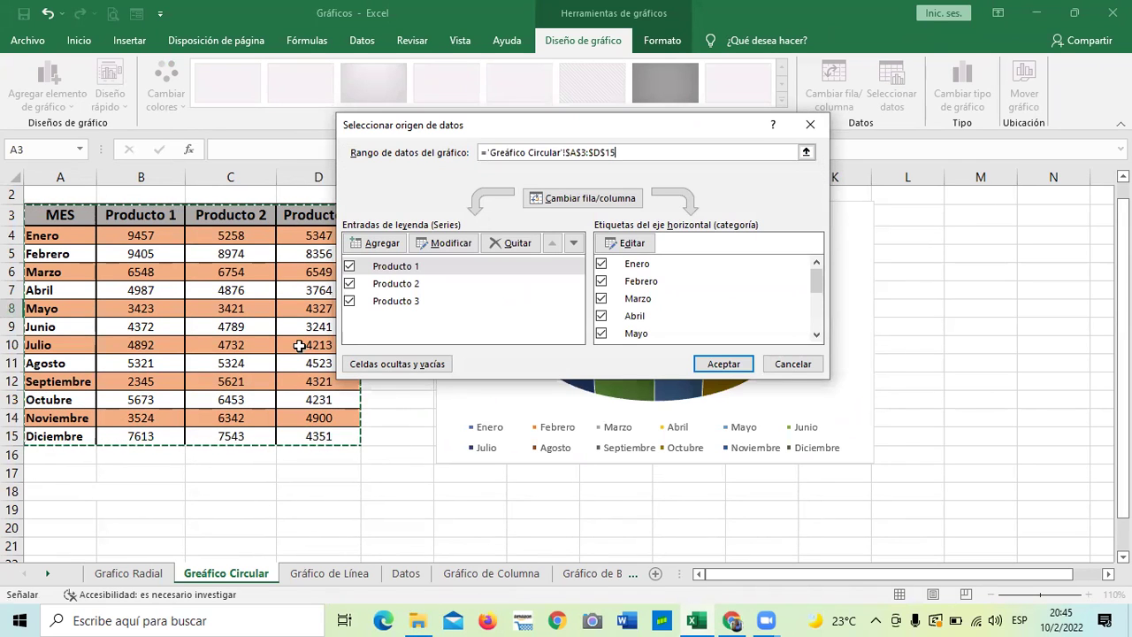
left_click(723, 364)
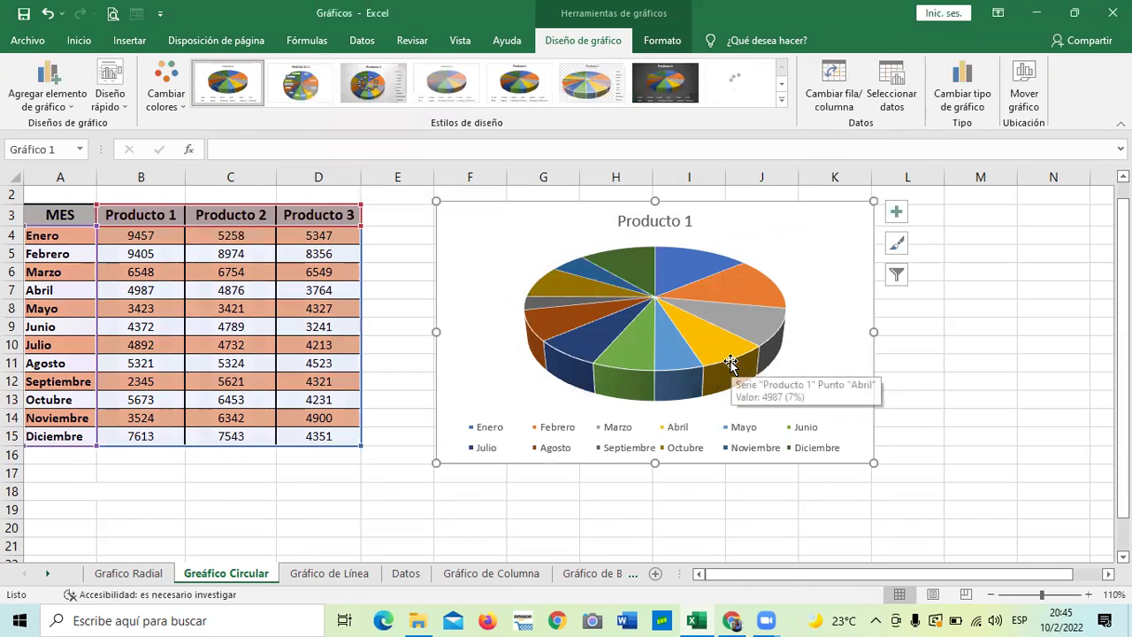
left_click(981, 375)
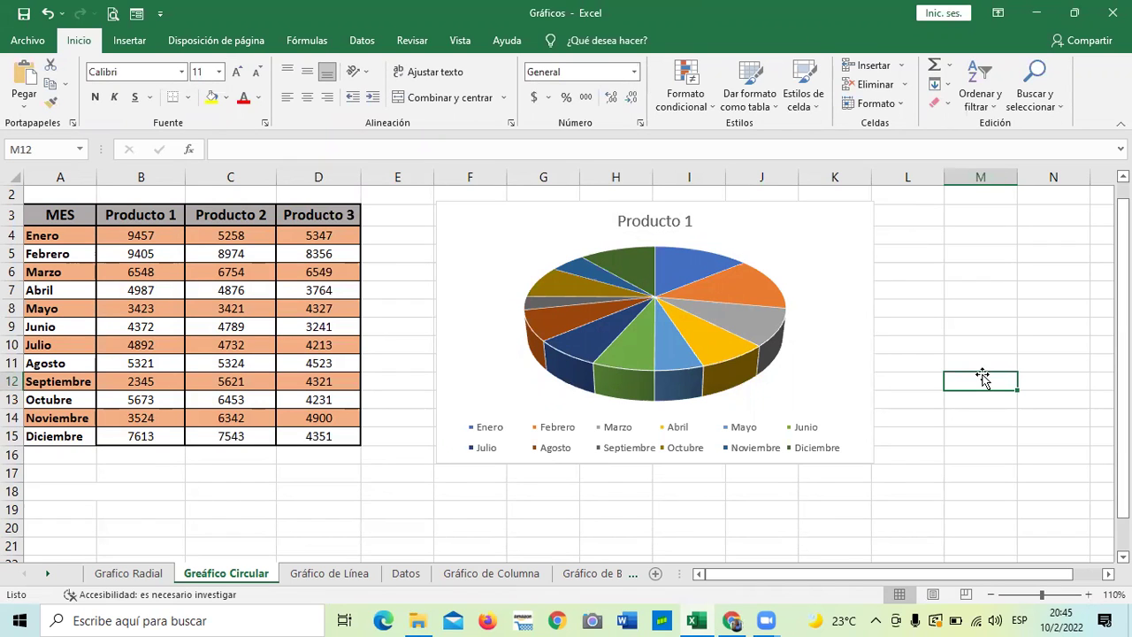
Delete the Producto 1 3D pie chart from the sheet
scroll(651, 292, "up", 1)
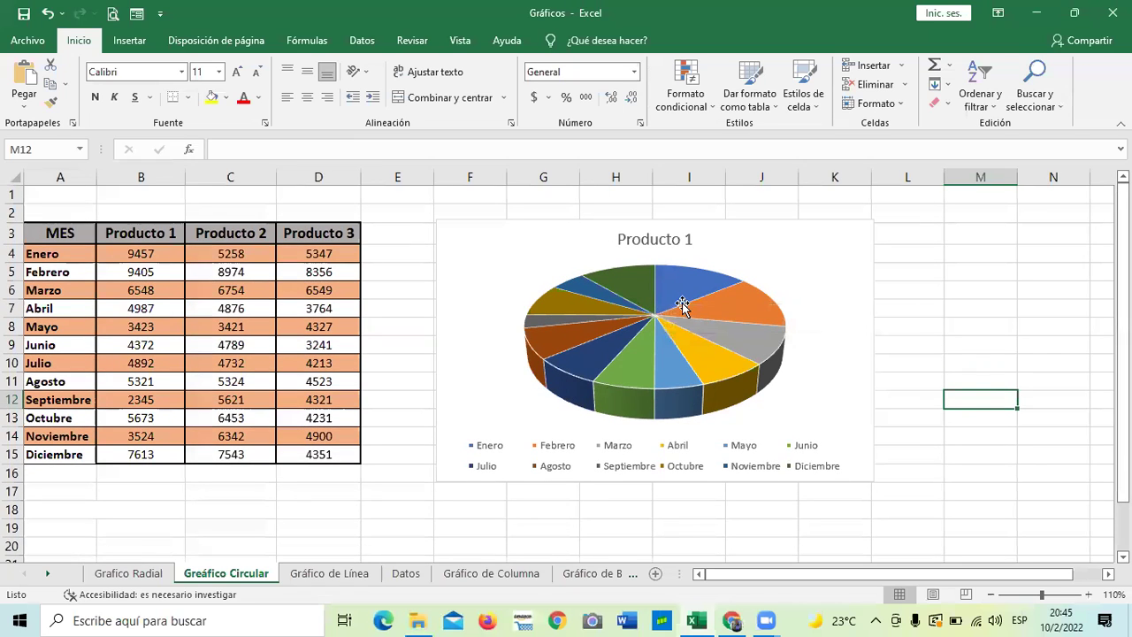
mouse_move(682, 304)
left_click(750, 273)
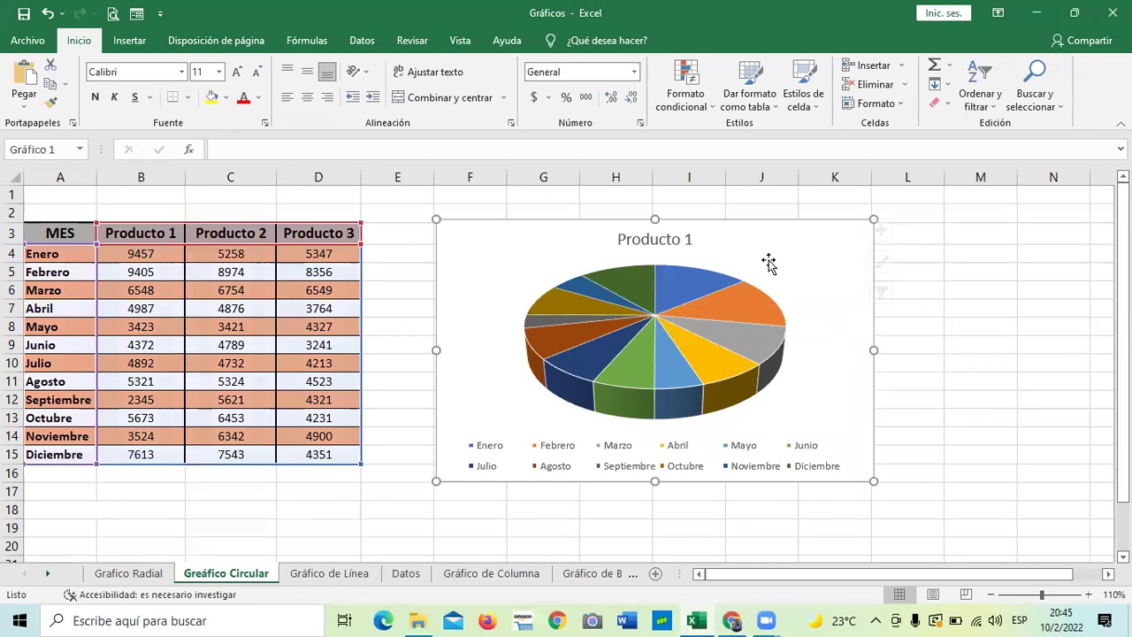
key("Delete")
left_click(684, 285)
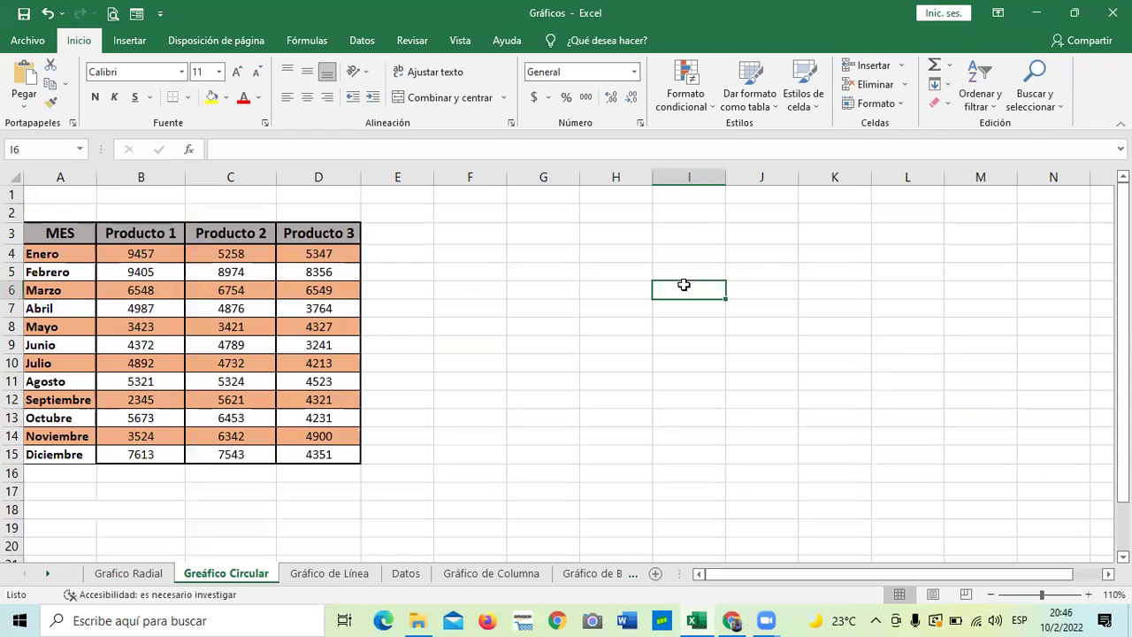
Try to open the full chart type dialog and the recommended charts with only an empty cell selected
left_click(131, 41)
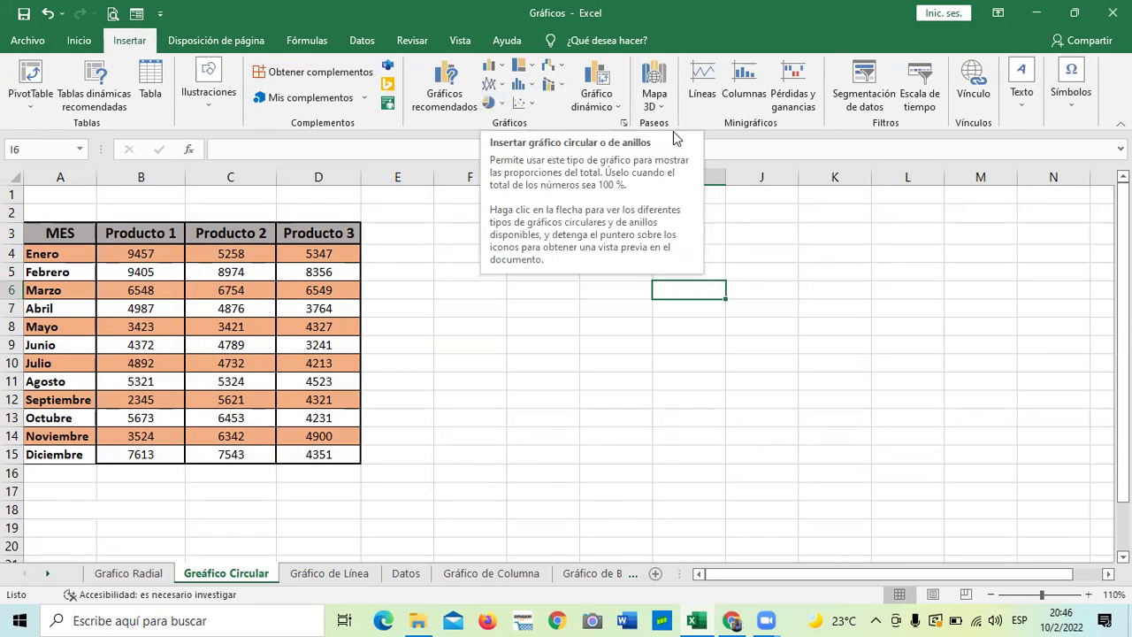
left_click(624, 123)
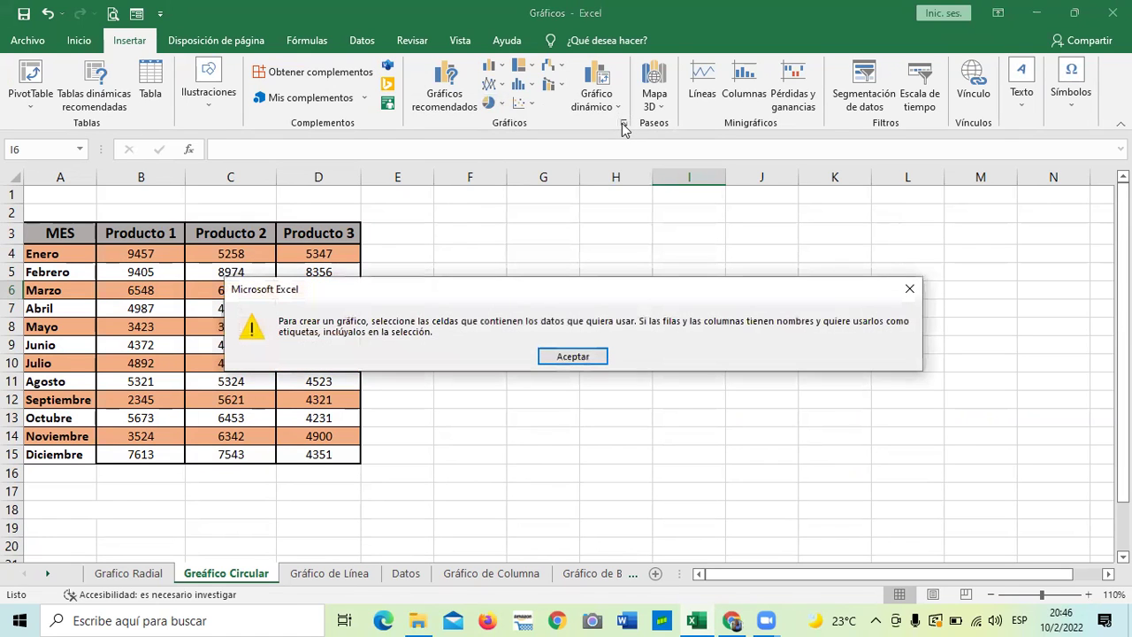
left_click(573, 357)
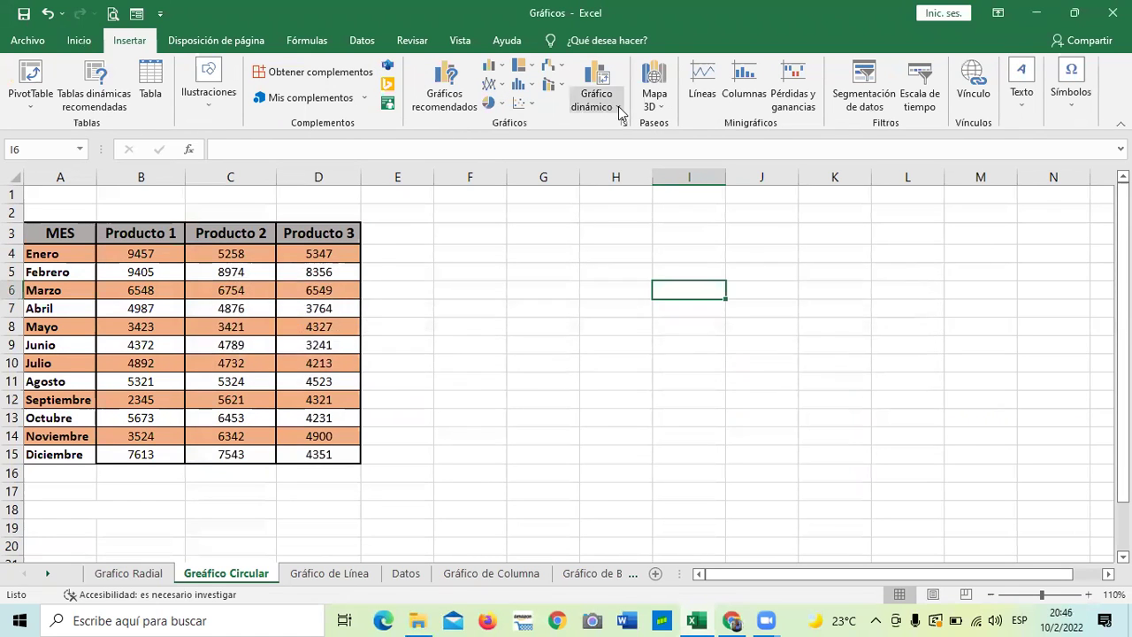
left_click(573, 252)
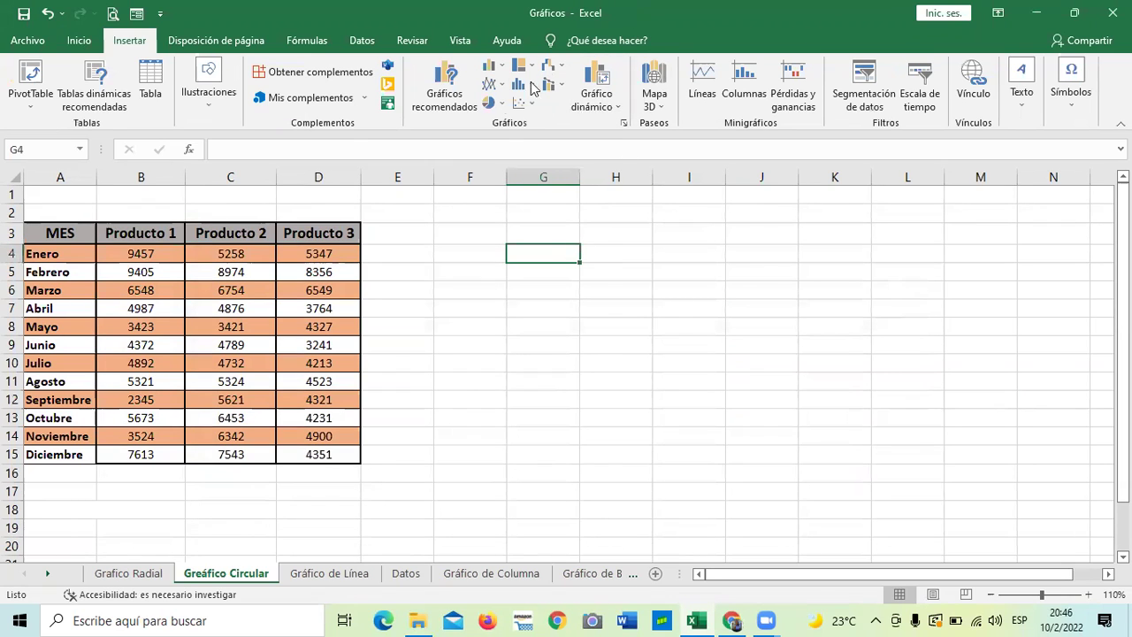
left_click(492, 104)
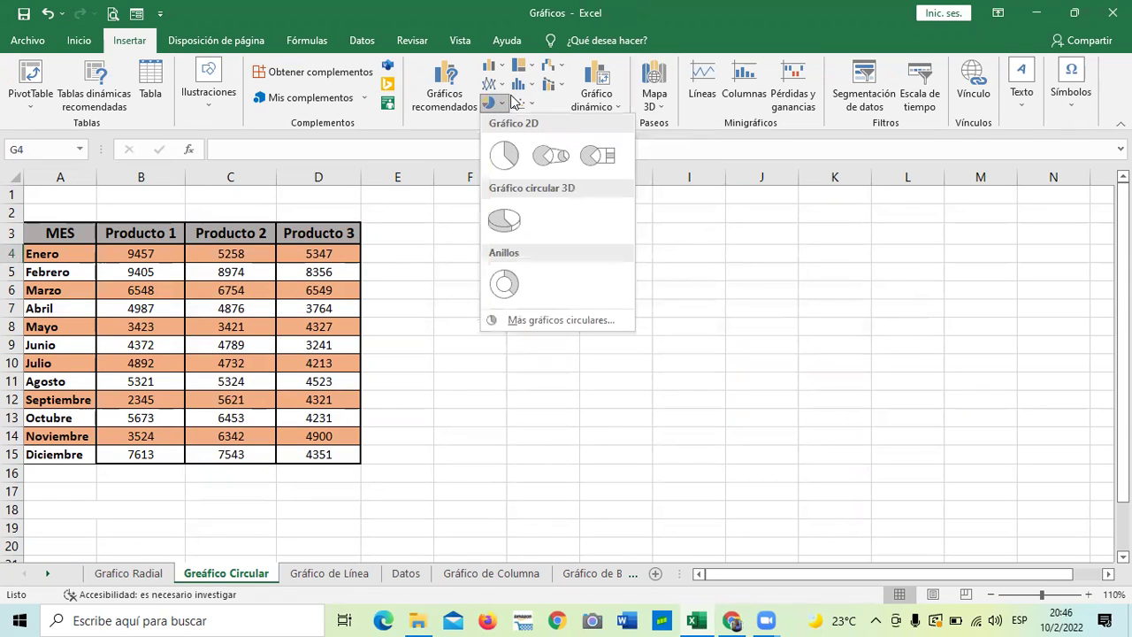
left_click(453, 101)
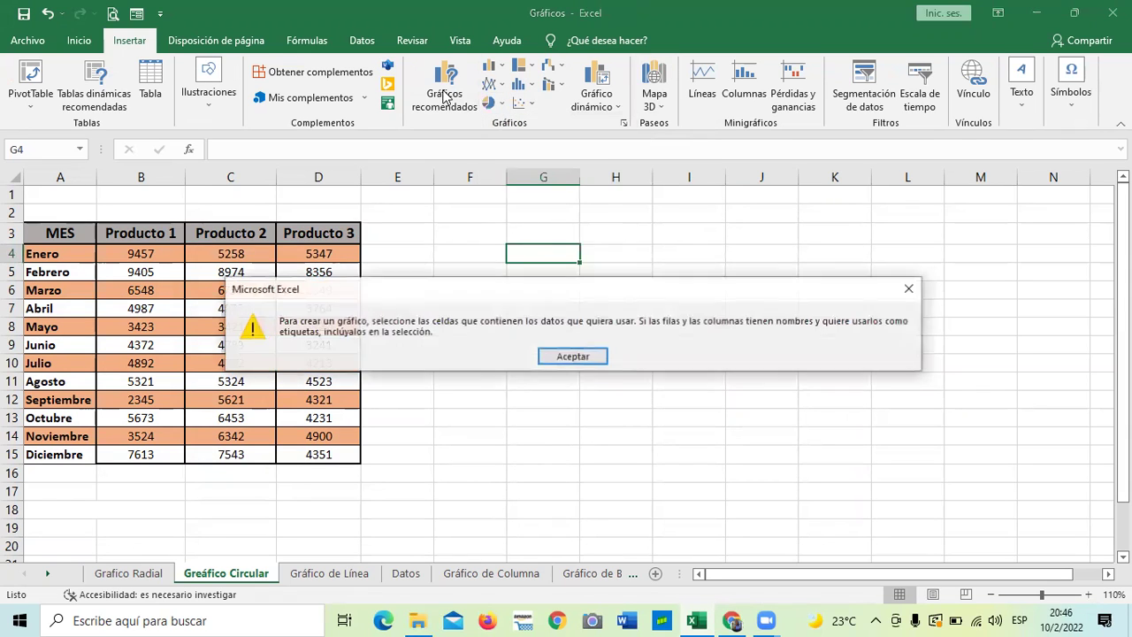
left_click(590, 357)
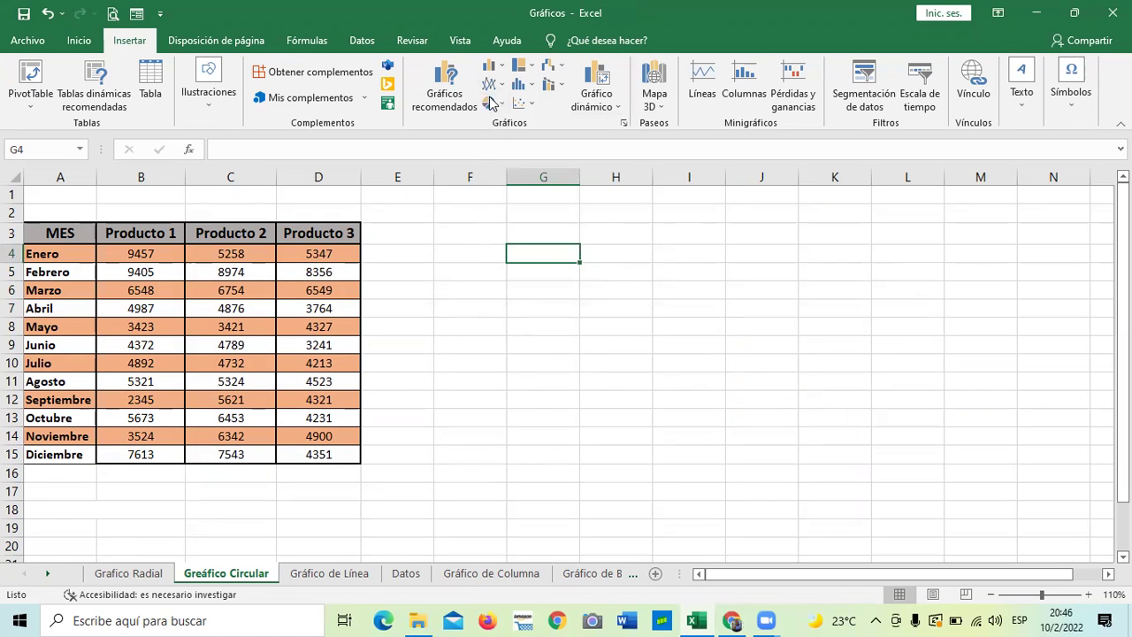
Insert an empty 3D pie chart beside the monthly product table and set its data range to A3:D15
left_click(493, 104)
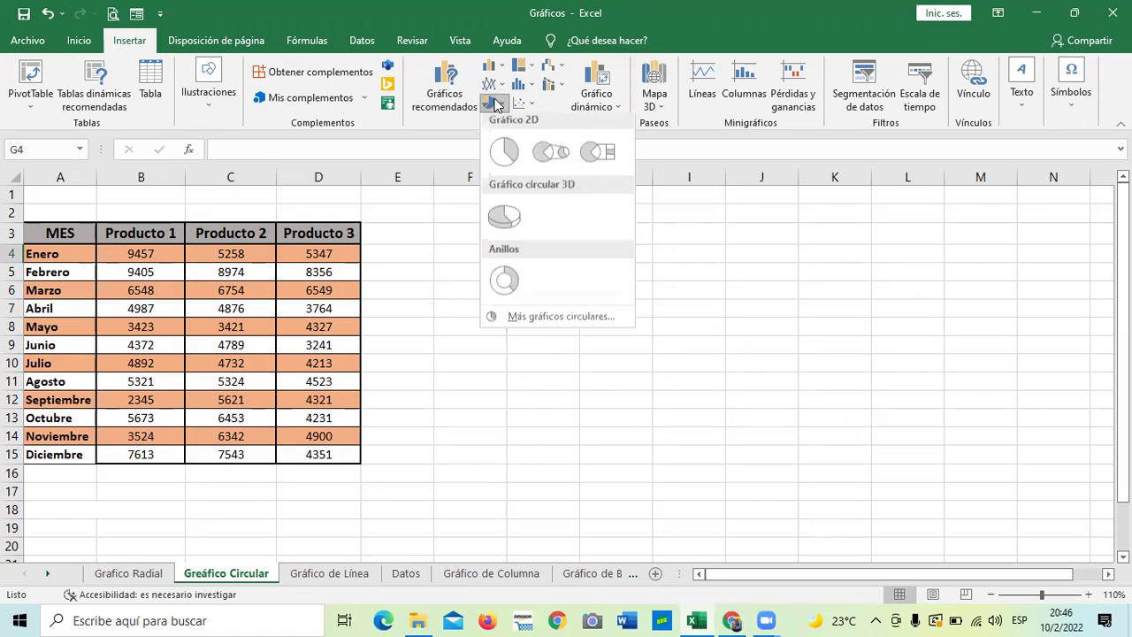
left_click(504, 220)
left_click_drag(682, 281, 759, 239)
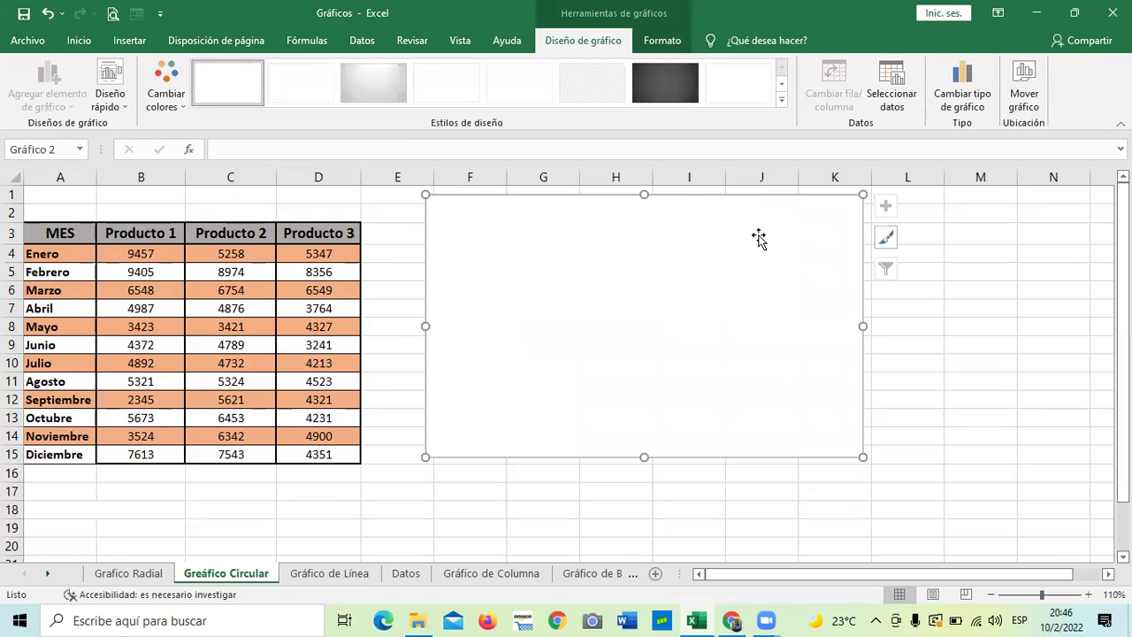
left_click(892, 76)
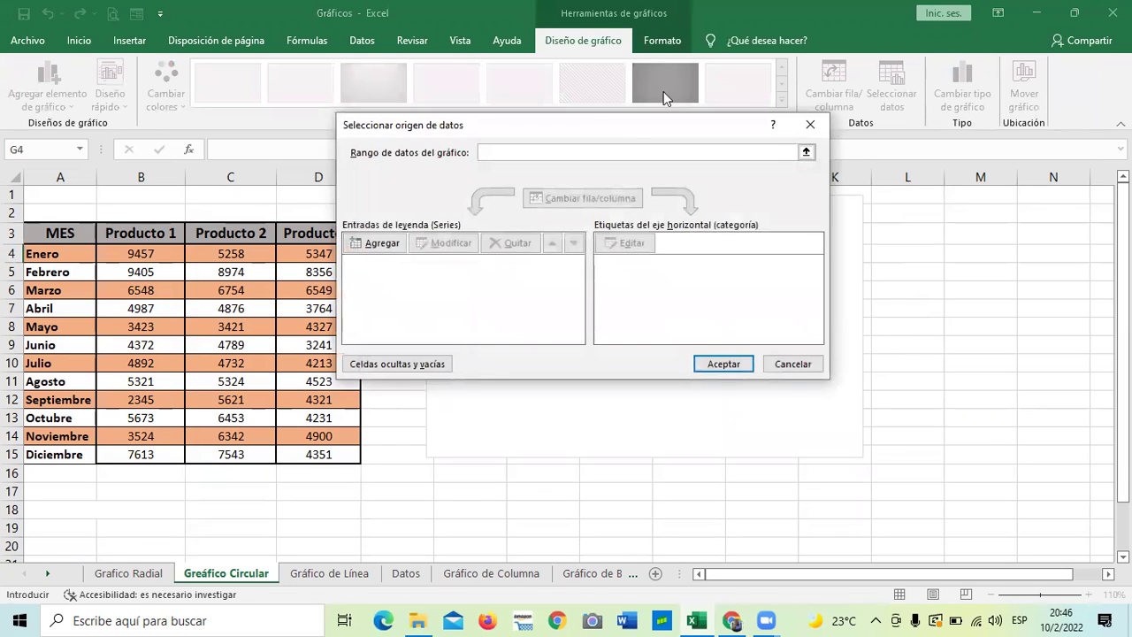
left_click_drag(622, 119, 659, 121)
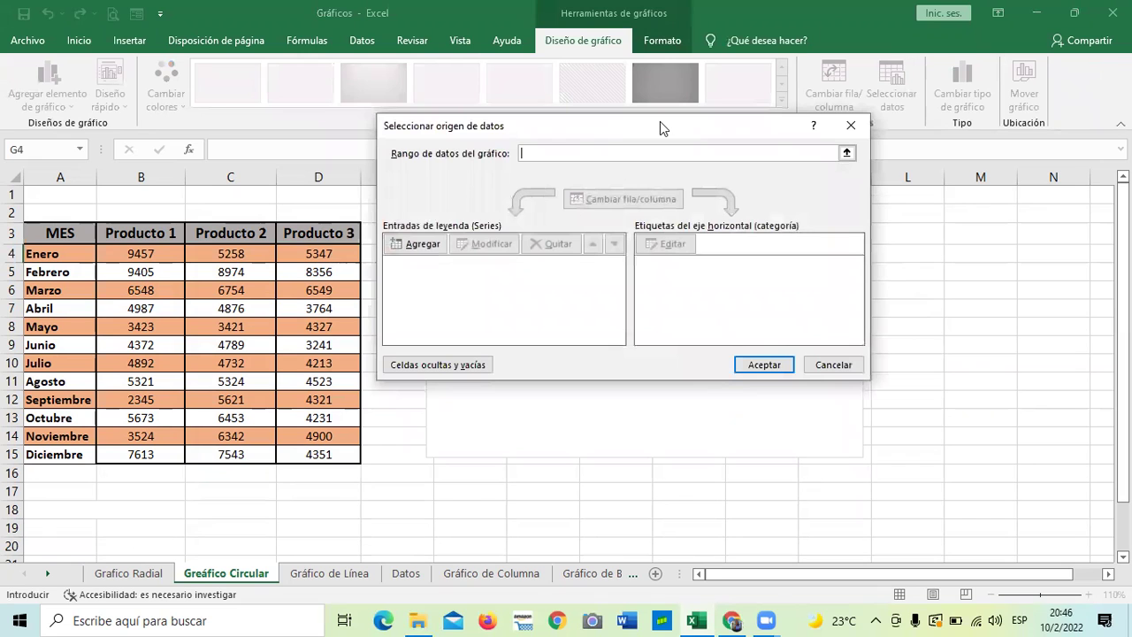
left_click_drag(63, 232, 316, 454)
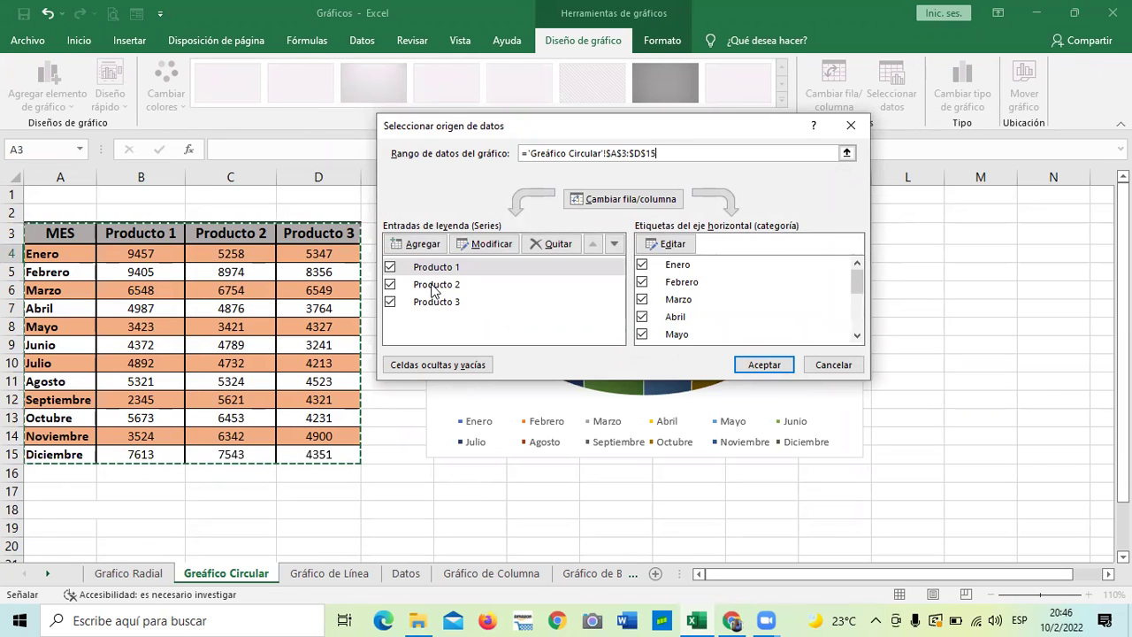
Switch the pie chart's rows and columns in its data source back and forth, ending with the months as series and the products as slices
left_click(612, 207)
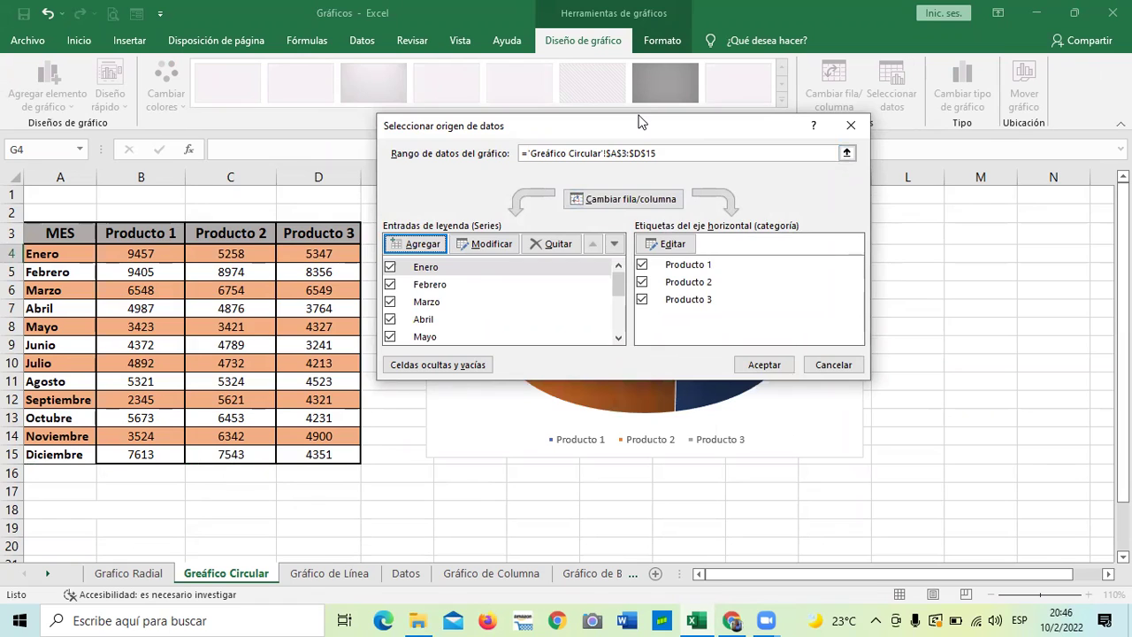
left_click_drag(642, 121, 249, 116)
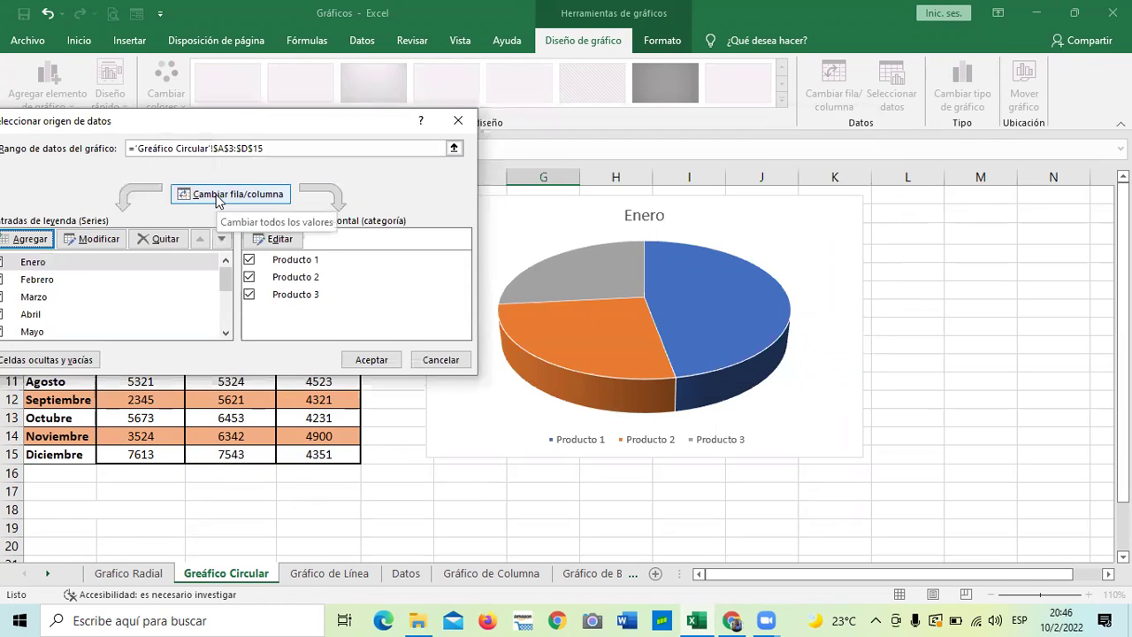
left_click(220, 196)
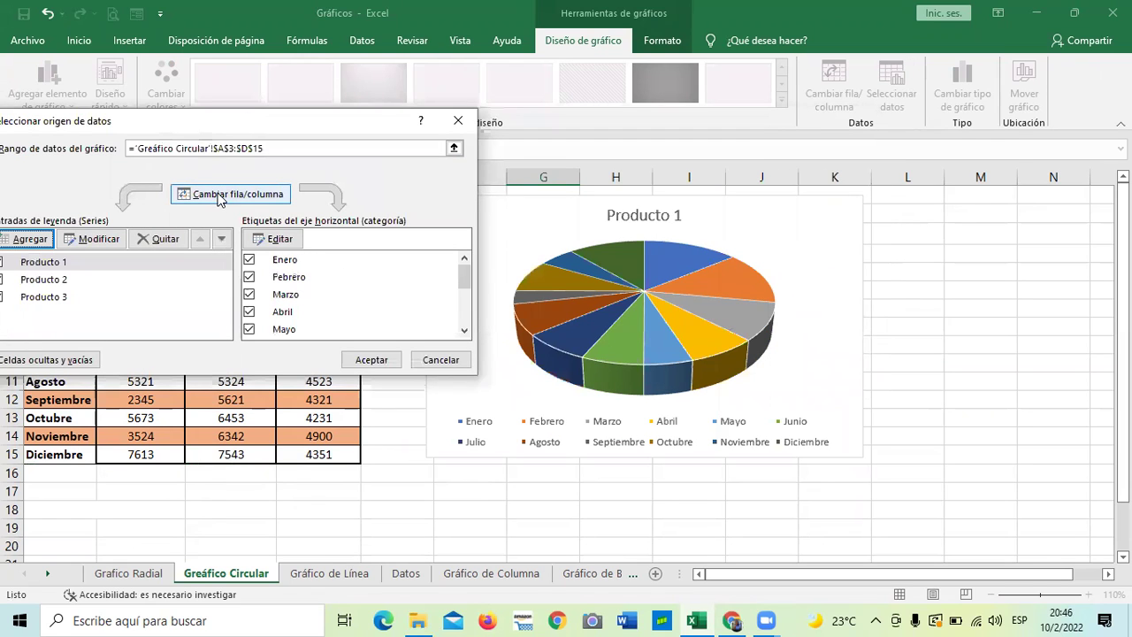
left_click(219, 196)
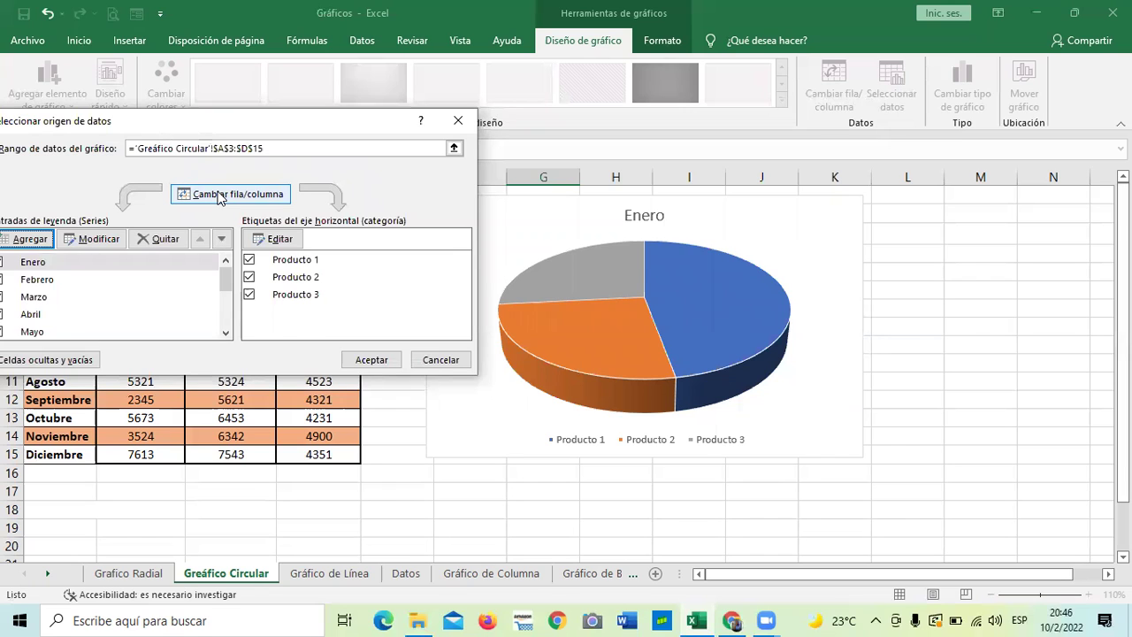
left_click(219, 197)
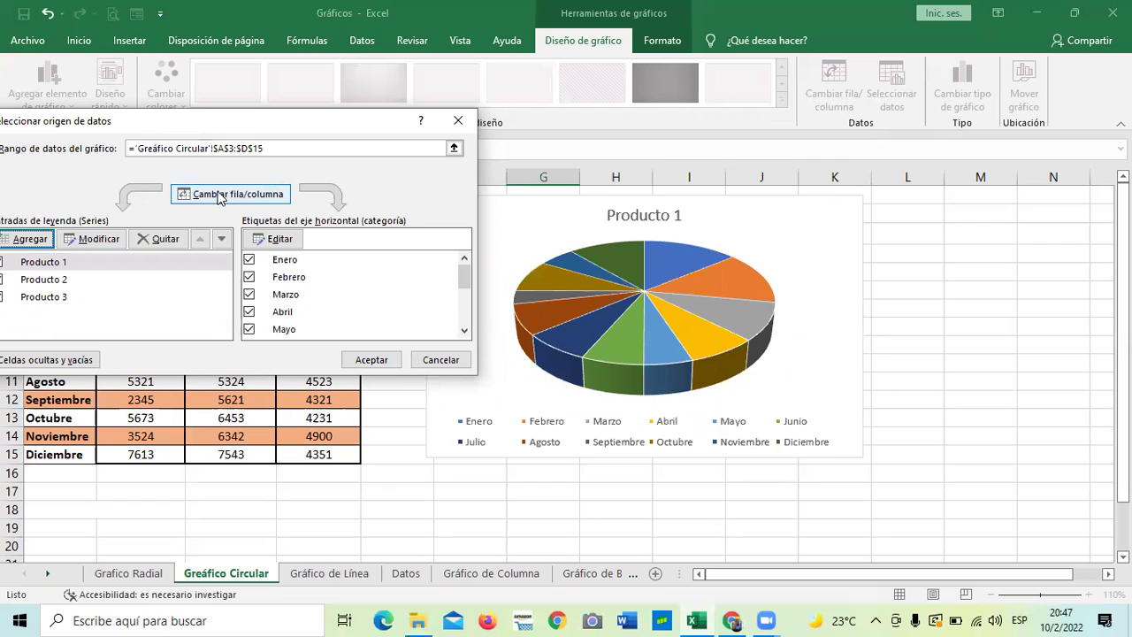
left_click(219, 196)
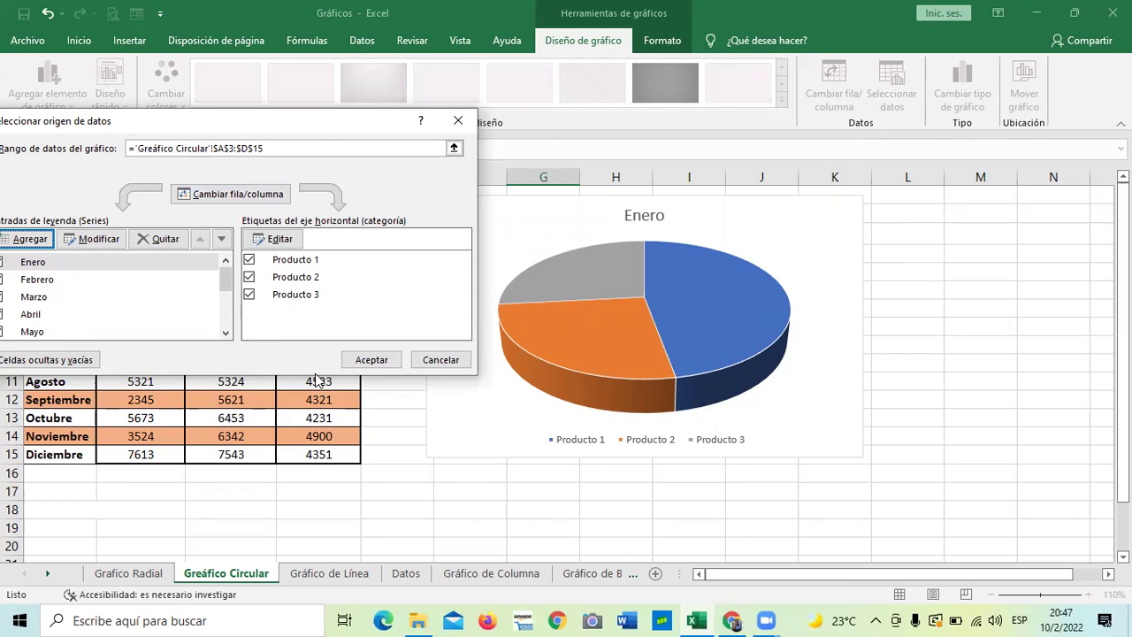
left_click(387, 361)
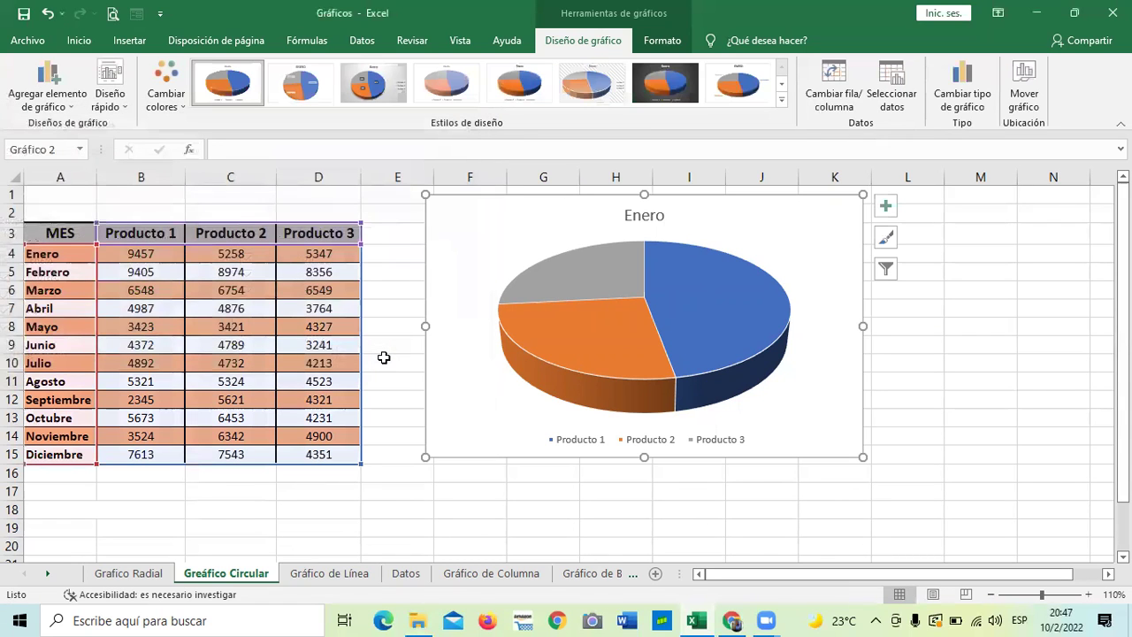
Apply the quick layout with the legend under the title and percentage labels, and swap rows and columns so the months form the slices
left_click(719, 319)
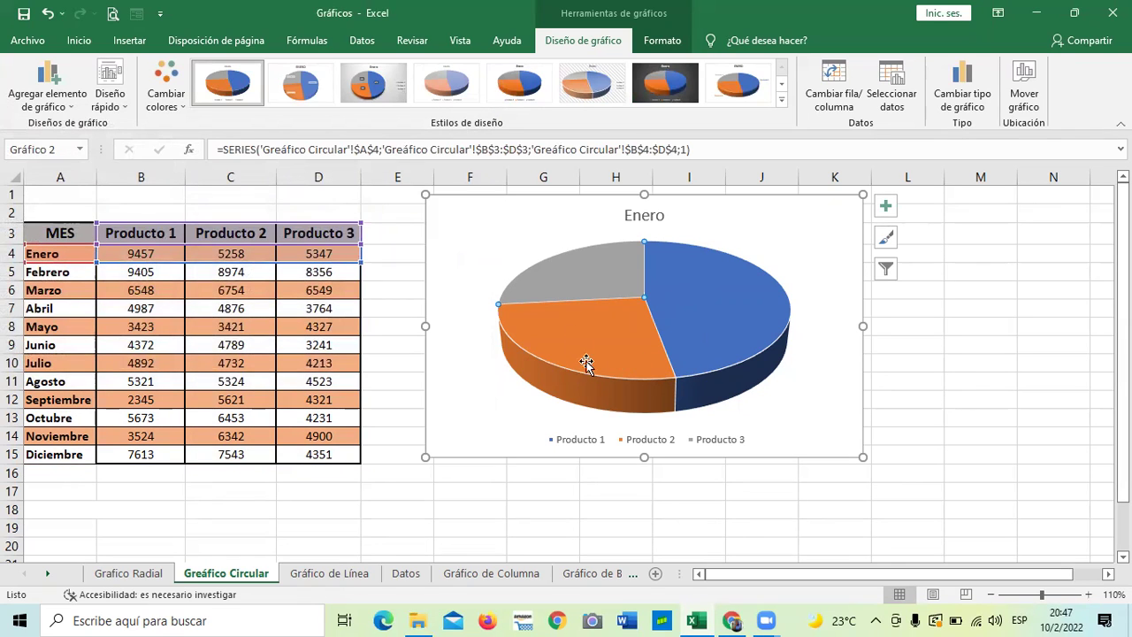
left_click(714, 317)
left_click(110, 96)
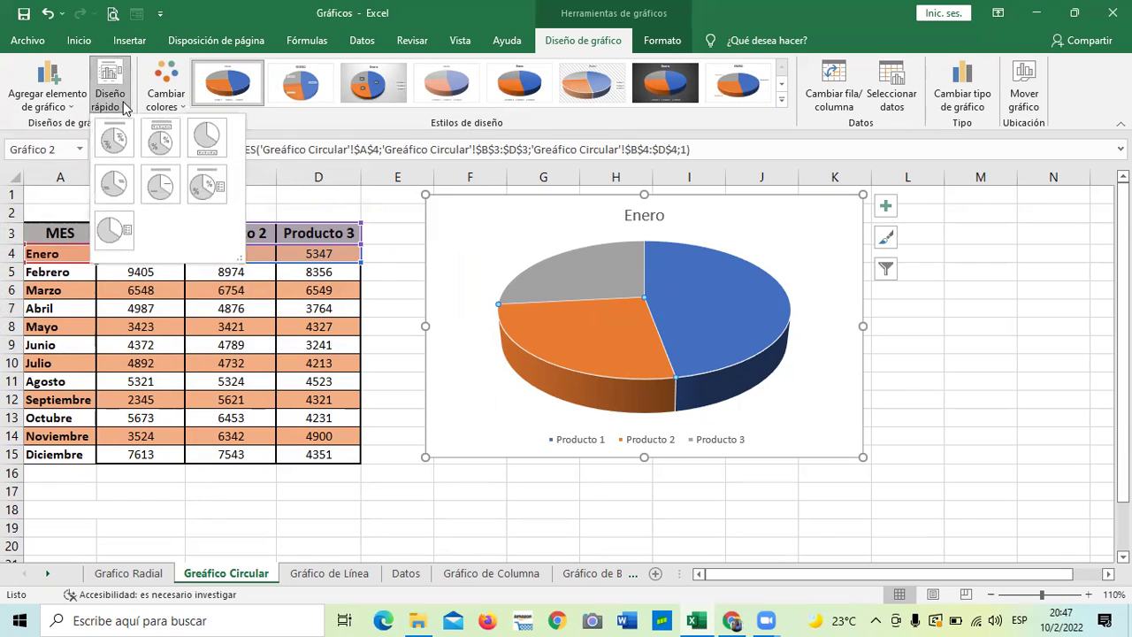
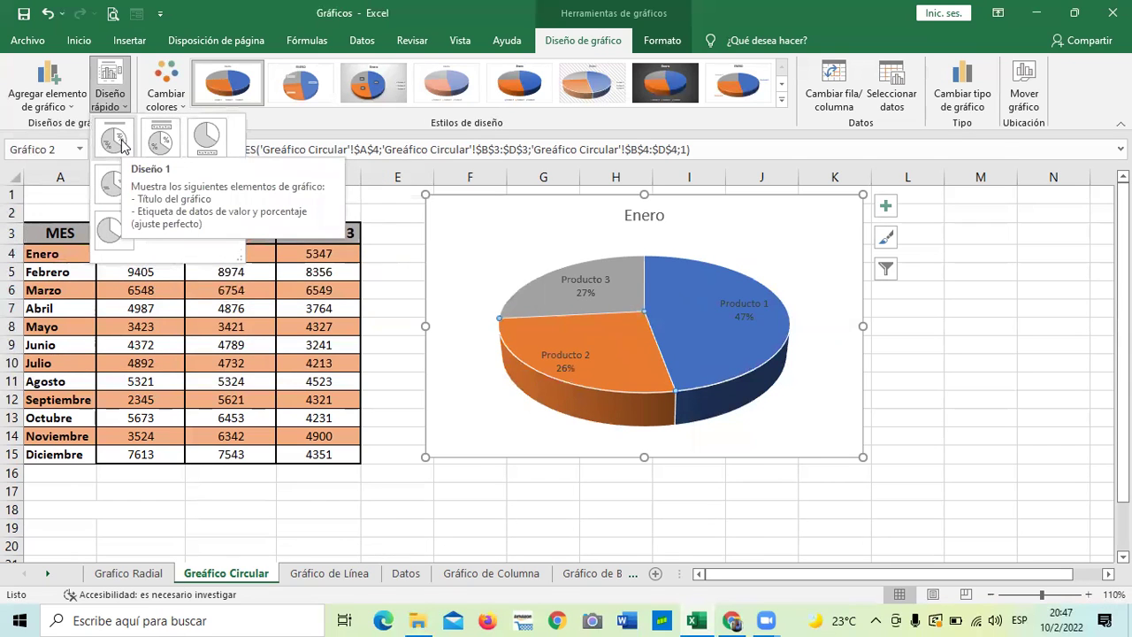
left_click(158, 136)
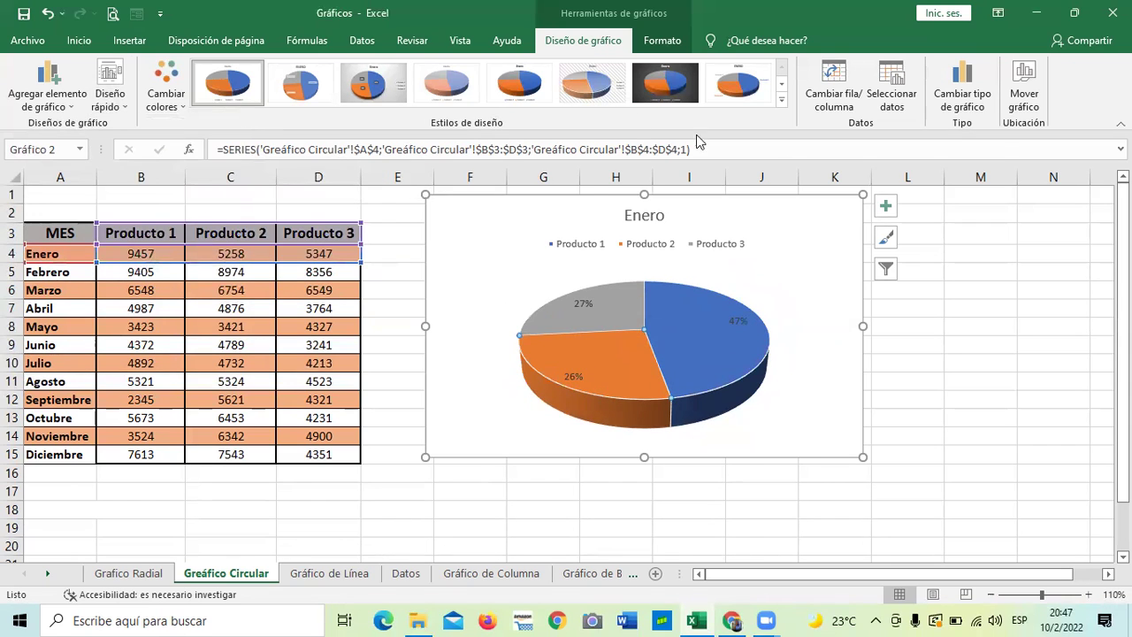
left_click(834, 87)
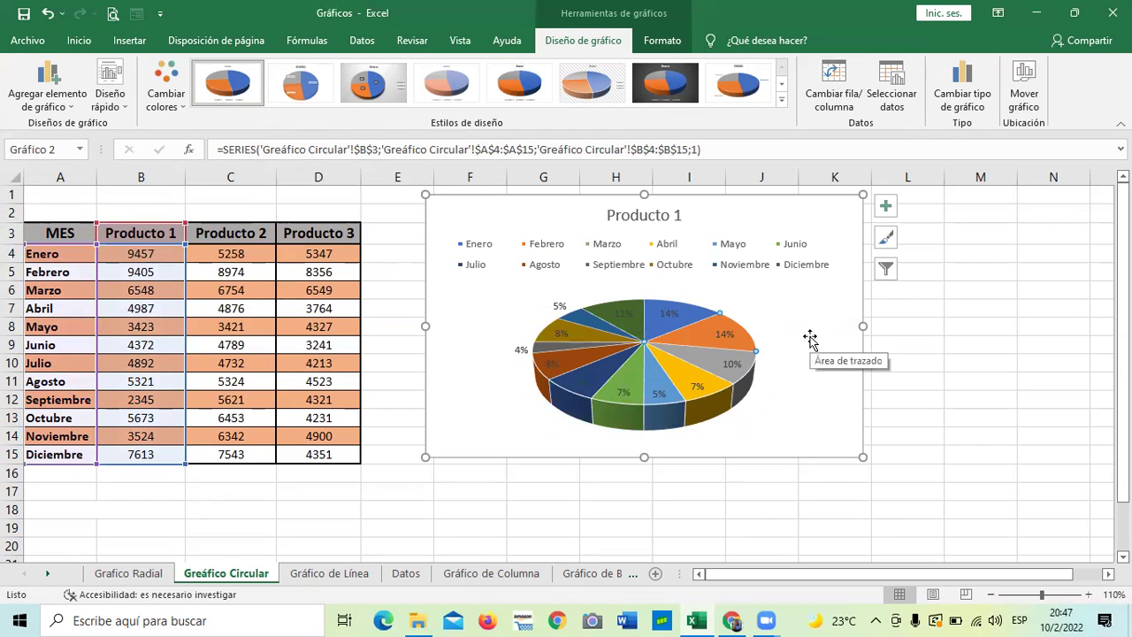
Try out the Producto 2 and Producto 3 series and view the name options in the pie chart's filters, without applying a selection
left_click(660, 216)
left_click(232, 232)
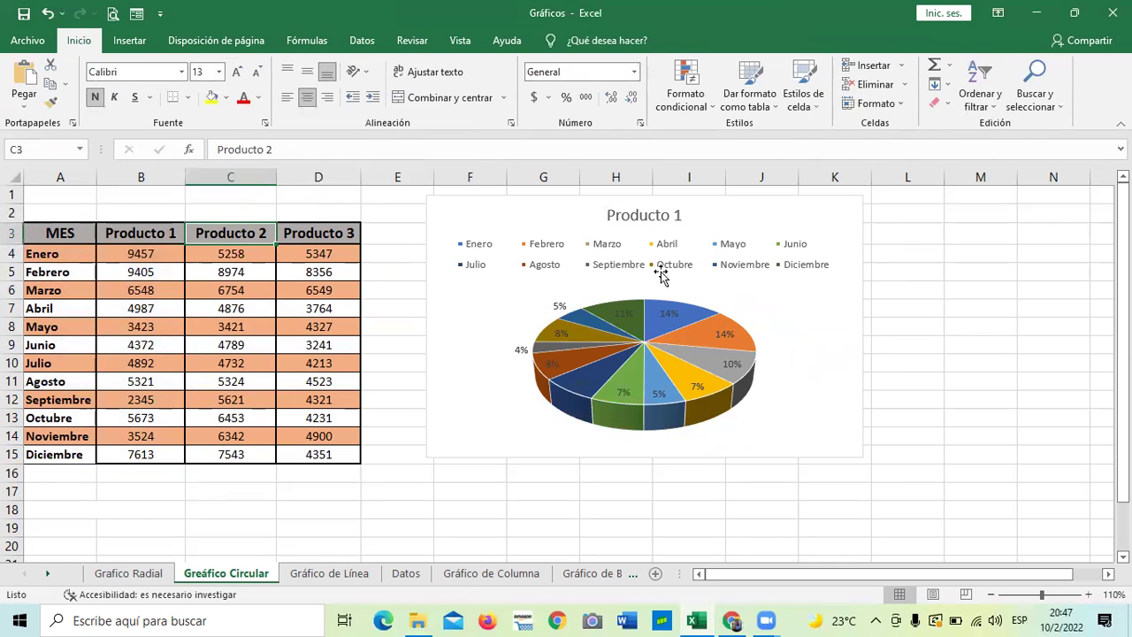
left_click(659, 366)
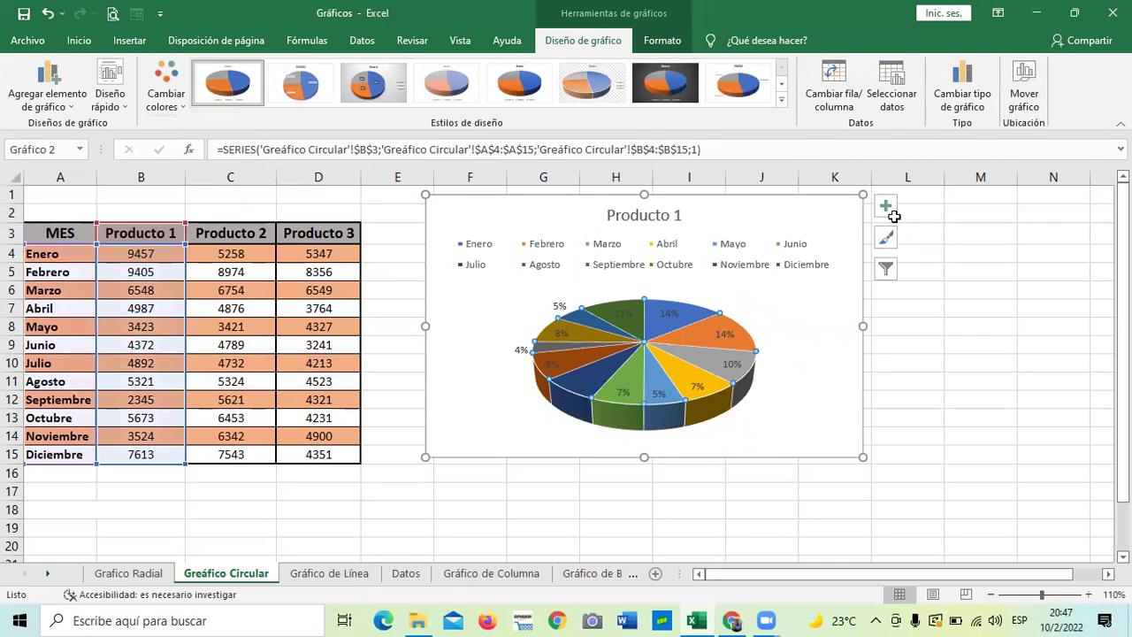
left_click(886, 271)
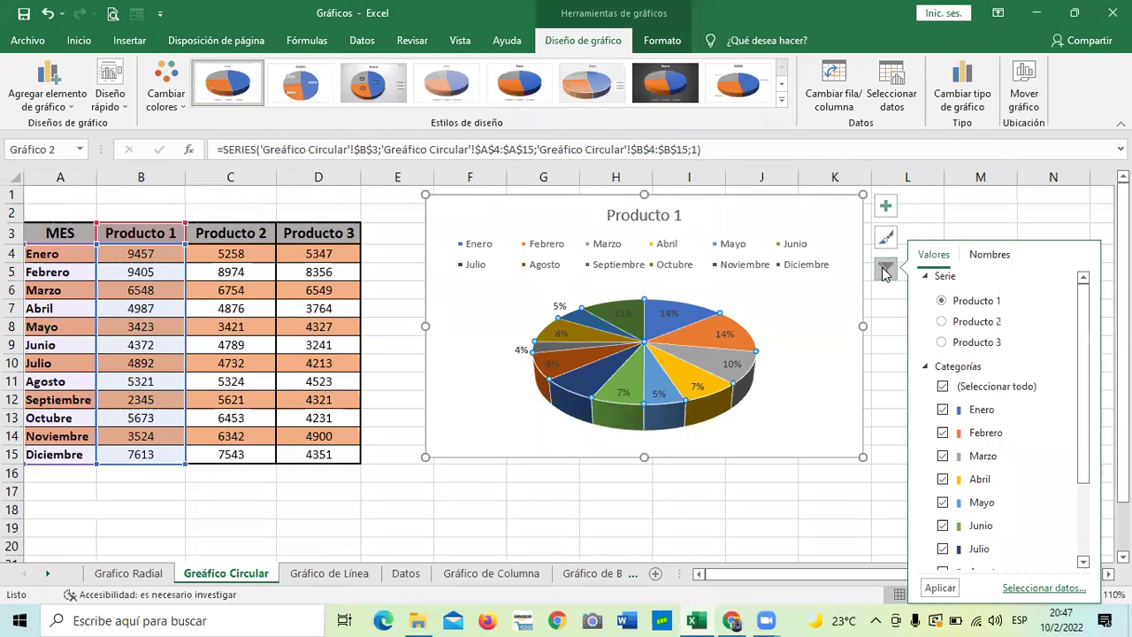
left_click(941, 322)
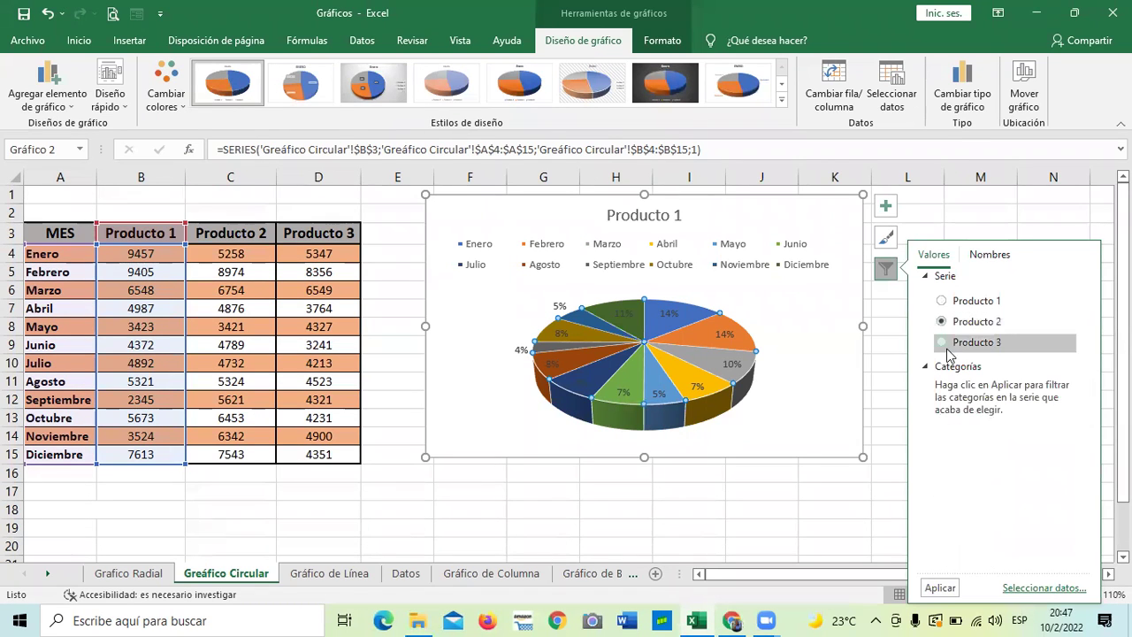
left_click(942, 299)
left_click(980, 256)
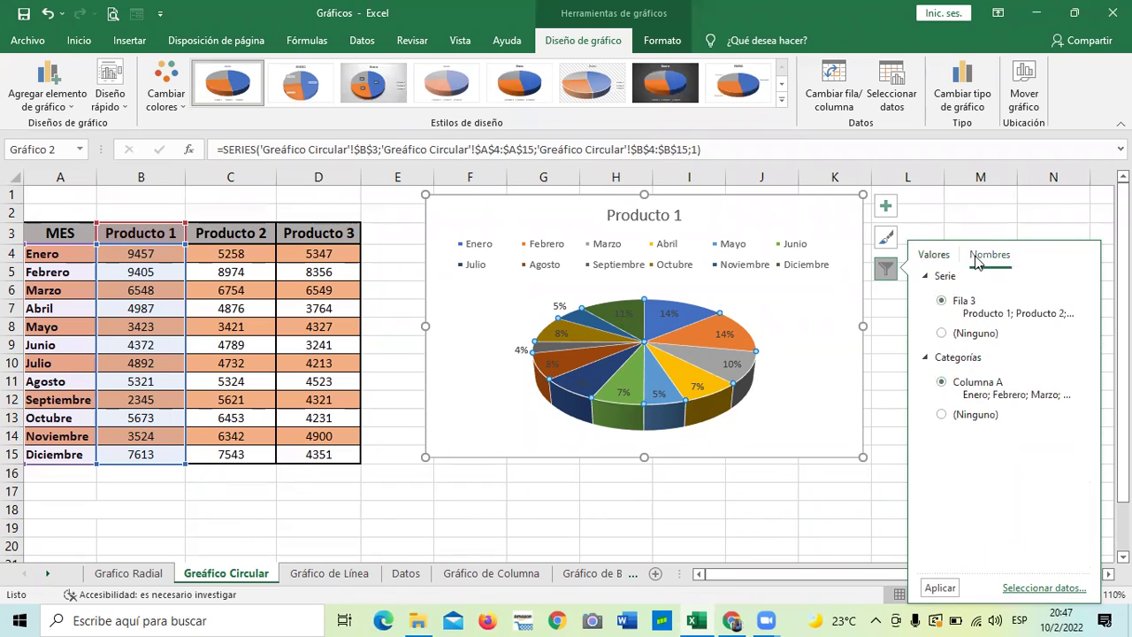
left_click(935, 257)
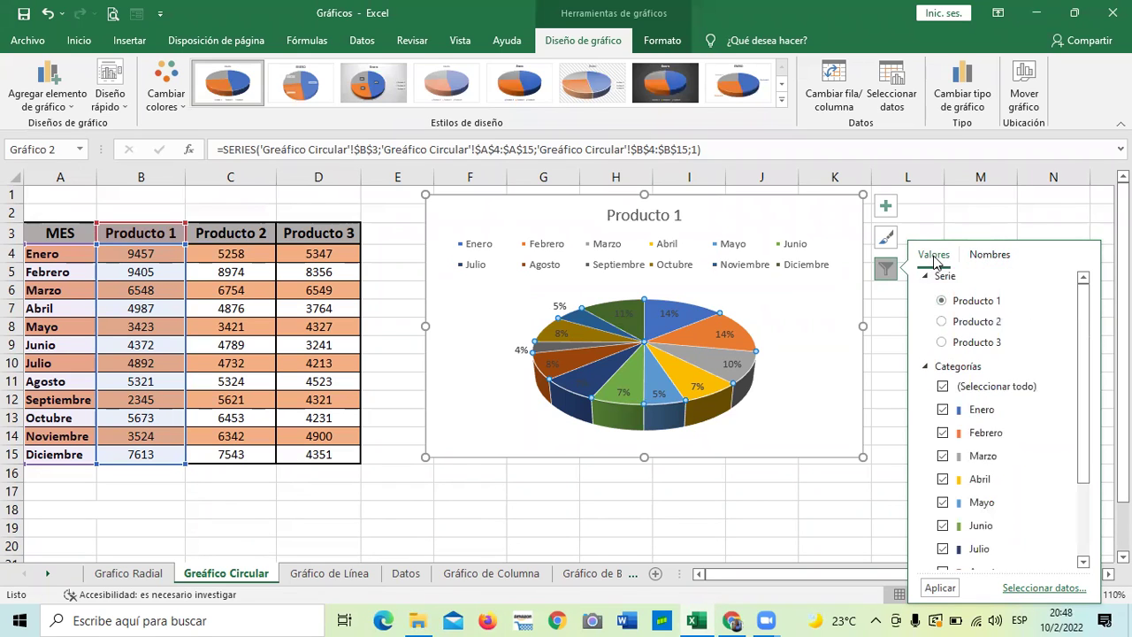
left_click(943, 343)
left_click(941, 322)
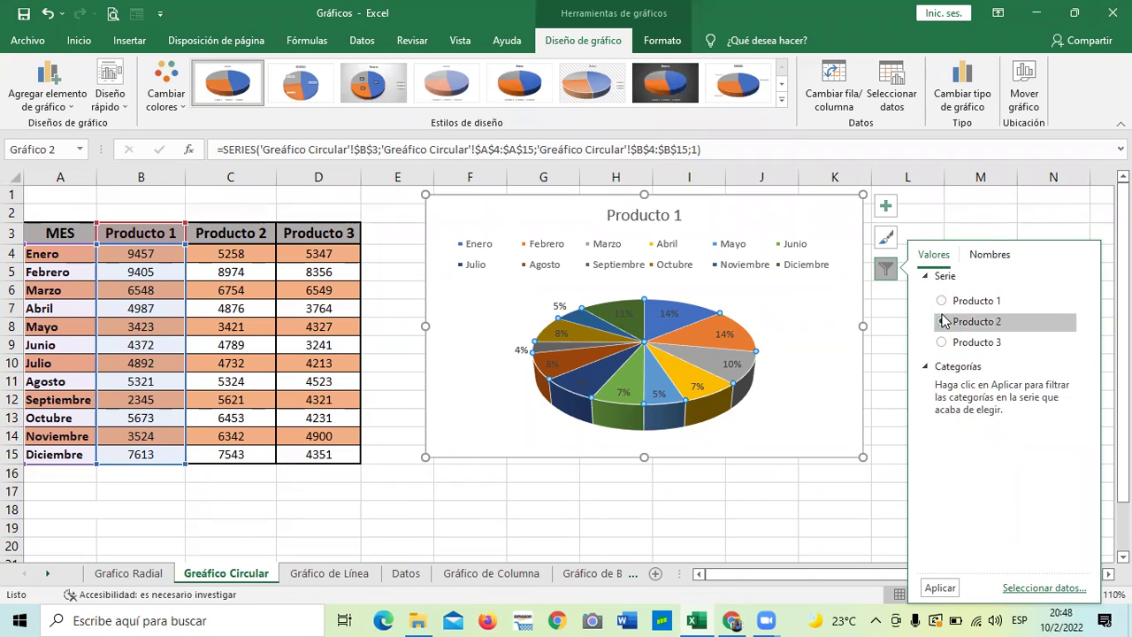
left_click(925, 209)
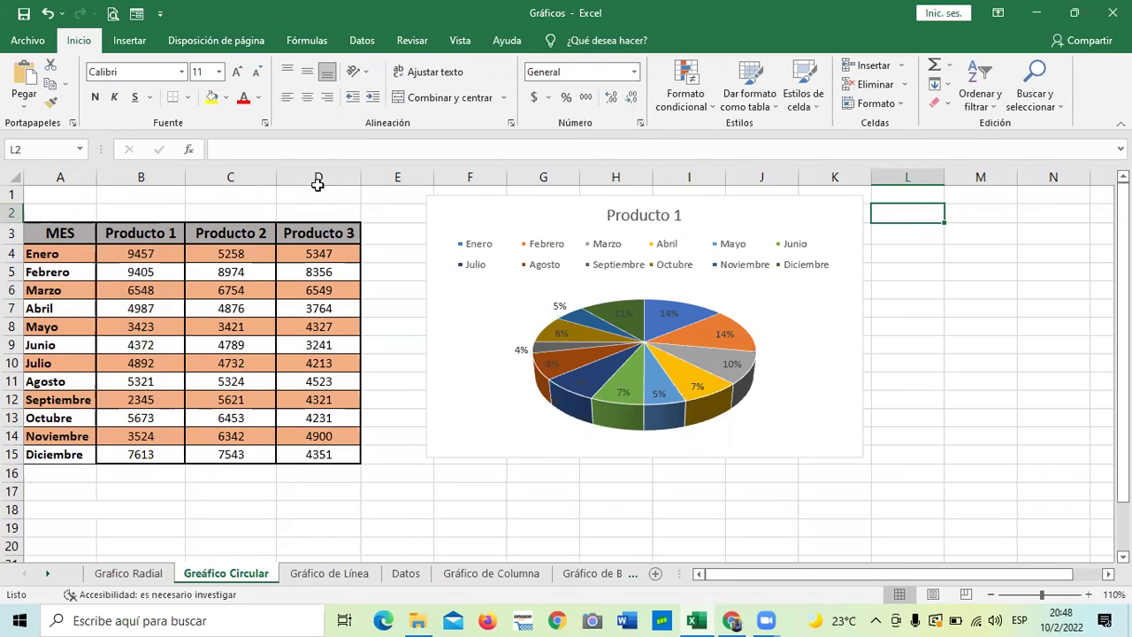
Delete the Producto 1 3D pie chart with percentage labels from the Greáfico Circular sheet
left_click(812, 334)
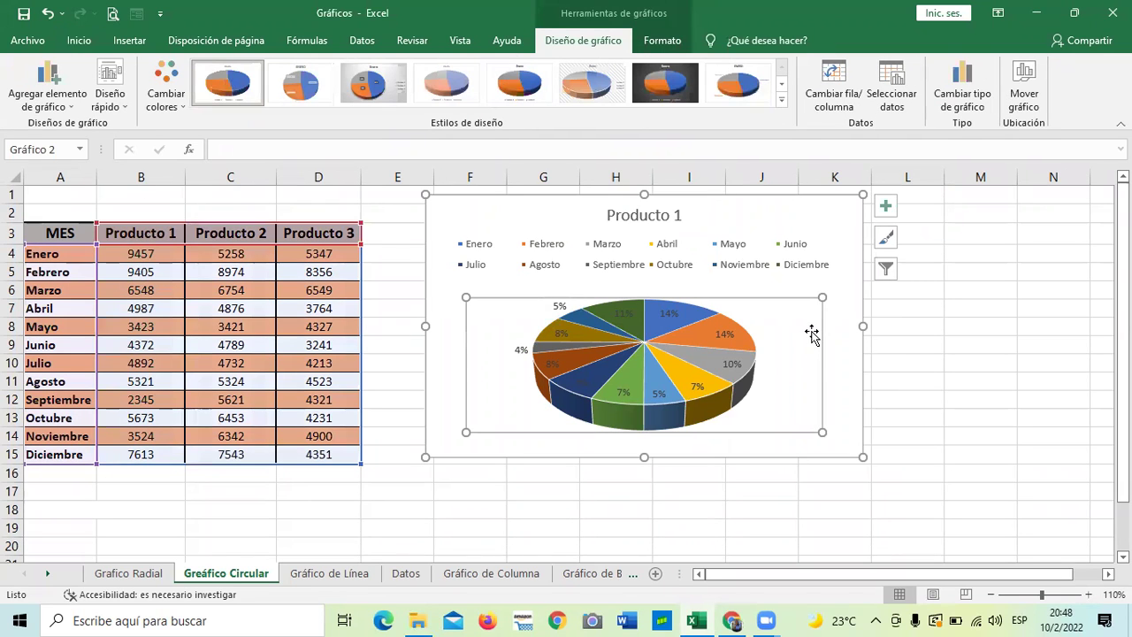
left_click(766, 210)
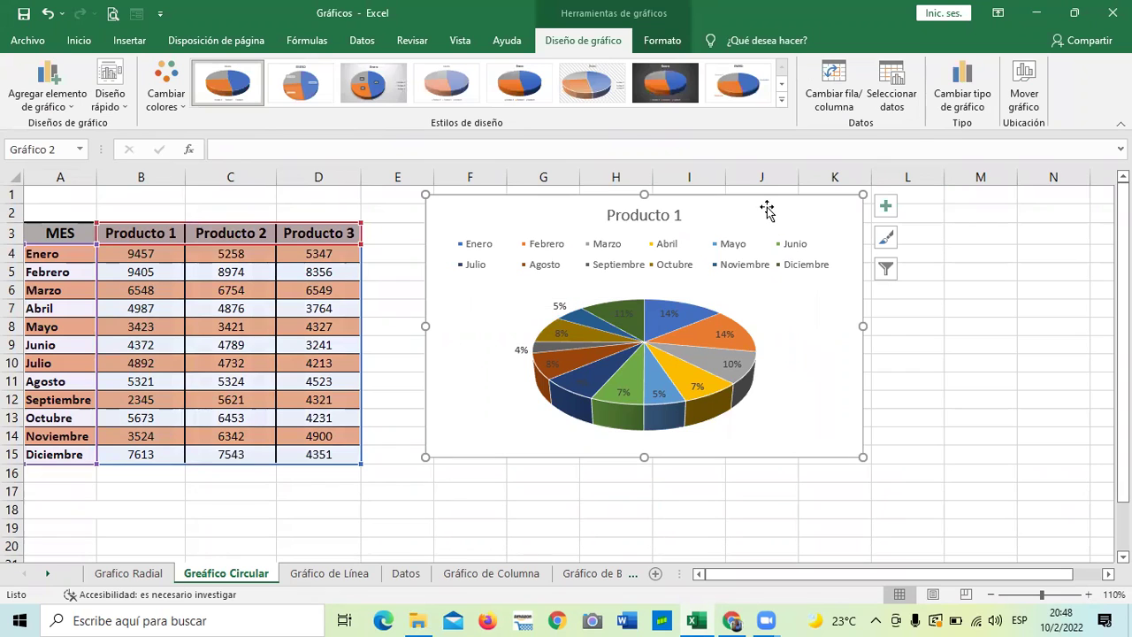
key("Delete")
left_click(710, 321)
left_click(523, 321)
Insert a Circular 3D chart from the range A3:D15 using the full chart list and place it beside the table, over columns E to K
left_click_drag(62, 232, 327, 454)
left_click(474, 385)
left_click_drag(66, 232, 328, 455)
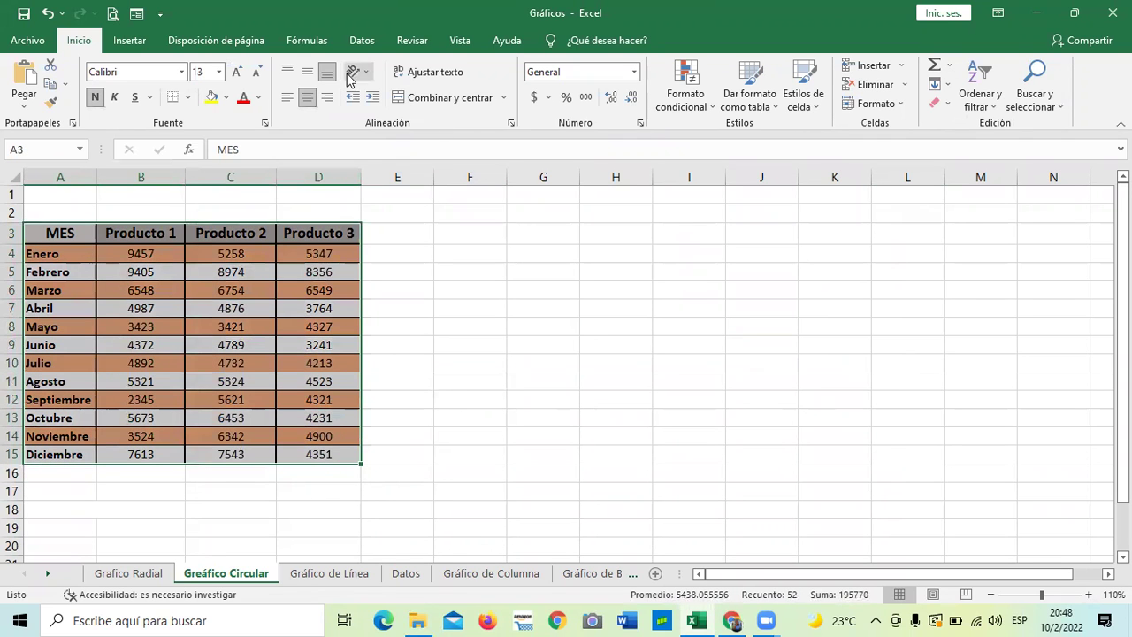
left_click(128, 41)
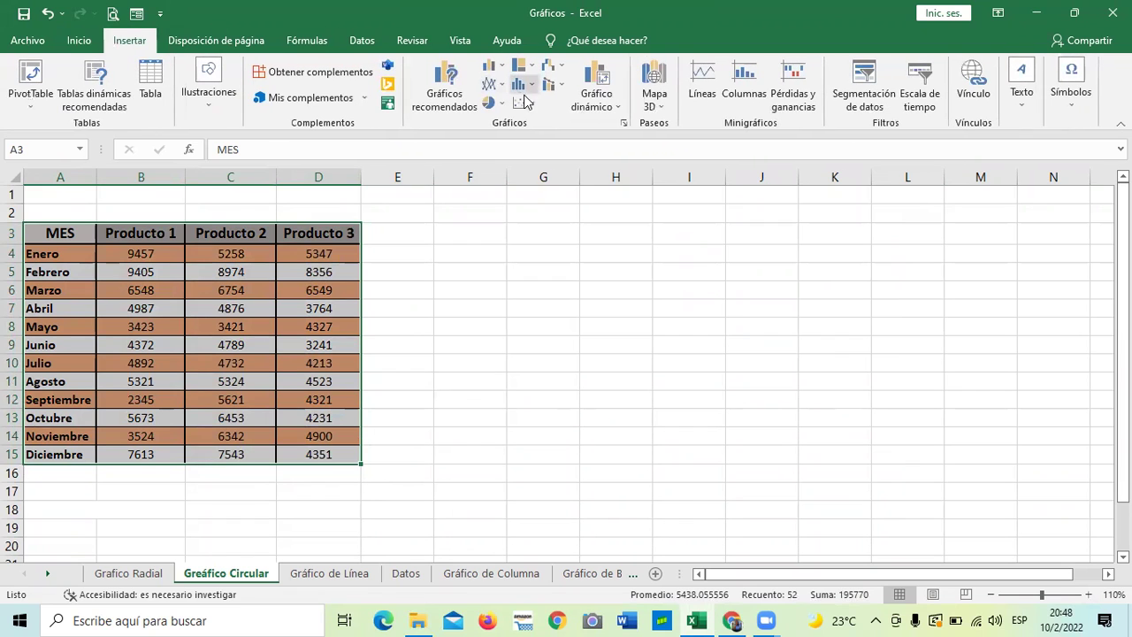
left_click(623, 123)
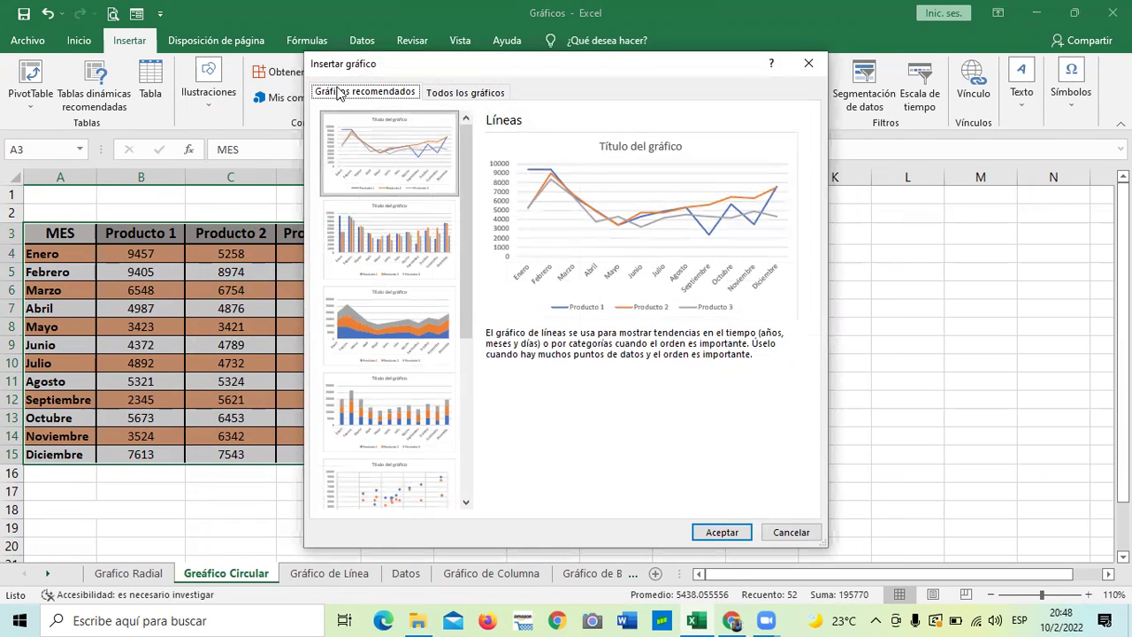
left_click(474, 94)
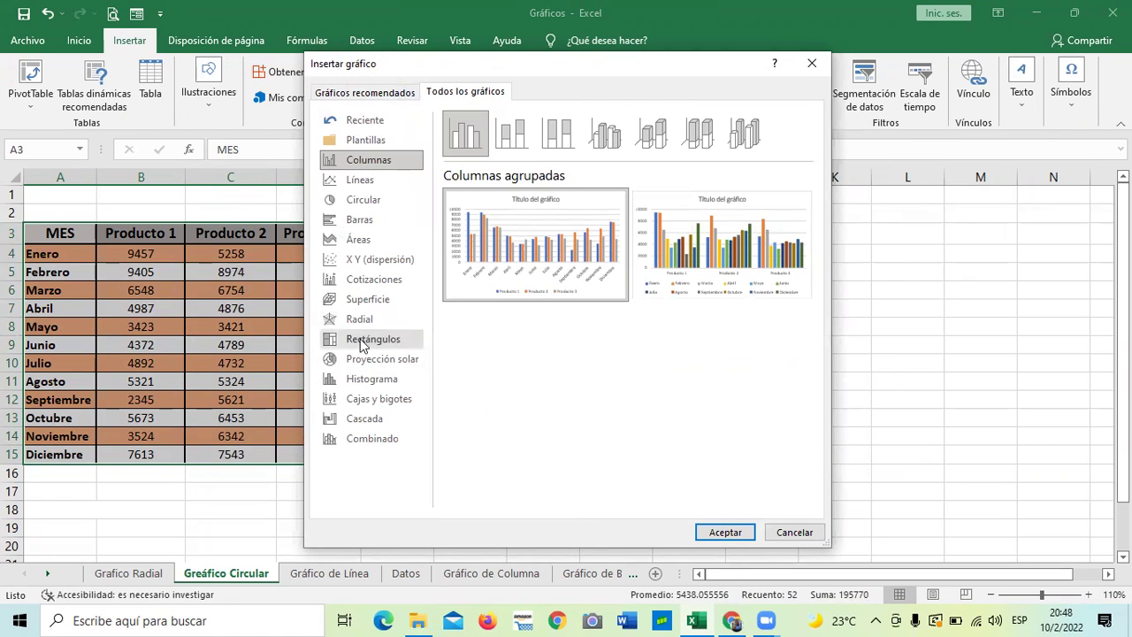
left_click(362, 201)
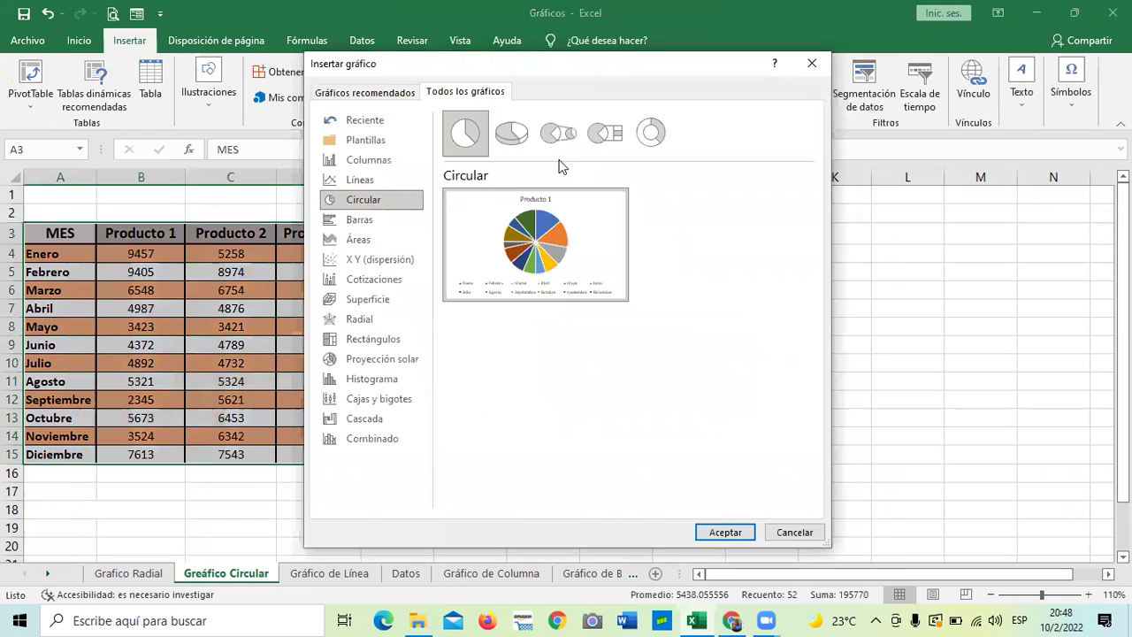
left_click(513, 138)
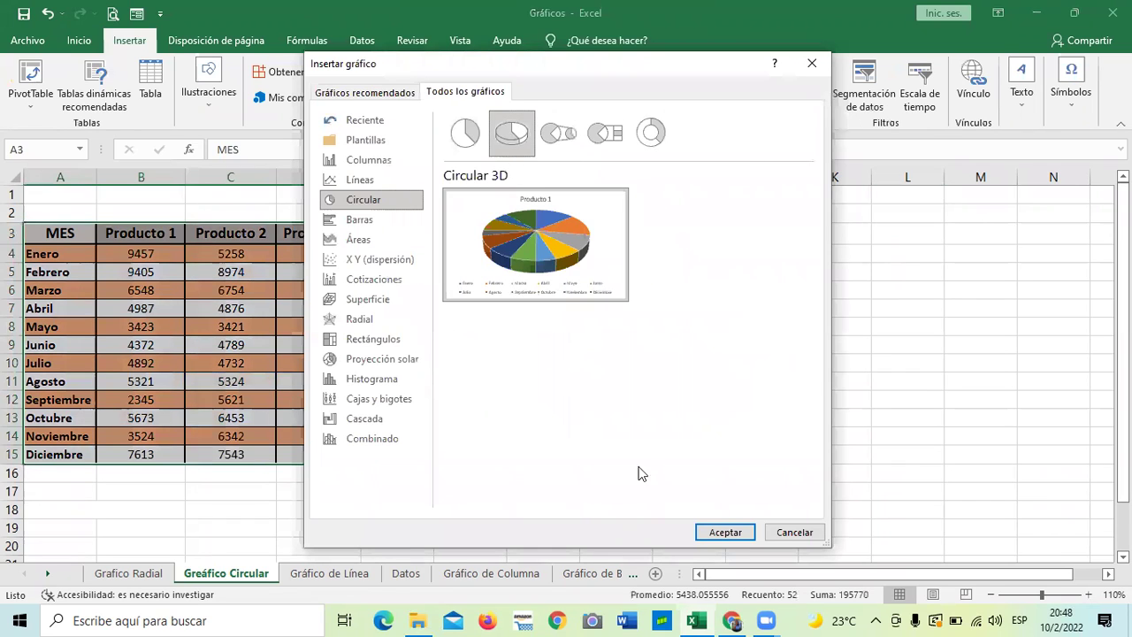
left_click_drag(691, 69, 675, 18)
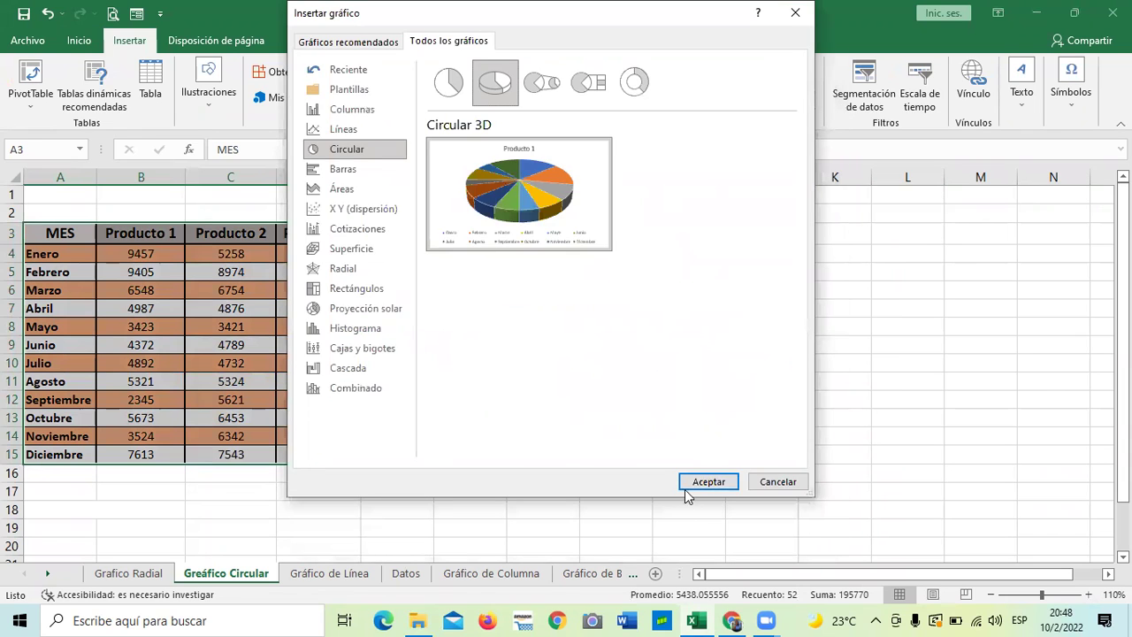
left_click(699, 484)
left_click_drag(635, 250, 715, 204)
left_click_drag(697, 257, 748, 248)
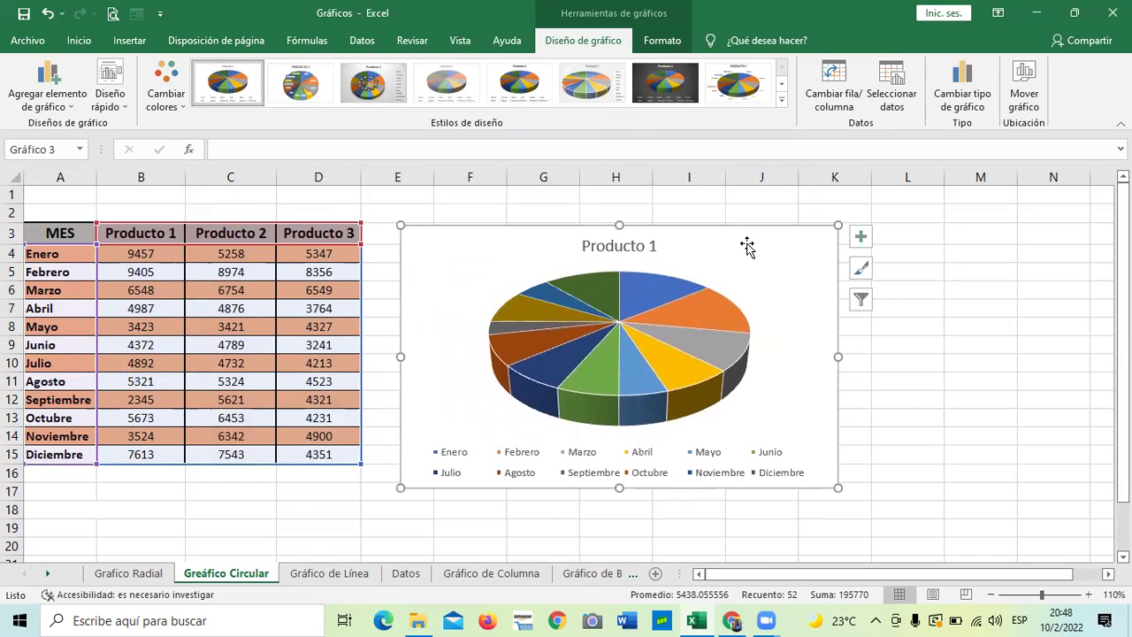
Apply the dark grey style to the 3D pie chart and filter it to the Producto 2 series
left_click(661, 82)
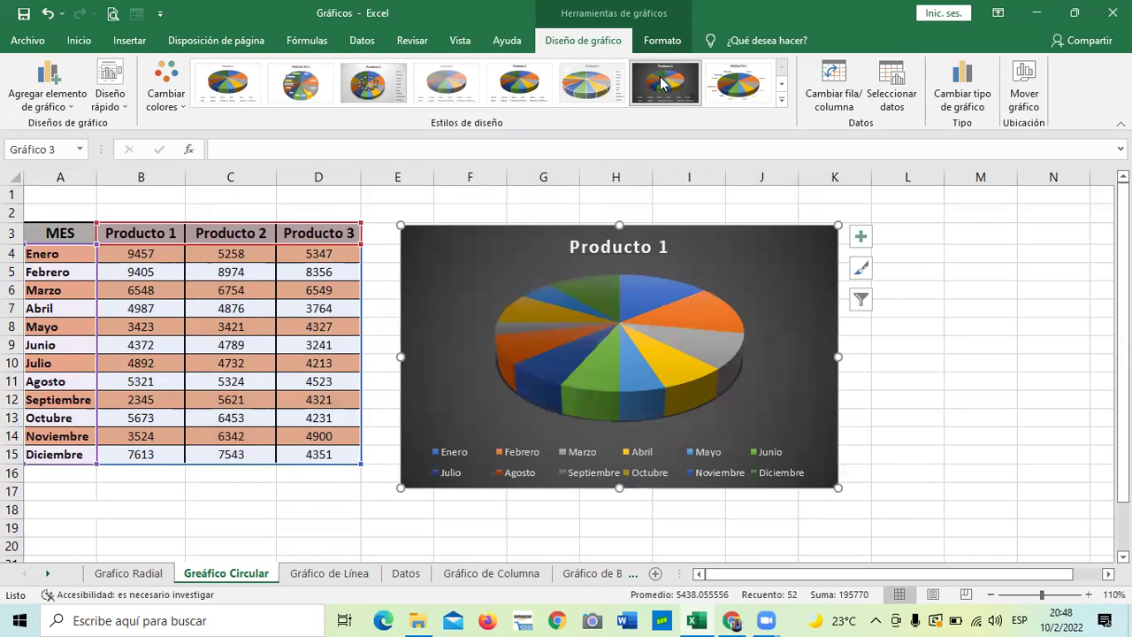
left_click(861, 237)
left_click(861, 237)
left_click(861, 298)
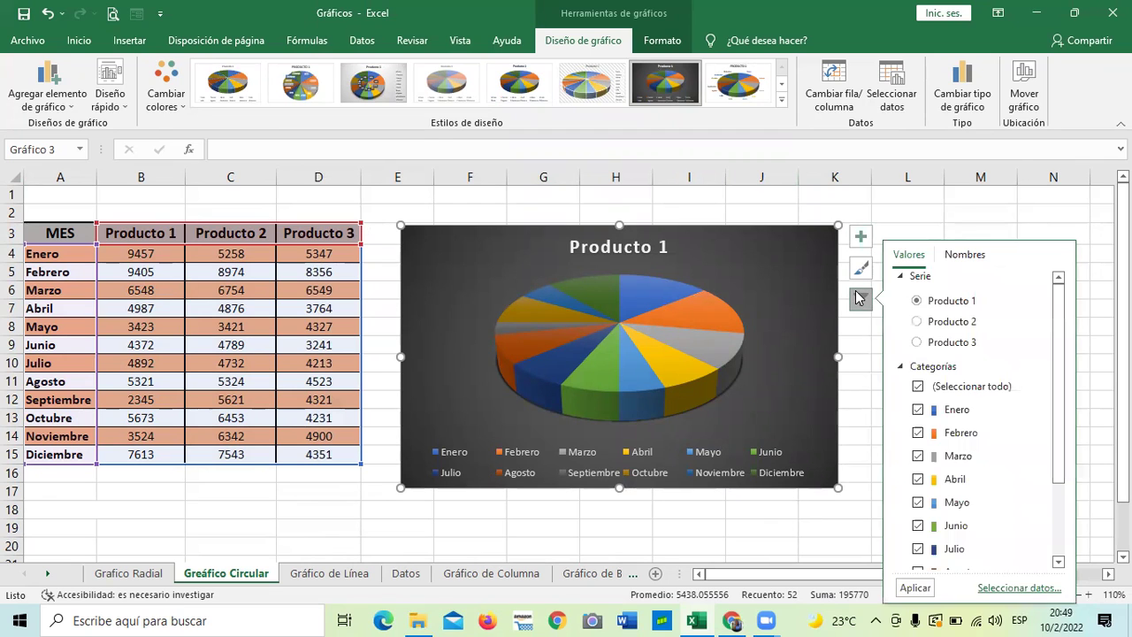
left_click(939, 321)
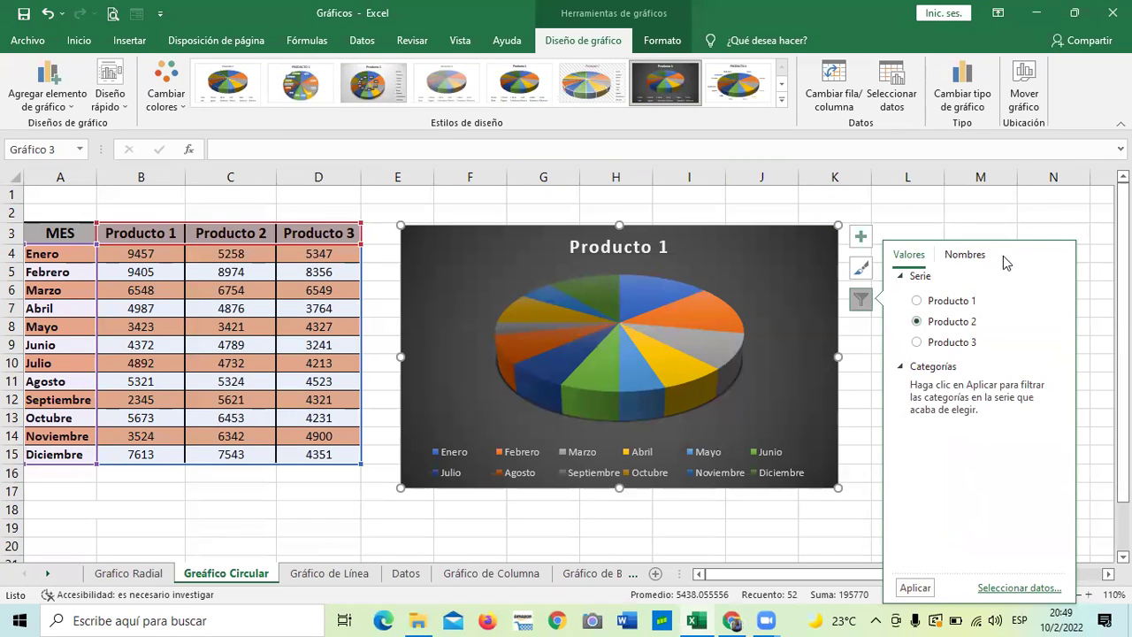
left_click(915, 588)
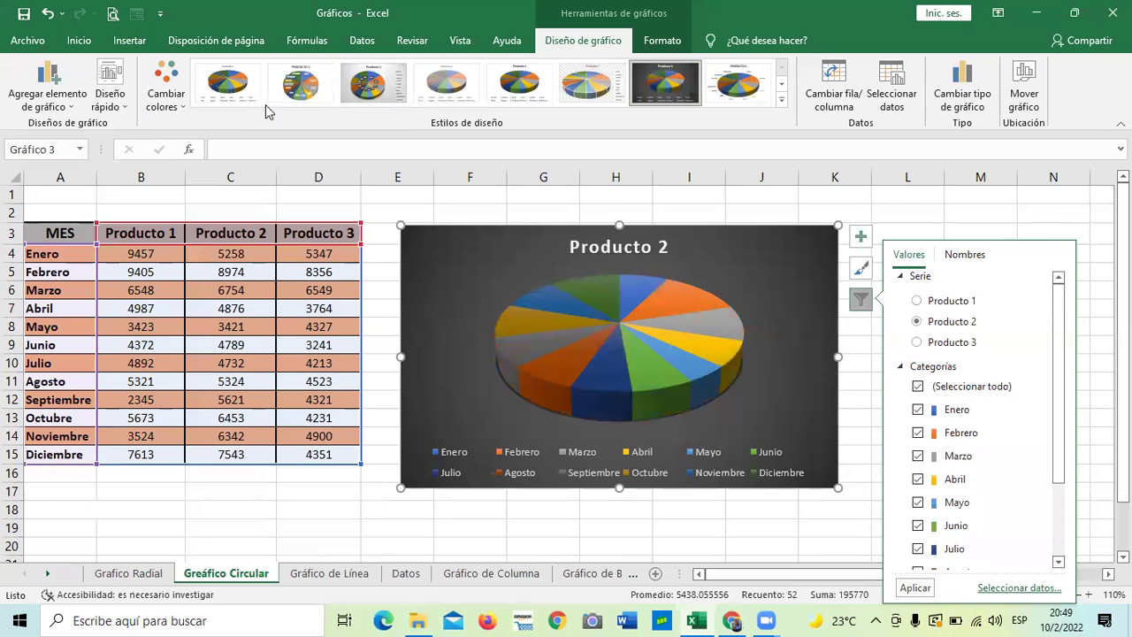
left_click(996, 209)
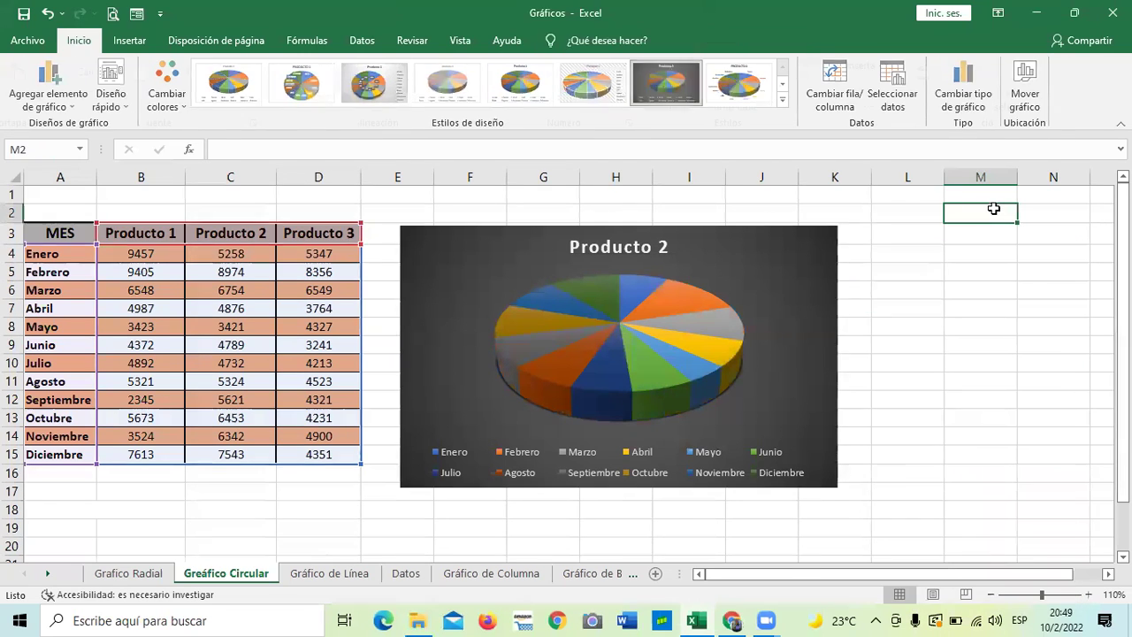
Apply the Diseño 6 quick layout to the pie chart and move it slightly right and up
left_click(664, 387)
left_click(762, 369)
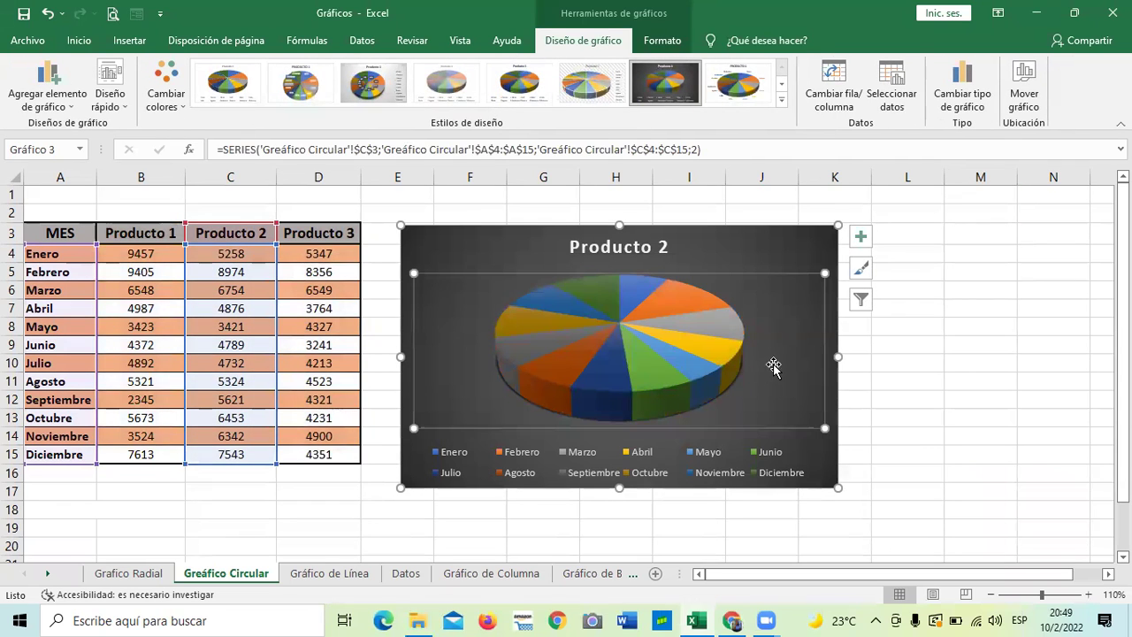
left_click(110, 99)
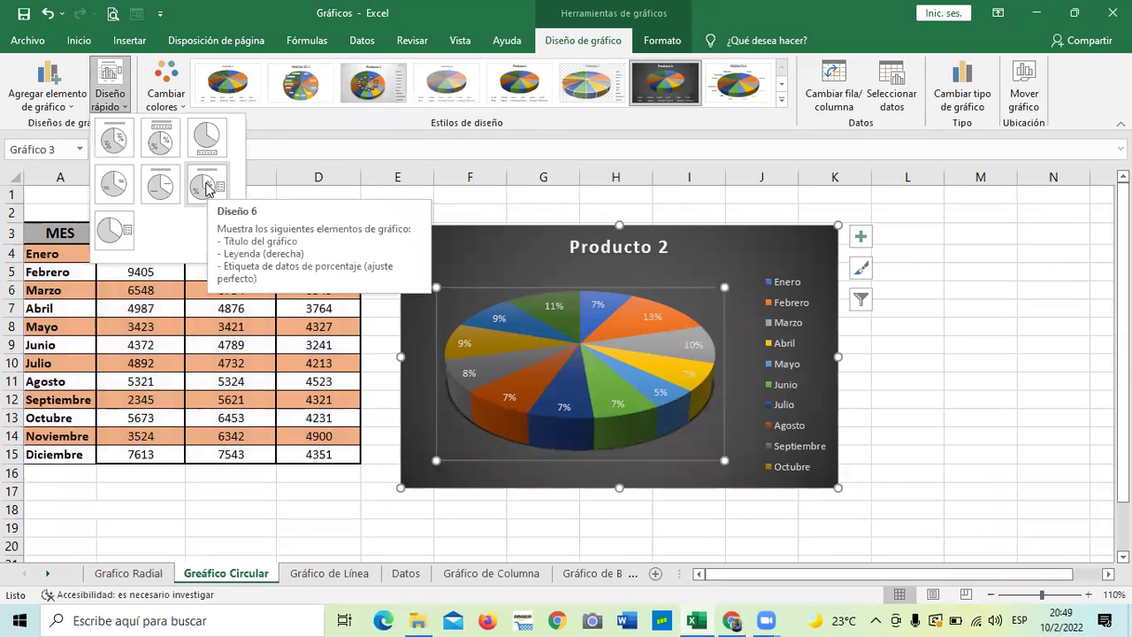
left_click(208, 187)
left_click_drag(763, 247, 782, 236)
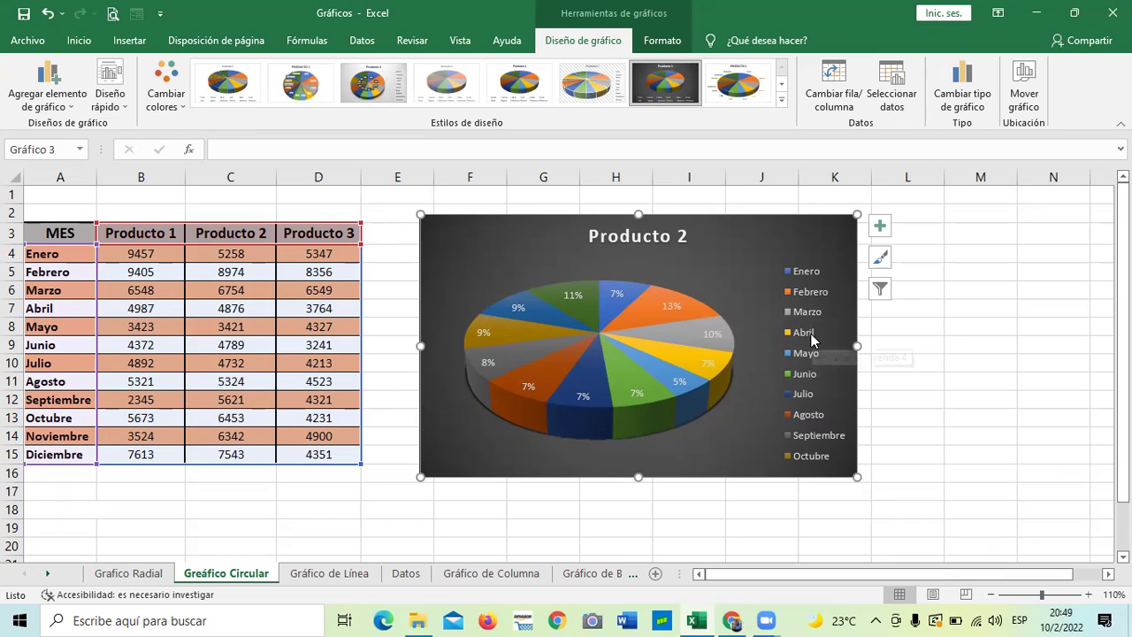
Apply the white style with coloured outside labels, using the quick layout with a title plus month and percentage labels
left_click(656, 236)
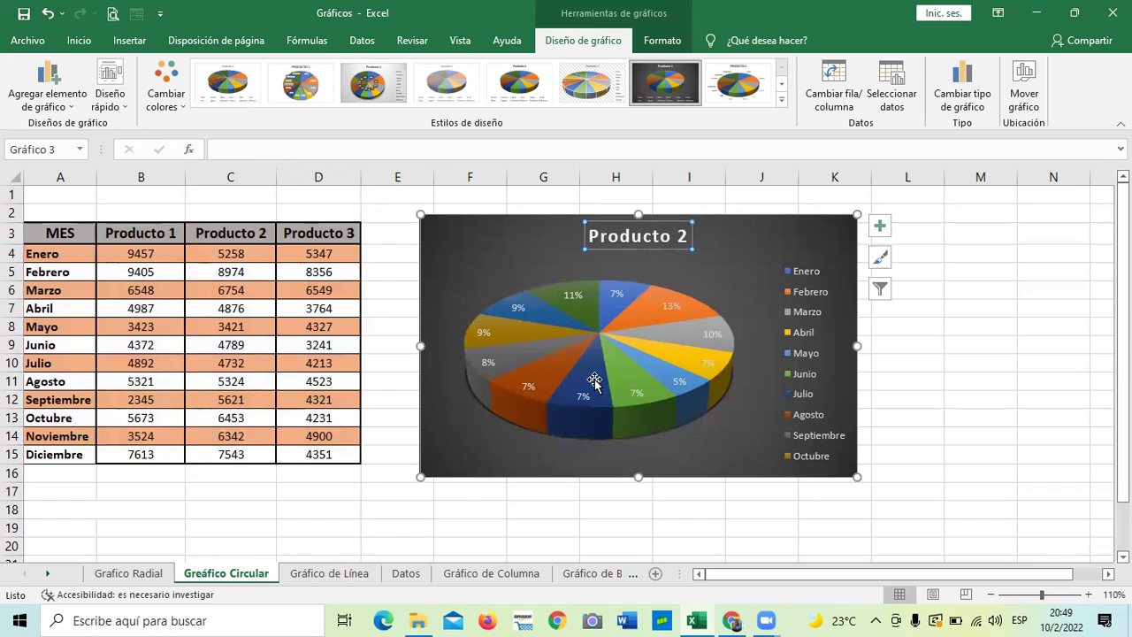
left_click(612, 334)
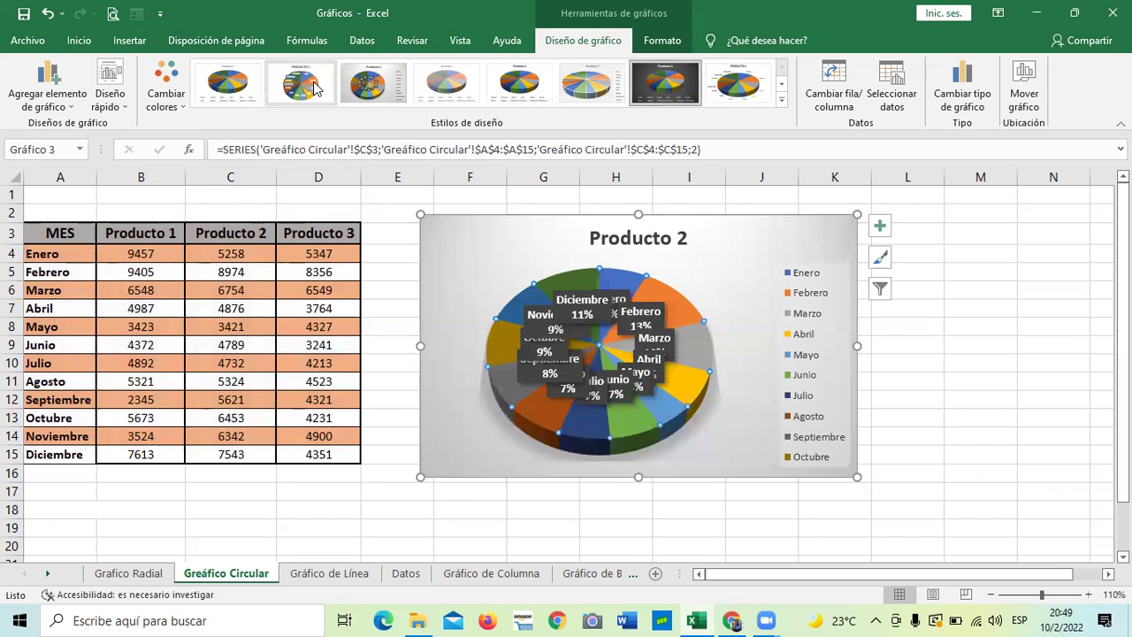
left_click(782, 101)
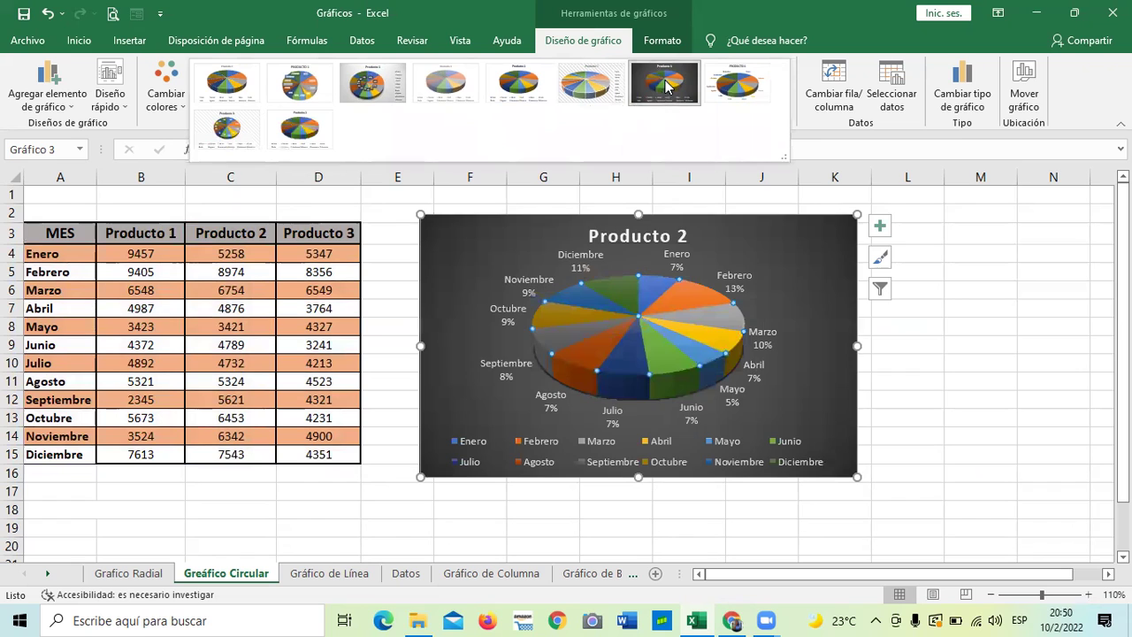
left_click(736, 85)
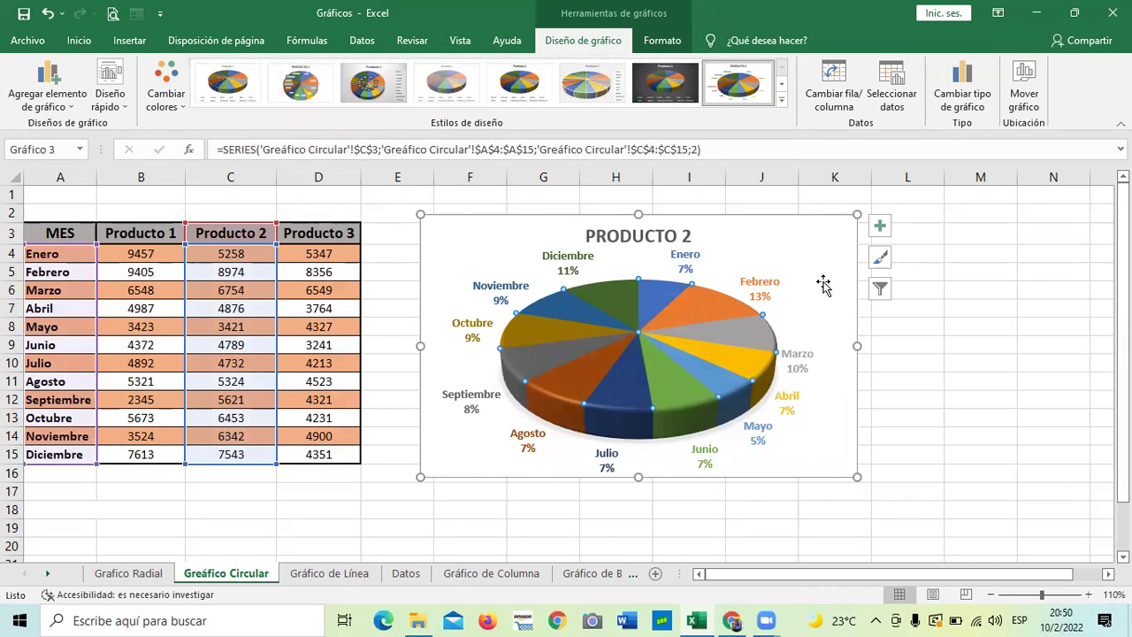
left_click(124, 101)
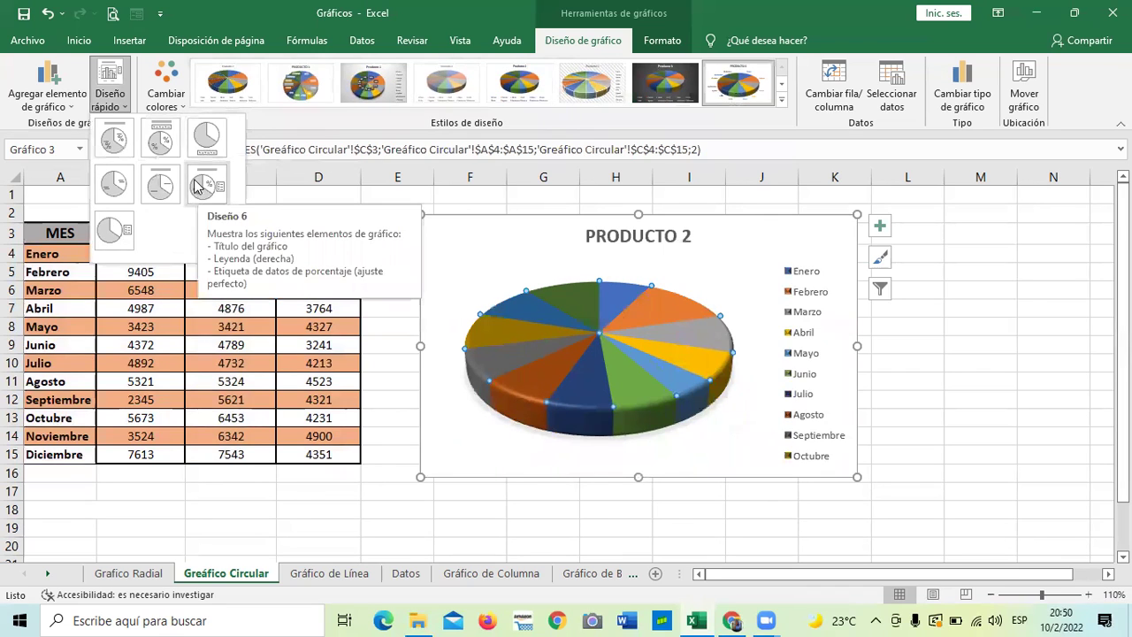
left_click(118, 142)
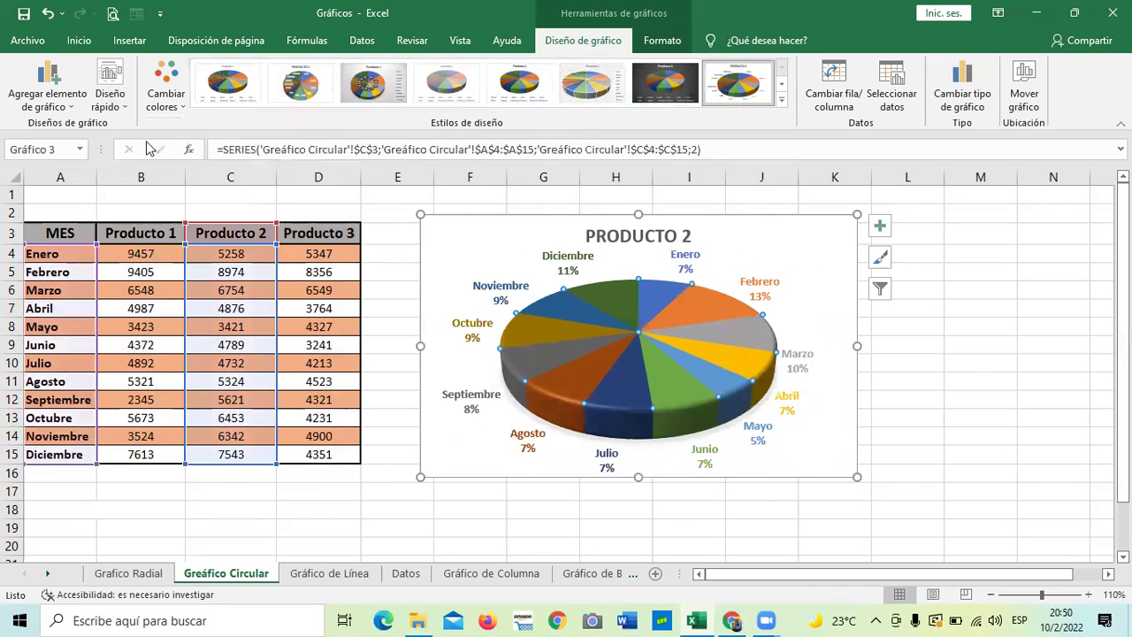
Filter the pie chart to show the Producto 3 series
left_click(881, 290)
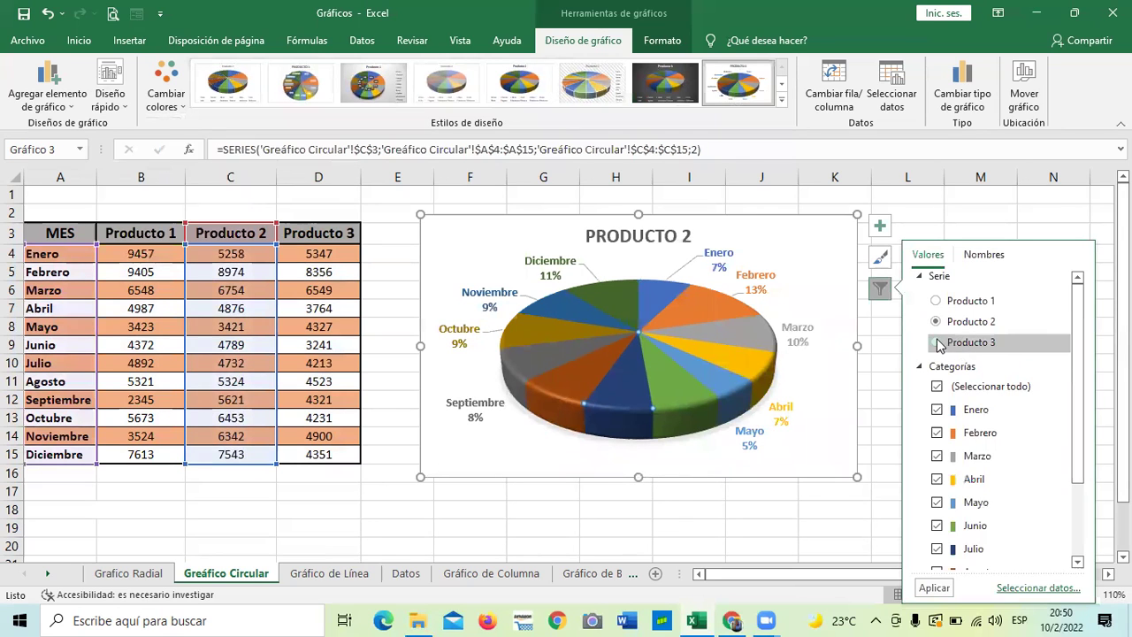
left_click(937, 343)
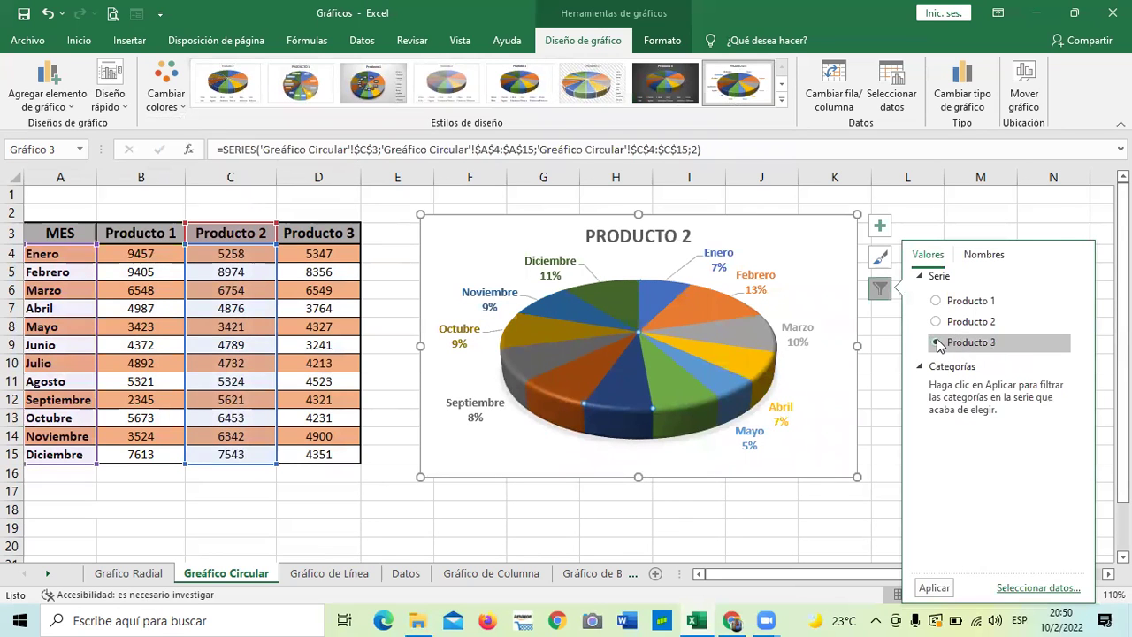
left_click(933, 588)
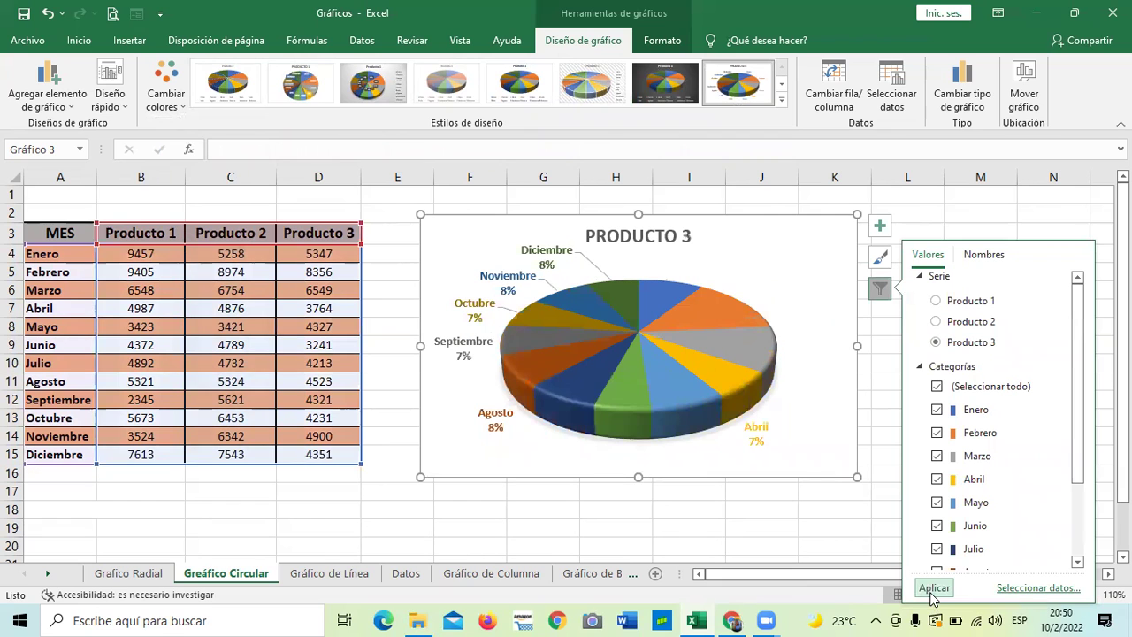
left_click(912, 213)
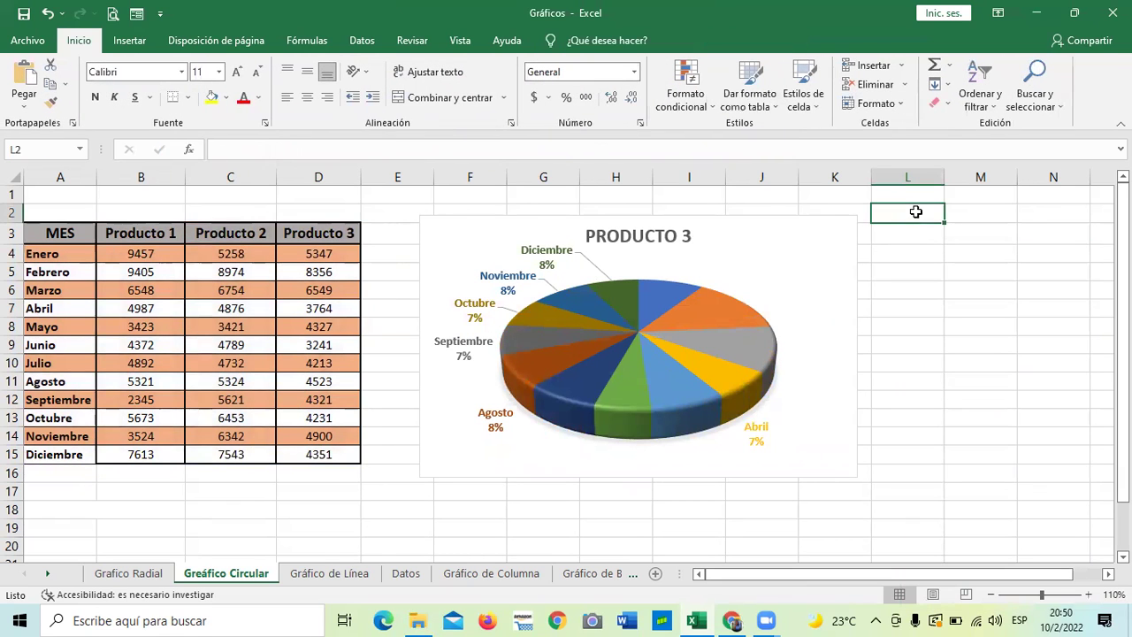
Inspect the Producto 3 pie's slices and data labels, and check which months are included in the chart filters
left_click(718, 296)
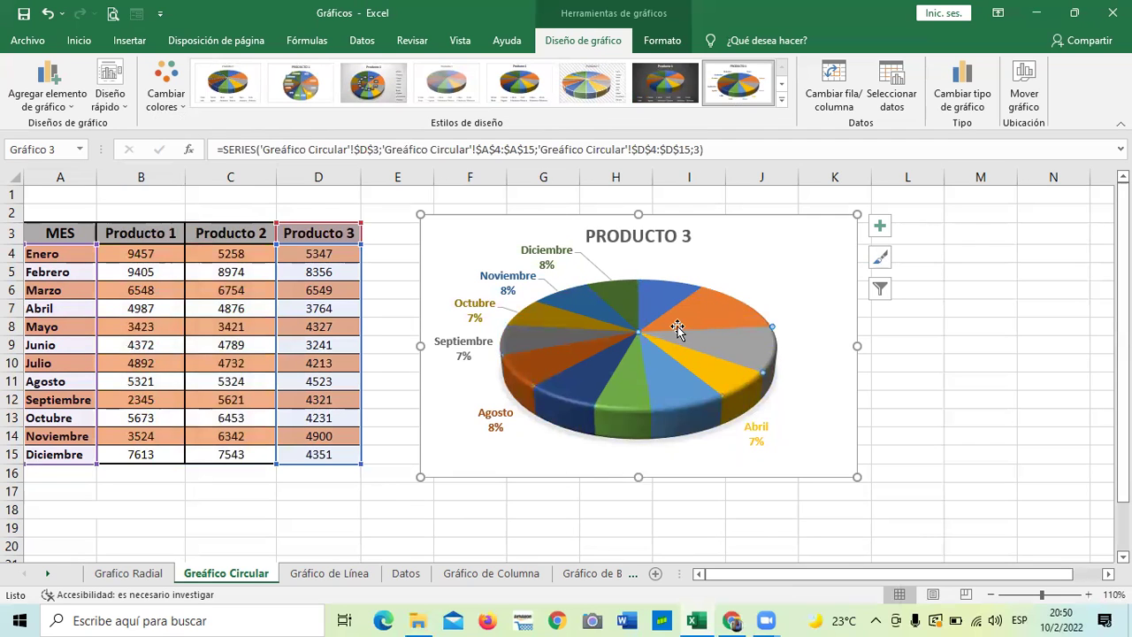
left_click(741, 387)
left_click(718, 292)
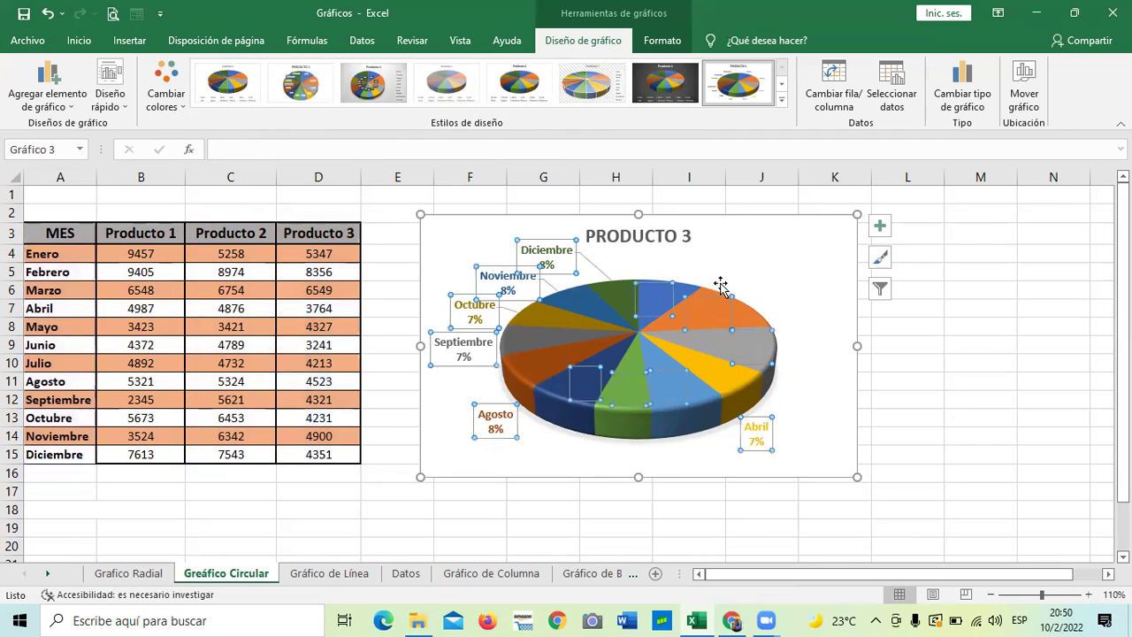
left_click(807, 378)
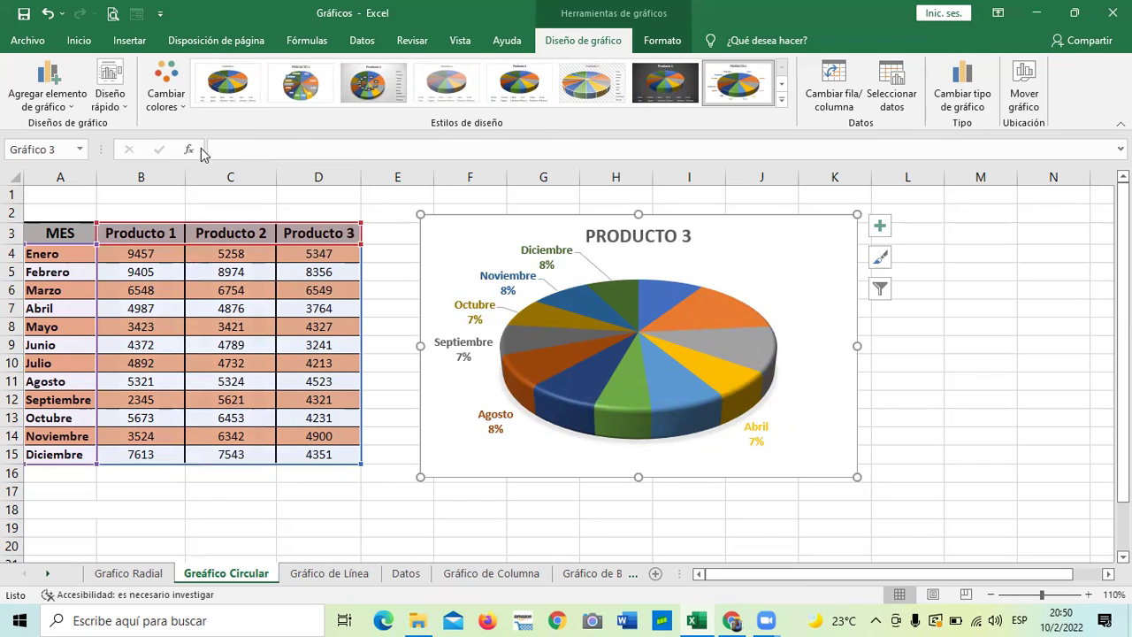
left_click(880, 288)
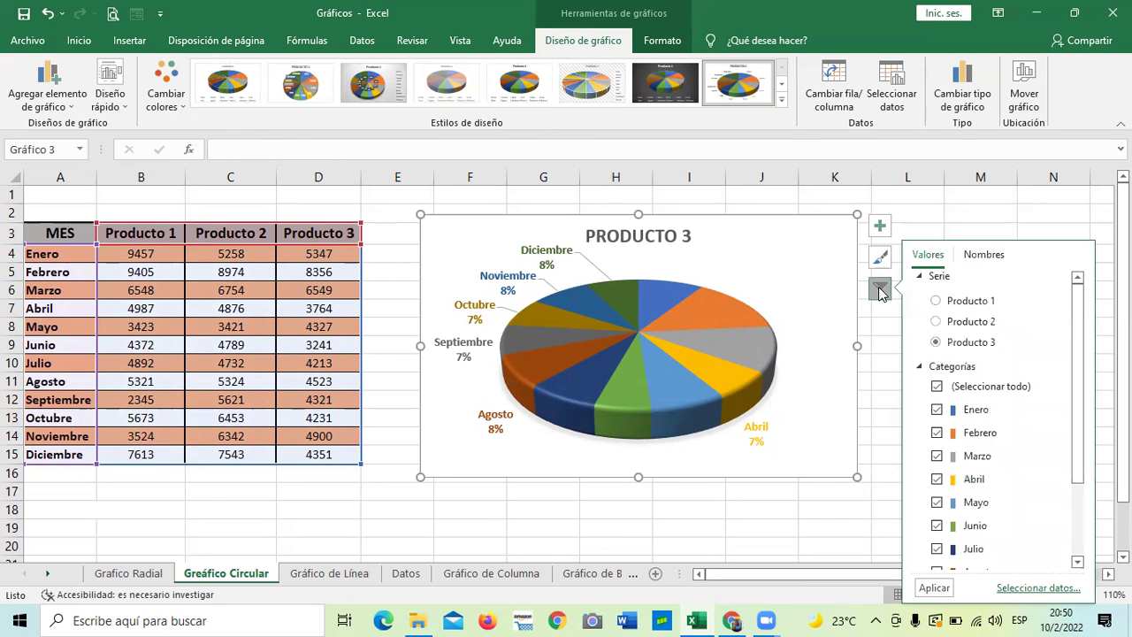
left_click_drag(1081, 381, 1092, 509)
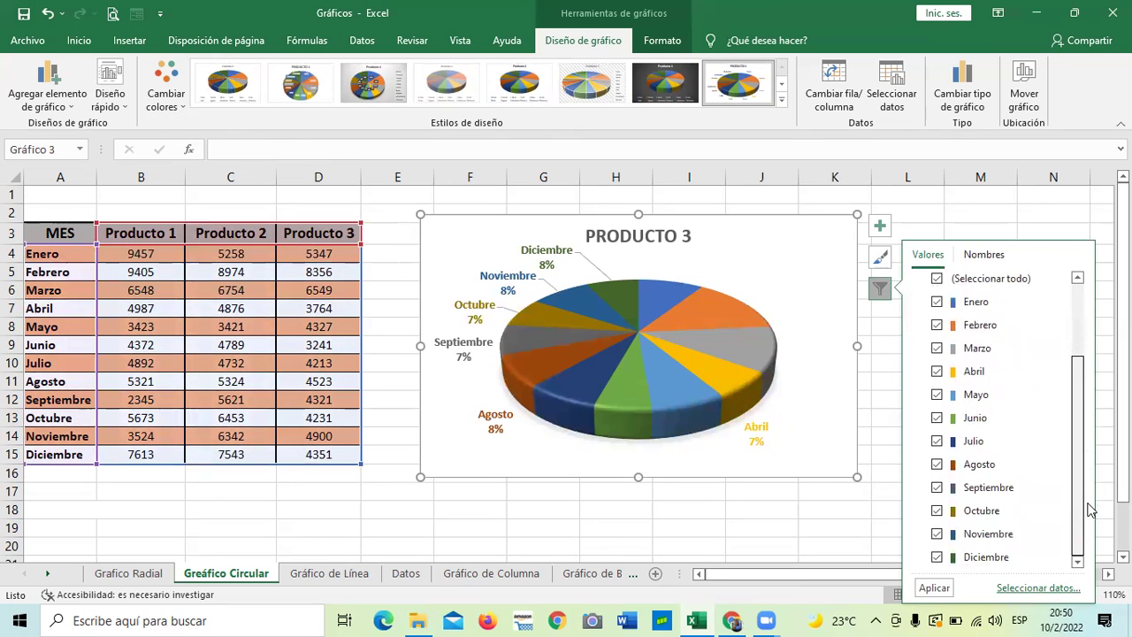
left_click(821, 253)
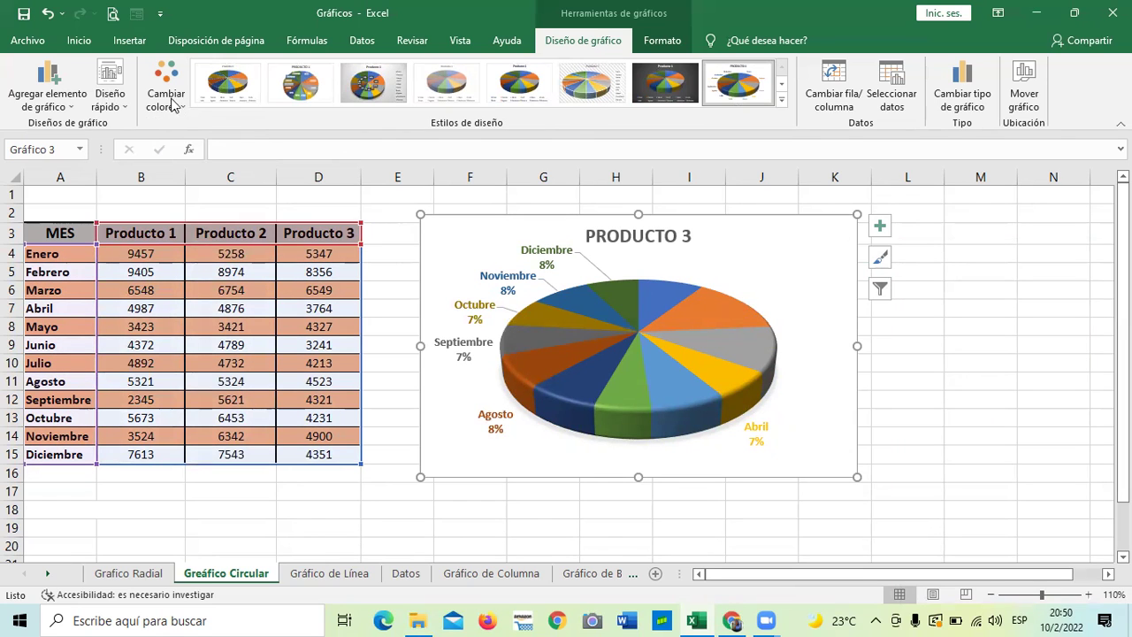
Check the quick layouts and enlarge the Producto 3 pie chart into column L and down to about row 18
left_click(110, 98)
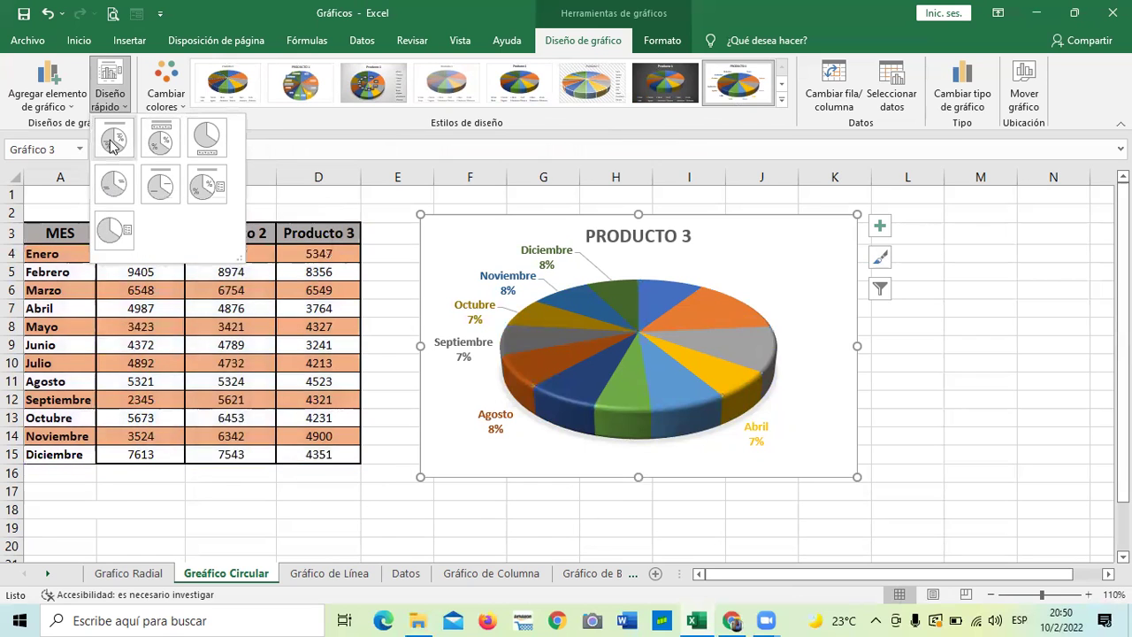
left_click(108, 184)
left_click(658, 375)
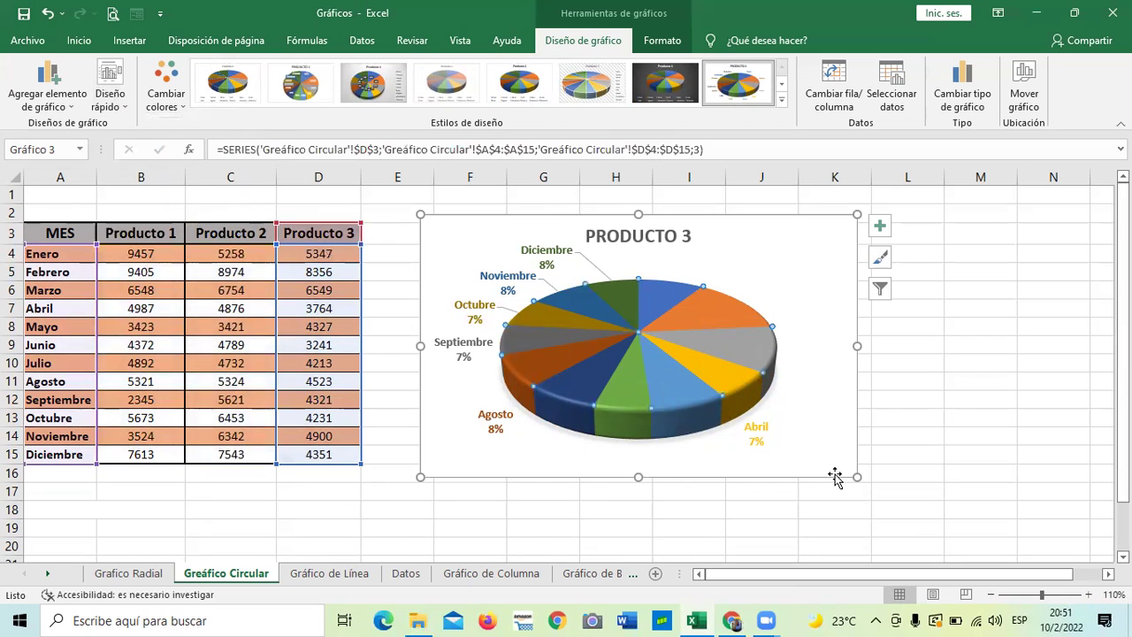
left_click_drag(857, 477, 889, 504)
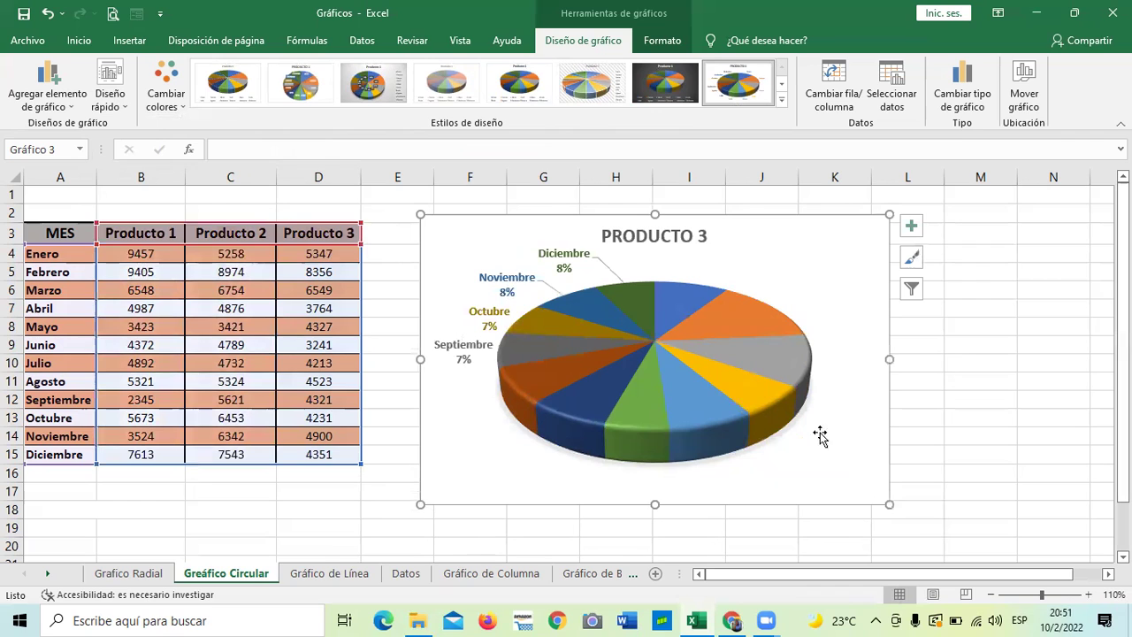
Reapply the white style with coloured outside labels to reset the month labels, and enlarge the chart slightly more
left_click(718, 384)
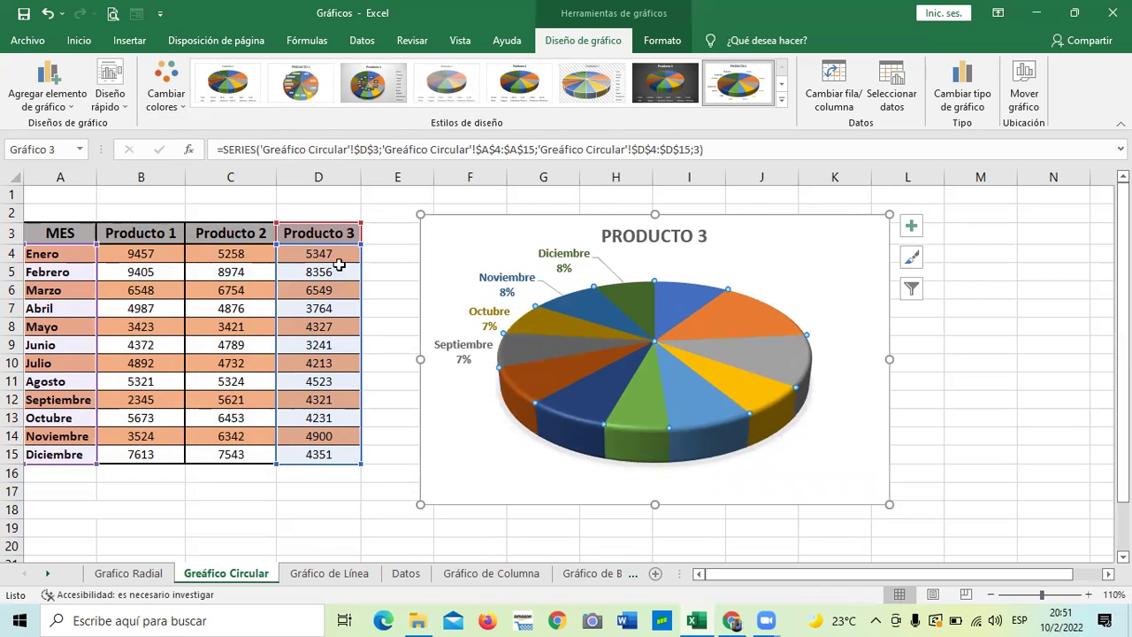
left_click(677, 311)
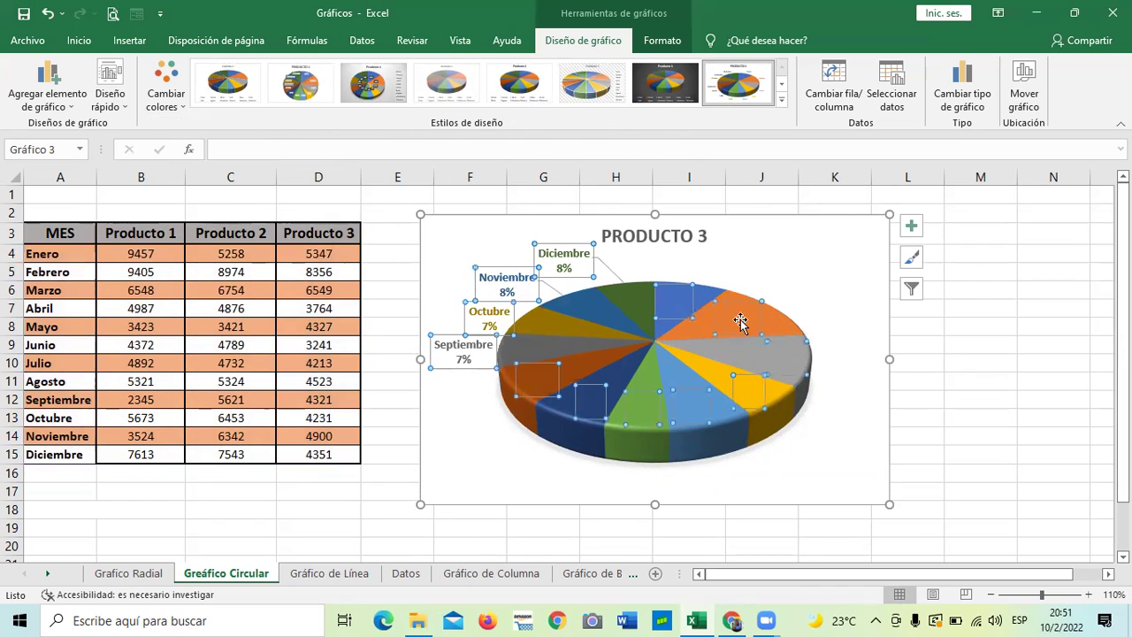
left_click(776, 368)
left_click(734, 397)
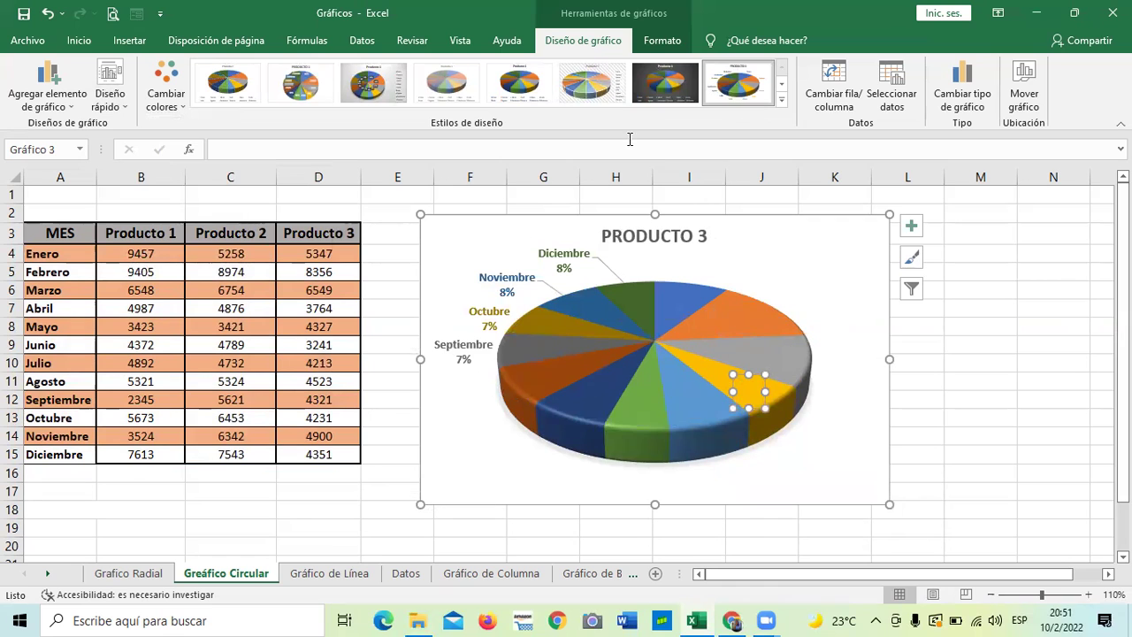
left_click(741, 86)
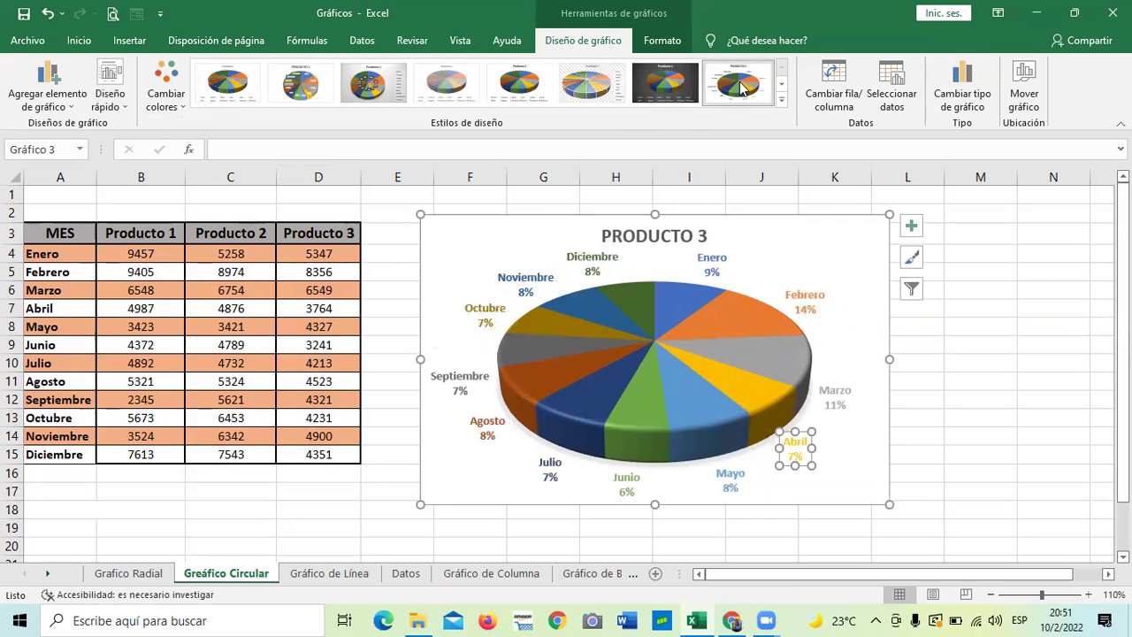
left_click(994, 326)
left_click(742, 328)
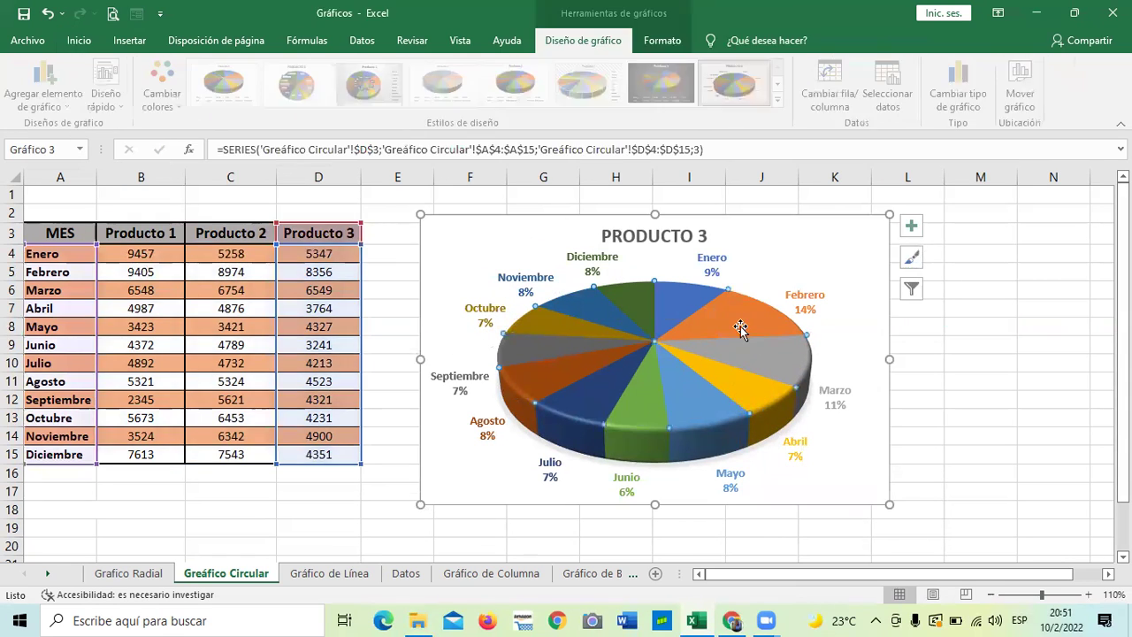
left_click_drag(890, 506, 904, 518)
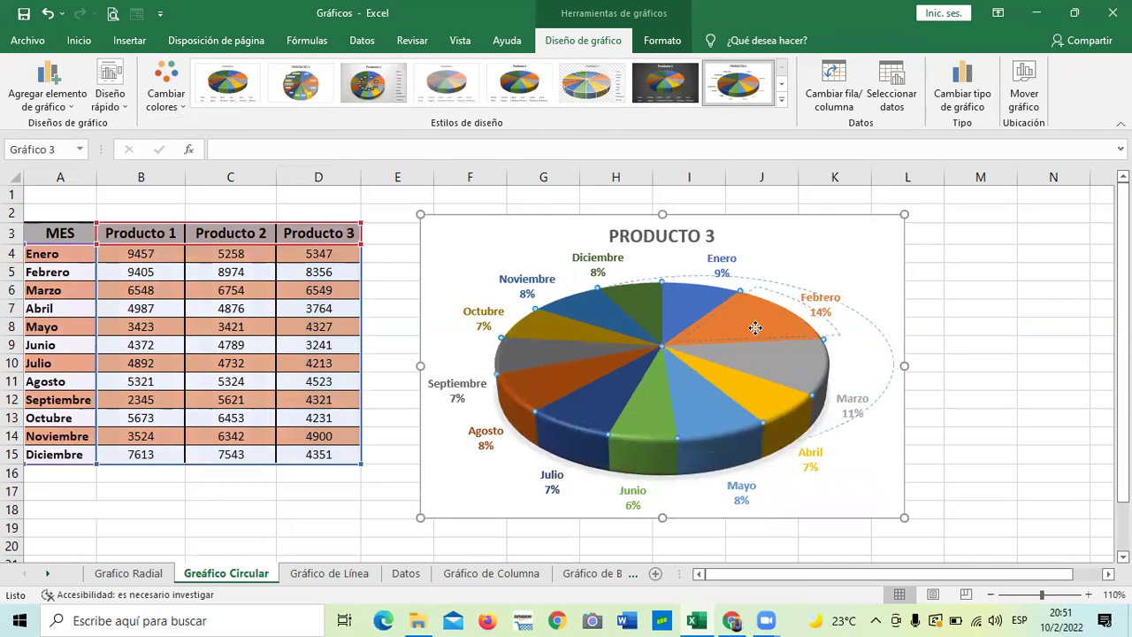
Separate all slices of the Producto 3 pie, and move the Febrero, Enero and Diciembre slices individually closer to the centre
left_click_drag(644, 313, 581, 342)
left_click(619, 397)
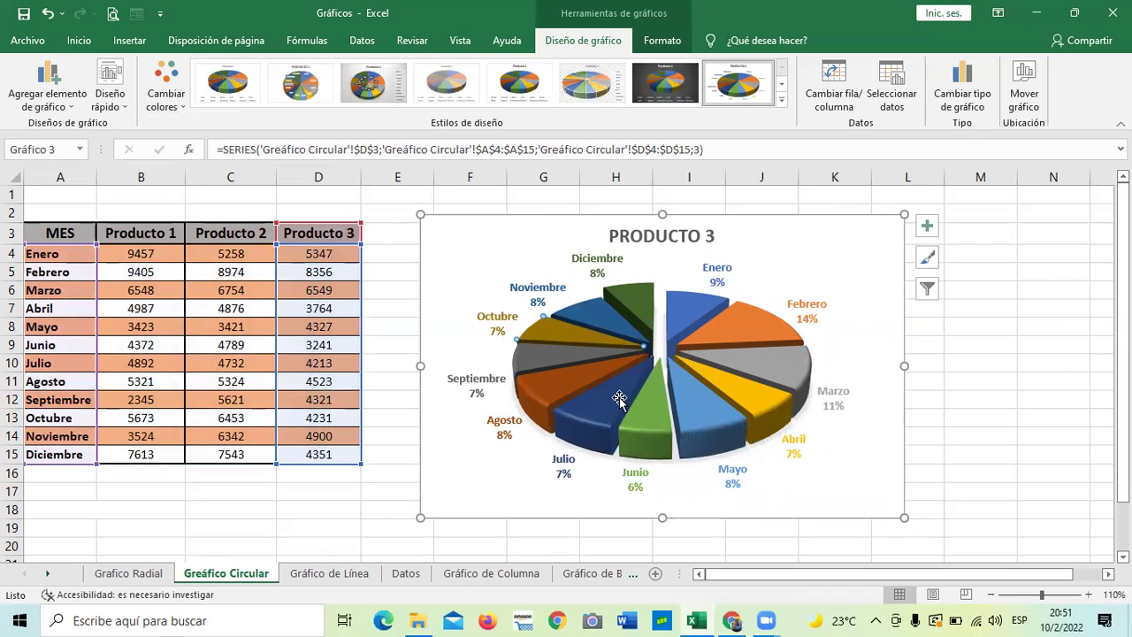
left_click(740, 311)
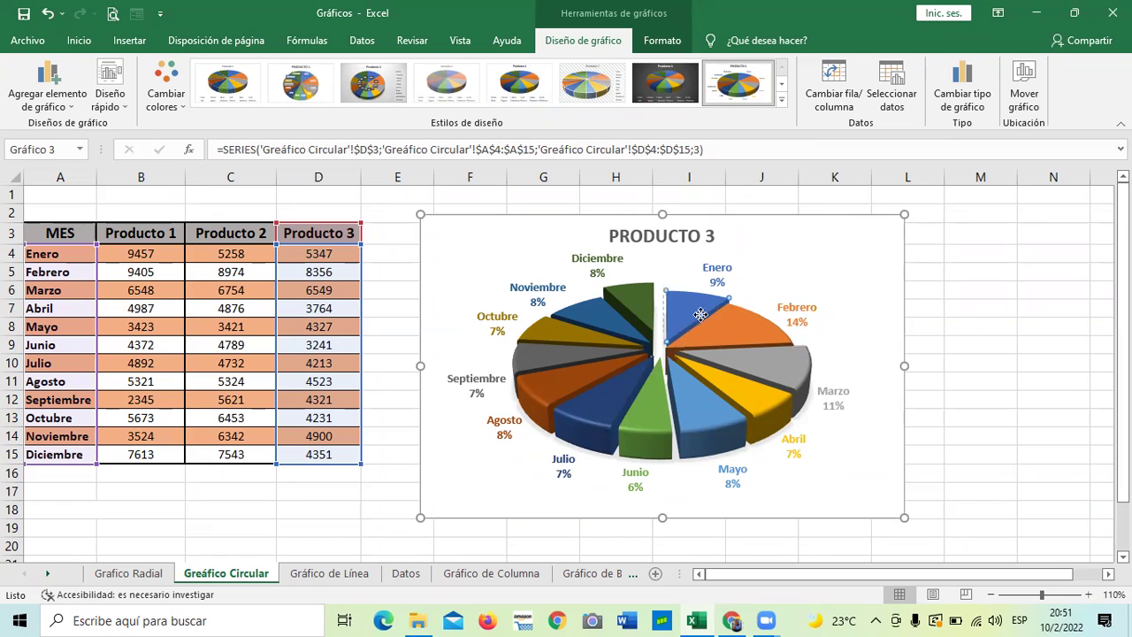
left_click(640, 312)
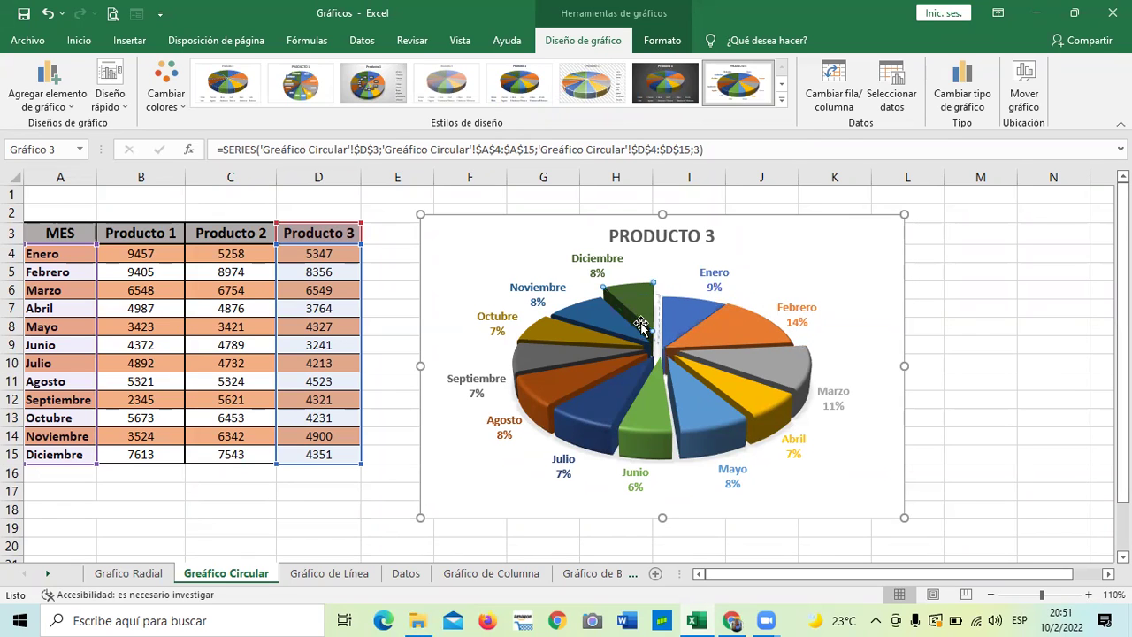
left_click_drag(641, 323, 643, 327)
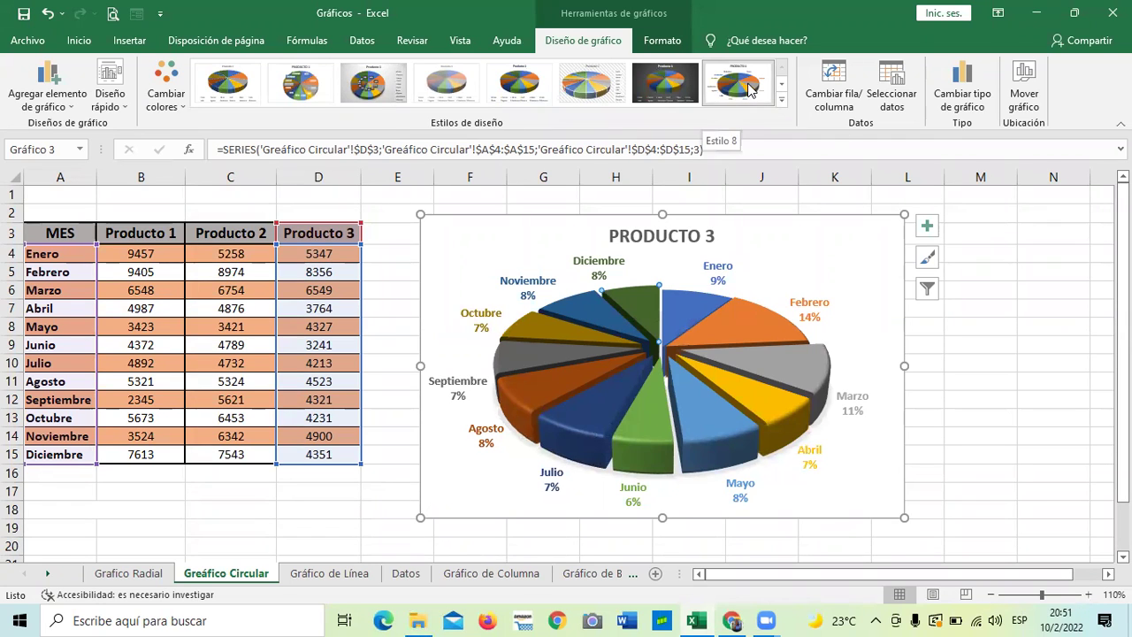
left_click(1000, 402)
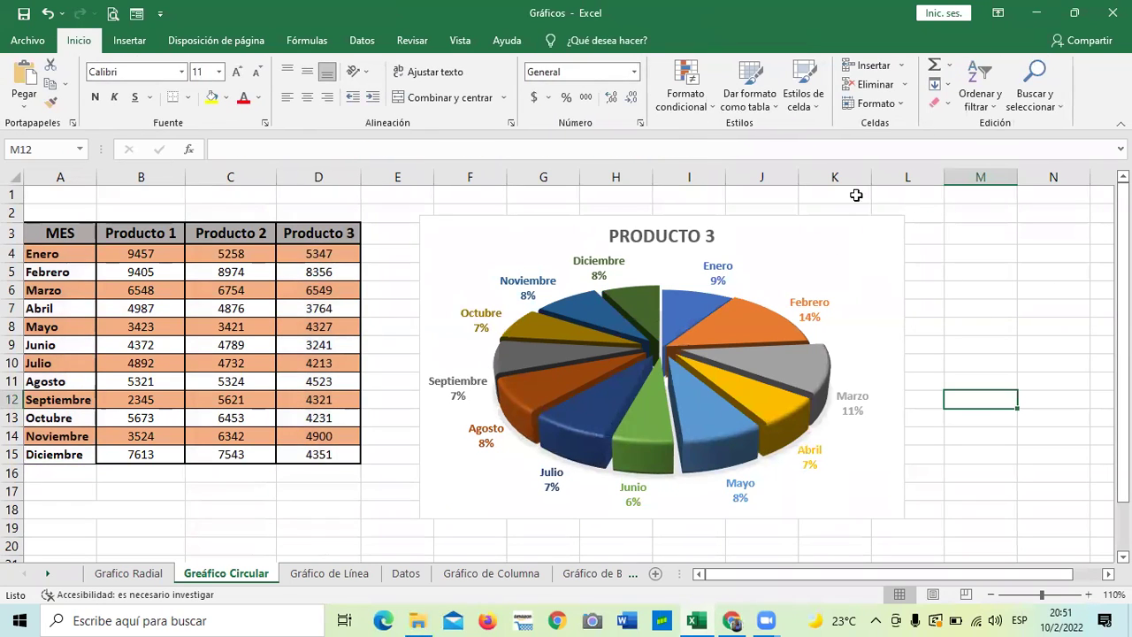
Apply the solid black theme shape style to the Producto 3 pie's chart area and deselect the chart
left_click(841, 265)
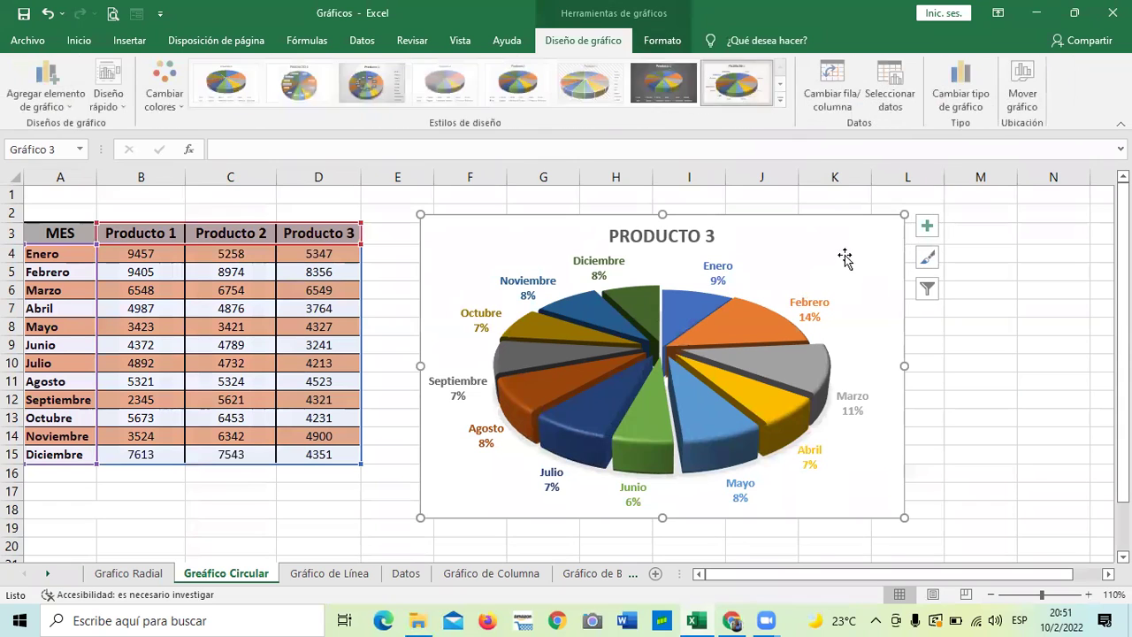
left_click(648, 45)
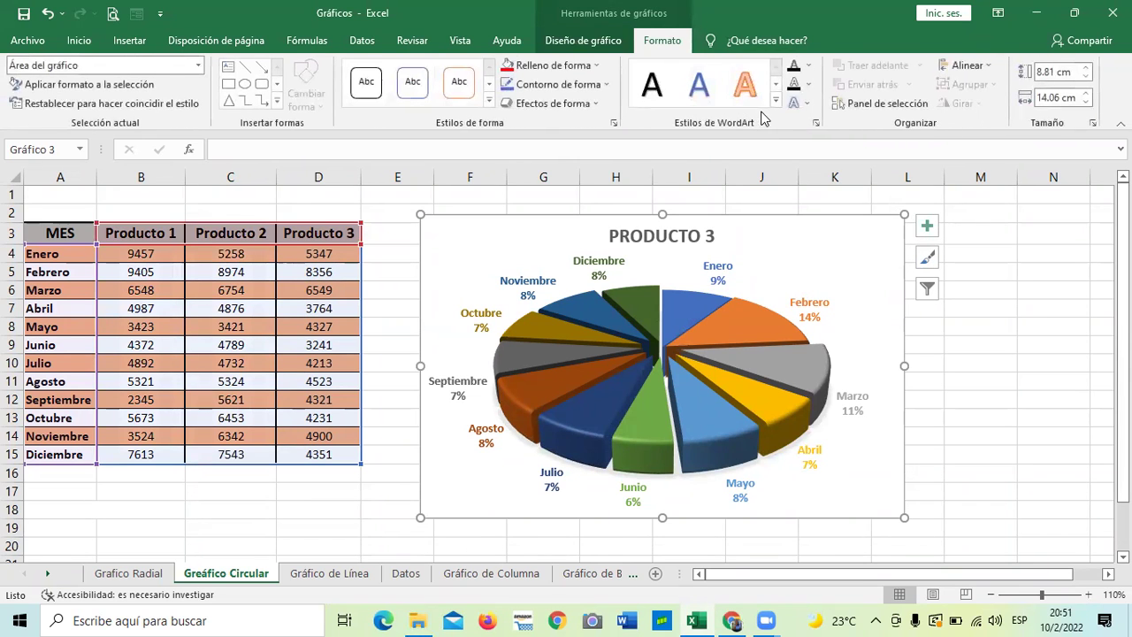
left_click(488, 106)
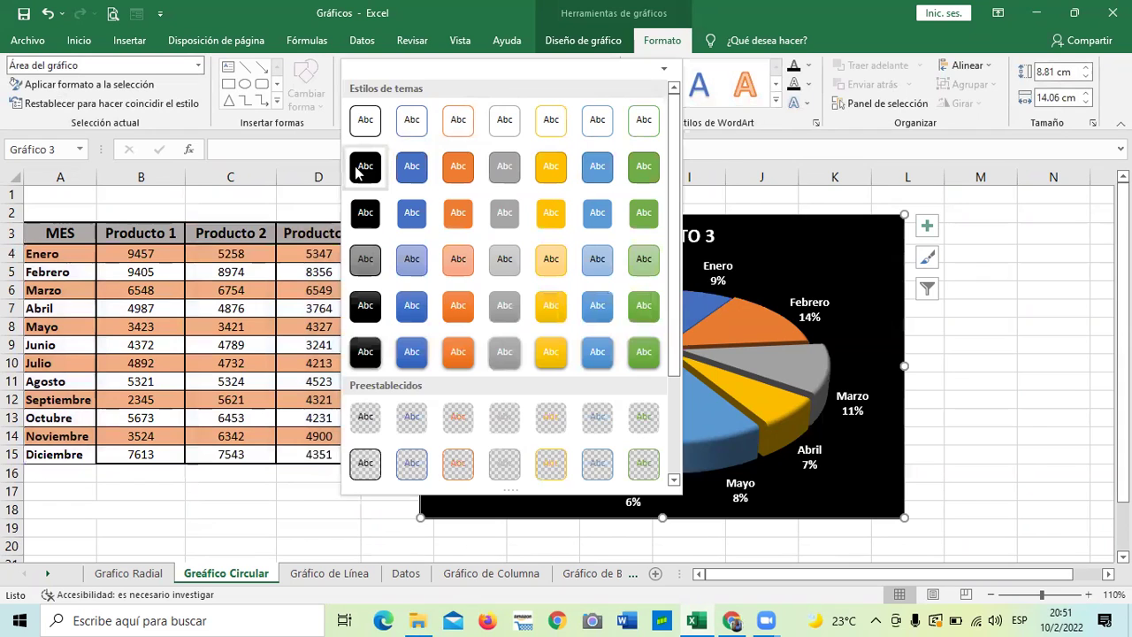
left_click(357, 171)
left_click(987, 378)
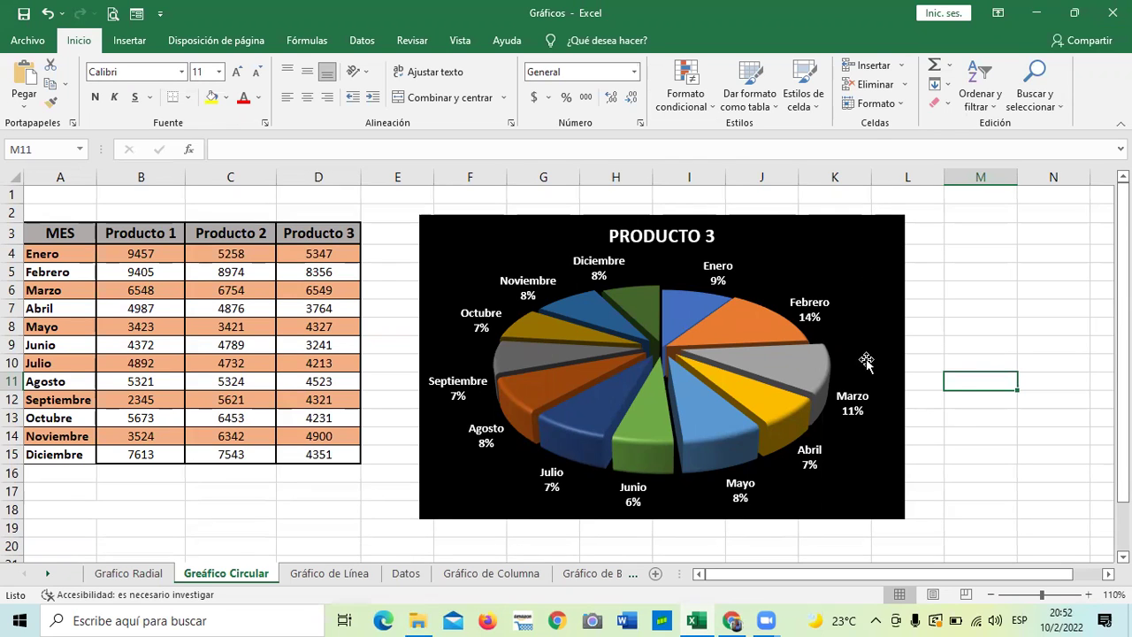
left_click(863, 268)
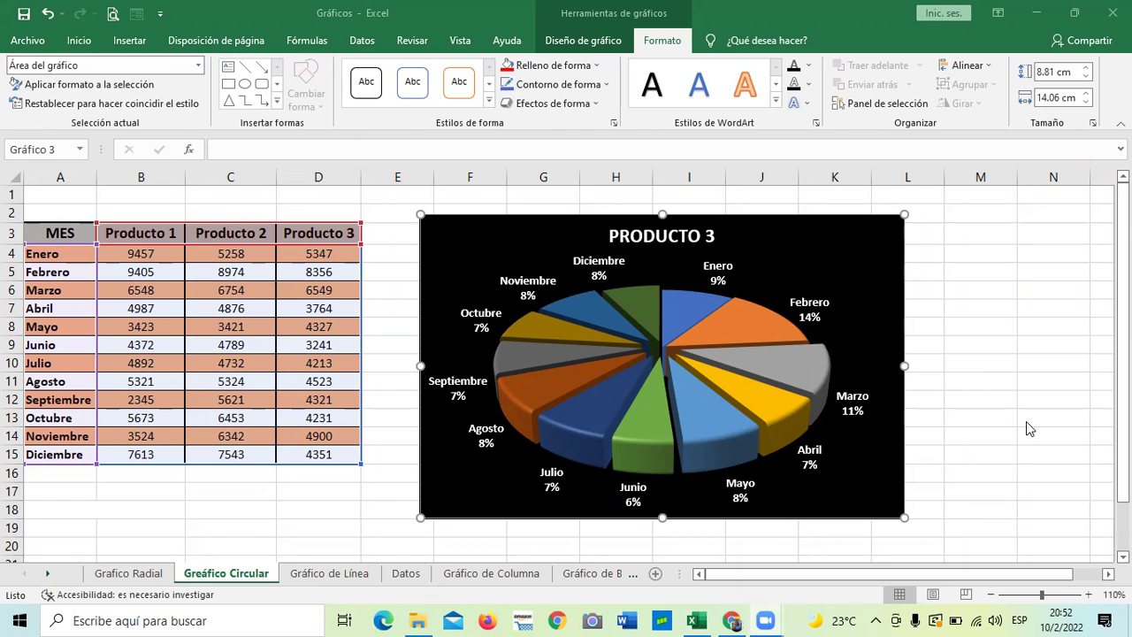
scroll(1026, 428, "down", 2)
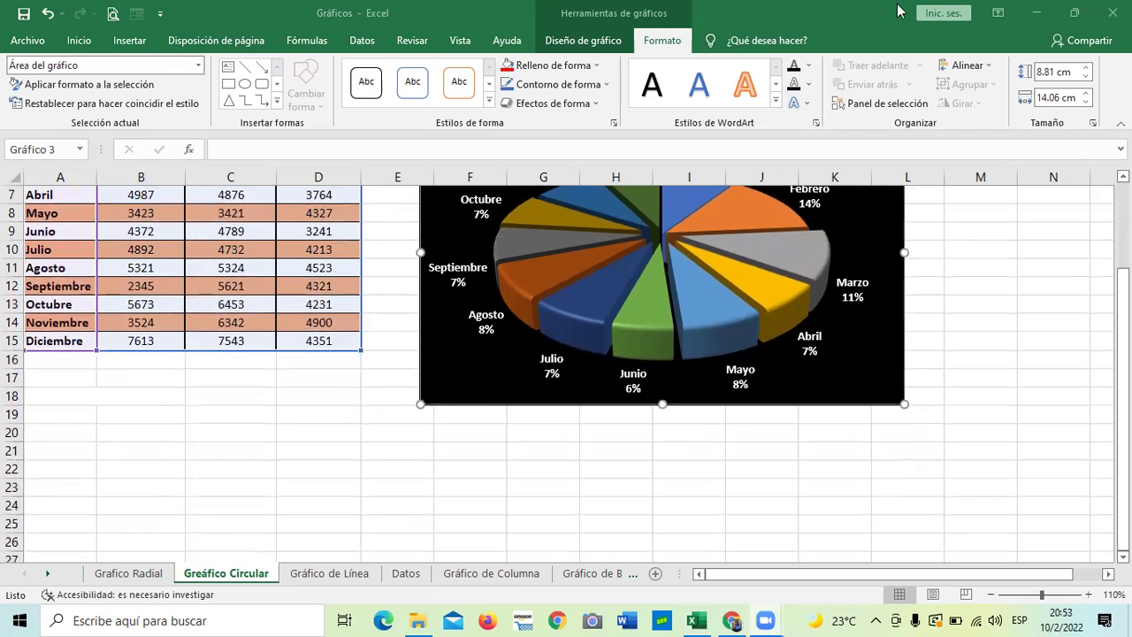
scroll(849, 441, "up", 2)
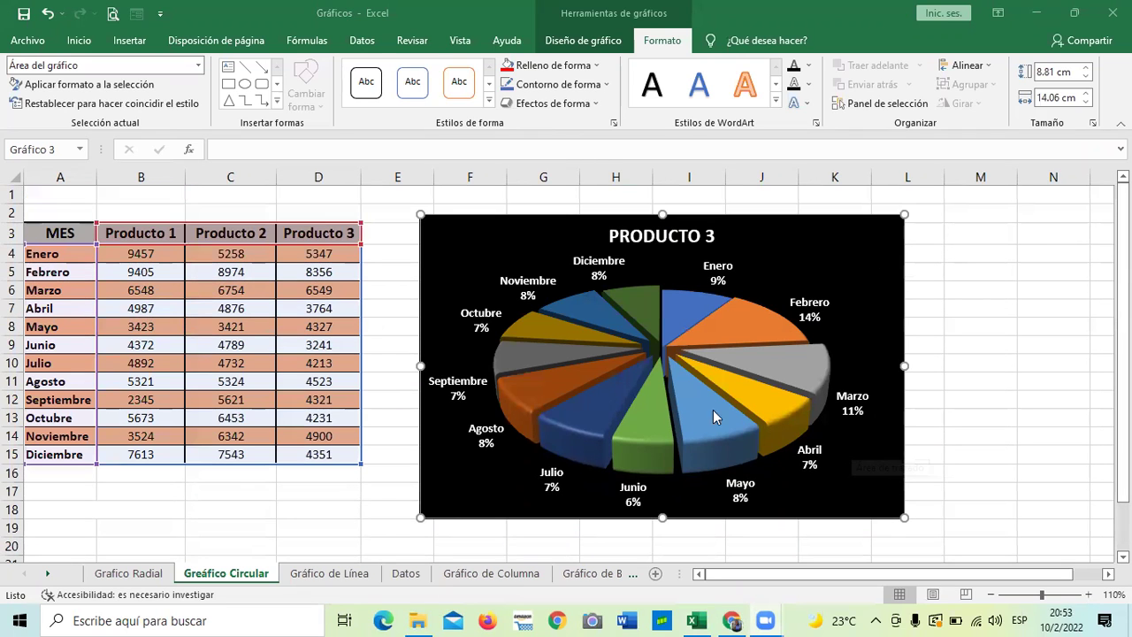
mouse_move(846, 248)
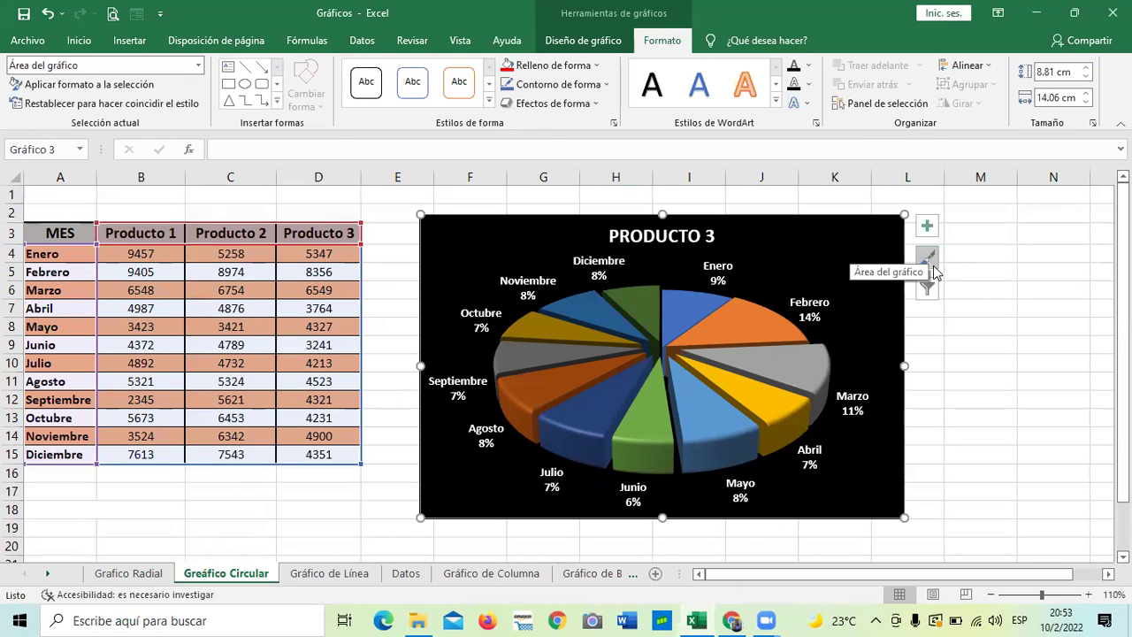
scroll(800, 415, "down", 1)
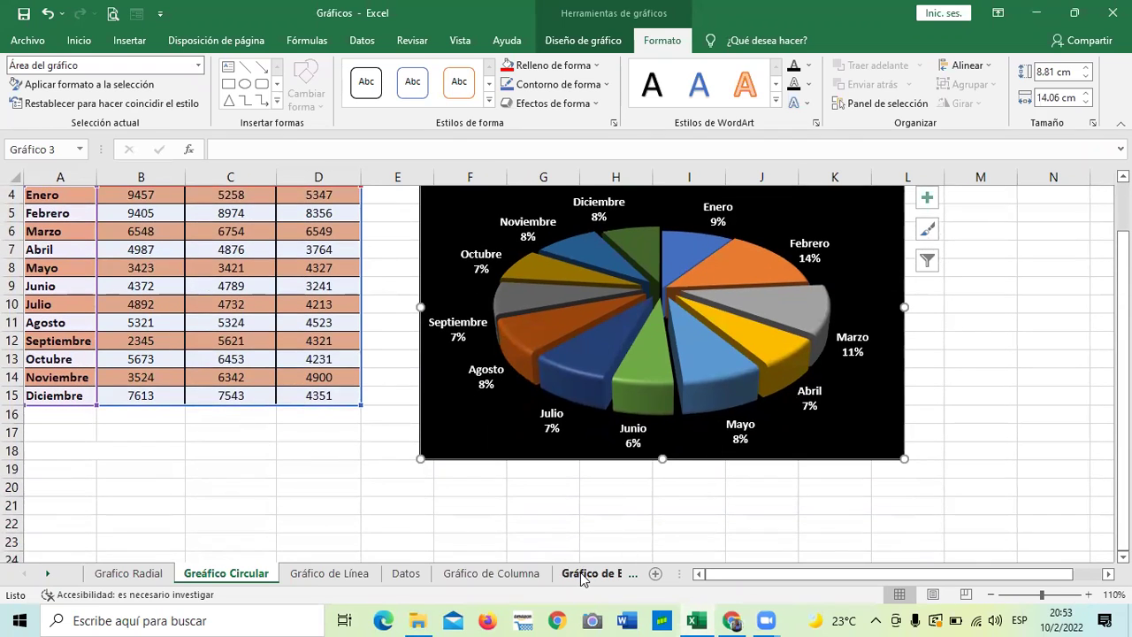
Go to the Gráfico de Área sheet, passing through the Gráfico de Barra sheet
left_click(583, 574)
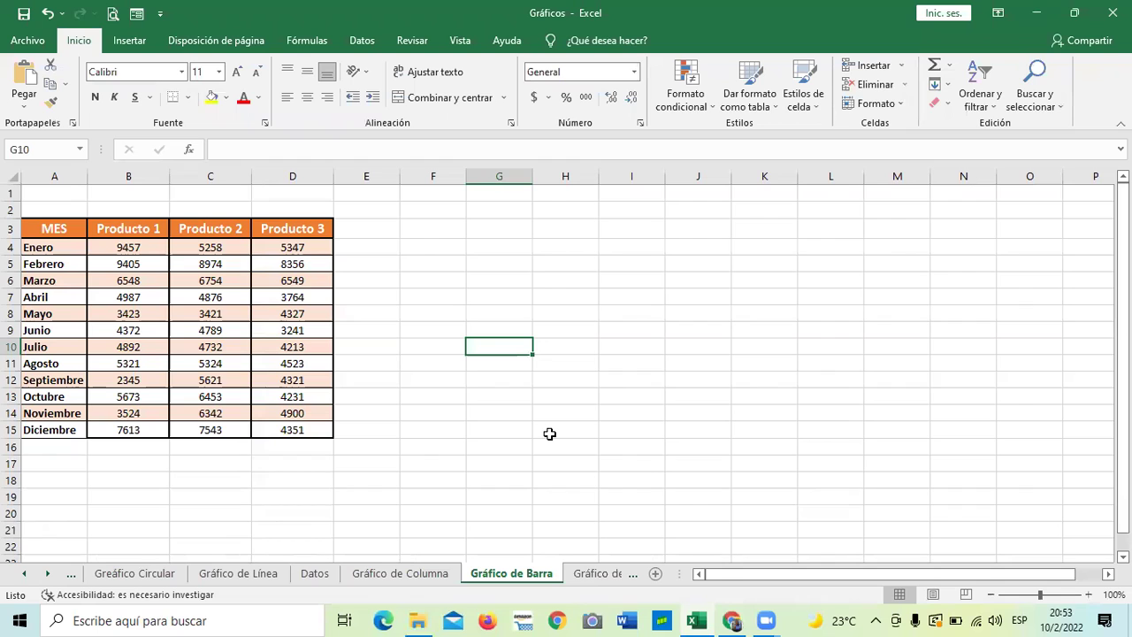
left_click(47, 574)
left_click(48, 575)
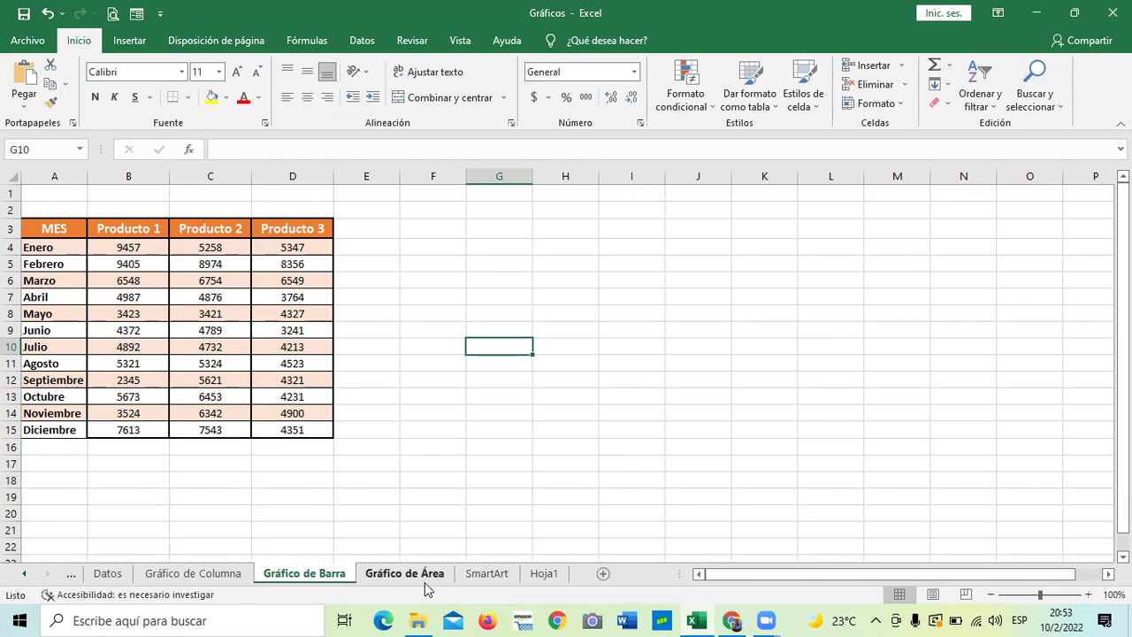
left_click(409, 574)
left_click(604, 390)
Select the data table A3:D15 including its headers and show the area types among all insertable charts
left_click(164, 274)
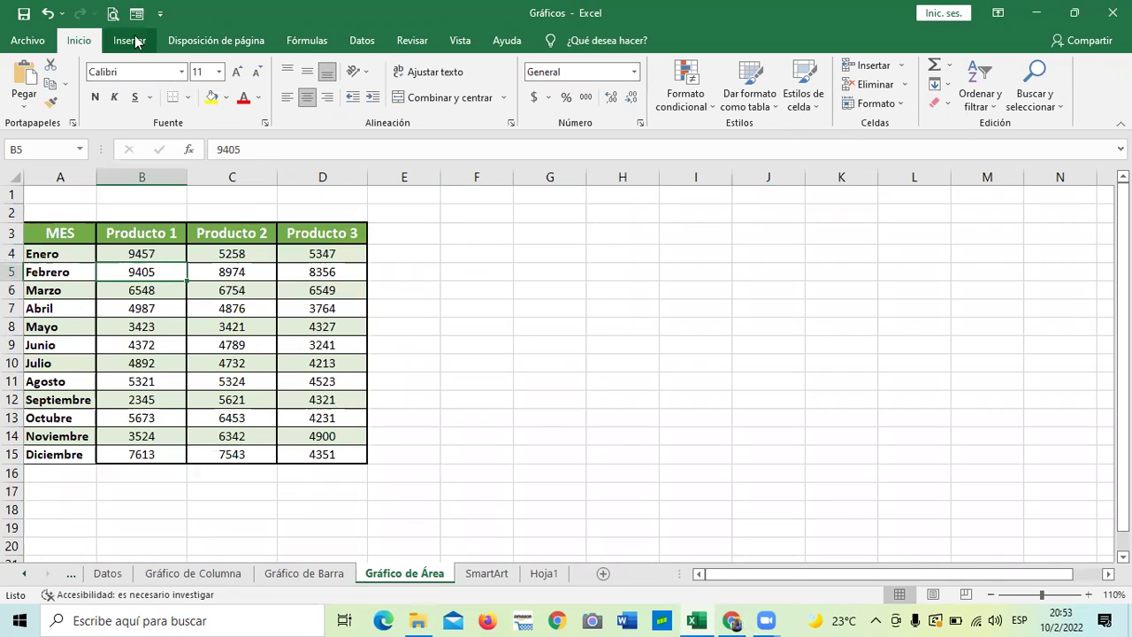
left_click(138, 43)
left_click_drag(69, 233, 361, 455)
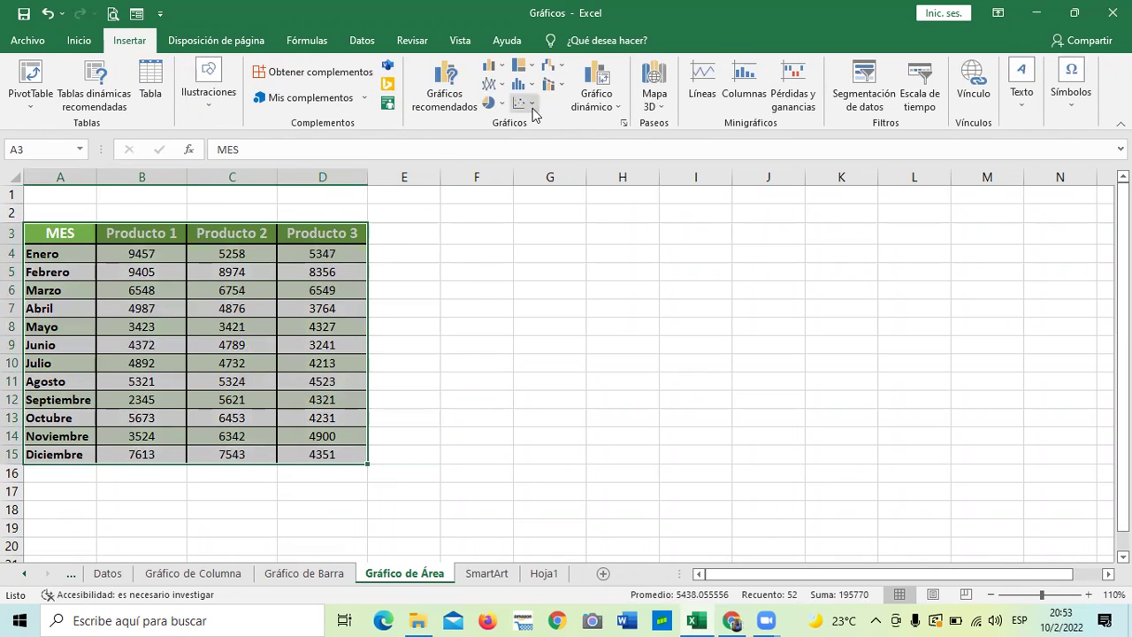
left_click(620, 122)
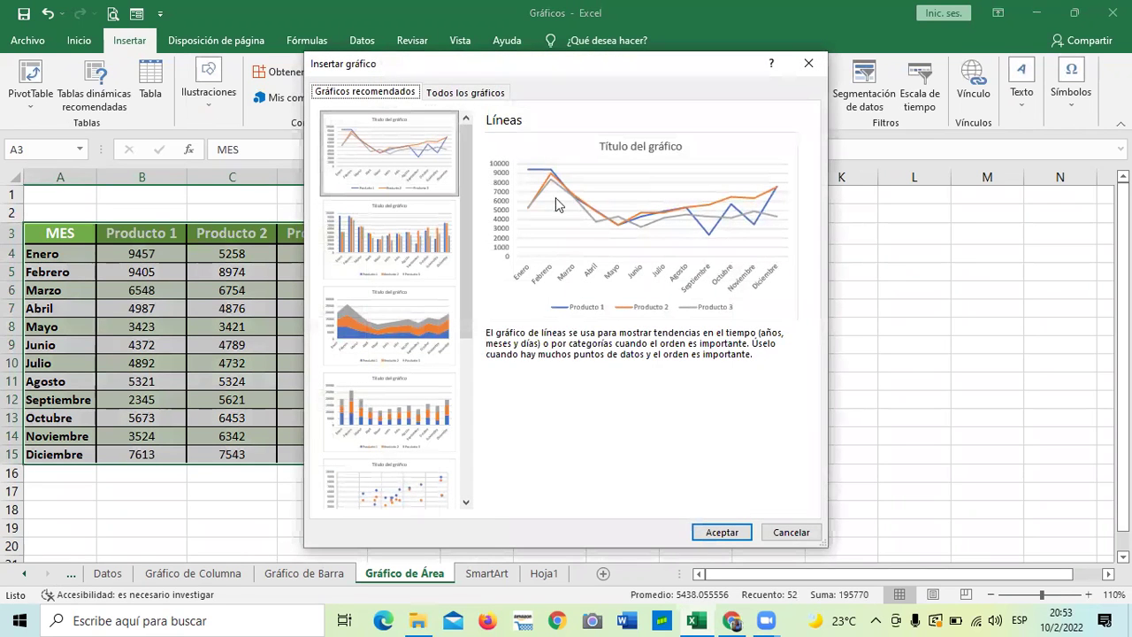
left_click(457, 92)
left_click_drag(437, 74, 457, 77)
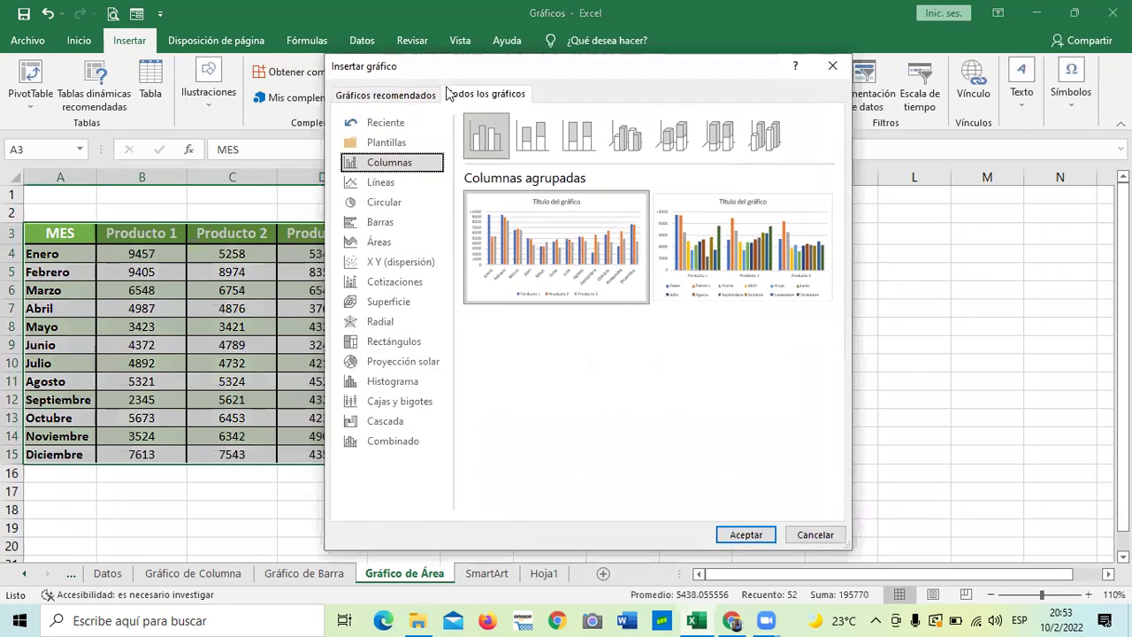
left_click(379, 243)
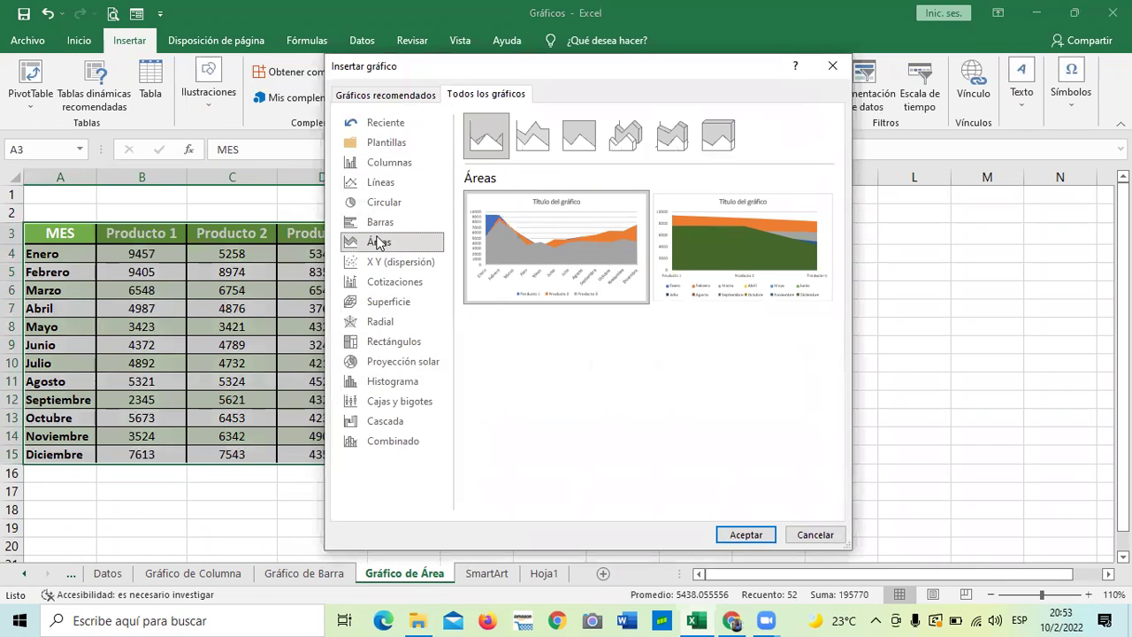
Compare the previews of the 2D, stacked, 100 % stacked and 3D area chart subtypes
left_click(541, 142)
left_click(573, 137)
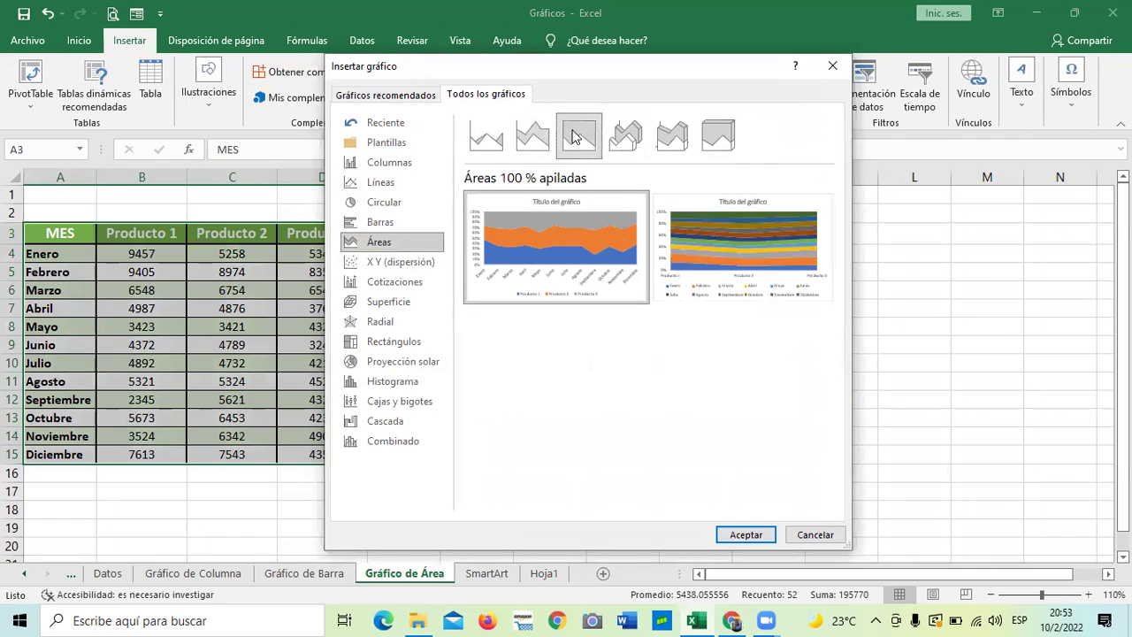
left_click(624, 134)
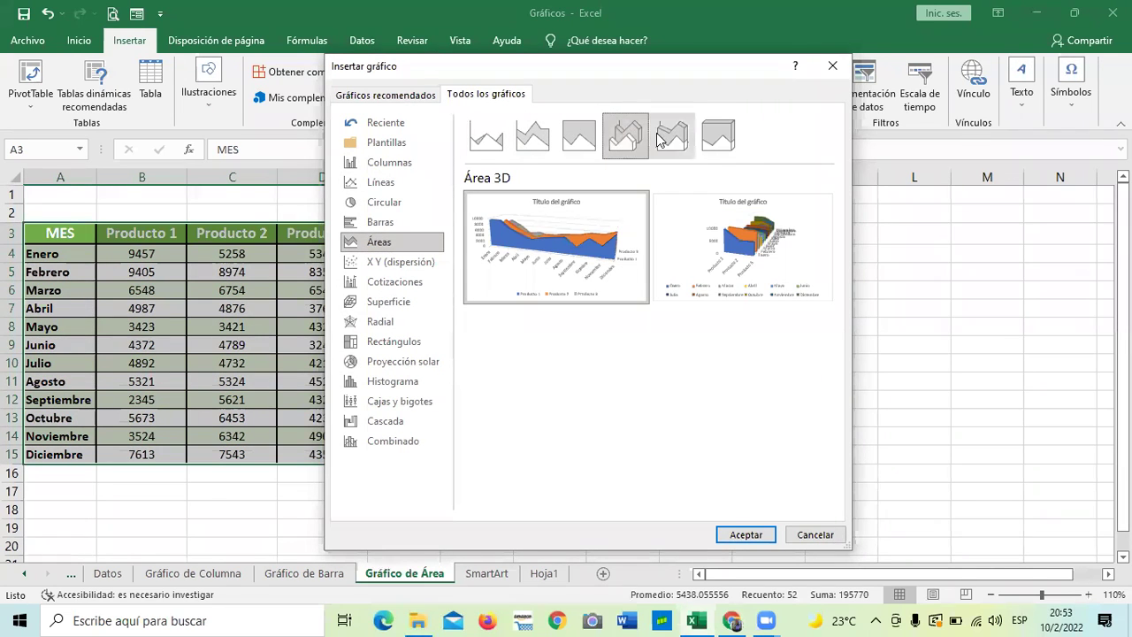
left_click(661, 139)
left_click(714, 136)
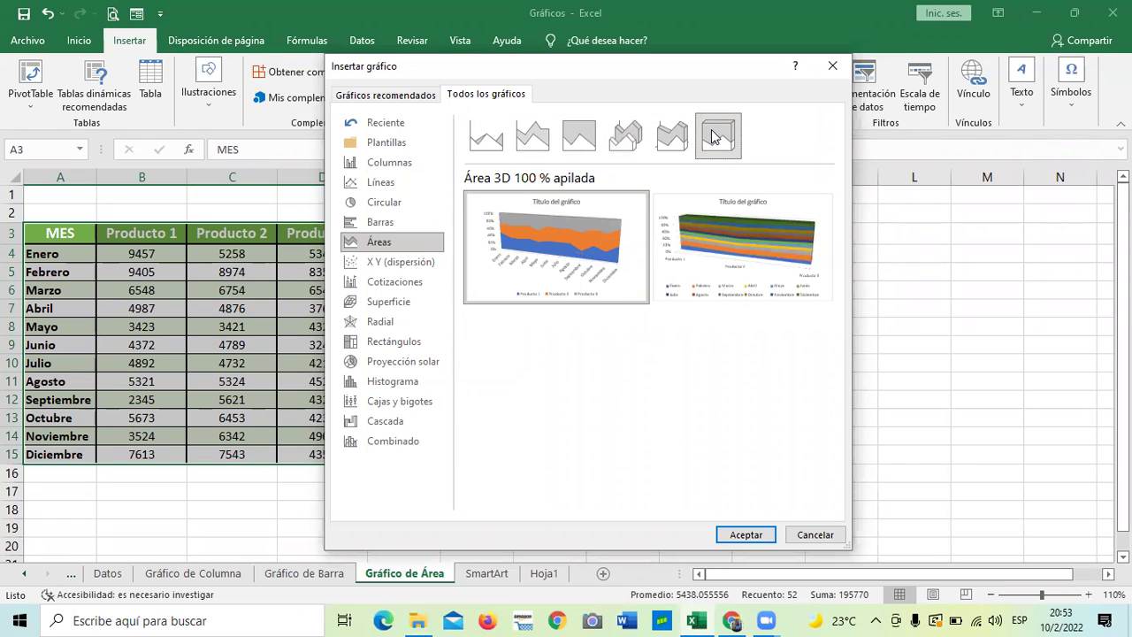
left_click(484, 139)
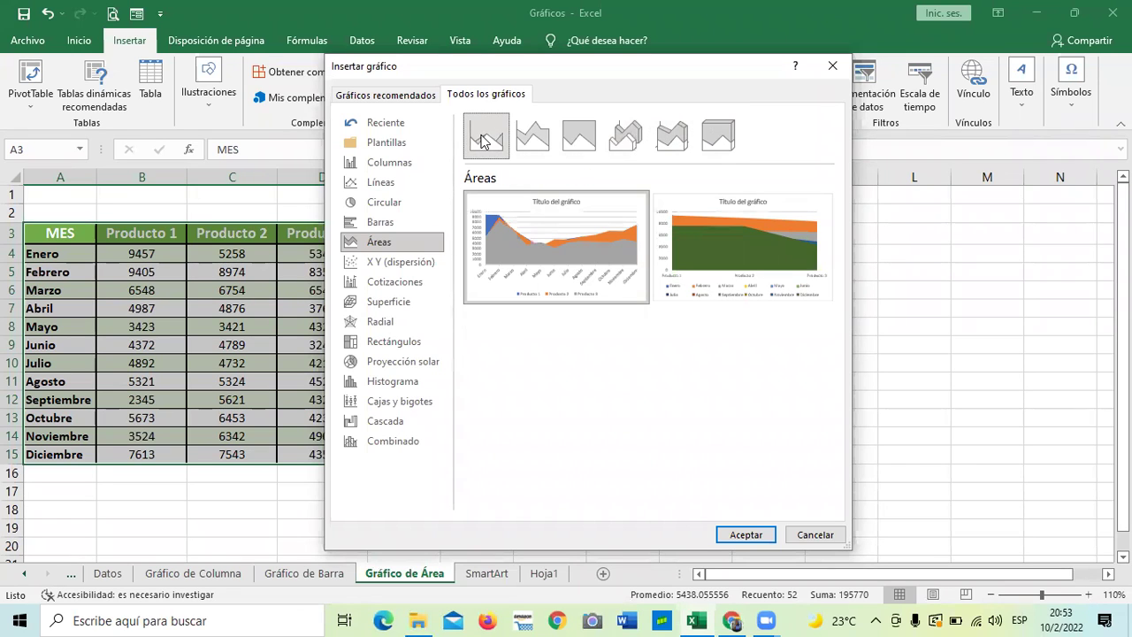
left_click(531, 138)
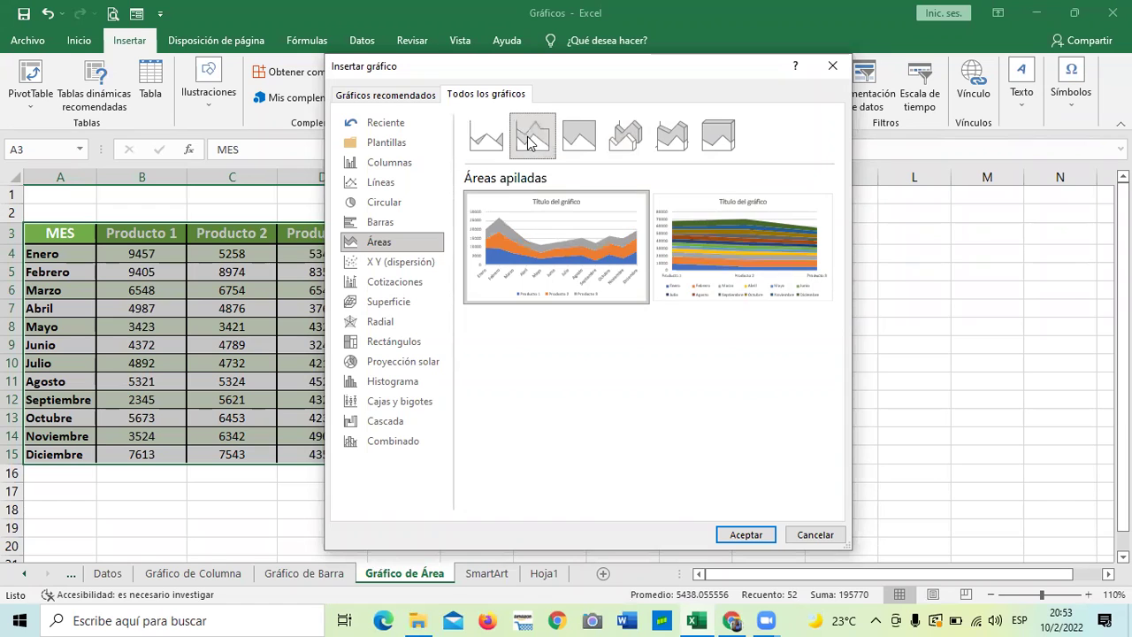
left_click(485, 140)
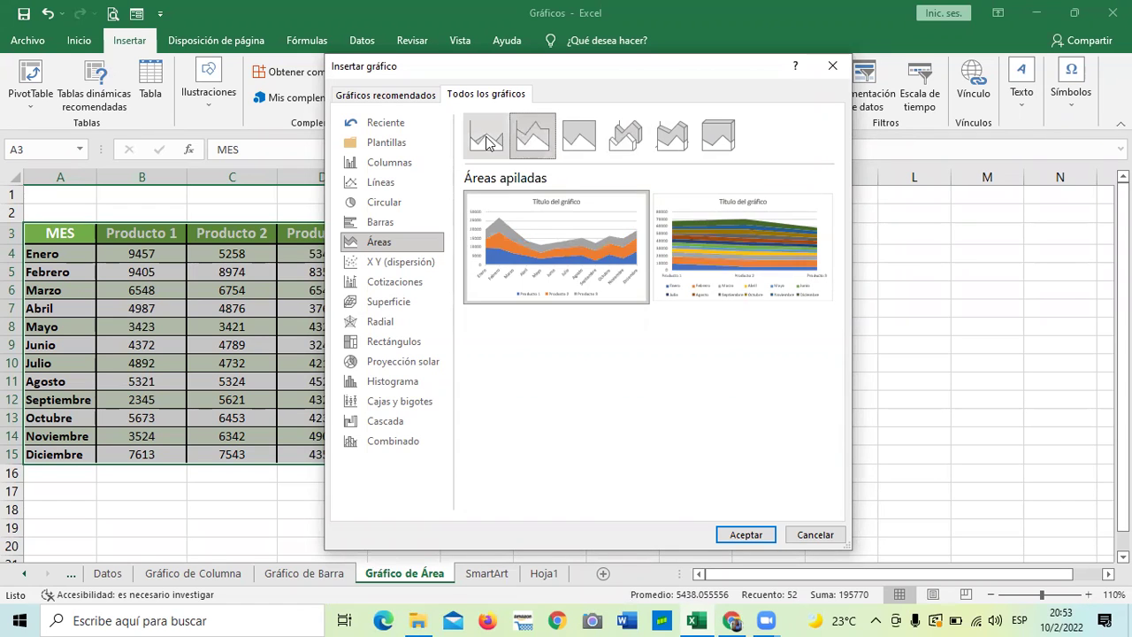
left_click(532, 136)
mouse_move(589, 260)
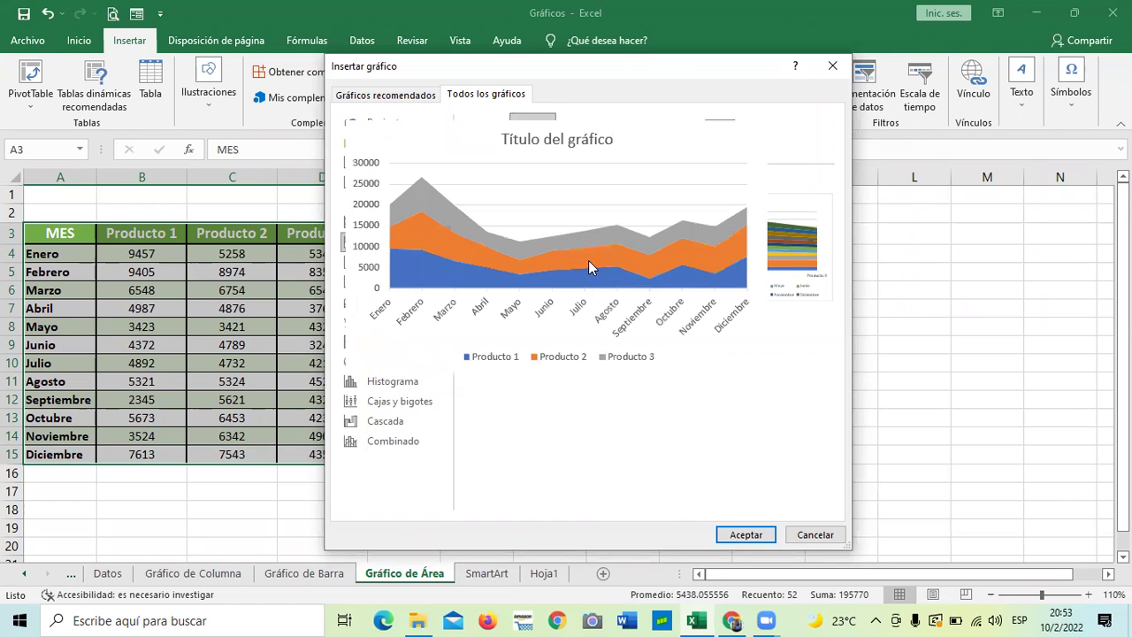
Insert a 3D area chart of the three products by month and place it beside the table over columns F to K
left_click(618, 156)
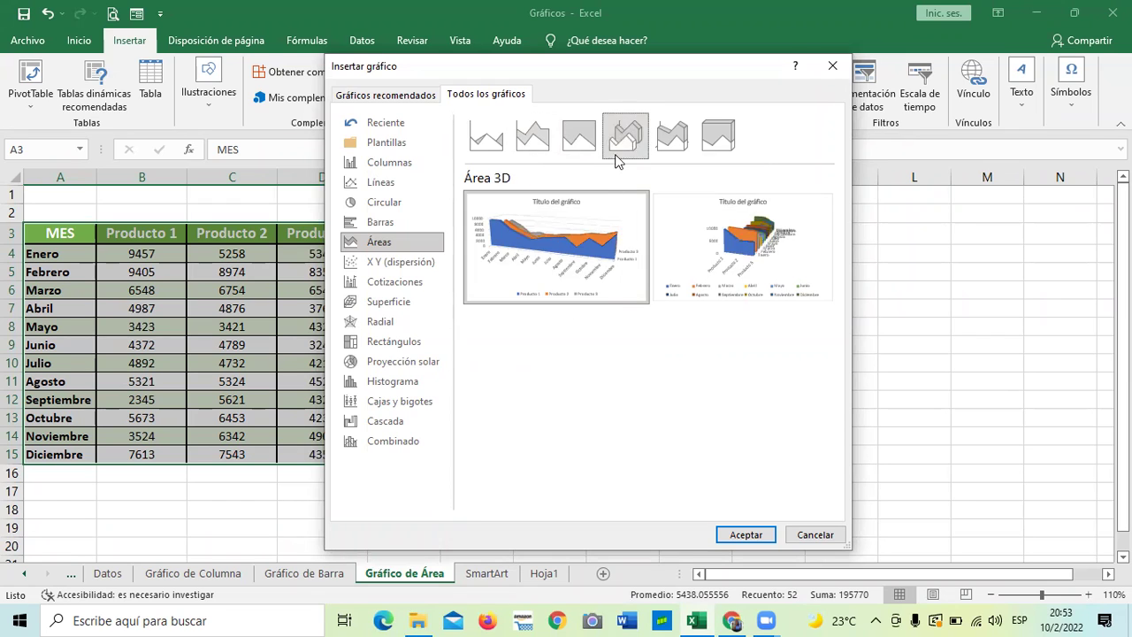
mouse_move(569, 274)
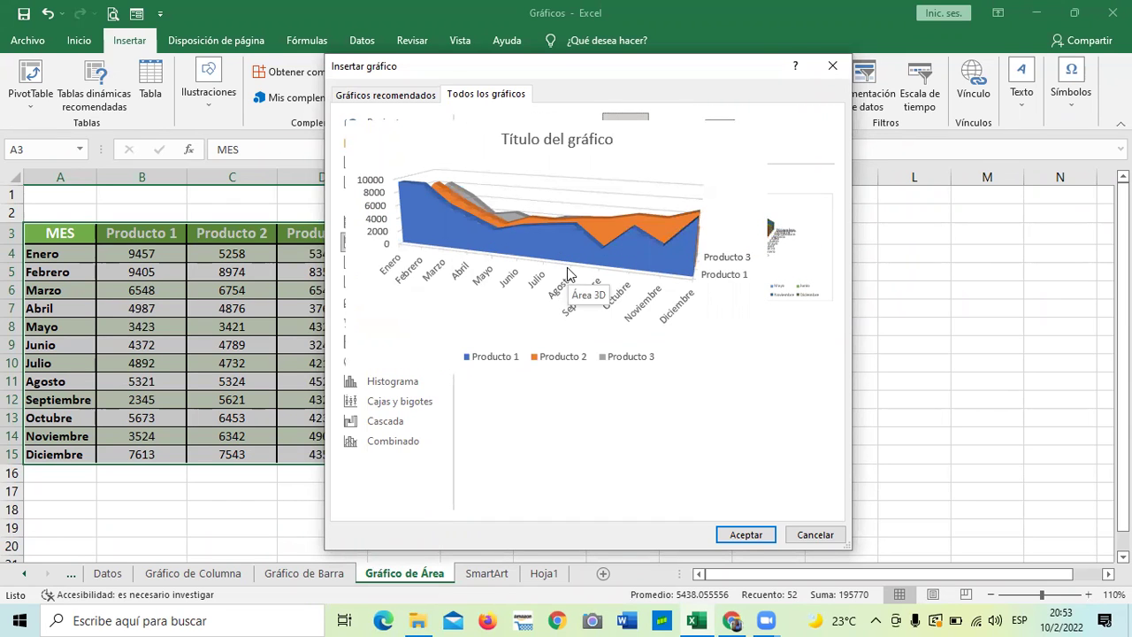
left_click(746, 534)
left_click_drag(717, 268, 811, 236)
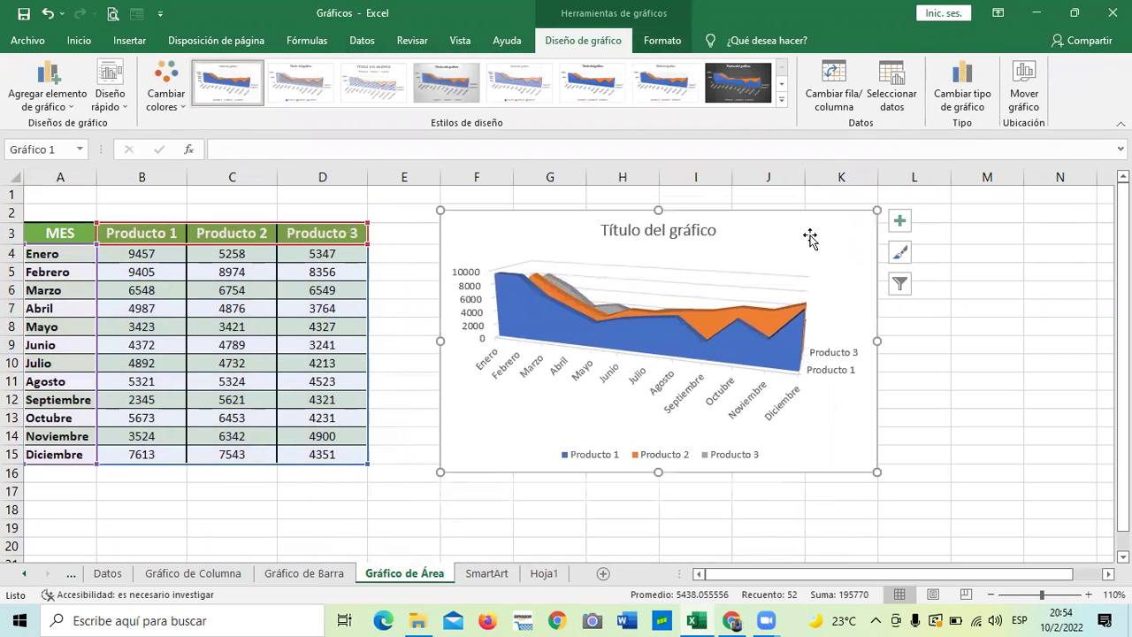
Check the area chart's series labels and legend, and apply a quick layout without a title and with the legend on the right
left_click(830, 351)
left_click(690, 453)
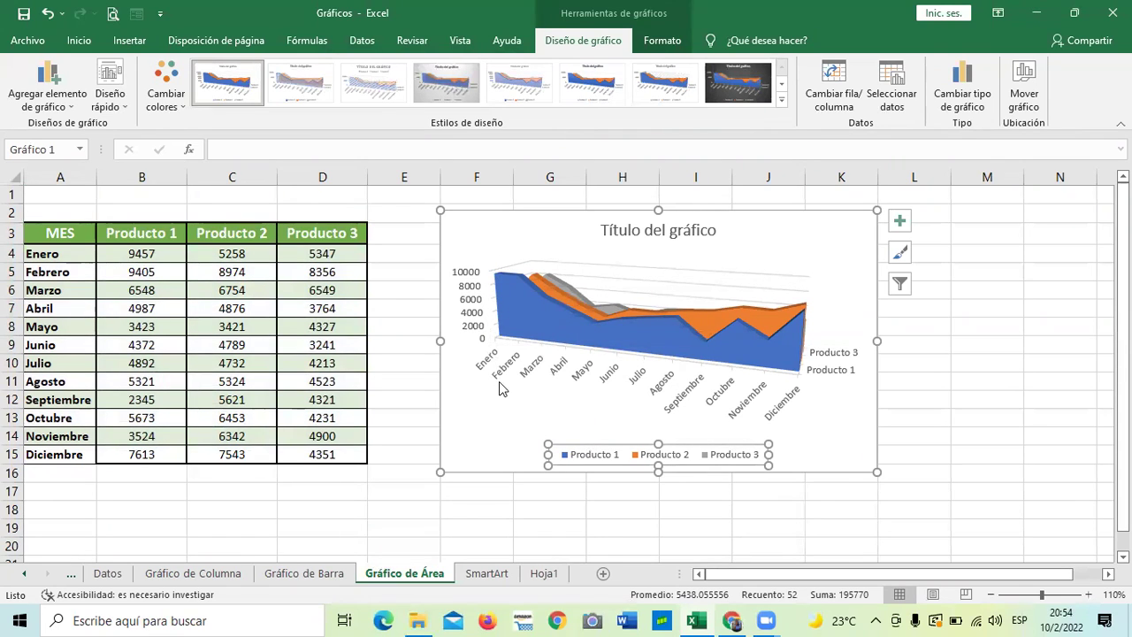
left_click(823, 363)
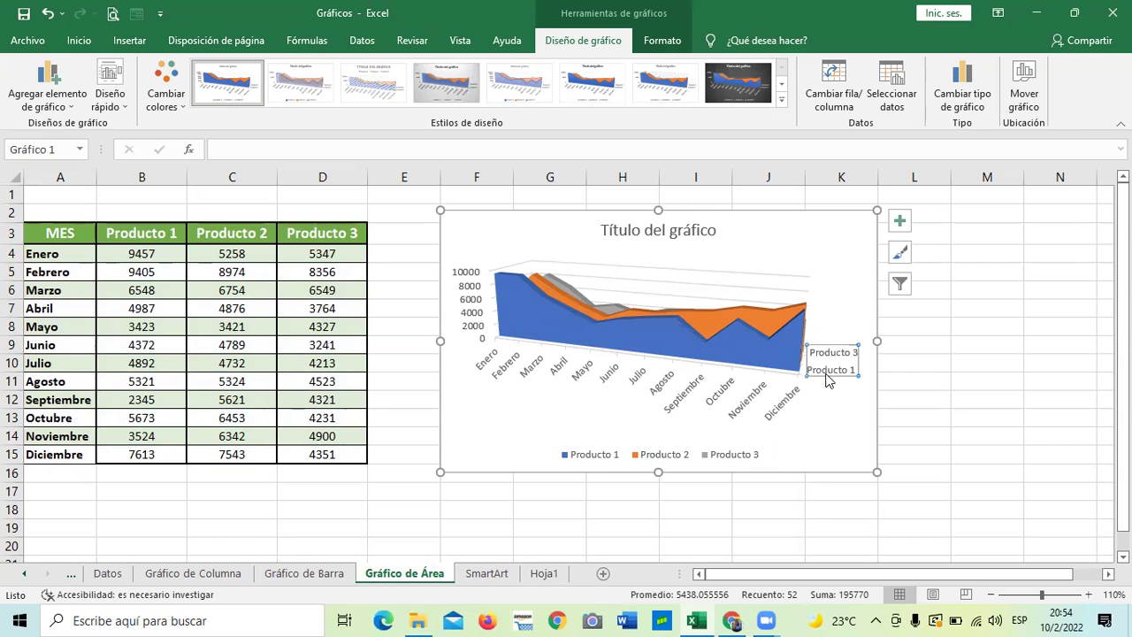
left_click(120, 104)
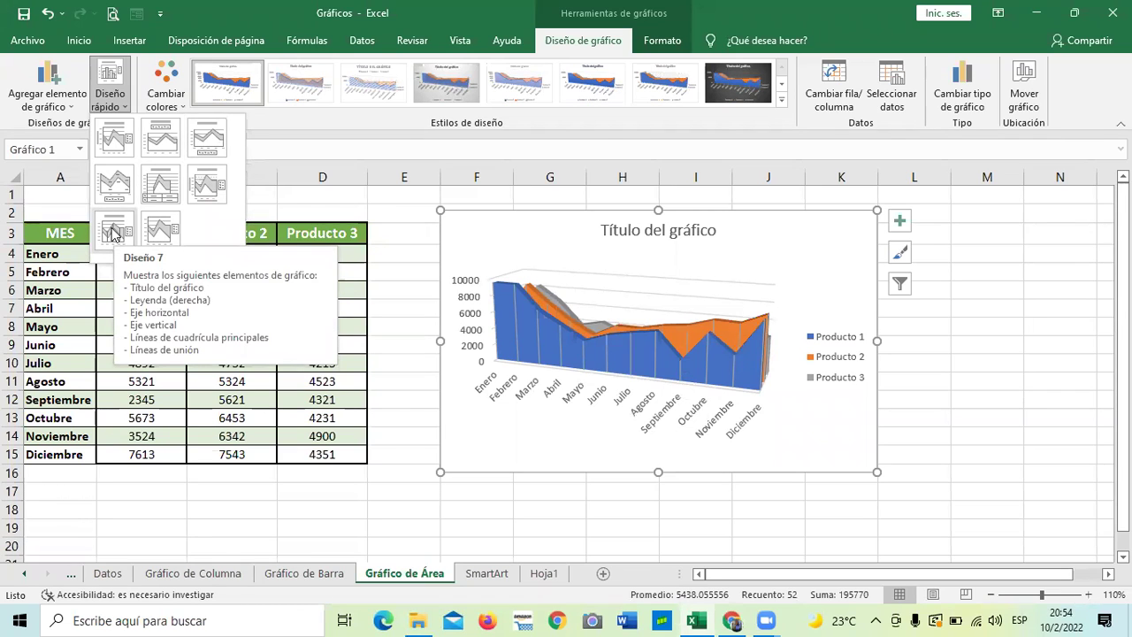
left_click(169, 230)
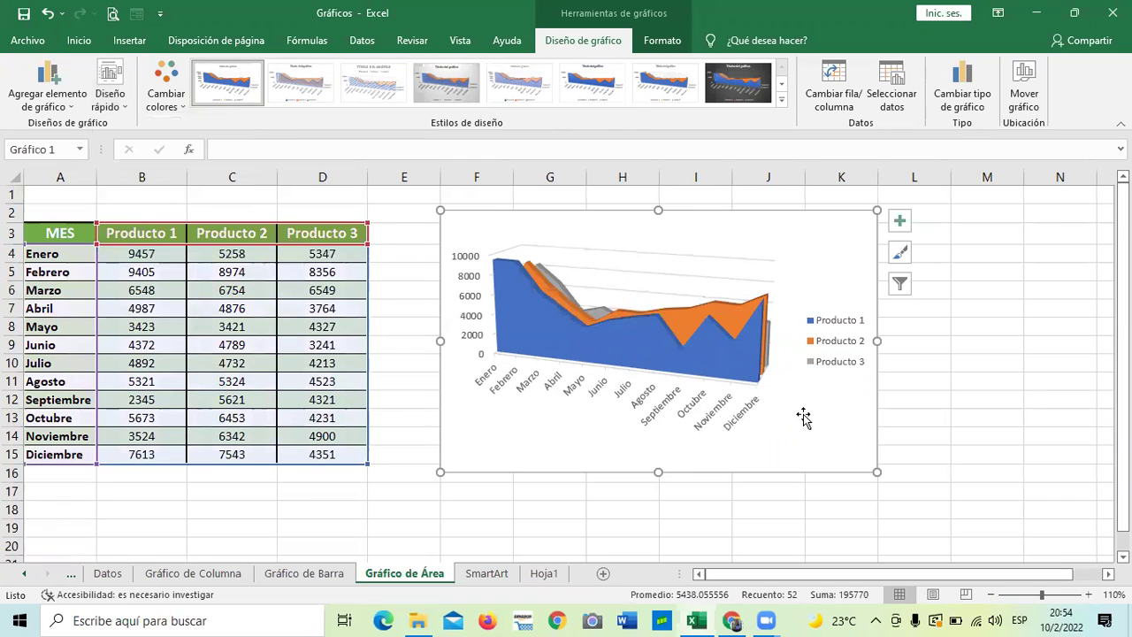
Filter the area chart's series to show only Producto 1
left_click(731, 356)
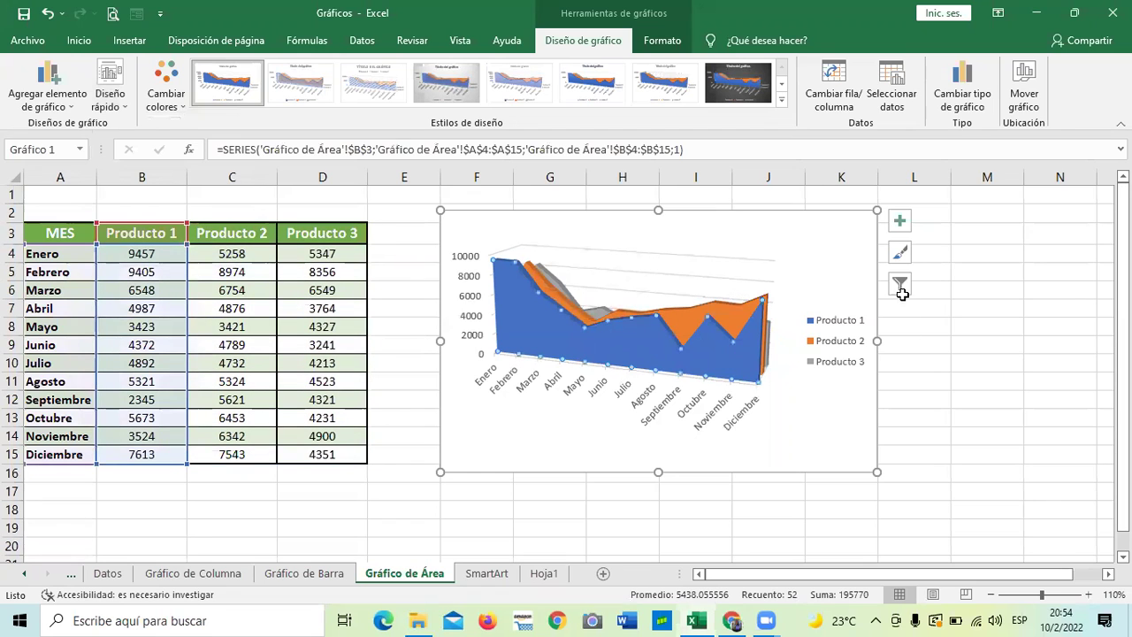
left_click(899, 286)
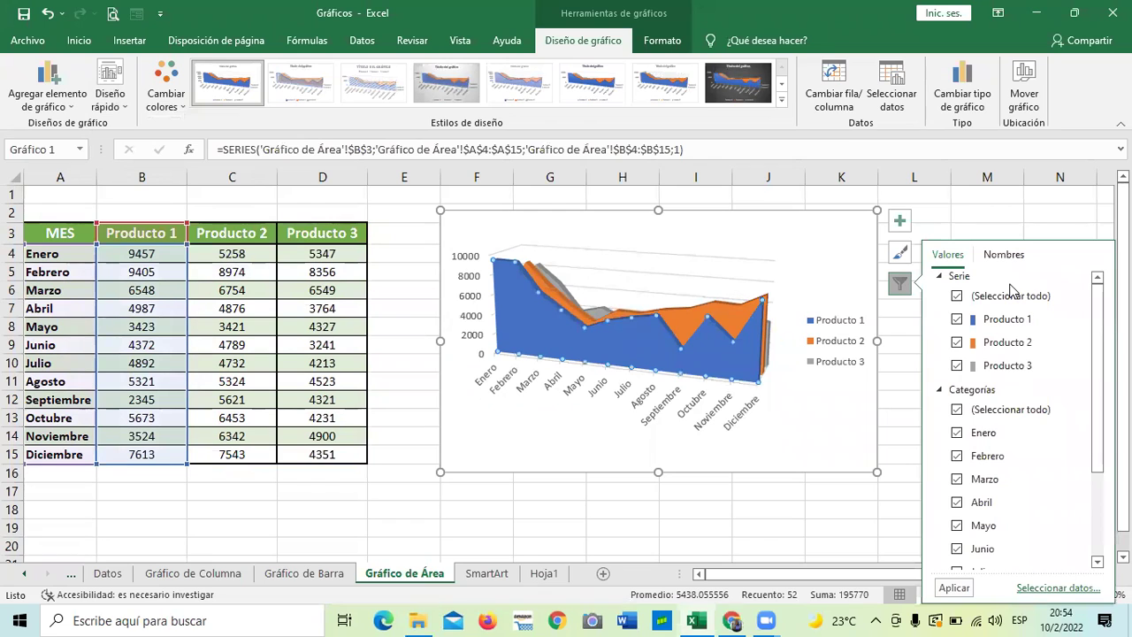
left_click(956, 296)
left_click(956, 319)
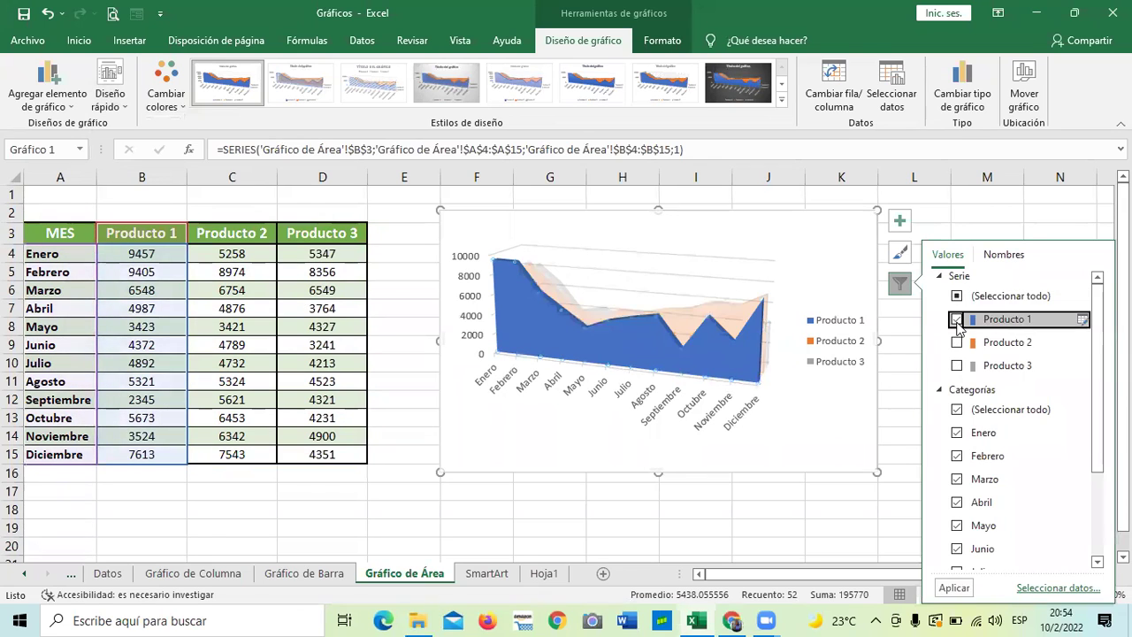
left_click(953, 588)
left_click(766, 528)
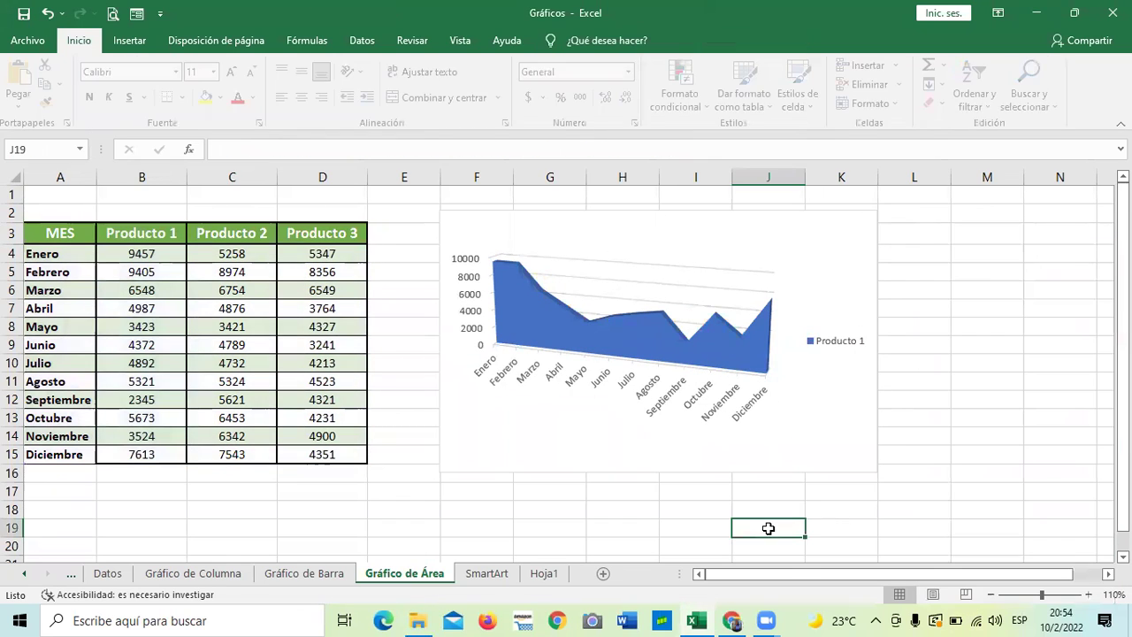
Move the area chart slightly away from the table, enlarge it a little, and look through the available chart styles
left_click_drag(818, 250, 850, 256)
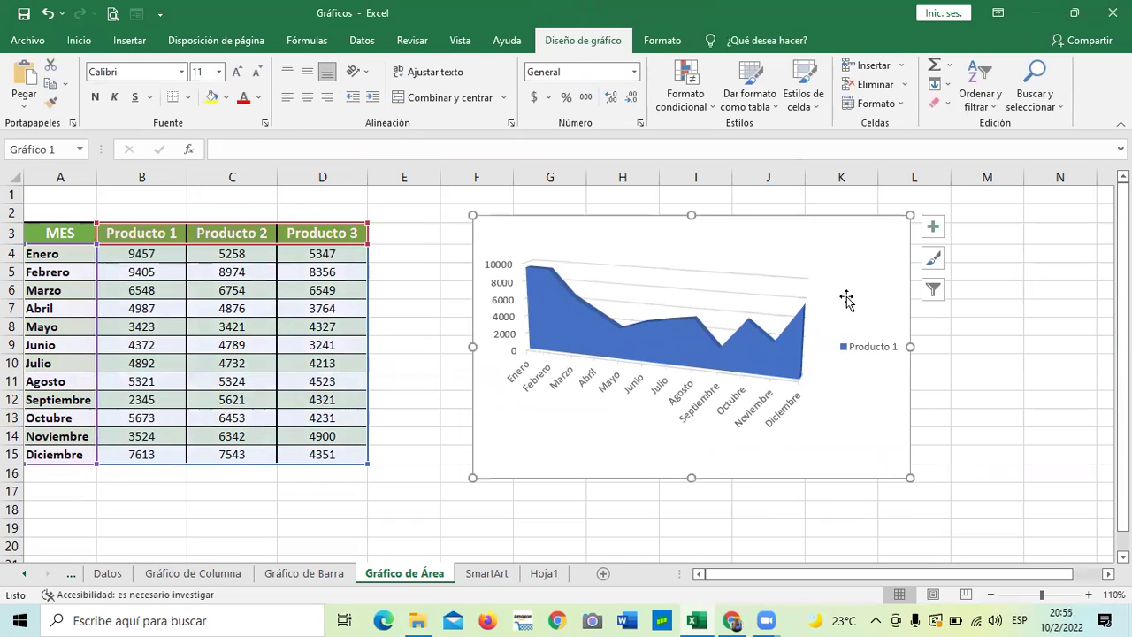
left_click_drag(912, 476, 927, 487)
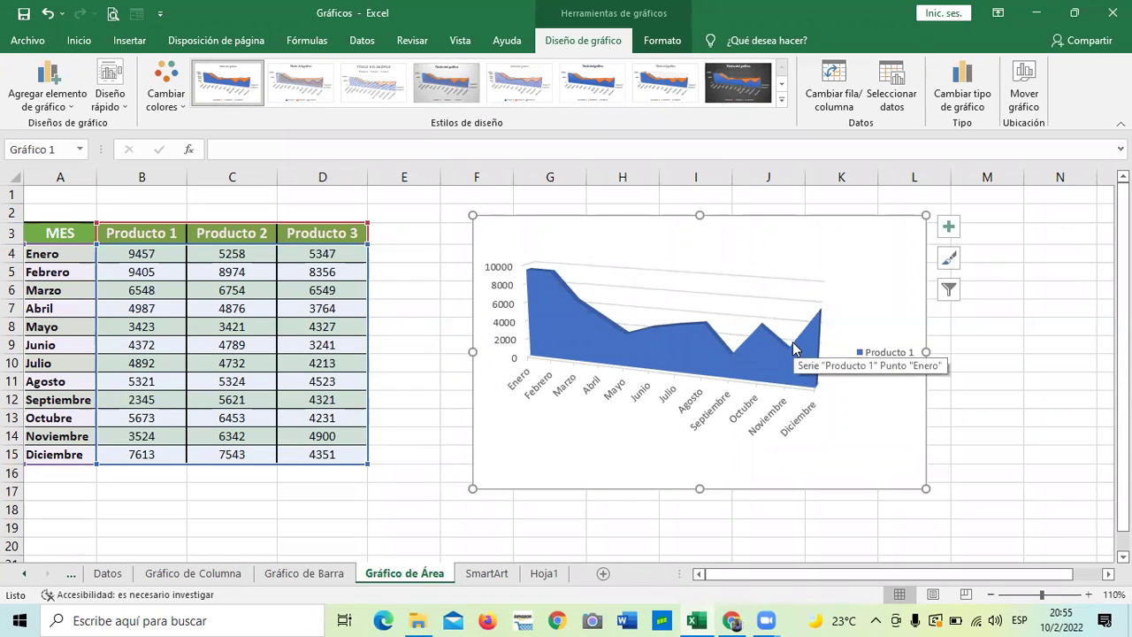
left_click(782, 100)
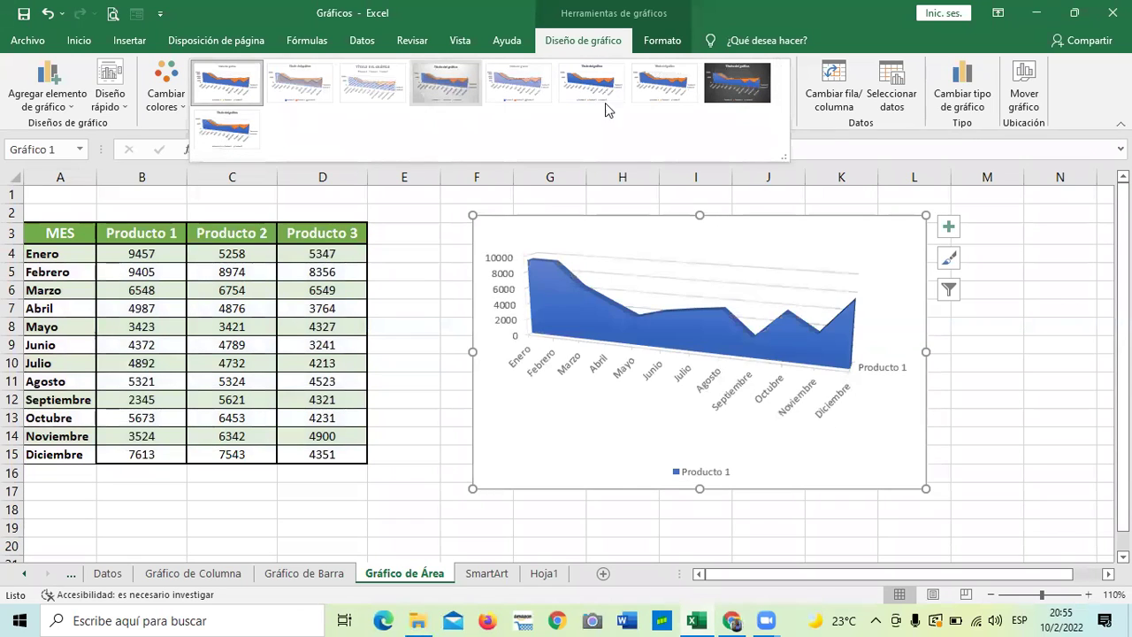
left_click(821, 146)
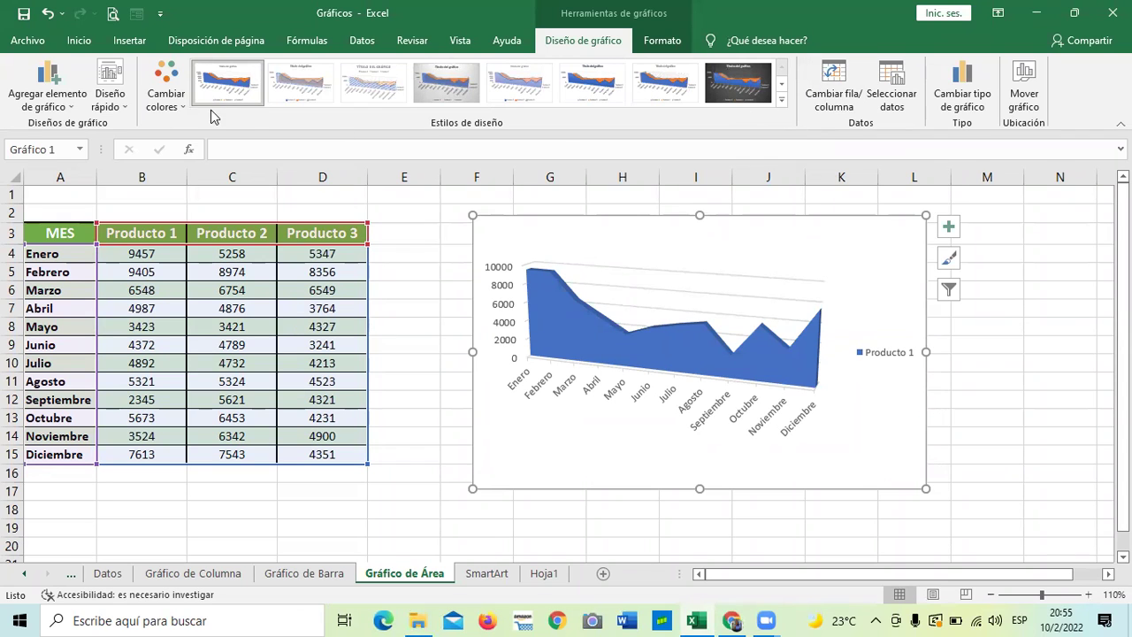
Try to recolour the Producto 1 area using the first multicolour palette
left_click(178, 108)
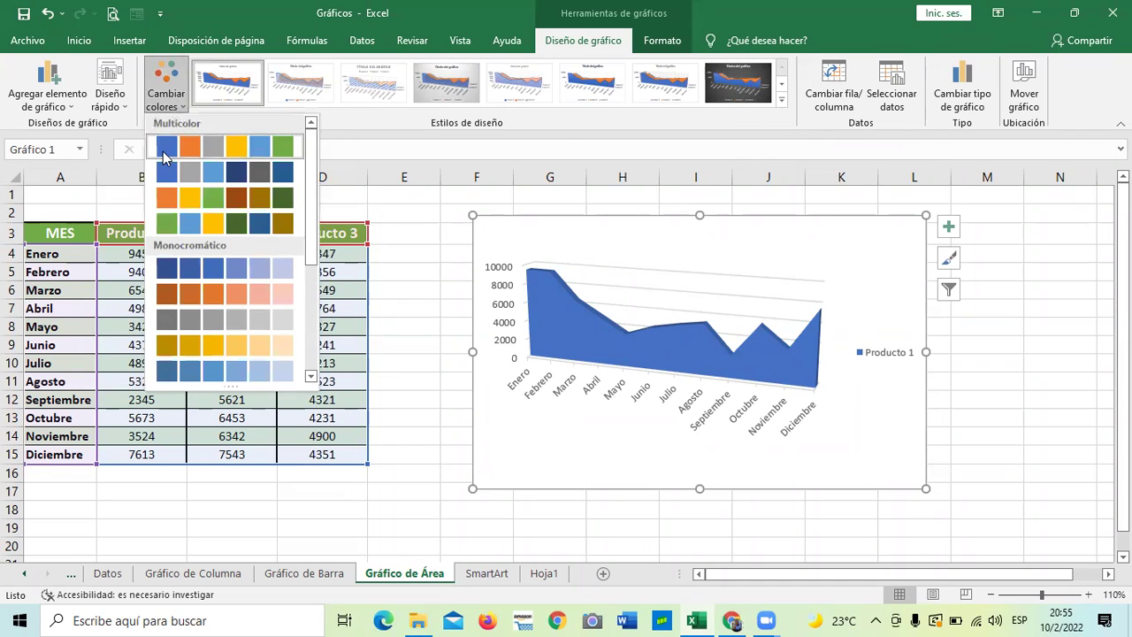
left_click(188, 150)
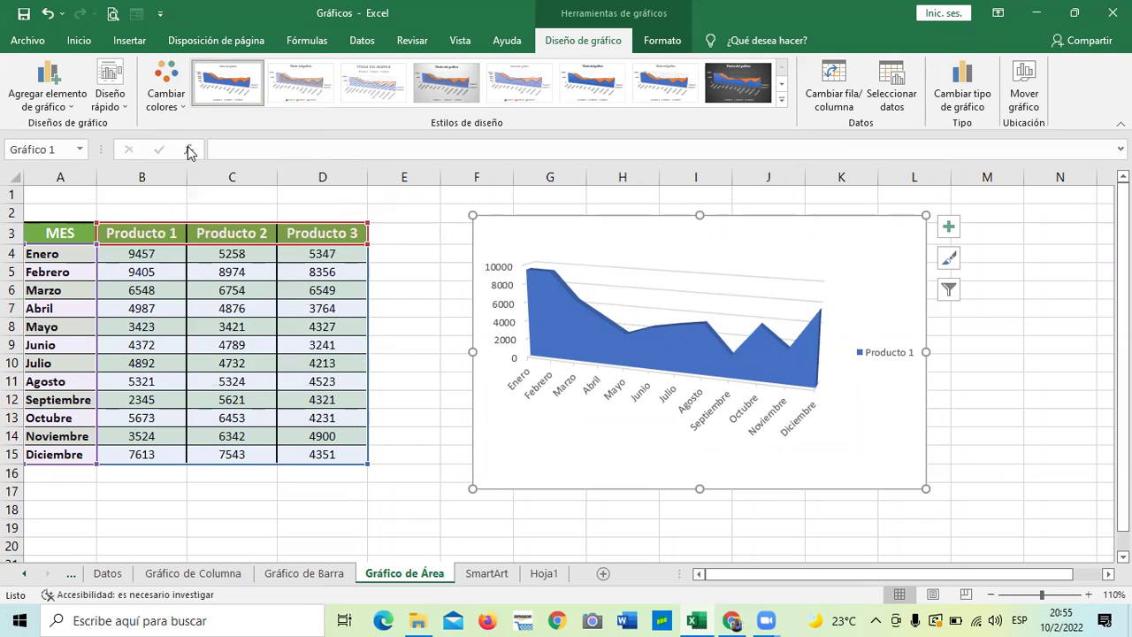
left_click(672, 345)
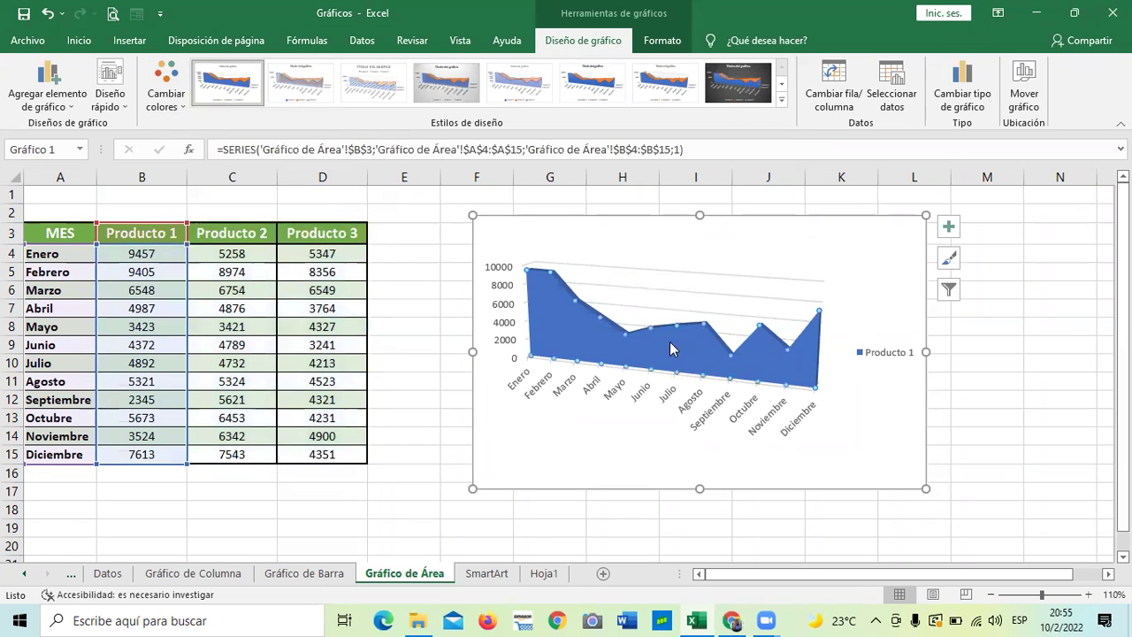
left_click(182, 100)
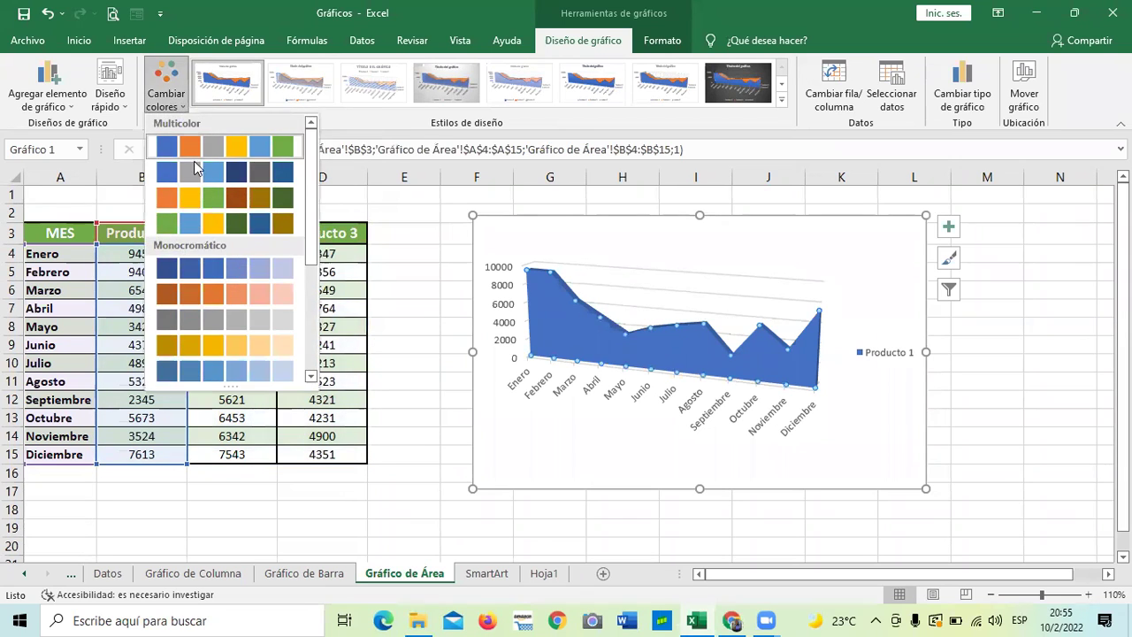
left_click(284, 152)
left_click(846, 389)
left_click(774, 358)
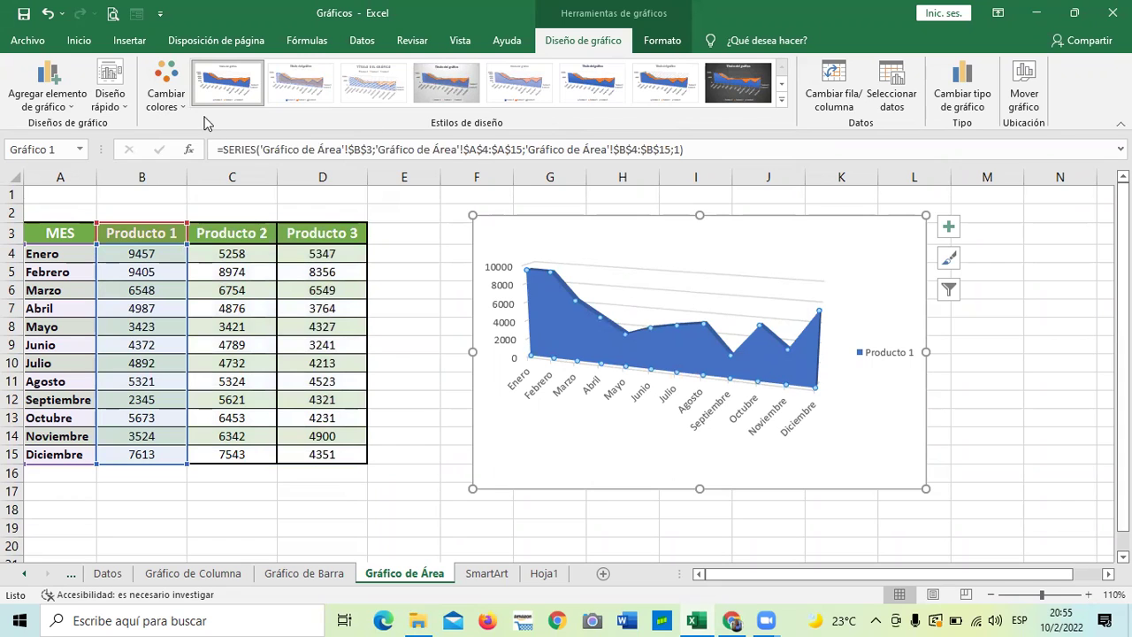
left_click(180, 103)
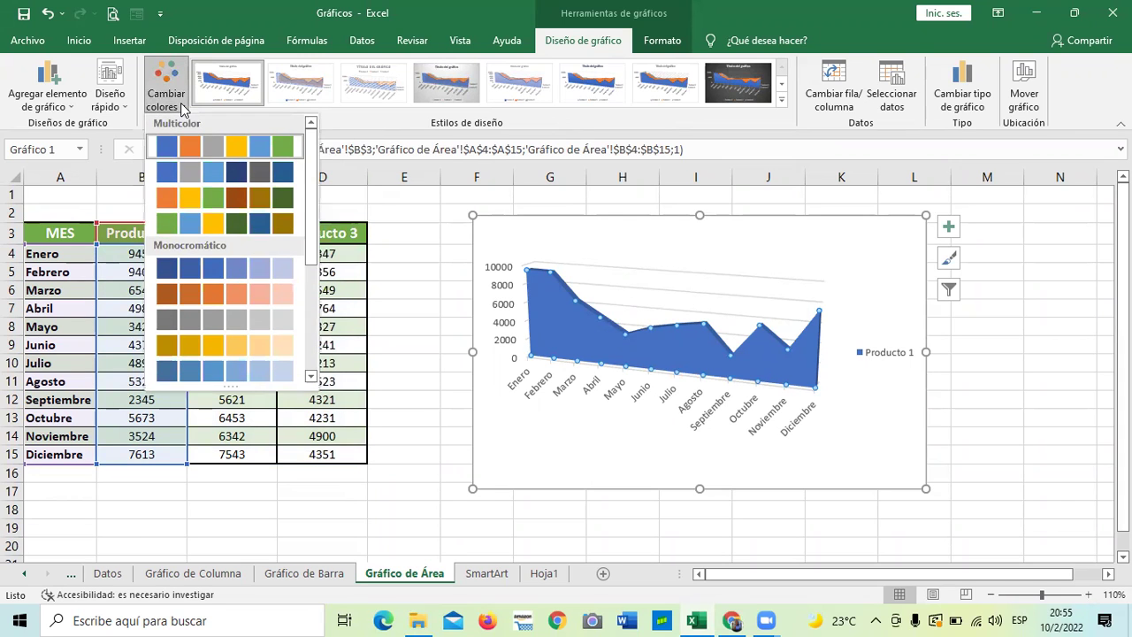
left_click(279, 142)
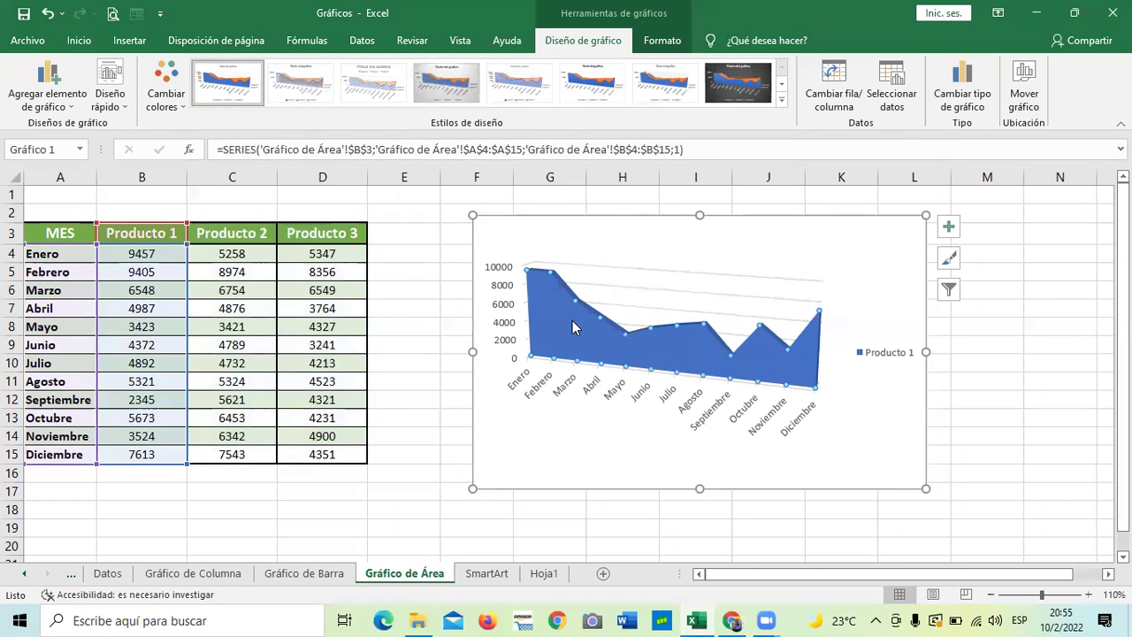
left_click(670, 256)
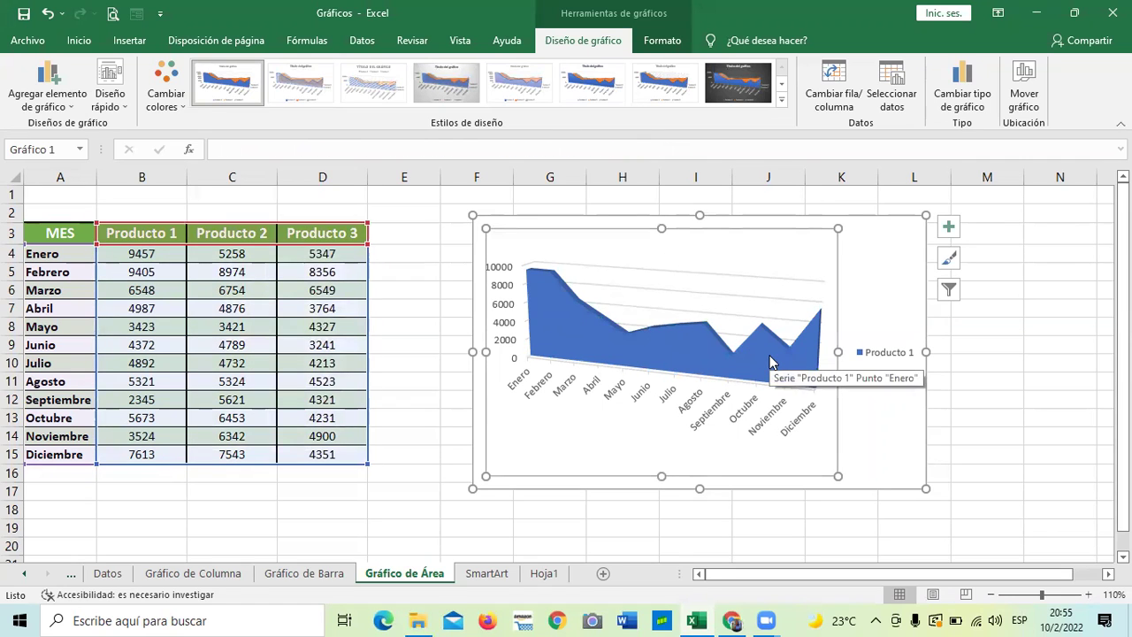
left_click(165, 96)
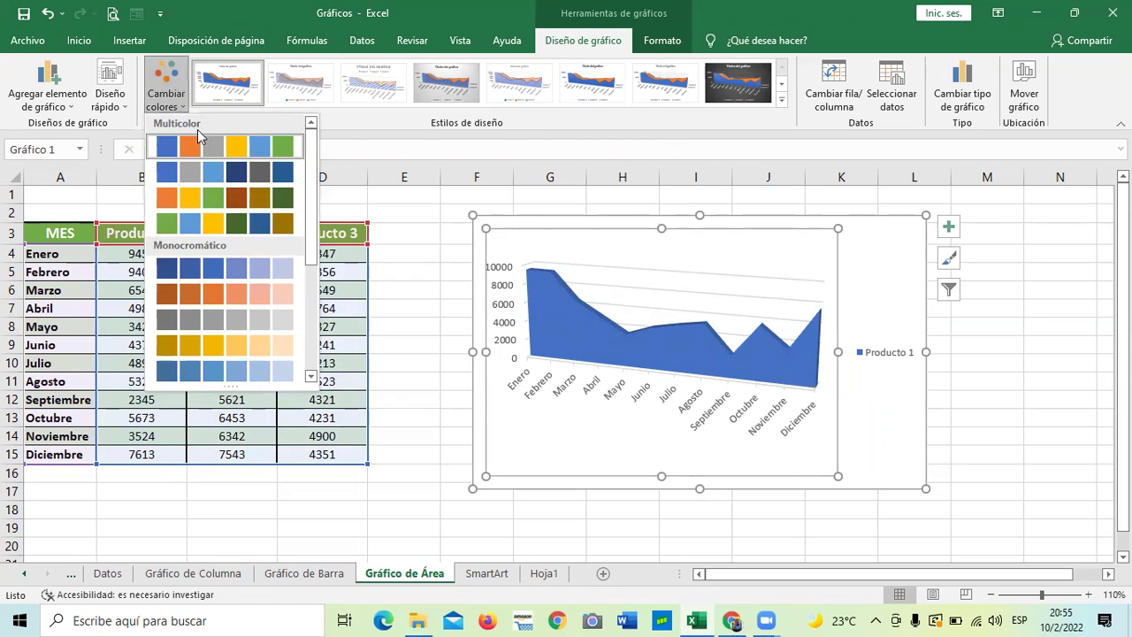
left_click(281, 149)
Recolour the area chart with the orange monochromatic palette
left_click(670, 316)
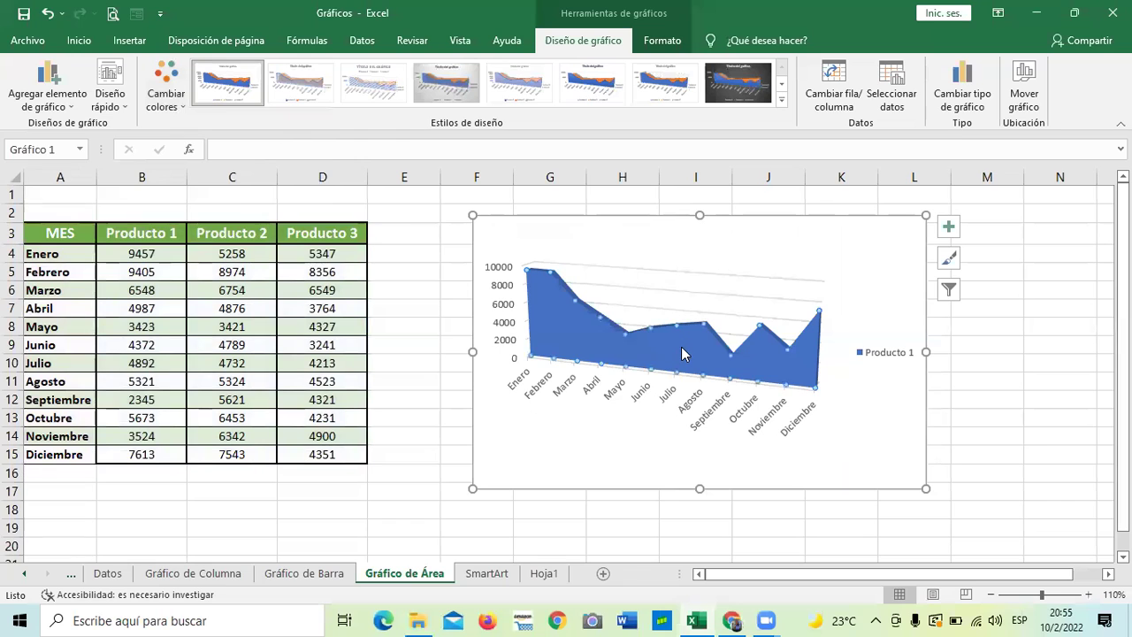
left_click(681, 347)
left_click(178, 97)
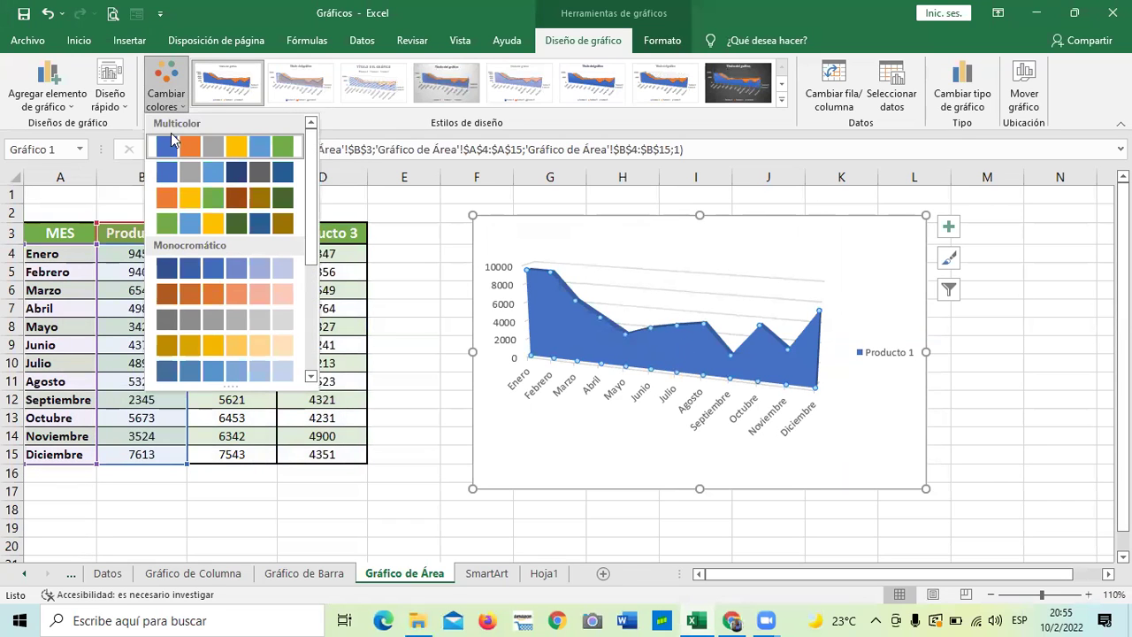
left_click(189, 297)
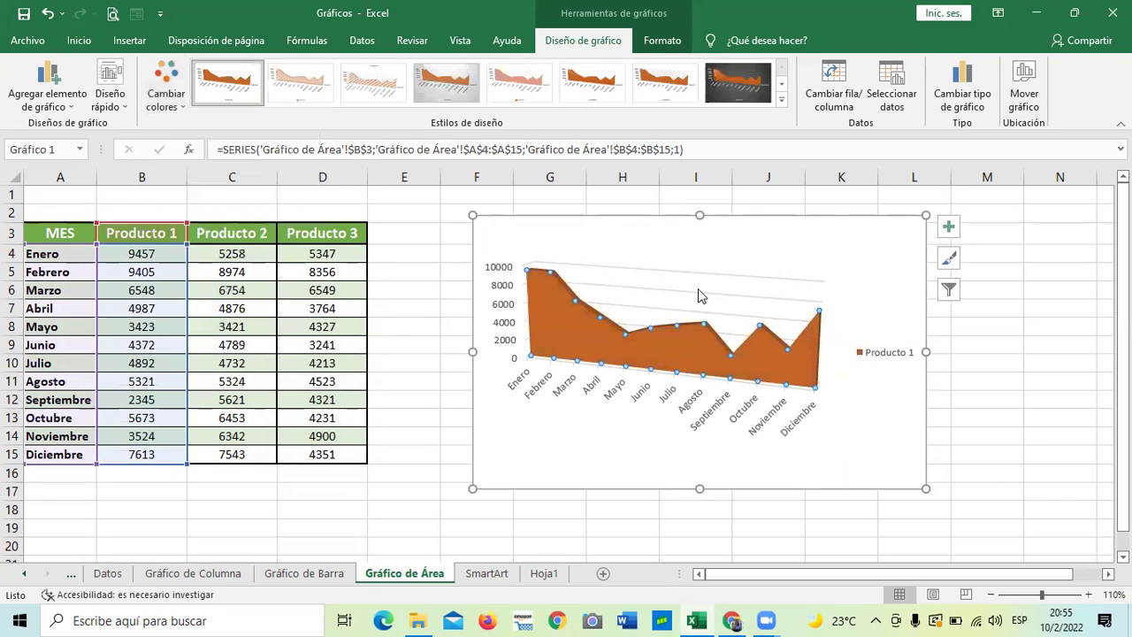
left_click(843, 249)
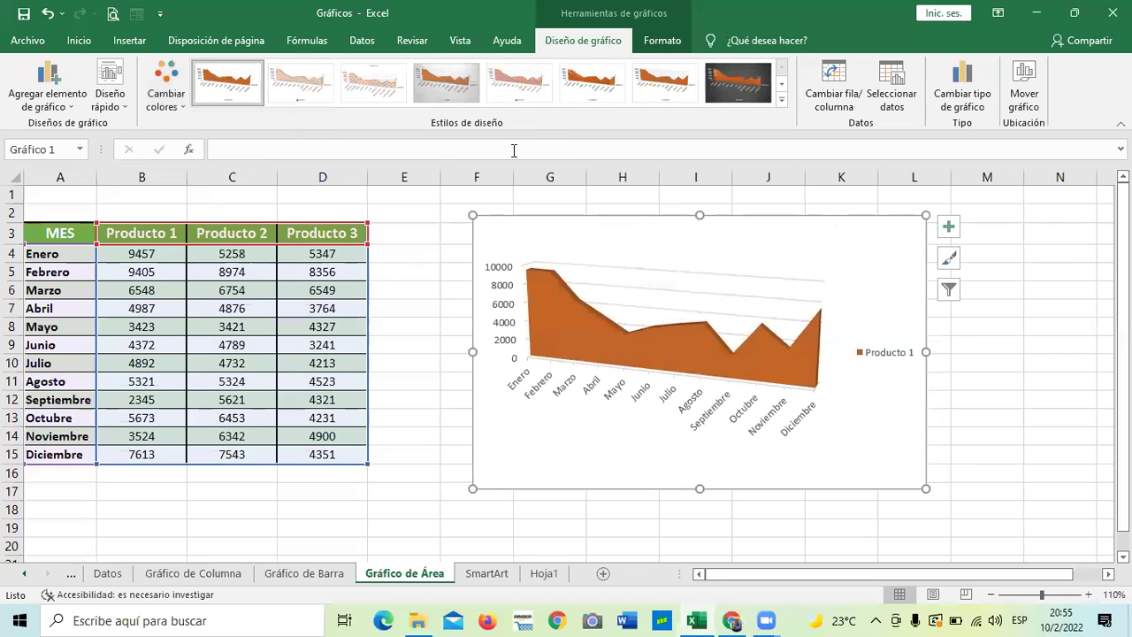
Add the Producto 2 series back to the area chart through the chart's series filter
left_click(948, 289)
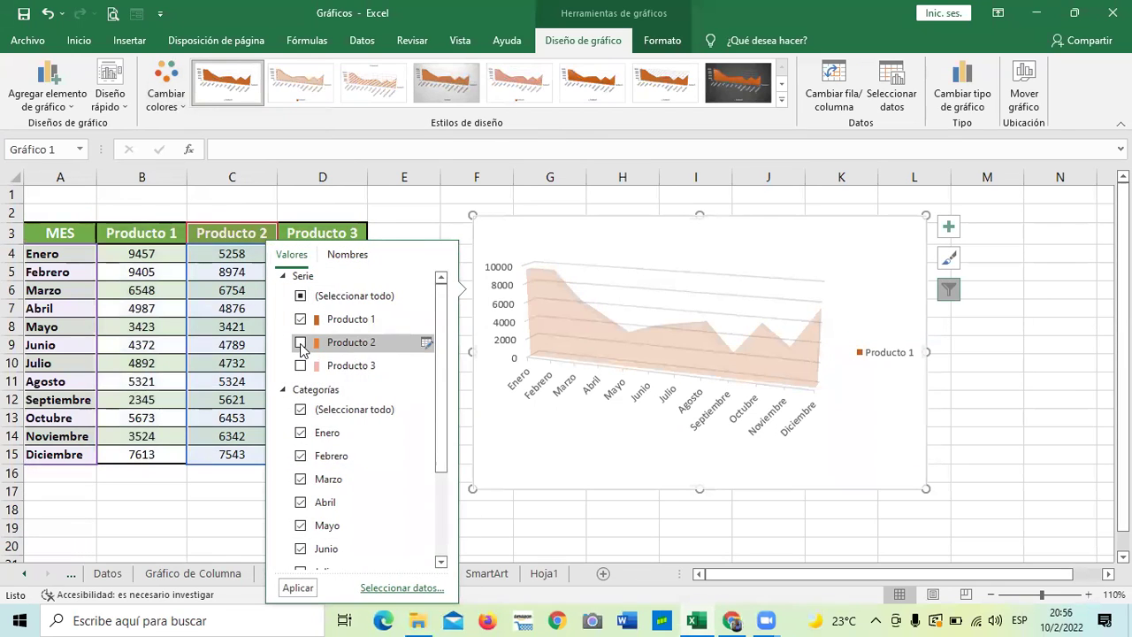
left_click(301, 343)
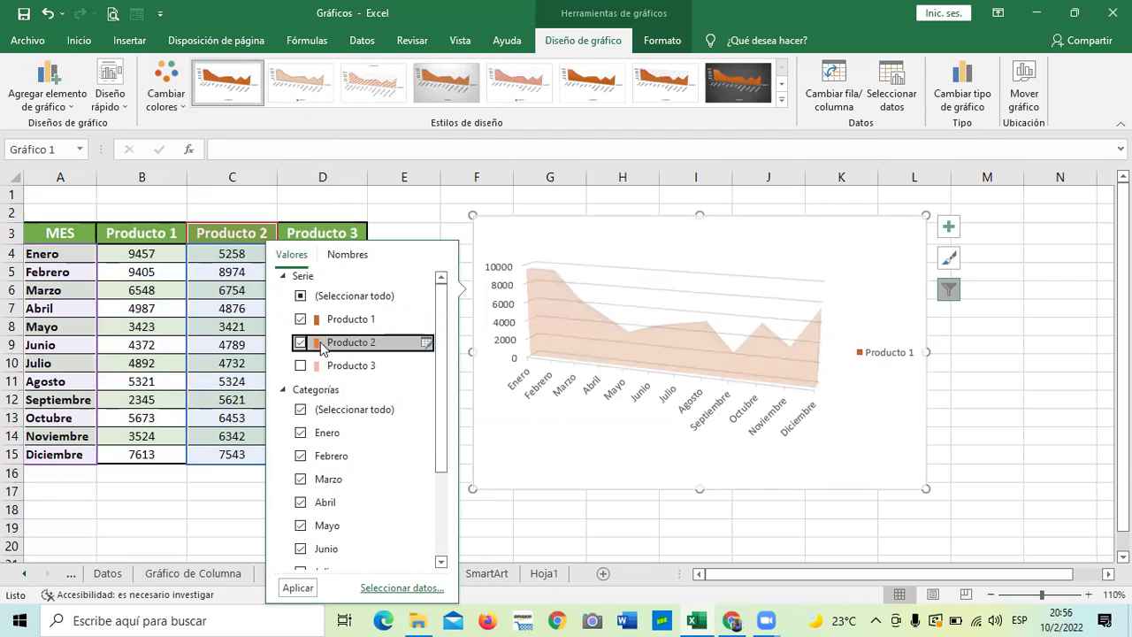
left_click(298, 587)
left_click(1092, 403)
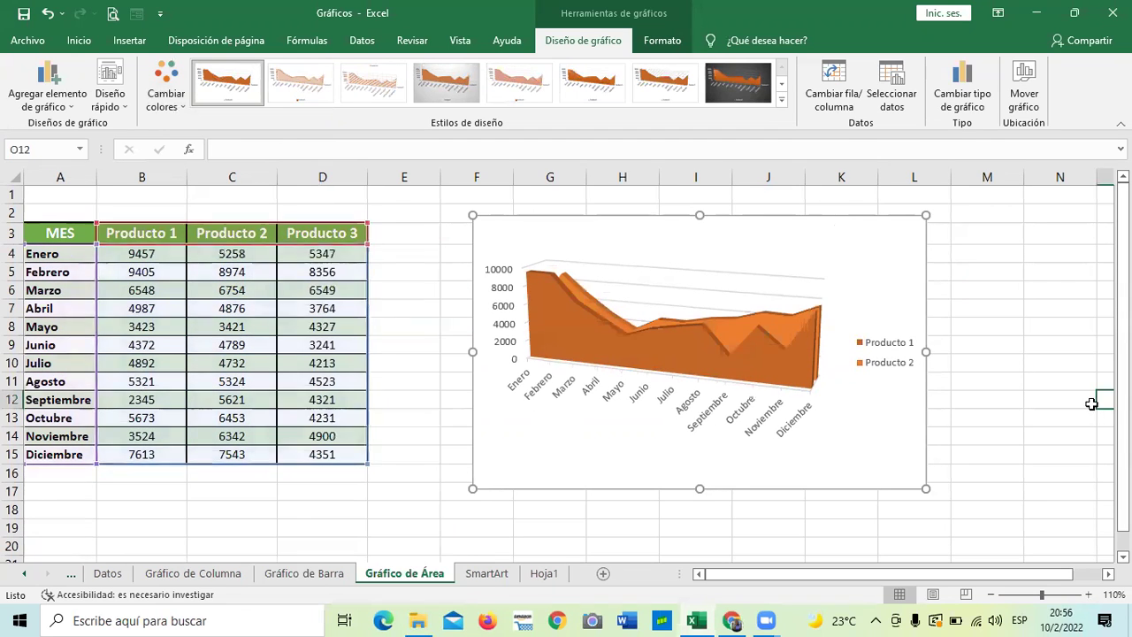
Try a pattern fill on the Producto 2 series, and set its fill to picture or texture
left_click(783, 319)
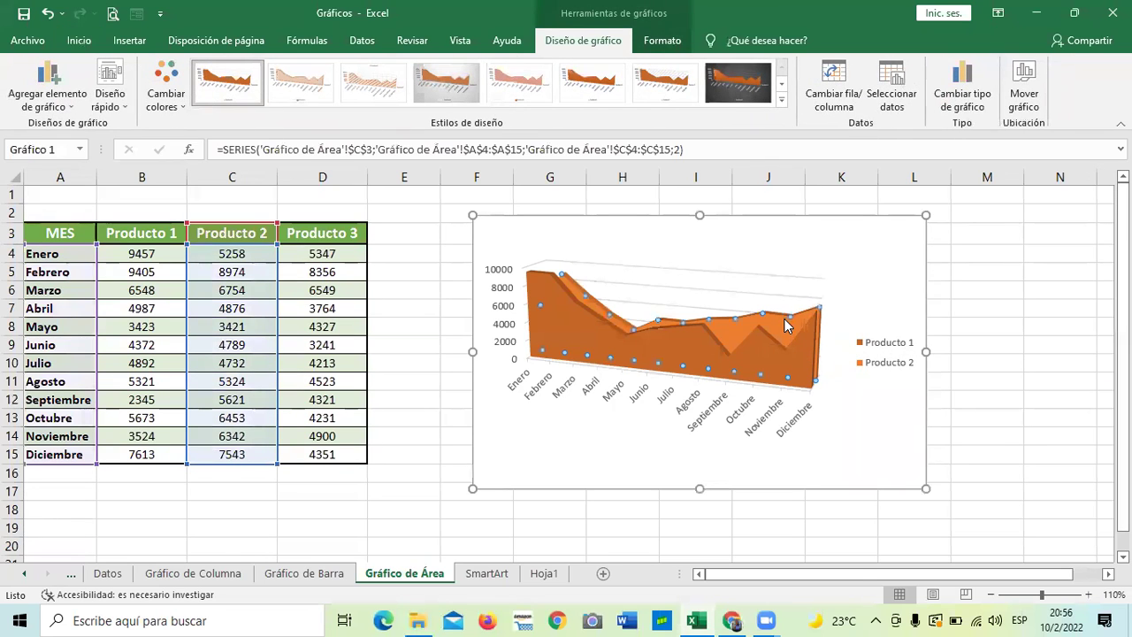
double_click(784, 319)
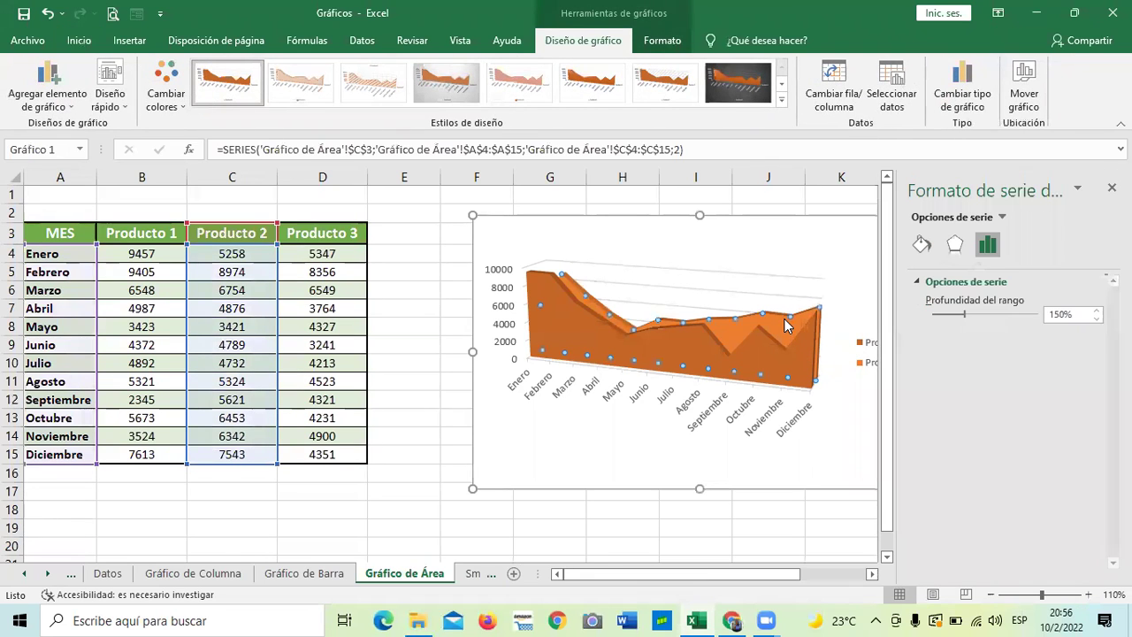
left_click(922, 245)
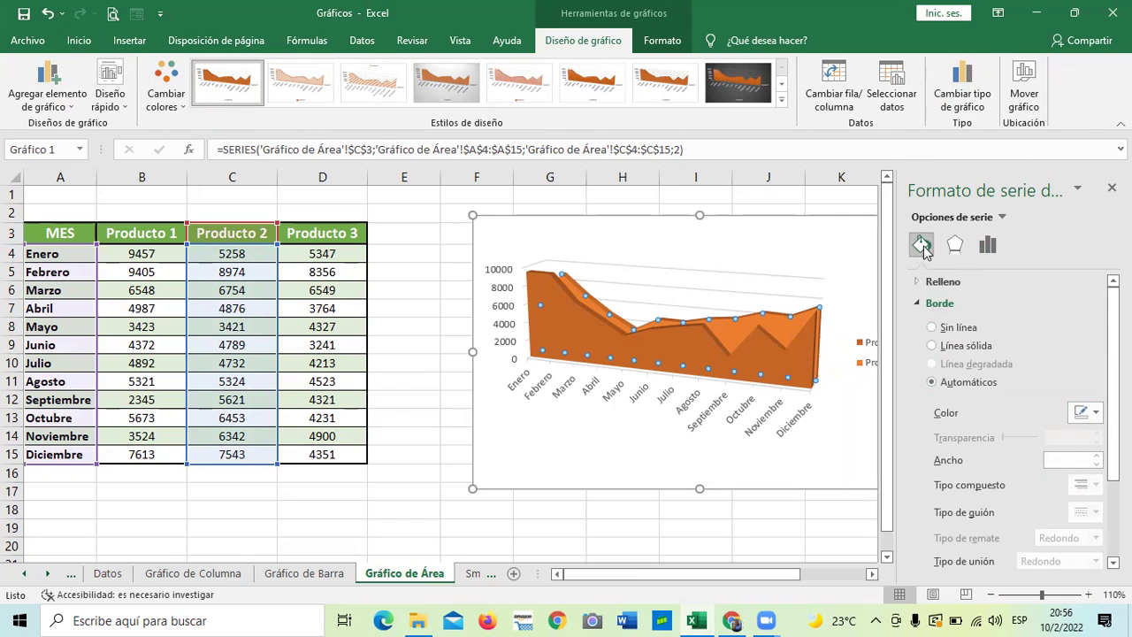
left_click(925, 282)
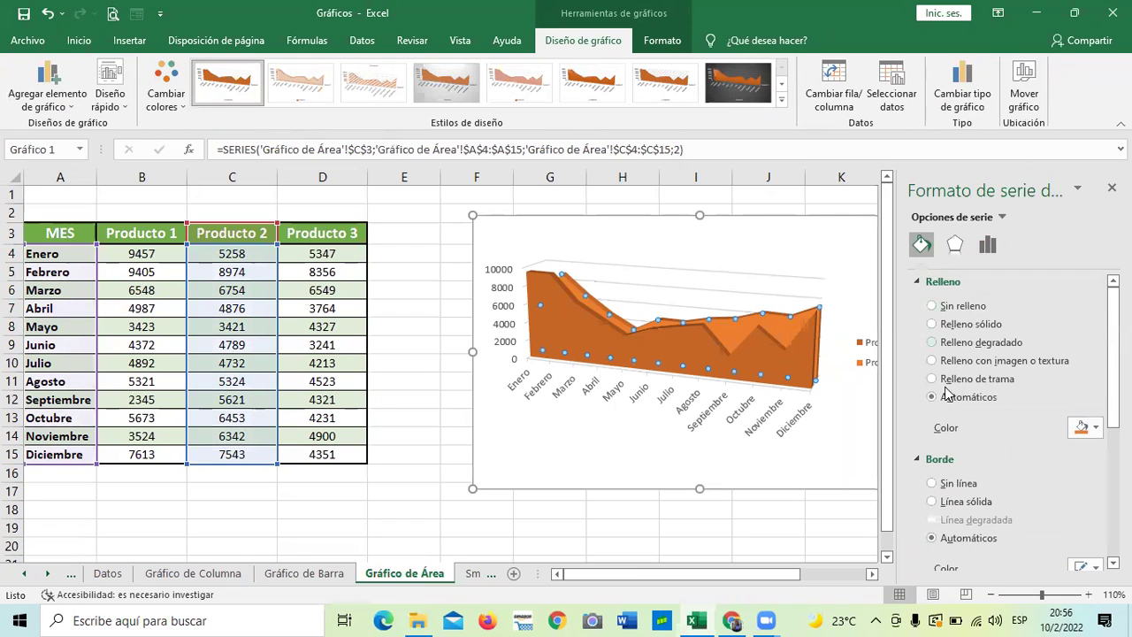
left_click(933, 379)
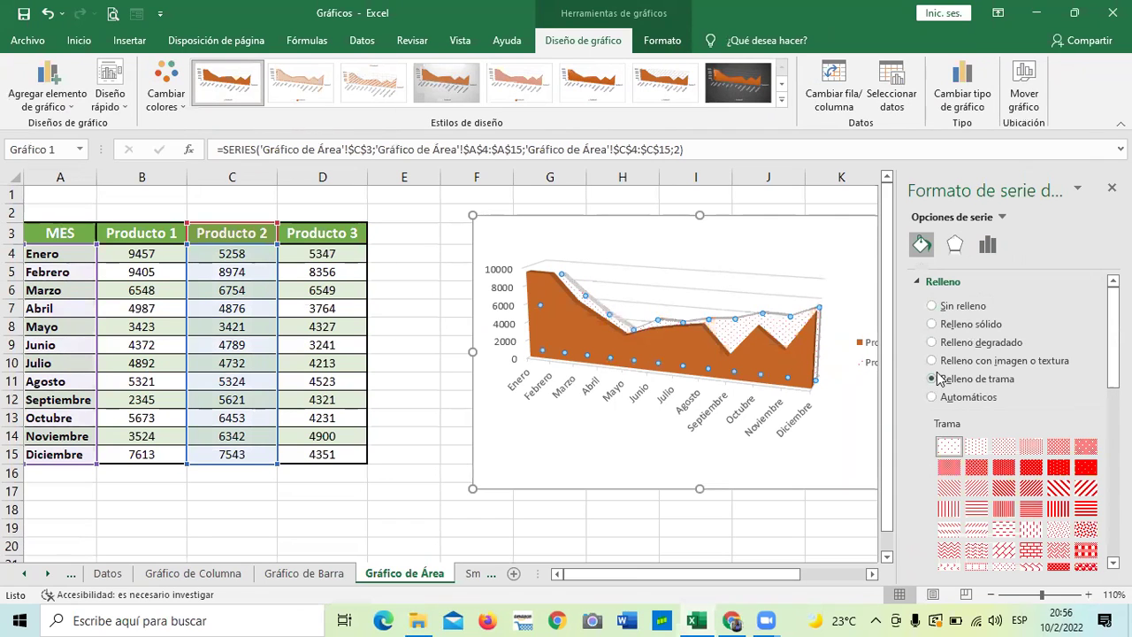
left_click(938, 361)
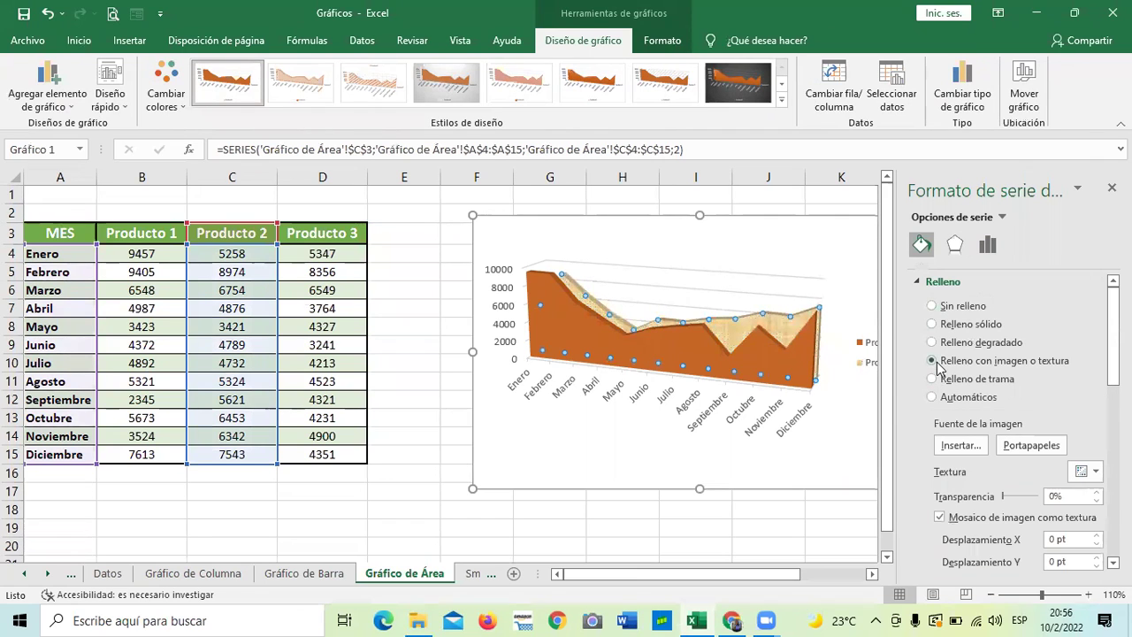
Fill the Producto 2 series with the first pink flower picture from a Bing image search for FLORES
scroll(1051, 445, "down", 4)
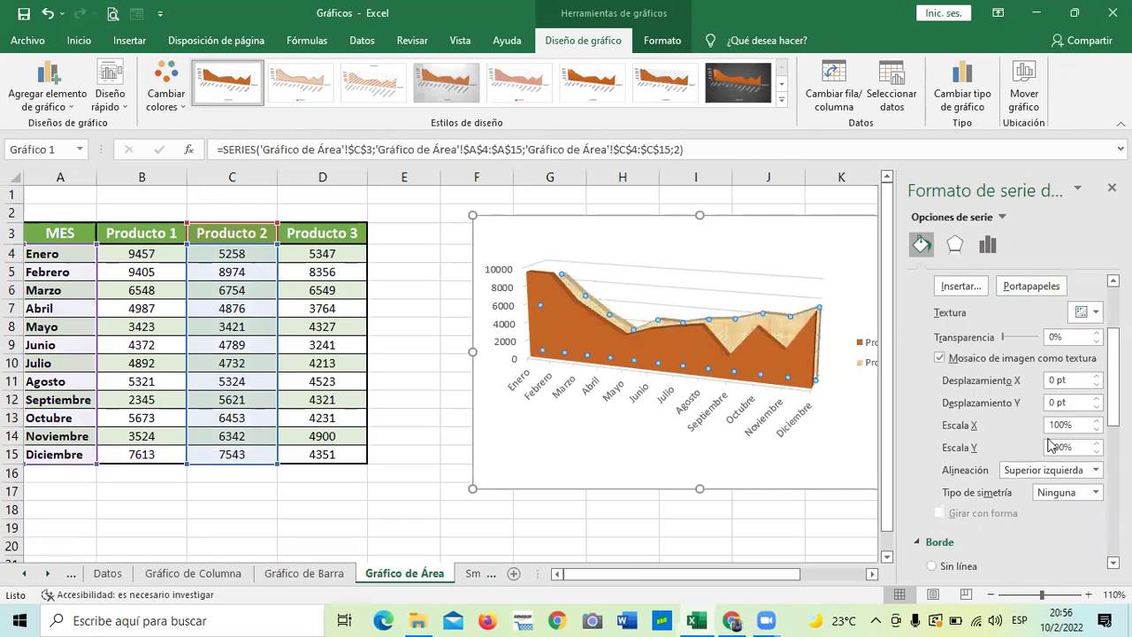
scroll(1050, 445, "up", 3)
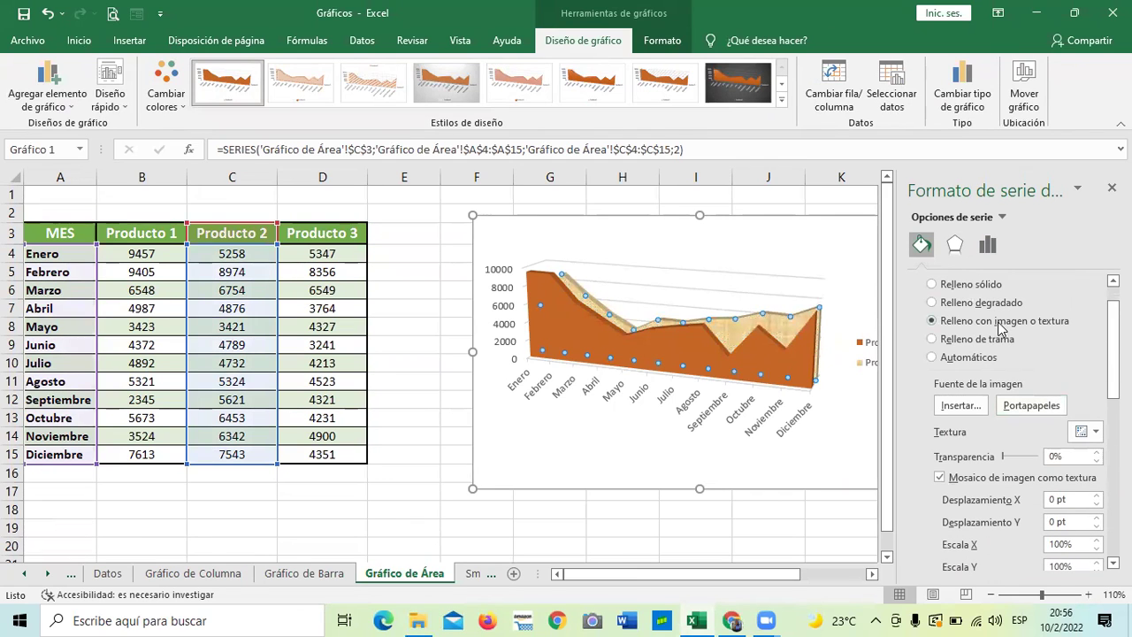
left_click(972, 408)
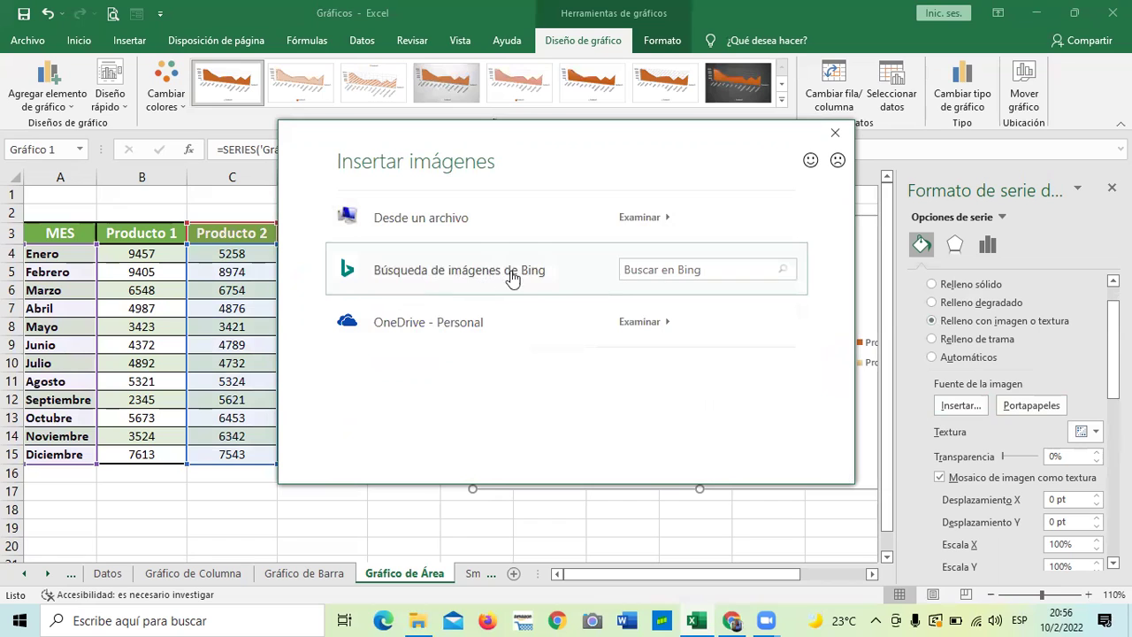
left_click(678, 269)
type("FLO")
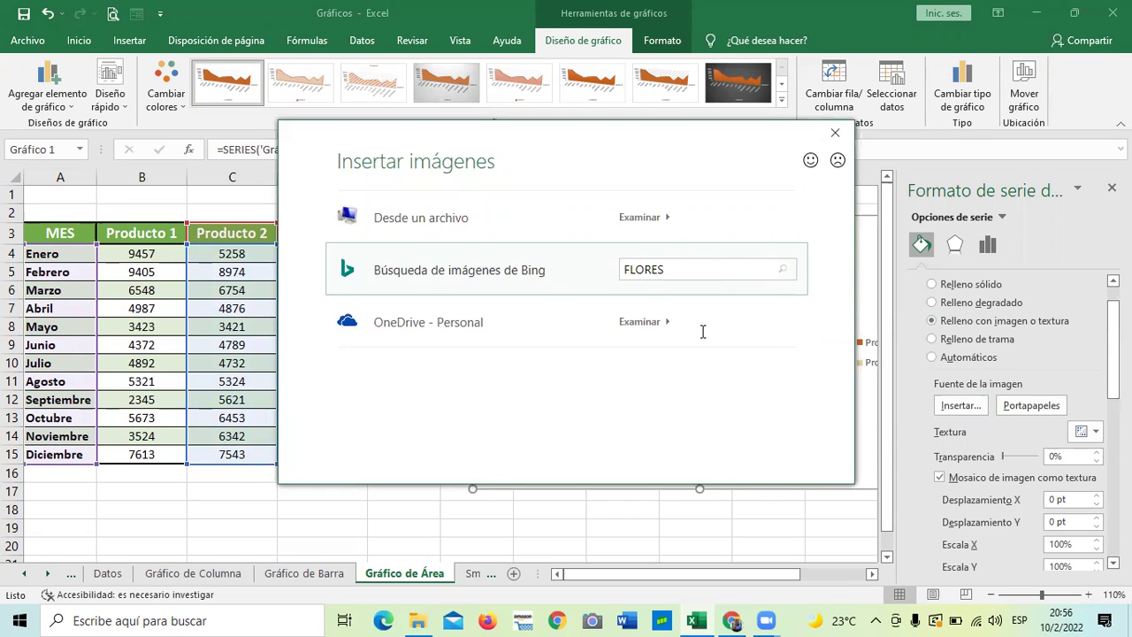
type("RES")
key("Return")
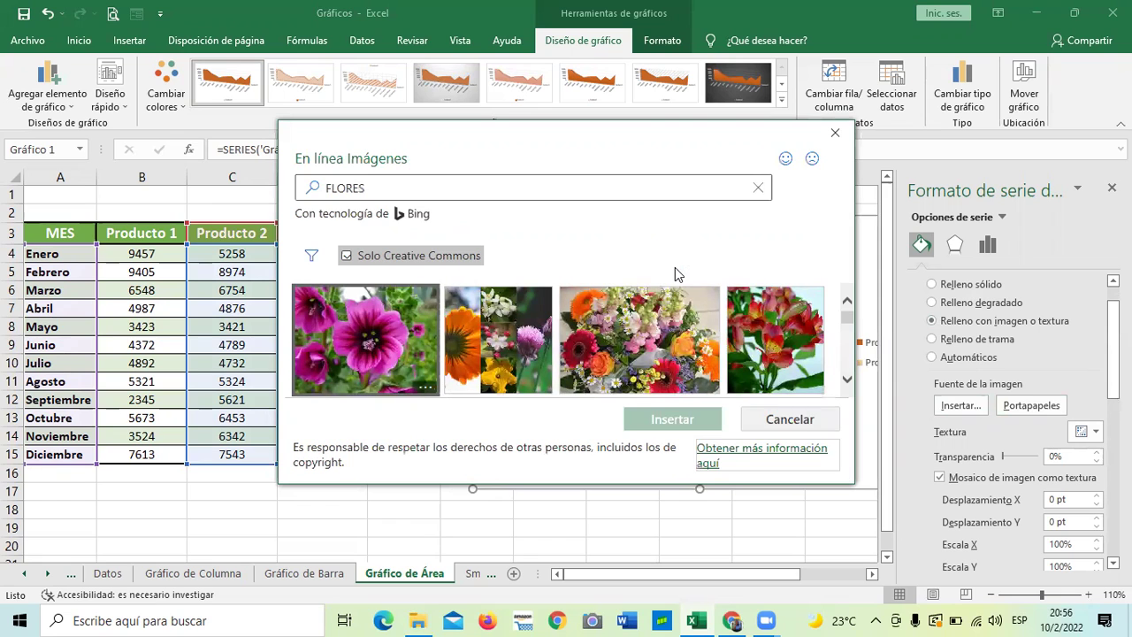
left_click(407, 326)
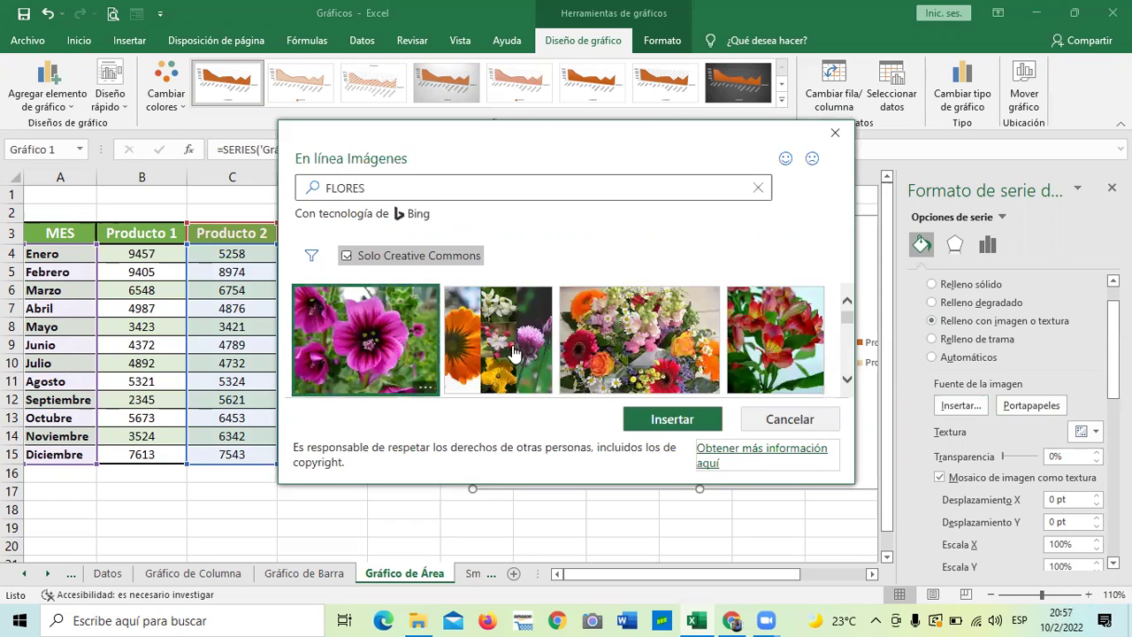
left_click(655, 421)
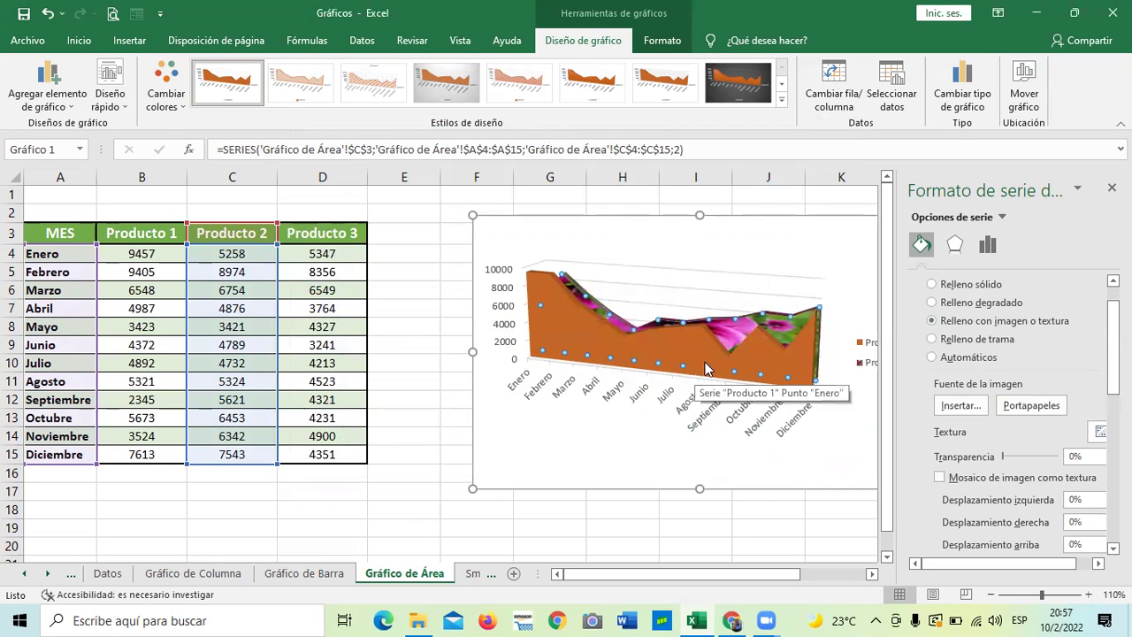
Give the whole chart area a picture fill using the same pink flower image, and close the formatting options
left_click(763, 258)
left_click(763, 258)
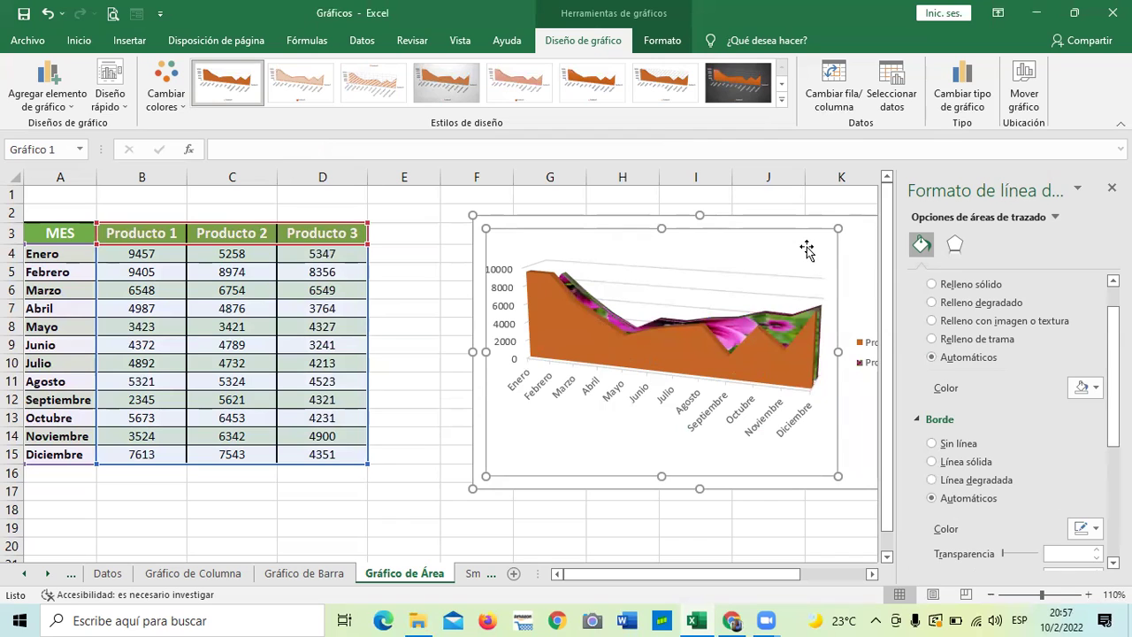
left_click(851, 266)
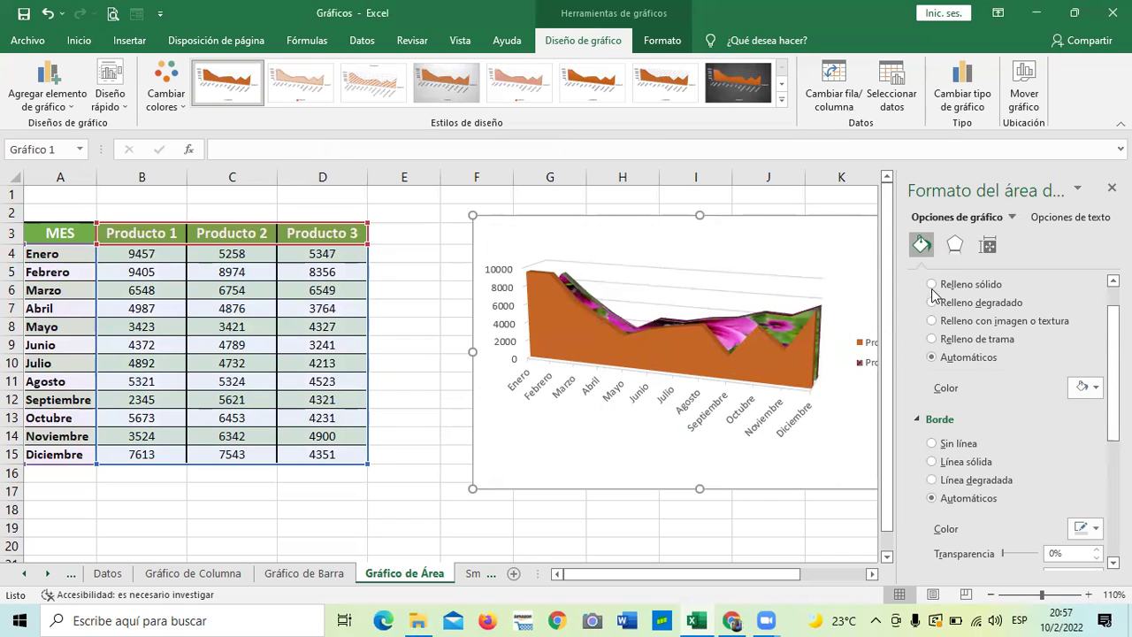
left_click(938, 322)
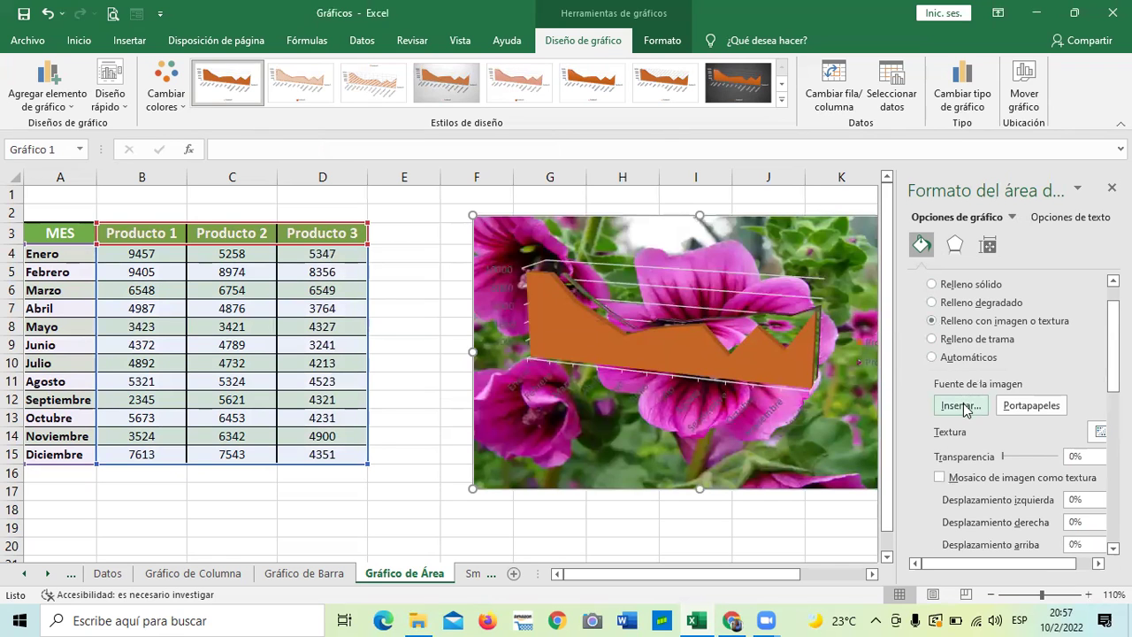
left_click(766, 531)
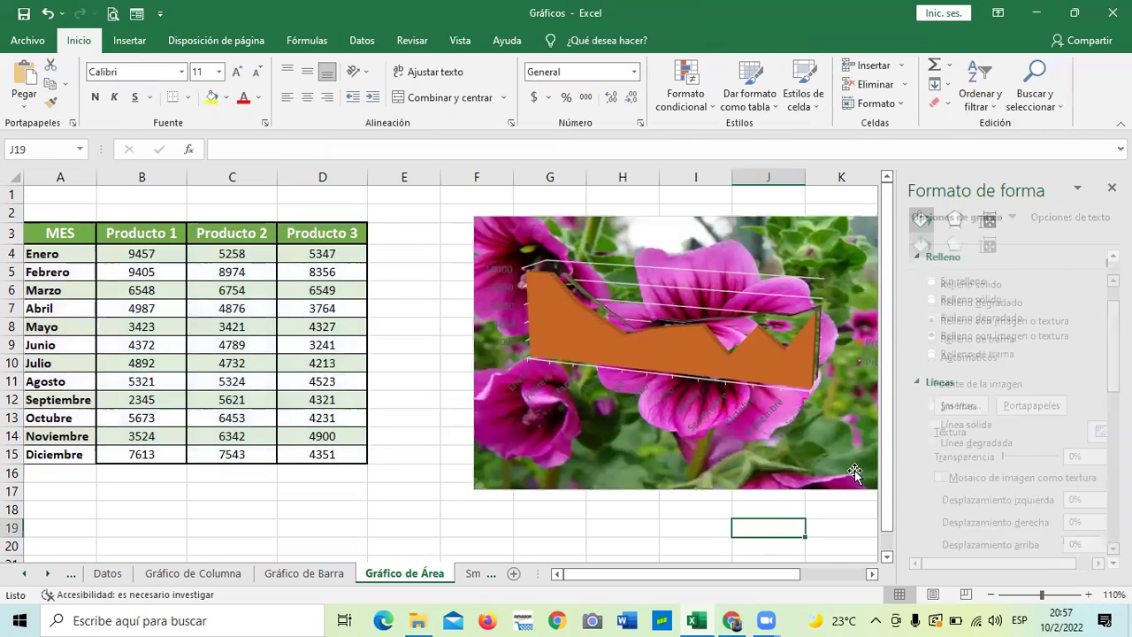
left_click(1112, 187)
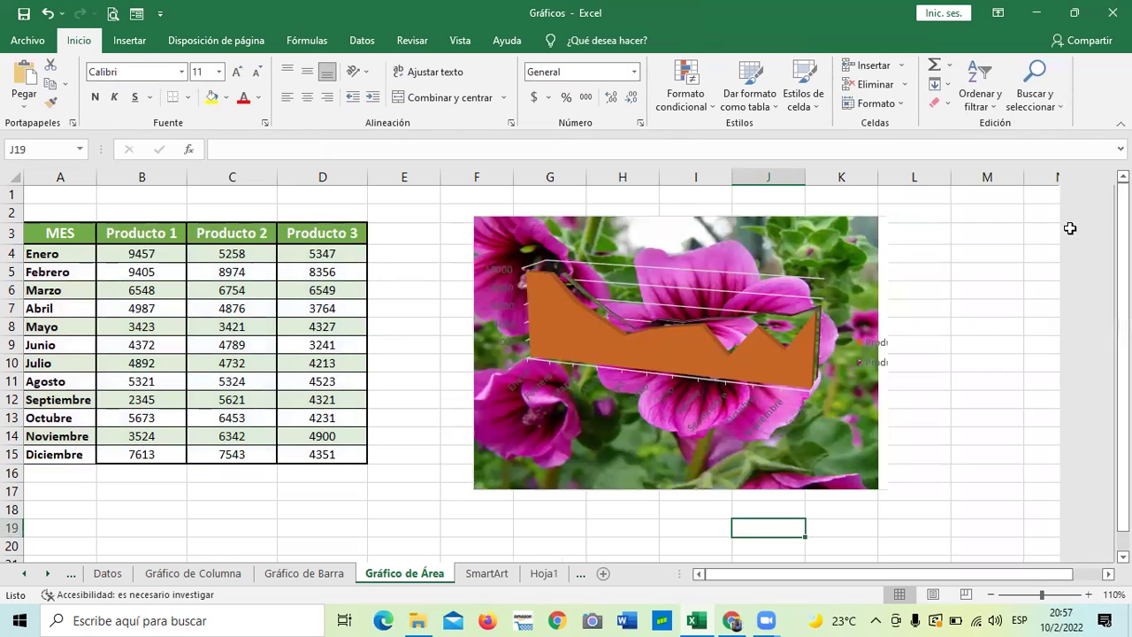
Set the transparency of the chart area's flower picture fill to 46%
left_click(998, 358)
left_click(811, 428)
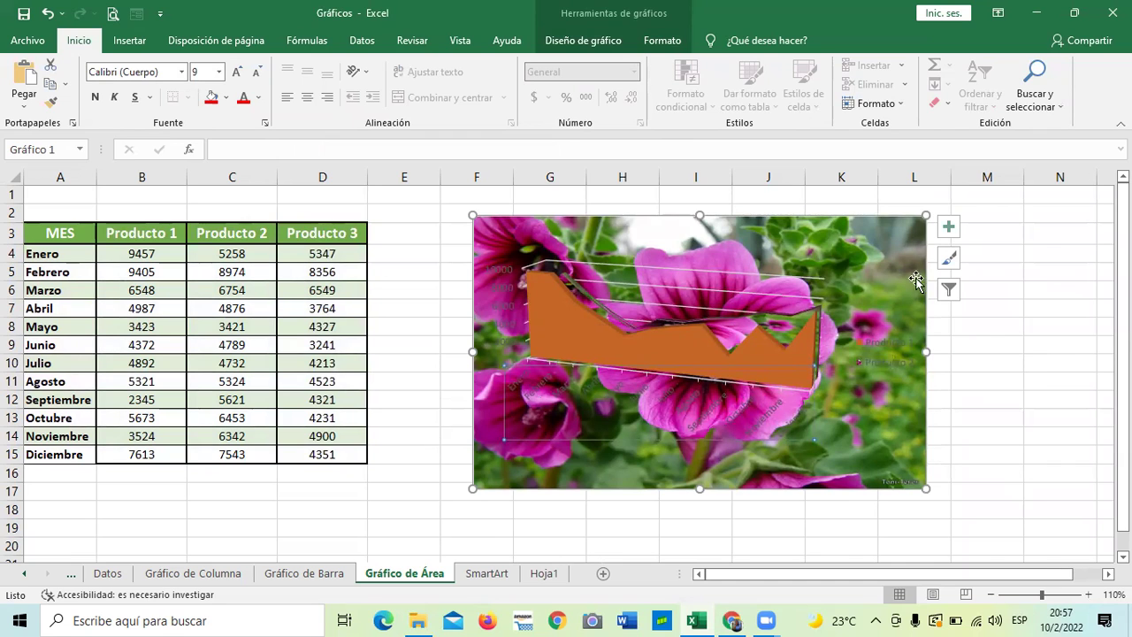
left_click(848, 253)
double_click(906, 254)
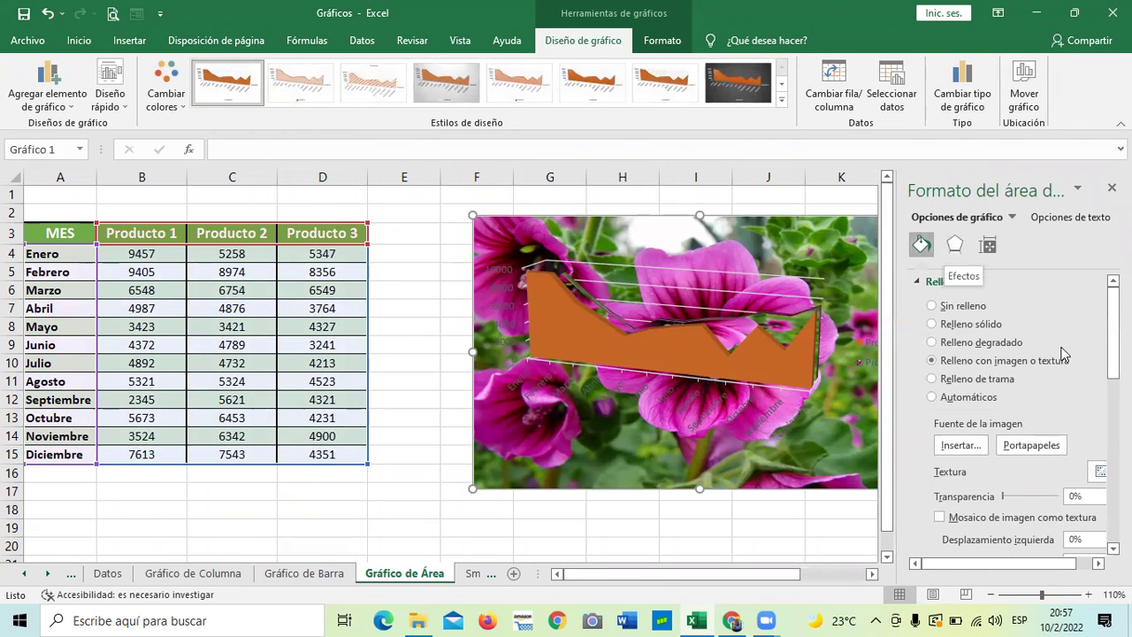
left_click_drag(1047, 565, 1063, 568)
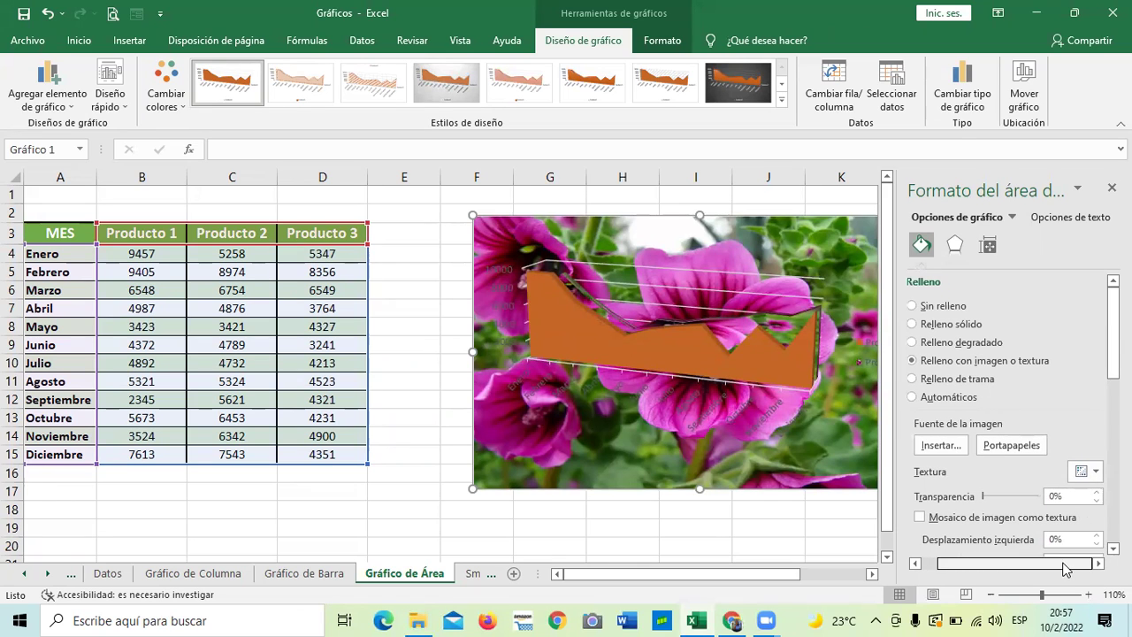
left_click(1011, 500)
left_click(1012, 504)
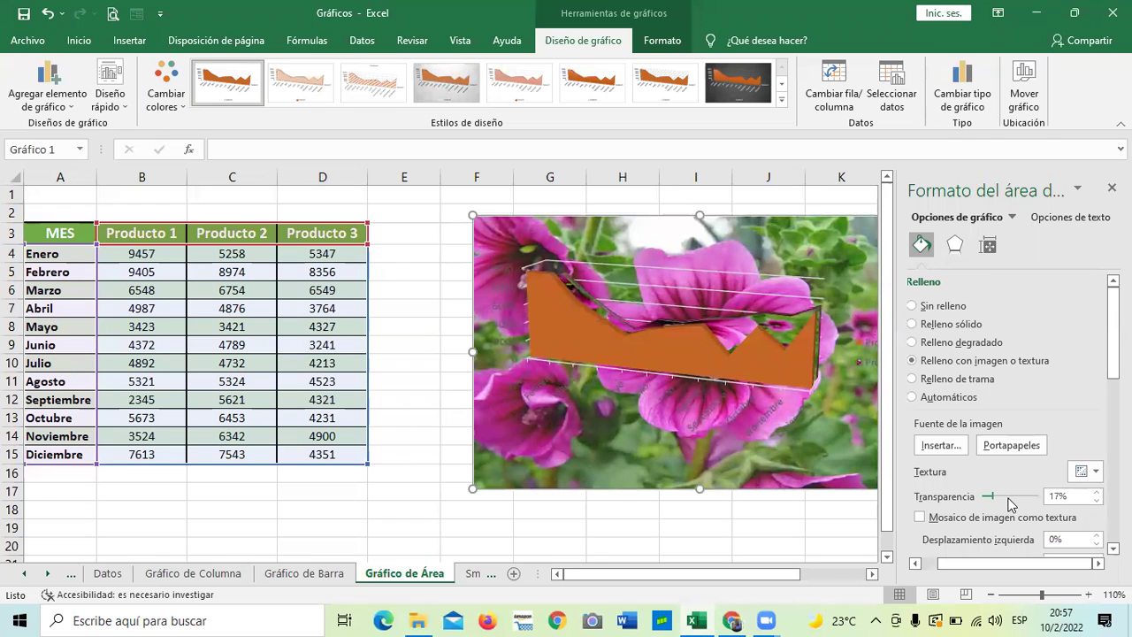
left_click(1011, 503)
left_click(1011, 501)
left_click(1011, 500)
left_click_drag(1009, 501, 1013, 500)
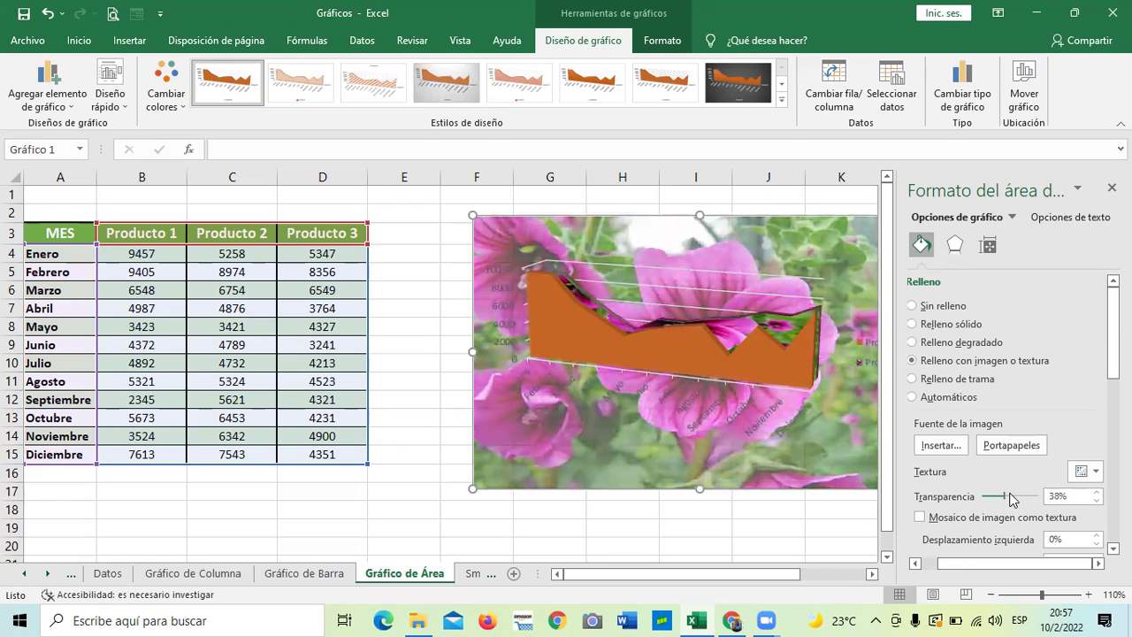
left_click(1011, 501)
left_click(1012, 500)
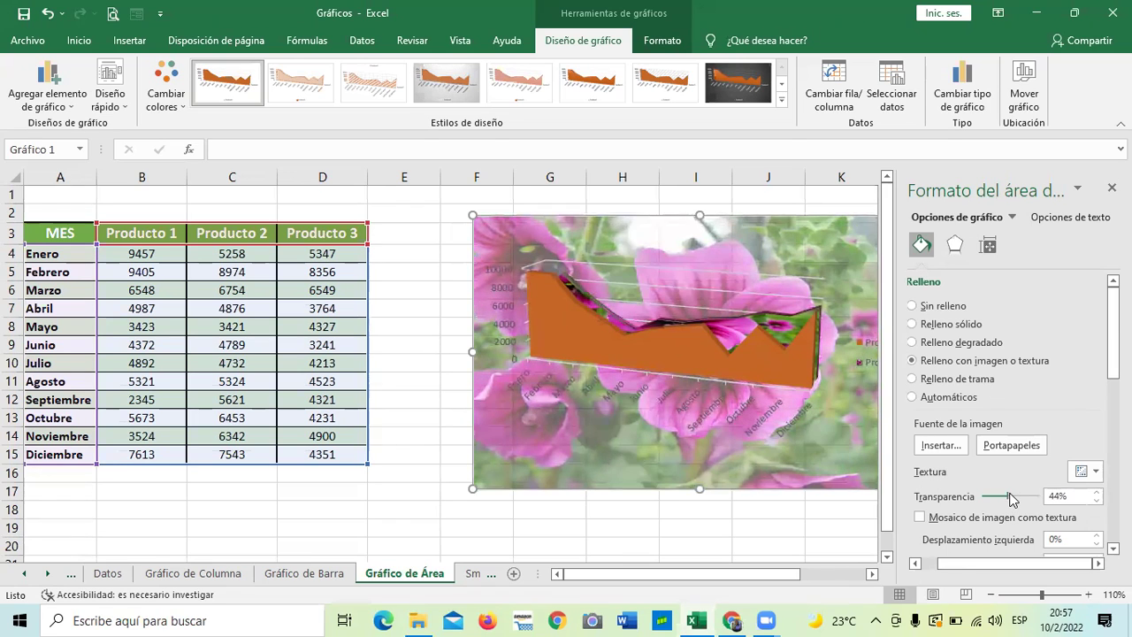
left_click(1013, 501)
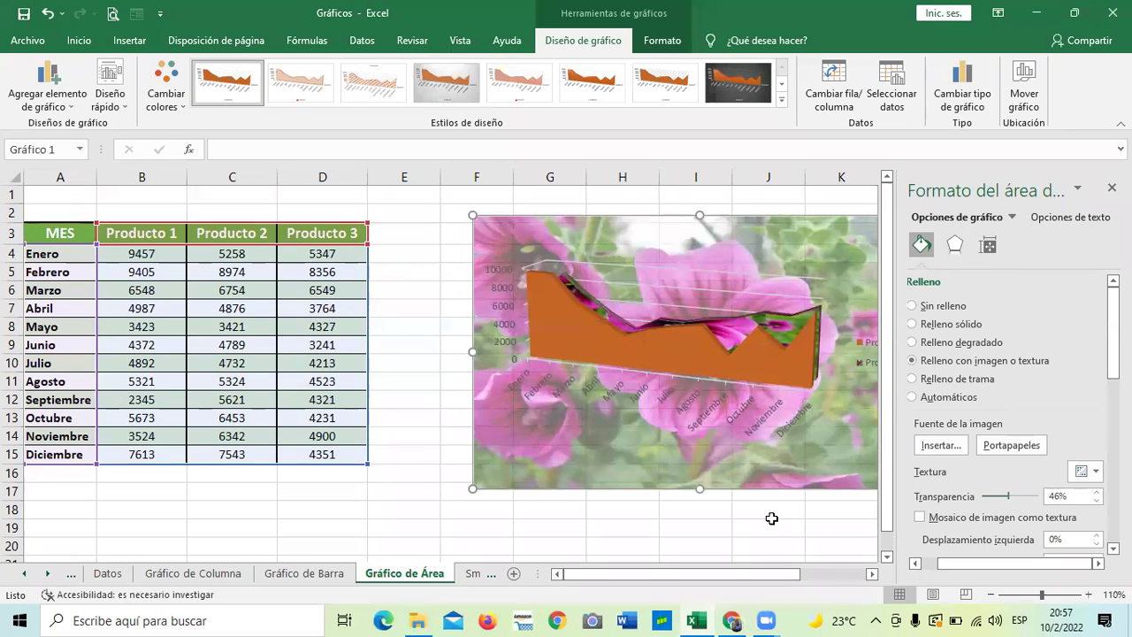
left_click(776, 522)
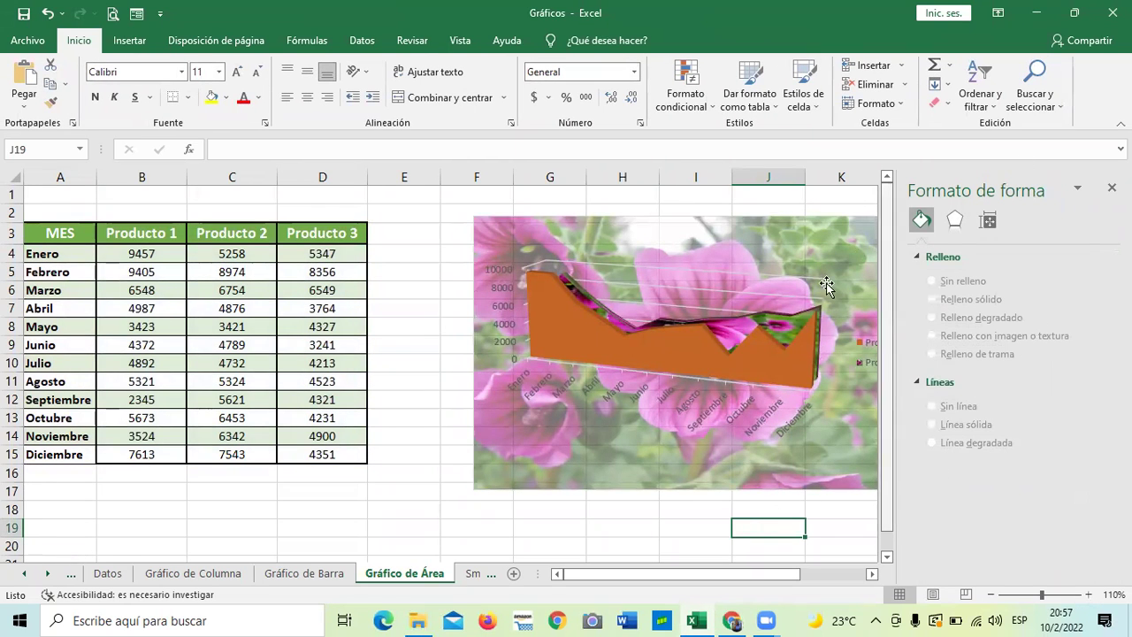
Change the Producto 2 series to a solid standard green fill and close the formatting options
left_click(778, 360)
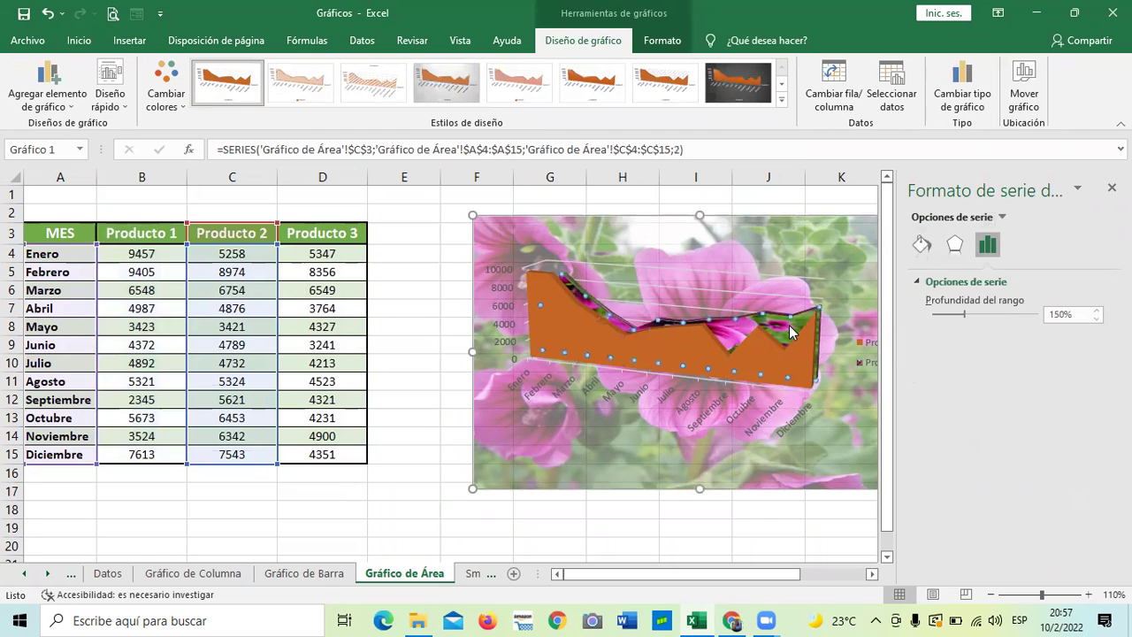
left_click(928, 250)
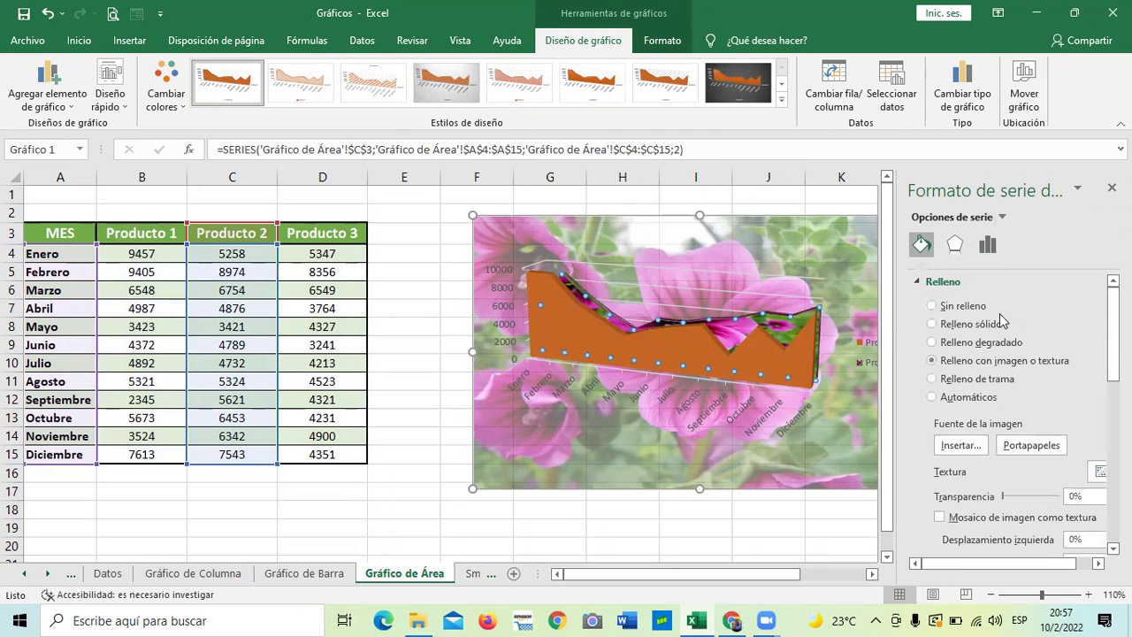
left_click(936, 324)
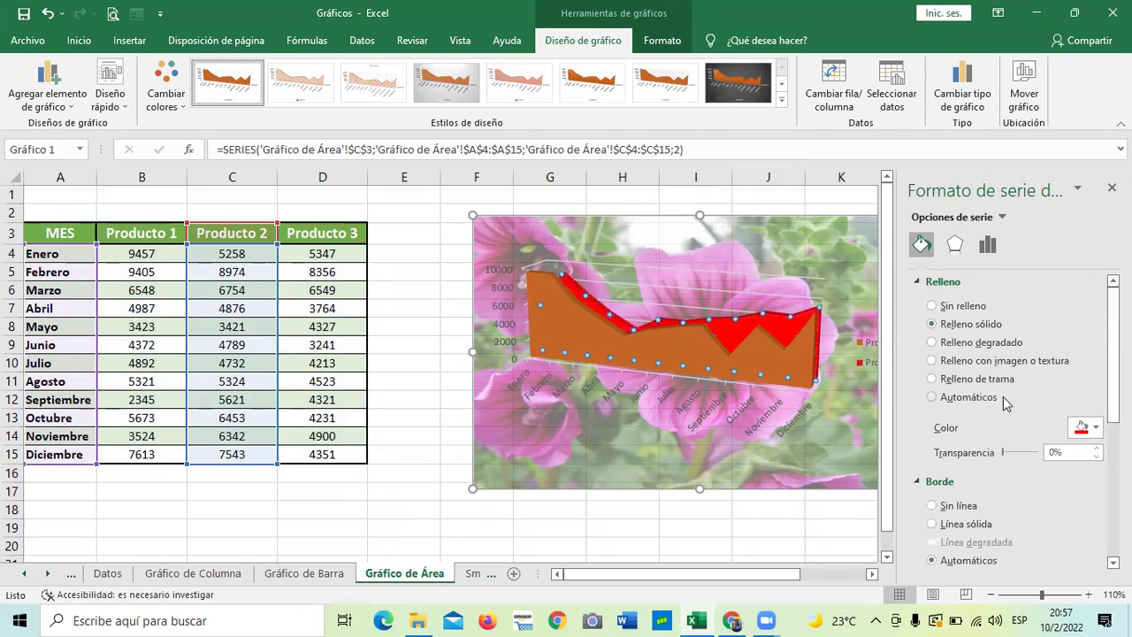
left_click(1095, 427)
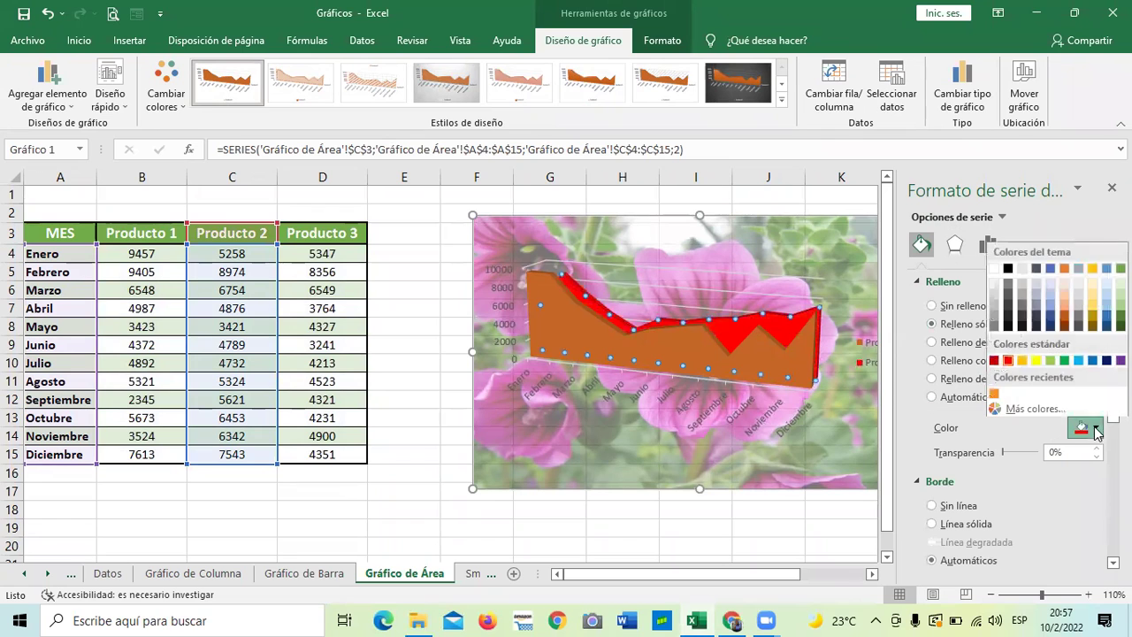
left_click(1064, 359)
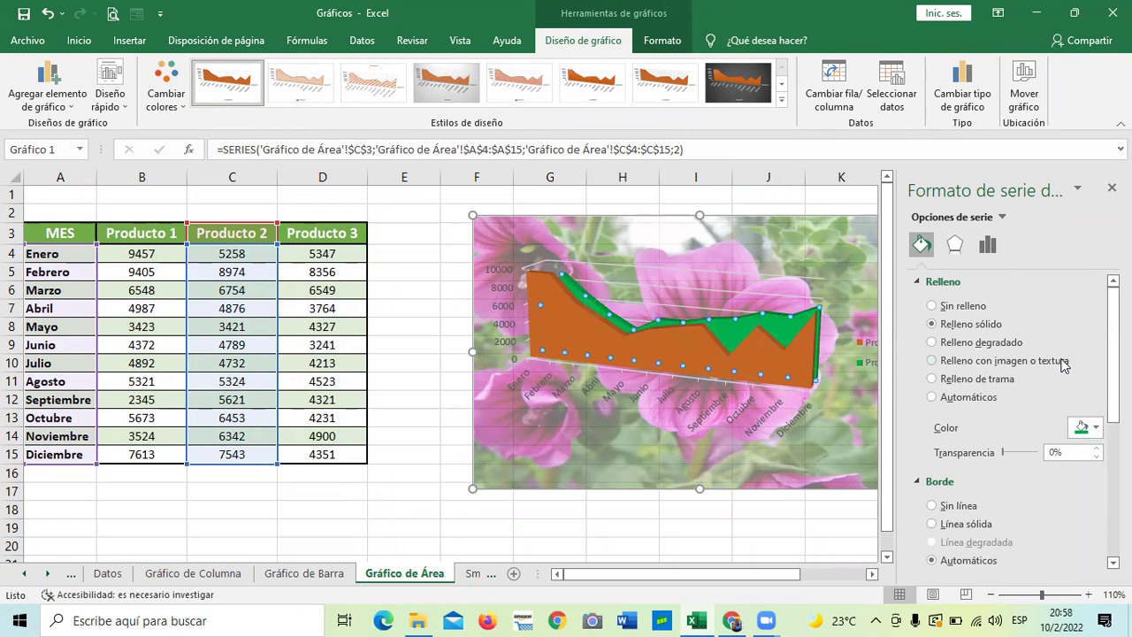
left_click(773, 525)
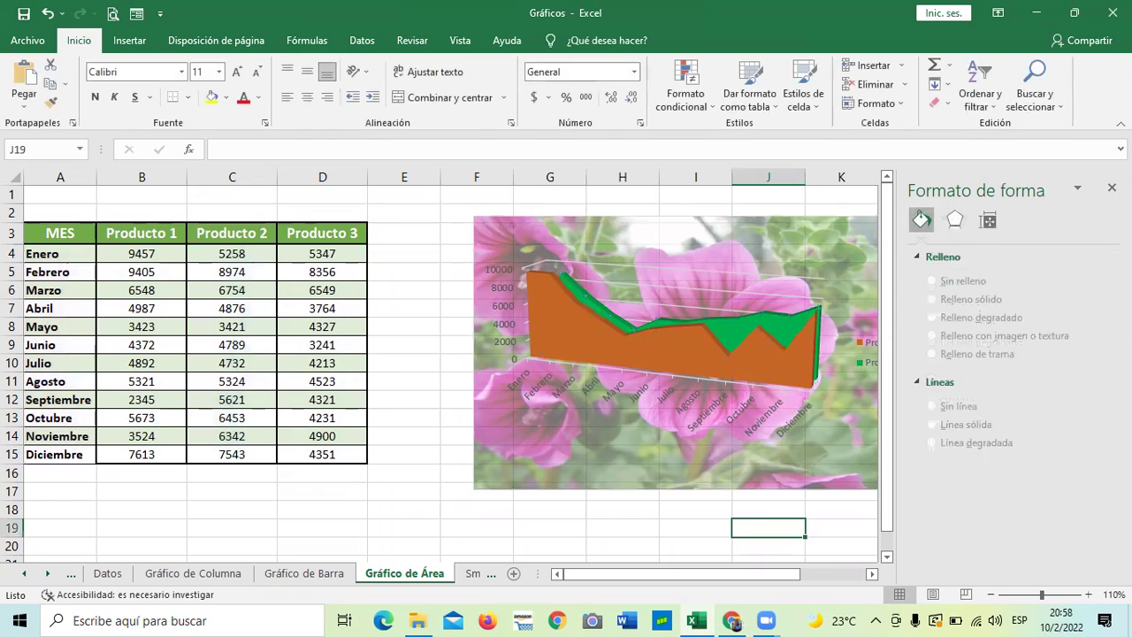
left_click(1112, 188)
left_click(1031, 348)
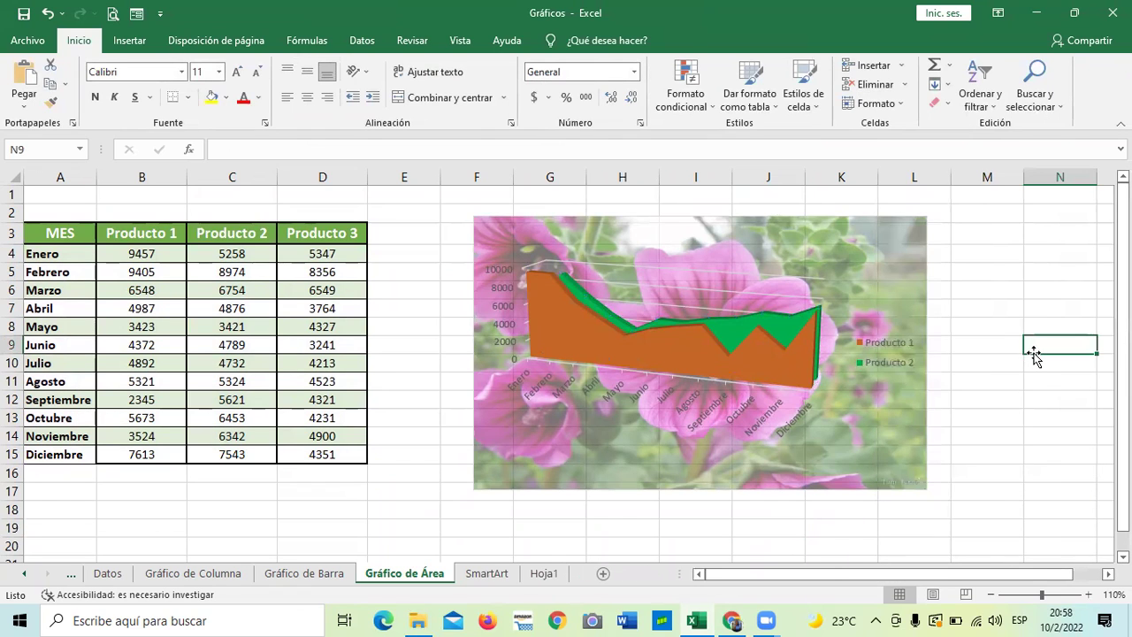
Add the Producto 3 series back to the area chart through the chart's series filter
left_click(794, 354)
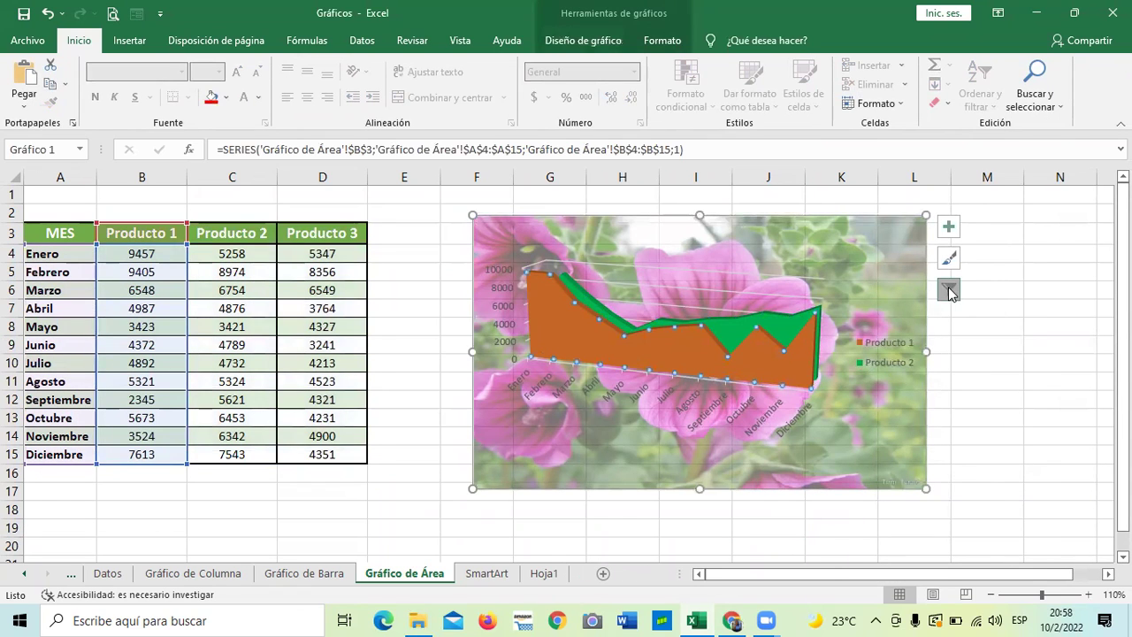
left_click(948, 292)
left_click(301, 365)
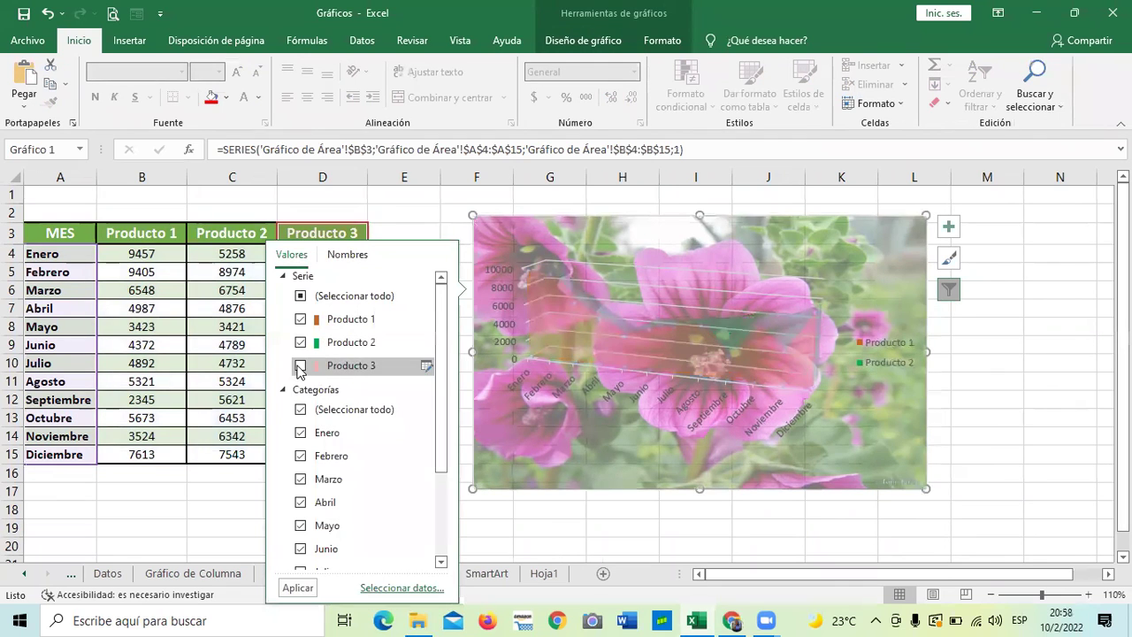
left_click(298, 587)
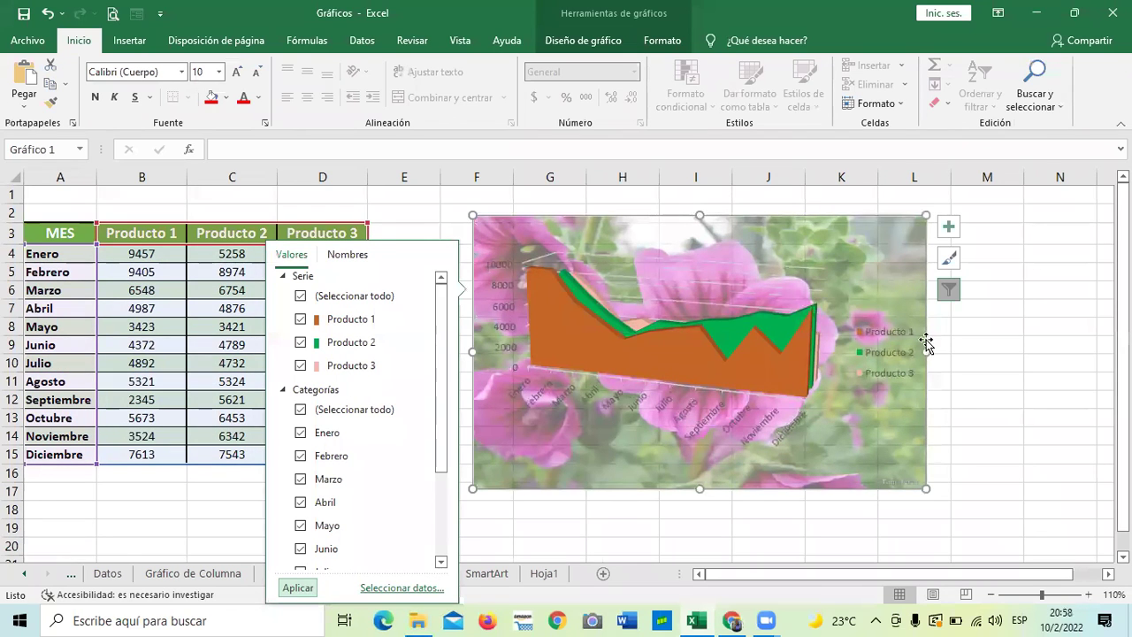
left_click(1010, 342)
left_click(858, 274)
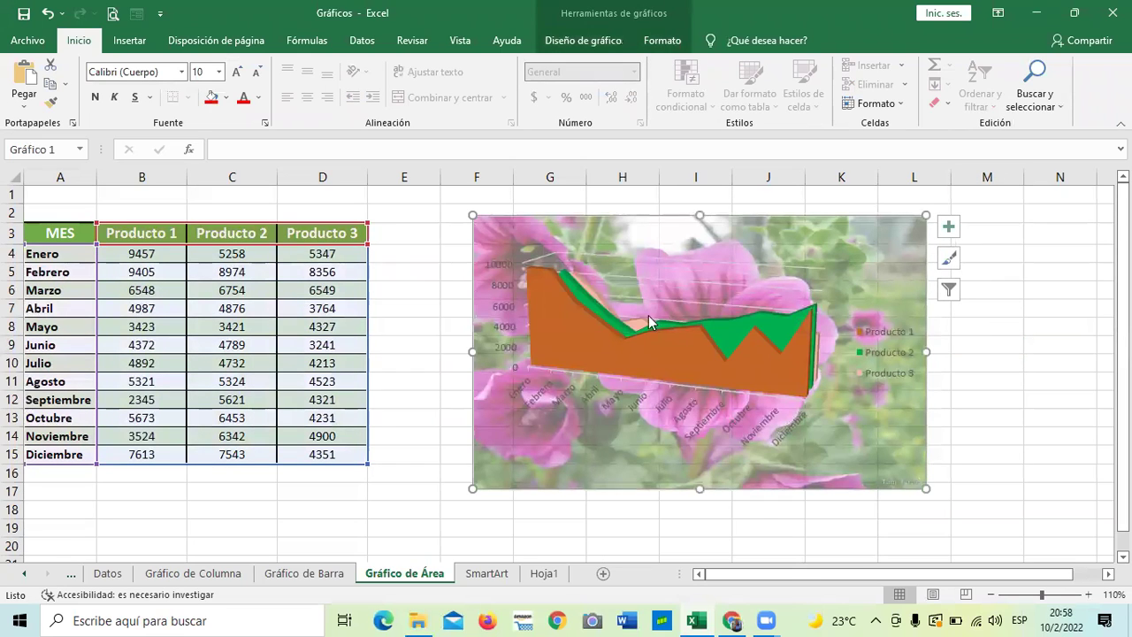
Change the Producto 3 series of the area chart to a solid standard yellow fill, close the formatting options and deselect the chart
left_click(869, 375)
left_click(869, 375)
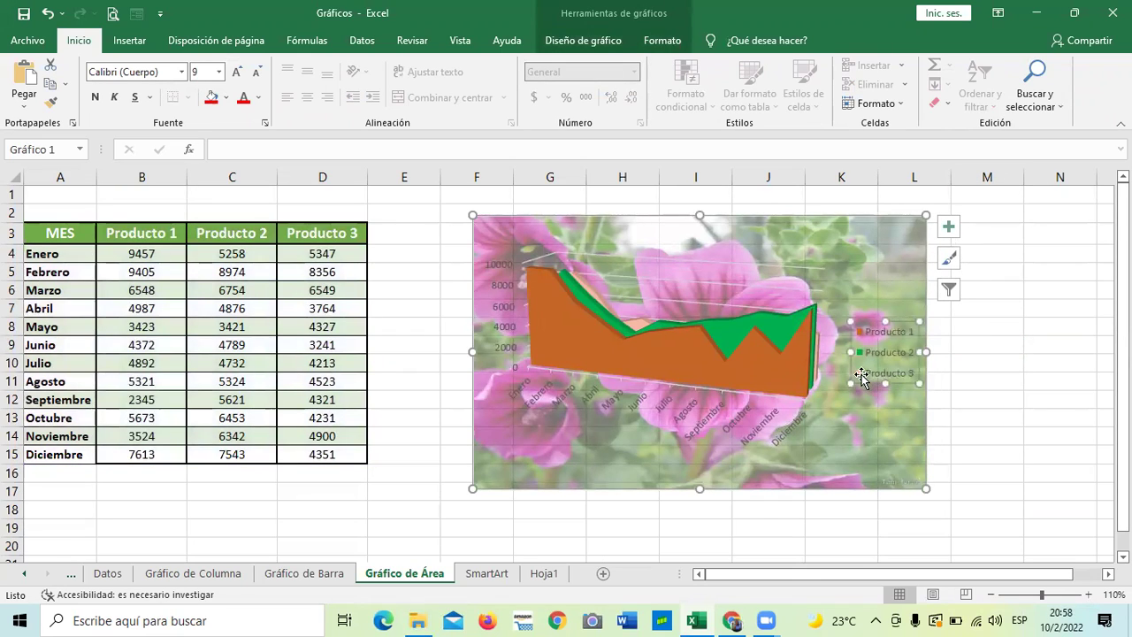
left_click(635, 324)
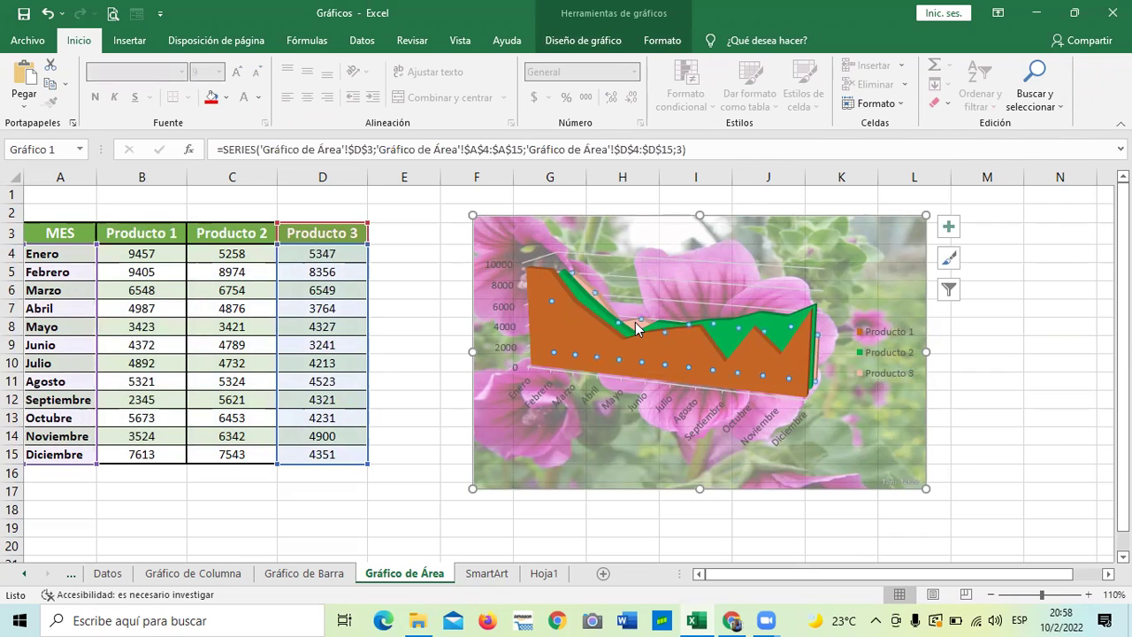
double_click(635, 322)
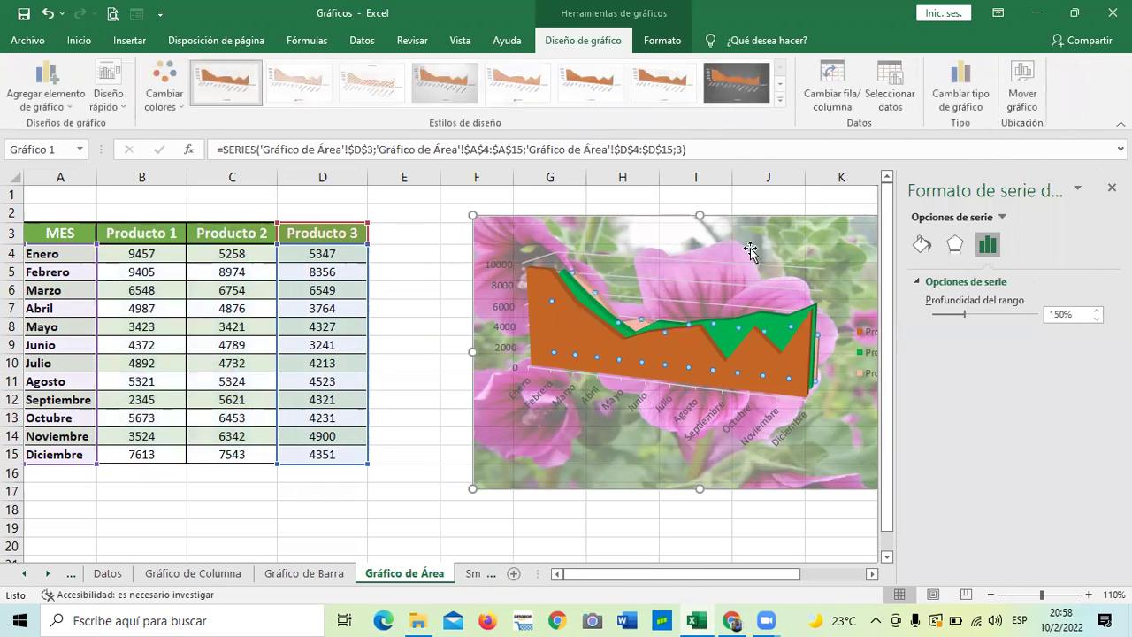
left_click(921, 246)
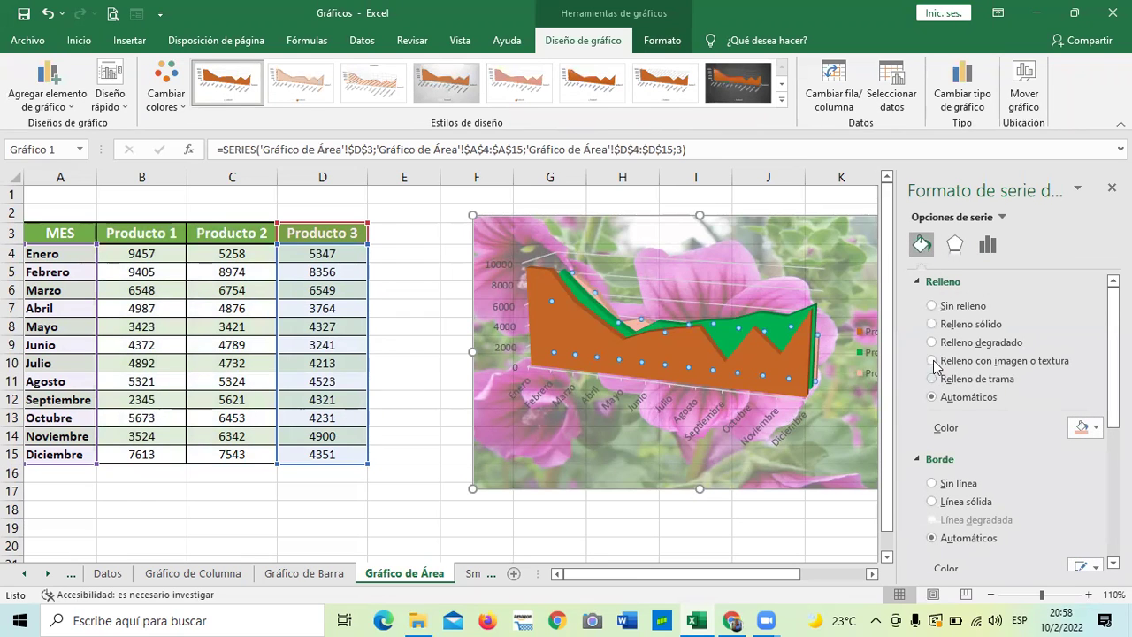
left_click(937, 325)
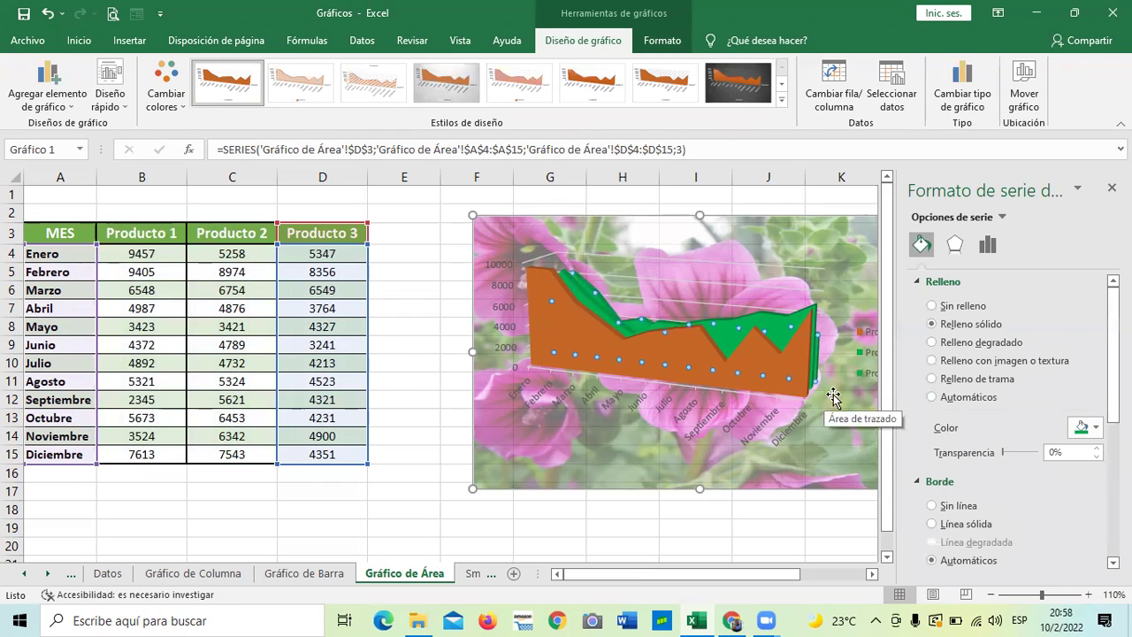
left_click(1086, 427)
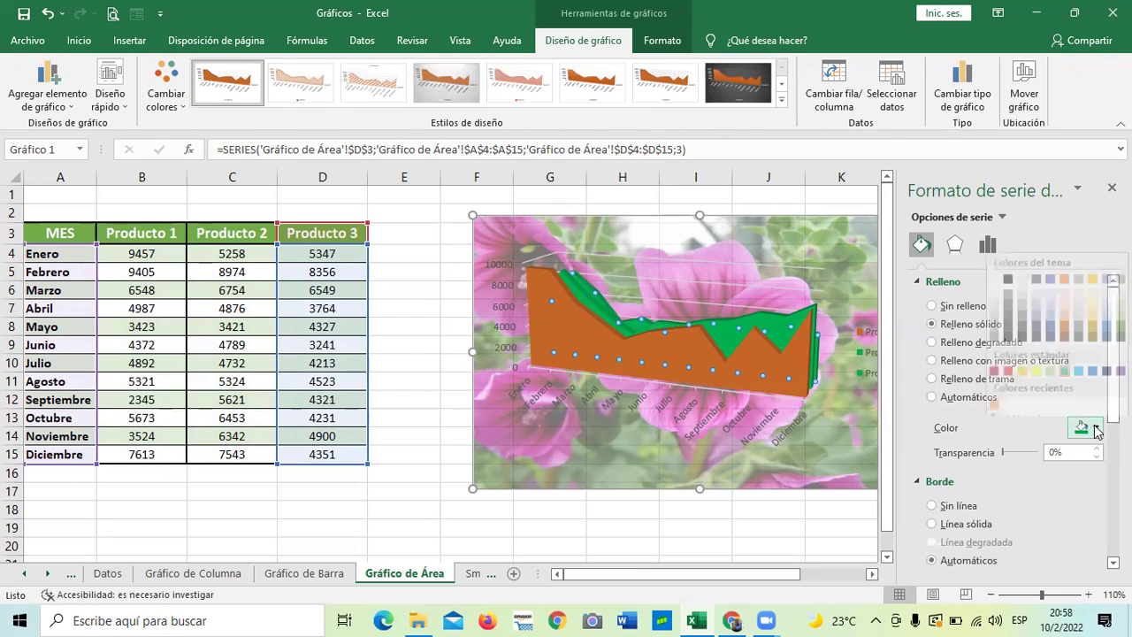
left_click(1036, 359)
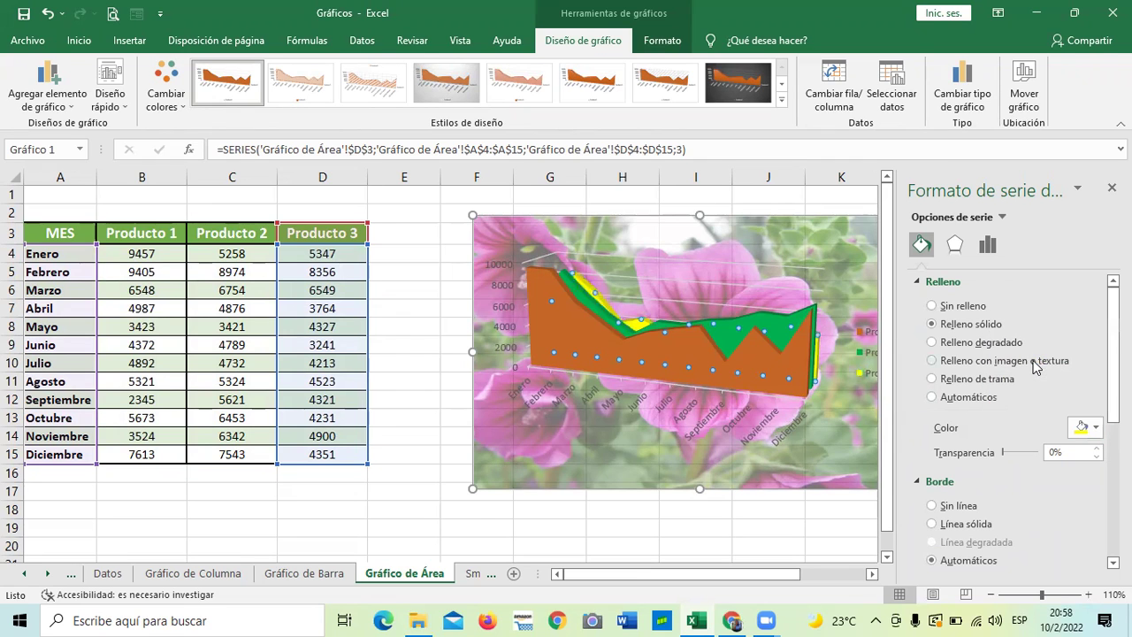
left_click(826, 431)
left_click(1112, 187)
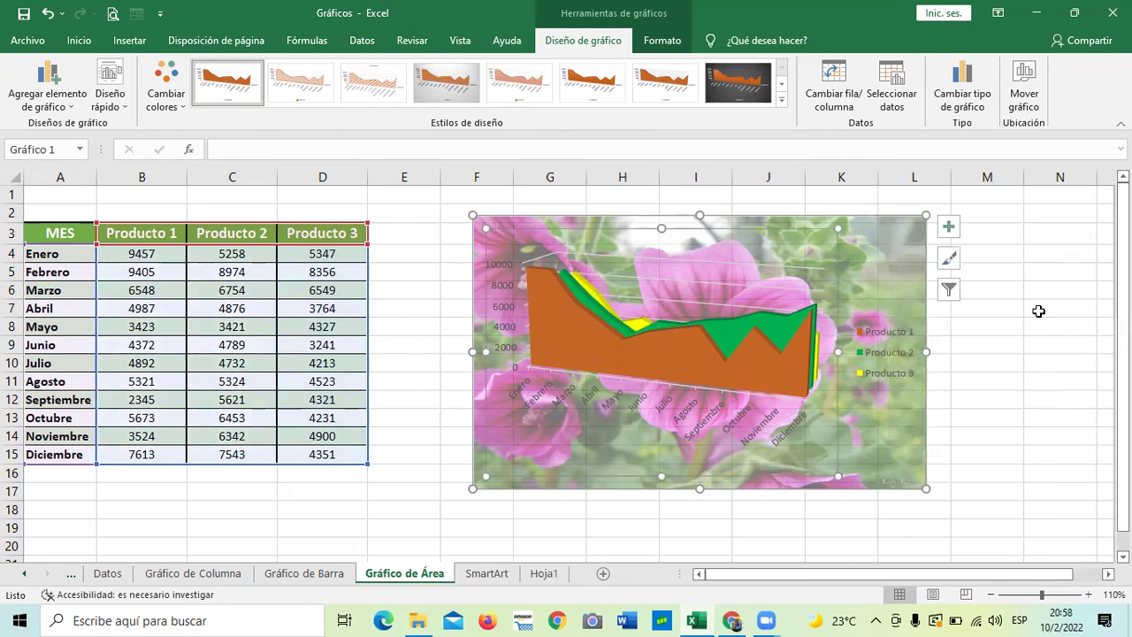
left_click(1049, 304)
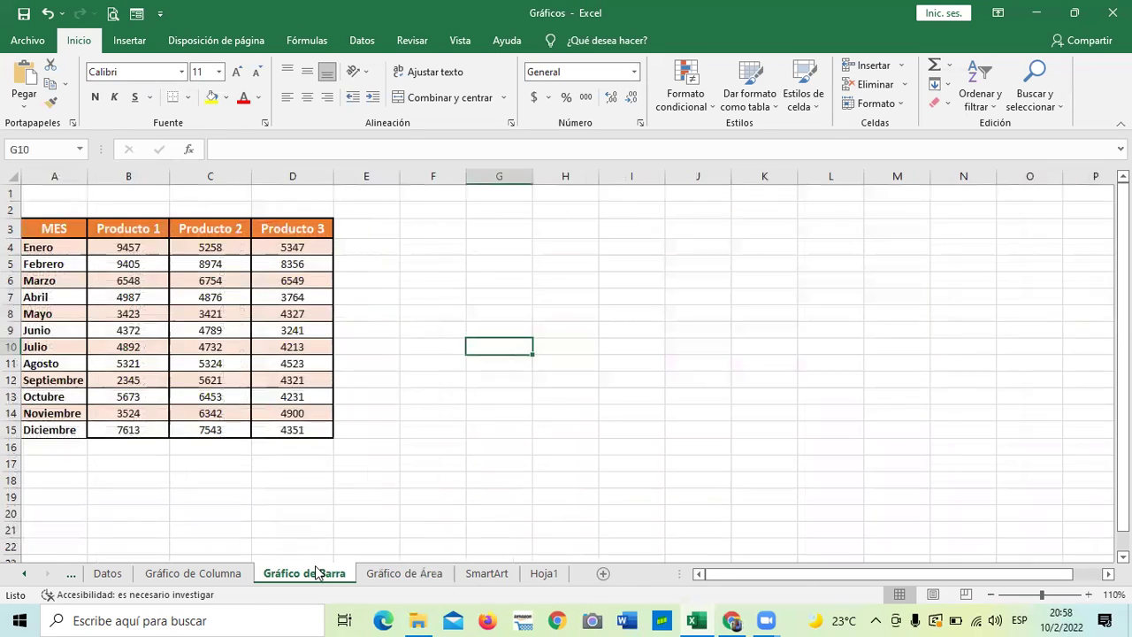
Review the bar, column and radial chart sheets in turn, ending on the pie chart sheet
left_click(316, 572)
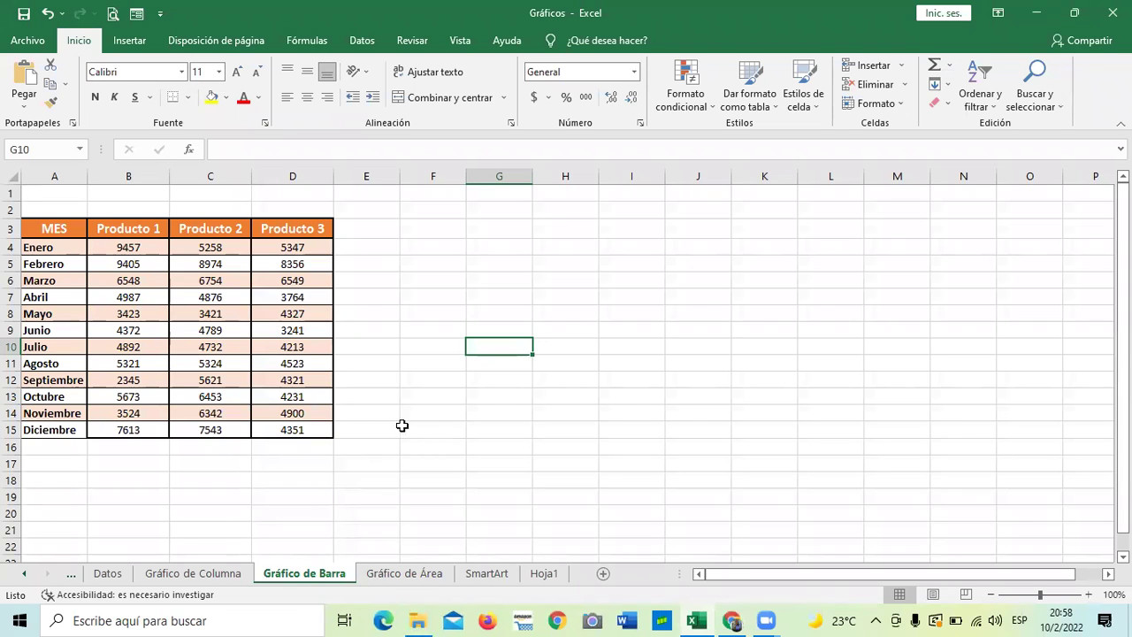
left_click(185, 578)
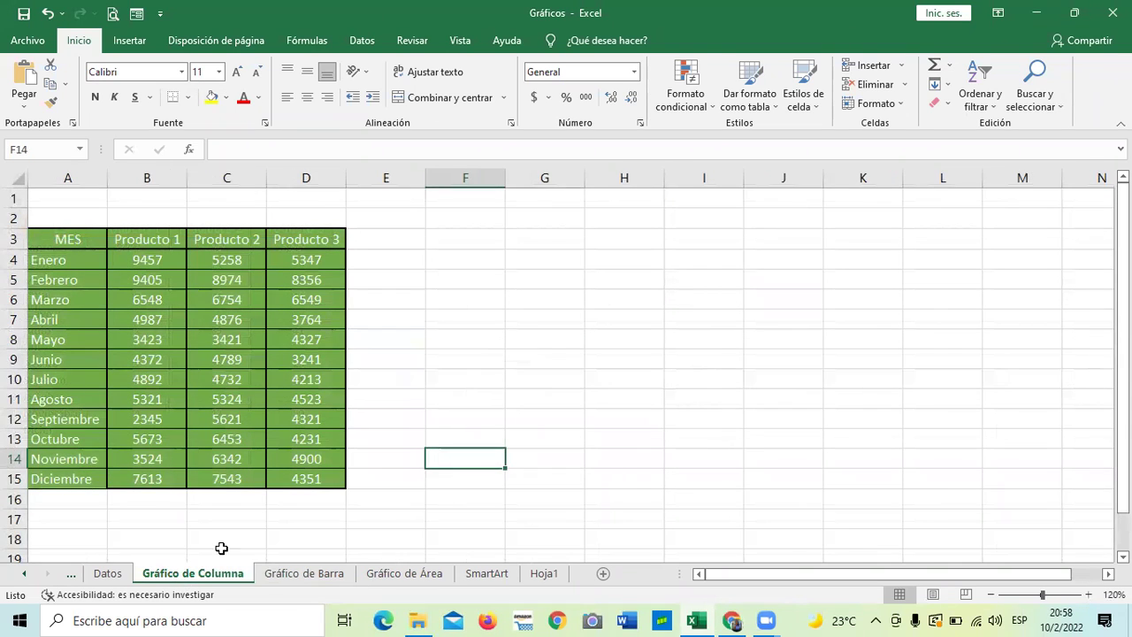
left_click(24, 574)
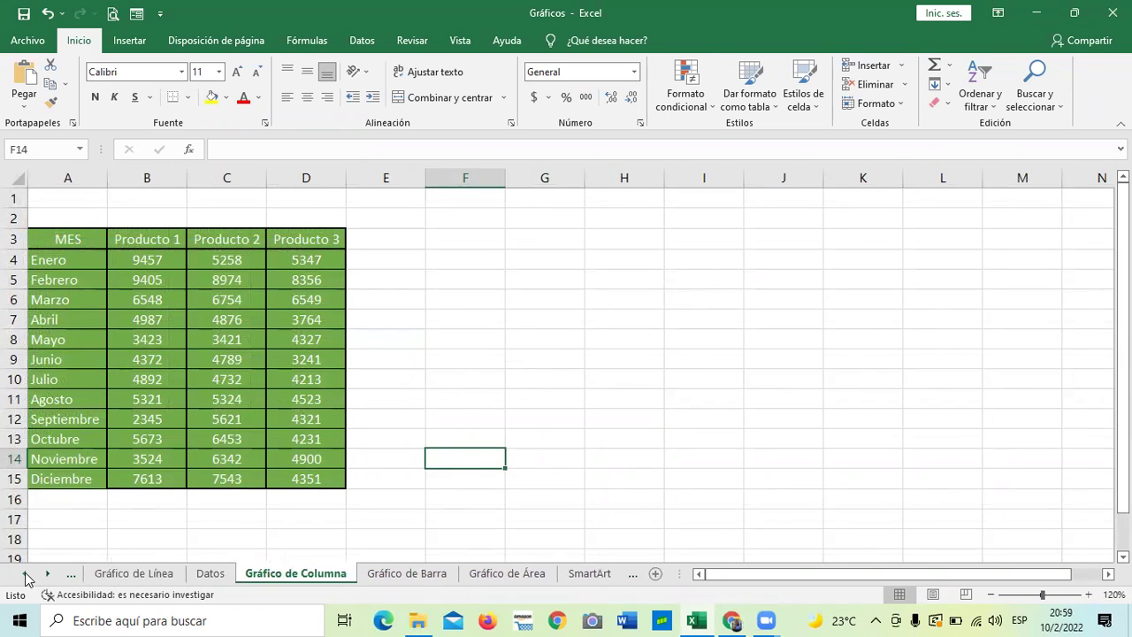
left_click(24, 573)
left_click(24, 573)
left_click(118, 577)
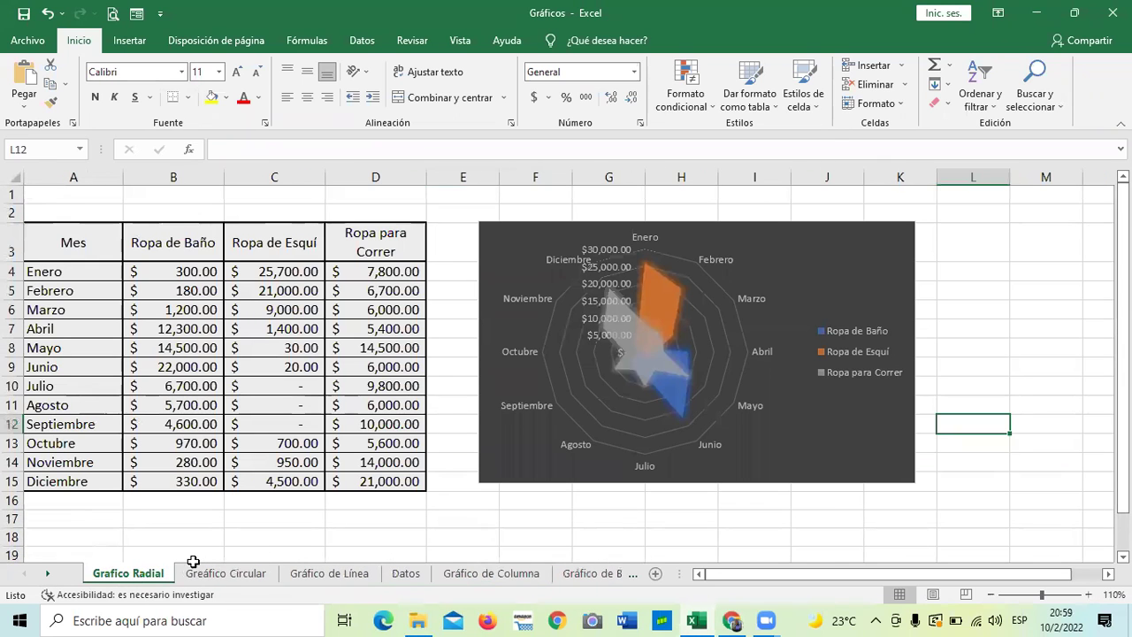
left_click(224, 575)
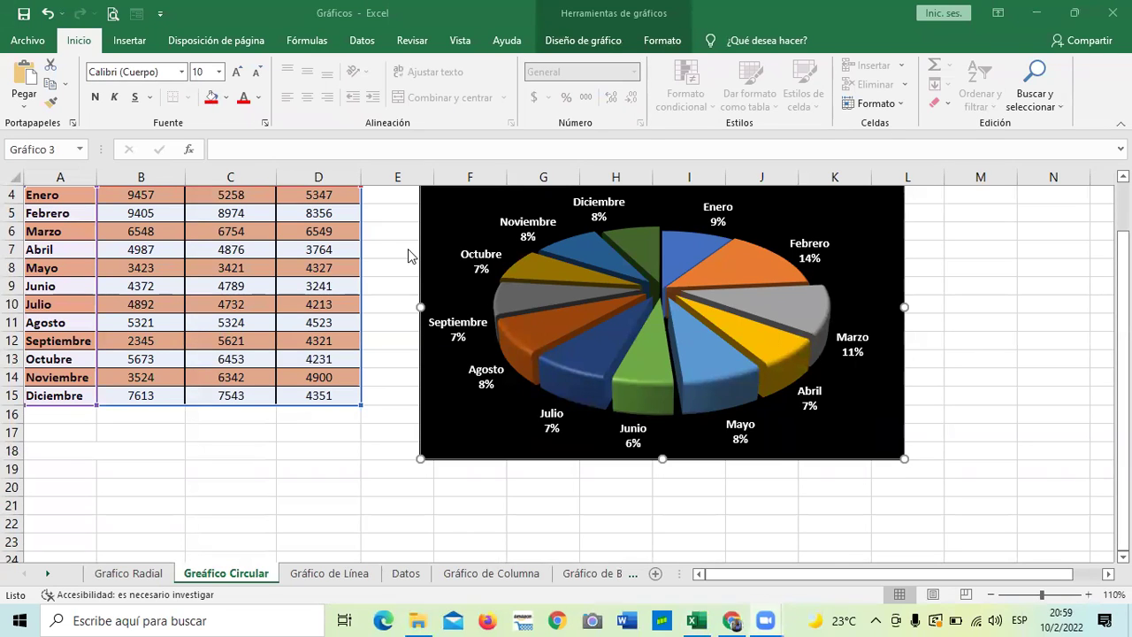
Bring up the open Zoom windows to switch to the meeting
mouse_move(722, 280)
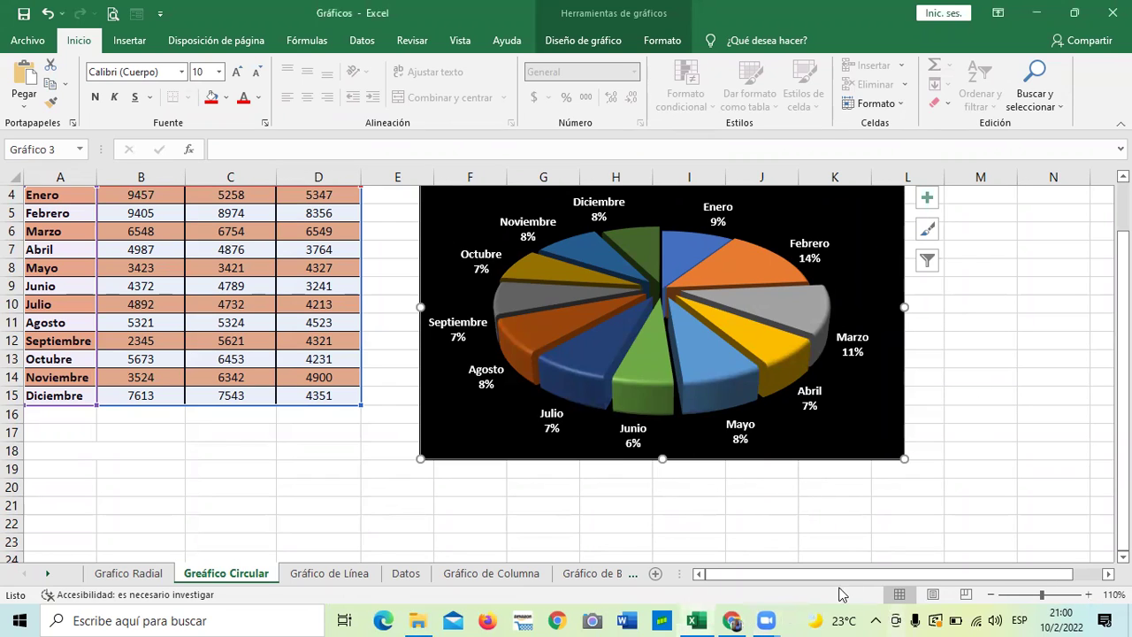
left_click(766, 618)
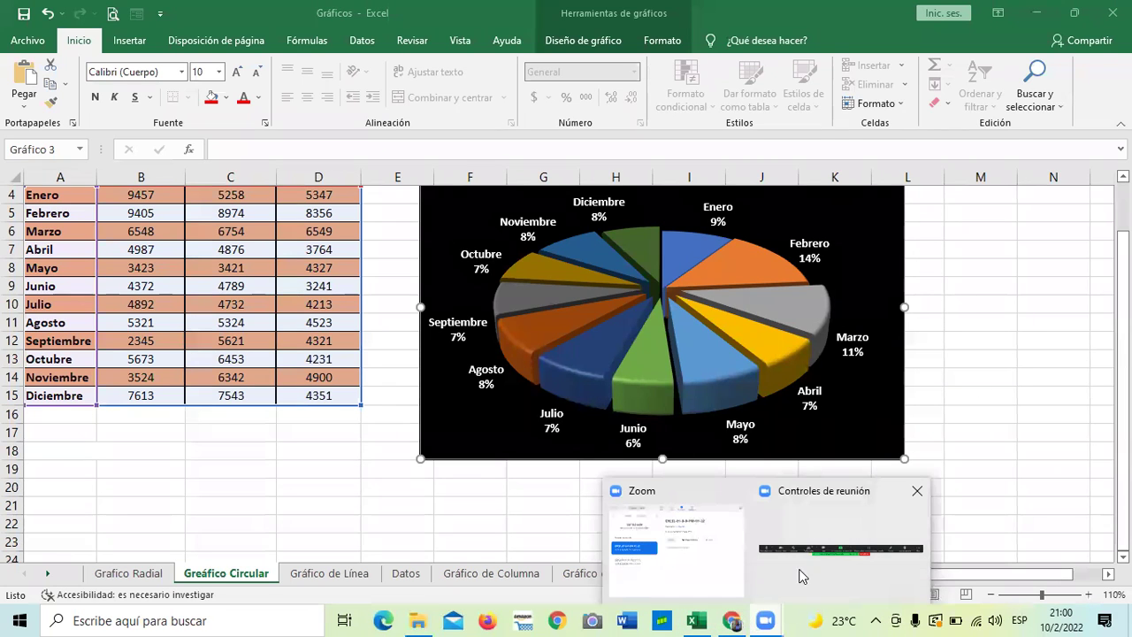